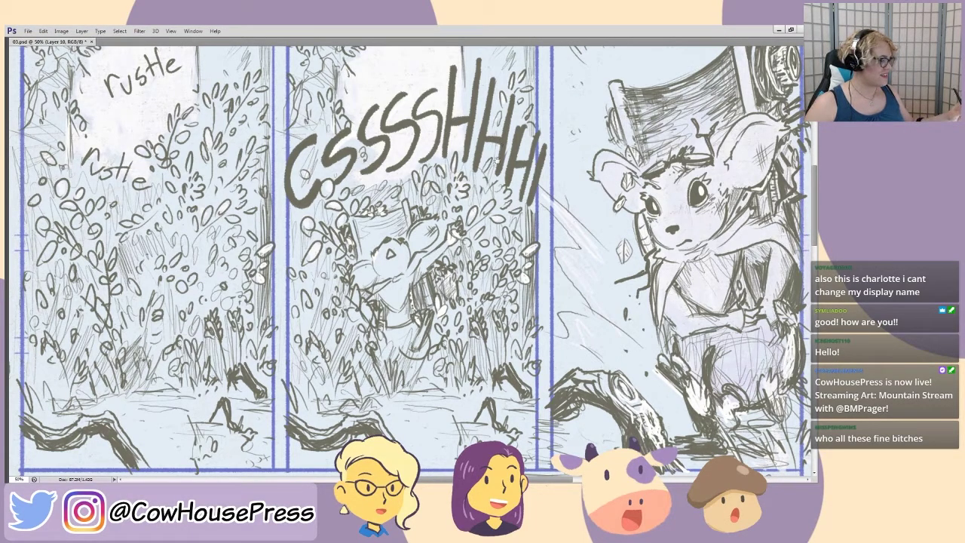
- Examine the comic page's wide running and falling panels, its top-row panels, and the full page layout
{"action": "scroll", "coordinate": [423, 188], "scroll_direction": "down", "scroll_amount": 10}
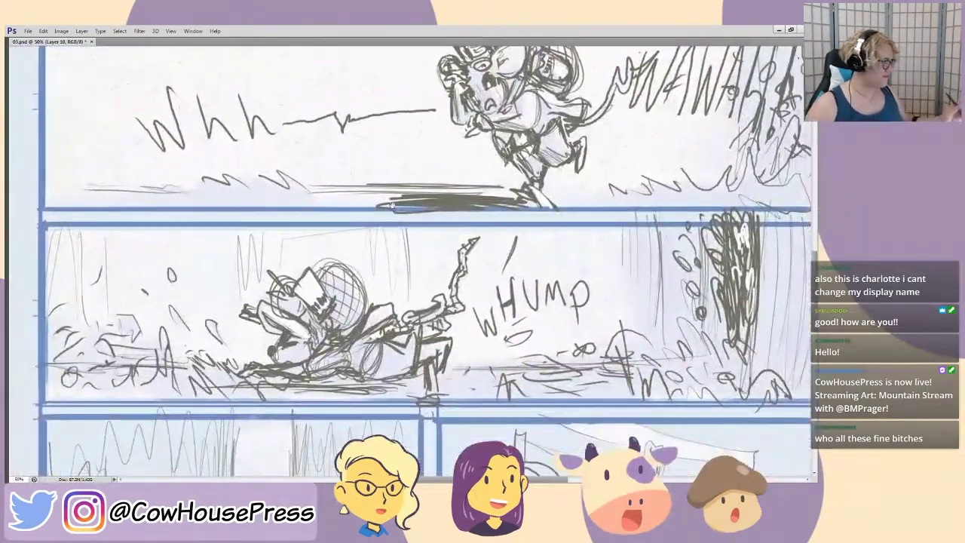
{"action": "left_click_drag", "start_coordinate": [392, 205], "coordinate": [381, 239]}
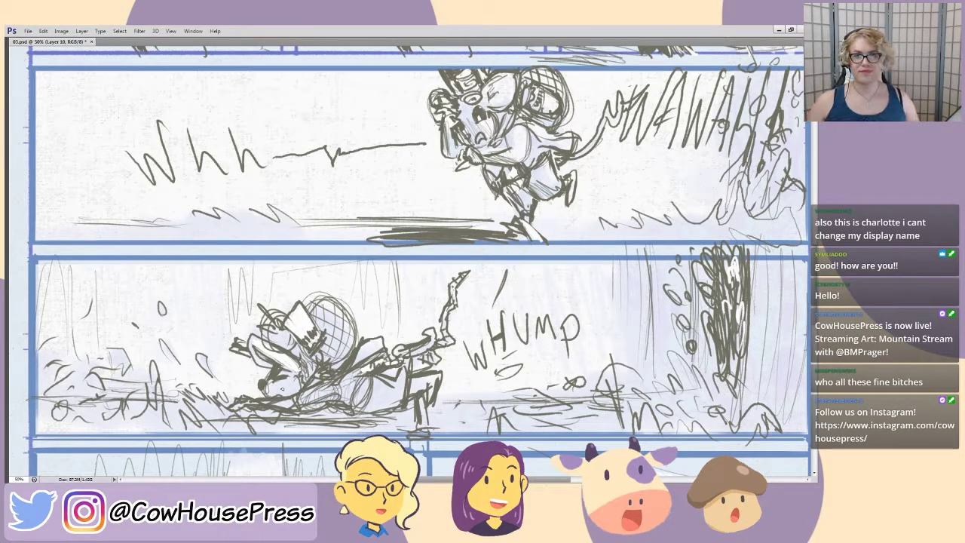
{"action": "scroll", "coordinate": [455, 351], "scroll_direction": "down", "scroll_amount": 5}
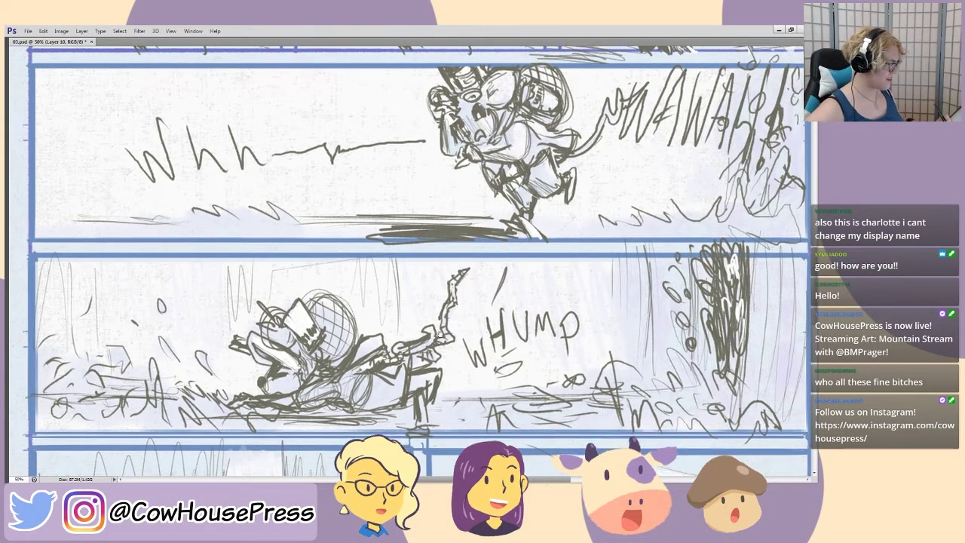
{"action": "scroll", "coordinate": [406, 222], "scroll_direction": "down", "scroll_amount": 3}
{"action": "left_click_drag", "start_coordinate": [405, 222], "coordinate": [391, 365]}
{"action": "left_click_drag", "start_coordinate": [380, 129], "coordinate": [375, 388]}
{"action": "scroll", "coordinate": [375, 389], "scroll_direction": "up", "scroll_amount": 2}
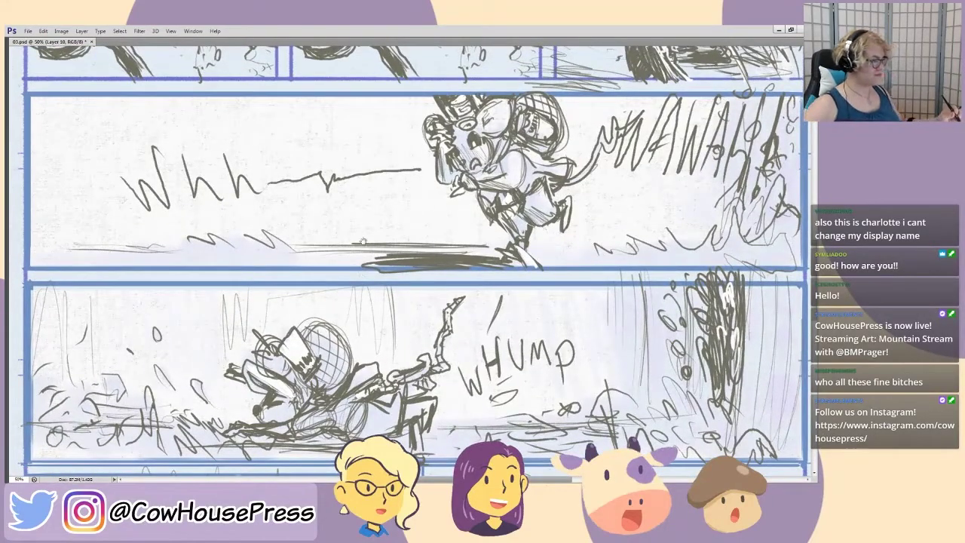
{"action": "scroll", "coordinate": [360, 107], "scroll_direction": "up", "scroll_amount": 12}
{"action": "scroll", "coordinate": [345, 278], "scroll_direction": "up", "scroll_amount": 2}
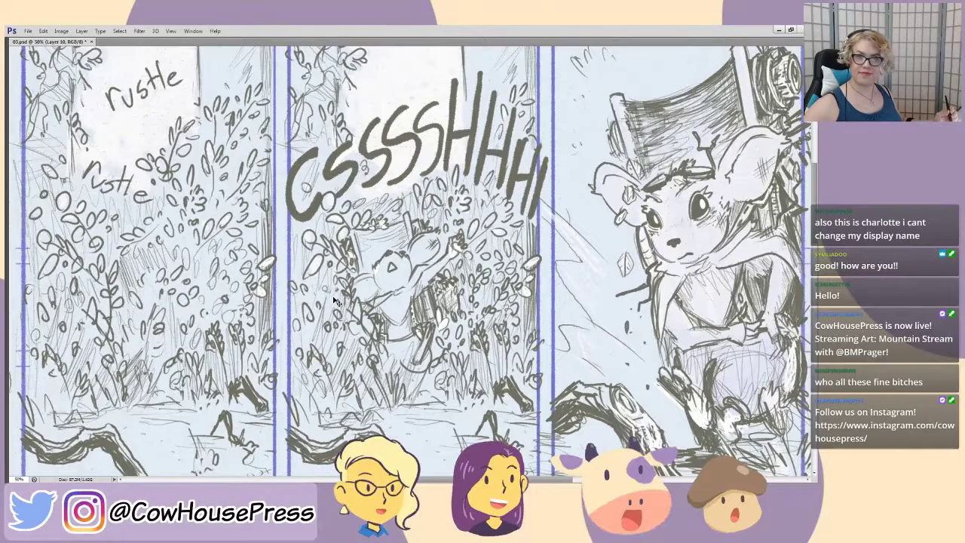
{"action": "key", "text": "ctrl+0"}
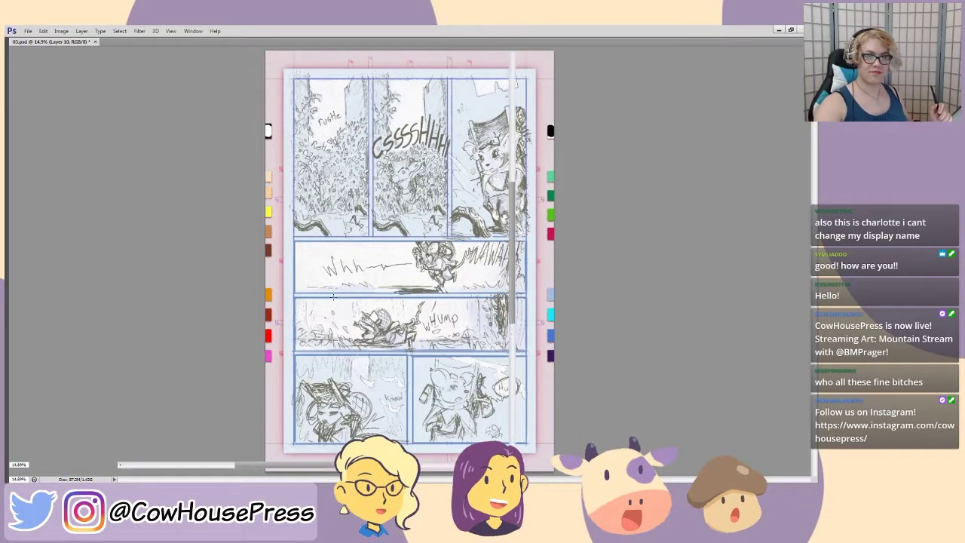
- Examine the sketched top-row panels up close, including the character leaping out of the bushes
{"action": "key", "text": "Tab"}
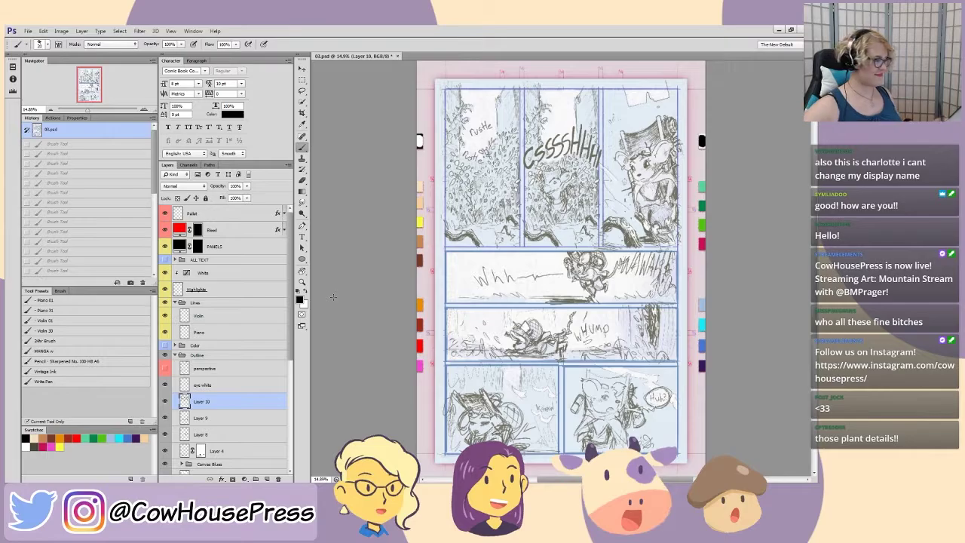
{"action": "key", "text": "Tab"}
{"action": "key", "text": "ctrl+plus"}
{"action": "key", "text": "ctrl+plus"}
{"action": "key", "text": "ctrl+plus"}
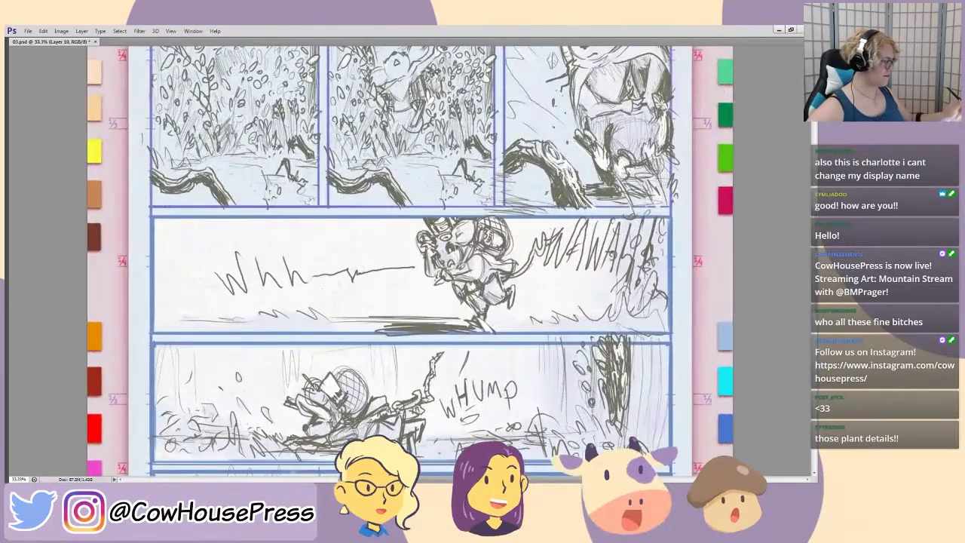
{"action": "left_click_drag", "start_coordinate": [204, 92], "coordinate": [233, 295]}
{"action": "key", "text": "ctrl+plus"}
{"action": "key", "text": "ctrl+plus"}
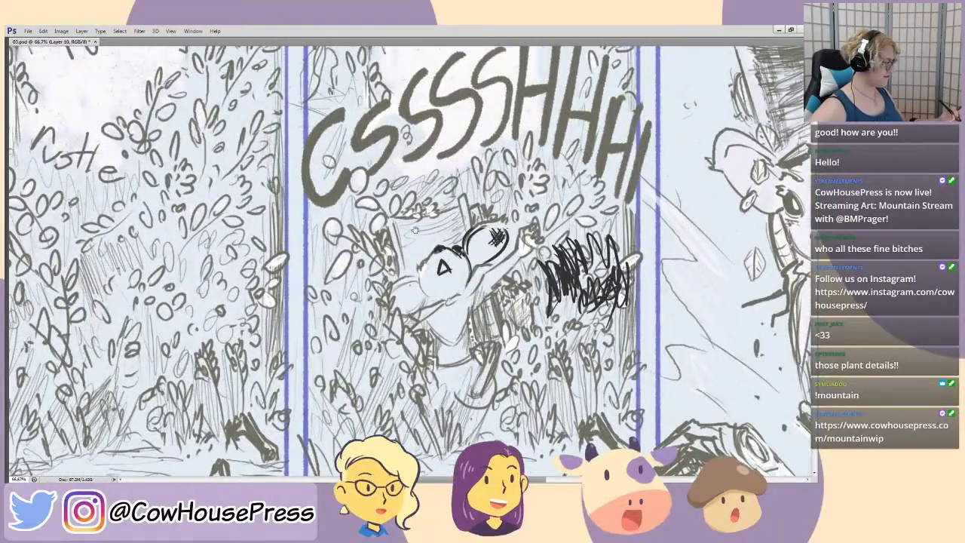
{"action": "mouse_move", "coordinate": [364, 237]}
{"action": "left_mouse_down"}
{"action": "mouse_move", "coordinate": [392, 231]}
{"action": "mouse_move", "coordinate": [399, 278]}
{"action": "mouse_move", "coordinate": [358, 240]}
{"action": "mouse_move", "coordinate": [316, 229]}
{"action": "left_mouse_up"}
{"action": "key", "text": "ctrl+minus"}
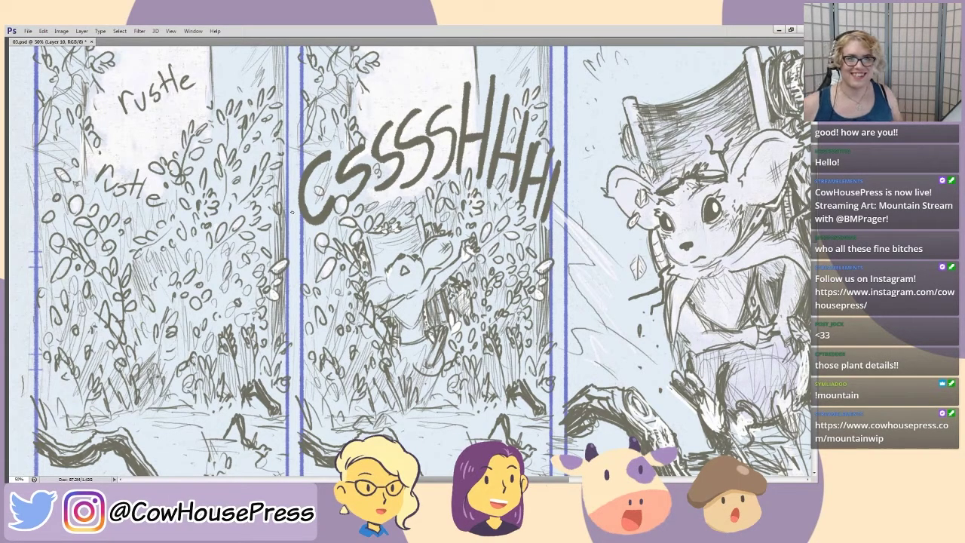
{"action": "mouse_move", "coordinate": [415, 287]}
{"action": "left_mouse_down"}
{"action": "mouse_move", "coordinate": [389, 309]}
{"action": "mouse_move", "coordinate": [386, 284]}
{"action": "mouse_move", "coordinate": [387, 298]}
{"action": "left_mouse_up"}
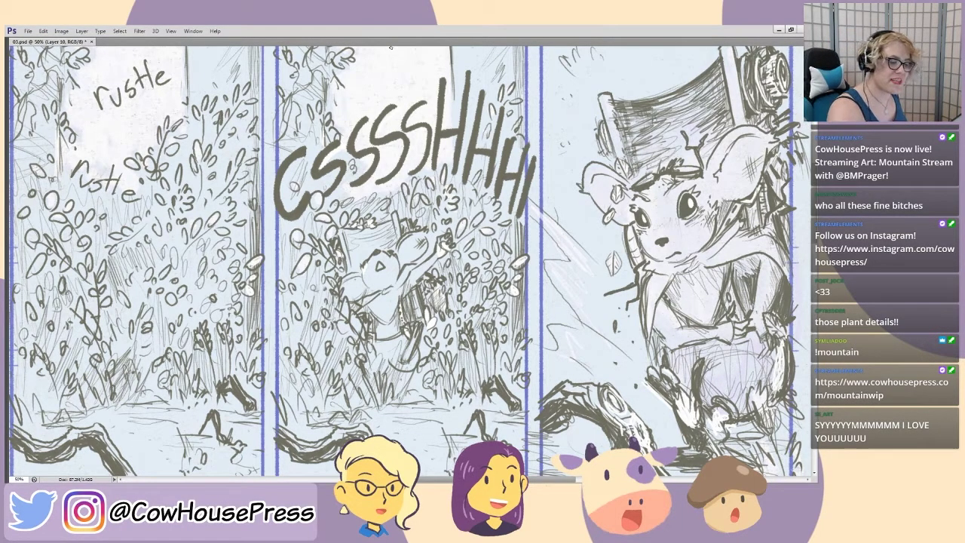
- Move the layers from eye white through Layer 4 below the Canvas Blues group
{"action": "key", "text": "Tab"}
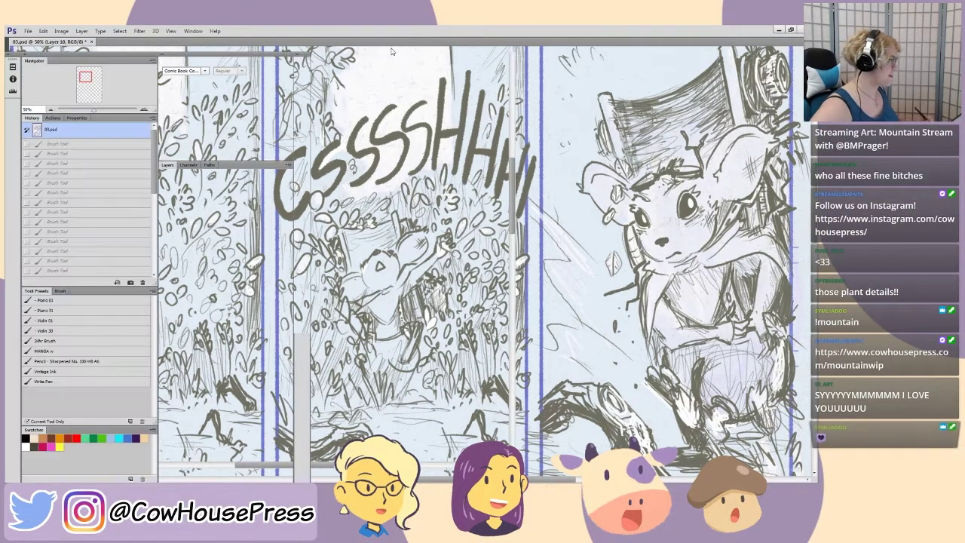
{"action": "key", "text": "ctrl+0"}
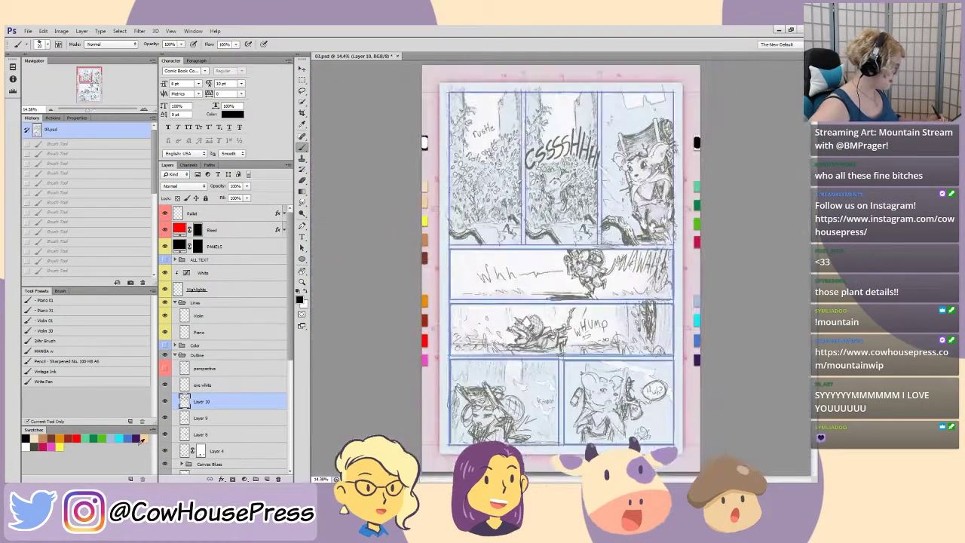
{"action": "scroll", "coordinate": [273, 355], "scroll_direction": "down", "scroll_amount": 3}
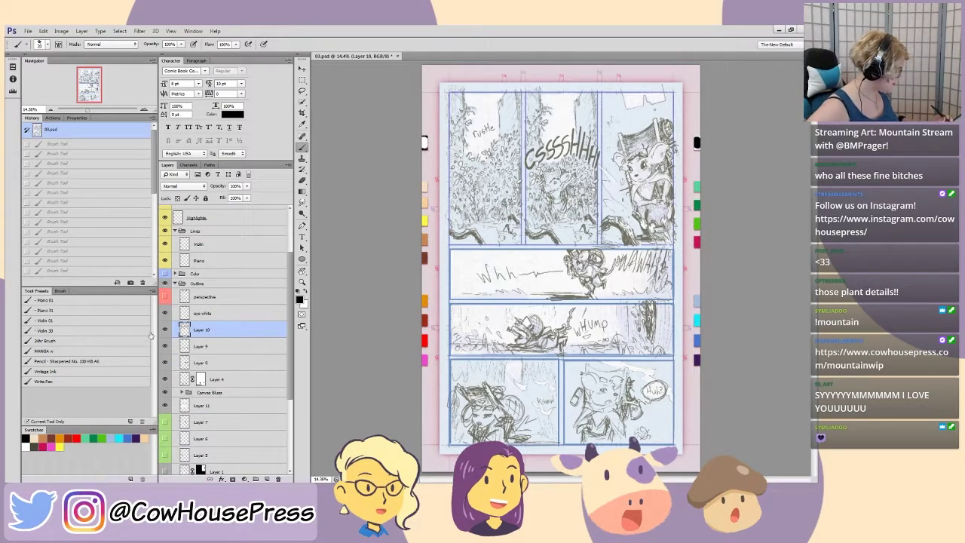
{"action": "left_click", "coordinate": [212, 315]}
{"action": "left_click", "coordinate": [226, 380], "text": "shift"}
{"action": "left_click_drag", "start_coordinate": [218, 404], "coordinate": [218, 404]}
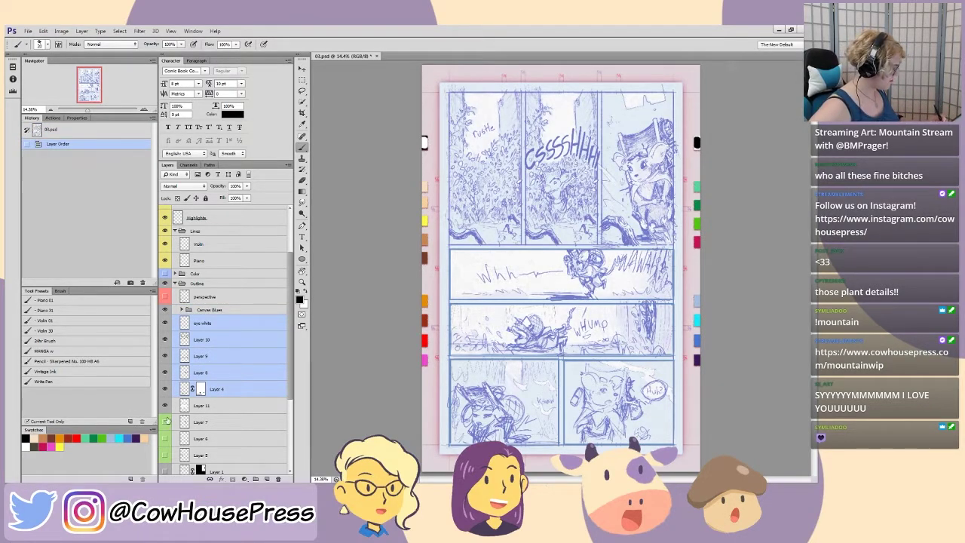
- Create a new group below Canvas Blues, move the layers eye white through Layer 11 into it, and collapse it
{"action": "left_click", "coordinate": [215, 324]}
{"action": "left_click", "coordinate": [256, 478]}
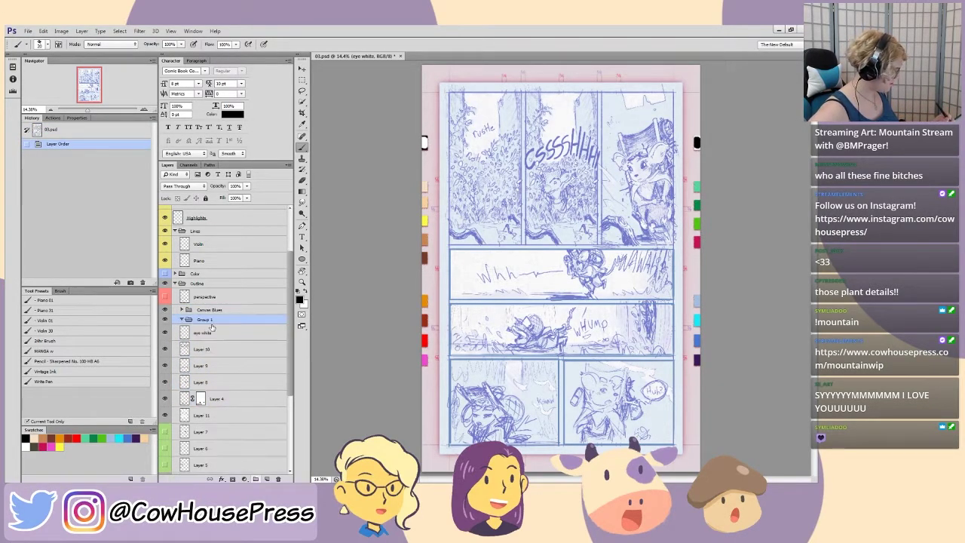
{"action": "left_click", "coordinate": [206, 332]}
{"action": "left_click", "coordinate": [209, 415], "text": "shift"}
{"action": "left_click_drag", "start_coordinate": [206, 332], "coordinate": [202, 319]}
{"action": "left_click", "coordinate": [181, 320]}
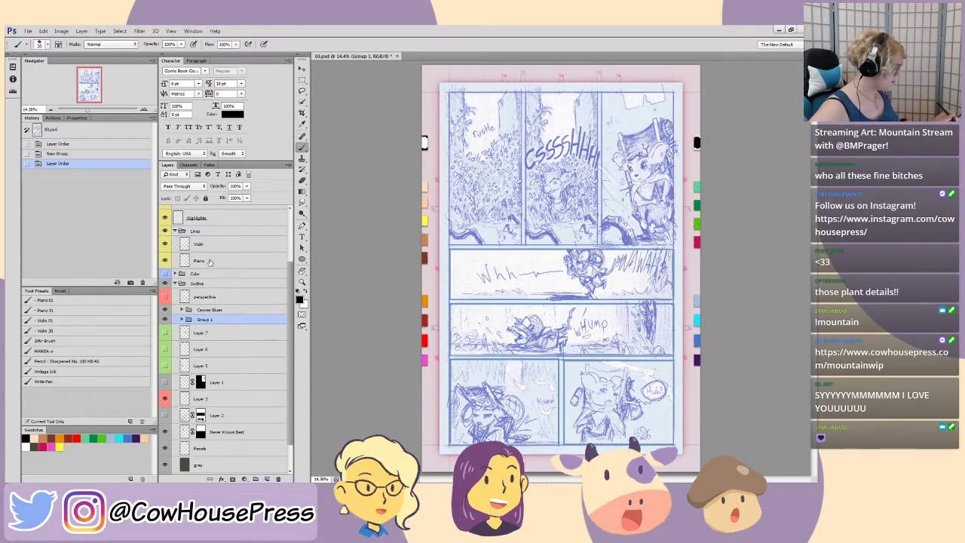
- Set the new sketch group's opacity to 60%
{"action": "left_click_drag", "start_coordinate": [222, 189], "coordinate": [214, 190]}
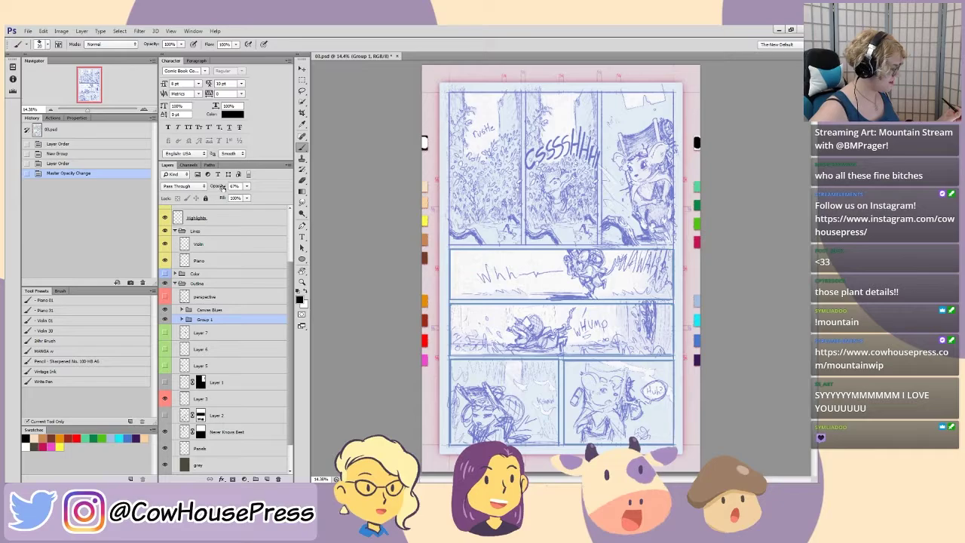
{"action": "left_click", "coordinate": [219, 189]}
{"action": "type", "text": "60"}
{"action": "key", "text": "Return"}
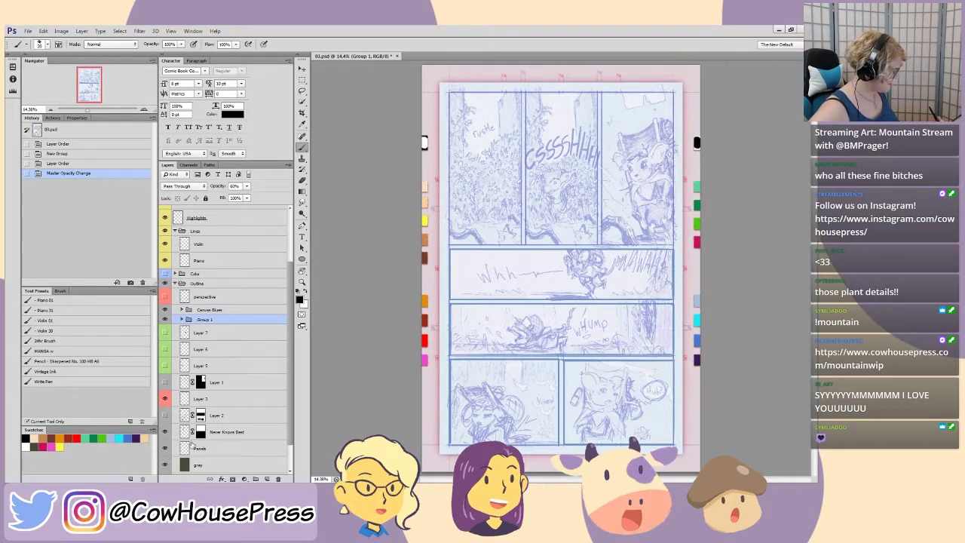
- Move the layers from Layer 7 down through Panels into the sketch group
{"action": "left_click", "coordinate": [200, 435]}
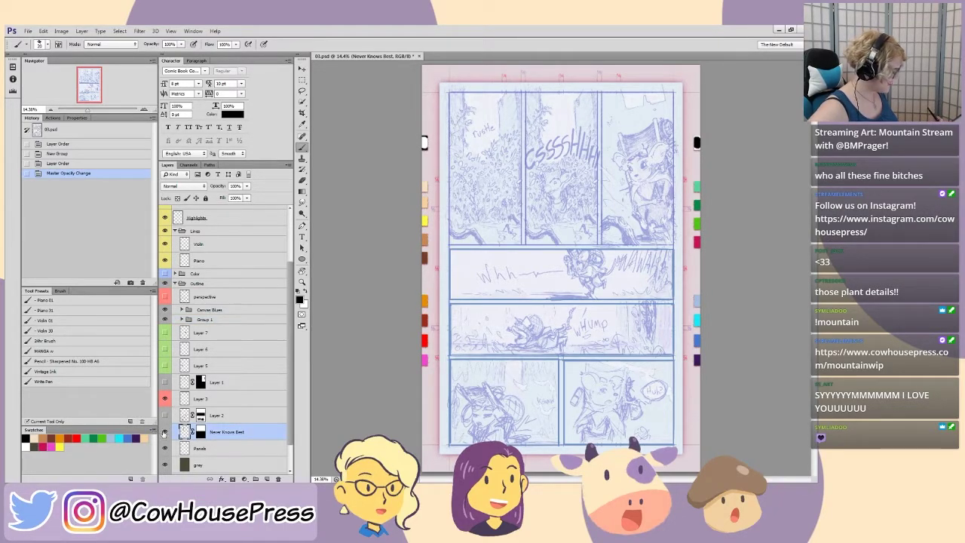
{"action": "left_click", "coordinate": [204, 448], "text": "shift"}
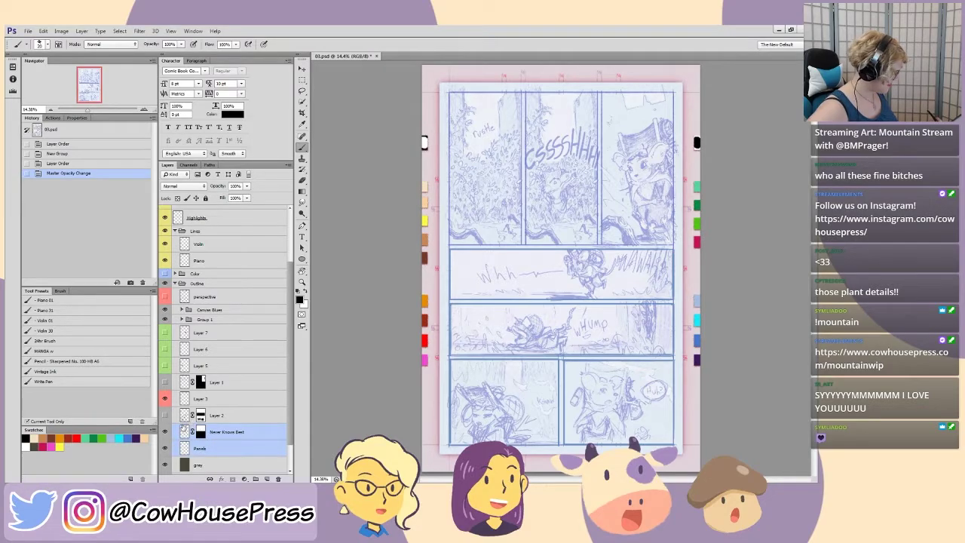
{"action": "left_click", "coordinate": [200, 398], "text": "ctrl"}
{"action": "left_click", "coordinate": [220, 449]}
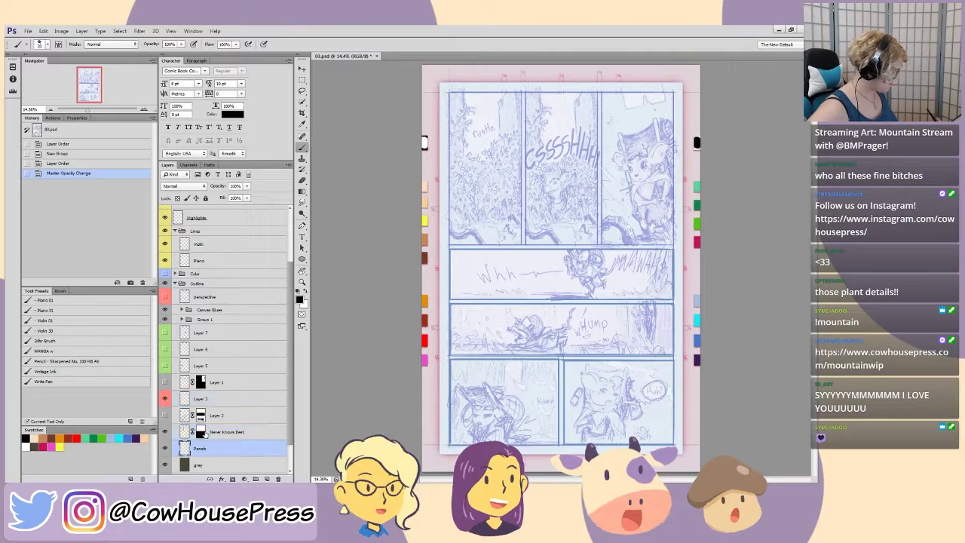
{"action": "left_click", "coordinate": [199, 336], "text": "shift"}
{"action": "left_click_drag", "start_coordinate": [199, 334], "coordinate": [202, 319]}
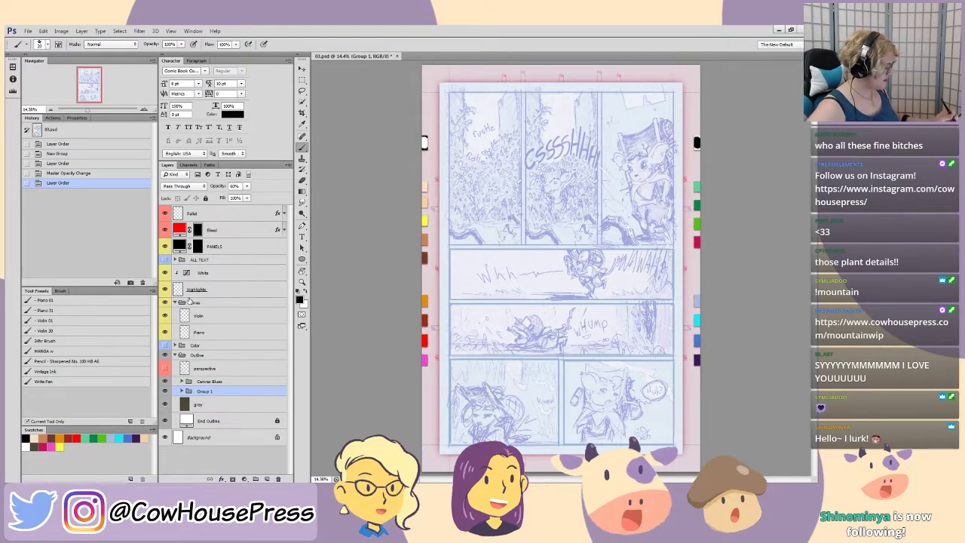
- Add a new layer above the ALL TEXT group and choose the Write Pen brush preset
{"action": "left_click", "coordinate": [214, 260]}
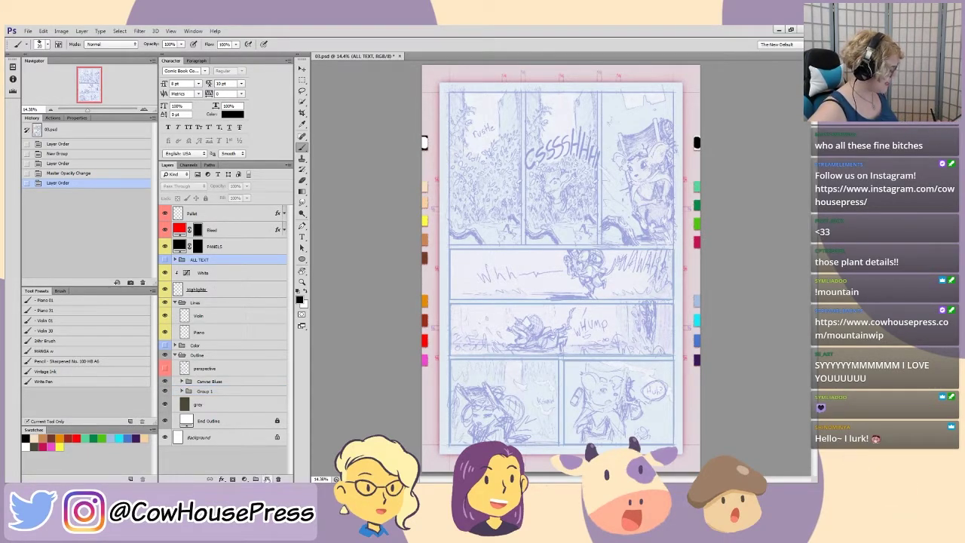
{"action": "left_click", "coordinate": [266, 479]}
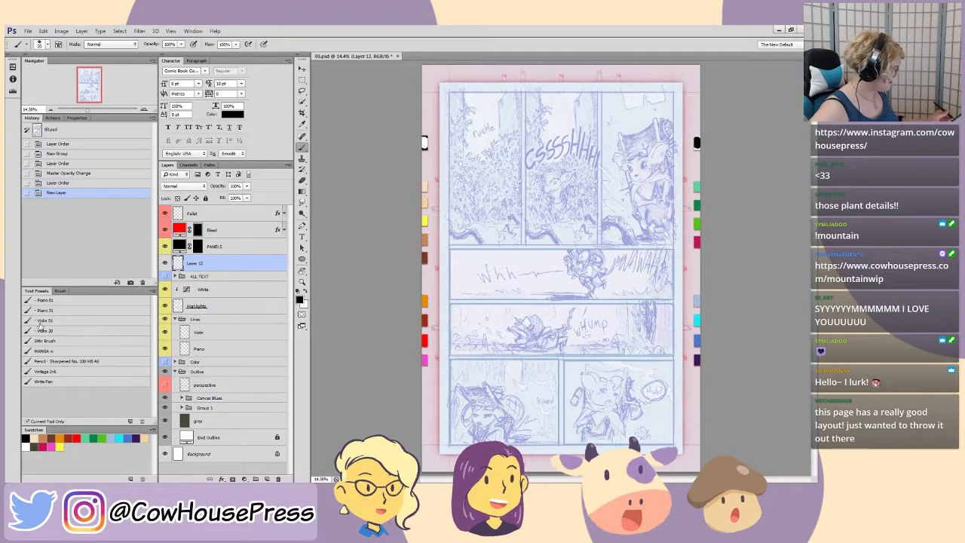
{"action": "left_click", "coordinate": [43, 382]}
- Ink straight black horizontal lines along the top borders of the three top-row panels
{"action": "key", "text": "ctrl+plus"}
{"action": "key", "text": "ctrl+plus"}
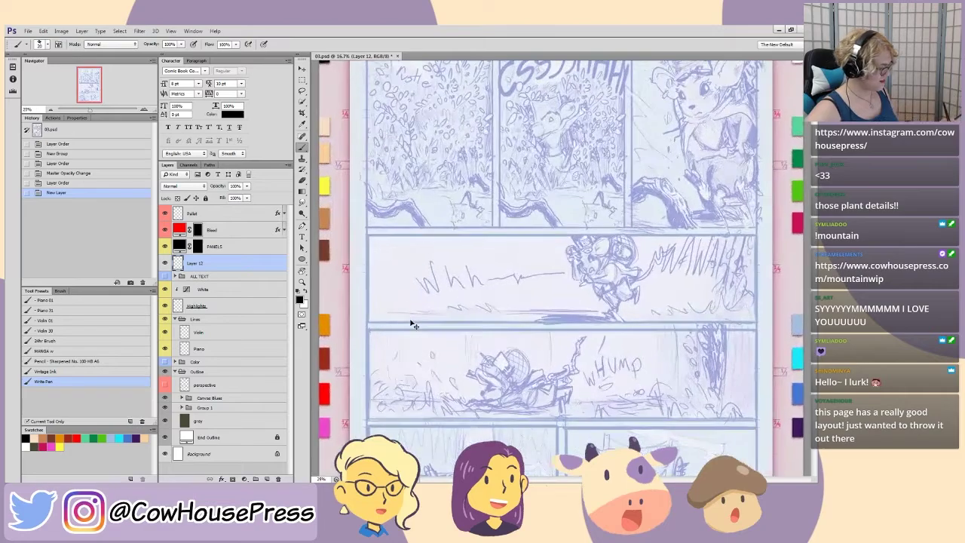
{"action": "scroll", "coordinate": [413, 182], "scroll_direction": "up", "scroll_amount": 6}
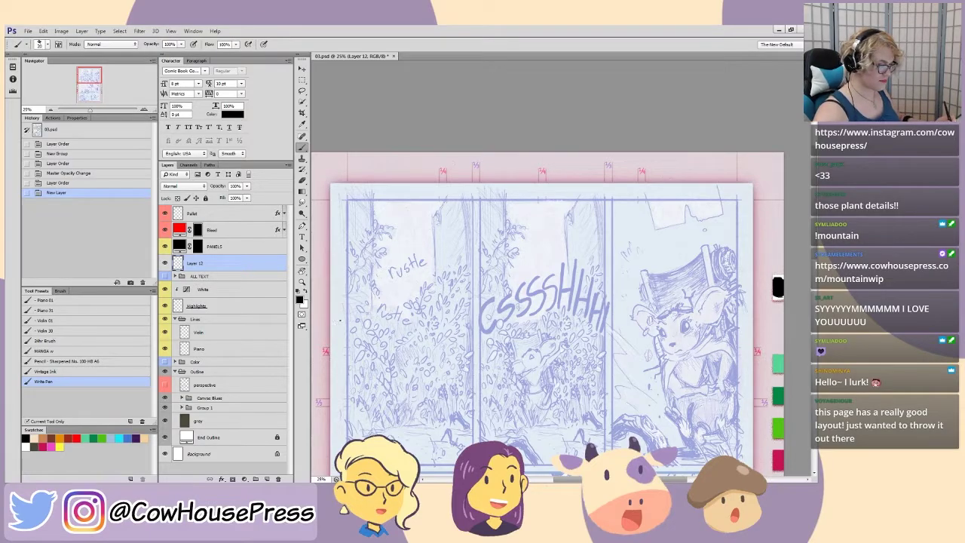
{"action": "key", "text": "Tab"}
{"action": "key", "text": "ctrl+plus"}
{"action": "key", "text": "ctrl+plus"}
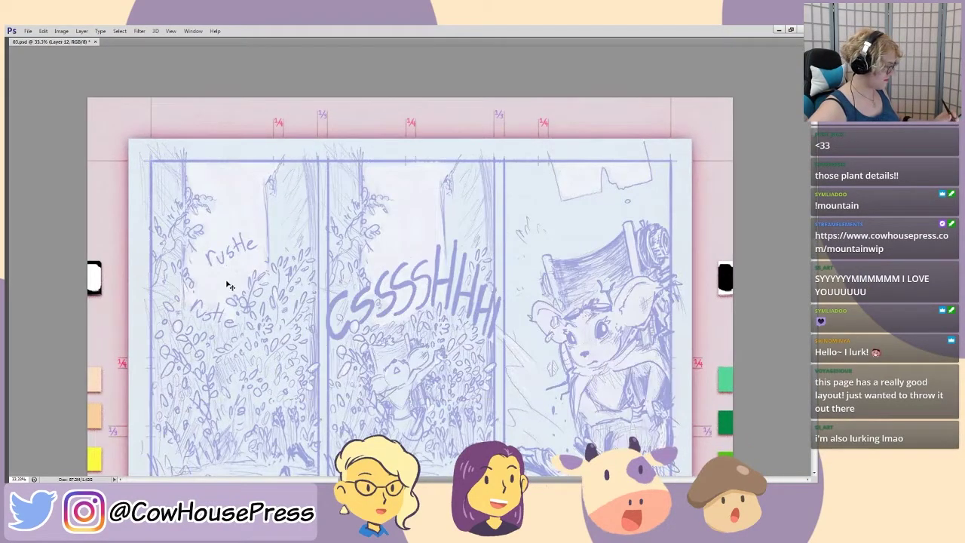
{"action": "key", "text": "ctrl+minus"}
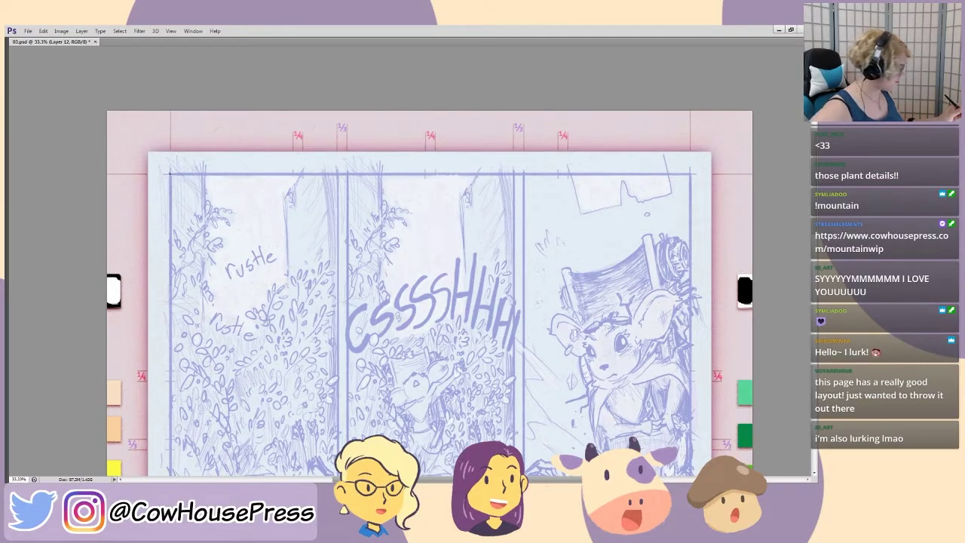
{"action": "mouse_move", "coordinate": [169, 174]}
{"action": "left_mouse_down"}
{"action": "mouse_move", "coordinate": [330, 174]}
{"action": "mouse_move", "coordinate": [190, 176]}
{"action": "left_mouse_up"}
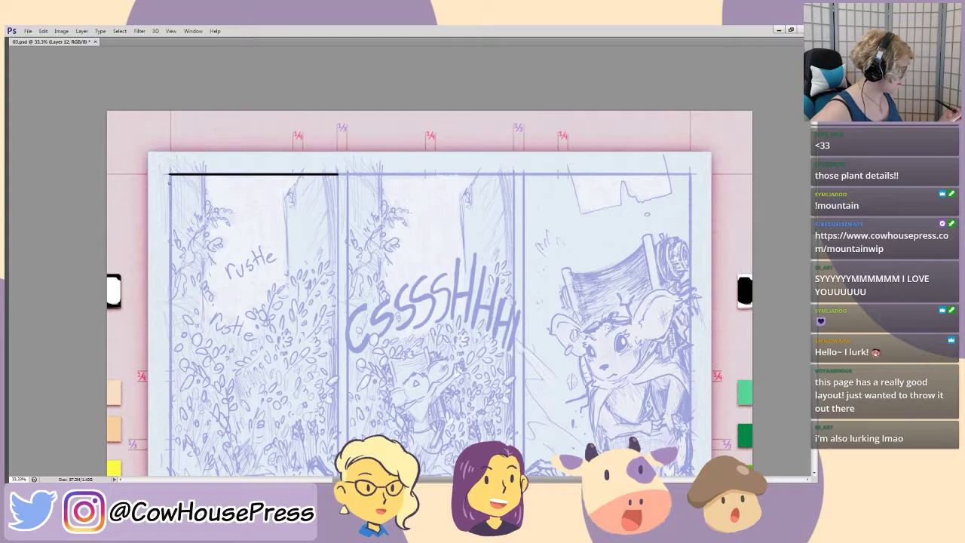
{"action": "left_click_drag", "start_coordinate": [347, 174], "coordinate": [515, 175]}
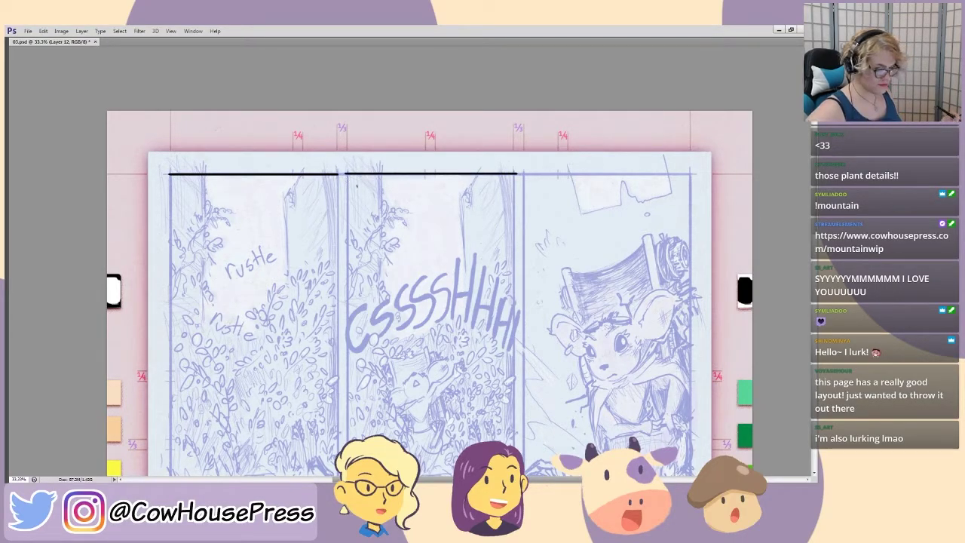
{"action": "left_click_drag", "start_coordinate": [523, 174], "coordinate": [689, 174]}
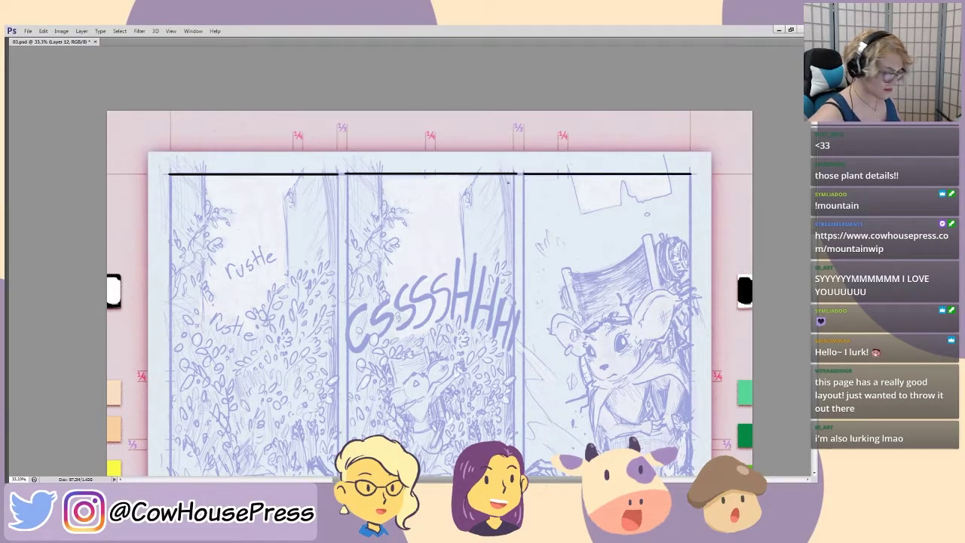
- Trim the overshooting border line ends in both gutters between the top-row panels, leaving nothing selected
{"action": "left_click_drag", "start_coordinate": [515, 160], "coordinate": [520, 189]}
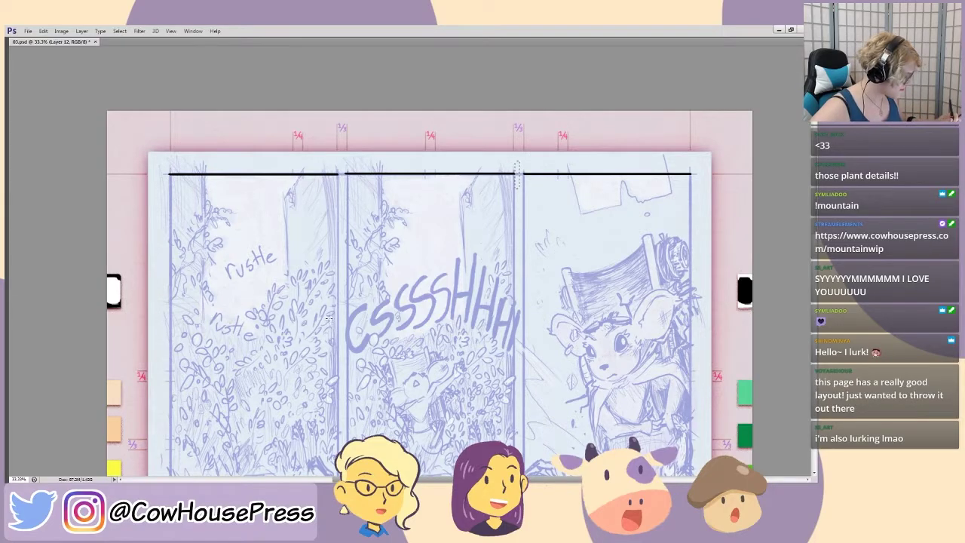
{"action": "left_click_drag", "start_coordinate": [348, 194], "coordinate": [337, 161]}
{"action": "key", "text": "ctrl+d"}
{"action": "key", "text": "ctrl+d"}
- Ink straight black lines along the bottom borders of the three top-row panels, keeping the gutters between them clear
{"action": "scroll", "coordinate": [253, 415], "scroll_direction": "down", "scroll_amount": 5}
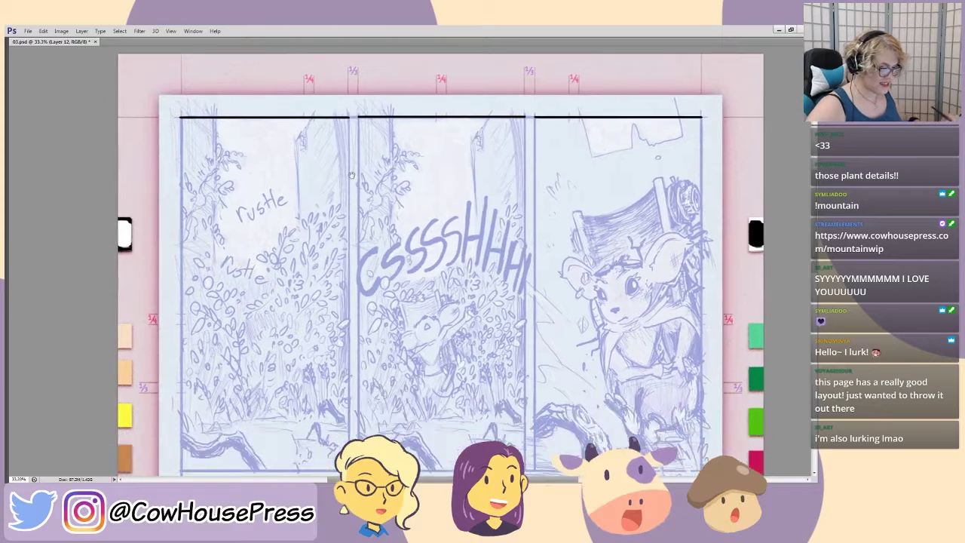
{"action": "left_click_drag", "start_coordinate": [208, 368], "coordinate": [181, 337]}
{"action": "key", "text": "ctrl+plus"}
{"action": "left_click_drag", "start_coordinate": [206, 371], "coordinate": [220, 354]}
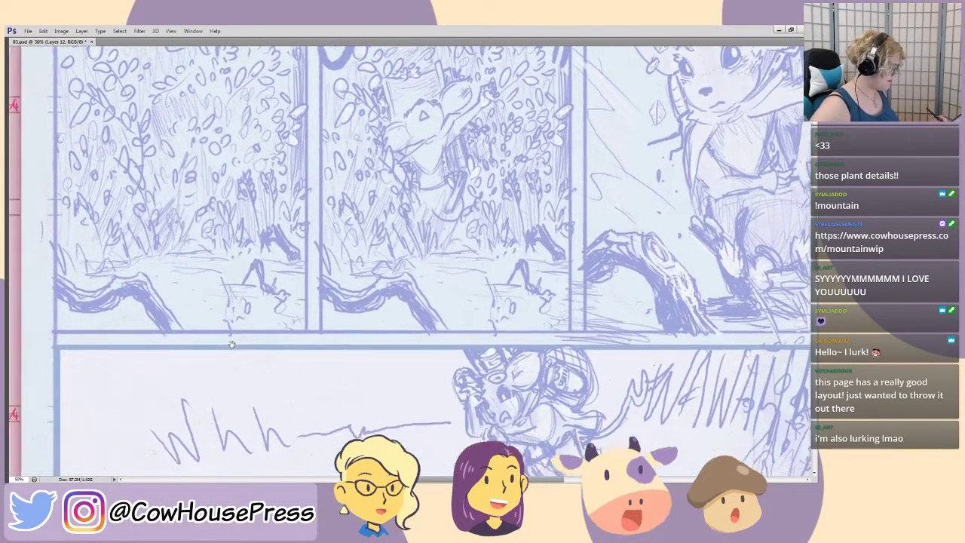
{"action": "mouse_move", "coordinate": [53, 330]}
{"action": "left_mouse_down"}
{"action": "mouse_move", "coordinate": [289, 330]}
{"action": "mouse_move", "coordinate": [69, 335]}
{"action": "left_mouse_up"}
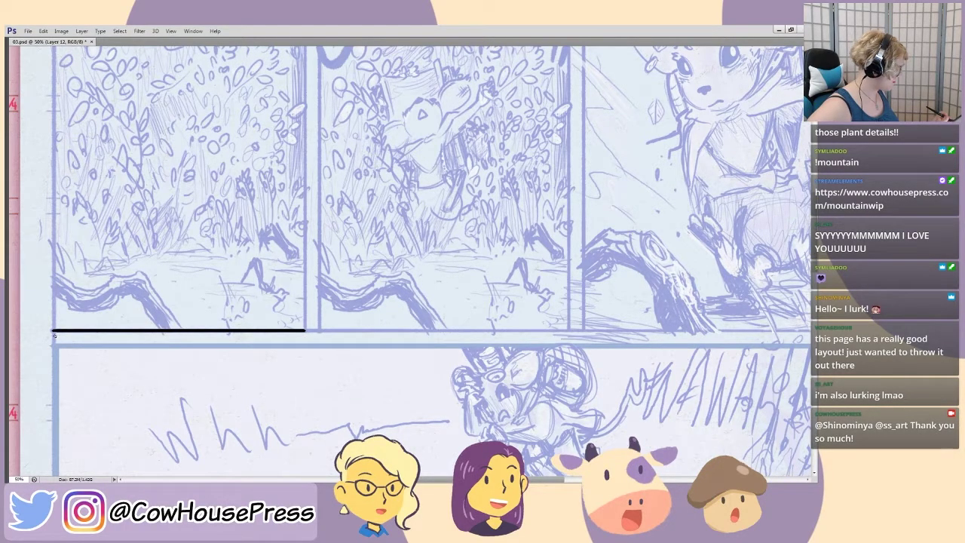
{"action": "mouse_move", "coordinate": [320, 330]}
{"action": "left_mouse_down"}
{"action": "mouse_move", "coordinate": [568, 330]}
{"action": "mouse_move", "coordinate": [316, 337]}
{"action": "left_mouse_up"}
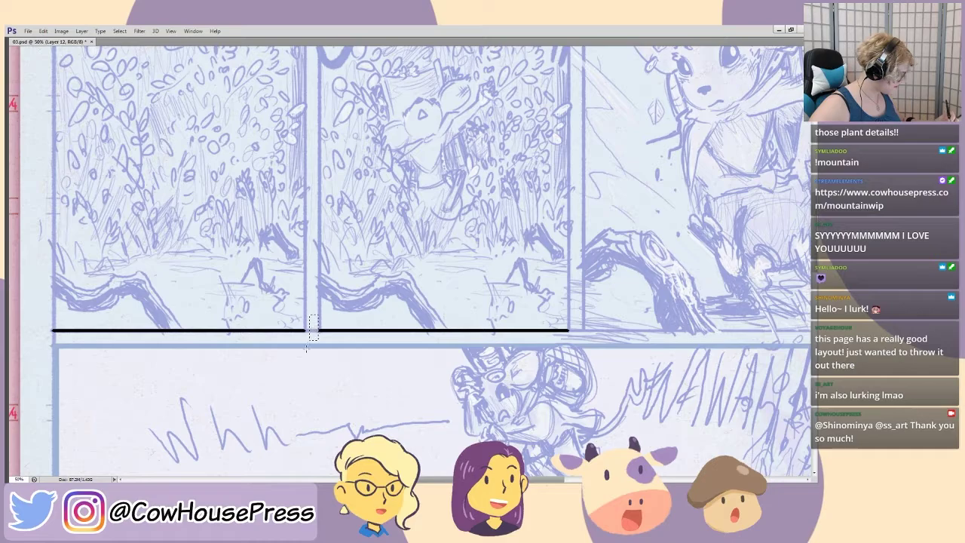
{"action": "left_click_drag", "start_coordinate": [534, 422], "coordinate": [251, 385]}
{"action": "mouse_move", "coordinate": [303, 294]}
{"action": "left_mouse_down"}
{"action": "mouse_move", "coordinate": [548, 294]}
{"action": "mouse_move", "coordinate": [317, 294]}
{"action": "left_mouse_up"}
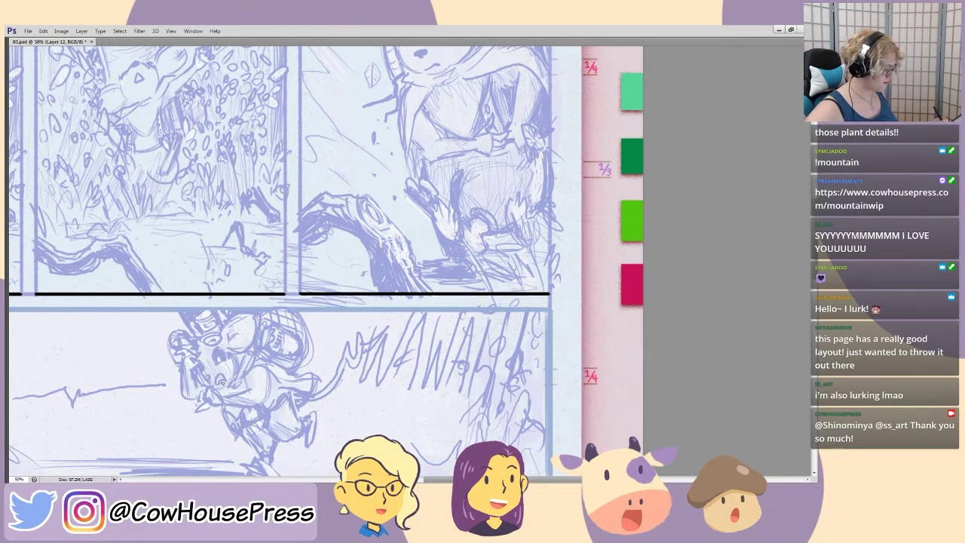
- Ink the top and bottom borders of the wide second-row panel, nudge the bottom line slightly down and deselect it
{"action": "key", "text": "ctrl+minus"}
{"action": "left_click_drag", "start_coordinate": [228, 356], "coordinate": [351, 330]}
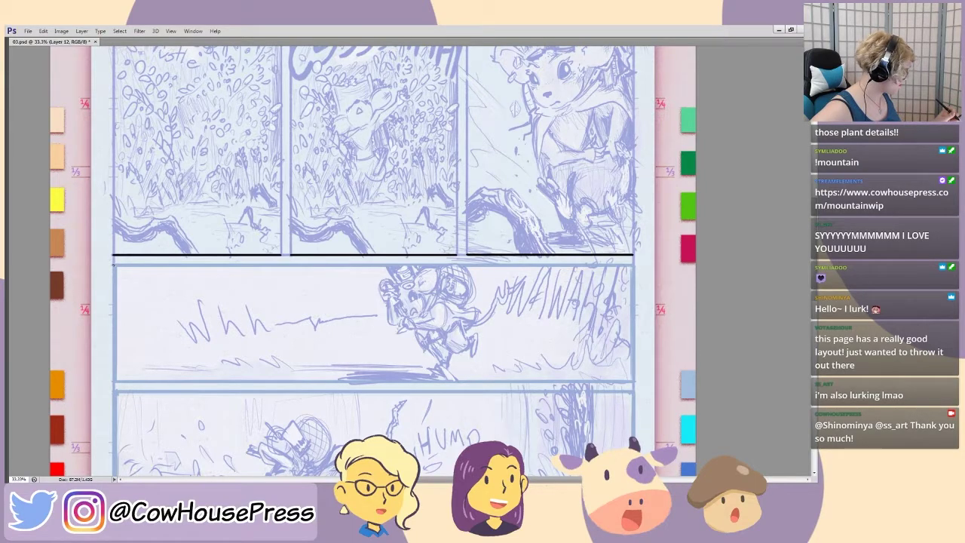
{"action": "mouse_move", "coordinate": [115, 264]}
{"action": "left_mouse_down"}
{"action": "mouse_move", "coordinate": [453, 285]}
{"action": "mouse_move", "coordinate": [631, 281]}
{"action": "mouse_move", "coordinate": [149, 266]}
{"action": "left_mouse_up"}
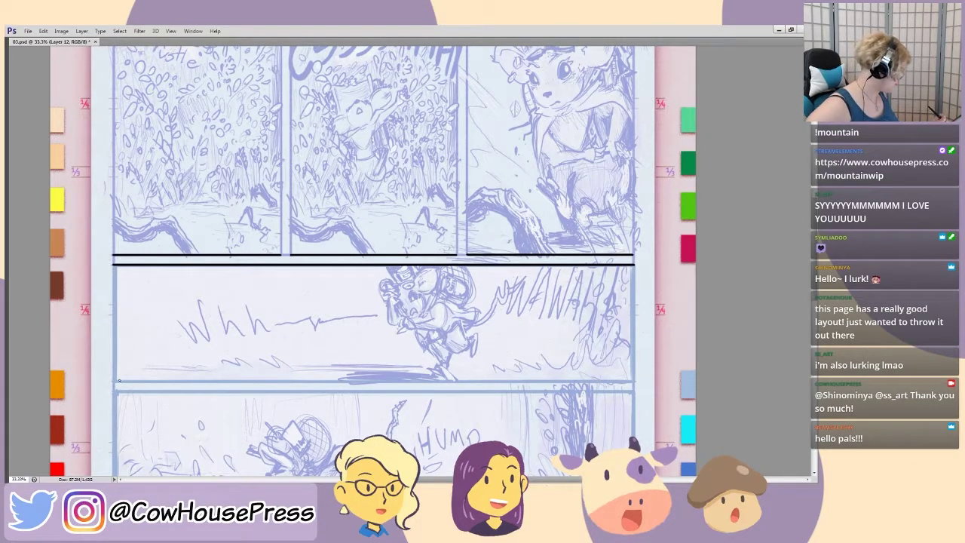
{"action": "mouse_move", "coordinate": [114, 381]}
{"action": "left_mouse_down"}
{"action": "mouse_move", "coordinate": [455, 377]}
{"action": "mouse_move", "coordinate": [633, 392]}
{"action": "mouse_move", "coordinate": [113, 381]}
{"action": "left_mouse_up"}
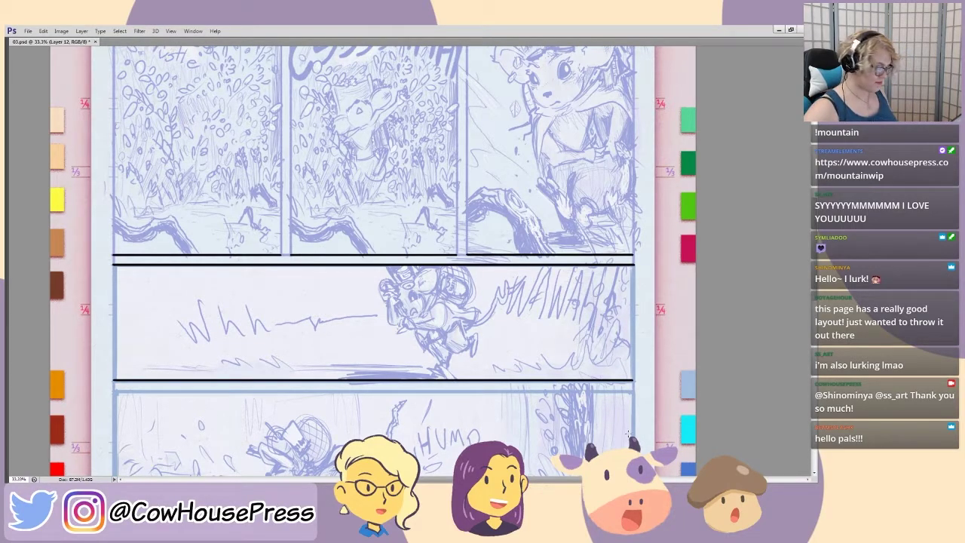
{"action": "left_click_drag", "start_coordinate": [234, 349], "coordinate": [82, 356]}
{"action": "key", "text": "ctrl+Down"}
{"action": "key", "text": "ctrl+d"}
- Ink straight black lines along the top and bottom borders of the wide third-row WHUMP panel
{"action": "left_click_drag", "start_coordinate": [276, 438], "coordinate": [320, 254]}
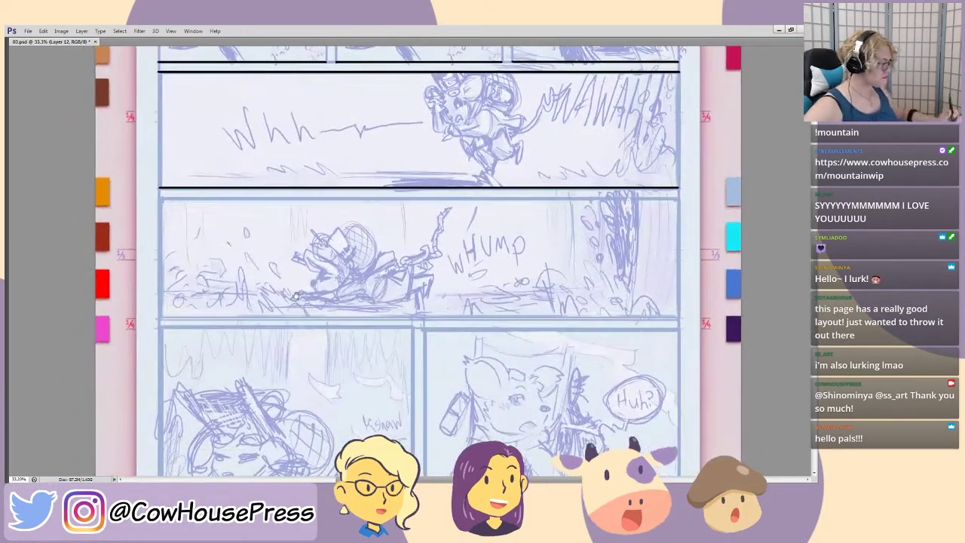
{"action": "left_click_drag", "start_coordinate": [239, 349], "coordinate": [223, 334]}
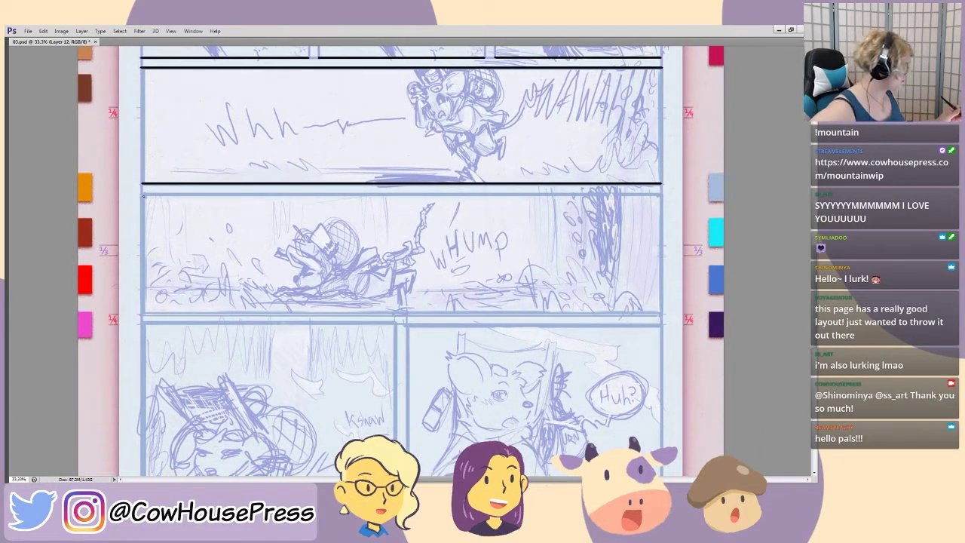
{"action": "mouse_move", "coordinate": [140, 193]}
{"action": "left_mouse_down"}
{"action": "mouse_move", "coordinate": [431, 216]}
{"action": "mouse_move", "coordinate": [562, 193]}
{"action": "mouse_move", "coordinate": [661, 204]}
{"action": "mouse_move", "coordinate": [161, 194]}
{"action": "left_mouse_up"}
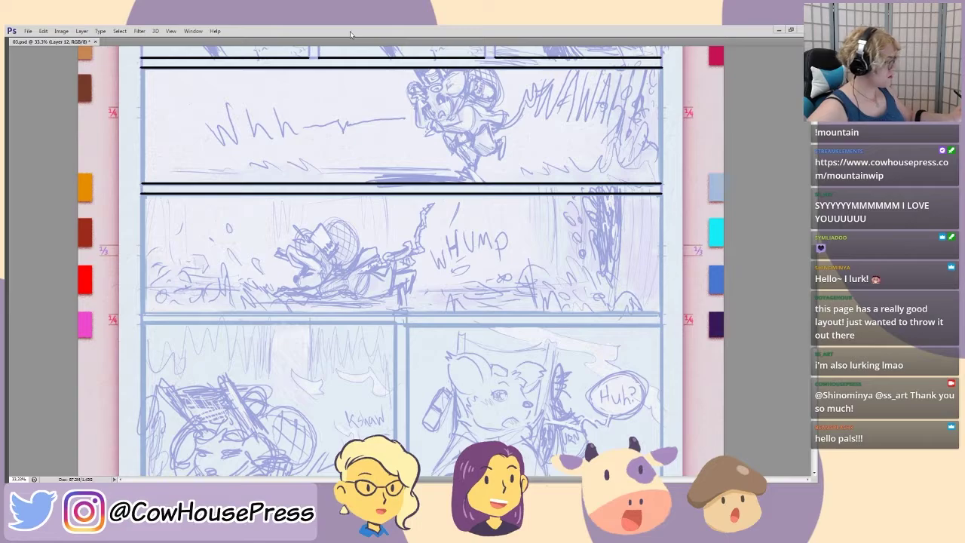
{"action": "scroll", "coordinate": [399, 261], "scroll_direction": "down", "scroll_amount": 1}
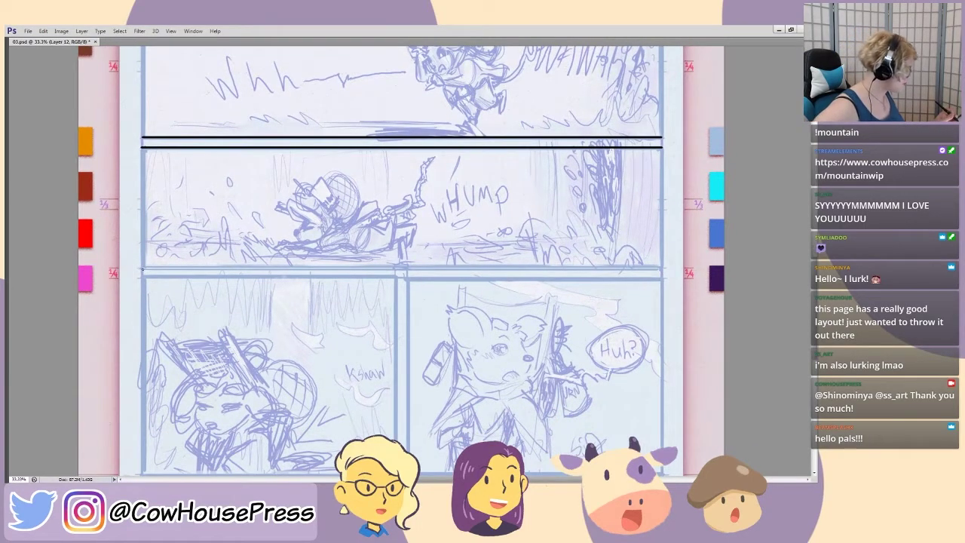
{"action": "mouse_move", "coordinate": [142, 268]}
{"action": "left_mouse_down"}
{"action": "mouse_move", "coordinate": [497, 299]}
{"action": "mouse_move", "coordinate": [659, 284]}
{"action": "mouse_move", "coordinate": [163, 268]}
{"action": "left_mouse_up"}
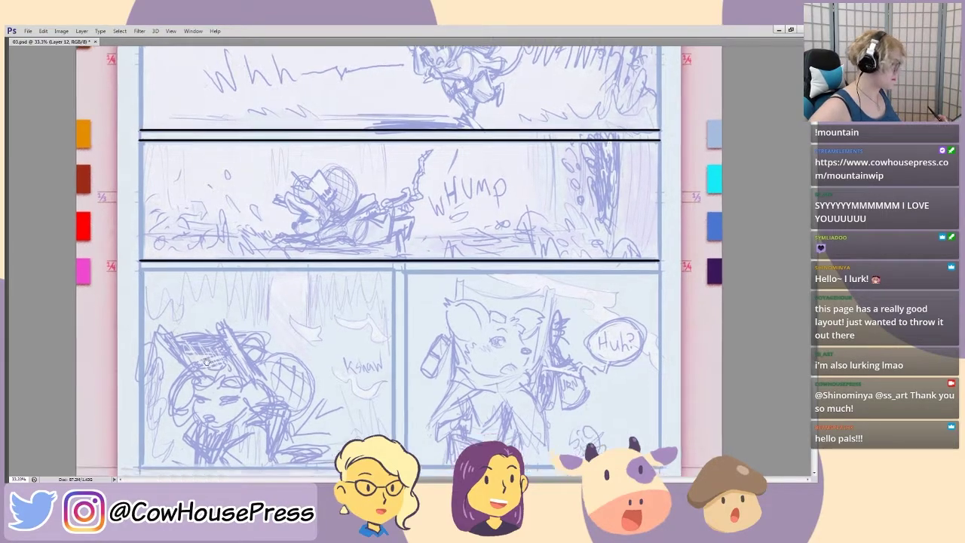
- Ink the top border of the first bottom-row panel, nudge the line slightly down, deselect it and return to the brush
{"action": "scroll", "coordinate": [141, 296], "scroll_direction": "down", "scroll_amount": 3}
{"action": "left_click_drag", "start_coordinate": [142, 155], "coordinate": [393, 155]}
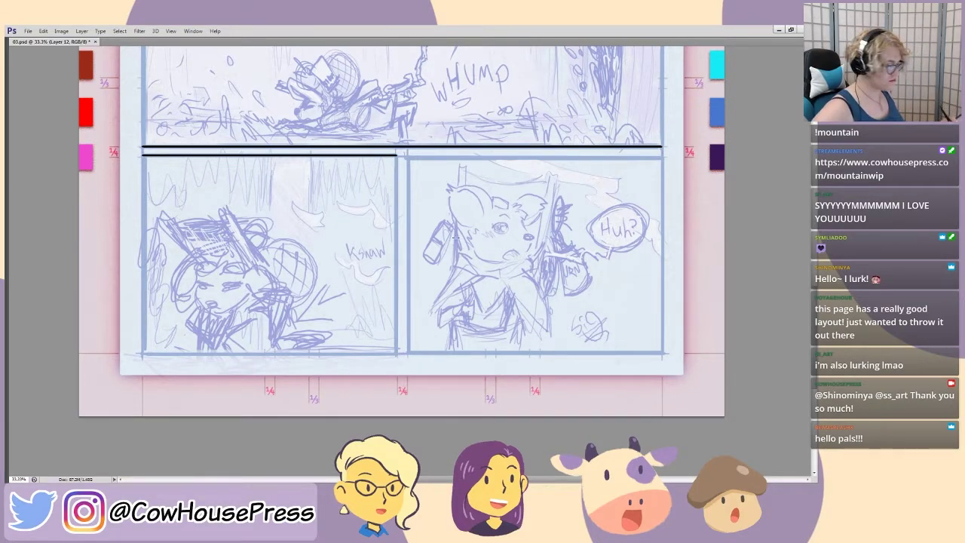
{"action": "left_click_drag", "start_coordinate": [169, 173], "coordinate": [120, 153]}
{"action": "key", "text": "ctrl+Down"}
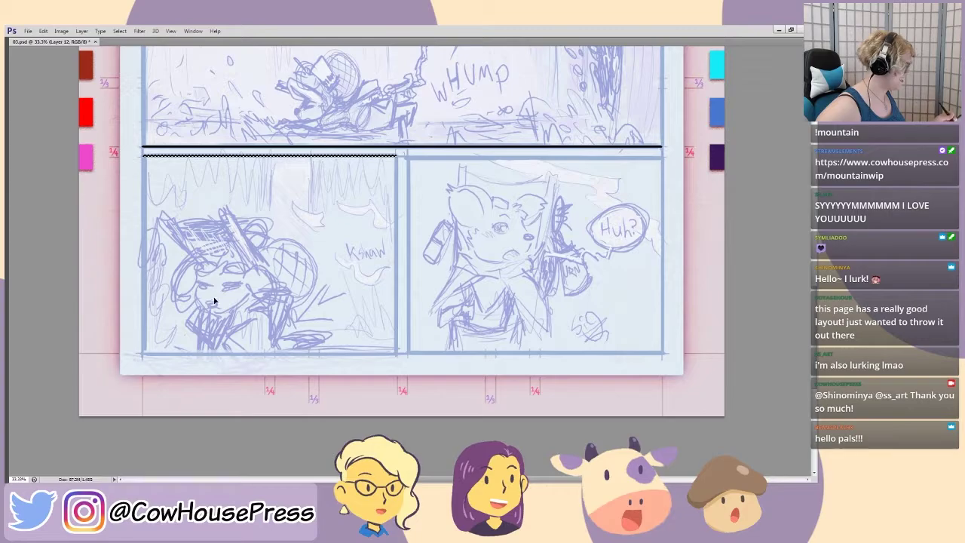
{"action": "key", "text": "ctrl+d"}
{"action": "key", "text": "b"}
- Ink the top border of the second bottom-row panel, undoing the first stroke and redrawing it
{"action": "left_click_drag", "start_coordinate": [381, 212], "coordinate": [343, 205]}
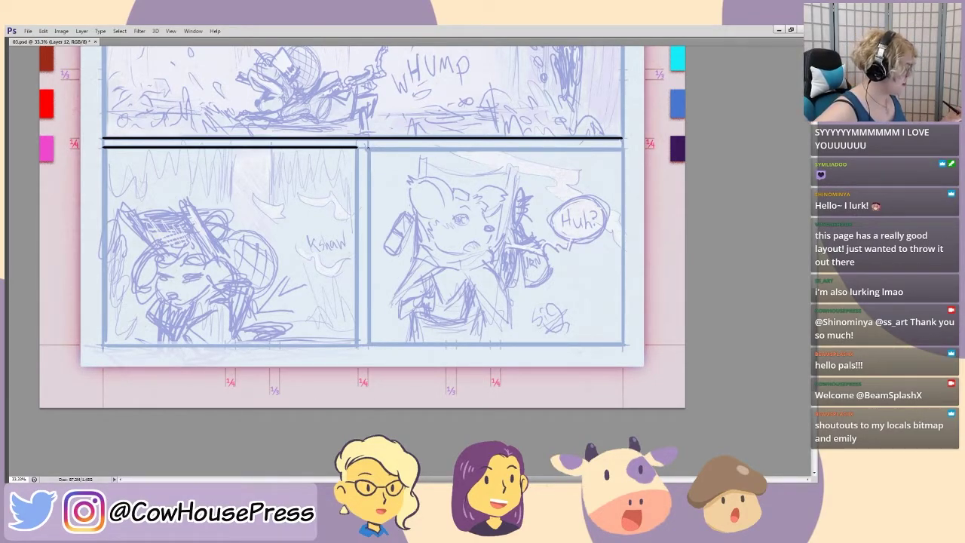
{"action": "mouse_move", "coordinate": [367, 148]}
{"action": "left_mouse_down"}
{"action": "mouse_move", "coordinate": [480, 165]}
{"action": "mouse_move", "coordinate": [622, 161]}
{"action": "mouse_move", "coordinate": [369, 169]}
{"action": "left_mouse_up"}
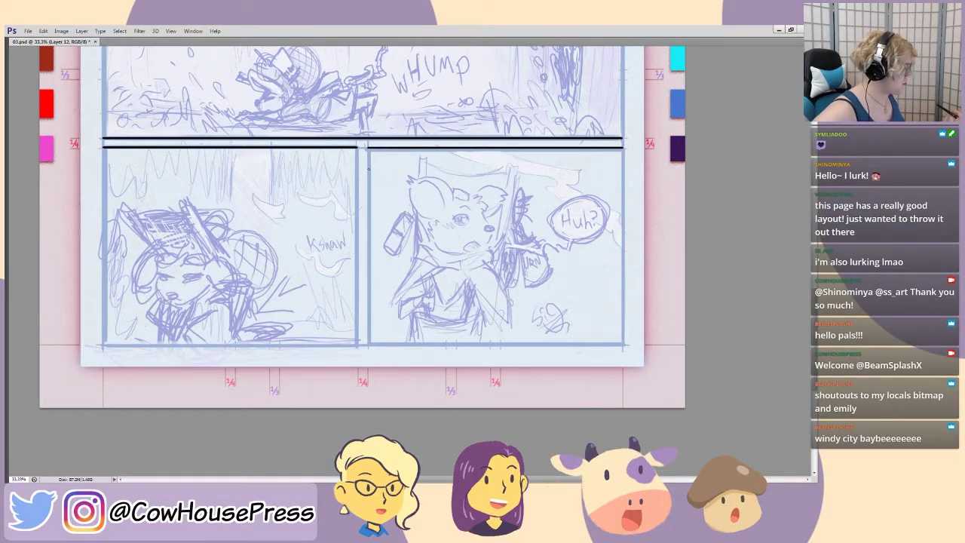
{"action": "key", "text": "ctrl+z"}
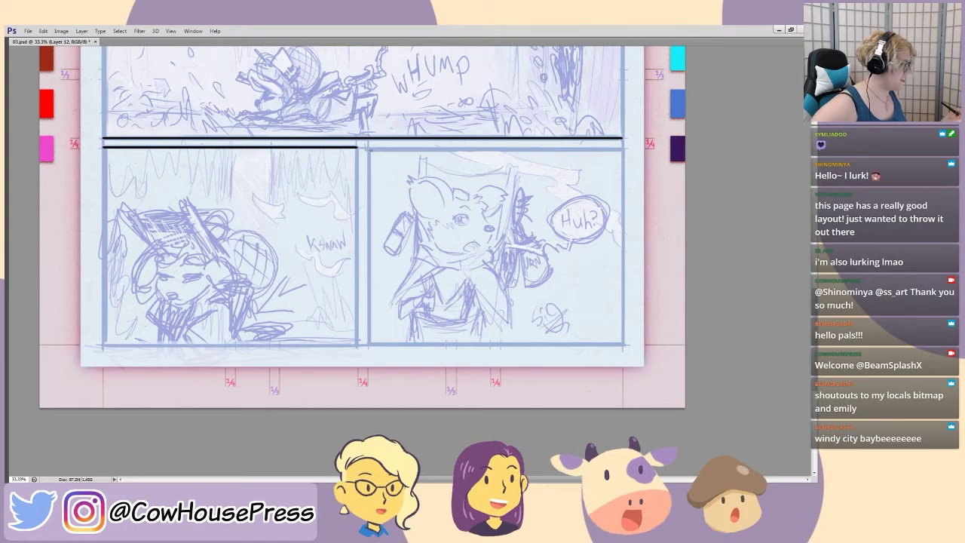
{"action": "mouse_move", "coordinate": [368, 148]}
{"action": "left_mouse_down"}
{"action": "mouse_move", "coordinate": [579, 148]}
{"action": "mouse_move", "coordinate": [620, 158]}
{"action": "mouse_move", "coordinate": [370, 162]}
{"action": "left_mouse_up"}
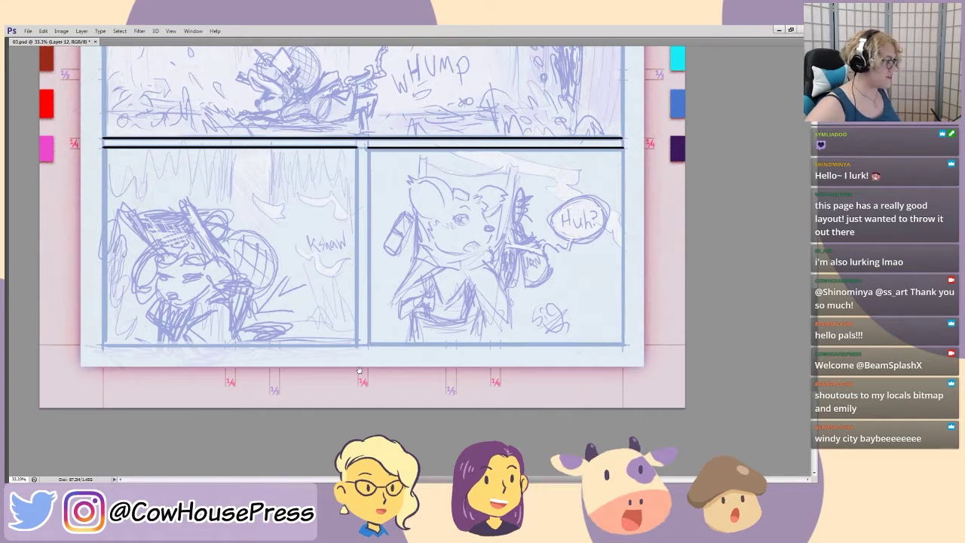
- Ink straight black lines along the bottom borders of the two bottom-row panels
{"action": "left_click_drag", "start_coordinate": [369, 374], "coordinate": [404, 350]}
{"action": "left_click_drag", "start_coordinate": [276, 364], "coordinate": [288, 360]}
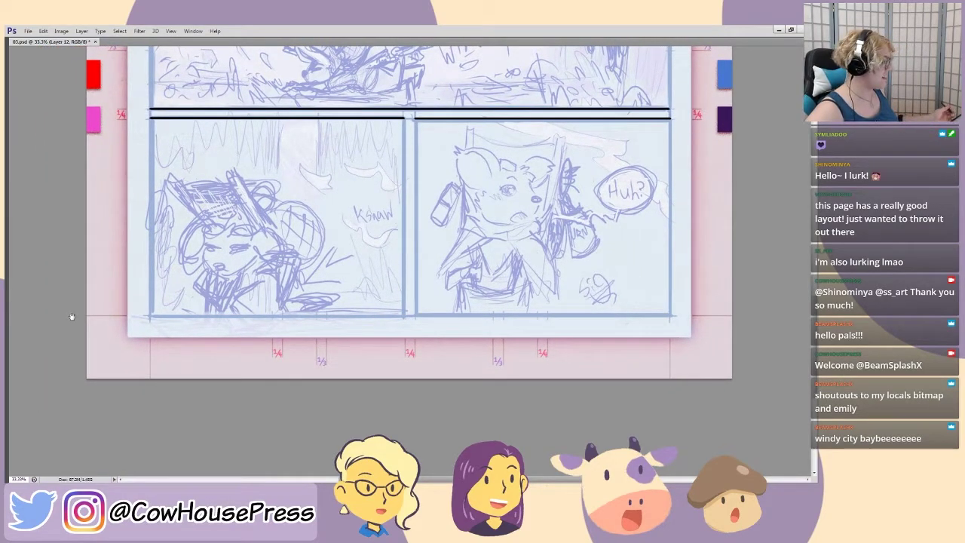
{"action": "mouse_move", "coordinate": [149, 316]}
{"action": "left_mouse_down"}
{"action": "mouse_move", "coordinate": [403, 323]}
{"action": "mouse_move", "coordinate": [161, 323]}
{"action": "left_mouse_up"}
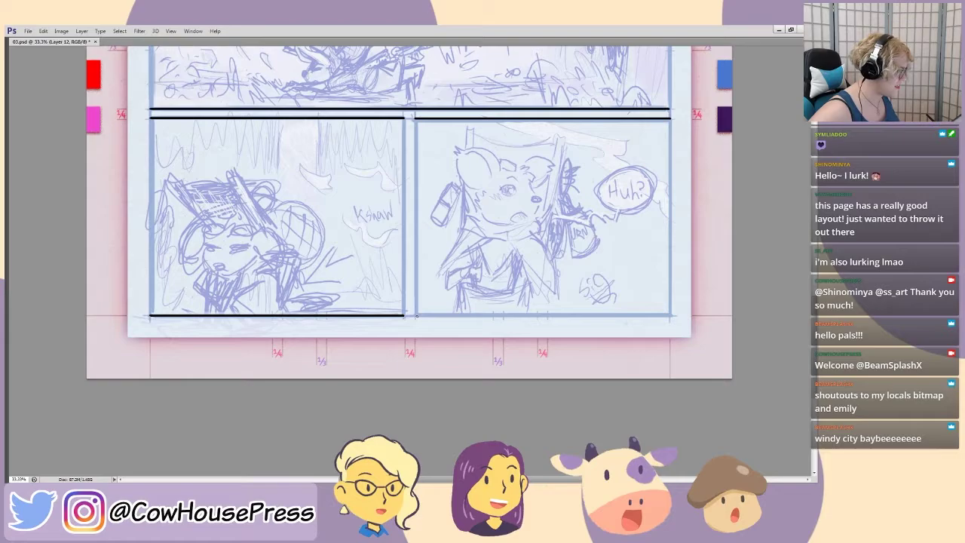
{"action": "mouse_move", "coordinate": [416, 316]}
{"action": "left_mouse_down"}
{"action": "mouse_move", "coordinate": [601, 335]}
{"action": "mouse_move", "coordinate": [669, 327]}
{"action": "mouse_move", "coordinate": [433, 322]}
{"action": "left_mouse_up"}
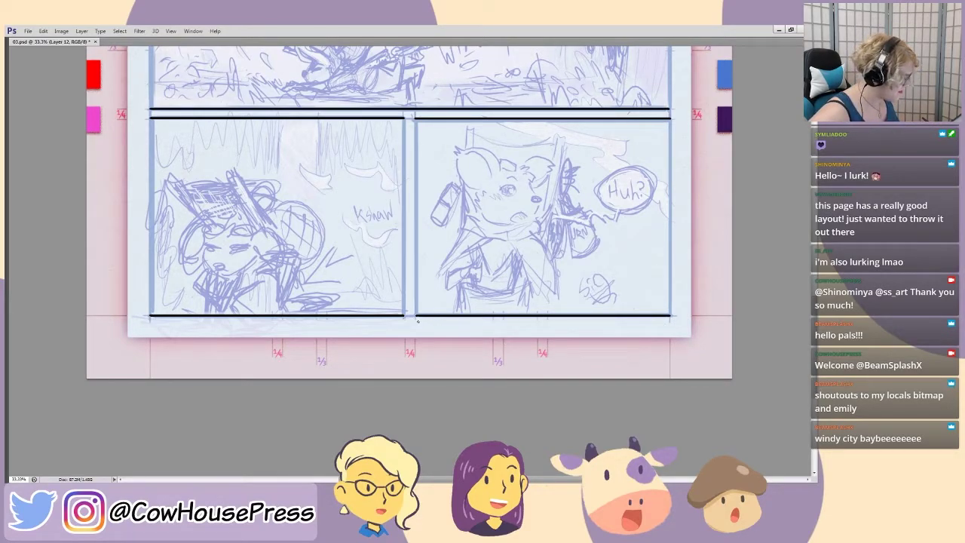
- Ink the vertical side borders of both bottom-row panels to close their frames
{"action": "mouse_move", "coordinate": [151, 316]}
{"action": "left_mouse_down"}
{"action": "mouse_move", "coordinate": [149, 121]}
{"action": "mouse_move", "coordinate": [150, 312]}
{"action": "left_mouse_up"}
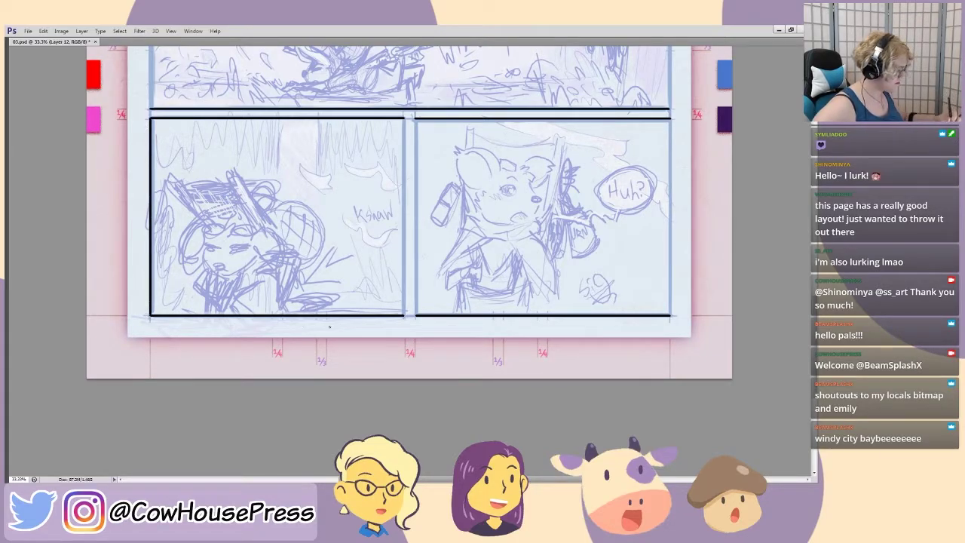
{"action": "mouse_move", "coordinate": [403, 316]}
{"action": "left_mouse_down"}
{"action": "mouse_move", "coordinate": [402, 122]}
{"action": "mouse_move", "coordinate": [400, 315]}
{"action": "mouse_move", "coordinate": [416, 281]}
{"action": "mouse_move", "coordinate": [416, 131]}
{"action": "mouse_move", "coordinate": [416, 308]}
{"action": "left_mouse_up"}
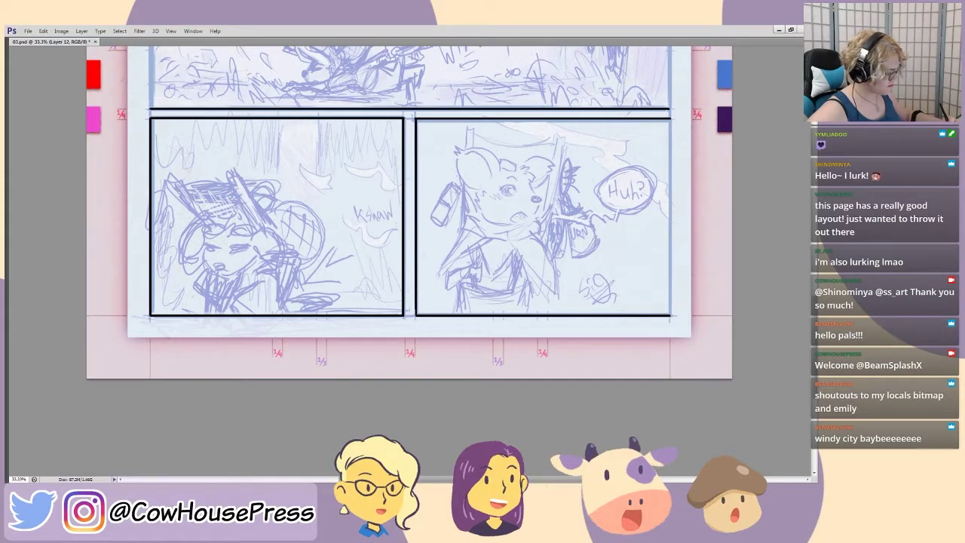
{"action": "mouse_move", "coordinate": [669, 316]}
{"action": "left_mouse_down"}
{"action": "mouse_move", "coordinate": [668, 118]}
{"action": "mouse_move", "coordinate": [669, 303]}
{"action": "left_mouse_up"}
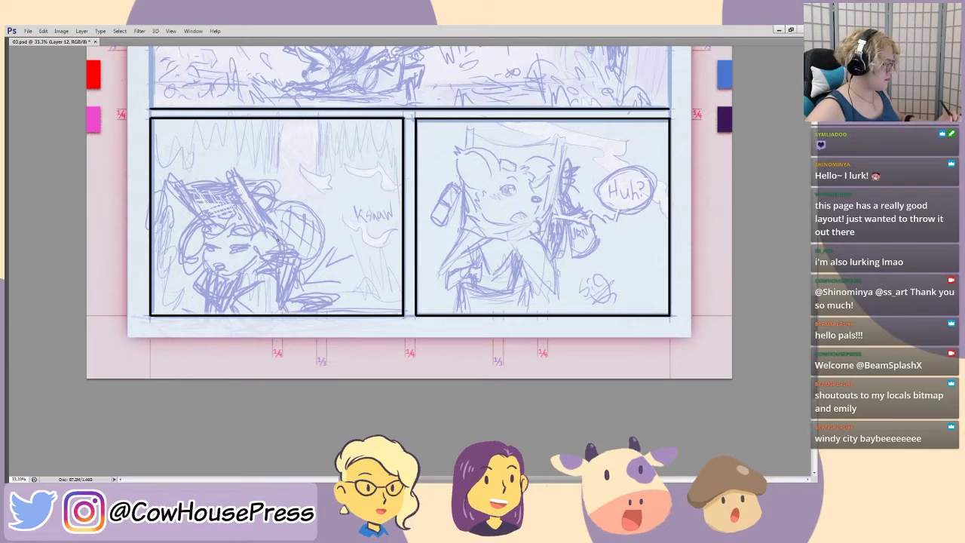
- Ink the left and right borders of the wide third-row WHUMP panel to close its frame
{"action": "scroll", "coordinate": [293, 245], "scroll_direction": "up", "scroll_amount": 5}
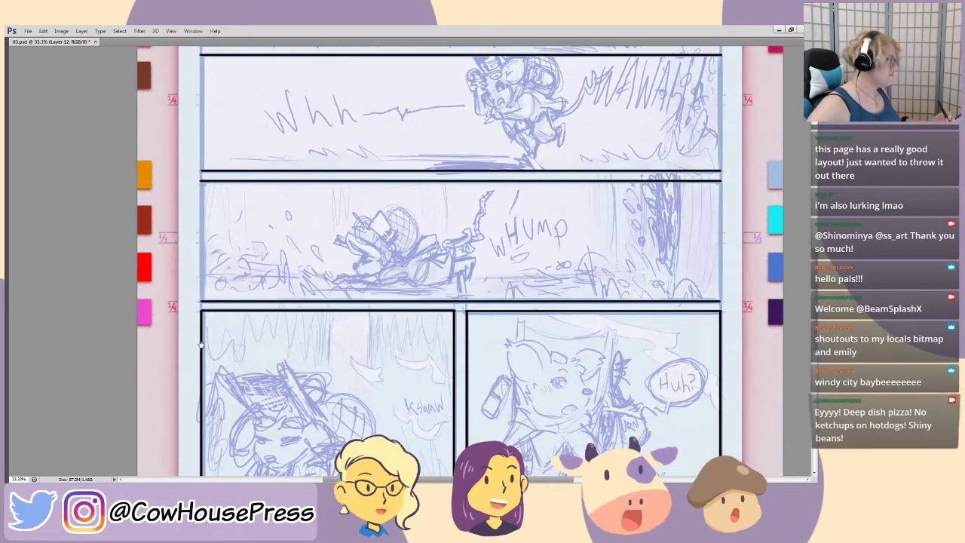
{"action": "left_click_drag", "start_coordinate": [199, 341], "coordinate": [218, 337]}
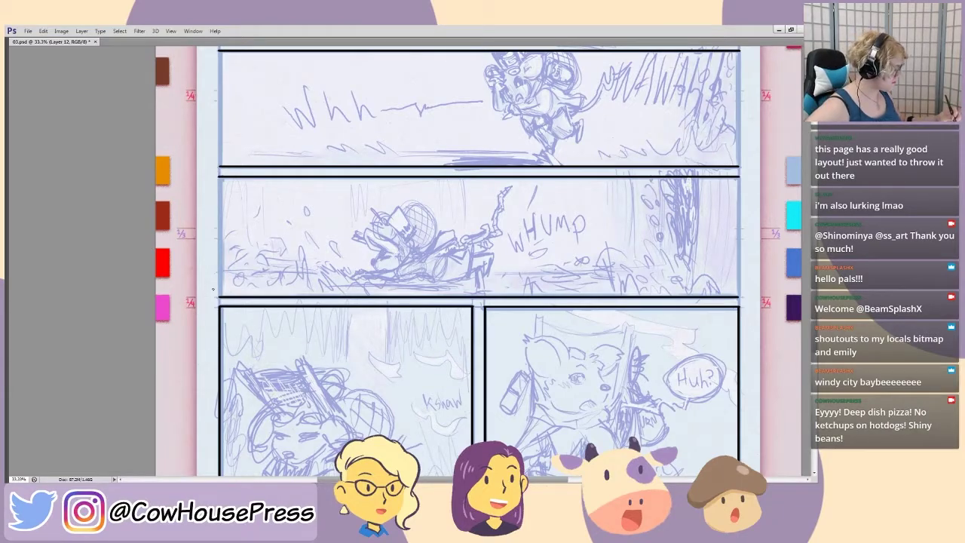
{"action": "mouse_move", "coordinate": [219, 298]}
{"action": "left_mouse_down"}
{"action": "mouse_move", "coordinate": [202, 178]}
{"action": "mouse_move", "coordinate": [220, 288]}
{"action": "left_mouse_up"}
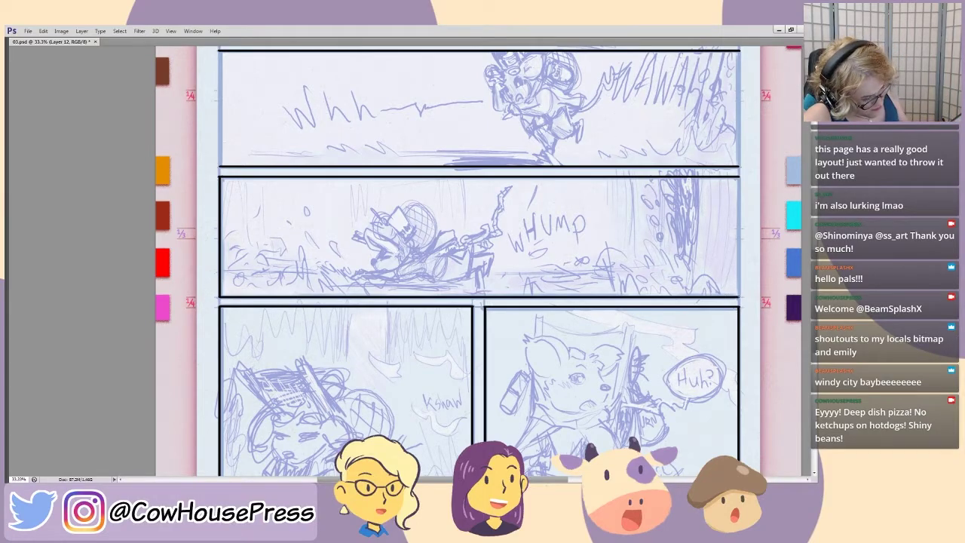
{"action": "mouse_move", "coordinate": [738, 294]}
{"action": "left_mouse_down"}
{"action": "mouse_move", "coordinate": [734, 179]}
{"action": "mouse_move", "coordinate": [737, 285]}
{"action": "left_mouse_up"}
- Ink the left and right borders of the wide second-row panel to close its frame
{"action": "left_click_drag", "start_coordinate": [269, 163], "coordinate": [275, 305]}
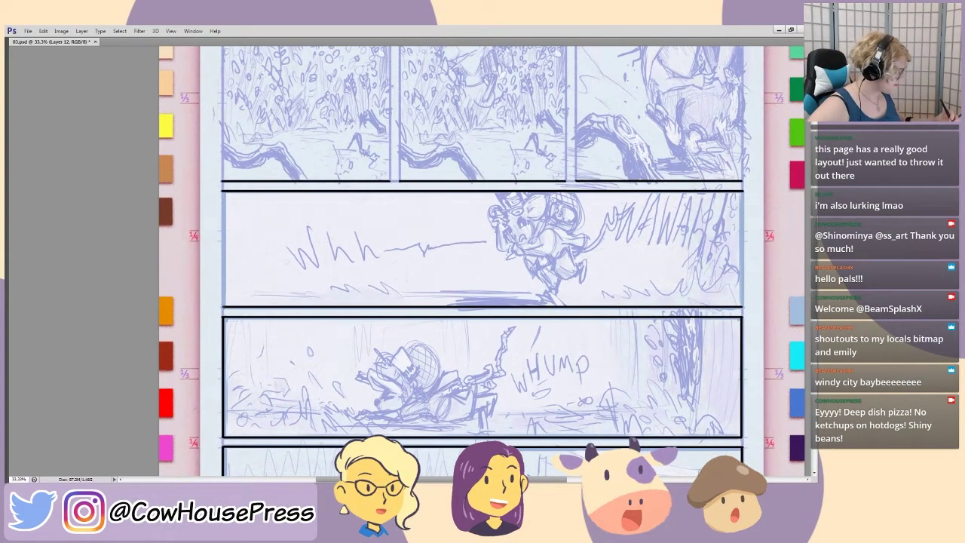
{"action": "mouse_move", "coordinate": [222, 305]}
{"action": "left_mouse_down"}
{"action": "mouse_move", "coordinate": [208, 190]}
{"action": "mouse_move", "coordinate": [222, 300]}
{"action": "left_mouse_up"}
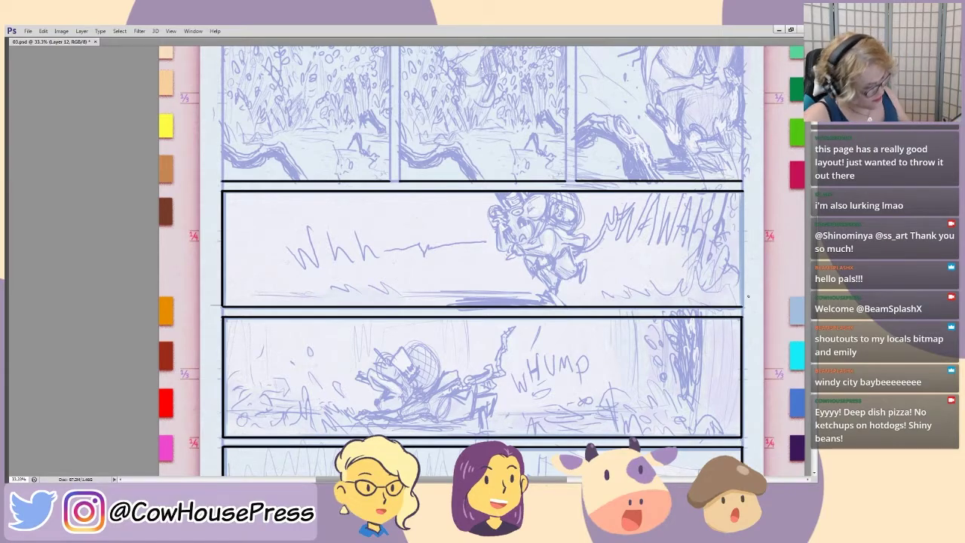
{"action": "mouse_move", "coordinate": [742, 309]}
{"action": "left_mouse_down"}
{"action": "mouse_move", "coordinate": [741, 205]}
{"action": "mouse_move", "coordinate": [742, 294]}
{"action": "left_mouse_up"}
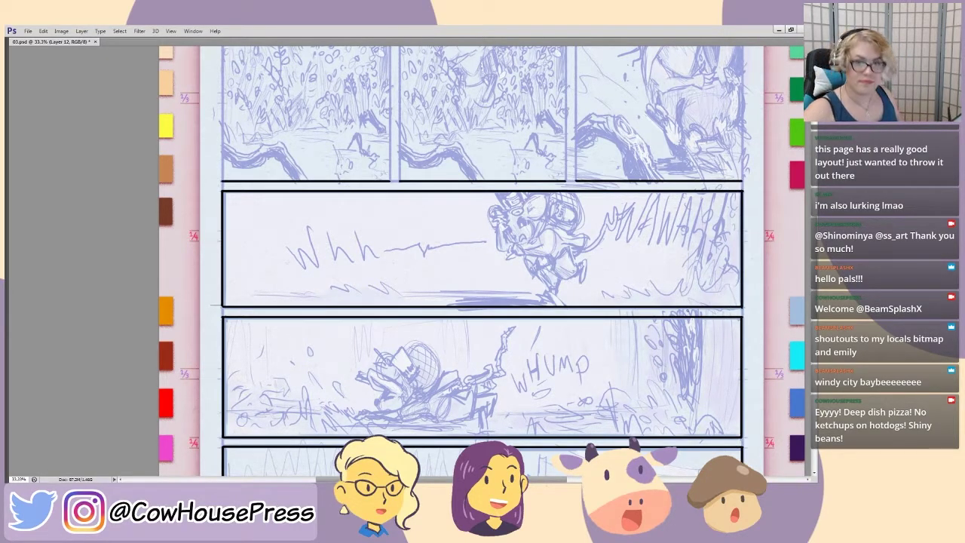
- Ink the left and right borders of the first top-row panel to close its frame
{"action": "left_click_drag", "start_coordinate": [275, 181], "coordinate": [293, 296]}
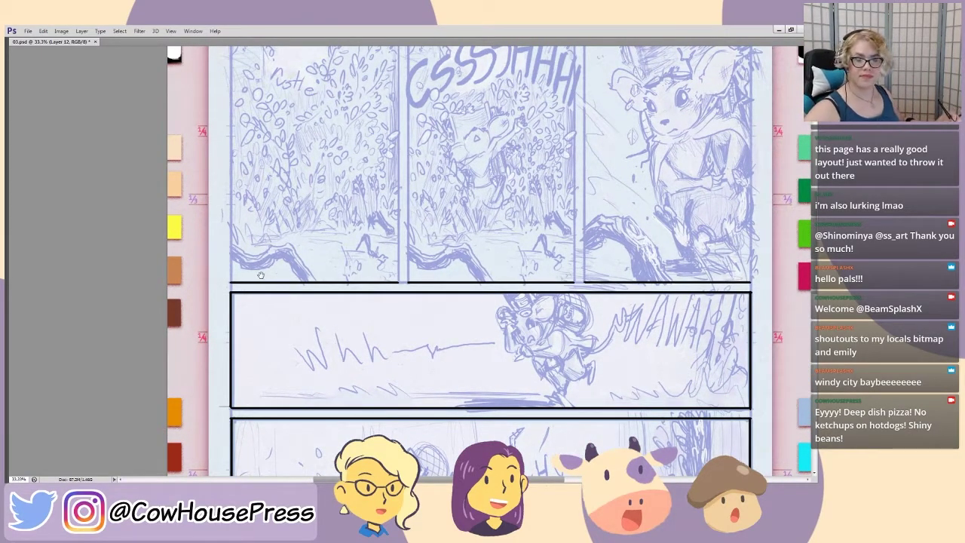
{"action": "left_click_drag", "start_coordinate": [261, 277], "coordinate": [255, 296]}
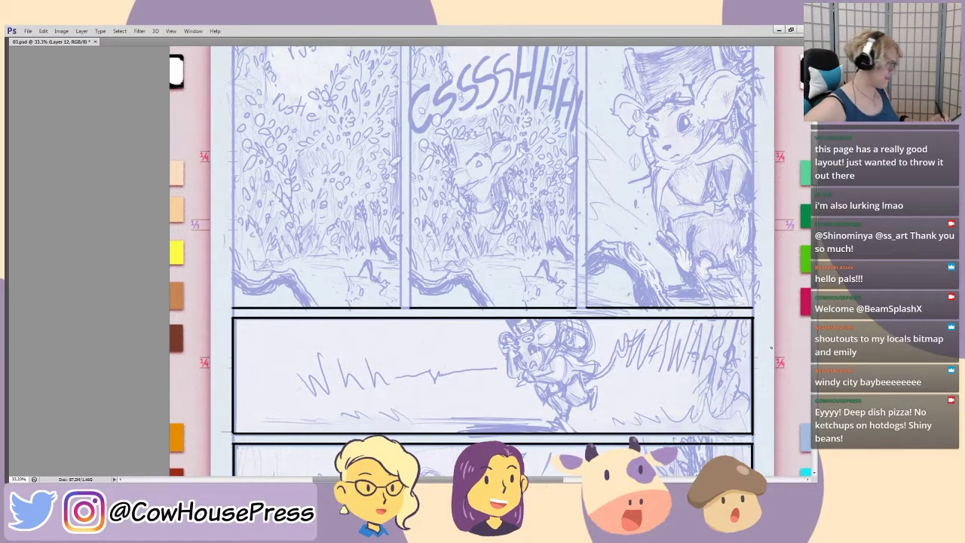
{"action": "left_click_drag", "start_coordinate": [229, 271], "coordinate": [242, 383]}
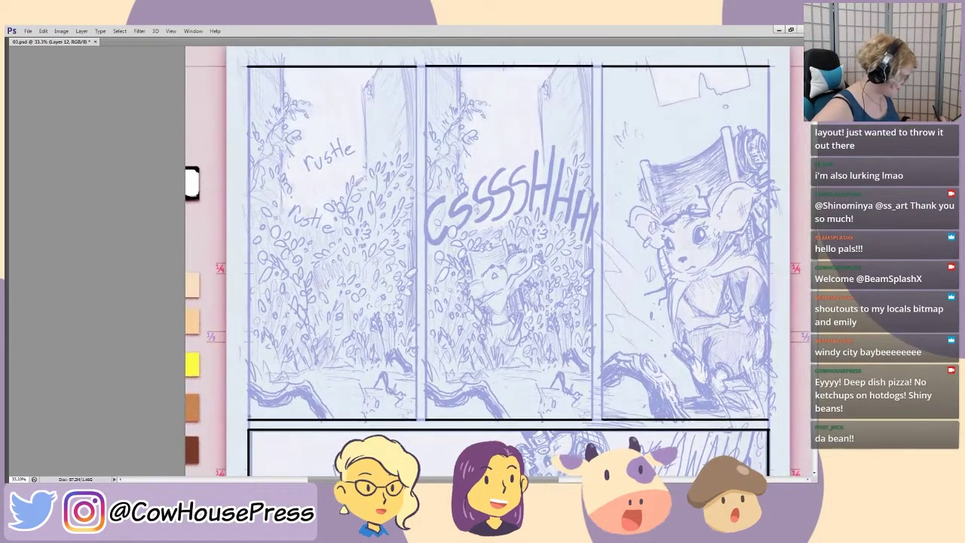
{"action": "mouse_move", "coordinate": [249, 420]}
{"action": "left_mouse_down"}
{"action": "mouse_move", "coordinate": [248, 69]}
{"action": "mouse_move", "coordinate": [249, 395]}
{"action": "left_mouse_up"}
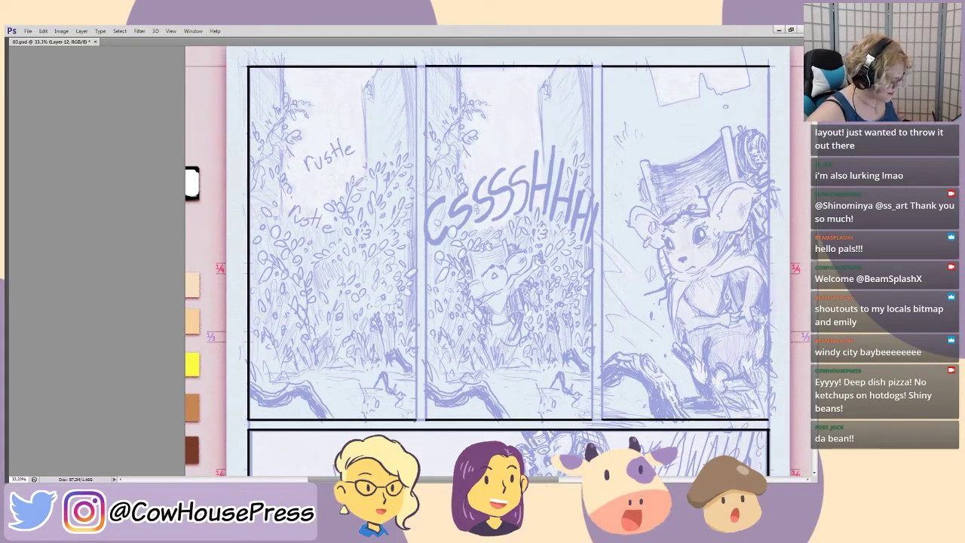
{"action": "mouse_move", "coordinate": [414, 420]}
{"action": "left_mouse_down"}
{"action": "mouse_move", "coordinate": [415, 68]}
{"action": "mouse_move", "coordinate": [414, 366]}
{"action": "left_mouse_up"}
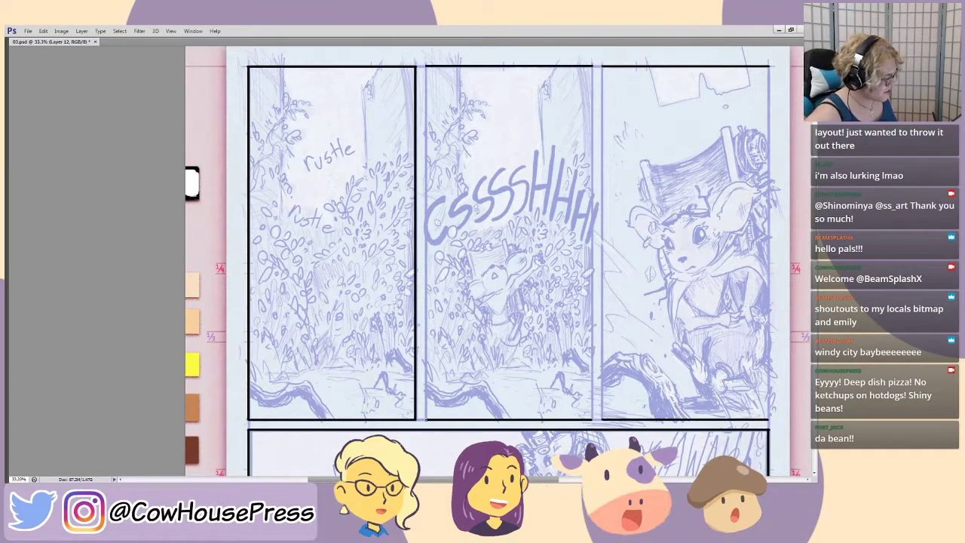
- Ink the vertical side borders of the middle and last top-row panels to close both frames
{"action": "mouse_move", "coordinate": [426, 416]}
{"action": "left_mouse_down"}
{"action": "mouse_move", "coordinate": [426, 69]}
{"action": "mouse_move", "coordinate": [426, 413]}
{"action": "left_mouse_up"}
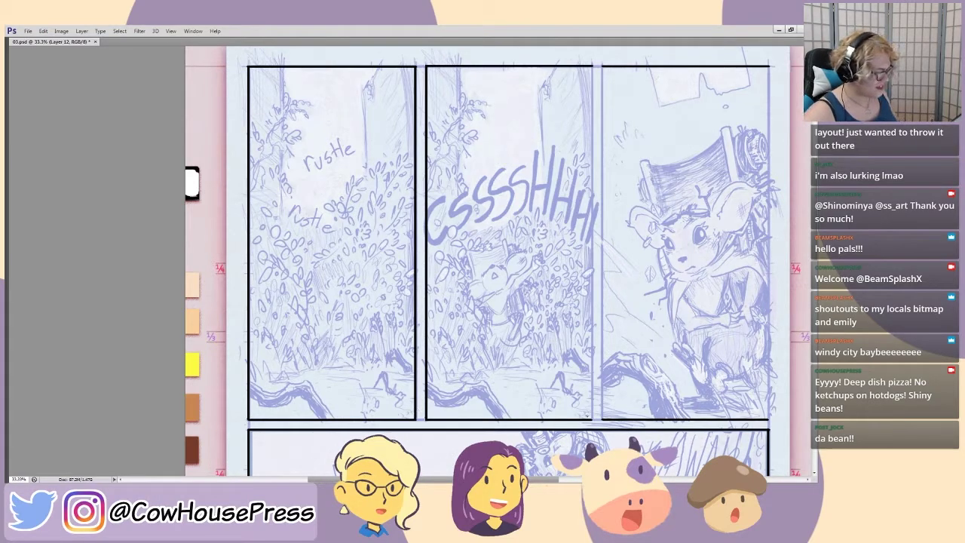
{"action": "mouse_move", "coordinate": [591, 419]}
{"action": "left_mouse_down"}
{"action": "mouse_move", "coordinate": [592, 69]}
{"action": "mouse_move", "coordinate": [590, 410]}
{"action": "left_mouse_up"}
{"action": "mouse_move", "coordinate": [562, 327]}
{"action": "left_mouse_down"}
{"action": "mouse_move", "coordinate": [274, 304]}
{"action": "mouse_move", "coordinate": [314, 319]}
{"action": "mouse_move", "coordinate": [325, 363]}
{"action": "left_mouse_up"}
{"action": "mouse_move", "coordinate": [354, 430]}
{"action": "left_mouse_down"}
{"action": "mouse_move", "coordinate": [345, 283]}
{"action": "mouse_move", "coordinate": [354, 83]}
{"action": "mouse_move", "coordinate": [355, 425]}
{"action": "left_mouse_up"}
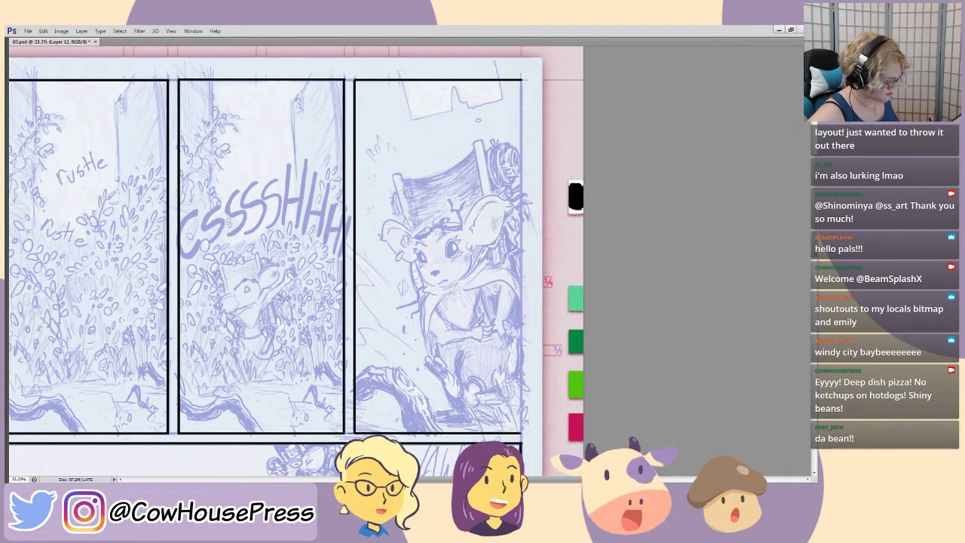
{"action": "mouse_move", "coordinate": [520, 434]}
{"action": "left_mouse_down"}
{"action": "mouse_move", "coordinate": [520, 81]}
{"action": "mouse_move", "coordinate": [520, 422]}
{"action": "left_mouse_up"}
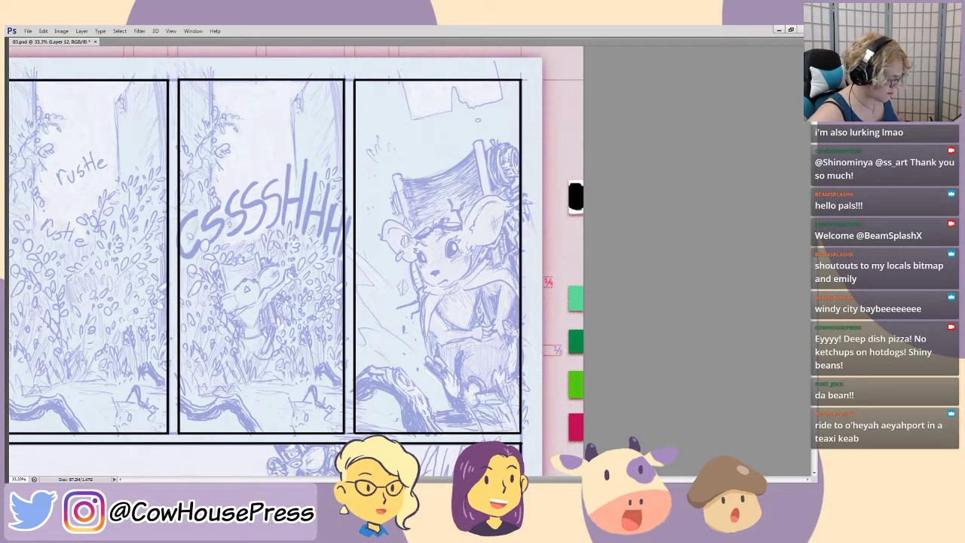
- Bring back the hidden interface, expand Group 1 and look through its sketch layers
{"action": "scroll", "coordinate": [339, 275], "scroll_direction": "down", "scroll_amount": 4}
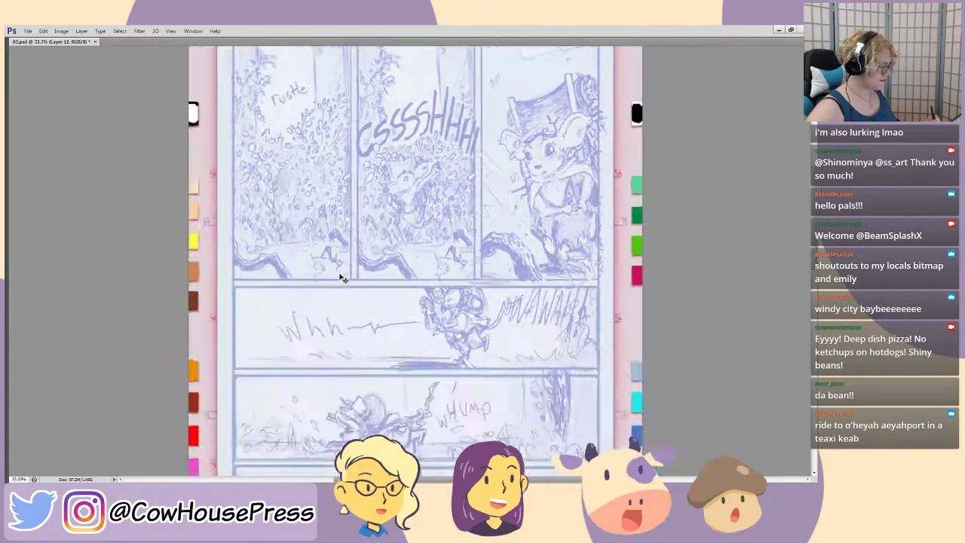
{"action": "key", "text": "Tab"}
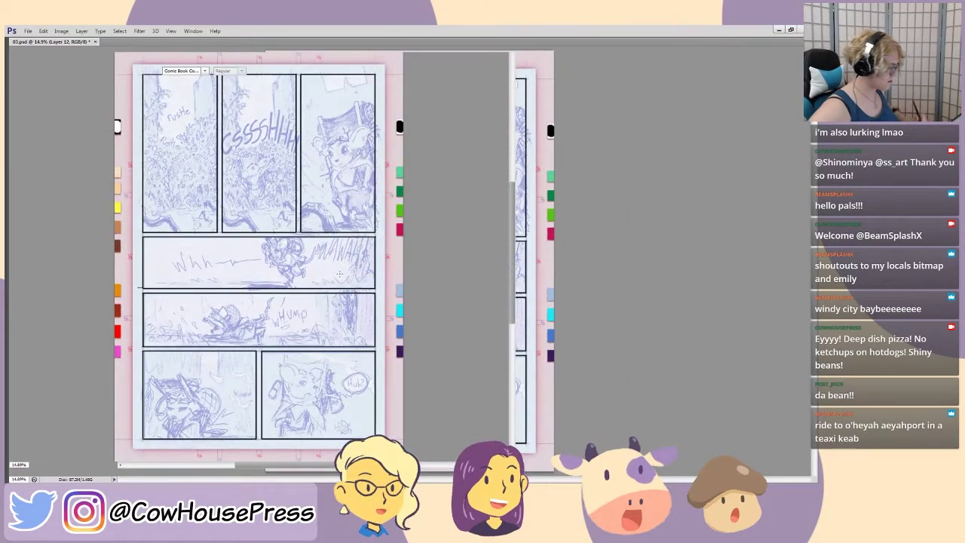
{"action": "key", "text": "Tab"}
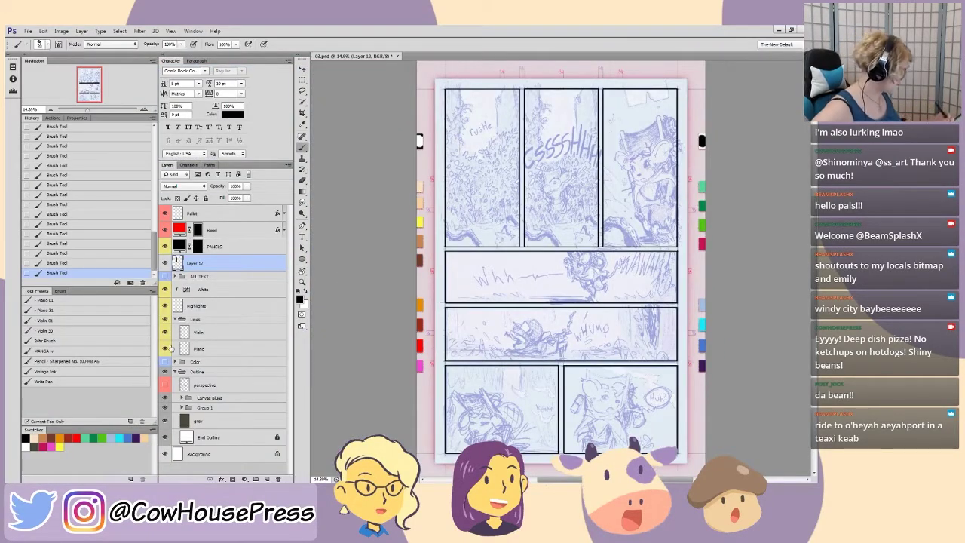
{"action": "left_click", "coordinate": [181, 407]}
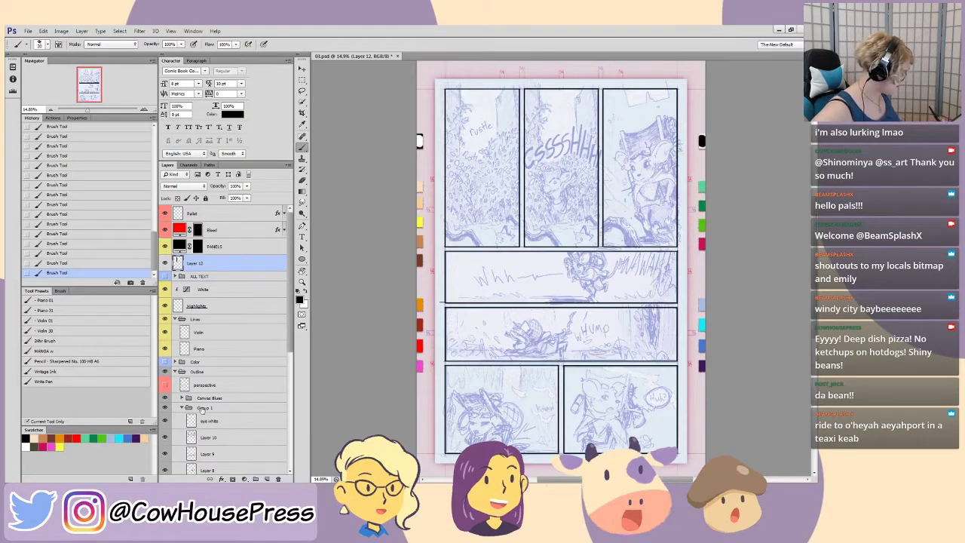
{"action": "scroll", "coordinate": [292, 324], "scroll_direction": "down", "scroll_amount": 5}
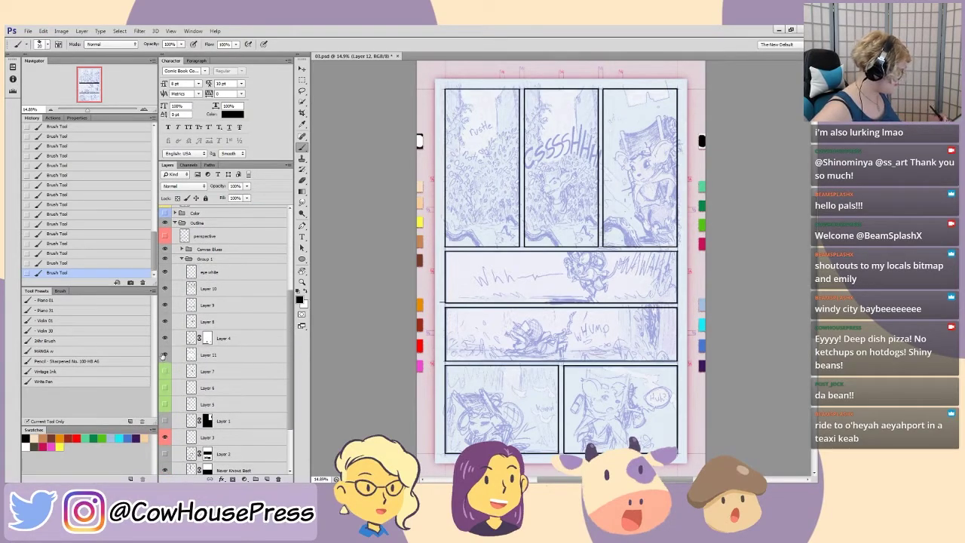
{"action": "scroll", "coordinate": [291, 386], "scroll_direction": "down", "scroll_amount": 2}
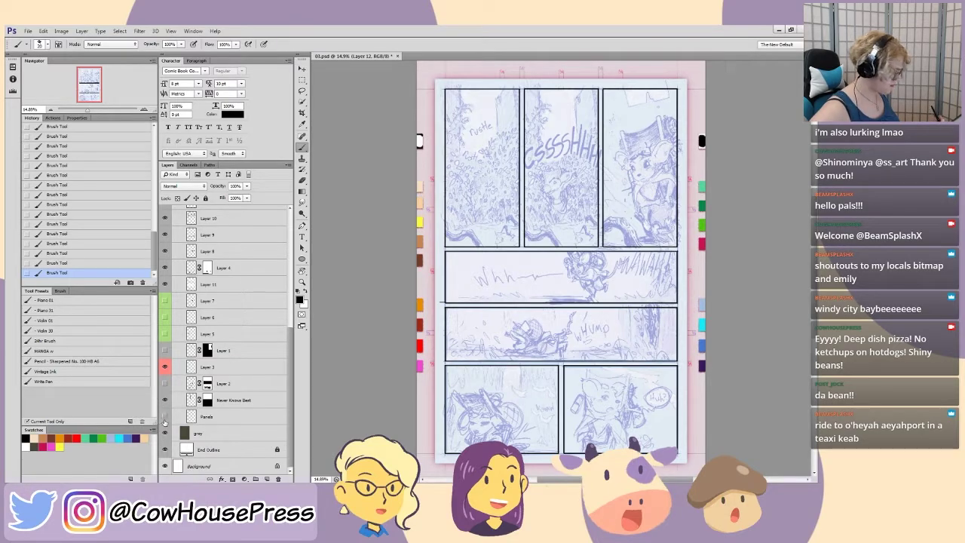
- Select the stray line sticking out of the second-row panel's lower-left corner, delete it and deselect
{"action": "key", "text": "ctrl+plus"}
{"action": "key", "text": "ctrl+plus"}
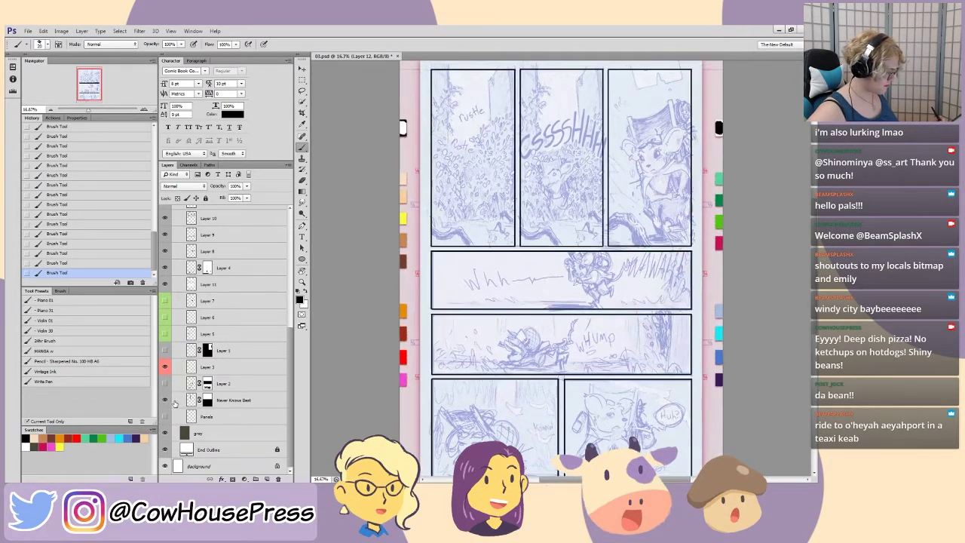
{"action": "key", "text": "ctrl+plus"}
{"action": "left_click_drag", "start_coordinate": [335, 432], "coordinate": [503, 381]}
{"action": "key", "text": "ctrl+plus"}
{"action": "key", "text": "ctrl+plus"}
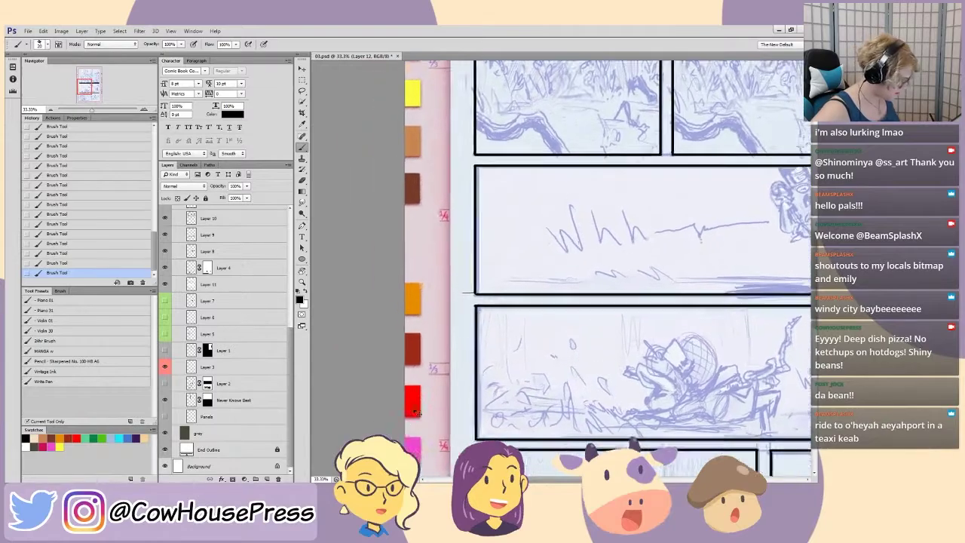
{"action": "scroll", "coordinate": [393, 416], "scroll_direction": "up", "scroll_amount": 5}
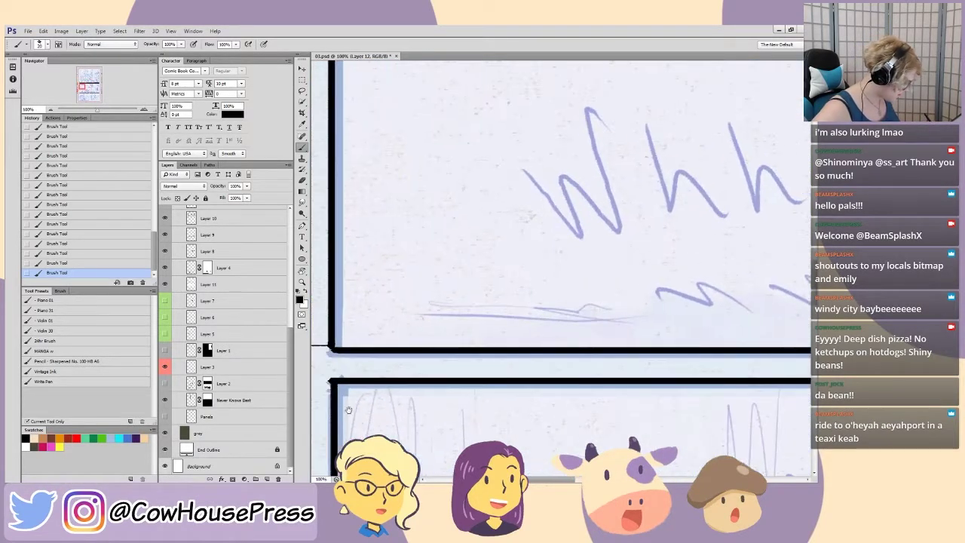
{"action": "key", "text": "m"}
{"action": "left_click_drag", "start_coordinate": [472, 254], "coordinate": [521, 292]}
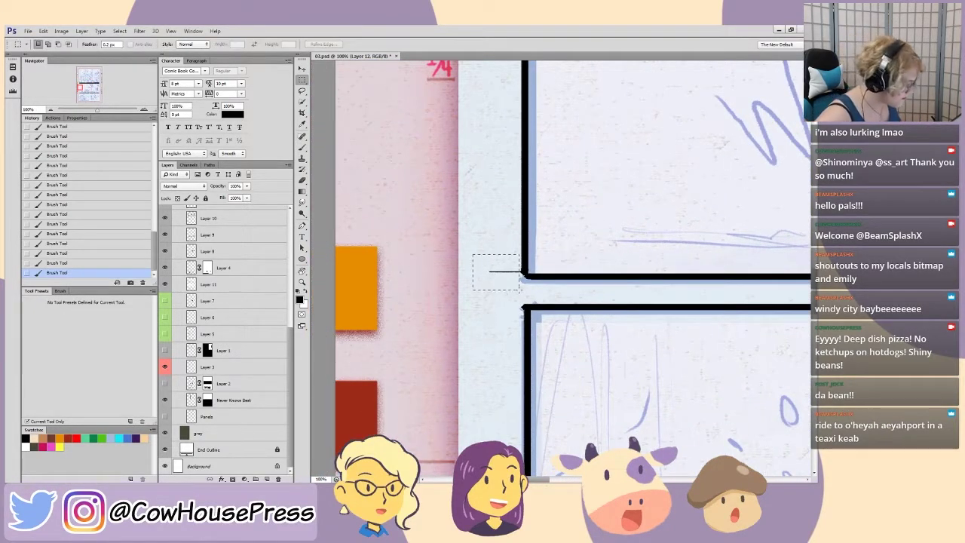
{"action": "key", "text": "ctrl+plus"}
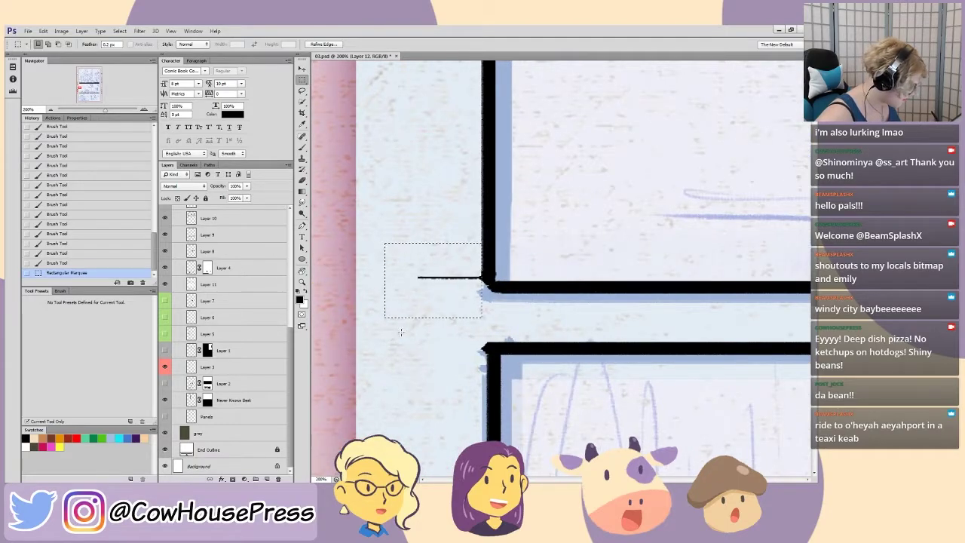
{"action": "key", "text": "Left"}
{"action": "key", "text": "Delete"}
{"action": "key", "text": "ctrl+d"}
{"action": "key", "text": "ctrl+minus"}
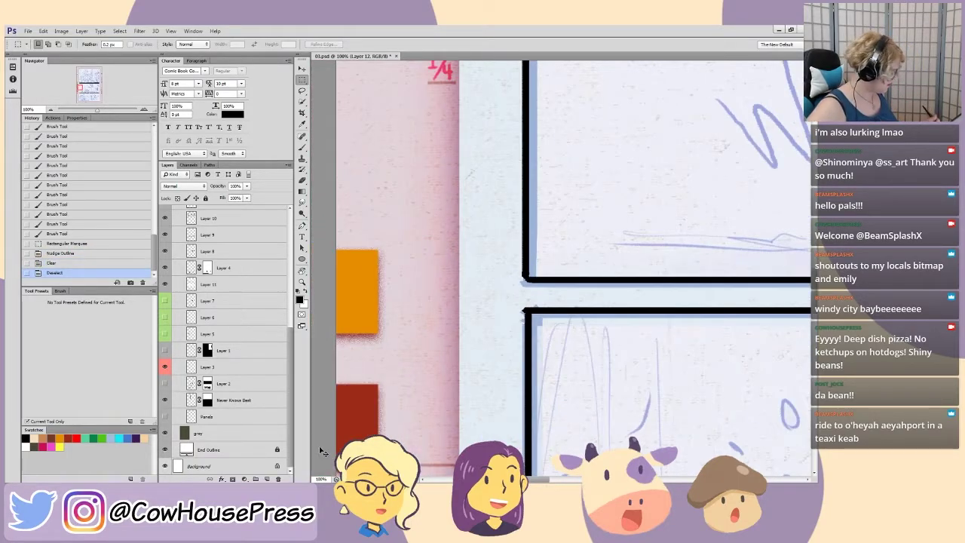
- Hide Layer 3 inside Group 1
{"action": "key", "text": "ctrl+minus"}
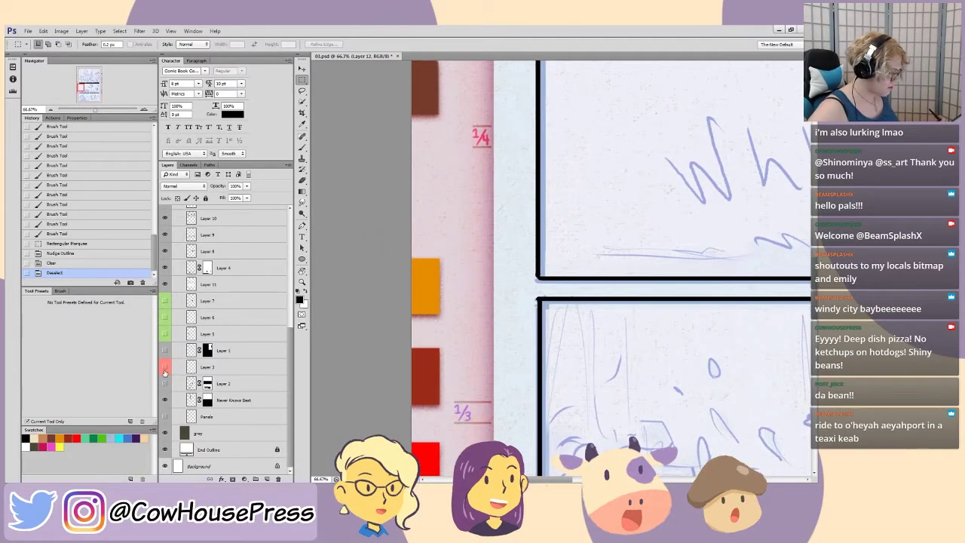
{"action": "key", "text": "ctrl+0"}
{"action": "key", "text": "ctrl+plus"}
{"action": "key", "text": "ctrl+plus"}
{"action": "key", "text": "ctrl+plus"}
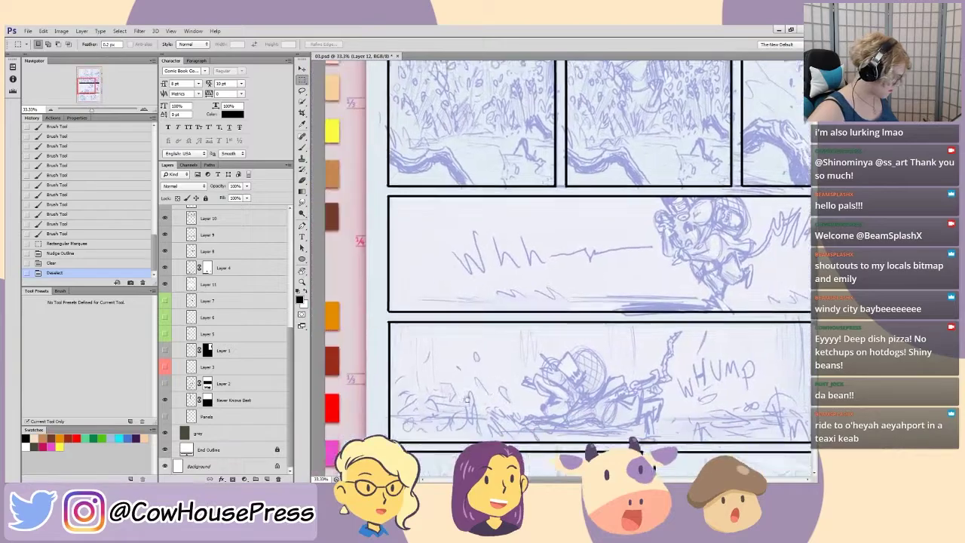
- Select the left border of the WHUMP panel, nudge it slightly to the right and deselect
{"action": "left_click_drag", "start_coordinate": [467, 399], "coordinate": [504, 389]}
{"action": "left_click_drag", "start_coordinate": [401, 370], "coordinate": [453, 387]}
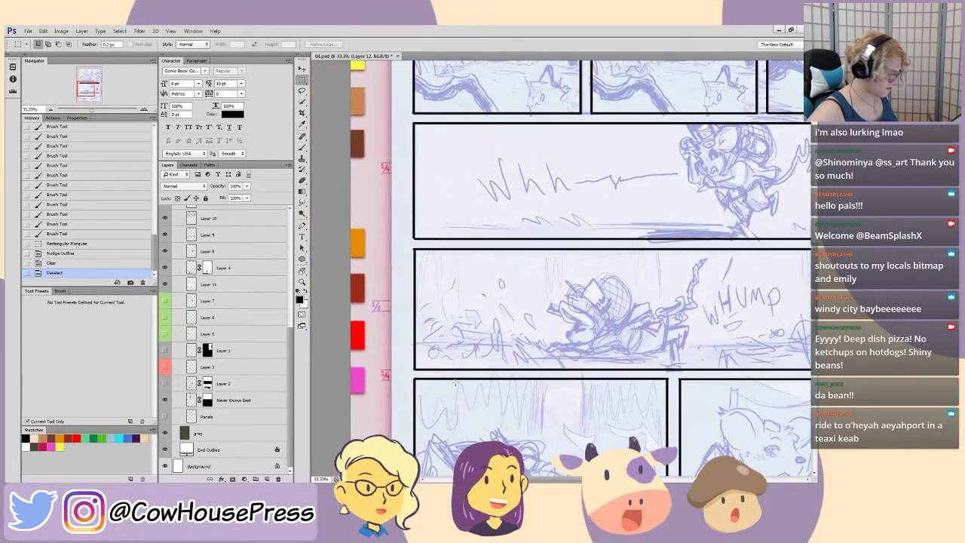
{"action": "key", "text": "ctrl+plus"}
{"action": "left_click_drag", "start_coordinate": [370, 405], "coordinate": [386, 333]}
{"action": "key", "text": "Right"}
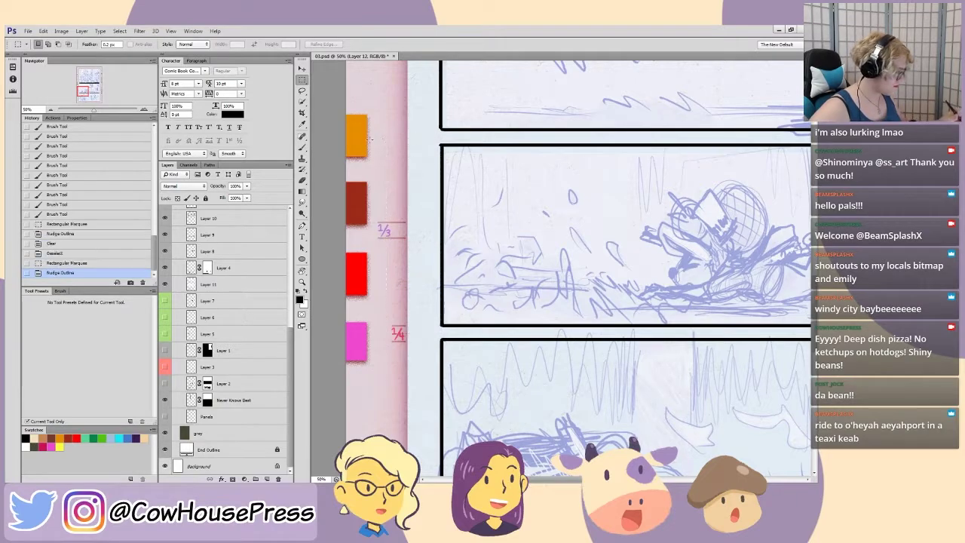
{"action": "key", "text": "ctrl+Right"}
{"action": "key", "text": "ctrl+d"}
- Select the left border of the first bottom-row panel, nudge it to the right and deselect
{"action": "left_click_drag", "start_coordinate": [387, 403], "coordinate": [400, 101]}
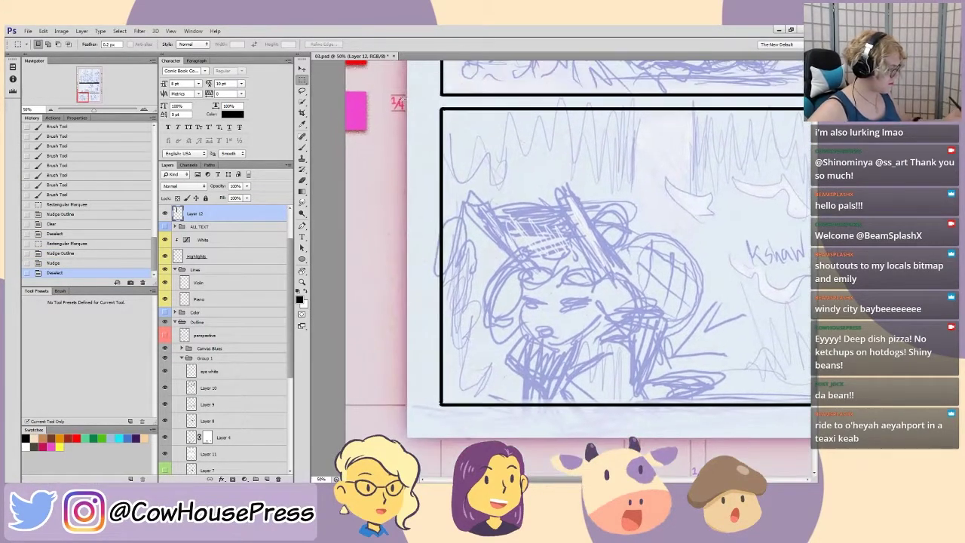
{"action": "left_click_drag", "start_coordinate": [441, 421], "coordinate": [441, 420]}
{"action": "left_click_drag", "start_coordinate": [425, 288], "coordinate": [425, 277]}
{"action": "key", "text": "ctrl+Right"}
{"action": "key", "text": "ctrl+d"}
- Inspect the inked panel borders across the page, from the bottom row up to the top row
{"action": "left_click_drag", "start_coordinate": [753, 348], "coordinate": [447, 340]}
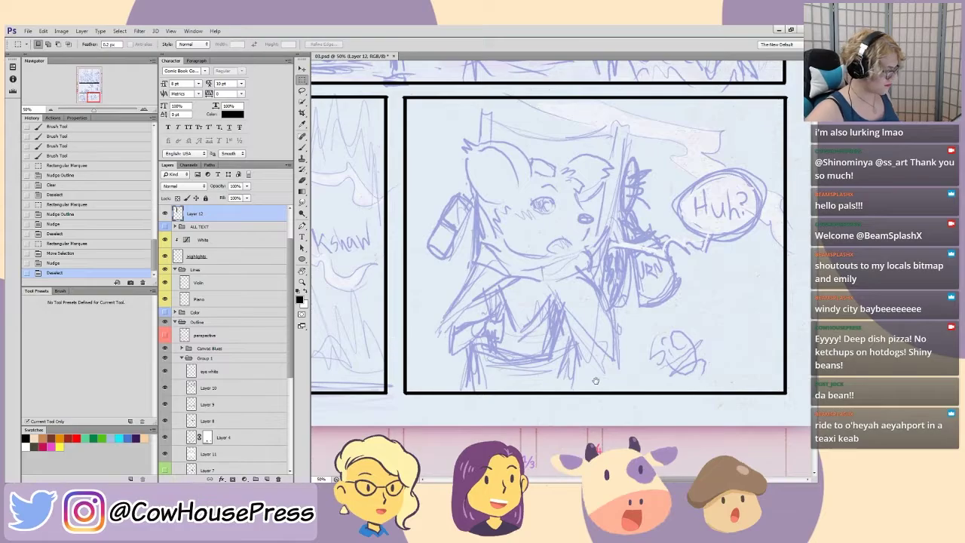
{"action": "left_click_drag", "start_coordinate": [595, 381], "coordinate": [609, 449]}
{"action": "left_click_drag", "start_coordinate": [584, 188], "coordinate": [413, 405]}
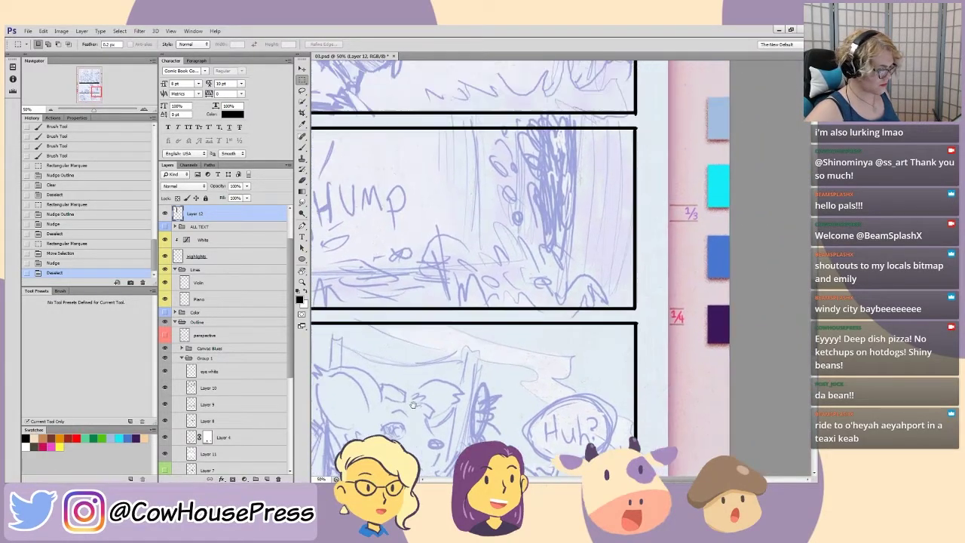
{"action": "left_click_drag", "start_coordinate": [389, 92], "coordinate": [472, 422]}
{"action": "left_click_drag", "start_coordinate": [450, 75], "coordinate": [588, 350]}
{"action": "key", "text": "ctrl+0"}
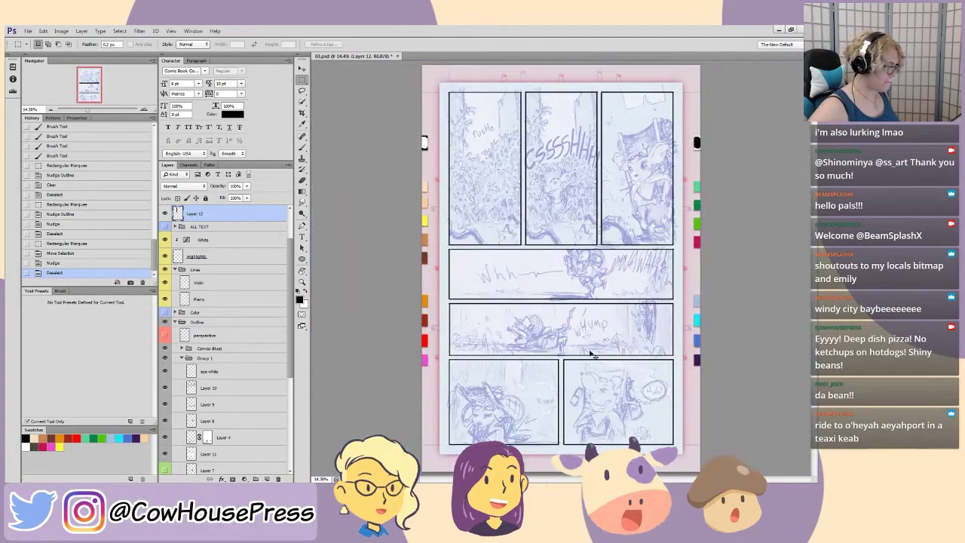
{"action": "key", "text": "ctrl+plus"}
{"action": "key", "text": "ctrl+plus"}
{"action": "left_click_drag", "start_coordinate": [413, 281], "coordinate": [384, 407]}
{"action": "key", "text": "ctrl+0"}
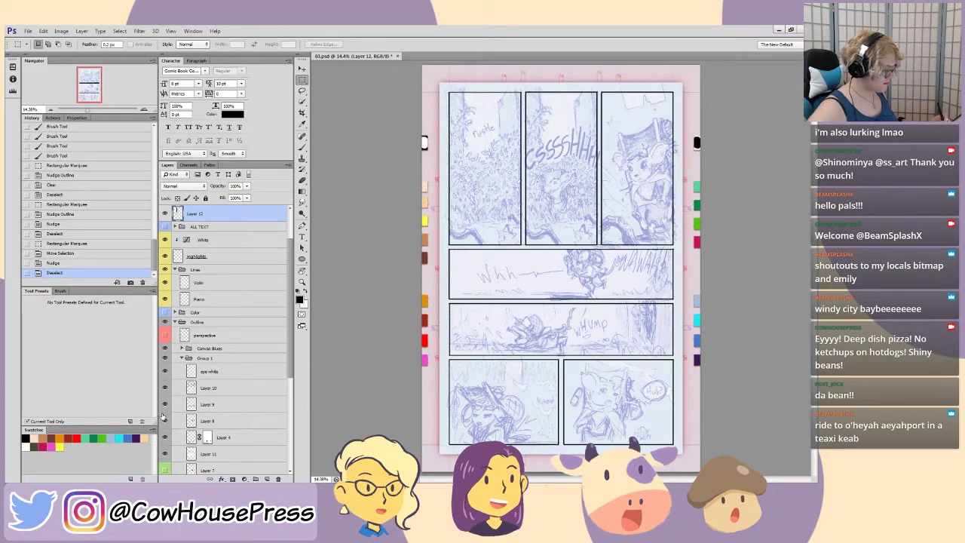
- Toggle the visibility of Layer 11 in Group 1 while checking the top-row panels
{"action": "key", "text": "ctrl+plus"}
{"action": "key", "text": "ctrl+plus"}
{"action": "key", "text": "ctrl+plus"}
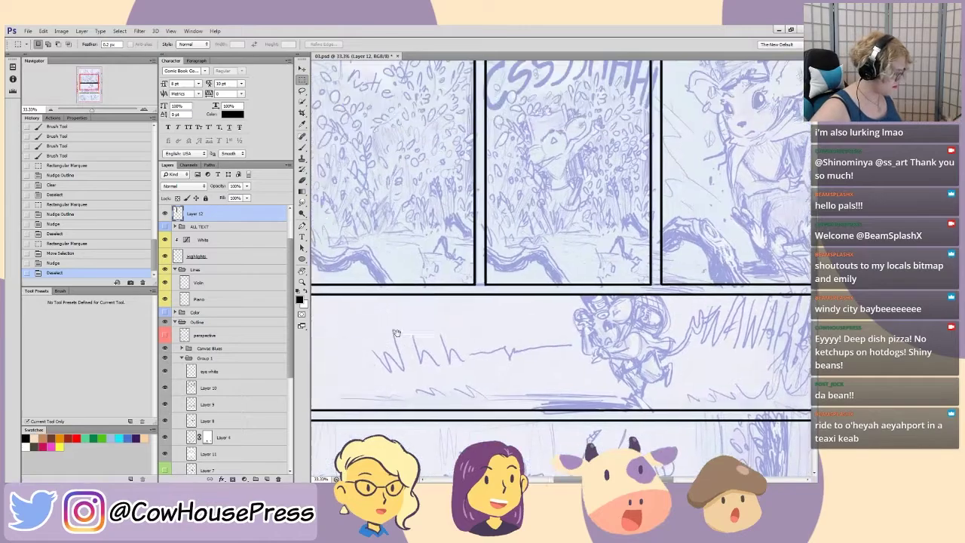
{"action": "scroll", "coordinate": [396, 332], "scroll_direction": "up", "scroll_amount": 3}
{"action": "scroll", "coordinate": [288, 370], "scroll_direction": "down", "scroll_amount": 3}
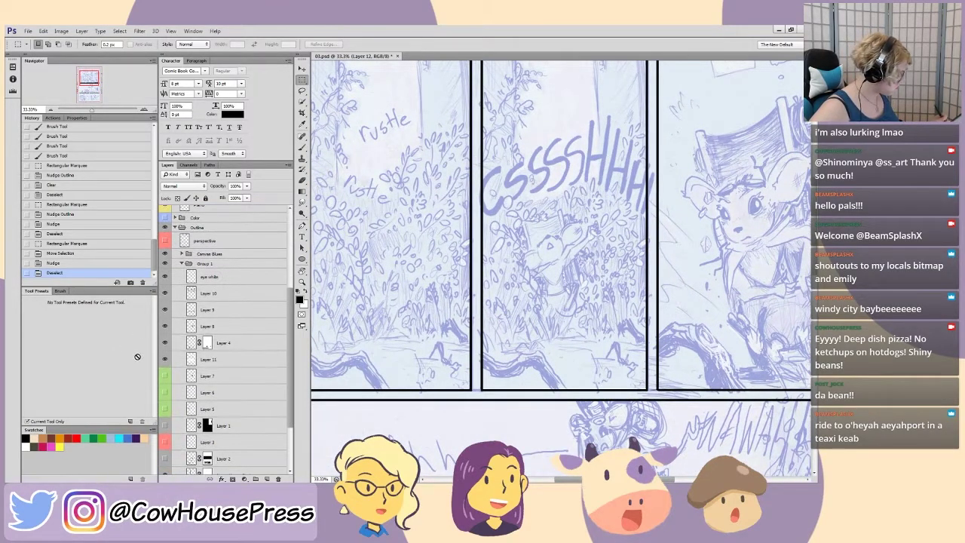
{"action": "left_click", "coordinate": [164, 360]}
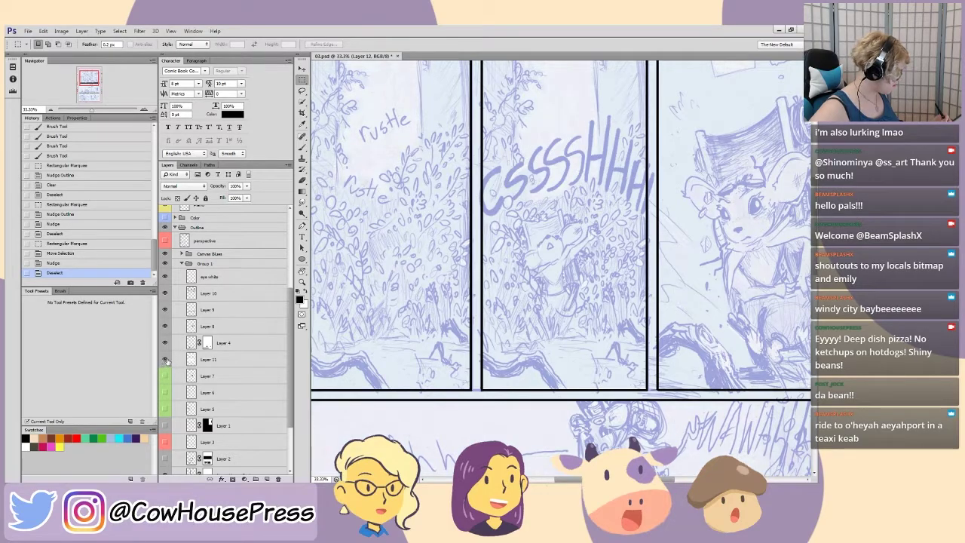
{"action": "scroll", "coordinate": [285, 380], "scroll_direction": "down", "scroll_amount": 3}
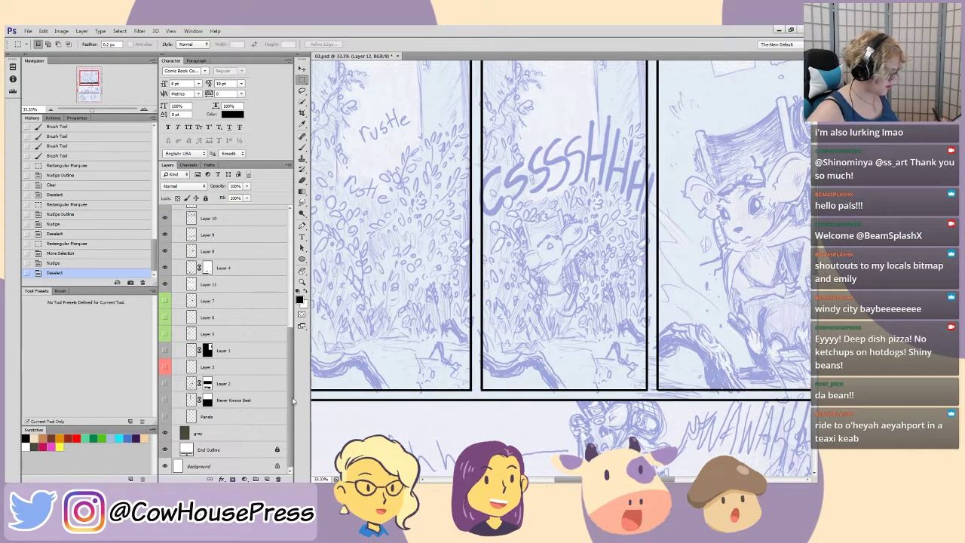
- Collapse Group 1, select the group and set its opacity to 50%
{"action": "left_click_drag", "start_coordinate": [292, 400], "coordinate": [292, 331]}
{"action": "left_click", "coordinate": [182, 304]}
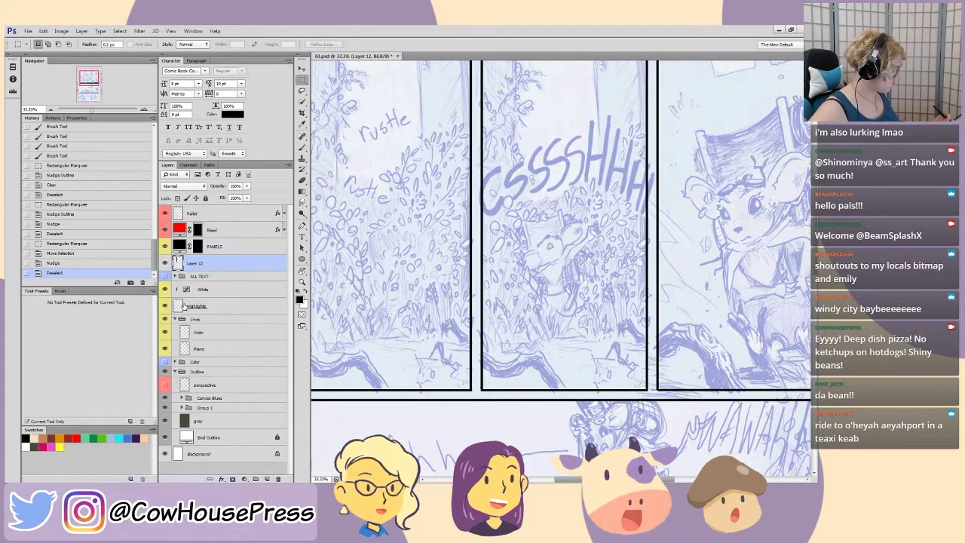
{"action": "left_click", "coordinate": [197, 408]}
{"action": "key", "text": "5"}
{"action": "left_click_drag", "start_coordinate": [219, 187], "coordinate": [217, 188]}
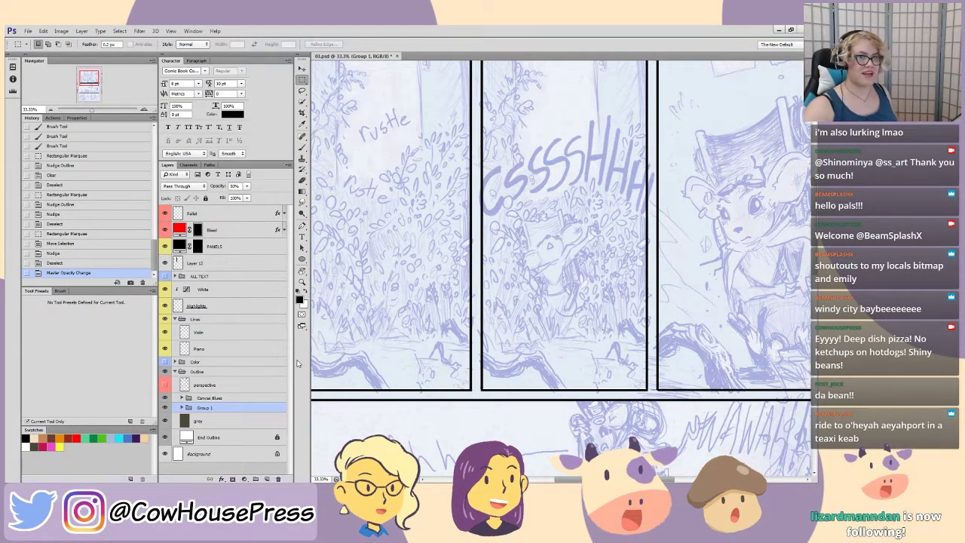
- Set Group 1's opacity to 40% and select the Violin layer in the Lines group
{"action": "key", "text": "ctrl+minus"}
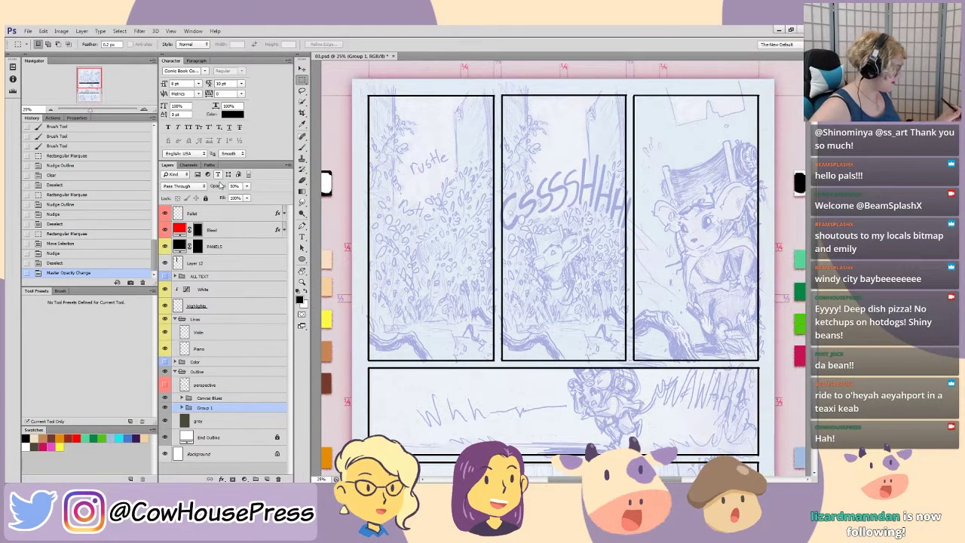
{"action": "left_click_drag", "start_coordinate": [220, 187], "coordinate": [217, 188]}
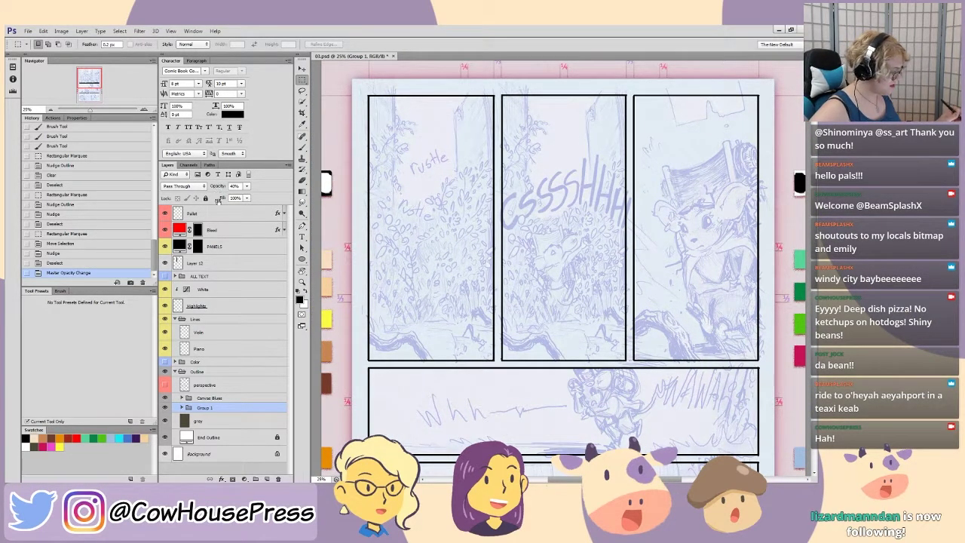
{"action": "left_click", "coordinate": [187, 339]}
- Look over the faded sketches, examine the character in the third top-row panel up close and activate the Brush tool
{"action": "left_click_drag", "start_coordinate": [532, 378], "coordinate": [493, 207]}
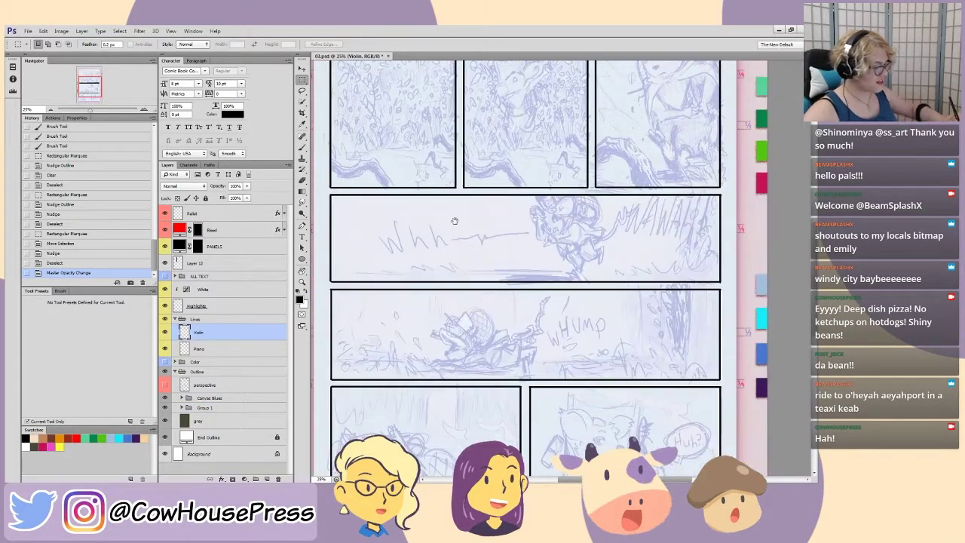
{"action": "left_click_drag", "start_coordinate": [420, 245], "coordinate": [417, 203]}
{"action": "left_click_drag", "start_coordinate": [433, 259], "coordinate": [427, 462]}
{"action": "left_click_drag", "start_coordinate": [558, 316], "coordinate": [457, 348]}
{"action": "key", "text": "ctrl+plus"}
{"action": "key", "text": "ctrl+plus"}
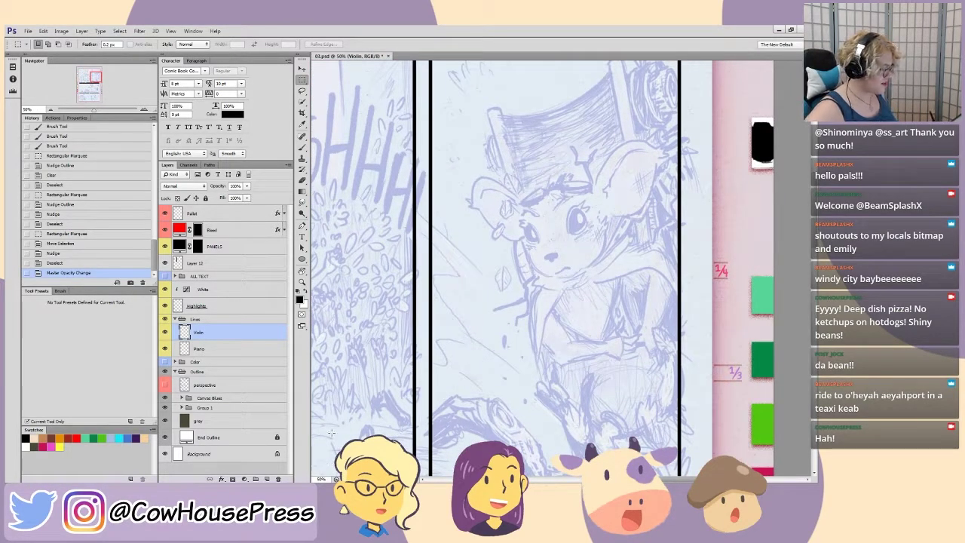
{"action": "left_click_drag", "start_coordinate": [478, 322], "coordinate": [439, 343]}
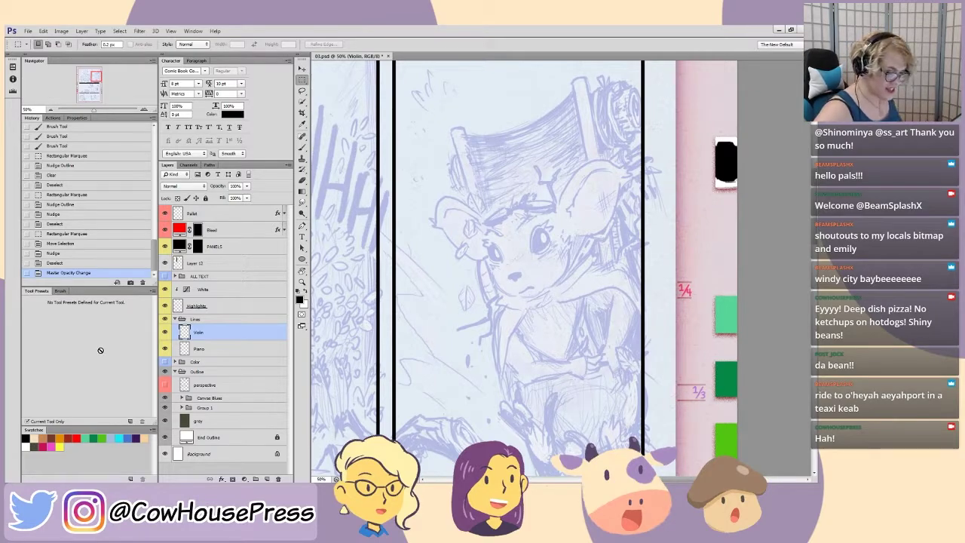
{"action": "key", "text": "b"}
{"action": "left_click_drag", "start_coordinate": [459, 291], "coordinate": [401, 353]}
{"action": "key", "text": "ctrl+plus"}
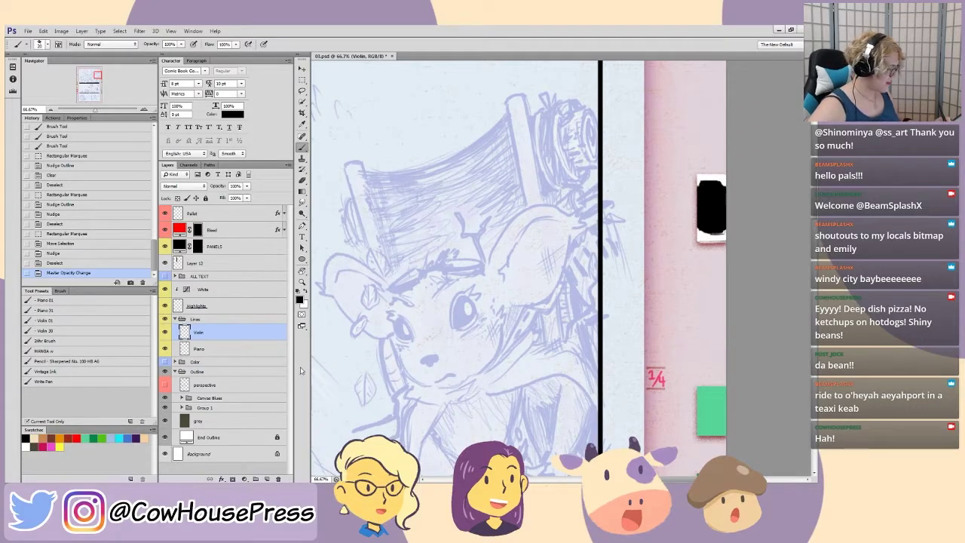
{"action": "key", "text": "ctrl+plus"}
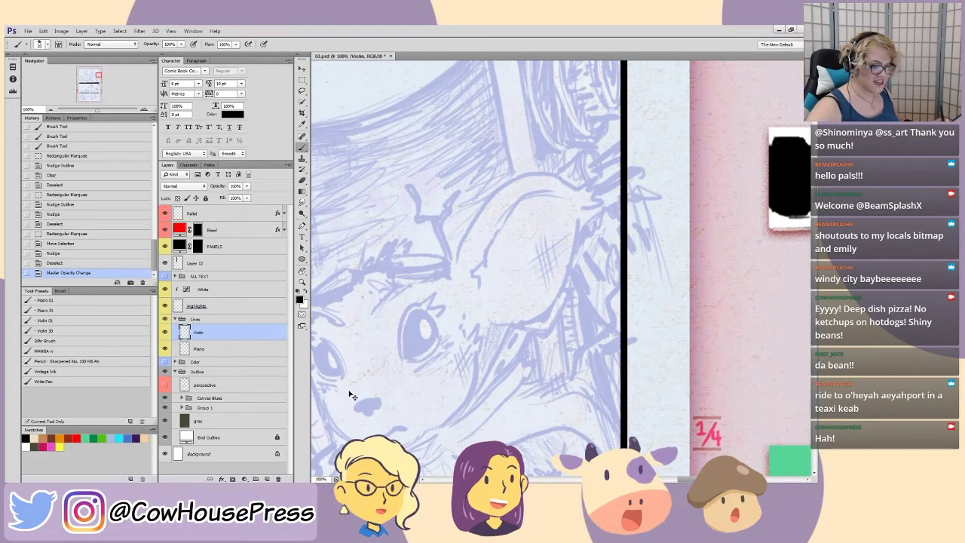
- Examine the panel layout of the page from the top row down to the bottom row
{"action": "key", "text": "ctrl+0"}
{"action": "key", "text": "ctrl+plus"}
{"action": "mouse_move", "coordinate": [437, 278]}
{"action": "left_mouse_down"}
{"action": "mouse_move", "coordinate": [355, 293]}
{"action": "mouse_move", "coordinate": [405, 330]}
{"action": "mouse_move", "coordinate": [414, 361]}
{"action": "left_mouse_up"}
{"action": "key", "text": "ctrl+plus"}
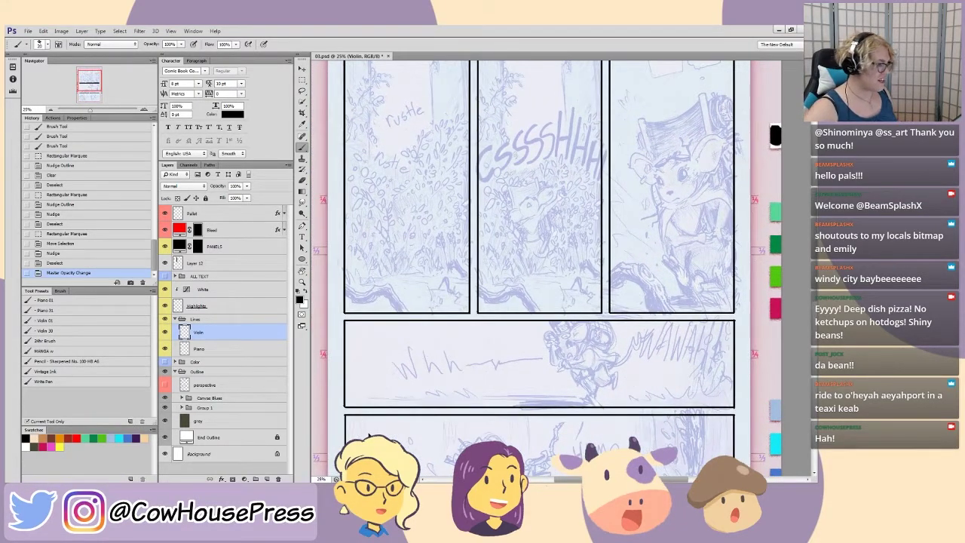
{"action": "key", "text": "ctrl+minus"}
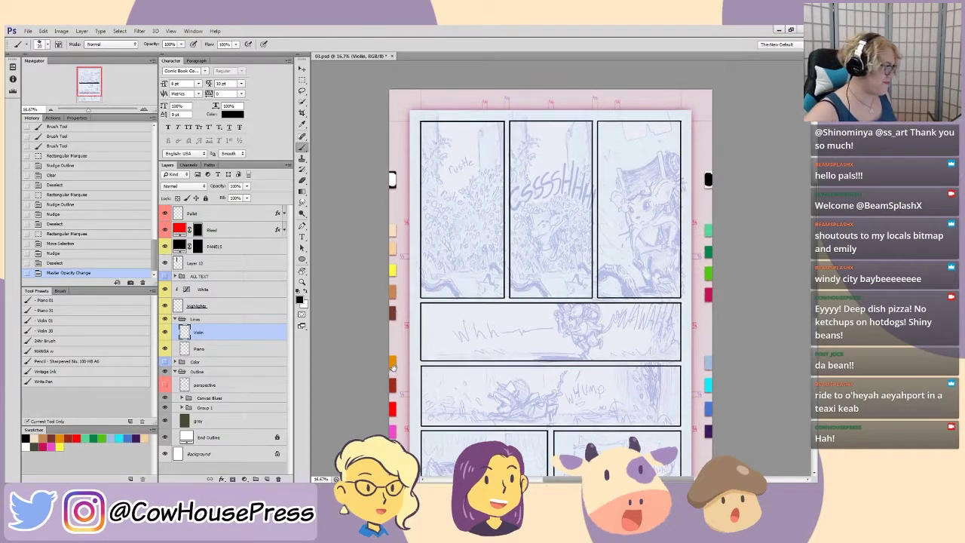
{"action": "scroll", "coordinate": [392, 370], "scroll_direction": "down", "scroll_amount": 3}
{"action": "scroll", "coordinate": [392, 370], "scroll_direction": "right", "scroll_amount": 1}
{"action": "scroll", "coordinate": [392, 343], "scroll_direction": "up", "scroll_amount": 1}
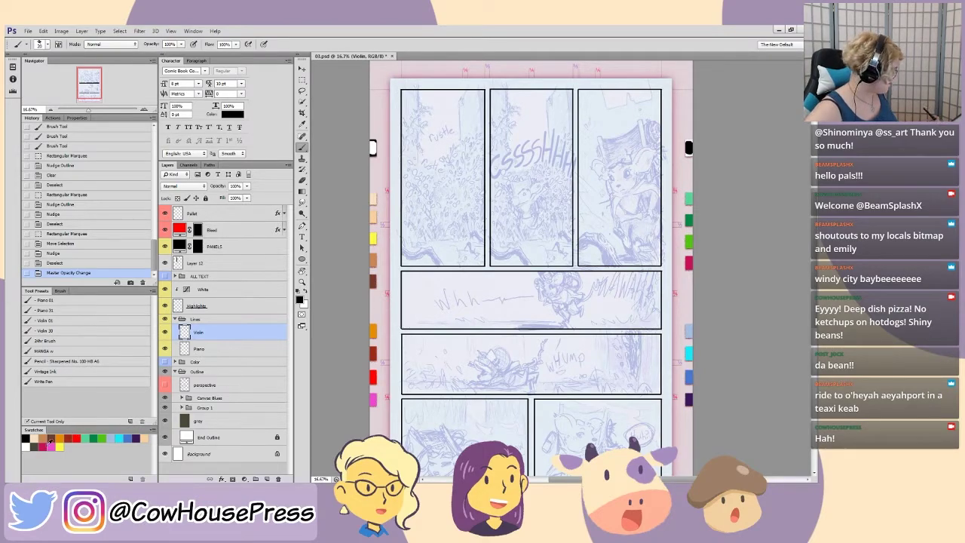
- Choose the red swatch, brush a Z-shaped reading path across the page's panels and undo it
{"action": "left_click", "coordinate": [78, 437]}
{"action": "scroll", "coordinate": [405, 178], "scroll_direction": "down", "scroll_amount": 2}
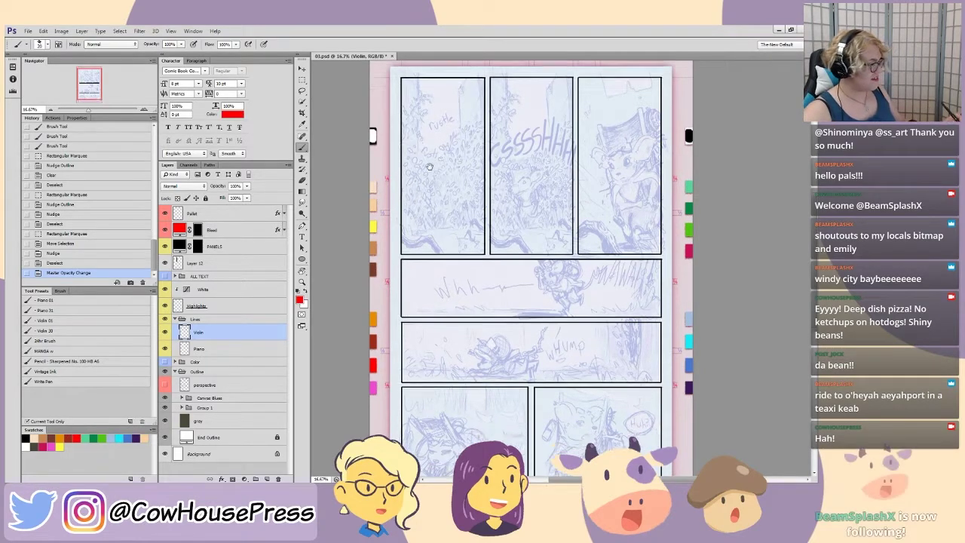
{"action": "key", "text": "ctrl+minus"}
{"action": "mouse_move", "coordinate": [480, 172]}
{"action": "left_mouse_down"}
{"action": "mouse_move", "coordinate": [631, 196]}
{"action": "mouse_move", "coordinate": [492, 393]}
{"action": "mouse_move", "coordinate": [652, 373]}
{"action": "left_mouse_up"}
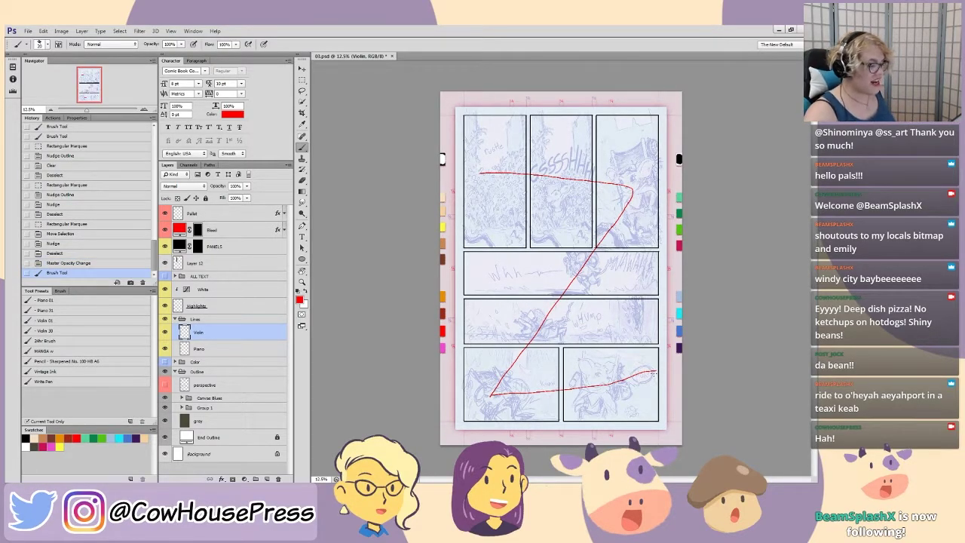
{"action": "key", "text": "ctrl+z"}
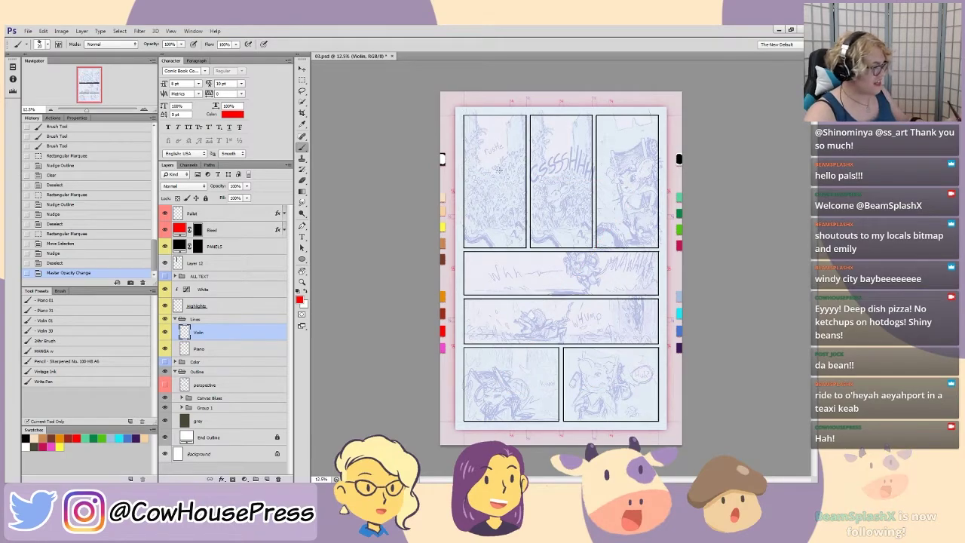
- Brush a red horizontal line across the top row and a vertical one through the lower rows, revert both and reselect the Violin layer
{"action": "left_click_drag", "start_coordinate": [485, 191], "coordinate": [648, 191]}
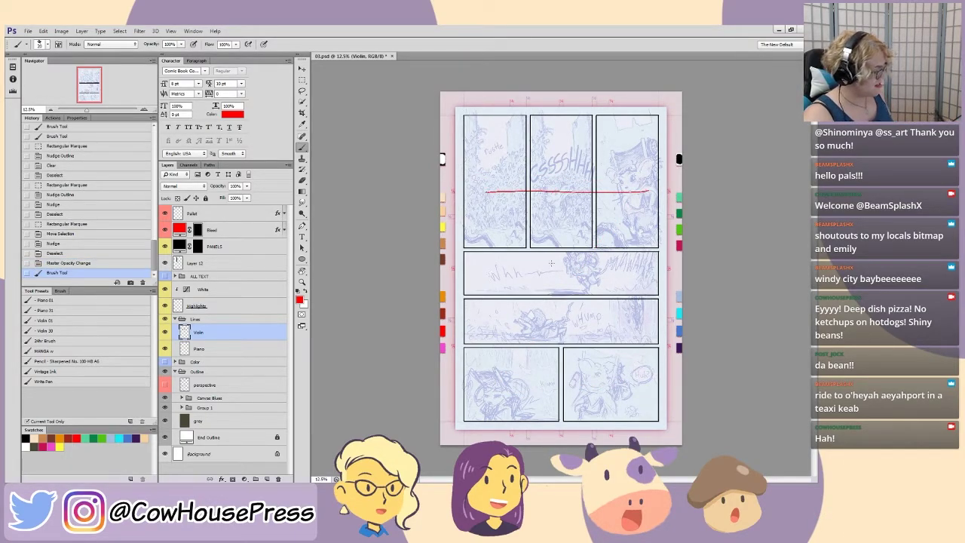
{"action": "left_click_drag", "start_coordinate": [558, 261], "coordinate": [555, 432]}
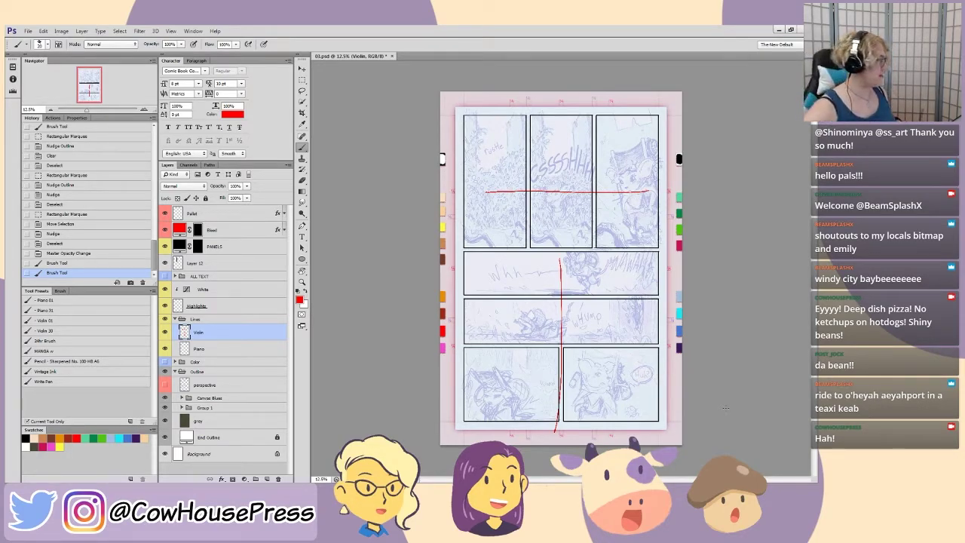
{"action": "left_click", "coordinate": [60, 253]}
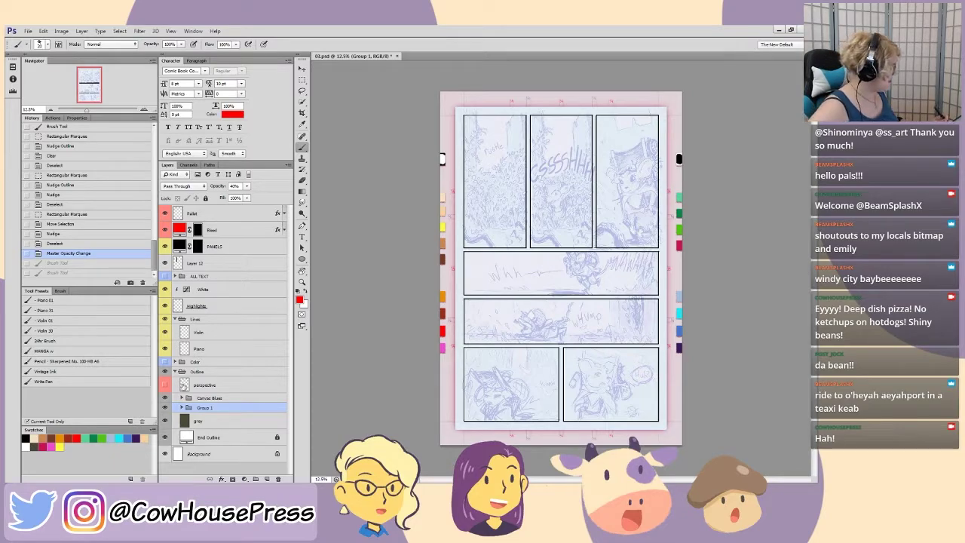
{"action": "left_click", "coordinate": [195, 334]}
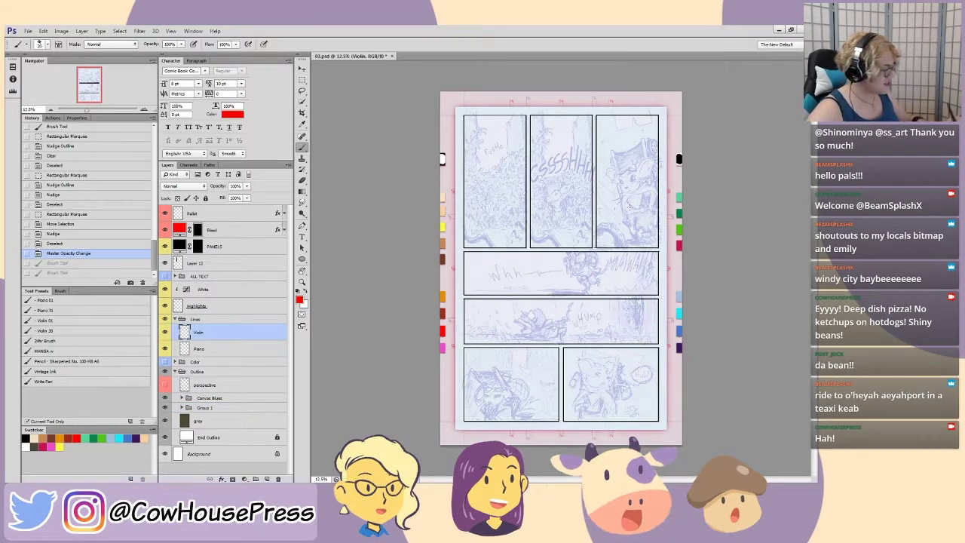
- Brush two red diagonal guide lines across the page, revert both, reselect the Violin layer and restore black as the brush colour
{"action": "left_click_drag", "start_coordinate": [641, 164], "coordinate": [483, 393]}
{"action": "left_click_drag", "start_coordinate": [569, 444], "coordinate": [682, 337]}
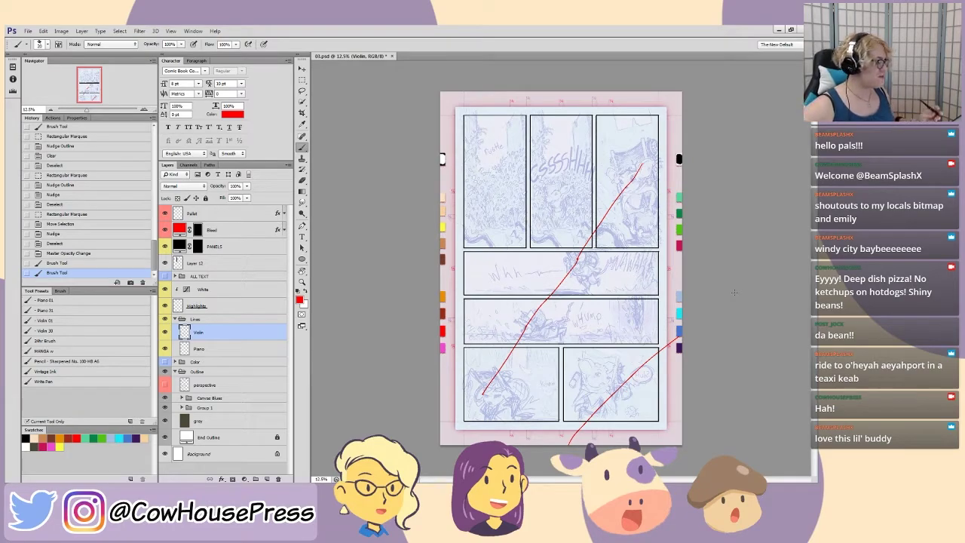
{"action": "left_click", "coordinate": [59, 254]}
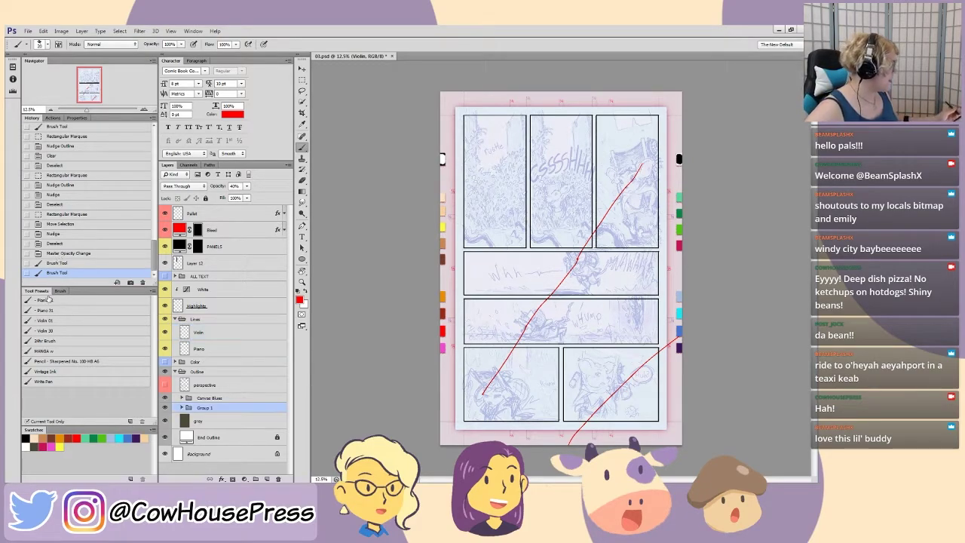
{"action": "left_click", "coordinate": [187, 333]}
{"action": "left_click", "coordinate": [28, 437]}
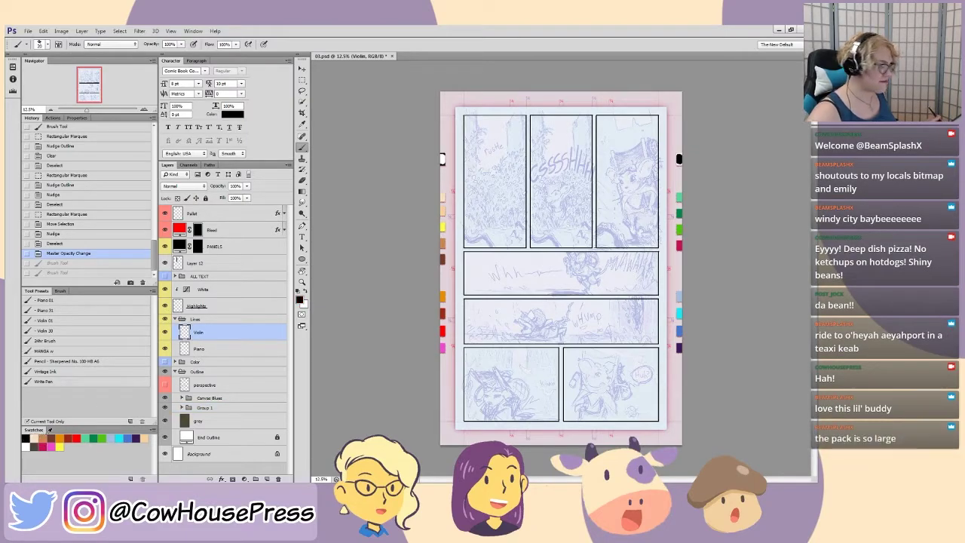
- Ink the lower inner edge of the curved tree root in the third top-row panel with a black brush stroke rising from the bottom border
{"action": "key", "text": "e"}
{"action": "left_click", "coordinate": [535, 313]}
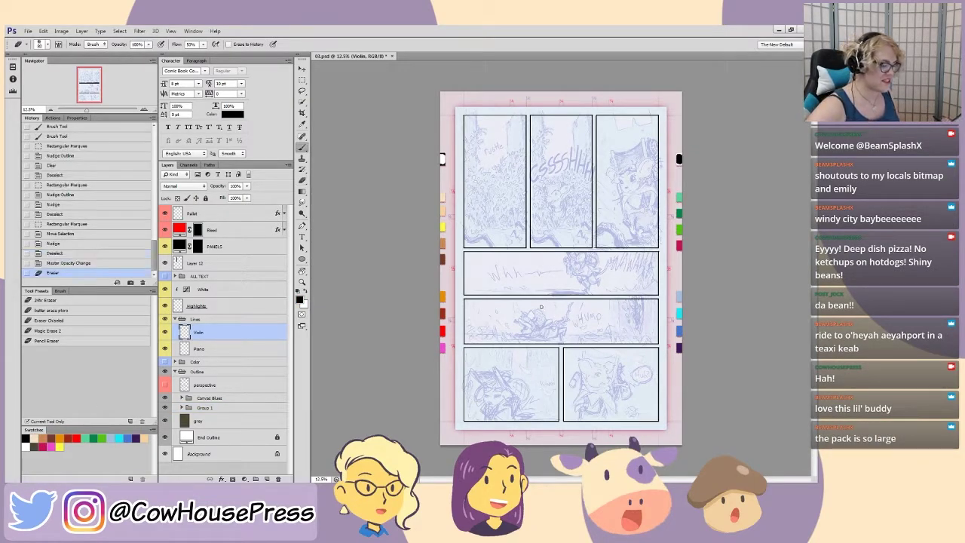
{"action": "key", "text": "b"}
{"action": "key", "text": "ctrl+plus"}
{"action": "key", "text": "ctrl+plus"}
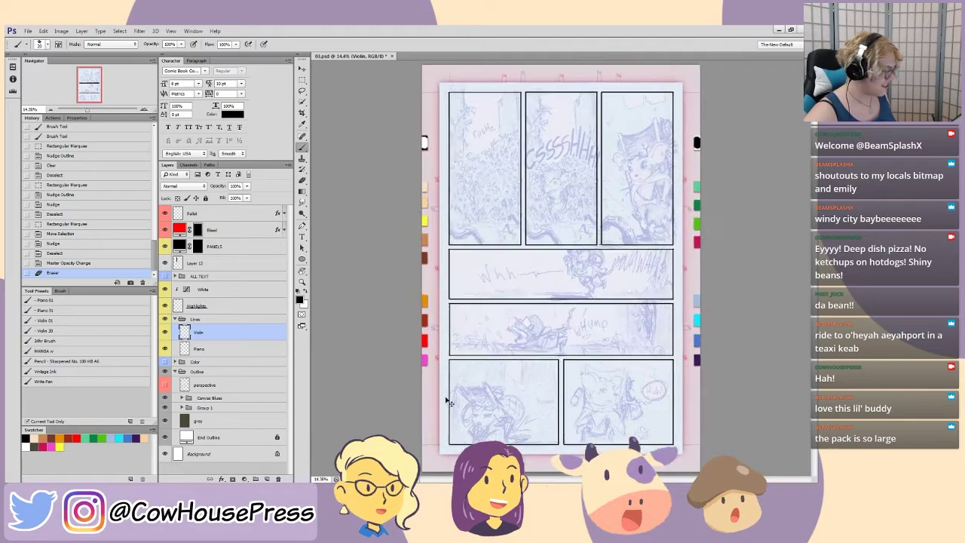
{"action": "left_click_drag", "start_coordinate": [567, 204], "coordinate": [465, 374]}
{"action": "key", "text": "ctrl+plus"}
{"action": "scroll", "coordinate": [464, 375], "scroll_direction": "up", "scroll_amount": 2}
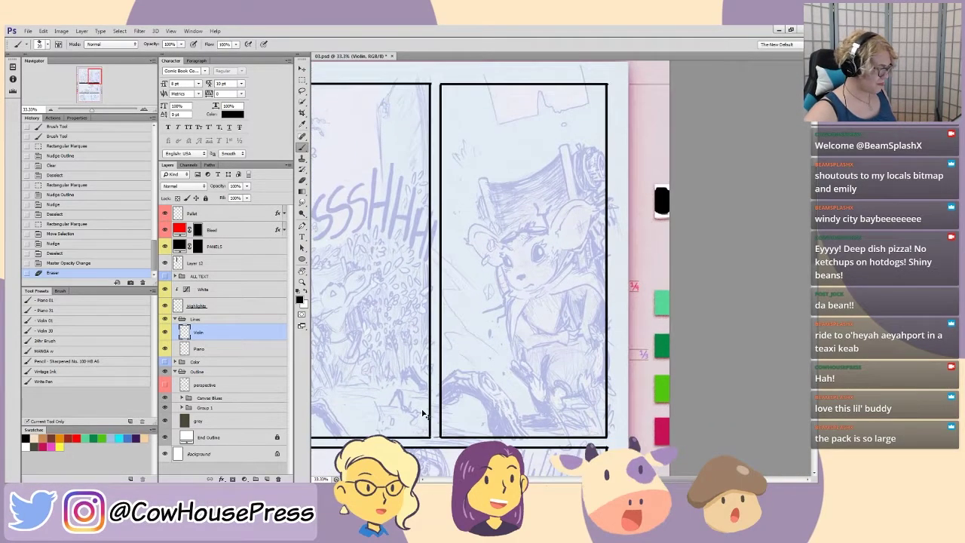
{"action": "left_click_drag", "start_coordinate": [422, 231], "coordinate": [434, 123]}
{"action": "left_click_drag", "start_coordinate": [418, 276], "coordinate": [440, 161]}
{"action": "key", "text": "ctrl+plus"}
{"action": "left_click_drag", "start_coordinate": [312, 356], "coordinate": [439, 303]}
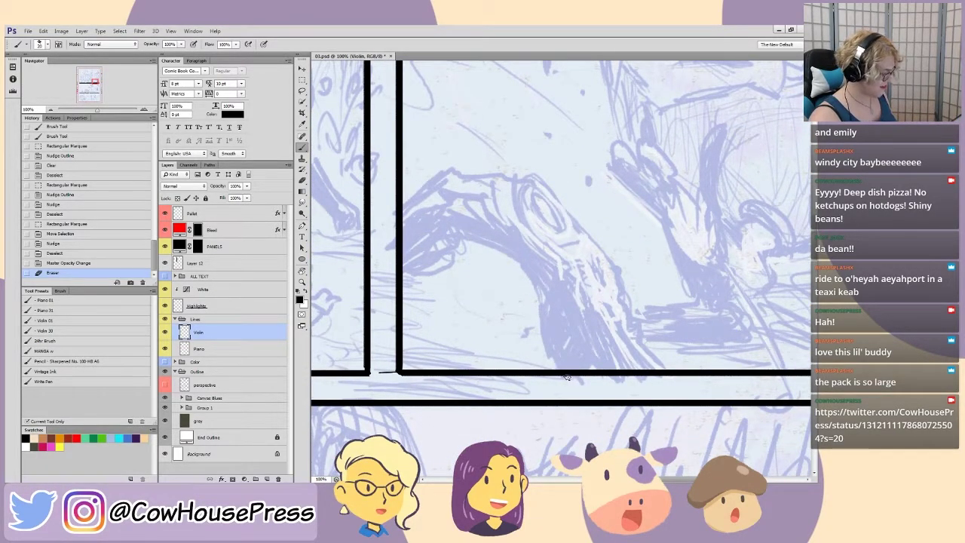
{"action": "mouse_move", "coordinate": [566, 377]}
{"action": "left_mouse_down"}
{"action": "mouse_move", "coordinate": [546, 347]}
{"action": "mouse_move", "coordinate": [536, 285]}
{"action": "left_mouse_up"}
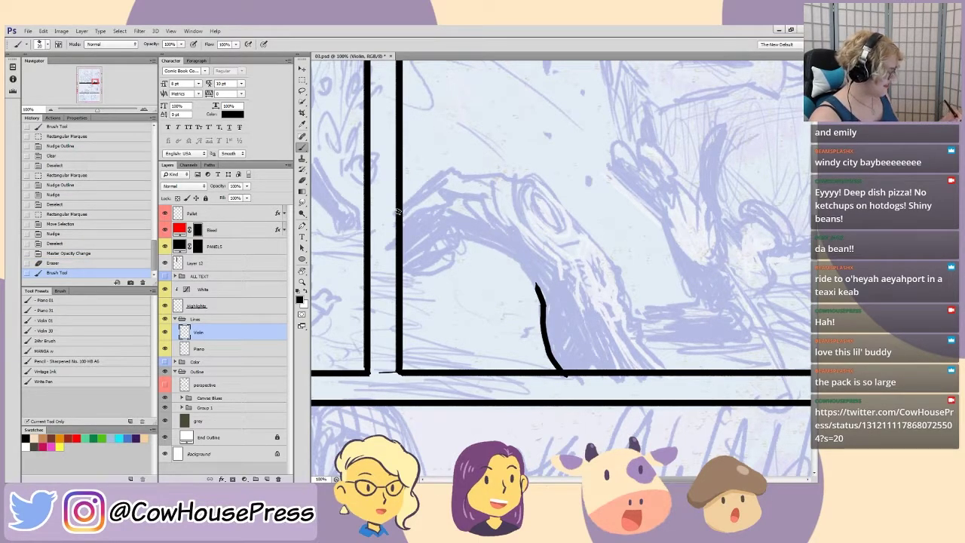
- Ink the root's upper edge from the panel's left border to its first peak, and its jagged outer right edge above the bottom border
{"action": "mouse_move", "coordinate": [393, 215]}
{"action": "left_mouse_down"}
{"action": "mouse_move", "coordinate": [451, 169]}
{"action": "mouse_move", "coordinate": [463, 174]}
{"action": "left_mouse_up"}
{"action": "mouse_move", "coordinate": [670, 374]}
{"action": "left_mouse_down"}
{"action": "mouse_move", "coordinate": [638, 341]}
{"action": "mouse_move", "coordinate": [638, 316]}
{"action": "mouse_move", "coordinate": [630, 322]}
{"action": "mouse_move", "coordinate": [629, 300]}
{"action": "mouse_move", "coordinate": [618, 294]}
{"action": "mouse_move", "coordinate": [625, 302]}
{"action": "mouse_move", "coordinate": [614, 265]}
{"action": "left_mouse_up"}
{"action": "left_click_drag", "start_coordinate": [636, 318], "coordinate": [632, 309]}
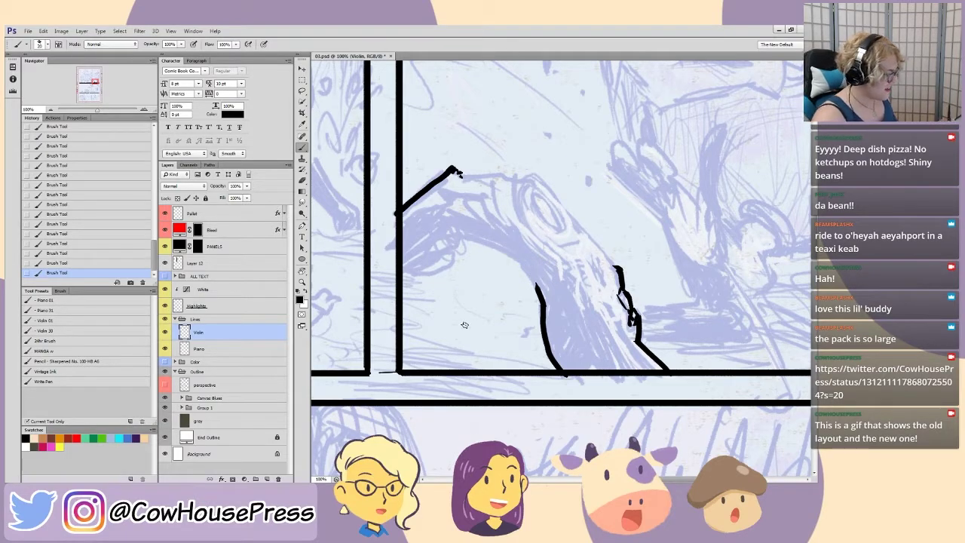
- Extend the root's inner edge upward and ink its top contour over the knot until it joins the outer right edge
{"action": "left_click_drag", "start_coordinate": [538, 294], "coordinate": [519, 261]}
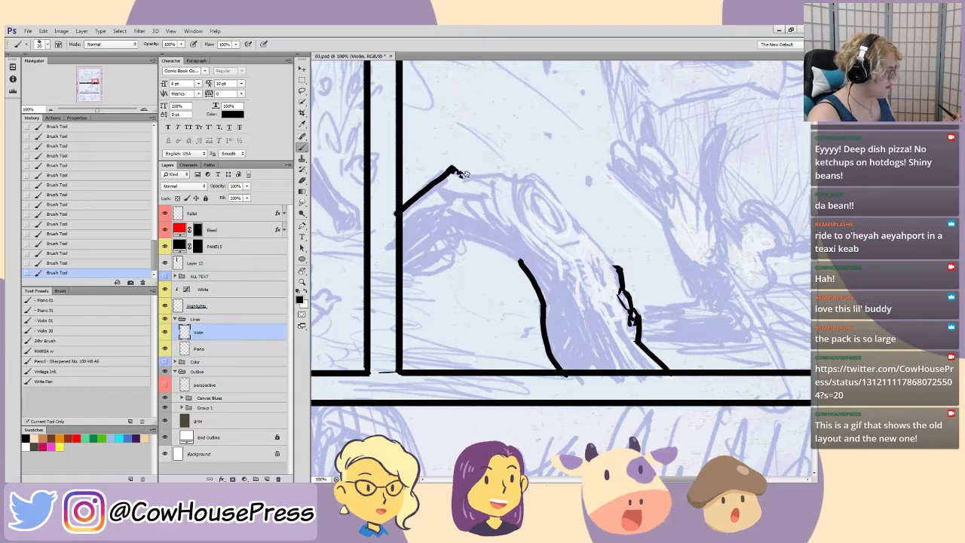
{"action": "left_click_drag", "start_coordinate": [461, 173], "coordinate": [516, 177]}
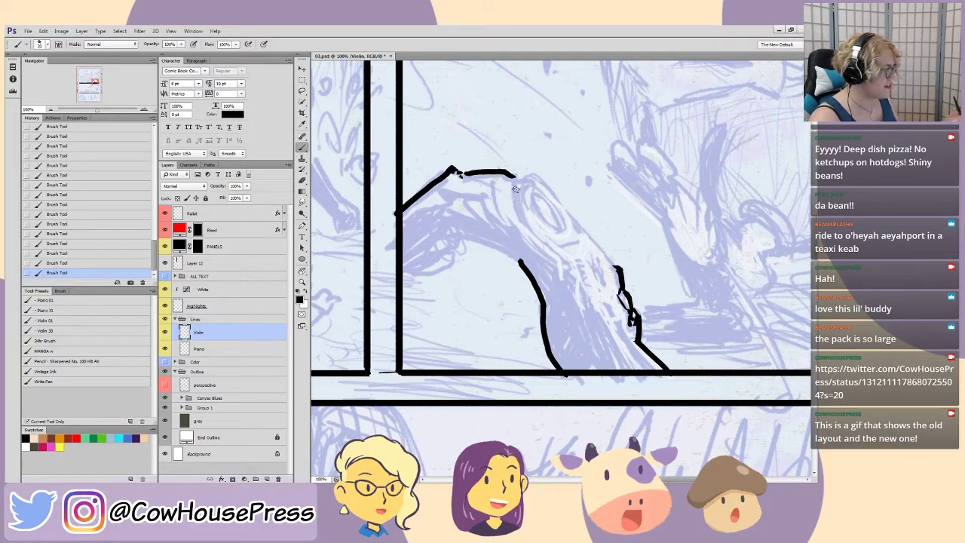
{"action": "mouse_move", "coordinate": [516, 212]}
{"action": "left_mouse_down"}
{"action": "mouse_move", "coordinate": [515, 177]}
{"action": "mouse_move", "coordinate": [530, 169]}
{"action": "mouse_move", "coordinate": [579, 234]}
{"action": "left_mouse_up"}
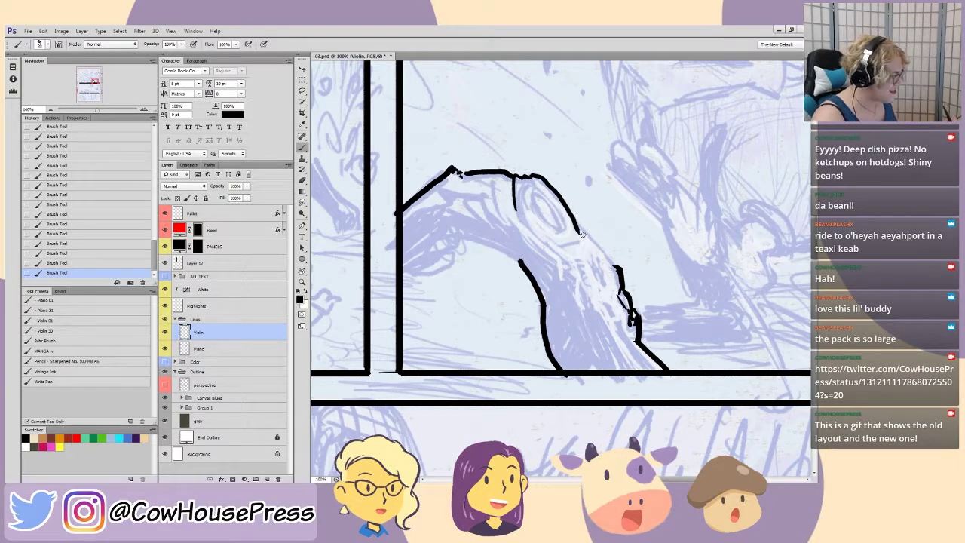
{"action": "left_click_drag", "start_coordinate": [574, 218], "coordinate": [587, 241]}
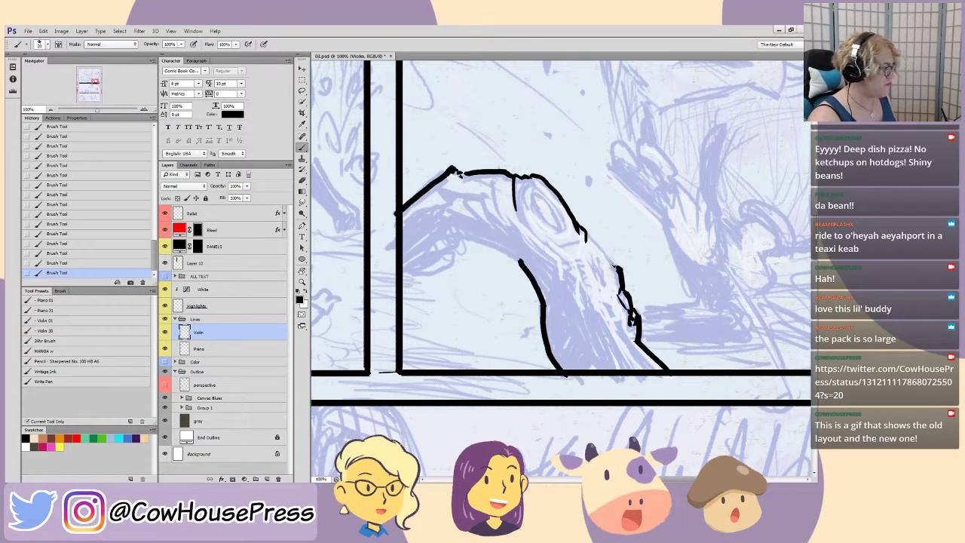
{"action": "left_click_drag", "start_coordinate": [615, 267], "coordinate": [587, 234]}
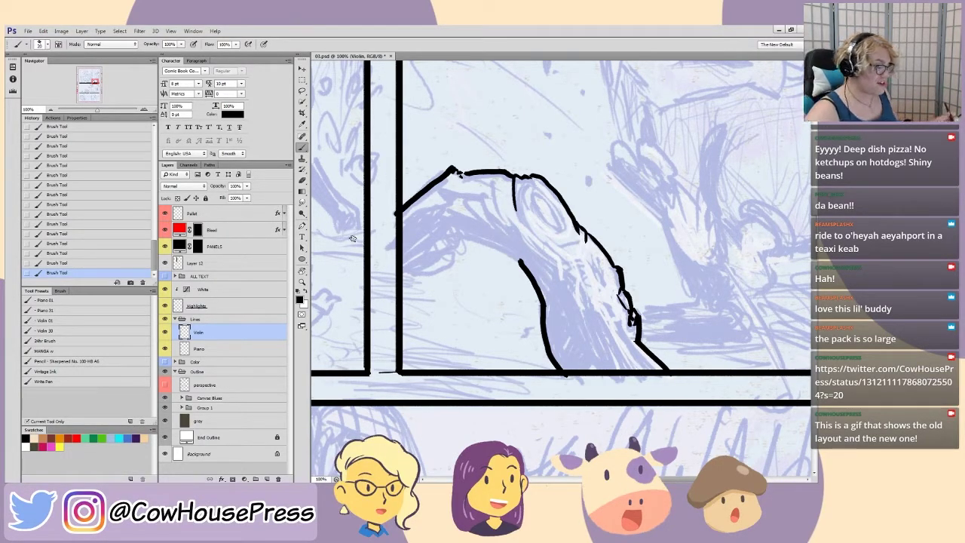
- Ink the underside of the root's arch, continuing the inner edge toward the panel's left border
{"action": "mouse_move", "coordinate": [419, 226]}
{"action": "left_mouse_down"}
{"action": "mouse_move", "coordinate": [482, 249]}
{"action": "mouse_move", "coordinate": [447, 254]}
{"action": "left_mouse_up"}
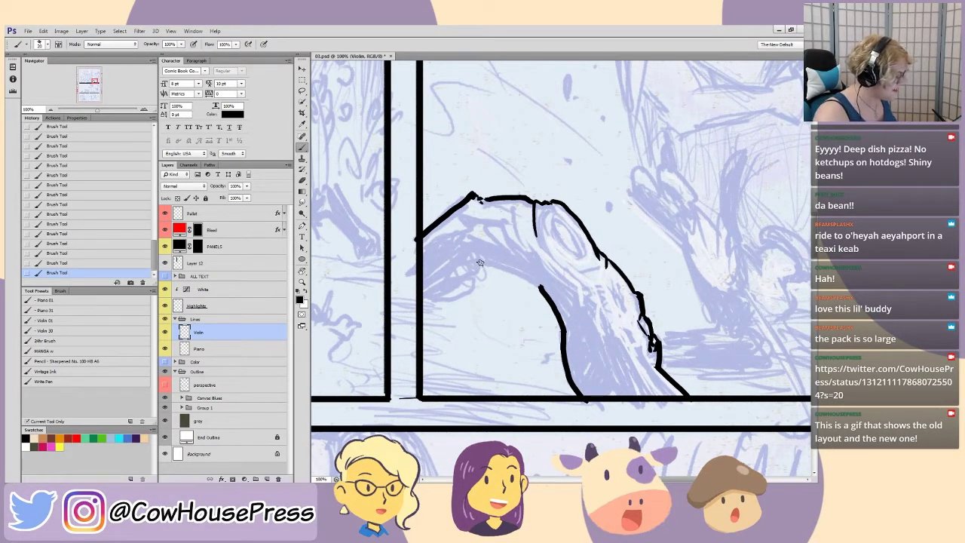
{"action": "left_click_drag", "start_coordinate": [478, 260], "coordinate": [541, 287]}
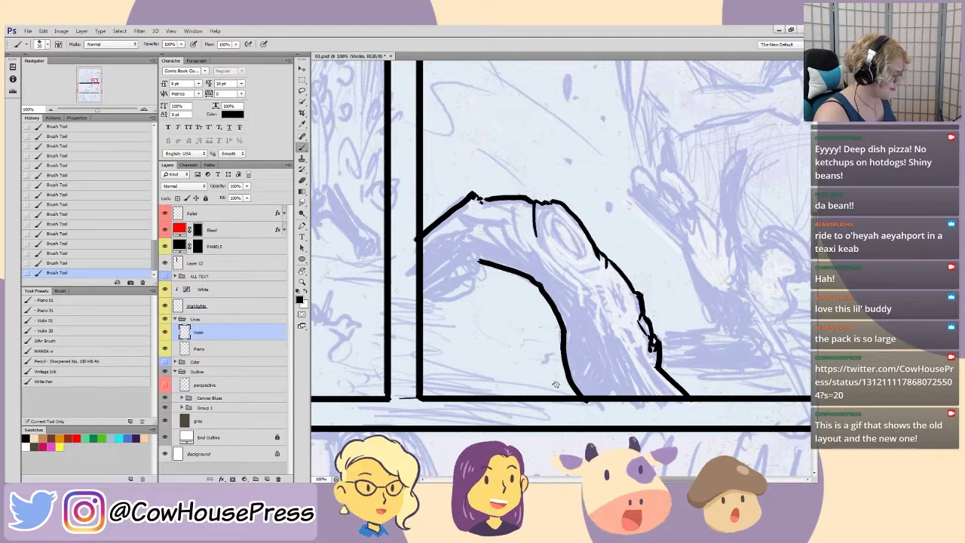
{"action": "key", "text": "ctrl+minus"}
{"action": "key", "text": "ctrl+minus"}
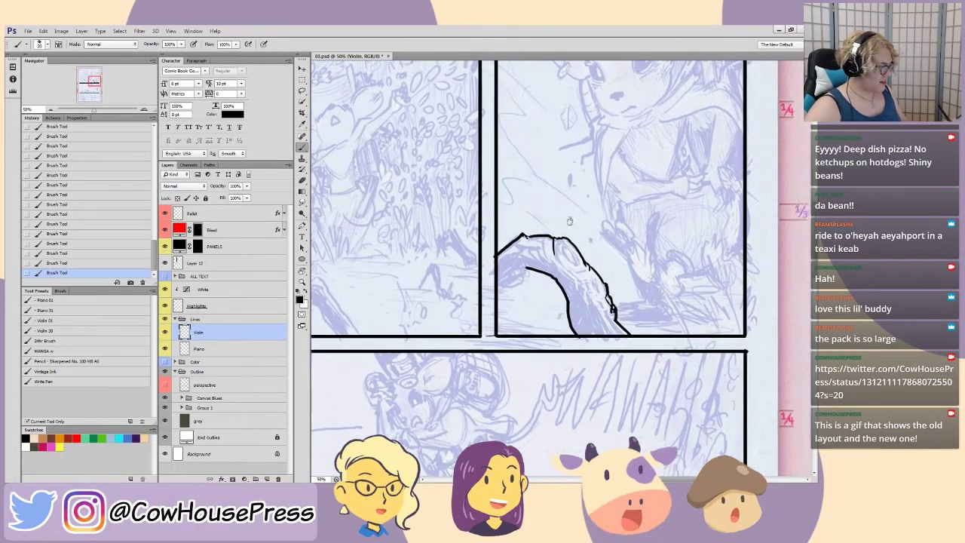
{"action": "left_click_drag", "start_coordinate": [579, 215], "coordinate": [512, 307]}
{"action": "key", "text": "ctrl+minus"}
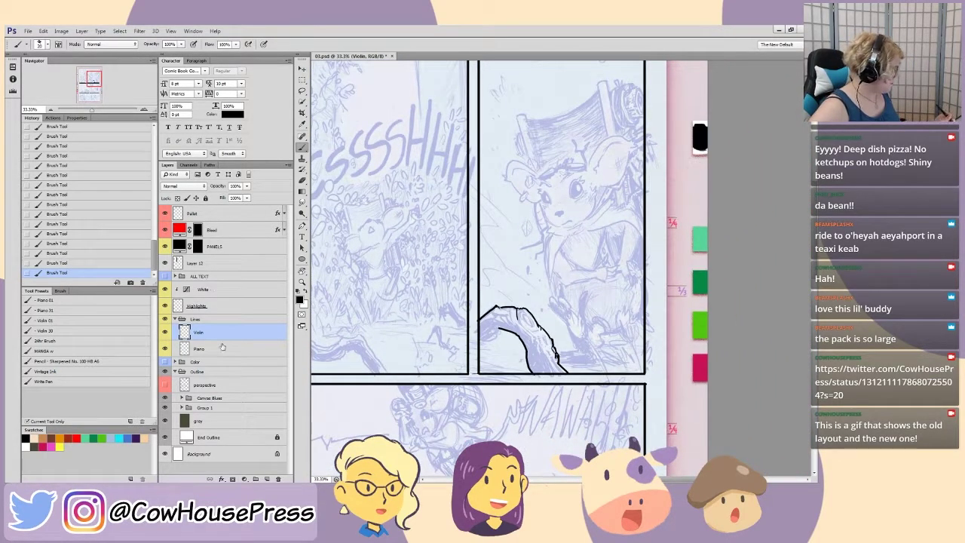
- On a new layer above Violin, sketch the backpack's two posts, sides and base in red over the third top-row panel's mouse
{"action": "left_click", "coordinate": [267, 479]}
{"action": "left_click", "coordinate": [76, 438]}
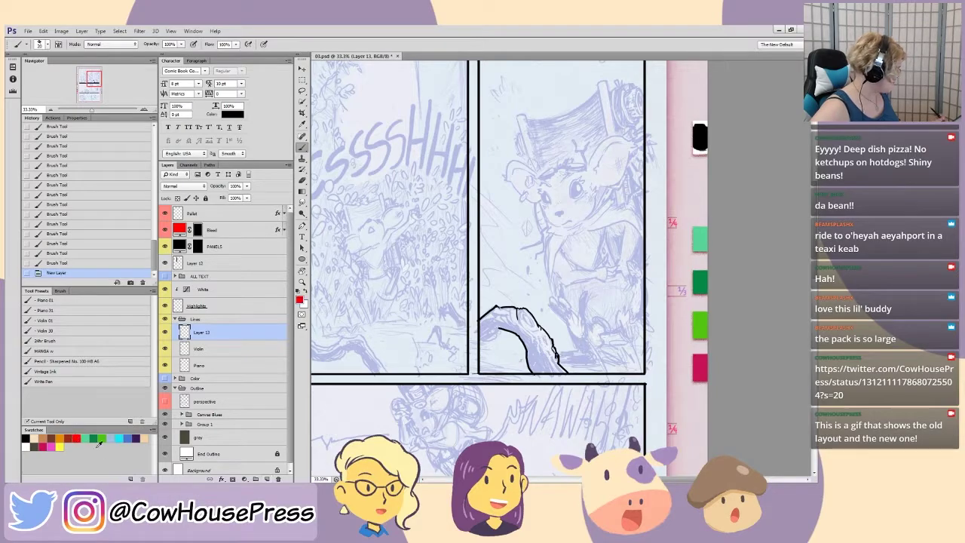
{"action": "left_click_drag", "start_coordinate": [540, 243], "coordinate": [511, 275]}
{"action": "left_click_drag", "start_coordinate": [557, 183], "coordinate": [601, 171]}
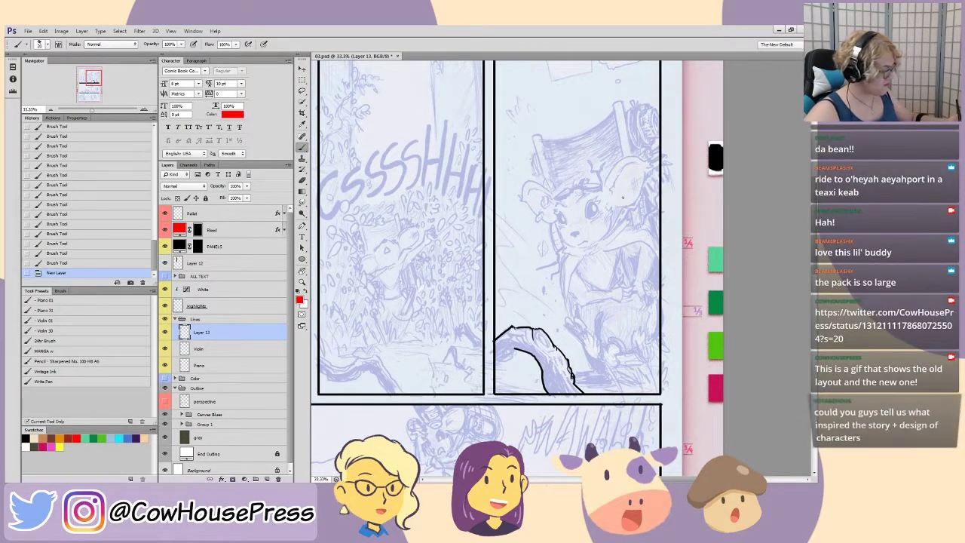
{"action": "mouse_move", "coordinate": [625, 156]}
{"action": "left_mouse_down"}
{"action": "mouse_move", "coordinate": [621, 129]}
{"action": "mouse_move", "coordinate": [627, 151]}
{"action": "left_mouse_up"}
{"action": "left_click_drag", "start_coordinate": [536, 134], "coordinate": [533, 157]}
{"action": "mouse_move", "coordinate": [639, 205]}
{"action": "left_mouse_down"}
{"action": "mouse_move", "coordinate": [658, 304]}
{"action": "mouse_move", "coordinate": [566, 315]}
{"action": "mouse_move", "coordinate": [544, 186]}
{"action": "left_mouse_up"}
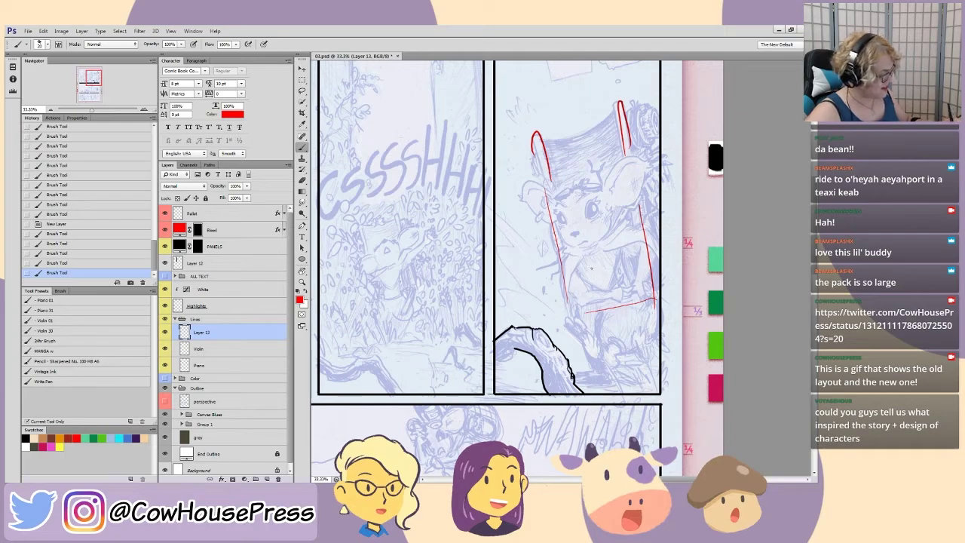
- Mark the backpack's curved shoulder straps and thicken its bottom edge in red around the mouse's body
{"action": "mouse_move", "coordinate": [631, 212]}
{"action": "left_mouse_down"}
{"action": "mouse_move", "coordinate": [612, 273]}
{"action": "mouse_move", "coordinate": [602, 273]}
{"action": "mouse_move", "coordinate": [634, 213]}
{"action": "left_mouse_up"}
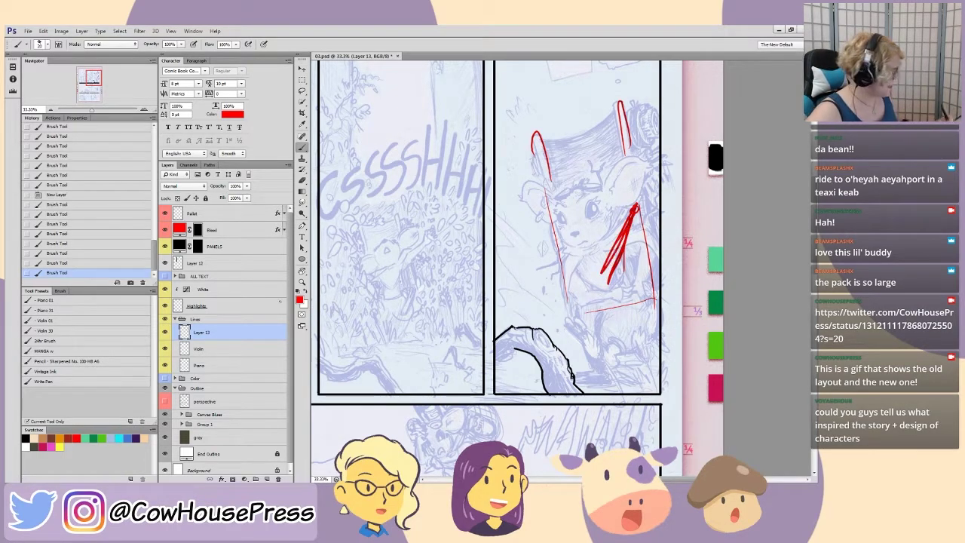
{"action": "left_click", "coordinate": [77, 264]}
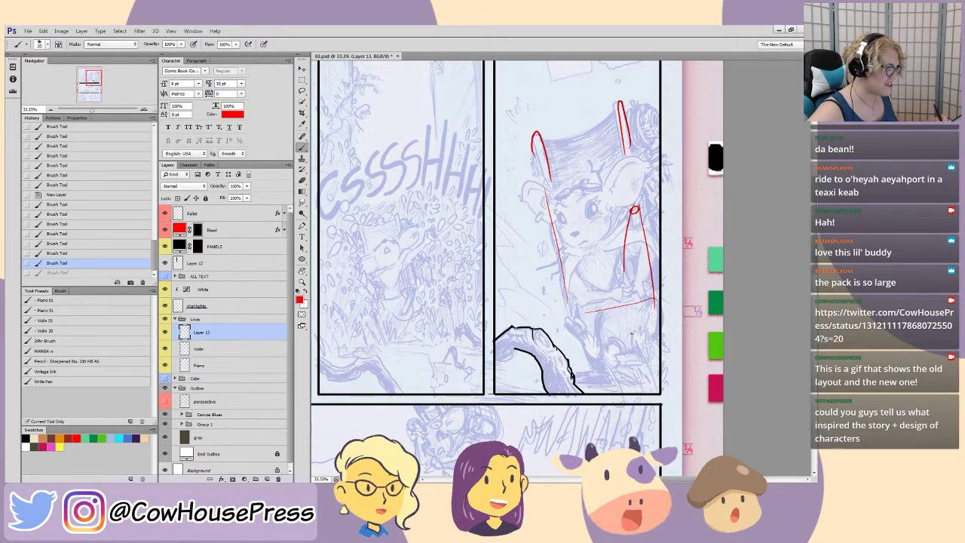
{"action": "left_click_drag", "start_coordinate": [630, 213], "coordinate": [623, 265]}
{"action": "mouse_move", "coordinate": [649, 296]}
{"action": "left_mouse_down"}
{"action": "mouse_move", "coordinate": [633, 211]}
{"action": "mouse_move", "coordinate": [649, 293]}
{"action": "left_mouse_up"}
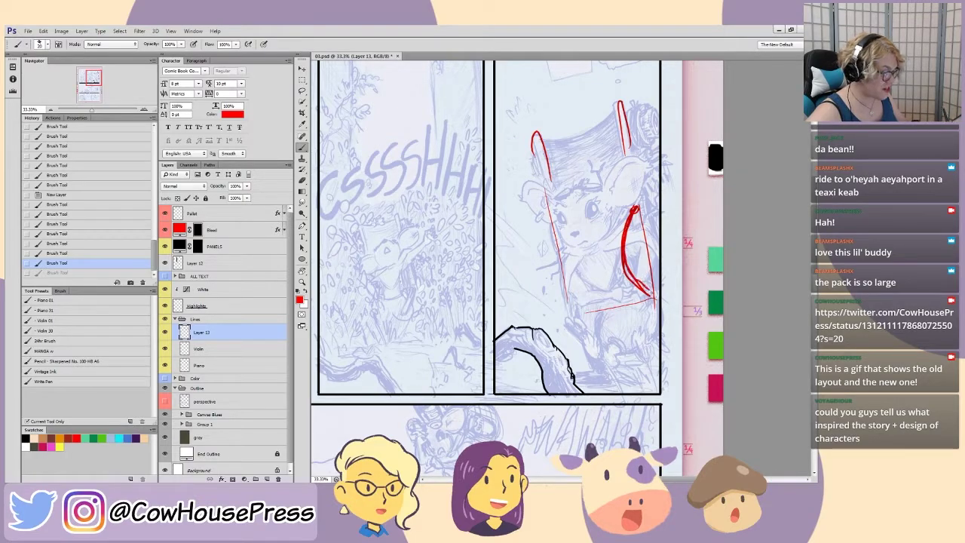
{"action": "mouse_move", "coordinate": [575, 303]}
{"action": "left_mouse_down"}
{"action": "mouse_move", "coordinate": [564, 245]}
{"action": "mouse_move", "coordinate": [573, 302]}
{"action": "left_mouse_up"}
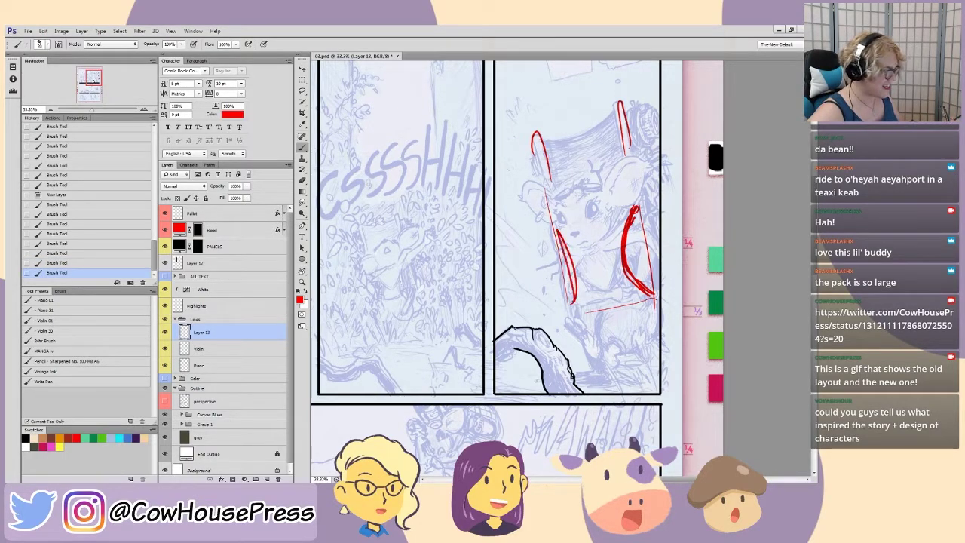
{"action": "mouse_move", "coordinate": [652, 291]}
{"action": "left_mouse_down"}
{"action": "mouse_move", "coordinate": [565, 308]}
{"action": "mouse_move", "coordinate": [643, 297]}
{"action": "left_mouse_up"}
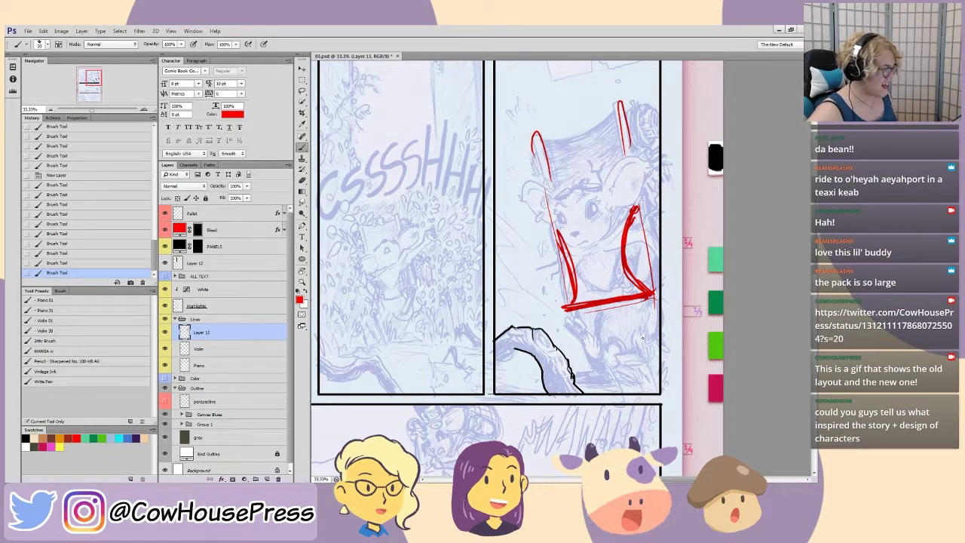
- Sketch red ovals along the backpack's outer side, a long line across its lower part and a small round mark below its base corner
{"action": "mouse_move", "coordinate": [658, 220]}
{"action": "left_mouse_down"}
{"action": "mouse_move", "coordinate": [678, 226]}
{"action": "mouse_move", "coordinate": [653, 260]}
{"action": "mouse_move", "coordinate": [645, 194]}
{"action": "mouse_move", "coordinate": [662, 208]}
{"action": "left_mouse_up"}
{"action": "left_click_drag", "start_coordinate": [660, 156], "coordinate": [668, 196]}
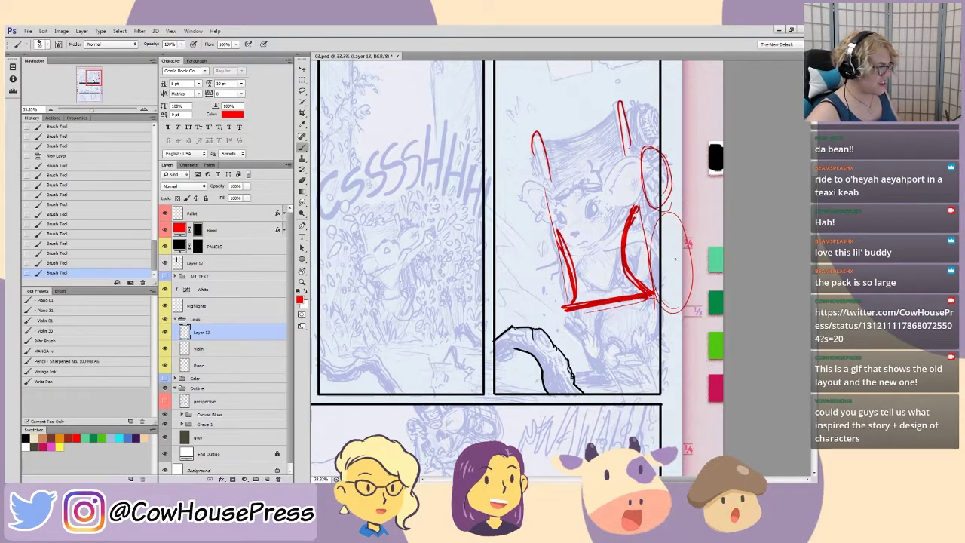
{"action": "left_click_drag", "start_coordinate": [512, 291], "coordinate": [686, 261]}
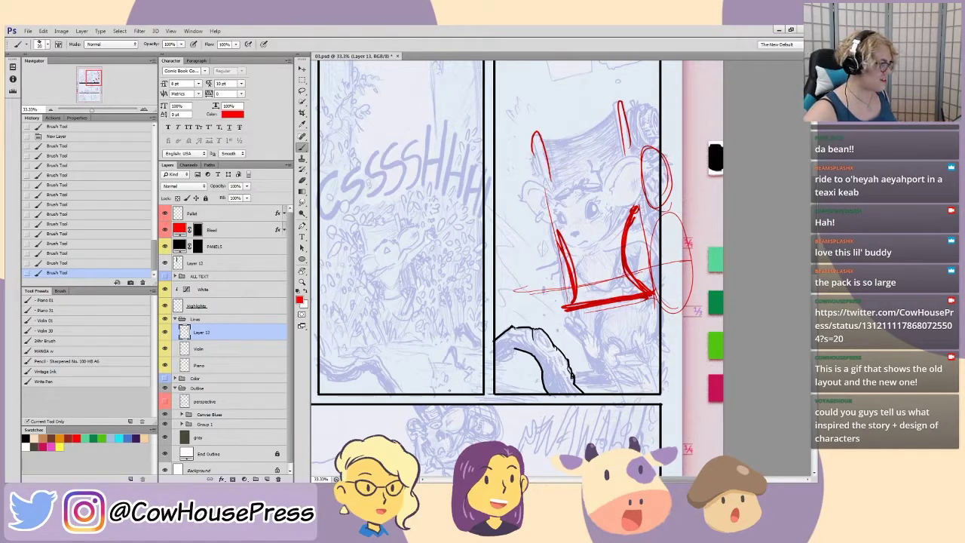
{"action": "mouse_move", "coordinate": [640, 320]}
{"action": "left_mouse_down"}
{"action": "mouse_move", "coordinate": [653, 312]}
{"action": "mouse_move", "coordinate": [638, 322]}
{"action": "left_mouse_up"}
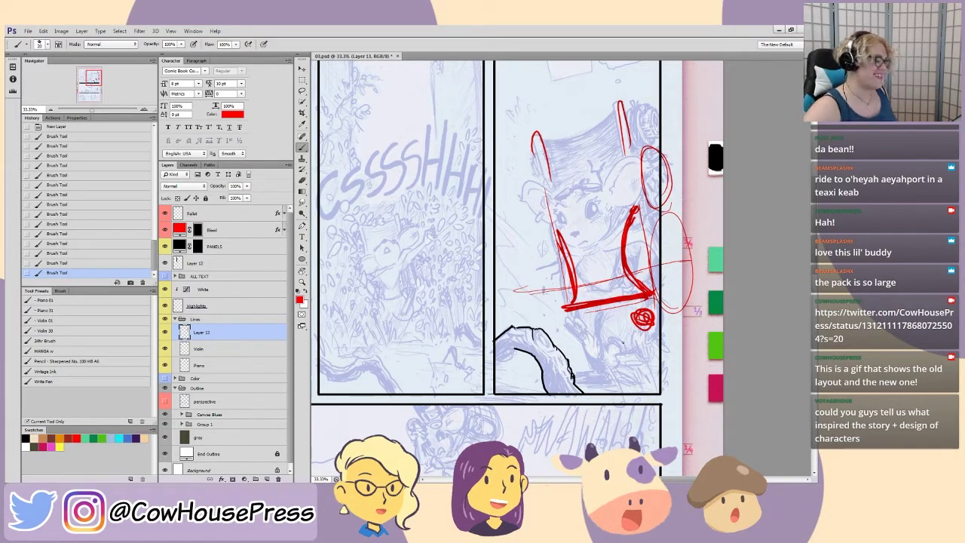
- Revert the history to before the new layer was added and restore black as the foreground colour
{"action": "left_click", "coordinate": [62, 244]}
{"action": "left_click", "coordinate": [56, 127]}
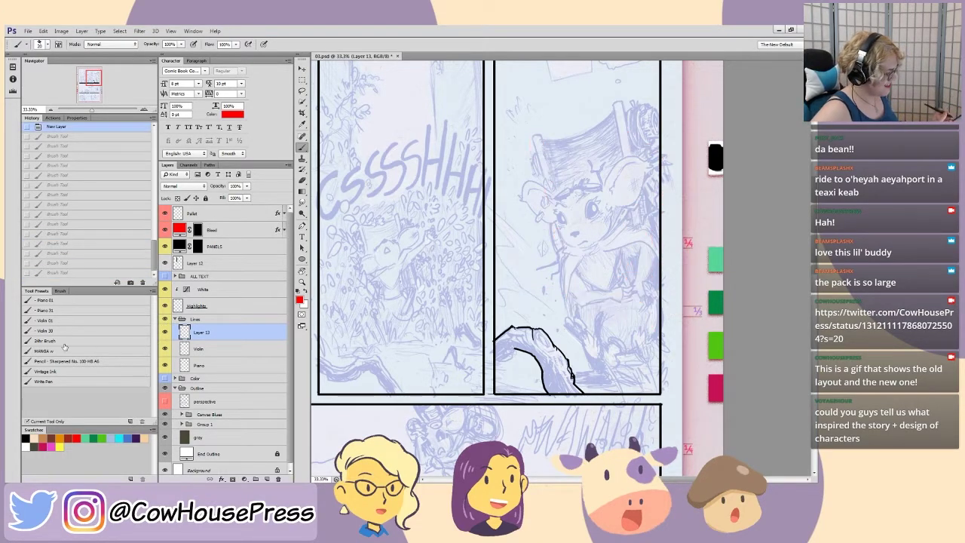
{"action": "scroll", "coordinate": [68, 173], "scroll_direction": "up", "scroll_amount": 2}
{"action": "left_click", "coordinate": [57, 146]}
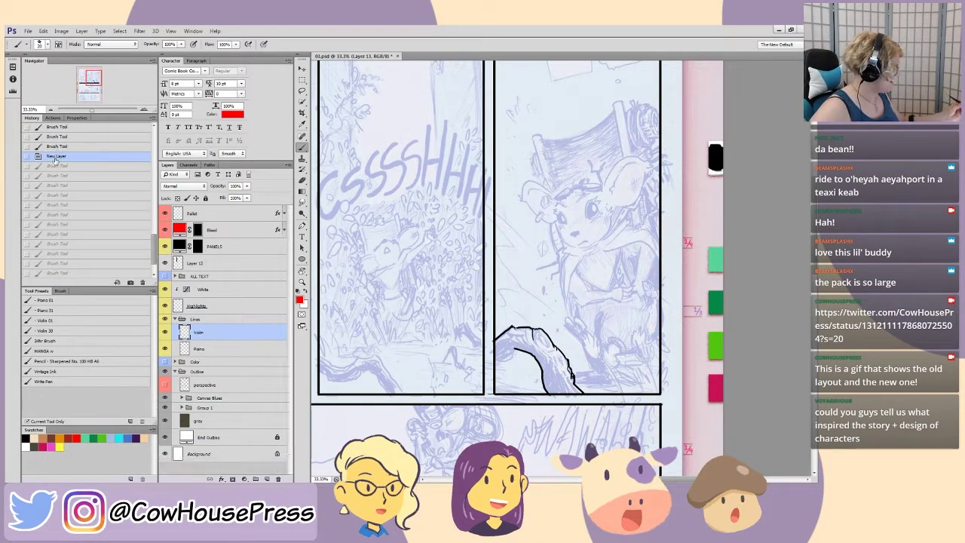
{"action": "key", "text": "d"}
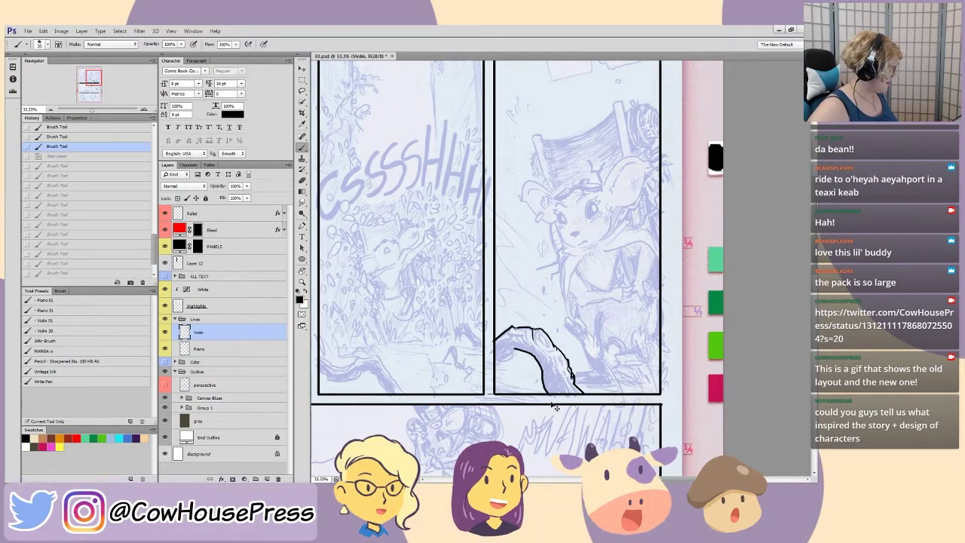
- Ink the remaining underside of the root's arch from the panel's left border to the inner edge, with a small split at the join
{"action": "key", "text": "ctrl+plus"}
{"action": "key", "text": "ctrl+plus"}
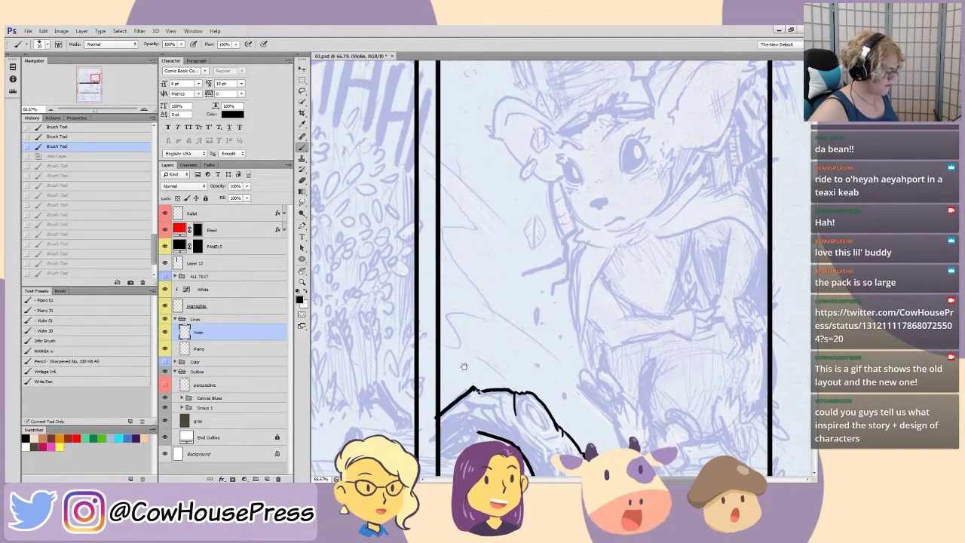
{"action": "scroll", "coordinate": [477, 280], "scroll_direction": "down", "scroll_amount": 3}
{"action": "left_click_drag", "start_coordinate": [477, 279], "coordinate": [453, 340]}
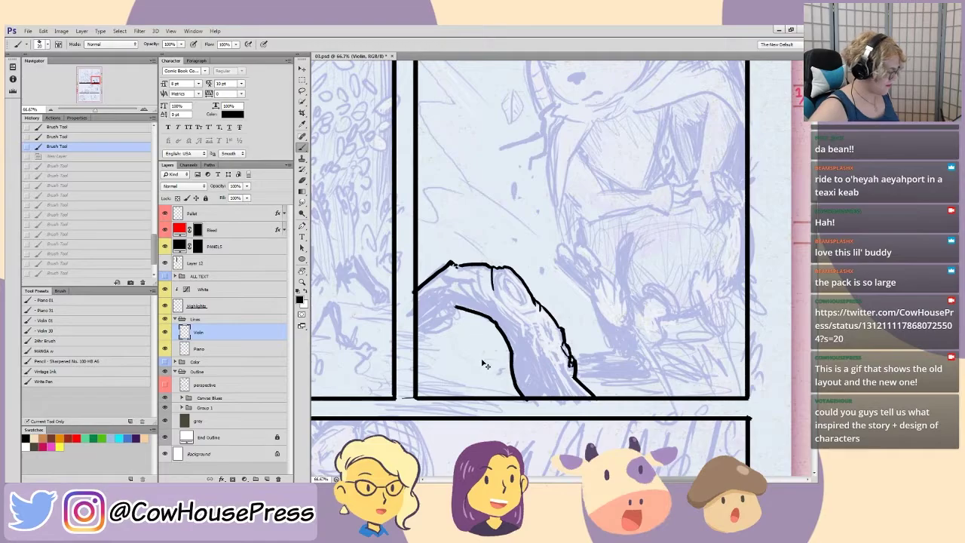
{"action": "key", "text": "ctrl+plus"}
{"action": "left_click_drag", "start_coordinate": [467, 273], "coordinate": [465, 156]}
{"action": "left_click_drag", "start_coordinate": [439, 243], "coordinate": [498, 299]}
{"action": "key", "text": "ctrl+plus"}
{"action": "left_click_drag", "start_coordinate": [424, 323], "coordinate": [633, 275]}
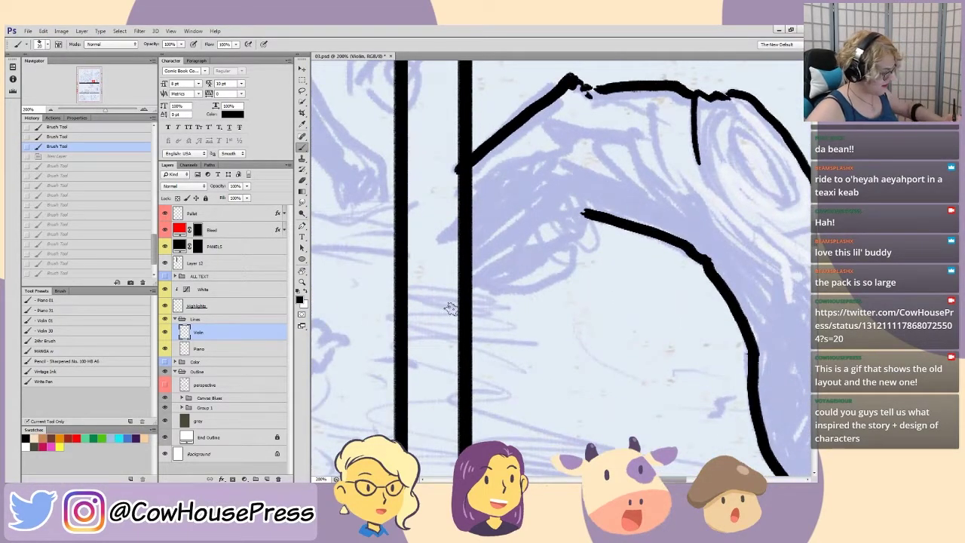
{"action": "key", "text": "ctrl+minus"}
{"action": "left_click_drag", "start_coordinate": [528, 229], "coordinate": [532, 218]}
{"action": "scroll", "coordinate": [532, 218], "scroll_direction": "down", "scroll_amount": 1}
{"action": "key", "text": "ctrl+plus"}
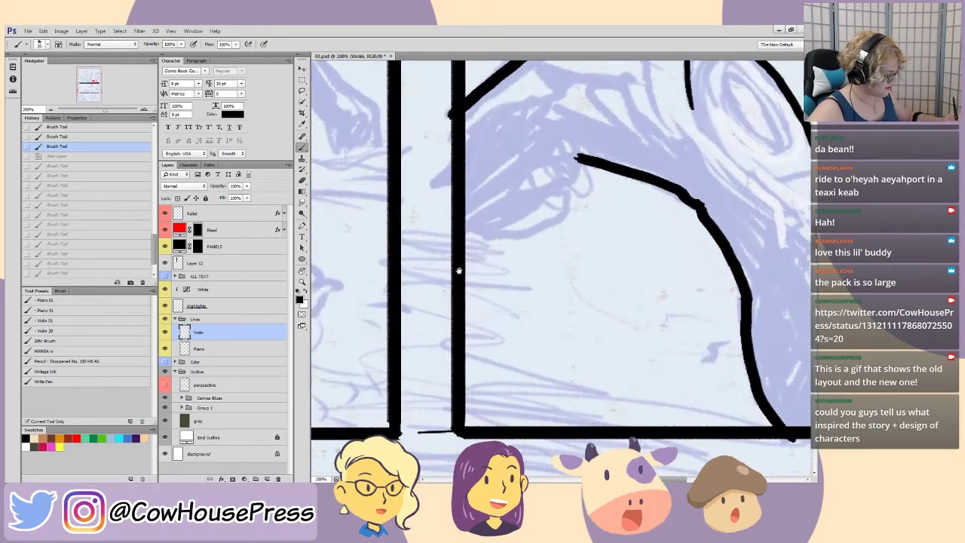
{"action": "scroll", "coordinate": [460, 279], "scroll_direction": "up", "scroll_amount": 1}
{"action": "mouse_move", "coordinate": [444, 292]}
{"action": "left_mouse_down"}
{"action": "mouse_move", "coordinate": [573, 215]}
{"action": "mouse_move", "coordinate": [520, 217]}
{"action": "mouse_move", "coordinate": [563, 211]}
{"action": "left_mouse_up"}
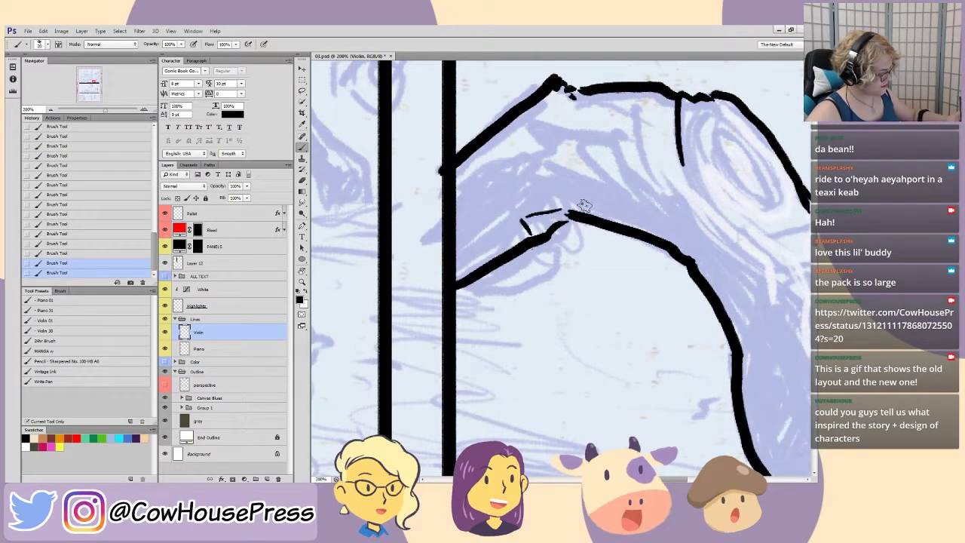
{"action": "mouse_move", "coordinate": [564, 214]}
{"action": "left_mouse_down"}
{"action": "mouse_move", "coordinate": [537, 228]}
{"action": "mouse_move", "coordinate": [528, 222]}
{"action": "left_mouse_up"}
- Fill the shadow along the root's underside solid black from the left border, and ink curved bark folds and hatching above it
{"action": "mouse_move", "coordinate": [541, 330]}
{"action": "left_mouse_down"}
{"action": "mouse_move", "coordinate": [628, 326]}
{"action": "mouse_move", "coordinate": [527, 240]}
{"action": "mouse_move", "coordinate": [605, 351]}
{"action": "mouse_move", "coordinate": [562, 364]}
{"action": "left_mouse_up"}
{"action": "mouse_move", "coordinate": [483, 300]}
{"action": "left_mouse_down"}
{"action": "mouse_move", "coordinate": [547, 260]}
{"action": "mouse_move", "coordinate": [513, 284]}
{"action": "mouse_move", "coordinate": [545, 245]}
{"action": "mouse_move", "coordinate": [495, 286]}
{"action": "mouse_move", "coordinate": [520, 251]}
{"action": "mouse_move", "coordinate": [492, 269]}
{"action": "mouse_move", "coordinate": [521, 214]}
{"action": "mouse_move", "coordinate": [475, 262]}
{"action": "mouse_move", "coordinate": [532, 201]}
{"action": "mouse_move", "coordinate": [472, 257]}
{"action": "mouse_move", "coordinate": [519, 203]}
{"action": "mouse_move", "coordinate": [472, 226]}
{"action": "mouse_move", "coordinate": [475, 214]}
{"action": "mouse_move", "coordinate": [522, 182]}
{"action": "mouse_move", "coordinate": [574, 177]}
{"action": "mouse_move", "coordinate": [556, 150]}
{"action": "mouse_move", "coordinate": [526, 168]}
{"action": "mouse_move", "coordinate": [530, 199]}
{"action": "mouse_move", "coordinate": [528, 190]}
{"action": "mouse_move", "coordinate": [475, 226]}
{"action": "mouse_move", "coordinate": [554, 182]}
{"action": "mouse_move", "coordinate": [532, 205]}
{"action": "mouse_move", "coordinate": [604, 210]}
{"action": "mouse_move", "coordinate": [502, 205]}
{"action": "mouse_move", "coordinate": [528, 218]}
{"action": "mouse_move", "coordinate": [471, 162]}
{"action": "mouse_move", "coordinate": [503, 145]}
{"action": "left_mouse_up"}
{"action": "mouse_move", "coordinate": [557, 225]}
{"action": "left_mouse_down"}
{"action": "mouse_move", "coordinate": [507, 158]}
{"action": "mouse_move", "coordinate": [519, 131]}
{"action": "left_mouse_up"}
{"action": "mouse_move", "coordinate": [562, 216]}
{"action": "left_mouse_down"}
{"action": "mouse_move", "coordinate": [525, 132]}
{"action": "mouse_move", "coordinate": [532, 110]}
{"action": "left_mouse_up"}
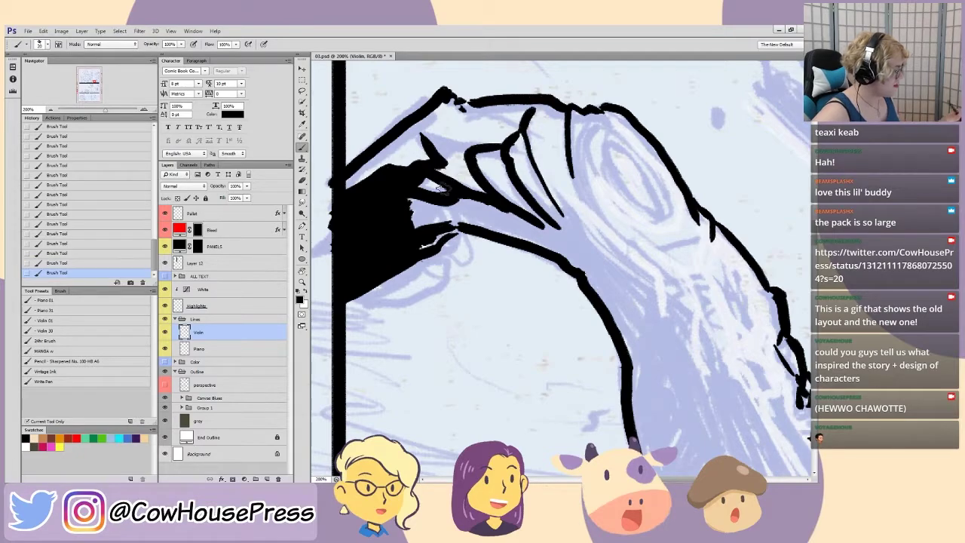
{"action": "mouse_move", "coordinate": [467, 145]}
{"action": "left_mouse_down"}
{"action": "mouse_move", "coordinate": [416, 132]}
{"action": "mouse_move", "coordinate": [458, 160]}
{"action": "mouse_move", "coordinate": [437, 164]}
{"action": "mouse_move", "coordinate": [447, 150]}
{"action": "mouse_move", "coordinate": [436, 143]}
{"action": "mouse_move", "coordinate": [413, 160]}
{"action": "left_mouse_up"}
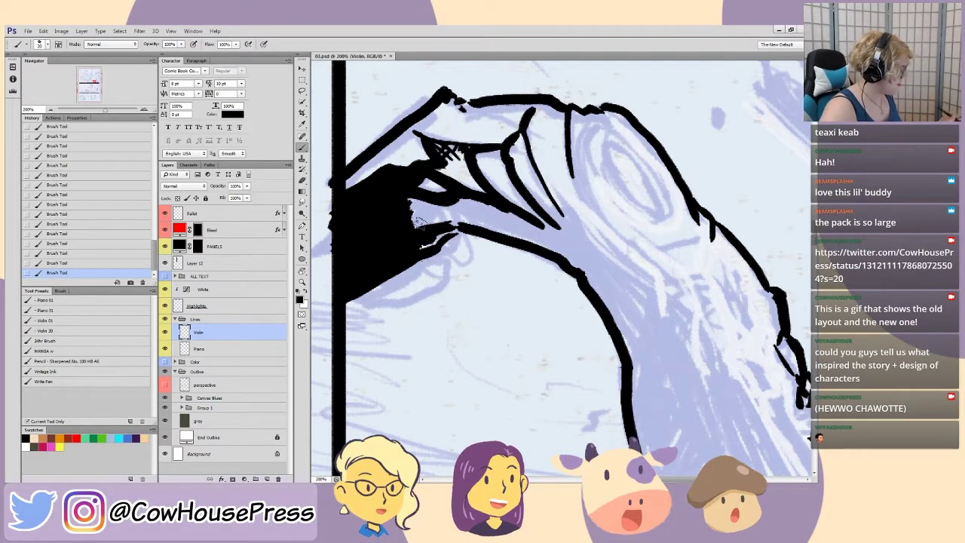
{"action": "mouse_move", "coordinate": [450, 180]}
{"action": "left_mouse_down"}
{"action": "mouse_move", "coordinate": [410, 202]}
{"action": "mouse_move", "coordinate": [423, 226]}
{"action": "mouse_move", "coordinate": [482, 217]}
{"action": "mouse_move", "coordinate": [458, 221]}
{"action": "mouse_move", "coordinate": [453, 208]}
{"action": "mouse_move", "coordinate": [472, 202]}
{"action": "mouse_move", "coordinate": [543, 239]}
{"action": "mouse_move", "coordinate": [523, 238]}
{"action": "mouse_move", "coordinate": [553, 286]}
{"action": "left_mouse_up"}
- Ink a slanted closed oval for the knot near the top of the root's outer edge
{"action": "key", "text": "ctrl+minus"}
{"action": "left_click_drag", "start_coordinate": [541, 353], "coordinate": [483, 288]}
{"action": "scroll", "coordinate": [548, 202], "scroll_direction": "up", "scroll_amount": 4}
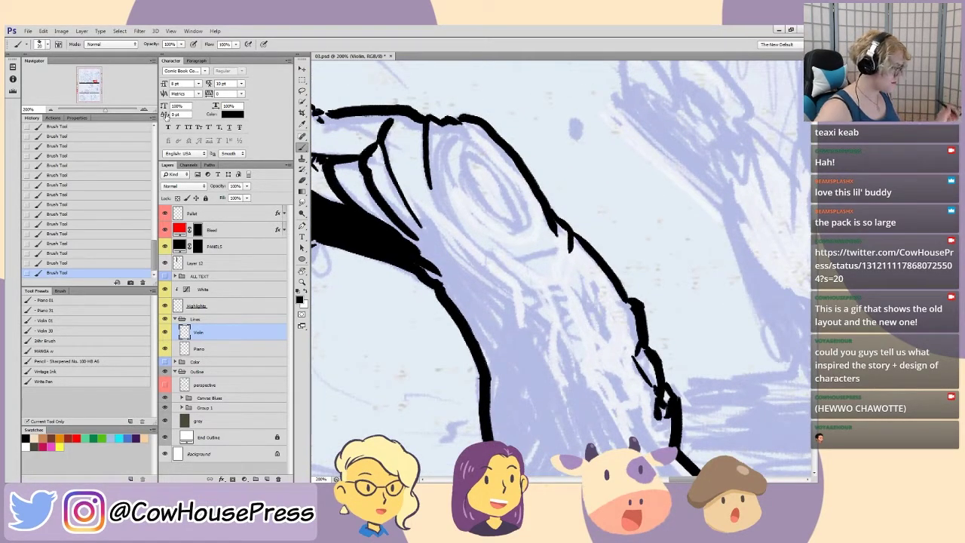
{"action": "left_click_drag", "start_coordinate": [528, 224], "coordinate": [455, 144]}
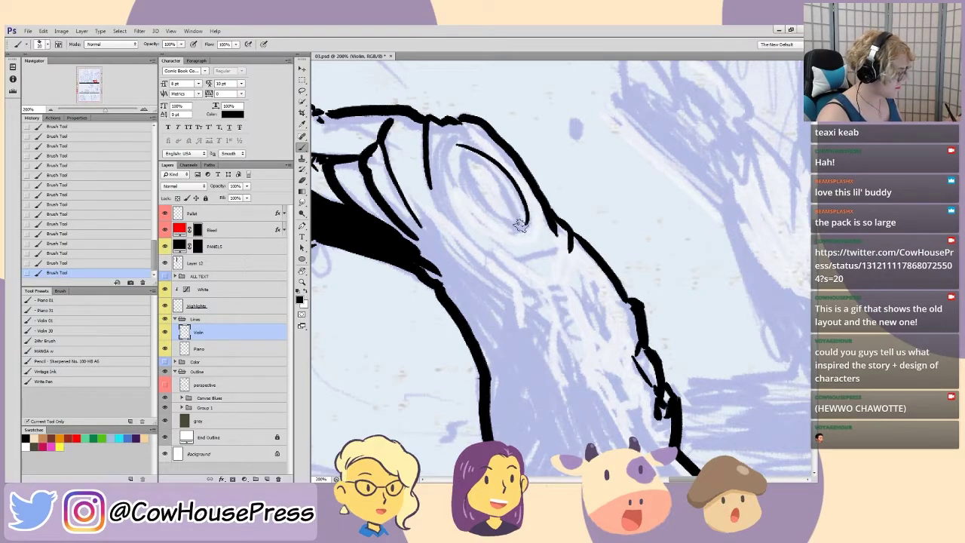
{"action": "mouse_move", "coordinate": [528, 223]}
{"action": "left_mouse_down"}
{"action": "mouse_move", "coordinate": [462, 185]}
{"action": "mouse_move", "coordinate": [455, 155]}
{"action": "left_mouse_up"}
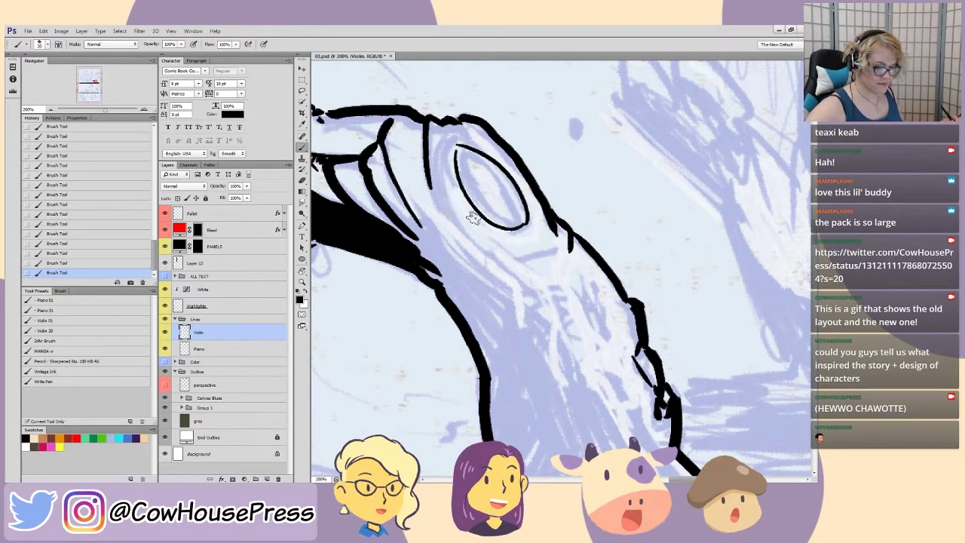
- Lasso the knot's oval, shift it slightly upward, flatten and rotate it clockwise to fit the sketch, and deselect it
{"action": "key", "text": "l"}
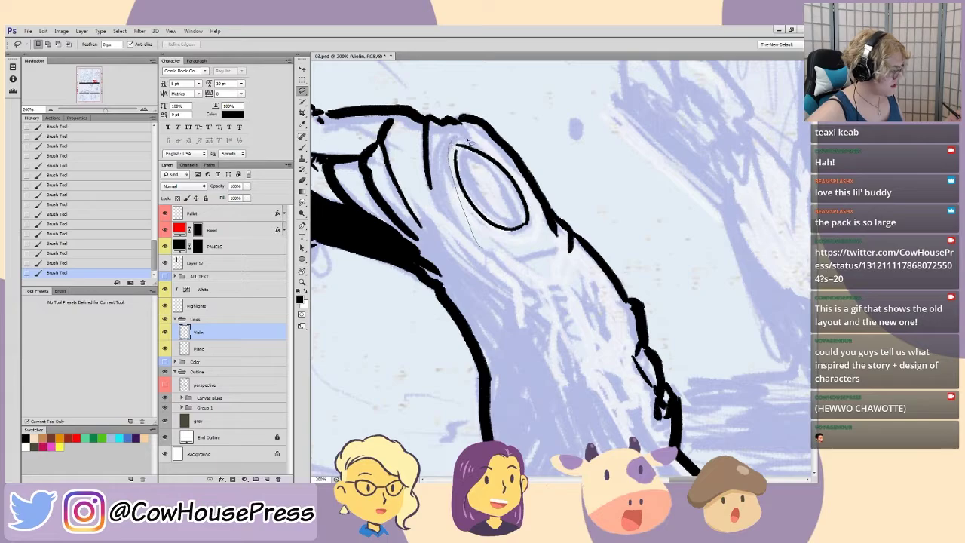
{"action": "left_click_drag", "start_coordinate": [468, 228], "coordinate": [470, 224]}
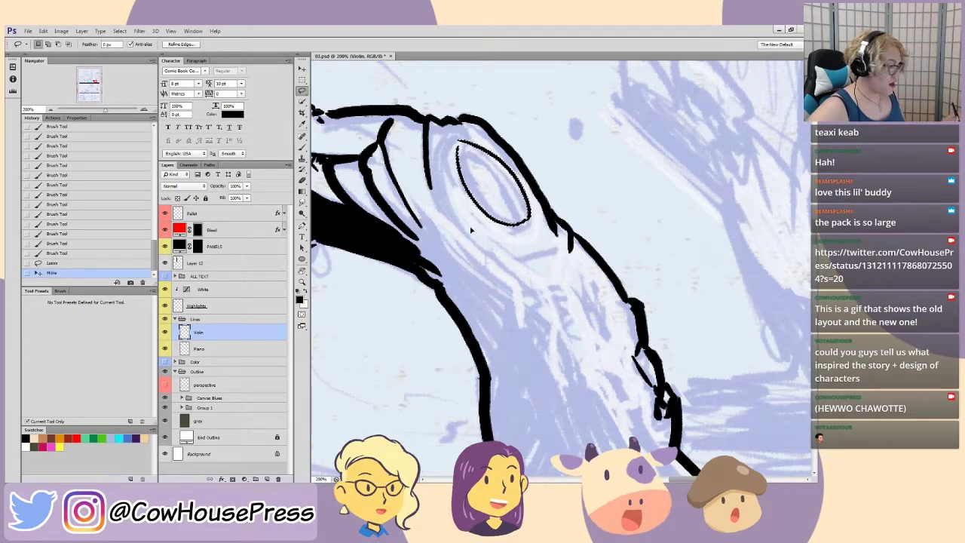
{"action": "key", "text": "ctrl+t"}
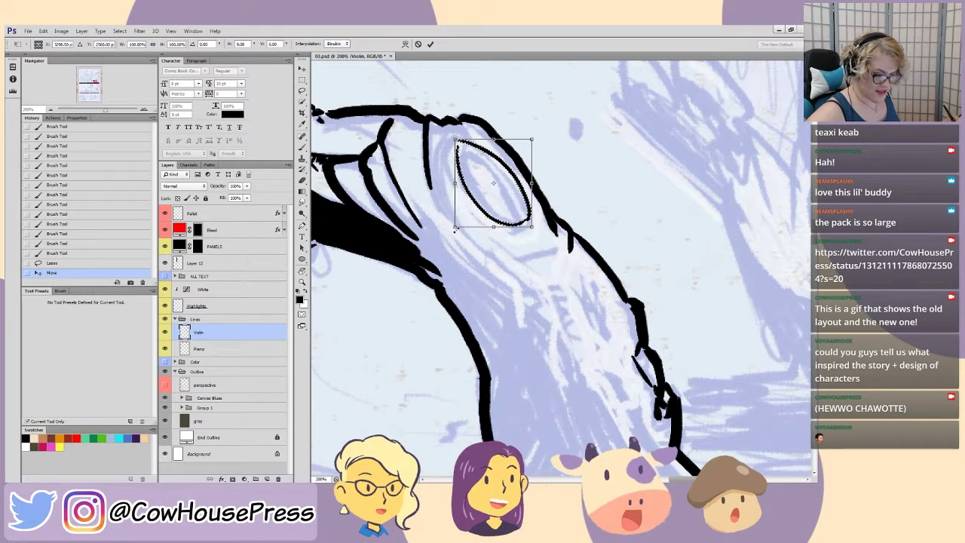
{"action": "left_click_drag", "start_coordinate": [455, 227], "coordinate": [450, 216]}
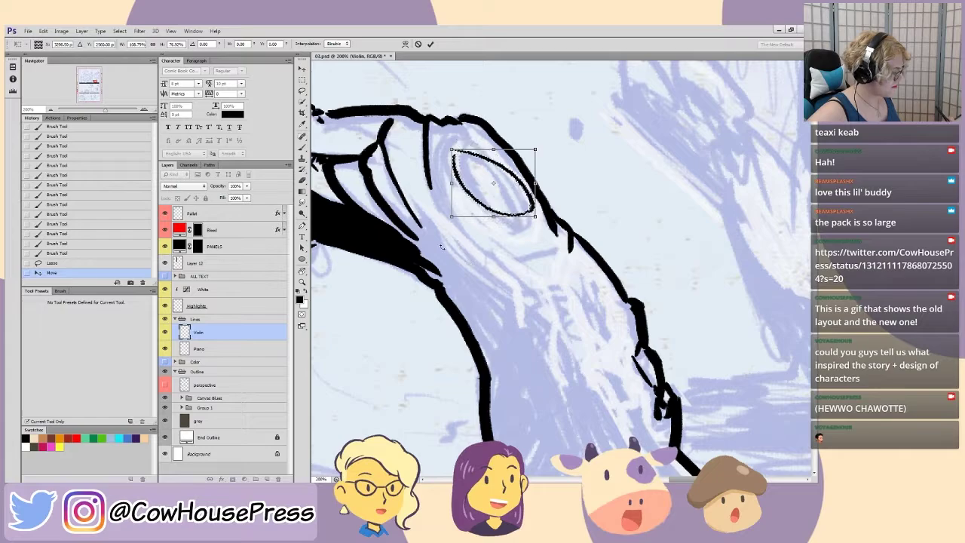
{"action": "left_click_drag", "start_coordinate": [450, 253], "coordinate": [452, 254]}
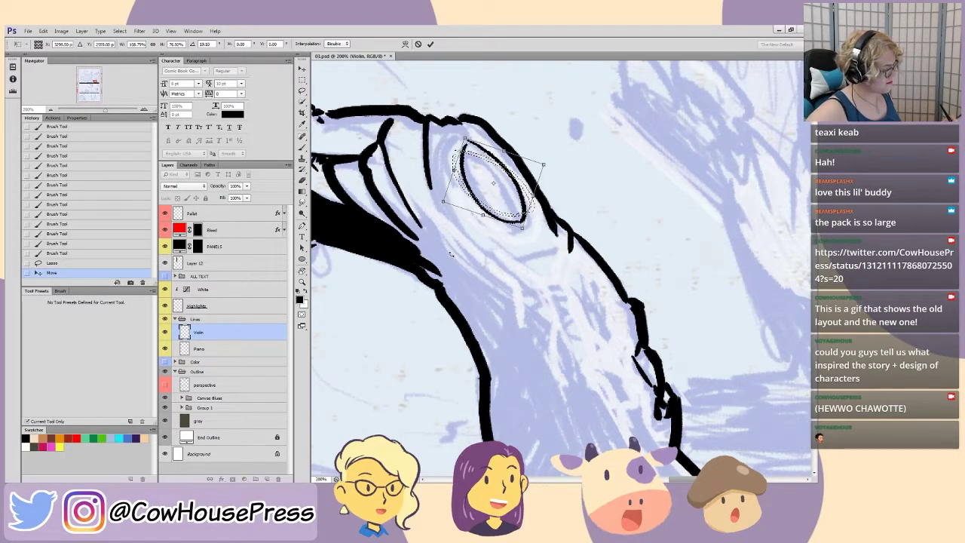
{"action": "key", "text": "Return"}
{"action": "key", "text": "ctrl+d"}
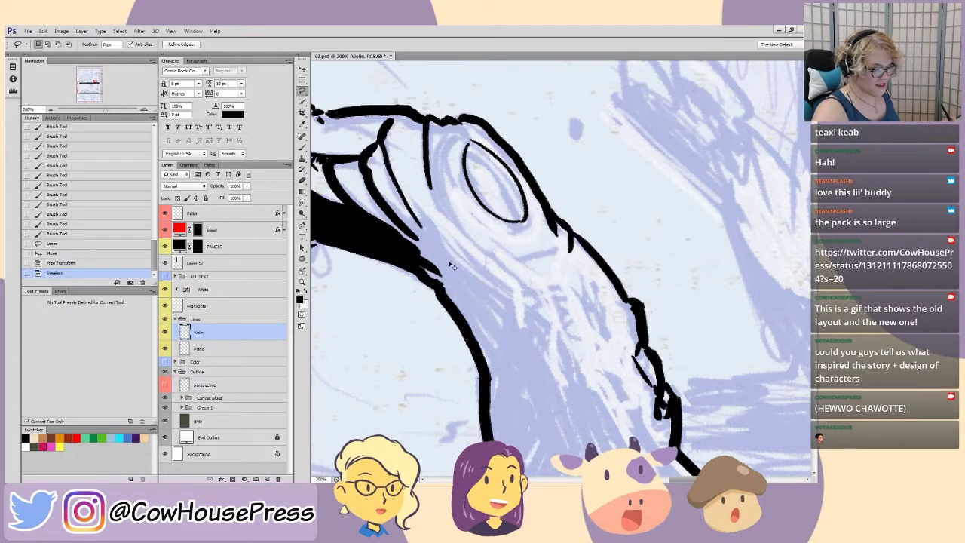
- Ink the curved wood-grain rings around the knot's oval, with a longer contour sweeping beneath it toward the outer edge
{"action": "key", "text": "b"}
{"action": "left_click_drag", "start_coordinate": [464, 257], "coordinate": [453, 236]}
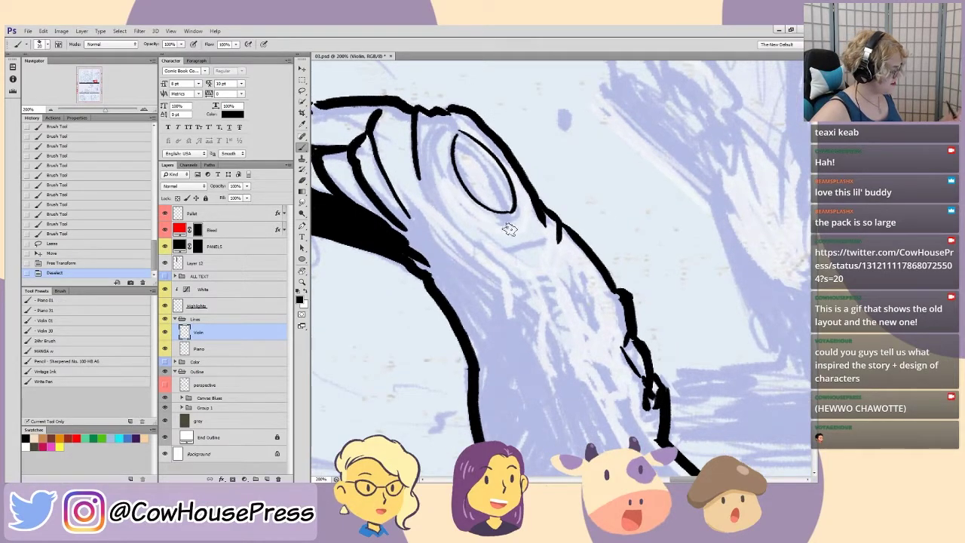
{"action": "mouse_move", "coordinate": [540, 237]}
{"action": "left_mouse_down"}
{"action": "mouse_move", "coordinate": [455, 232]}
{"action": "mouse_move", "coordinate": [430, 181]}
{"action": "left_mouse_up"}
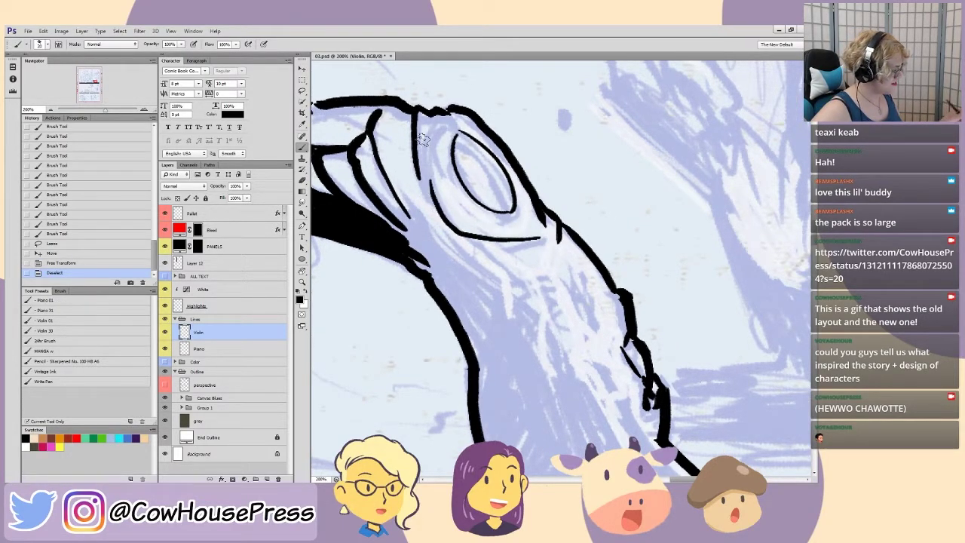
{"action": "mouse_move", "coordinate": [457, 214]}
{"action": "left_mouse_down"}
{"action": "mouse_move", "coordinate": [435, 160]}
{"action": "mouse_move", "coordinate": [456, 113]}
{"action": "left_mouse_up"}
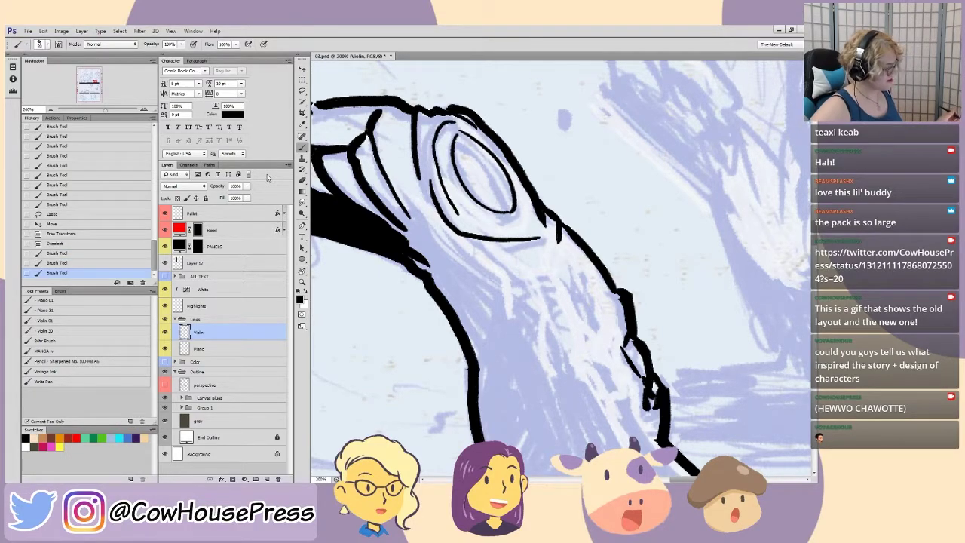
{"action": "key", "text": "ctrl+minus"}
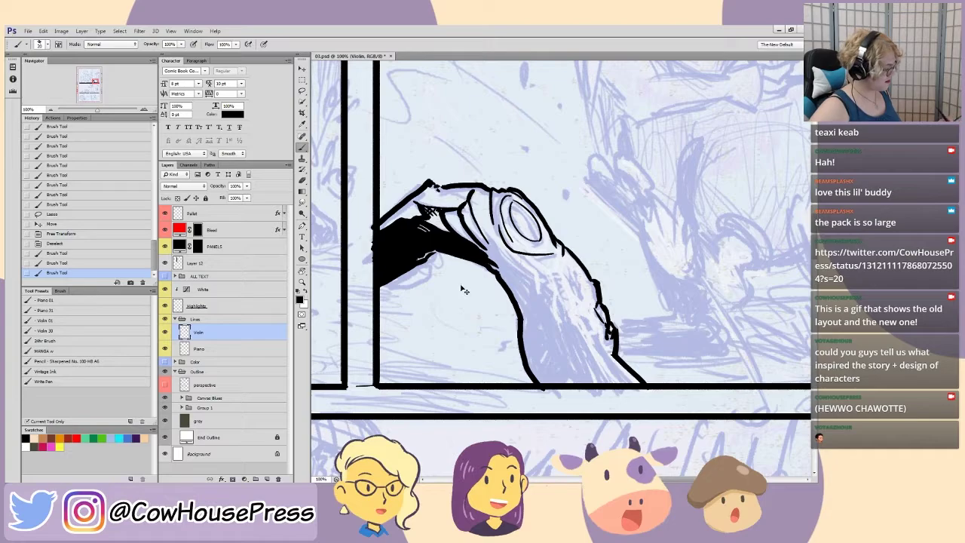
{"action": "key", "text": "ctrl+plus"}
{"action": "key", "text": "ctrl+minus"}
{"action": "scroll", "coordinate": [464, 328], "scroll_direction": "down", "scroll_amount": 2}
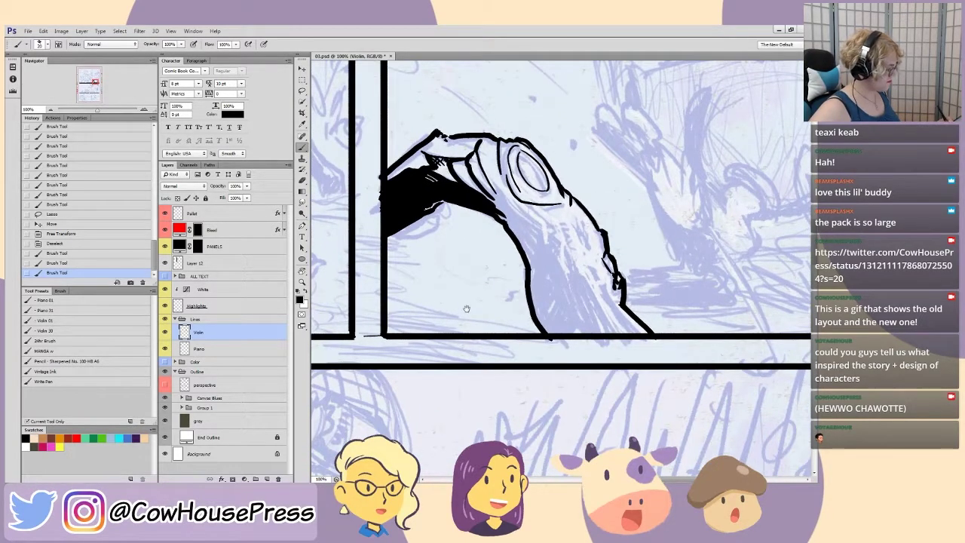
- Ink long bark-grain lines running down the root's lower half to the panel's lower border
{"action": "mouse_move", "coordinate": [609, 319]}
{"action": "left_mouse_down"}
{"action": "mouse_move", "coordinate": [559, 251]}
{"action": "mouse_move", "coordinate": [539, 196]}
{"action": "left_mouse_up"}
{"action": "left_click_drag", "start_coordinate": [590, 274], "coordinate": [622, 321]}
{"action": "key", "text": "ctrl+z"}
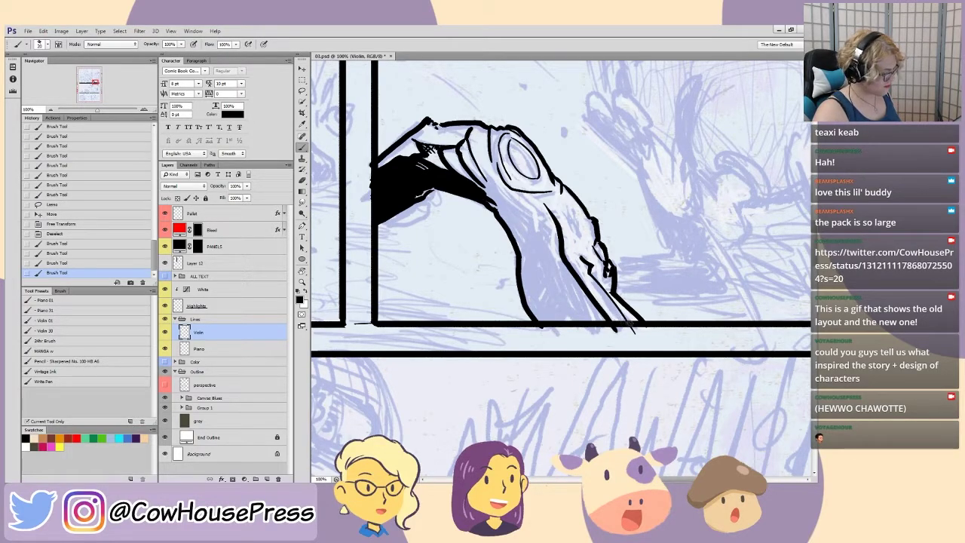
{"action": "left_click_drag", "start_coordinate": [608, 303], "coordinate": [561, 210]}
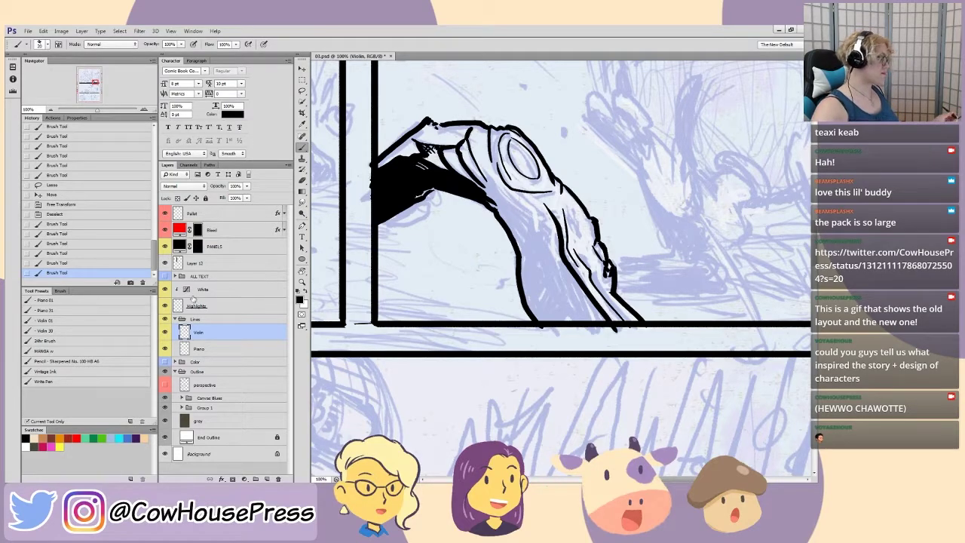
{"action": "left_click_drag", "start_coordinate": [544, 249], "coordinate": [594, 326]}
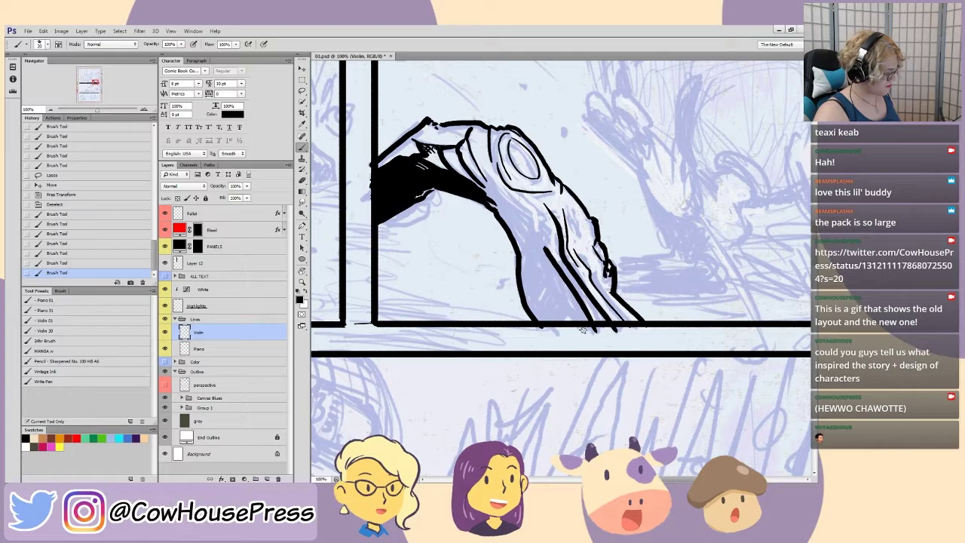
- Fill the shadow on the root's lower inner side solid black and connect it to the shadow along the underside
{"action": "mouse_move", "coordinate": [563, 280]}
{"action": "left_mouse_down"}
{"action": "mouse_move", "coordinate": [582, 333]}
{"action": "mouse_move", "coordinate": [550, 294]}
{"action": "mouse_move", "coordinate": [561, 317]}
{"action": "left_mouse_up"}
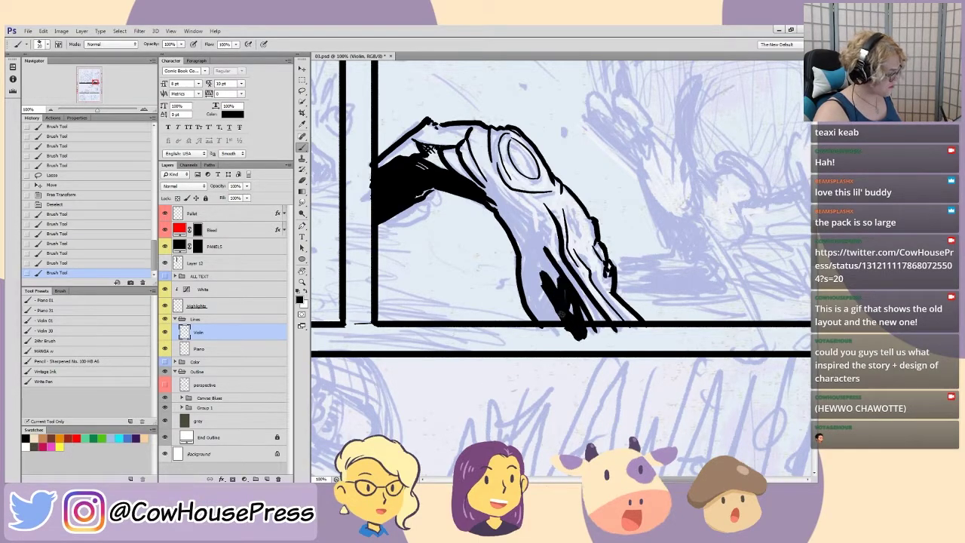
{"action": "mouse_move", "coordinate": [563, 280]}
{"action": "left_mouse_down"}
{"action": "mouse_move", "coordinate": [545, 260]}
{"action": "mouse_move", "coordinate": [558, 327]}
{"action": "mouse_move", "coordinate": [522, 264]}
{"action": "mouse_move", "coordinate": [548, 230]}
{"action": "mouse_move", "coordinate": [540, 225]}
{"action": "mouse_move", "coordinate": [549, 236]}
{"action": "left_mouse_up"}
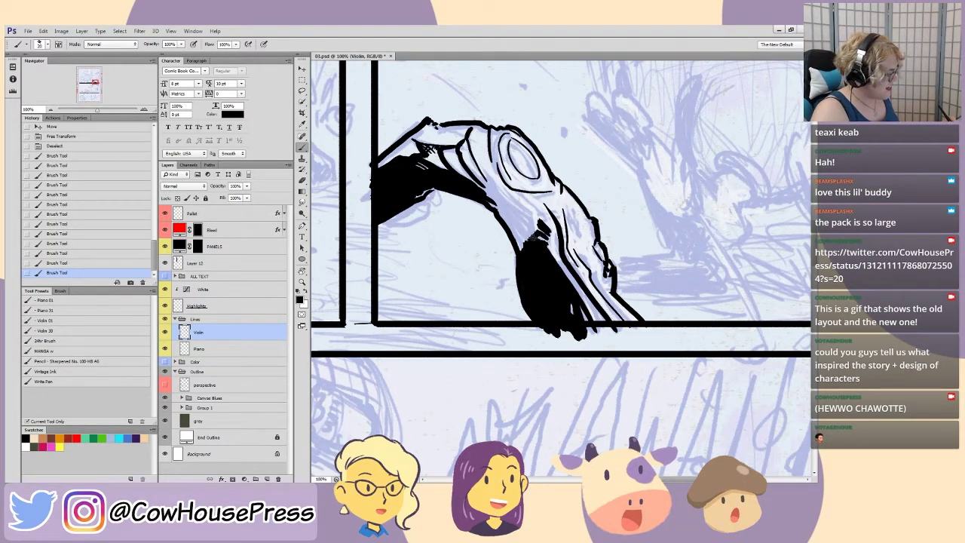
{"action": "left_click_drag", "start_coordinate": [518, 206], "coordinate": [494, 193]}
{"action": "mouse_move", "coordinate": [525, 238]}
{"action": "left_mouse_down"}
{"action": "mouse_move", "coordinate": [500, 205]}
{"action": "mouse_move", "coordinate": [510, 221]}
{"action": "left_mouse_up"}
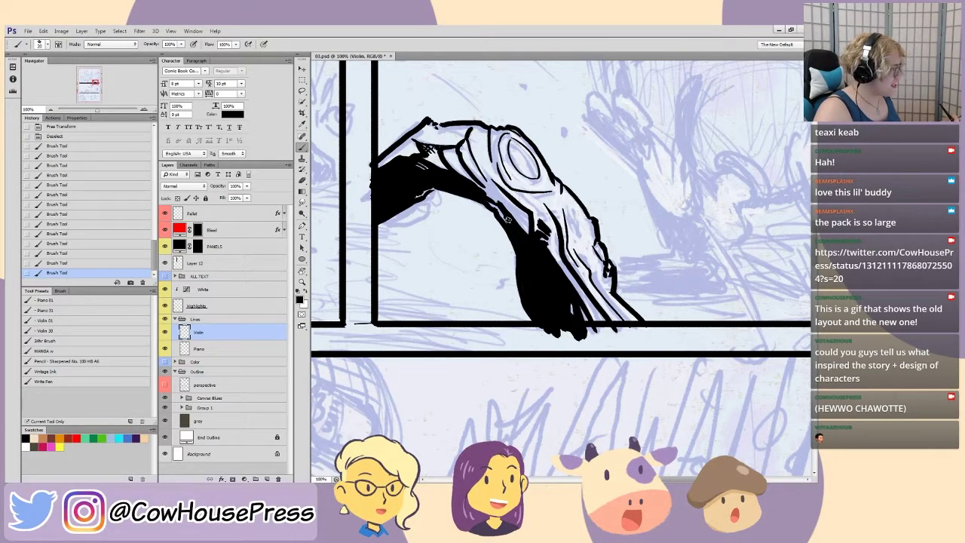
{"action": "left_click_drag", "start_coordinate": [488, 202], "coordinate": [493, 206]}
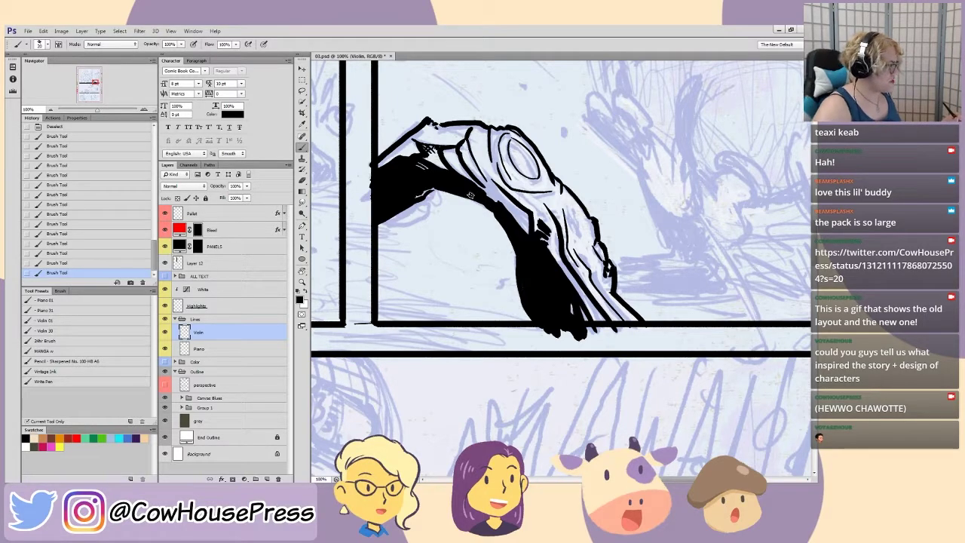
- Refine the shadow's upper edge below the knot and darken the grain lines at the root's base
{"action": "key", "text": "ctrl+plus"}
{"action": "left_click_drag", "start_coordinate": [432, 206], "coordinate": [448, 224]}
{"action": "left_click_drag", "start_coordinate": [383, 184], "coordinate": [442, 244]}
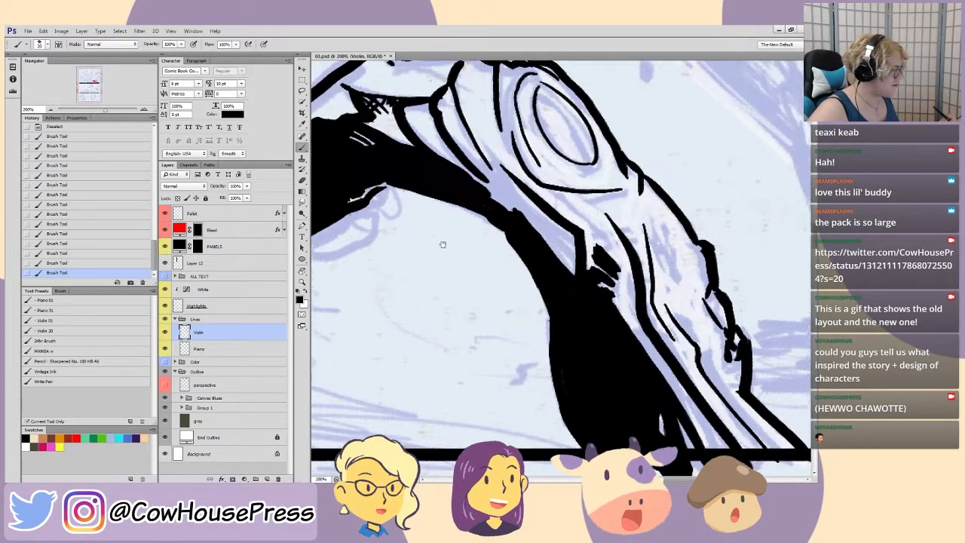
{"action": "left_click_drag", "start_coordinate": [438, 208], "coordinate": [470, 234]}
{"action": "mouse_move", "coordinate": [511, 207]}
{"action": "left_mouse_down"}
{"action": "mouse_move", "coordinate": [574, 254]}
{"action": "mouse_move", "coordinate": [491, 210]}
{"action": "mouse_move", "coordinate": [563, 246]}
{"action": "mouse_move", "coordinate": [526, 236]}
{"action": "mouse_move", "coordinate": [541, 228]}
{"action": "mouse_move", "coordinate": [603, 278]}
{"action": "mouse_move", "coordinate": [606, 319]}
{"action": "mouse_move", "coordinate": [566, 260]}
{"action": "left_mouse_up"}
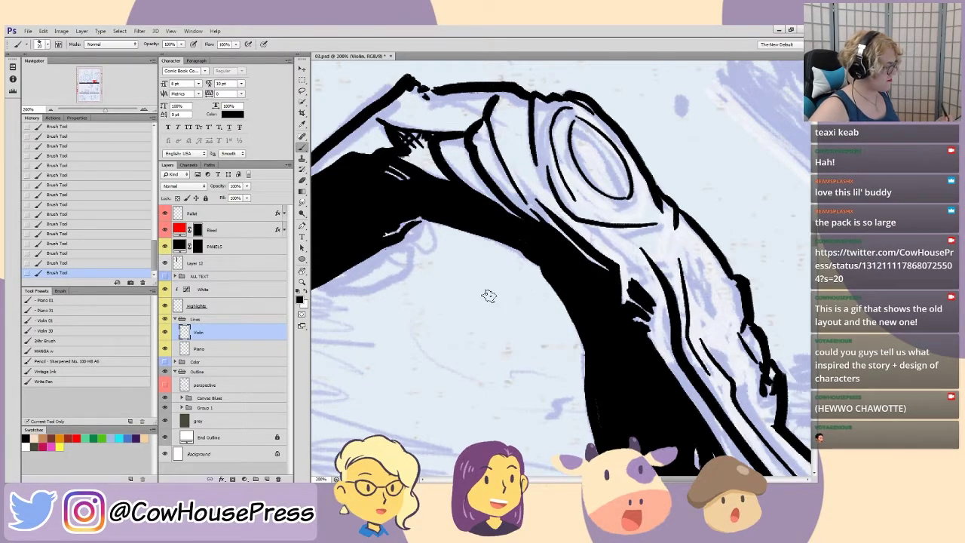
{"action": "key", "text": "ctrl+minus"}
{"action": "key", "text": "ctrl+minus"}
{"action": "key", "text": "ctrl+plus"}
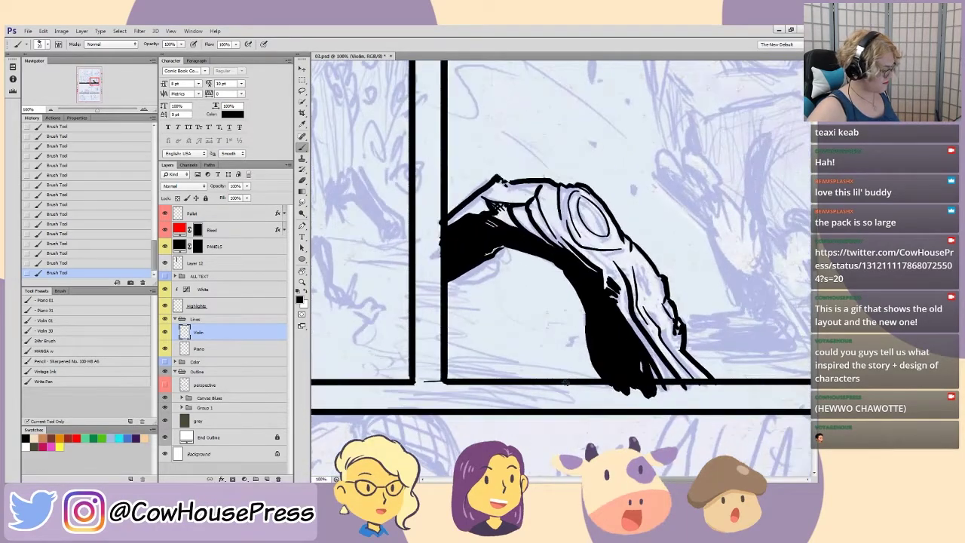
{"action": "left_click_drag", "start_coordinate": [586, 301], "coordinate": [561, 259]}
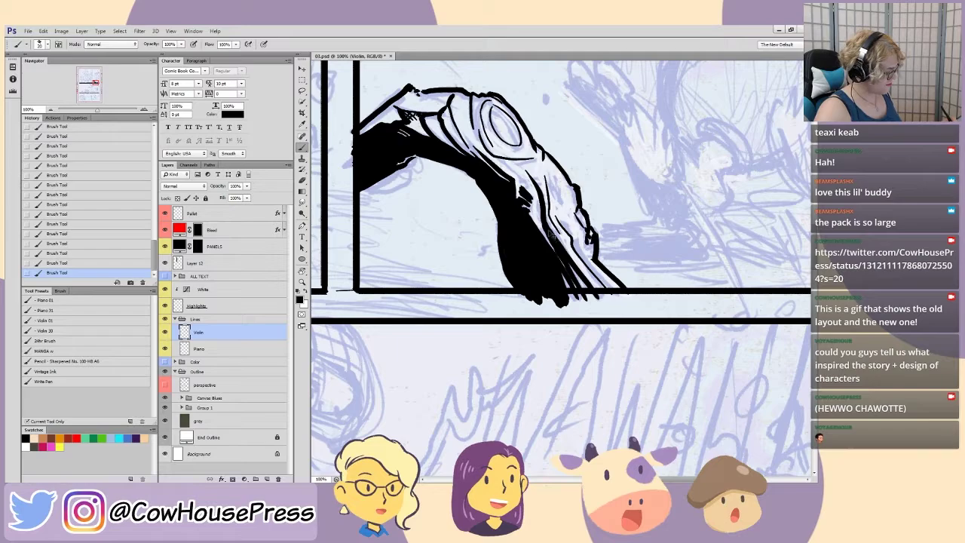
{"action": "key", "text": "ctrl+z"}
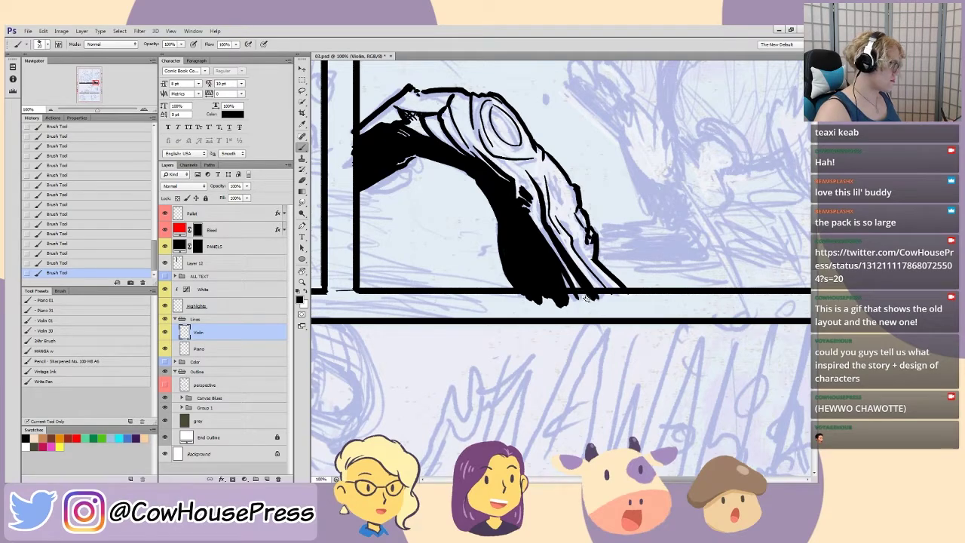
- Clear the root ink that spills past the panel's lower border and left border using rectangular selections, then deselect
{"action": "key", "text": "m"}
{"action": "mouse_move", "coordinate": [654, 374]}
{"action": "left_mouse_down"}
{"action": "mouse_move", "coordinate": [392, 293]}
{"action": "mouse_move", "coordinate": [394, 318]}
{"action": "mouse_move", "coordinate": [510, 382]}
{"action": "left_mouse_up"}
{"action": "key", "text": "Delete"}
{"action": "key", "text": "ctrl+d"}
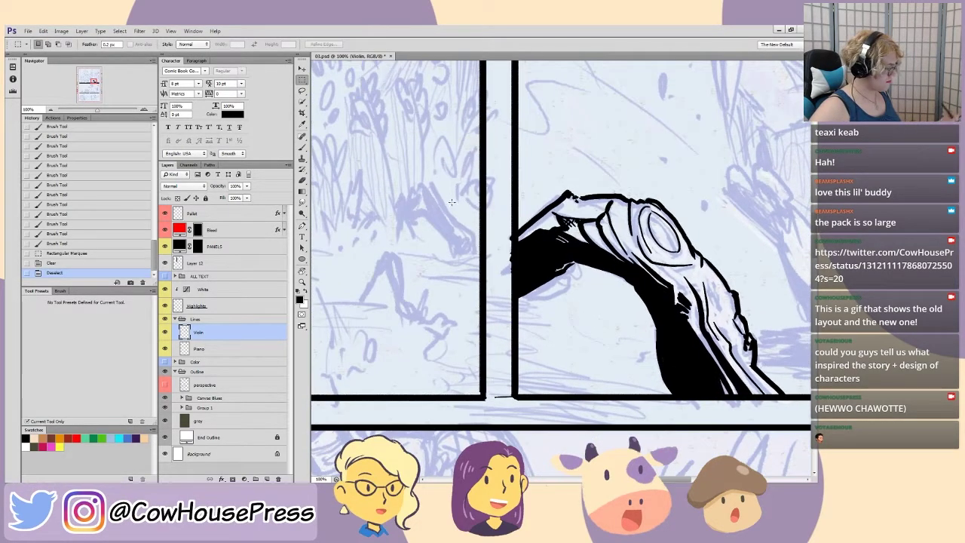
{"action": "mouse_move", "coordinate": [437, 141]}
{"action": "left_mouse_down"}
{"action": "mouse_move", "coordinate": [503, 396]}
{"action": "mouse_move", "coordinate": [436, 138]}
{"action": "left_mouse_up"}
{"action": "key", "text": "Delete"}
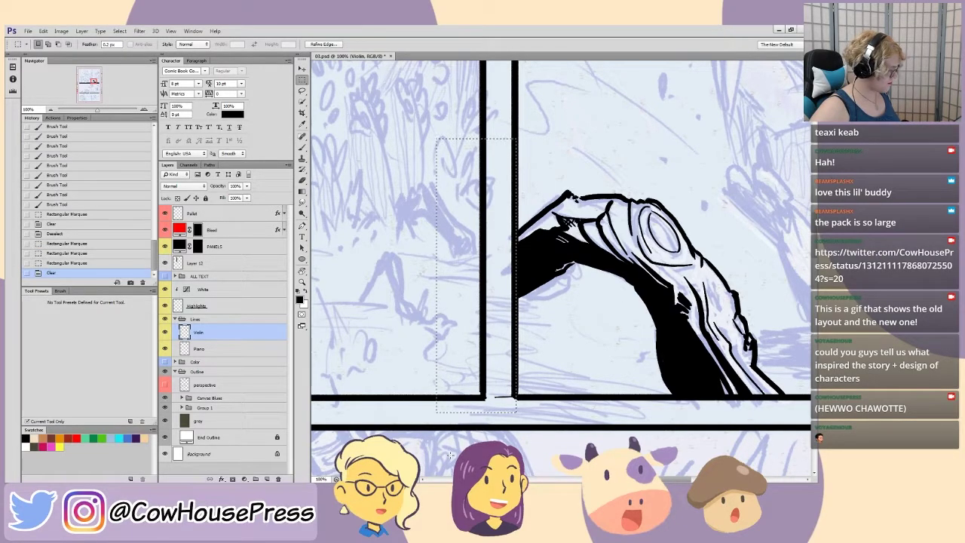
{"action": "key", "text": "ctrl+d"}
- Lasso the stray line in the gutter between the panels, delete it from Layer 12, deselect, and reactivate the Violin layer
{"action": "key", "text": "l"}
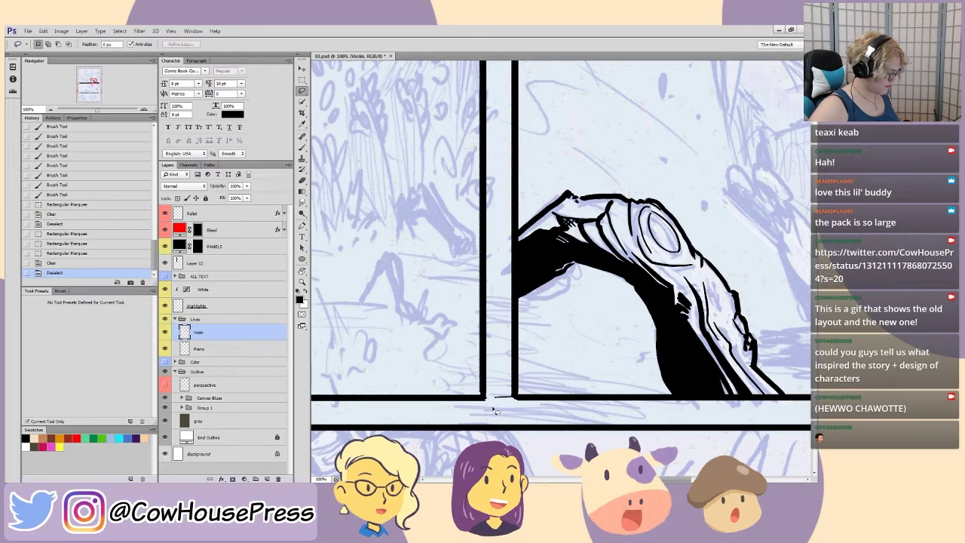
{"action": "left_click_drag", "start_coordinate": [516, 404], "coordinate": [514, 406]}
{"action": "left_click", "coordinate": [219, 262]}
{"action": "key", "text": "Delete"}
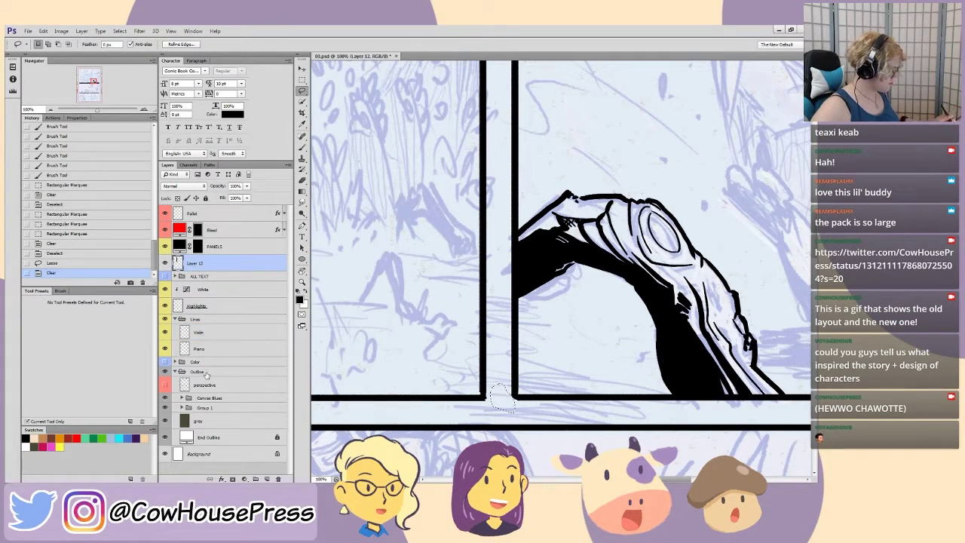
{"action": "left_click", "coordinate": [185, 335]}
{"action": "key", "text": "ctrl+d"}
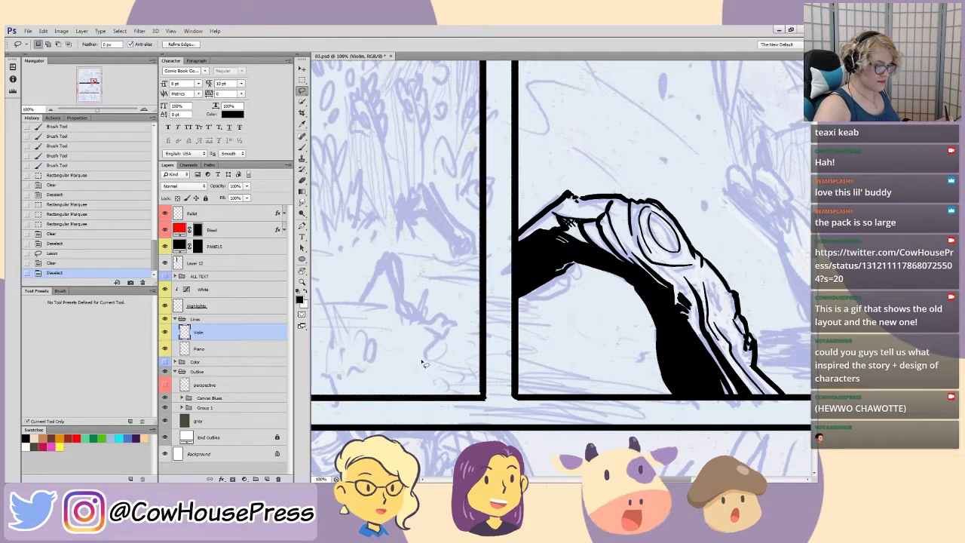
- Examine the inked root up close and against the full page layout
{"action": "key", "text": "b"}
{"action": "mouse_move", "coordinate": [549, 324]}
{"action": "left_mouse_down"}
{"action": "mouse_move", "coordinate": [435, 287]}
{"action": "mouse_move", "coordinate": [409, 264]}
{"action": "left_mouse_up"}
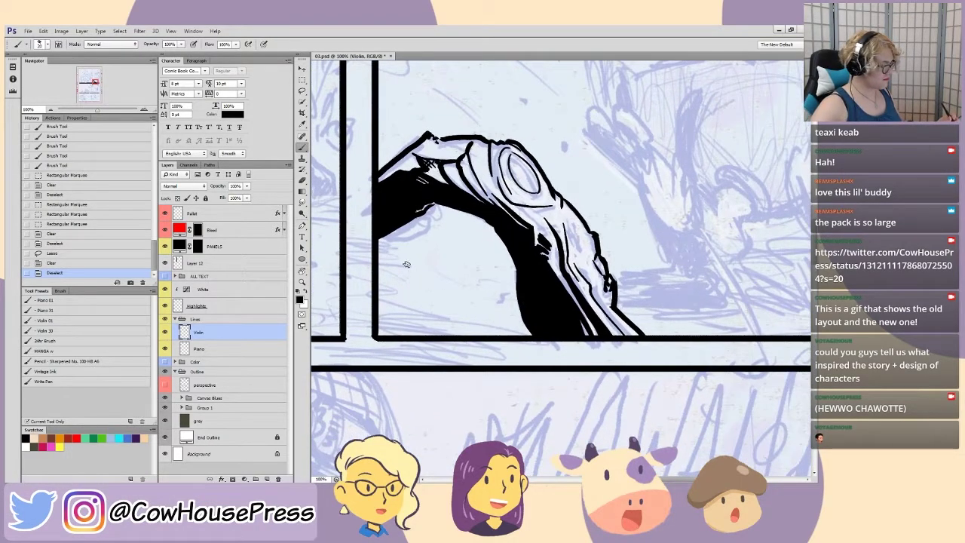
{"action": "scroll", "coordinate": [426, 246], "scroll_direction": "up", "scroll_amount": 2}
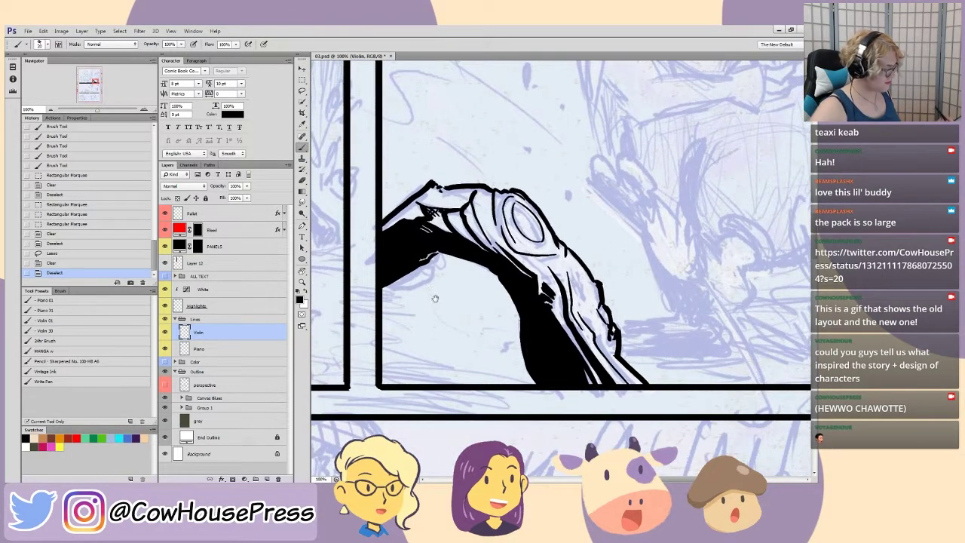
{"action": "key", "text": "ctrl+minus"}
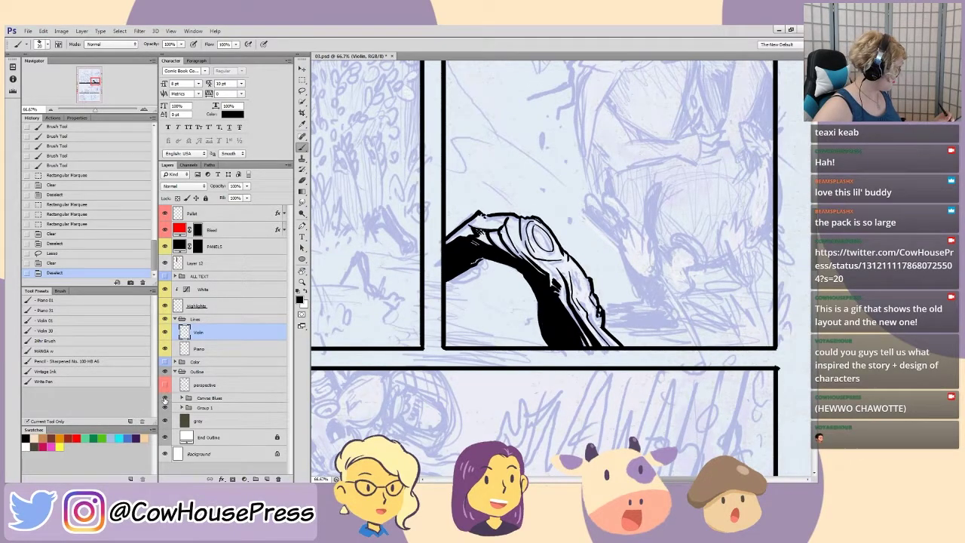
{"action": "left_click", "coordinate": [164, 372]}
{"action": "key", "text": "ctrl+0"}
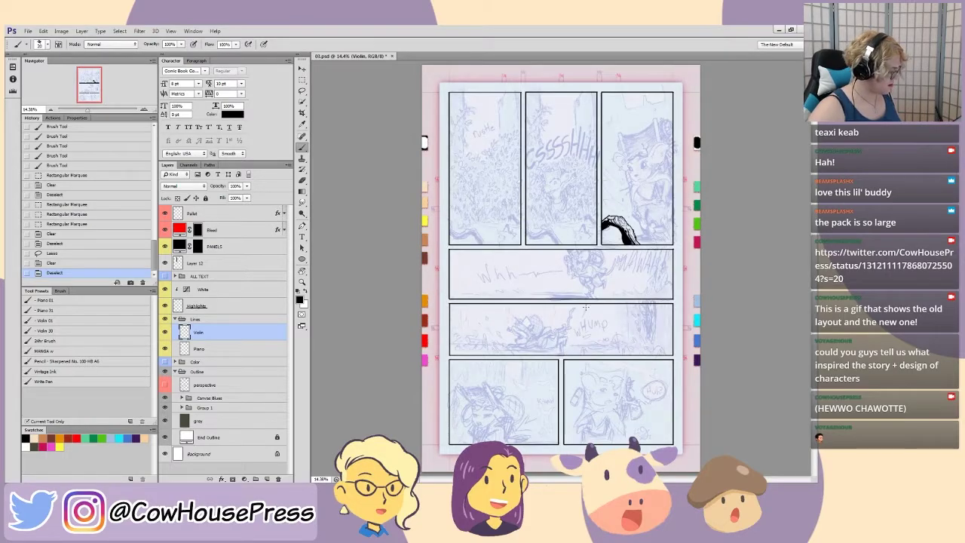
{"action": "key", "text": "ctrl+plus"}
{"action": "key", "text": "ctrl+plus"}
{"action": "key", "text": "ctrl+plus"}
{"action": "left_click_drag", "start_coordinate": [582, 229], "coordinate": [372, 383]}
{"action": "scroll", "coordinate": [441, 345], "scroll_direction": "up", "scroll_amount": 2}
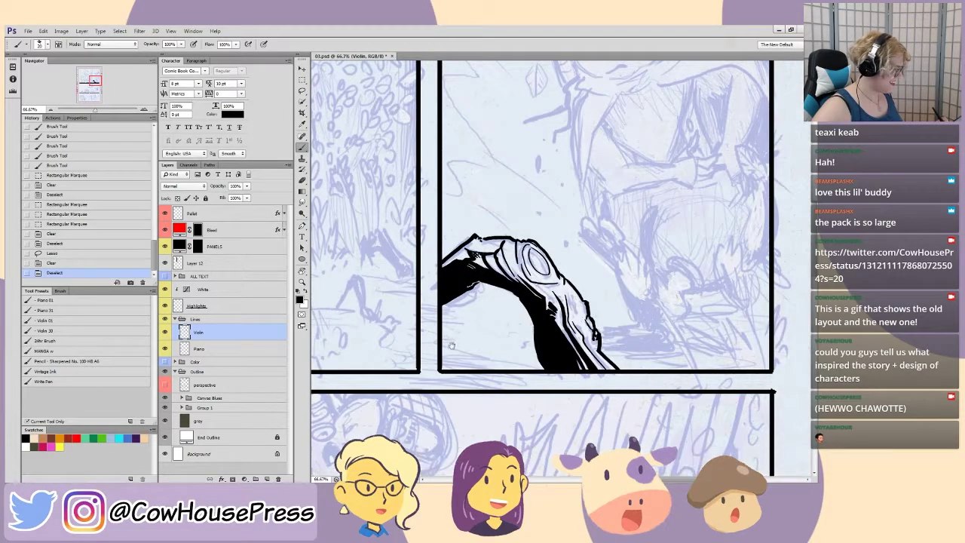
{"action": "left_click_drag", "start_coordinate": [485, 225], "coordinate": [569, 277]}
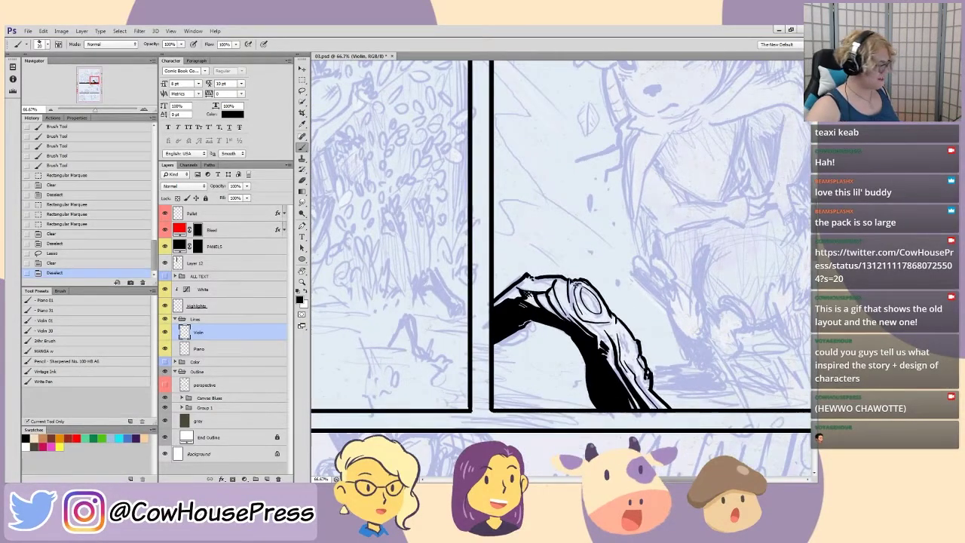
- Ink the curved upper lid and spiky lashes of the character's larger eye in the third top-row panel
{"action": "key", "text": "ctrl+plus"}
{"action": "left_click_drag", "start_coordinate": [615, 188], "coordinate": [442, 435]}
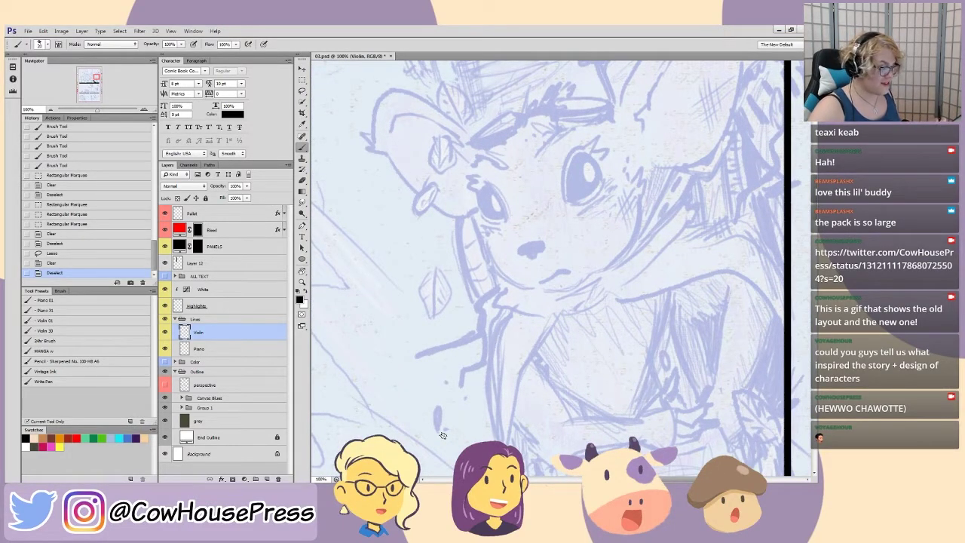
{"action": "left_click_drag", "start_coordinate": [524, 181], "coordinate": [466, 275]}
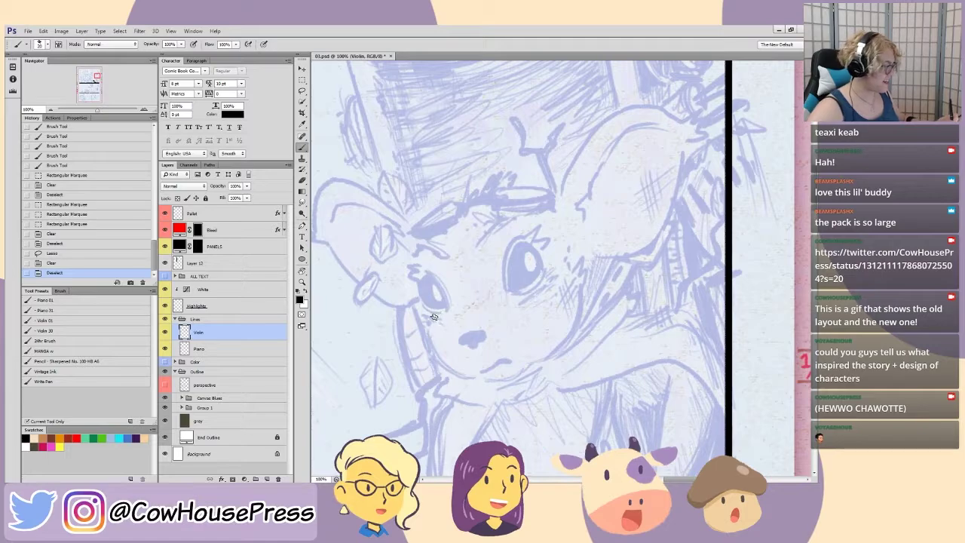
{"action": "key", "text": "ctrl+plus"}
{"action": "mouse_move", "coordinate": [442, 321]}
{"action": "left_mouse_down"}
{"action": "mouse_move", "coordinate": [465, 334]}
{"action": "mouse_move", "coordinate": [476, 314]}
{"action": "mouse_move", "coordinate": [499, 306]}
{"action": "mouse_move", "coordinate": [502, 234]}
{"action": "mouse_move", "coordinate": [524, 204]}
{"action": "mouse_move", "coordinate": [539, 205]}
{"action": "mouse_move", "coordinate": [571, 176]}
{"action": "mouse_move", "coordinate": [557, 210]}
{"action": "mouse_move", "coordinate": [599, 201]}
{"action": "left_mouse_up"}
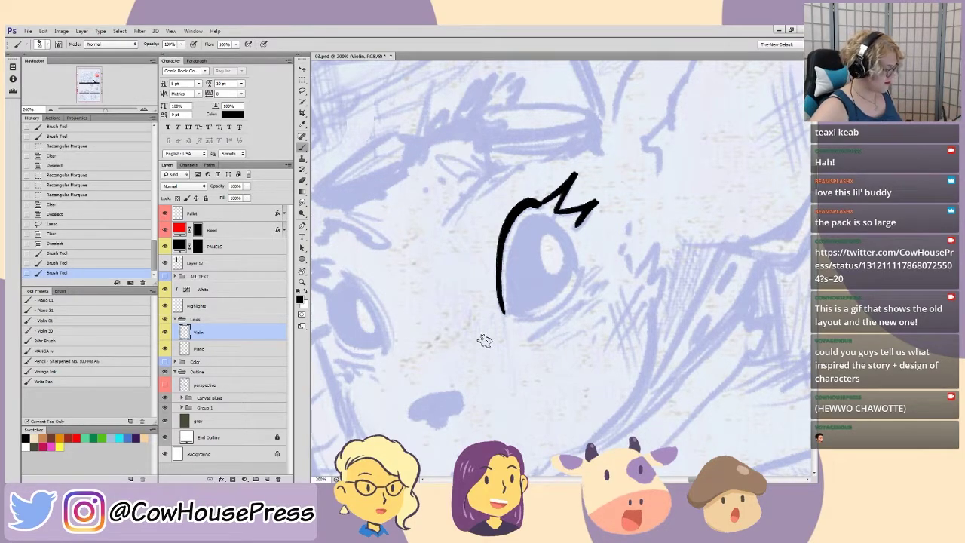
{"action": "left_click_drag", "start_coordinate": [474, 344], "coordinate": [465, 296]}
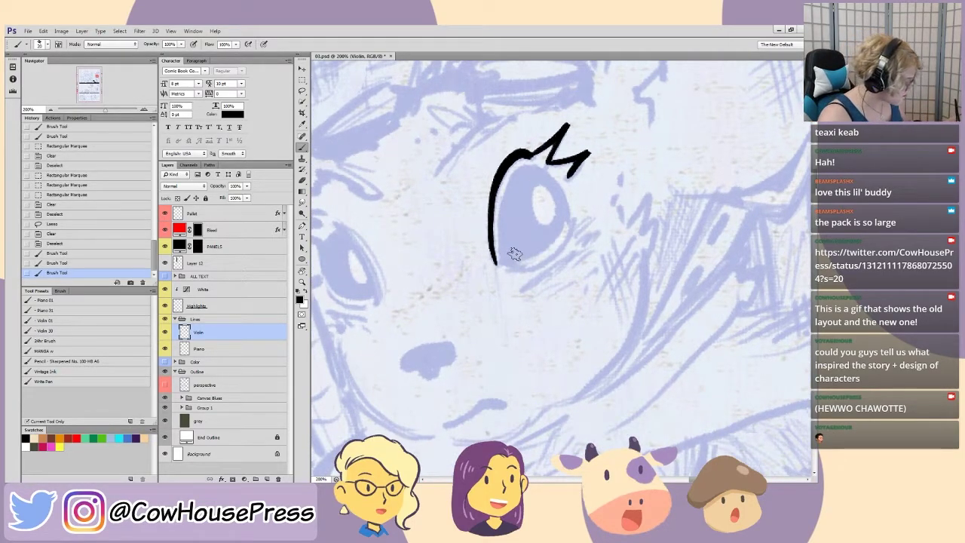
- Outline the iris and fill it black around an oval highlight, adding the lower lid line and small outer-corner lashes
{"action": "mouse_move", "coordinate": [499, 256]}
{"action": "left_mouse_down"}
{"action": "mouse_move", "coordinate": [504, 199]}
{"action": "mouse_move", "coordinate": [536, 161]}
{"action": "left_mouse_up"}
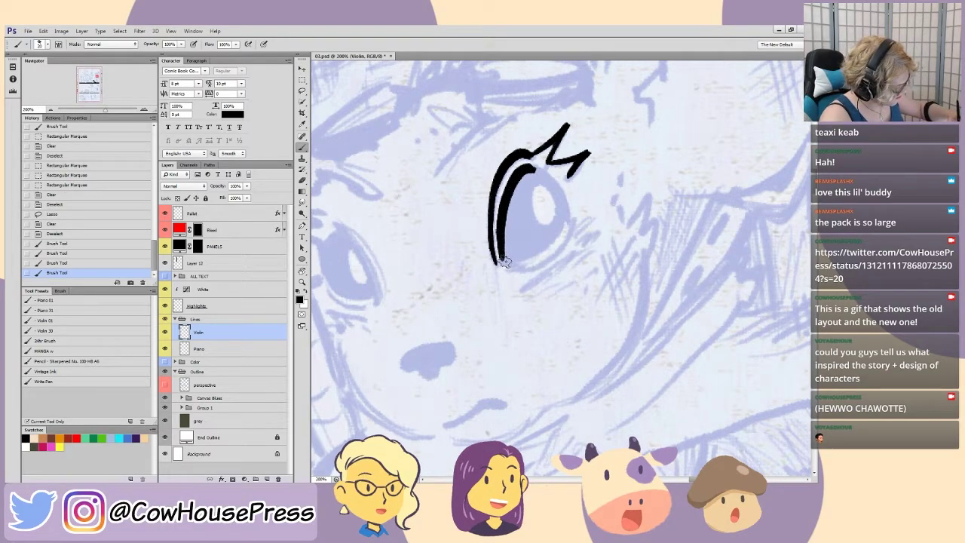
{"action": "mouse_move", "coordinate": [509, 260]}
{"action": "left_mouse_down"}
{"action": "mouse_move", "coordinate": [552, 239]}
{"action": "mouse_move", "coordinate": [564, 204]}
{"action": "mouse_move", "coordinate": [529, 167]}
{"action": "mouse_move", "coordinate": [566, 216]}
{"action": "left_mouse_up"}
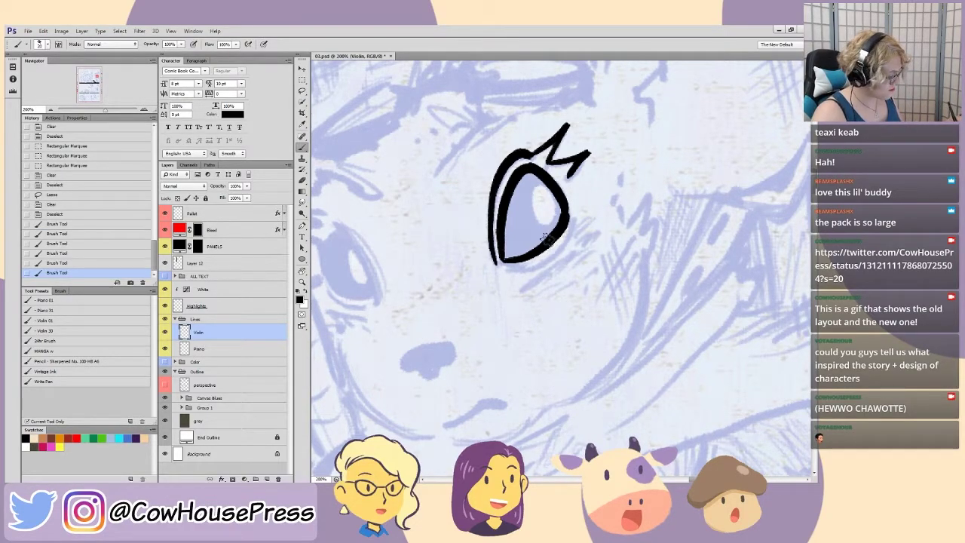
{"action": "key", "text": "ctrl+z"}
{"action": "mouse_move", "coordinate": [562, 219]}
{"action": "left_mouse_down"}
{"action": "mouse_move", "coordinate": [547, 179]}
{"action": "mouse_move", "coordinate": [520, 166]}
{"action": "left_mouse_up"}
{"action": "mouse_move", "coordinate": [549, 227]}
{"action": "left_mouse_down"}
{"action": "mouse_move", "coordinate": [522, 204]}
{"action": "mouse_move", "coordinate": [530, 177]}
{"action": "mouse_move", "coordinate": [553, 189]}
{"action": "mouse_move", "coordinate": [546, 231]}
{"action": "left_mouse_up"}
{"action": "mouse_move", "coordinate": [528, 192]}
{"action": "left_mouse_down"}
{"action": "mouse_move", "coordinate": [543, 227]}
{"action": "mouse_move", "coordinate": [556, 199]}
{"action": "mouse_move", "coordinate": [543, 230]}
{"action": "mouse_move", "coordinate": [559, 219]}
{"action": "mouse_move", "coordinate": [547, 181]}
{"action": "mouse_move", "coordinate": [560, 208]}
{"action": "mouse_move", "coordinate": [517, 175]}
{"action": "mouse_move", "coordinate": [519, 230]}
{"action": "mouse_move", "coordinate": [521, 219]}
{"action": "mouse_move", "coordinate": [532, 238]}
{"action": "mouse_move", "coordinate": [548, 234]}
{"action": "mouse_move", "coordinate": [526, 240]}
{"action": "mouse_move", "coordinate": [551, 227]}
{"action": "mouse_move", "coordinate": [513, 233]}
{"action": "mouse_move", "coordinate": [554, 227]}
{"action": "mouse_move", "coordinate": [514, 232]}
{"action": "mouse_move", "coordinate": [518, 251]}
{"action": "mouse_move", "coordinate": [534, 242]}
{"action": "mouse_move", "coordinate": [508, 255]}
{"action": "mouse_move", "coordinate": [530, 245]}
{"action": "mouse_move", "coordinate": [500, 248]}
{"action": "mouse_move", "coordinate": [504, 257]}
{"action": "mouse_move", "coordinate": [504, 230]}
{"action": "mouse_move", "coordinate": [508, 255]}
{"action": "mouse_move", "coordinate": [509, 239]}
{"action": "mouse_move", "coordinate": [522, 242]}
{"action": "mouse_move", "coordinate": [504, 257]}
{"action": "mouse_move", "coordinate": [507, 220]}
{"action": "mouse_move", "coordinate": [530, 173]}
{"action": "mouse_move", "coordinate": [500, 246]}
{"action": "mouse_move", "coordinate": [523, 270]}
{"action": "mouse_move", "coordinate": [558, 248]}
{"action": "mouse_move", "coordinate": [573, 218]}
{"action": "mouse_move", "coordinate": [572, 235]}
{"action": "mouse_move", "coordinate": [598, 232]}
{"action": "left_mouse_up"}
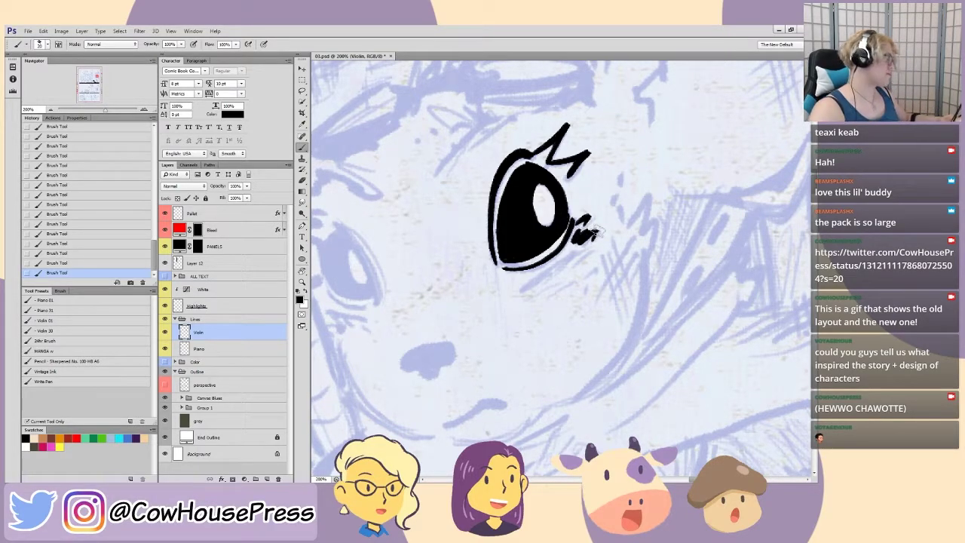
- Ink short fur flecks and crosshatching on the cheek below and beside the eye
{"action": "mouse_move", "coordinate": [520, 291]}
{"action": "left_mouse_down"}
{"action": "mouse_move", "coordinate": [569, 261]}
{"action": "mouse_move", "coordinate": [581, 262]}
{"action": "mouse_move", "coordinate": [588, 291]}
{"action": "left_mouse_up"}
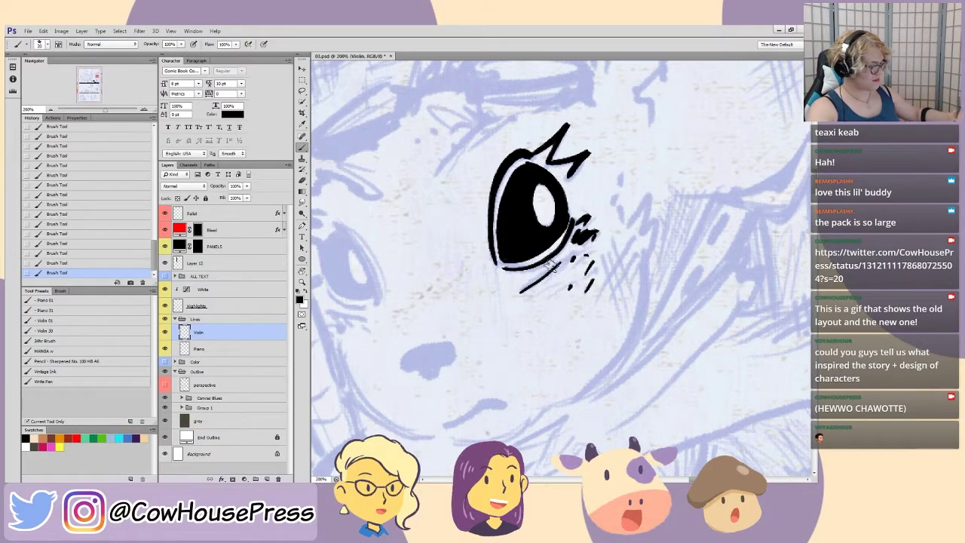
{"action": "left_click_drag", "start_coordinate": [434, 336], "coordinate": [378, 327]}
{"action": "mouse_move", "coordinate": [565, 321]}
{"action": "left_mouse_down"}
{"action": "mouse_move", "coordinate": [545, 231]}
{"action": "mouse_move", "coordinate": [554, 240]}
{"action": "left_mouse_up"}
{"action": "left_click_drag", "start_coordinate": [570, 276], "coordinate": [561, 243]}
{"action": "mouse_move", "coordinate": [542, 286]}
{"action": "left_mouse_down"}
{"action": "mouse_move", "coordinate": [579, 214]}
{"action": "mouse_move", "coordinate": [566, 253]}
{"action": "mouse_move", "coordinate": [577, 235]}
{"action": "left_mouse_up"}
{"action": "left_click_drag", "start_coordinate": [561, 277], "coordinate": [588, 246]}
- Ink the thick curved cheek contour up to jagged fur tufts, with small flecks beside them
{"action": "mouse_move", "coordinate": [485, 340]}
{"action": "left_mouse_down"}
{"action": "mouse_move", "coordinate": [526, 330]}
{"action": "mouse_move", "coordinate": [506, 348]}
{"action": "left_mouse_up"}
{"action": "mouse_move", "coordinate": [540, 396]}
{"action": "left_mouse_down"}
{"action": "mouse_move", "coordinate": [571, 375]}
{"action": "mouse_move", "coordinate": [603, 329]}
{"action": "mouse_move", "coordinate": [617, 190]}
{"action": "left_mouse_up"}
{"action": "left_click_drag", "start_coordinate": [603, 223], "coordinate": [624, 198]}
{"action": "mouse_move", "coordinate": [602, 239]}
{"action": "left_mouse_down"}
{"action": "mouse_move", "coordinate": [625, 220]}
{"action": "mouse_move", "coordinate": [609, 249]}
{"action": "left_mouse_up"}
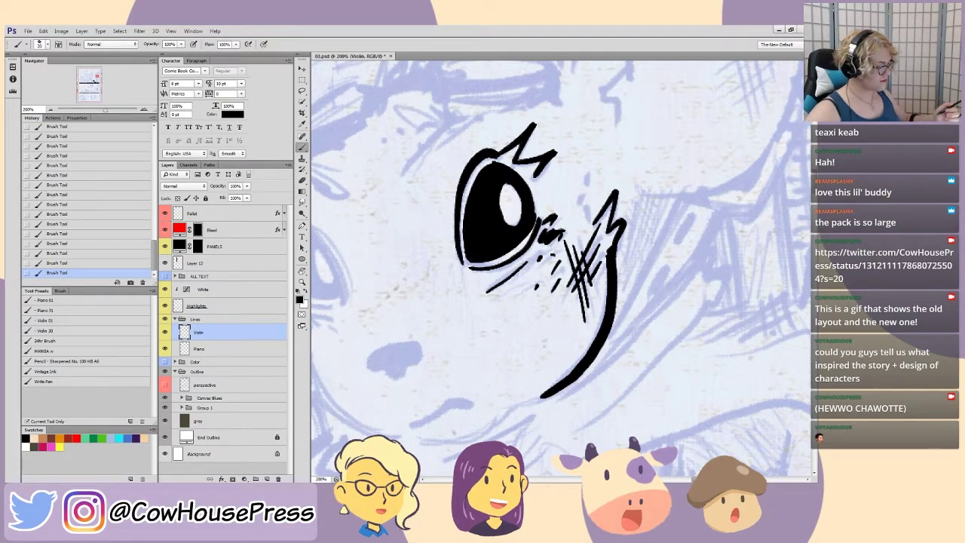
{"action": "mouse_move", "coordinate": [575, 185]}
{"action": "left_mouse_down"}
{"action": "mouse_move", "coordinate": [532, 238]}
{"action": "mouse_move", "coordinate": [545, 242]}
{"action": "mouse_move", "coordinate": [537, 264]}
{"action": "mouse_move", "coordinate": [549, 275]}
{"action": "left_mouse_up"}
- Ink the short bent mouth line and fill the nose solid black around its nostril notches
{"action": "mouse_move", "coordinate": [407, 394]}
{"action": "left_mouse_down"}
{"action": "mouse_move", "coordinate": [442, 284]}
{"action": "mouse_move", "coordinate": [518, 300]}
{"action": "mouse_move", "coordinate": [517, 288]}
{"action": "left_mouse_up"}
{"action": "mouse_move", "coordinate": [432, 371]}
{"action": "left_mouse_down"}
{"action": "mouse_move", "coordinate": [431, 345]}
{"action": "mouse_move", "coordinate": [495, 339]}
{"action": "mouse_move", "coordinate": [534, 325]}
{"action": "left_mouse_up"}
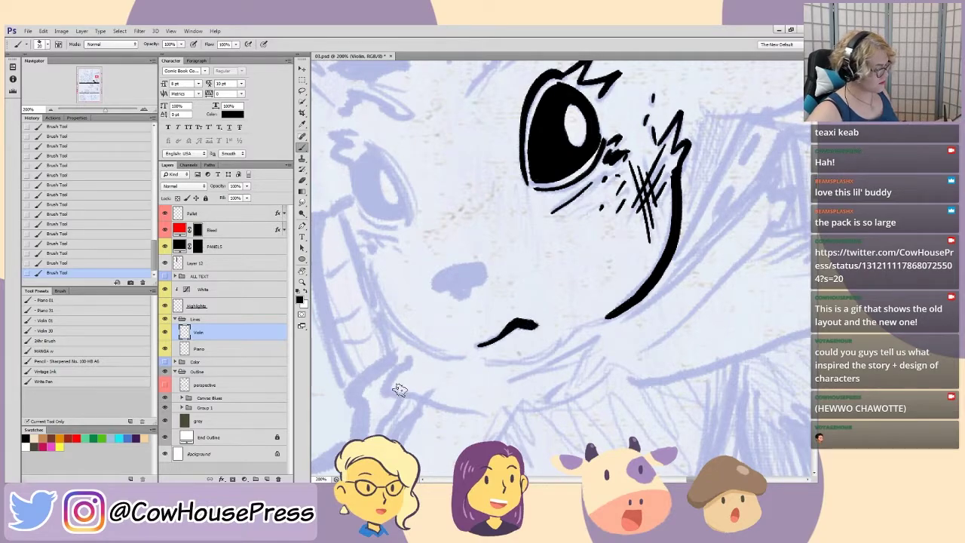
{"action": "left_click_drag", "start_coordinate": [419, 333], "coordinate": [443, 327]}
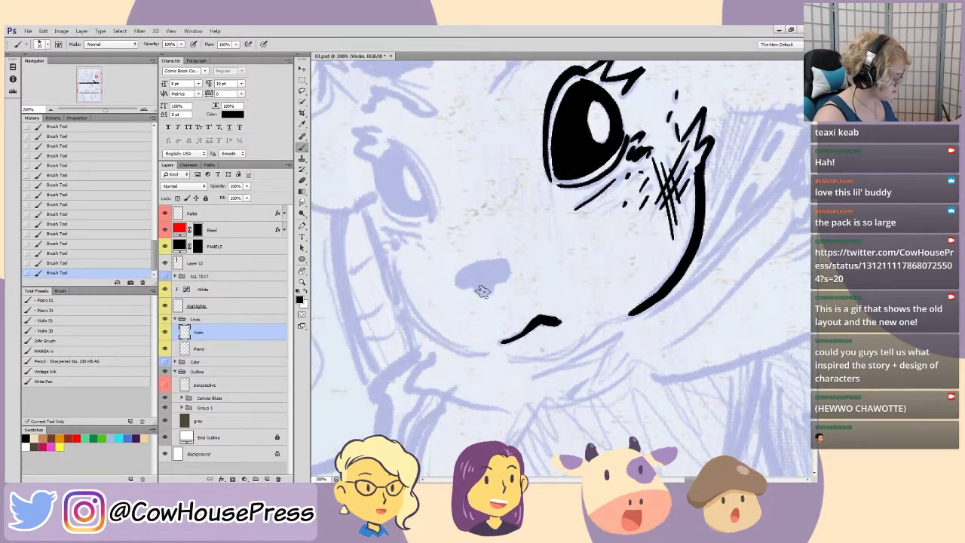
{"action": "mouse_move", "coordinate": [482, 286]}
{"action": "left_mouse_down"}
{"action": "mouse_move", "coordinate": [471, 276]}
{"action": "mouse_move", "coordinate": [486, 292]}
{"action": "left_mouse_up"}
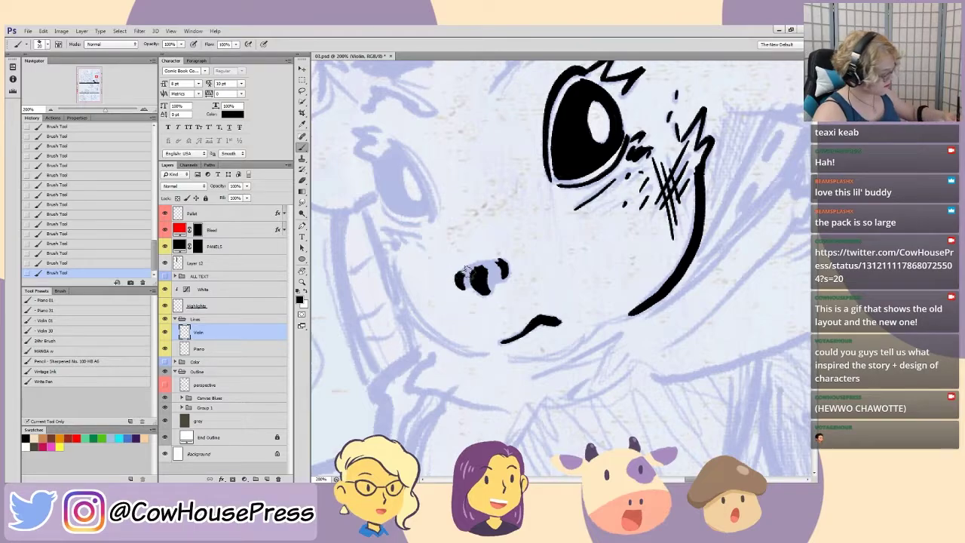
{"action": "left_click_drag", "start_coordinate": [469, 270], "coordinate": [492, 262]}
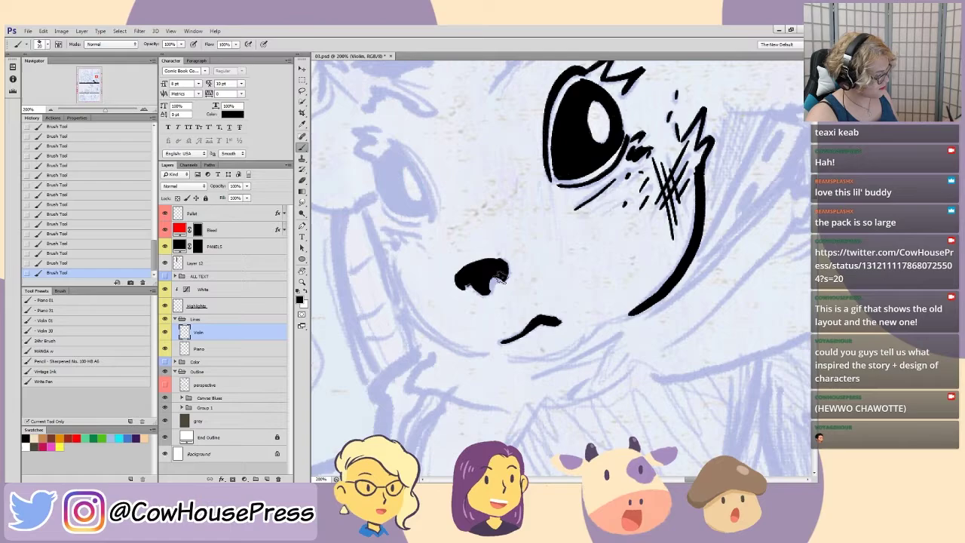
- Lasso a small area at the nose's lower edge, clear the ink inside it and deselect
{"action": "key", "text": "l"}
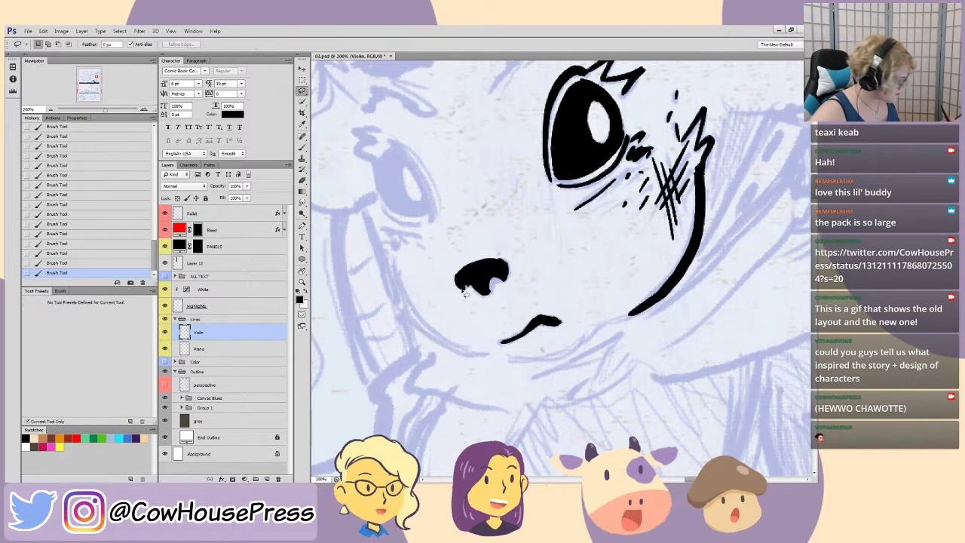
{"action": "left_click_drag", "start_coordinate": [479, 302], "coordinate": [474, 304]}
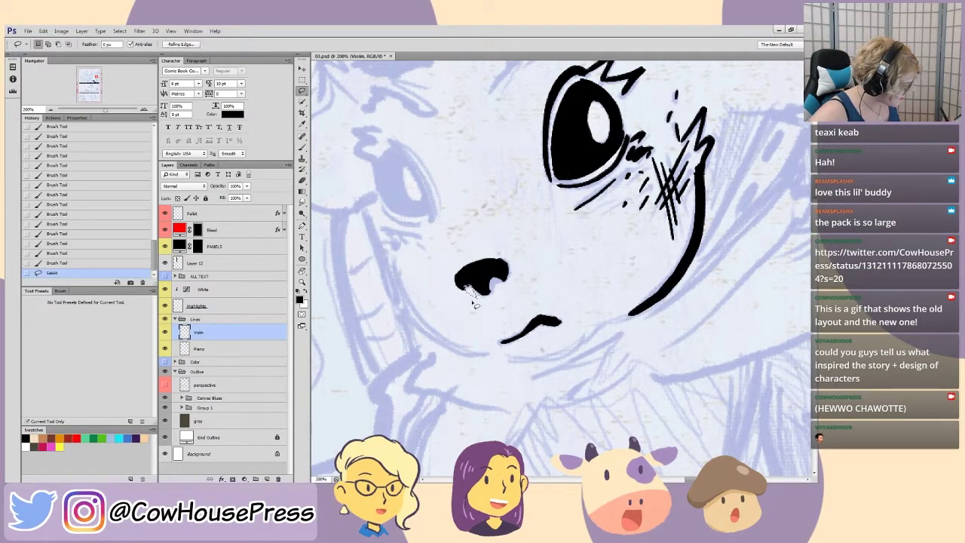
{"action": "key", "text": "Delete"}
{"action": "key", "text": "ctrl+d"}
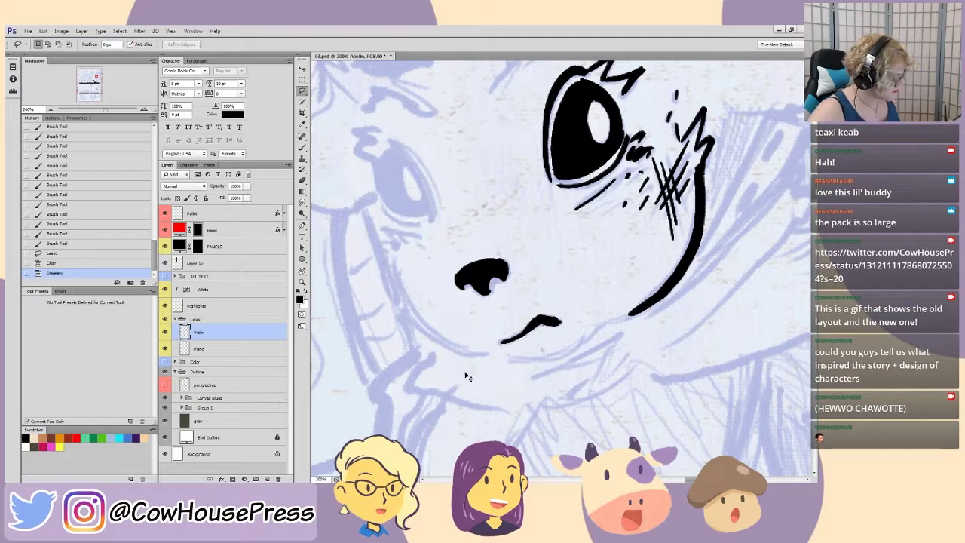
- Ink the curved chin line below the mouth, joining it to the lower end of the thick cheek contour
{"action": "left_click_drag", "start_coordinate": [465, 375], "coordinate": [444, 310]}
{"action": "key", "text": "ctrl+0"}
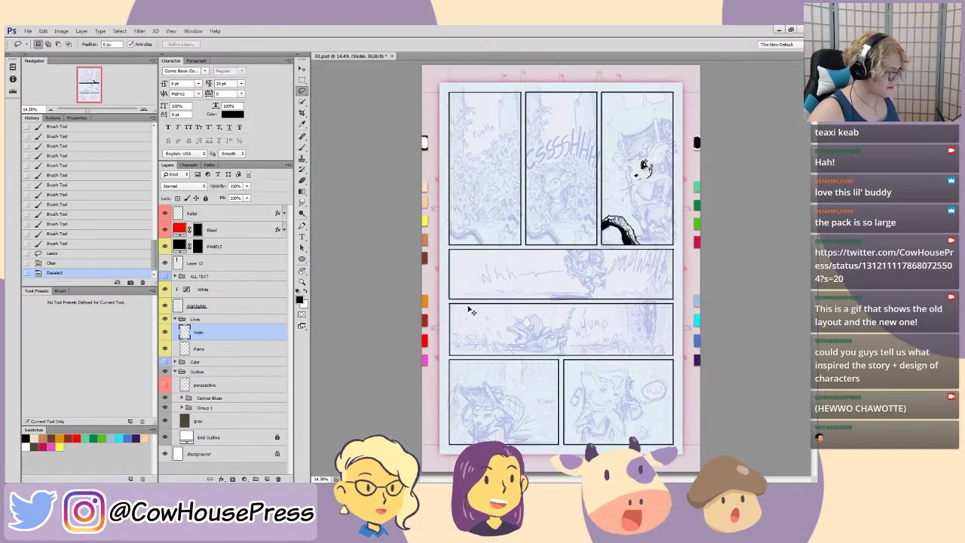
{"action": "key", "text": "ctrl+plus"}
{"action": "key", "text": "ctrl+plus"}
{"action": "key", "text": "ctrl+plus"}
{"action": "left_click_drag", "start_coordinate": [699, 113], "coordinate": [409, 334]}
{"action": "key", "text": "ctrl+plus"}
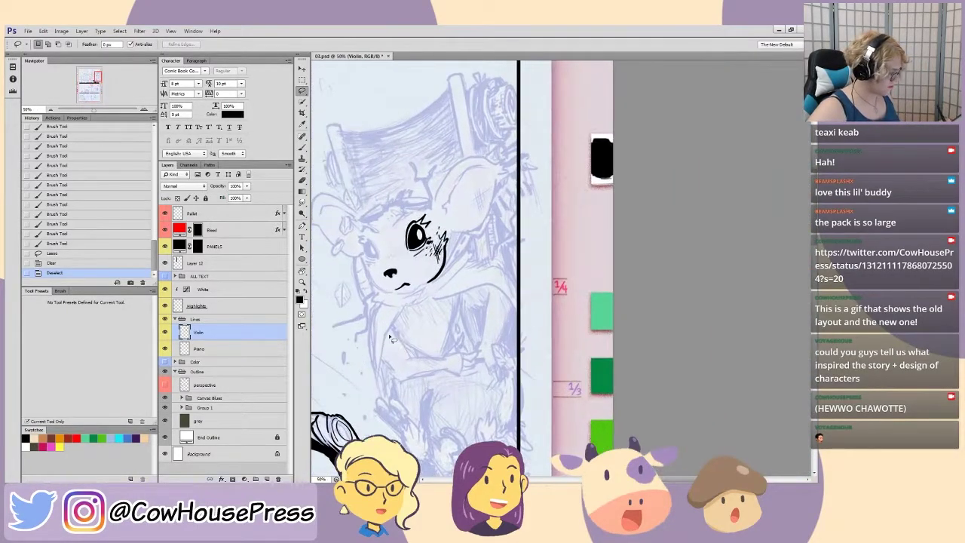
{"action": "scroll", "coordinate": [392, 341], "scroll_direction": "up", "scroll_amount": 2}
{"action": "key", "text": "b"}
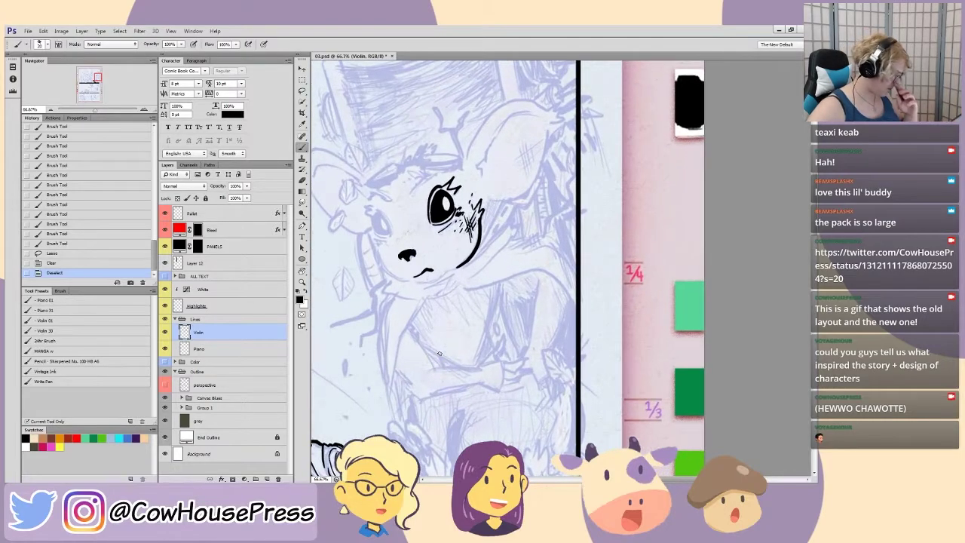
{"action": "scroll", "coordinate": [501, 255], "scroll_direction": "up", "scroll_amount": 3}
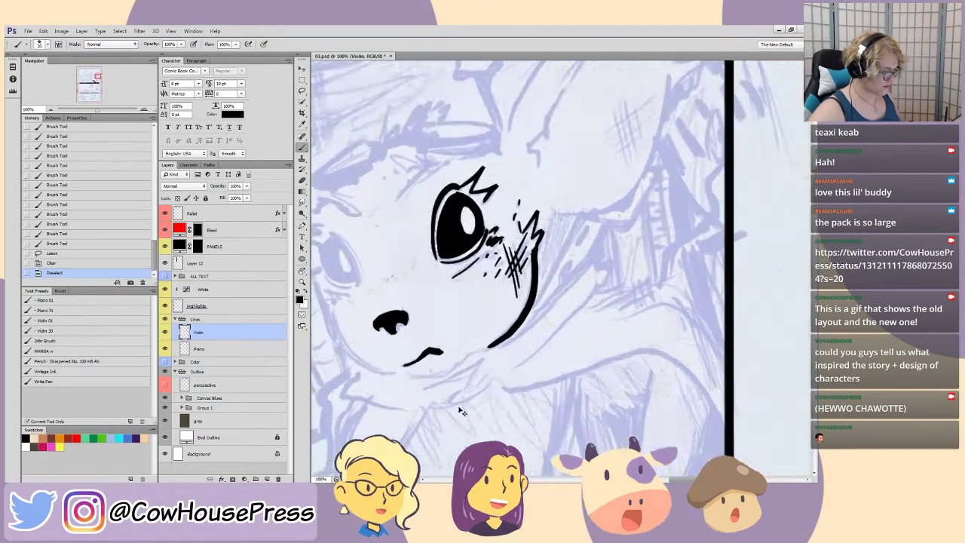
{"action": "left_click_drag", "start_coordinate": [392, 374], "coordinate": [537, 303]}
{"action": "left_click_drag", "start_coordinate": [414, 362], "coordinate": [444, 388]}
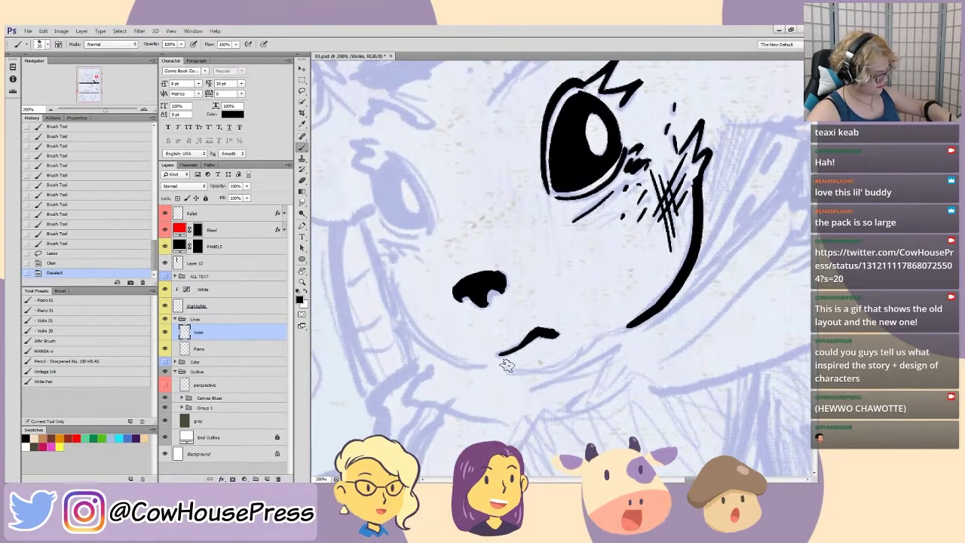
{"action": "mouse_move", "coordinate": [505, 370]}
{"action": "left_mouse_down"}
{"action": "mouse_move", "coordinate": [559, 369]}
{"action": "mouse_move", "coordinate": [603, 329]}
{"action": "mouse_move", "coordinate": [635, 321]}
{"action": "left_mouse_up"}
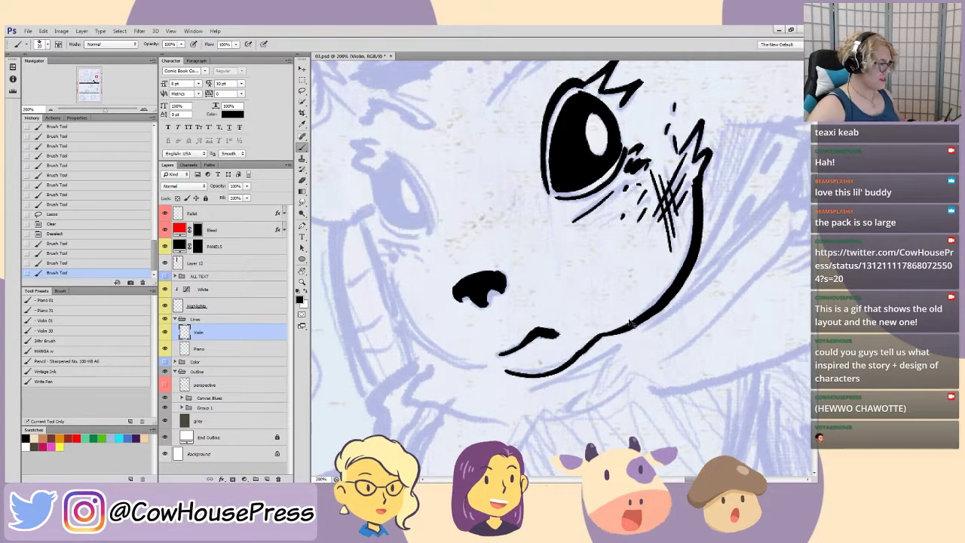
- Lasso the chin line below the mouth, nudge it slightly, deselect and brush over the gap where it meets the cheek contour
{"action": "key", "text": "ctrl+minus"}
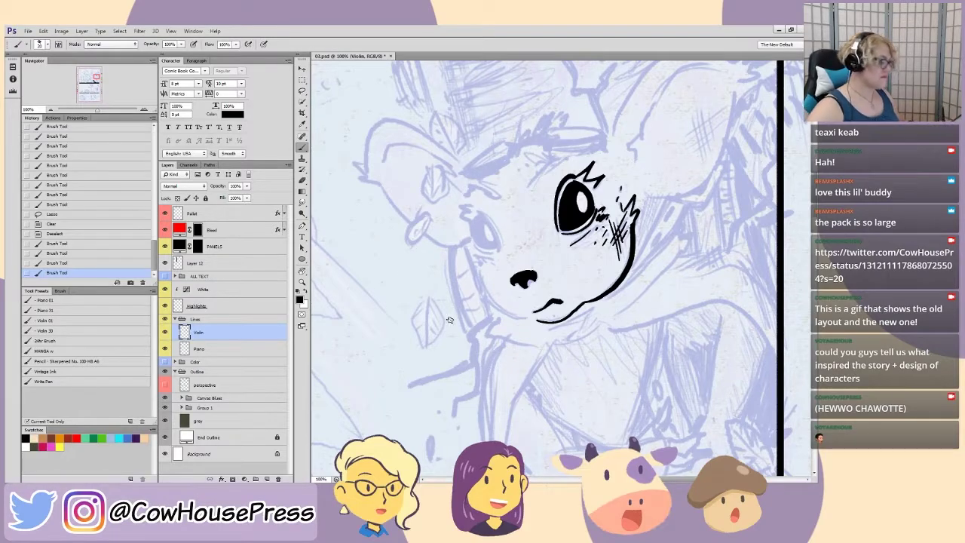
{"action": "key", "text": "ctrl+plus"}
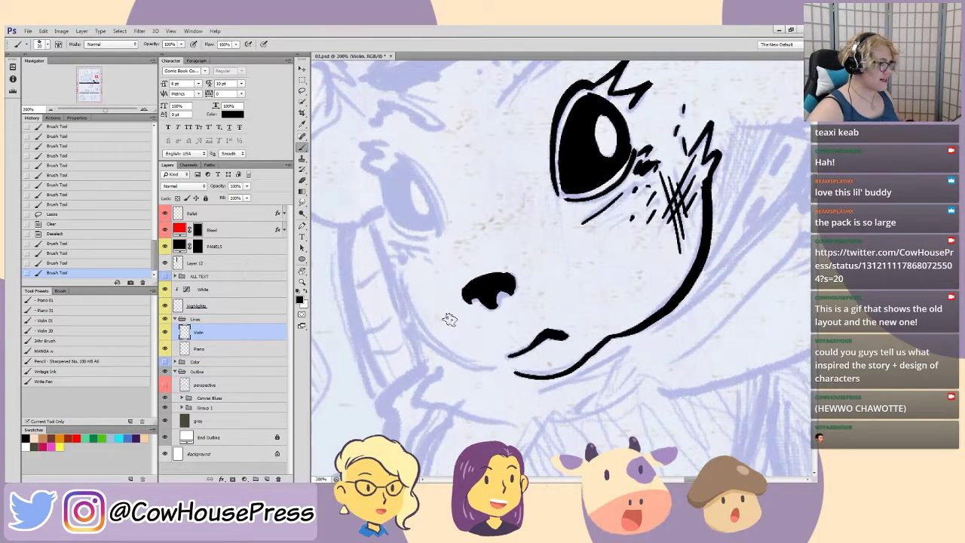
{"action": "left_click_drag", "start_coordinate": [406, 378], "coordinate": [375, 286]}
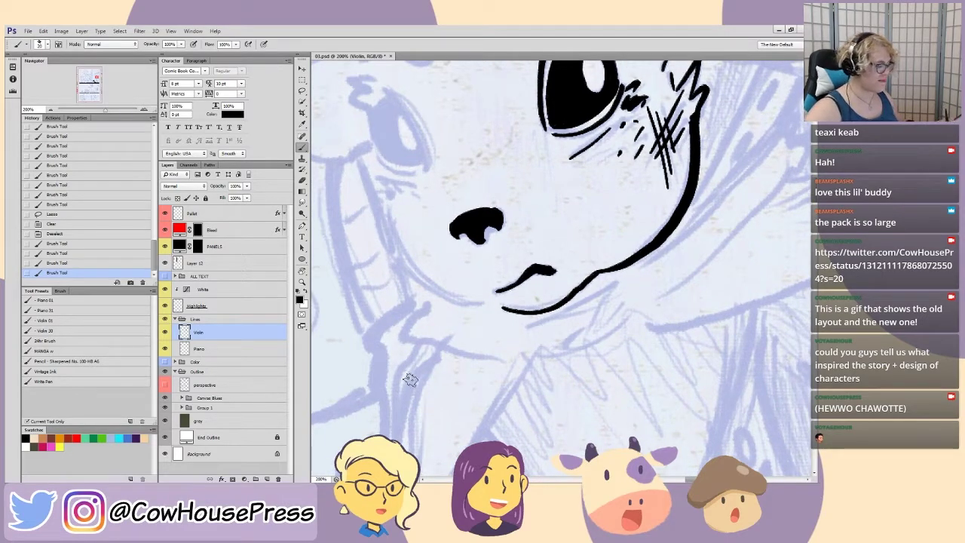
{"action": "key", "text": "l"}
{"action": "mouse_move", "coordinate": [535, 301]}
{"action": "left_mouse_down"}
{"action": "mouse_move", "coordinate": [570, 285]}
{"action": "mouse_move", "coordinate": [587, 345]}
{"action": "left_mouse_up"}
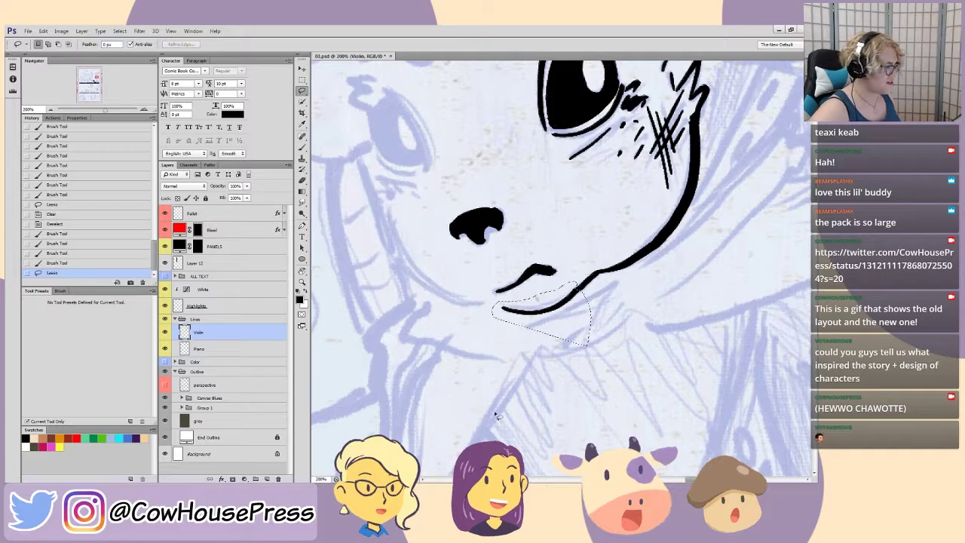
{"action": "key", "text": "ctrl+plus"}
{"action": "left_click_drag", "start_coordinate": [438, 348], "coordinate": [420, 308]}
{"action": "key", "text": "ctrl+plus"}
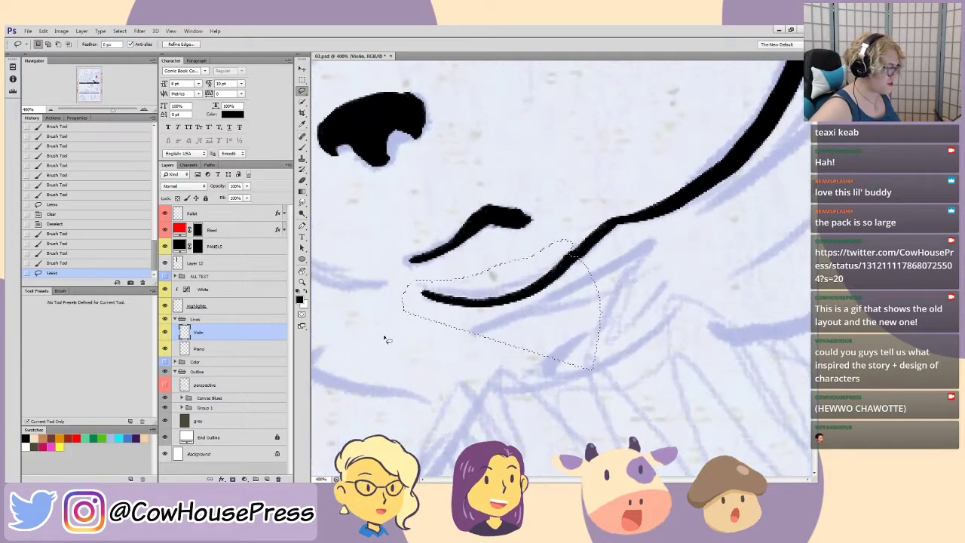
{"action": "key", "text": "Right"}
{"action": "key", "text": "ctrl+Right"}
{"action": "key", "text": "ctrl+Down"}
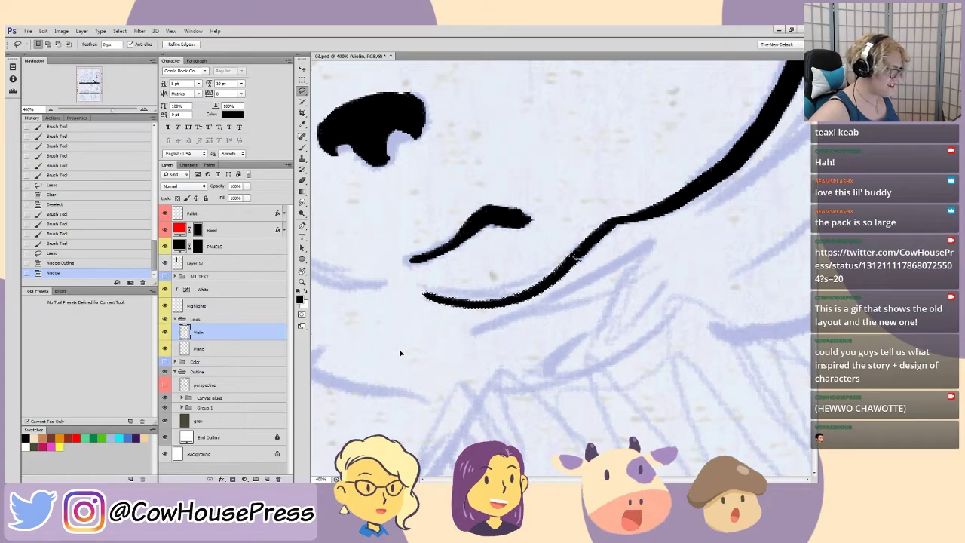
{"action": "key", "text": "ctrl+d"}
{"action": "key", "text": "b"}
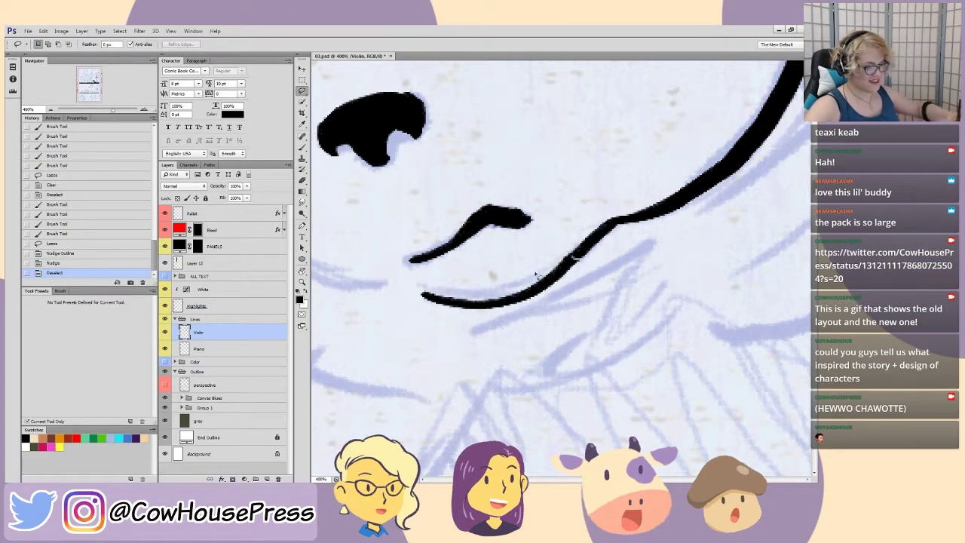
{"action": "mouse_move", "coordinate": [552, 272]}
{"action": "left_mouse_down"}
{"action": "mouse_move", "coordinate": [581, 251]}
{"action": "mouse_move", "coordinate": [553, 274]}
{"action": "left_mouse_up"}
- Ink the smaller eye's outline with a slanted inner edge, a parallel lid crease and a redrawn curved outer edge
{"action": "left_click_drag", "start_coordinate": [364, 351], "coordinate": [552, 424]}
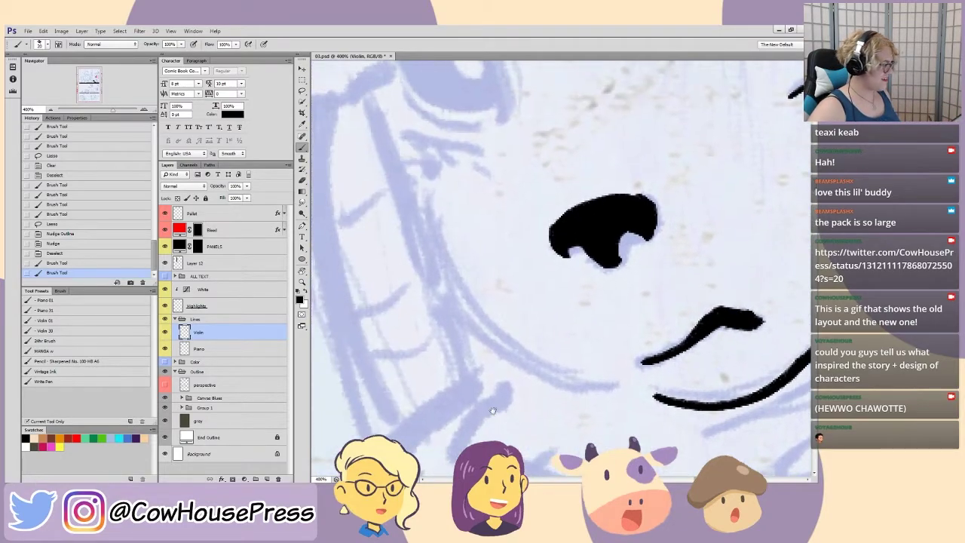
{"action": "key", "text": "ctrl+minus"}
{"action": "mouse_move", "coordinate": [477, 269]}
{"action": "left_mouse_down"}
{"action": "mouse_move", "coordinate": [395, 368]}
{"action": "mouse_move", "coordinate": [384, 303]}
{"action": "mouse_move", "coordinate": [457, 338]}
{"action": "mouse_move", "coordinate": [473, 428]}
{"action": "left_mouse_up"}
{"action": "left_click_drag", "start_coordinate": [408, 324], "coordinate": [393, 330]}
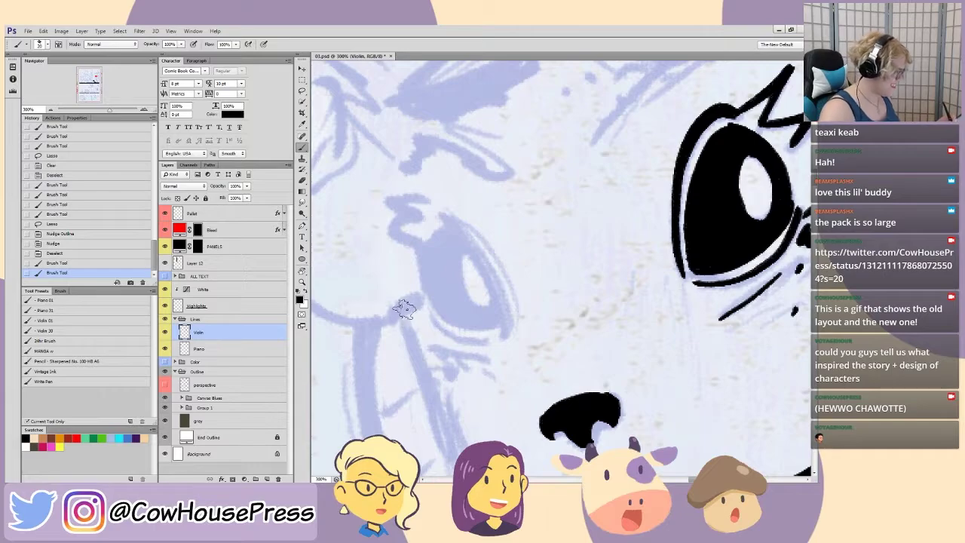
{"action": "mouse_move", "coordinate": [501, 334]}
{"action": "left_mouse_down"}
{"action": "mouse_move", "coordinate": [500, 307]}
{"action": "mouse_move", "coordinate": [473, 252]}
{"action": "mouse_move", "coordinate": [437, 215]}
{"action": "left_mouse_up"}
{"action": "left_click_drag", "start_coordinate": [514, 314], "coordinate": [462, 223]}
{"action": "mouse_move", "coordinate": [503, 326]}
{"action": "left_mouse_down"}
{"action": "mouse_move", "coordinate": [464, 326]}
{"action": "mouse_move", "coordinate": [438, 312]}
{"action": "mouse_move", "coordinate": [417, 282]}
{"action": "mouse_move", "coordinate": [420, 252]}
{"action": "mouse_move", "coordinate": [458, 226]}
{"action": "left_mouse_up"}
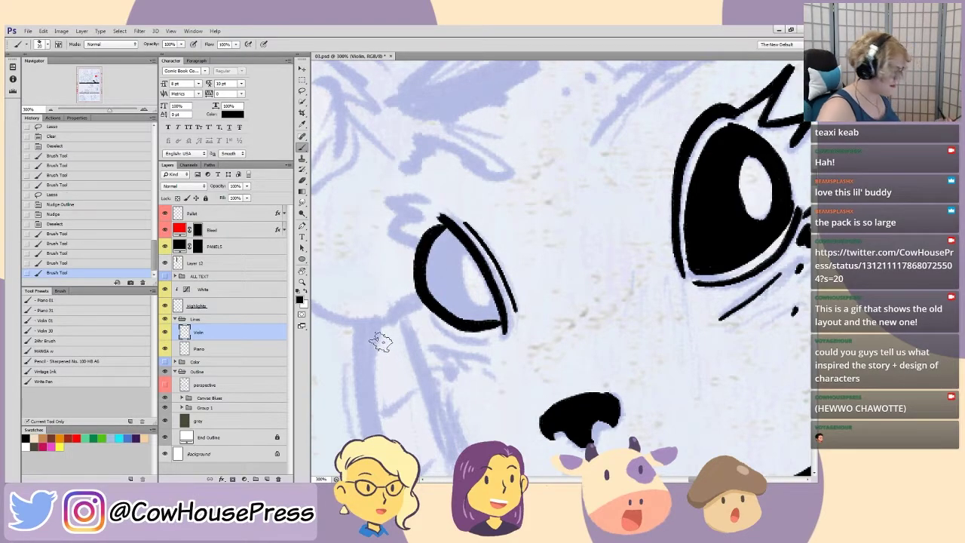
{"action": "key", "text": "ctrl+z"}
{"action": "mouse_move", "coordinate": [505, 324]}
{"action": "left_mouse_down"}
{"action": "mouse_move", "coordinate": [479, 331]}
{"action": "mouse_move", "coordinate": [445, 321]}
{"action": "mouse_move", "coordinate": [420, 277]}
{"action": "mouse_move", "coordinate": [454, 228]}
{"action": "left_mouse_up"}
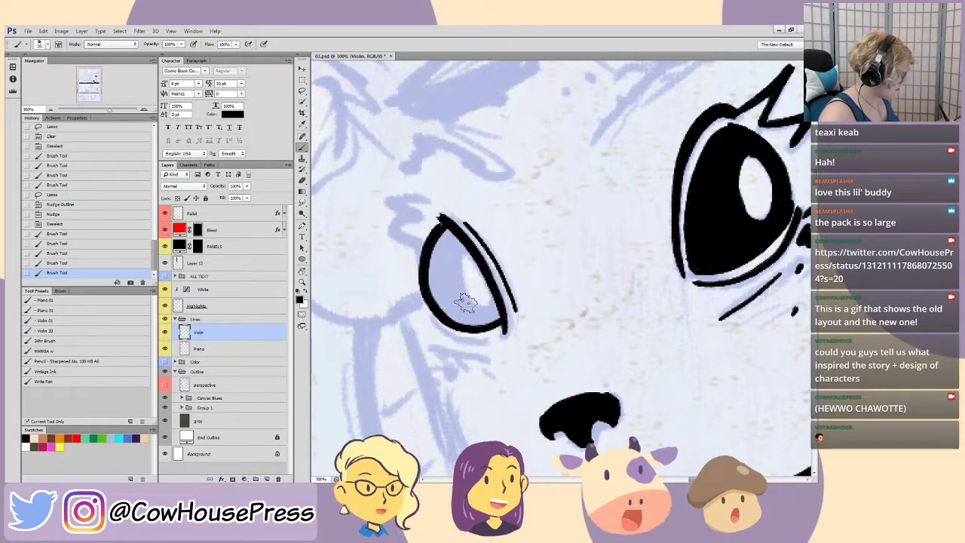
- Fill the smaller eye solid black around a narrow oval highlight
{"action": "mouse_move", "coordinate": [486, 300]}
{"action": "left_mouse_down"}
{"action": "mouse_move", "coordinate": [468, 300]}
{"action": "mouse_move", "coordinate": [464, 255]}
{"action": "left_mouse_up"}
{"action": "left_click_drag", "start_coordinate": [488, 302], "coordinate": [489, 284]}
{"action": "mouse_move", "coordinate": [490, 284]}
{"action": "left_mouse_down"}
{"action": "mouse_move", "coordinate": [493, 318]}
{"action": "mouse_move", "coordinate": [445, 306]}
{"action": "mouse_move", "coordinate": [434, 286]}
{"action": "mouse_move", "coordinate": [452, 316]}
{"action": "mouse_move", "coordinate": [436, 271]}
{"action": "mouse_move", "coordinate": [463, 305]}
{"action": "mouse_move", "coordinate": [448, 270]}
{"action": "mouse_move", "coordinate": [463, 307]}
{"action": "left_mouse_up"}
{"action": "mouse_move", "coordinate": [451, 260]}
{"action": "left_mouse_down"}
{"action": "mouse_move", "coordinate": [449, 234]}
{"action": "mouse_move", "coordinate": [451, 250]}
{"action": "mouse_move", "coordinate": [454, 242]}
{"action": "mouse_move", "coordinate": [467, 251]}
{"action": "mouse_move", "coordinate": [434, 274]}
{"action": "mouse_move", "coordinate": [445, 240]}
{"action": "mouse_move", "coordinate": [432, 271]}
{"action": "mouse_move", "coordinate": [444, 256]}
{"action": "mouse_move", "coordinate": [469, 251]}
{"action": "left_mouse_up"}
- Ink the spiky lashes at the smaller eye's upper outer corner
{"action": "left_click_drag", "start_coordinate": [421, 329], "coordinate": [471, 362]}
{"action": "mouse_move", "coordinate": [467, 241]}
{"action": "left_mouse_down"}
{"action": "mouse_move", "coordinate": [370, 213]}
{"action": "mouse_move", "coordinate": [388, 246]}
{"action": "left_mouse_up"}
{"action": "mouse_move", "coordinate": [453, 244]}
{"action": "left_mouse_down"}
{"action": "mouse_move", "coordinate": [404, 242]}
{"action": "mouse_move", "coordinate": [431, 253]}
{"action": "left_mouse_up"}
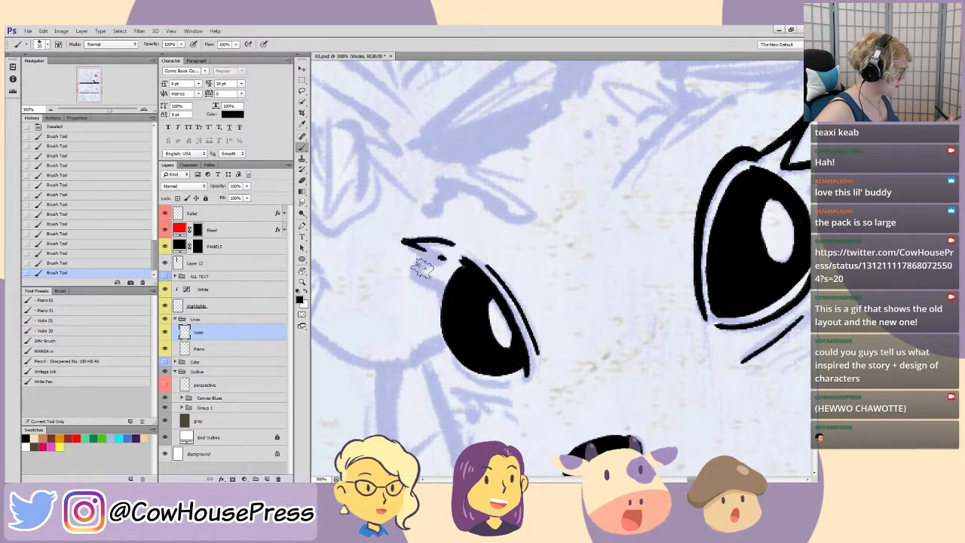
{"action": "mouse_move", "coordinate": [437, 282]}
{"action": "left_mouse_down"}
{"action": "mouse_move", "coordinate": [407, 267]}
{"action": "mouse_move", "coordinate": [443, 259]}
{"action": "left_mouse_up"}
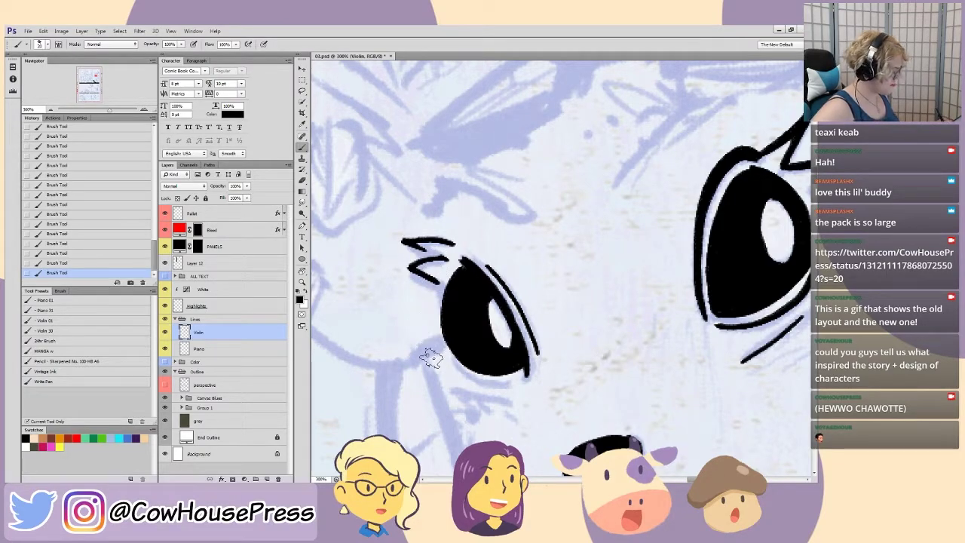
- Ink the lower lid line, a short crease and small fur flecks beneath the smaller eye
{"action": "key", "text": "ctrl+minus"}
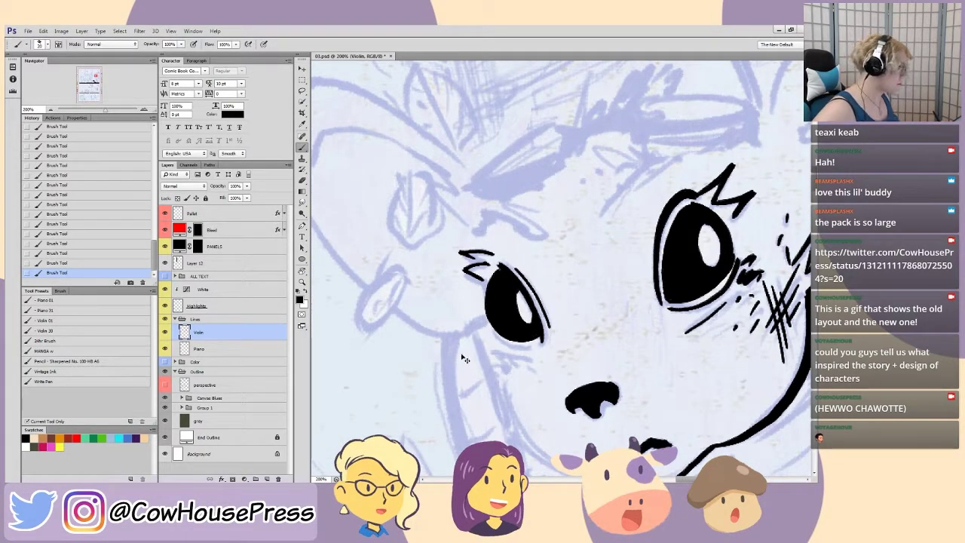
{"action": "key", "text": "ctrl+plus"}
{"action": "left_click_drag", "start_coordinate": [437, 377], "coordinate": [424, 302]}
{"action": "left_click_drag", "start_coordinate": [472, 339], "coordinate": [409, 347]}
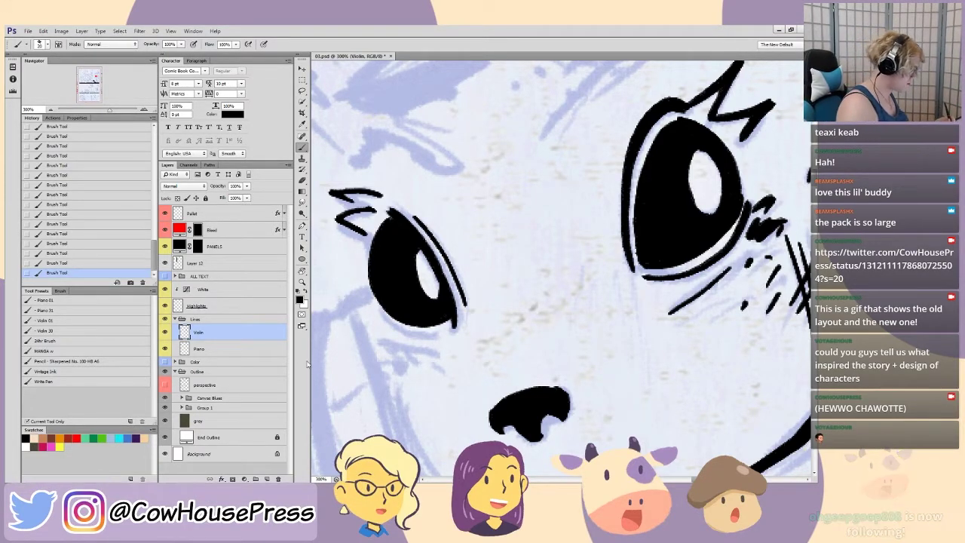
{"action": "left_click_drag", "start_coordinate": [356, 324], "coordinate": [427, 236]}
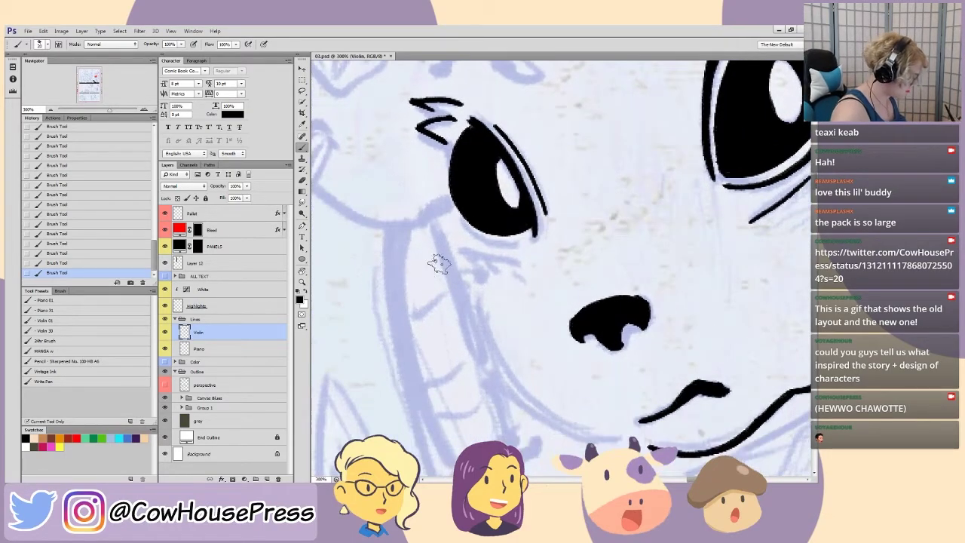
{"action": "mouse_move", "coordinate": [459, 224]}
{"action": "left_mouse_down"}
{"action": "mouse_move", "coordinate": [519, 242]}
{"action": "mouse_move", "coordinate": [452, 250]}
{"action": "mouse_move", "coordinate": [479, 266]}
{"action": "left_mouse_up"}
{"action": "left_click", "coordinate": [495, 267]}
{"action": "left_click", "coordinate": [519, 276]}
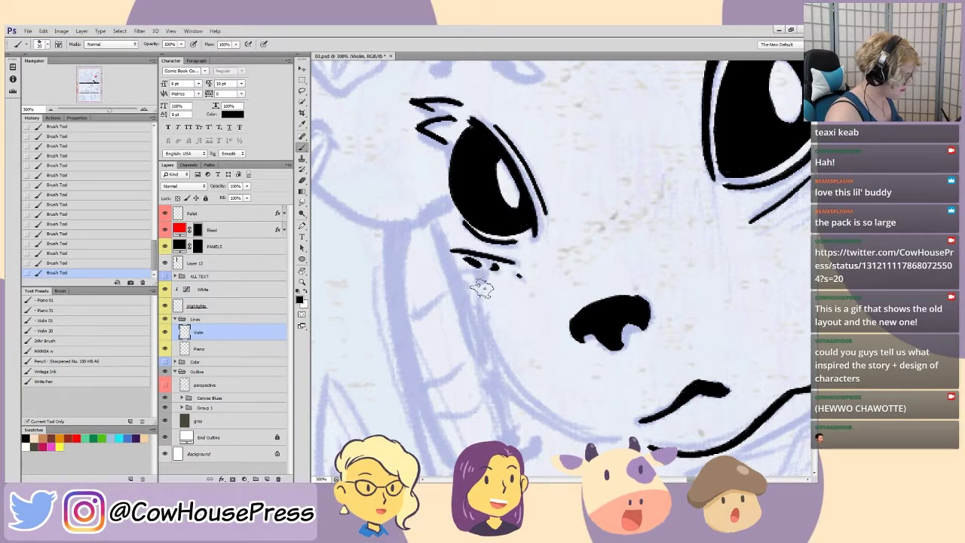
- Add denser fur flecks under the smaller eye and ink the curved face contour between them and the chin
{"action": "left_click_drag", "start_coordinate": [482, 285], "coordinate": [436, 261]}
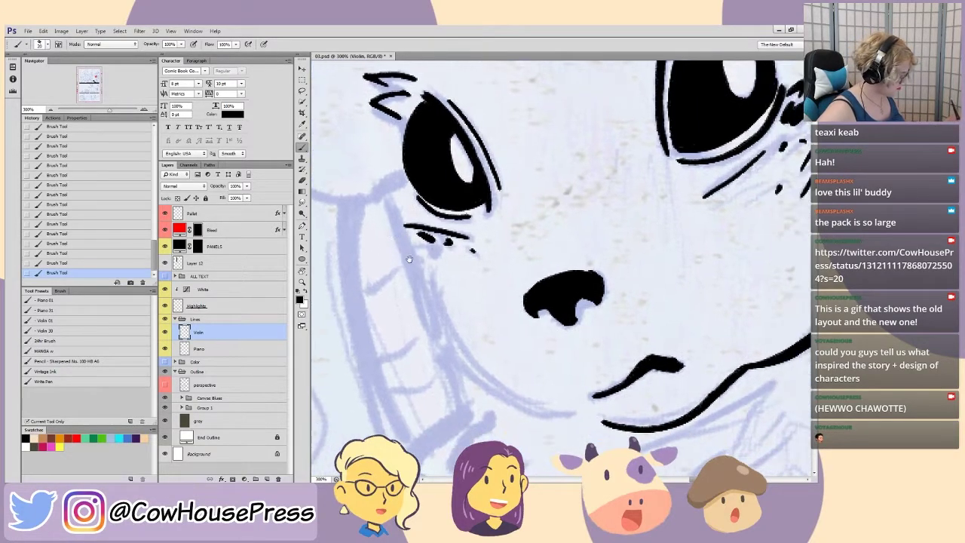
{"action": "left_click_drag", "start_coordinate": [432, 330], "coordinate": [420, 312]}
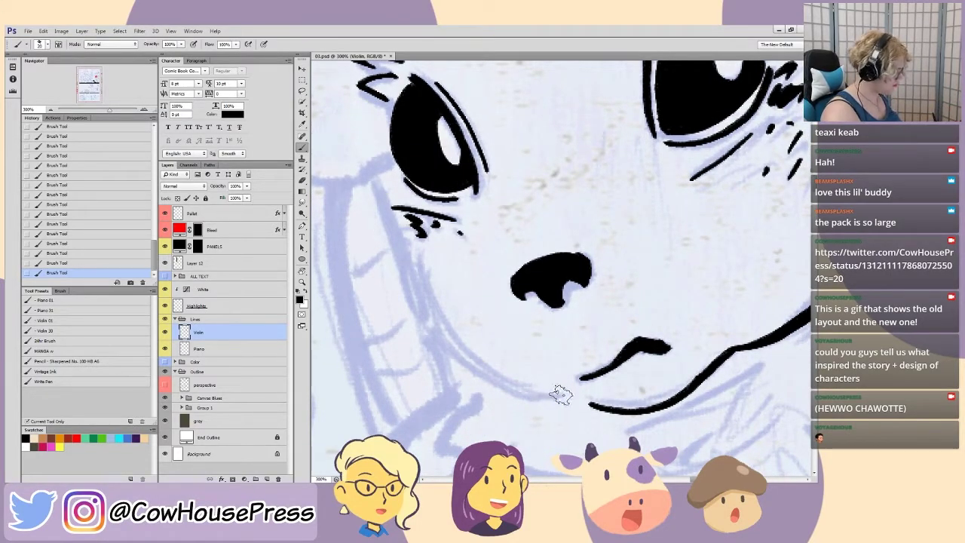
{"action": "mouse_move", "coordinate": [562, 394]}
{"action": "left_mouse_down"}
{"action": "mouse_move", "coordinate": [477, 371]}
{"action": "mouse_move", "coordinate": [418, 253]}
{"action": "left_mouse_up"}
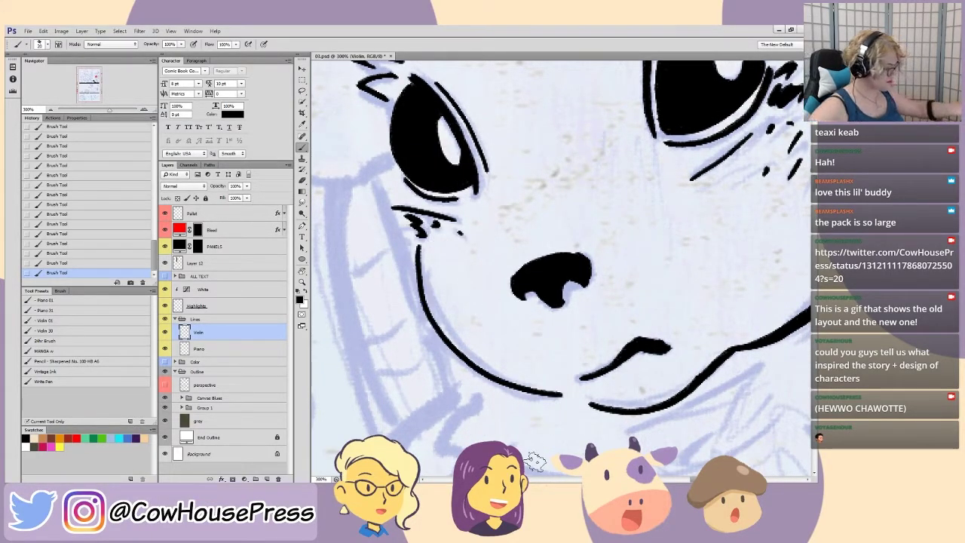
- Hide the Outline group to examine the inked face without the blue sketch
{"action": "key", "text": "ctrl+minus"}
{"action": "key", "text": "ctrl+minus"}
{"action": "key", "text": "ctrl+minus"}
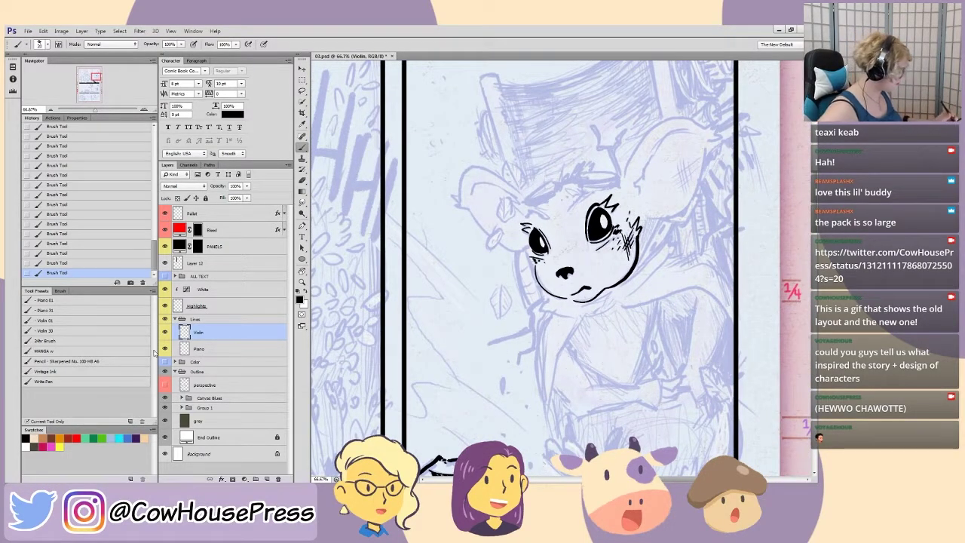
{"action": "left_click", "coordinate": [165, 373]}
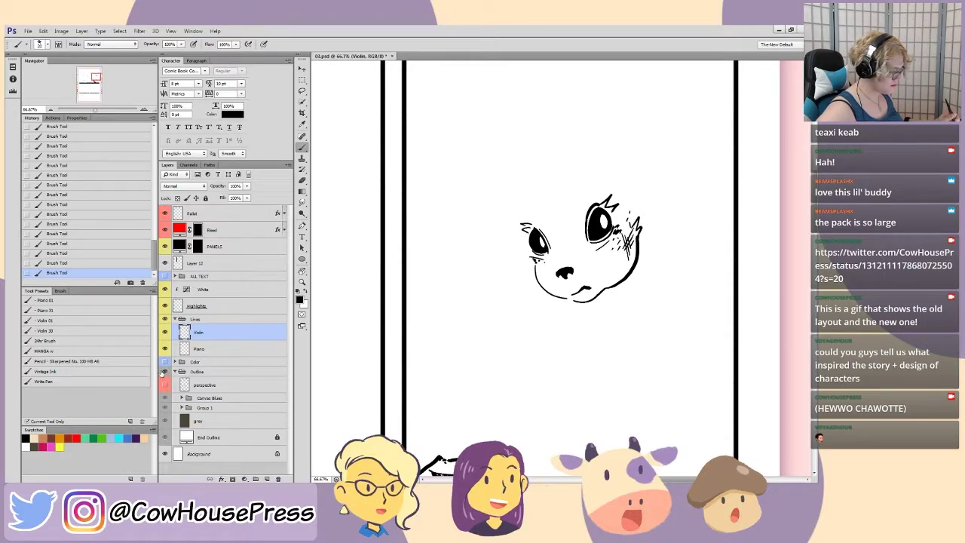
- Show the Outline group again and ink the brow lines and spiky fur tuft beside the larger eye's inner upper edge
{"action": "left_click", "coordinate": [164, 372]}
{"action": "key", "text": "ctrl+plus"}
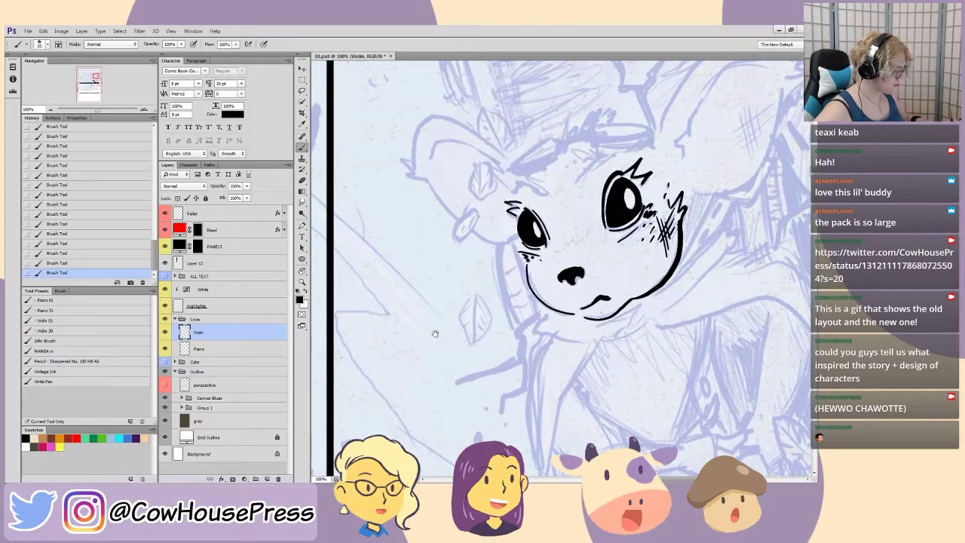
{"action": "left_click_drag", "start_coordinate": [478, 210], "coordinate": [456, 255]}
{"action": "key", "text": "ctrl+plus"}
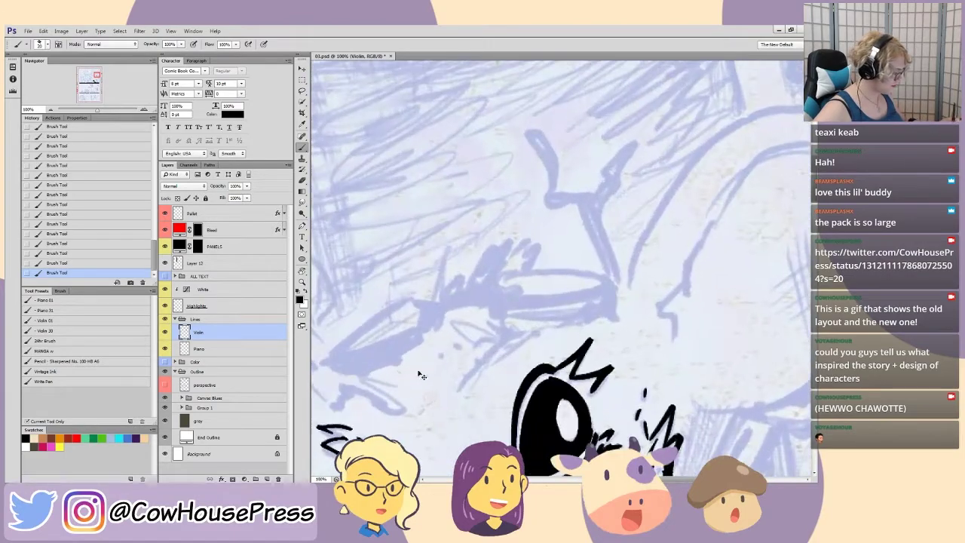
{"action": "left_click_drag", "start_coordinate": [439, 262], "coordinate": [463, 268]}
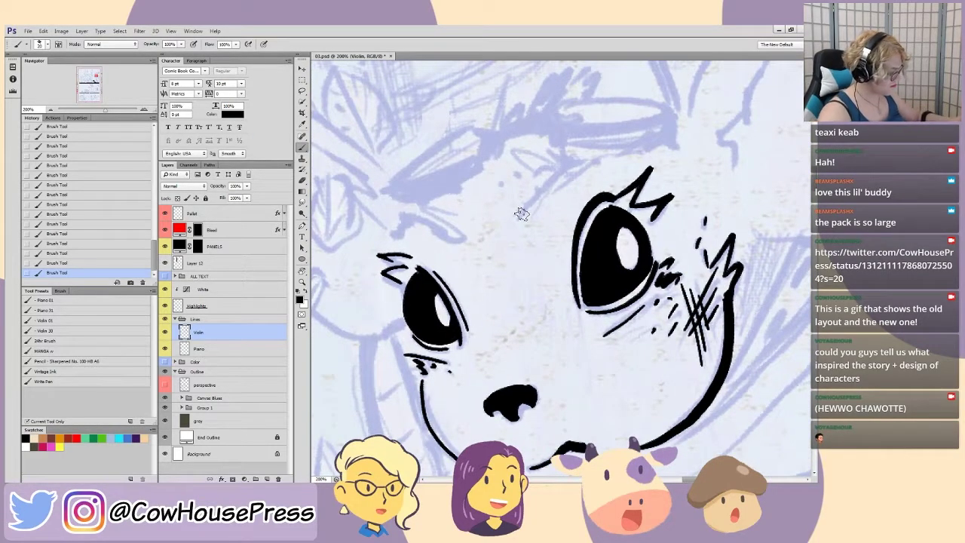
{"action": "left_click", "coordinate": [517, 173]}
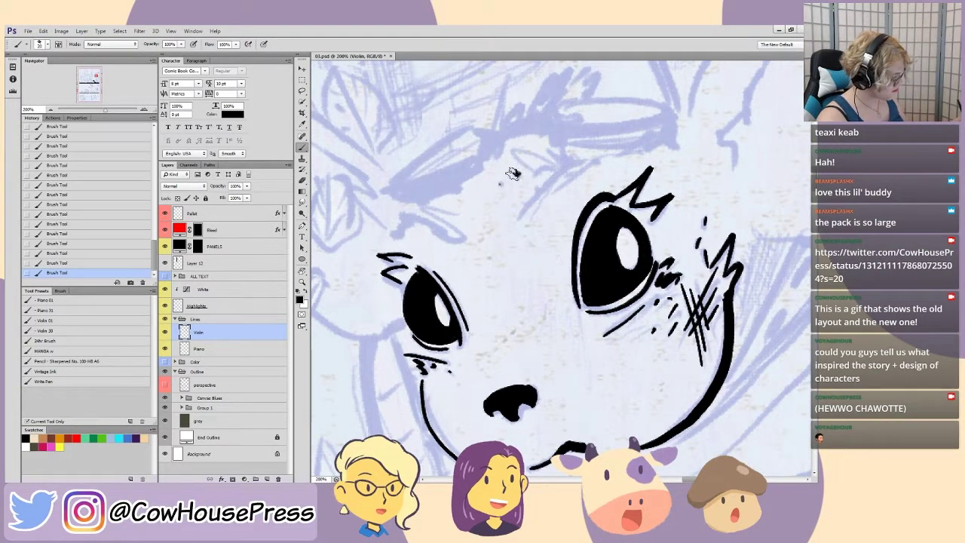
{"action": "mouse_move", "coordinate": [516, 219]}
{"action": "left_mouse_down"}
{"action": "mouse_move", "coordinate": [566, 161]}
{"action": "mouse_move", "coordinate": [594, 159]}
{"action": "left_mouse_up"}
{"action": "left_click_drag", "start_coordinate": [550, 195], "coordinate": [596, 160]}
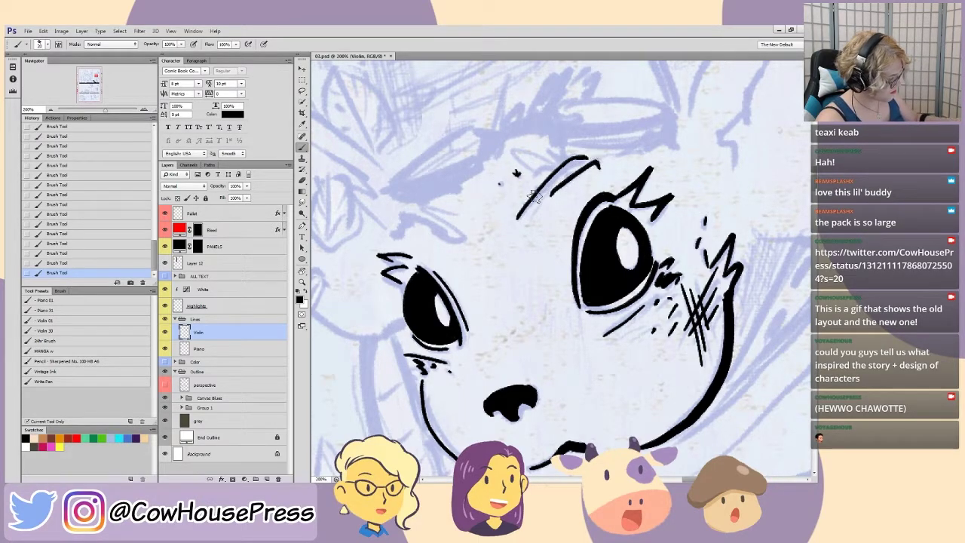
{"action": "mouse_move", "coordinate": [536, 172]}
{"action": "left_mouse_down"}
{"action": "mouse_move", "coordinate": [553, 163]}
{"action": "mouse_move", "coordinate": [507, 147]}
{"action": "mouse_move", "coordinate": [546, 157]}
{"action": "mouse_move", "coordinate": [555, 143]}
{"action": "left_mouse_up"}
{"action": "left_click_drag", "start_coordinate": [565, 161], "coordinate": [558, 137]}
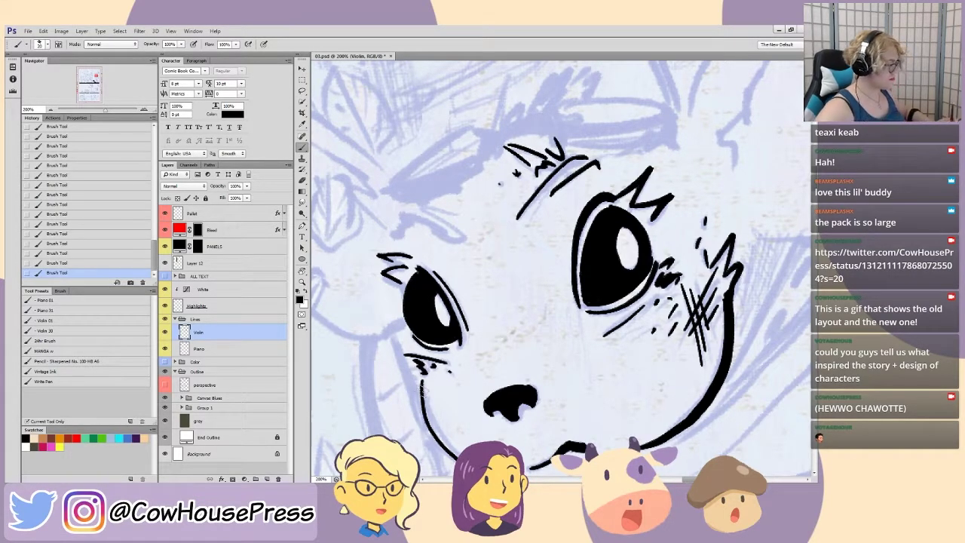
- Ink zigzag brow fur above the smaller eye and short jagged fur strokes above the larger eye
{"action": "left_click_drag", "start_coordinate": [491, 327], "coordinate": [529, 349]}
{"action": "mouse_move", "coordinate": [488, 229]}
{"action": "left_mouse_down"}
{"action": "mouse_move", "coordinate": [440, 223]}
{"action": "mouse_move", "coordinate": [464, 242]}
{"action": "mouse_move", "coordinate": [420, 240]}
{"action": "left_mouse_up"}
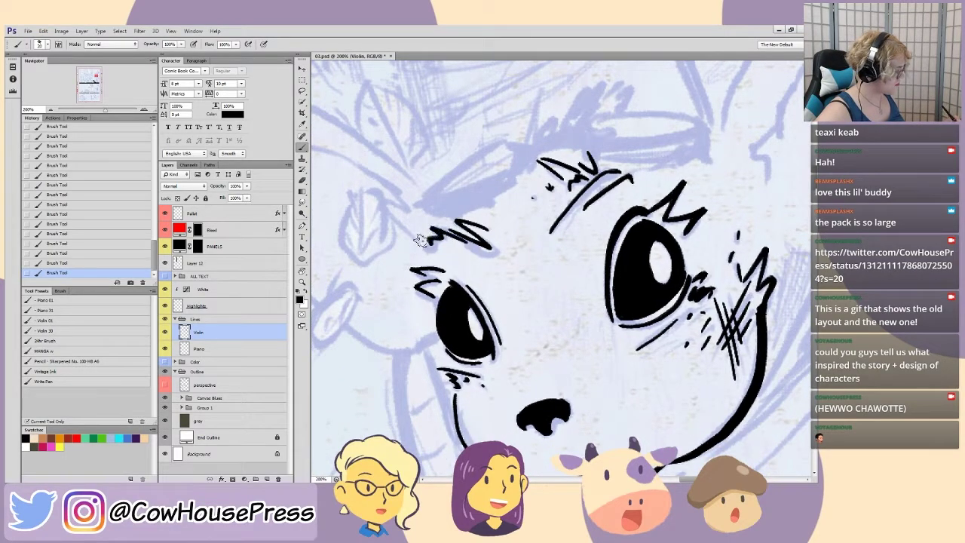
{"action": "mouse_move", "coordinate": [452, 361]}
{"action": "left_mouse_down"}
{"action": "mouse_move", "coordinate": [386, 342]}
{"action": "mouse_move", "coordinate": [403, 369]}
{"action": "mouse_move", "coordinate": [407, 413]}
{"action": "left_mouse_up"}
{"action": "left_click_drag", "start_coordinate": [478, 400], "coordinate": [458, 385]}
{"action": "left_click_drag", "start_coordinate": [602, 186], "coordinate": [638, 184]}
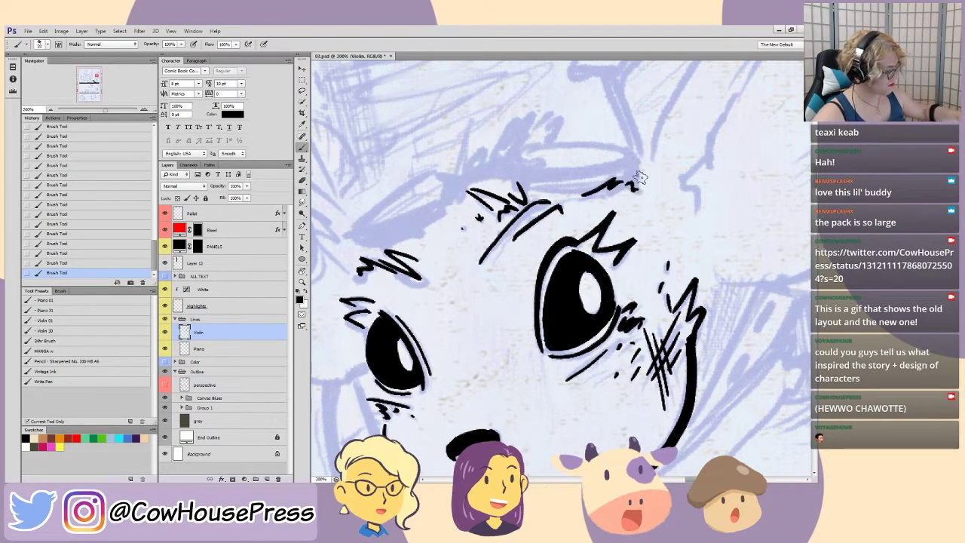
{"action": "mouse_move", "coordinate": [468, 332]}
{"action": "left_mouse_down"}
{"action": "mouse_move", "coordinate": [481, 362]}
{"action": "mouse_move", "coordinate": [413, 347]}
{"action": "left_mouse_up"}
{"action": "left_click_drag", "start_coordinate": [510, 300], "coordinate": [543, 334]}
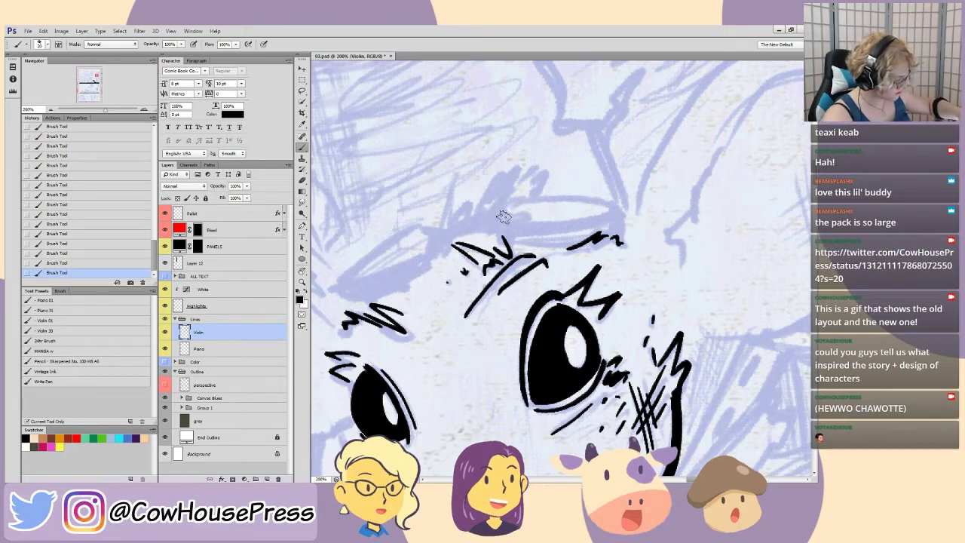
{"action": "mouse_move", "coordinate": [501, 213]}
{"action": "left_mouse_down"}
{"action": "mouse_move", "coordinate": [539, 224]}
{"action": "mouse_move", "coordinate": [612, 214]}
{"action": "left_mouse_up"}
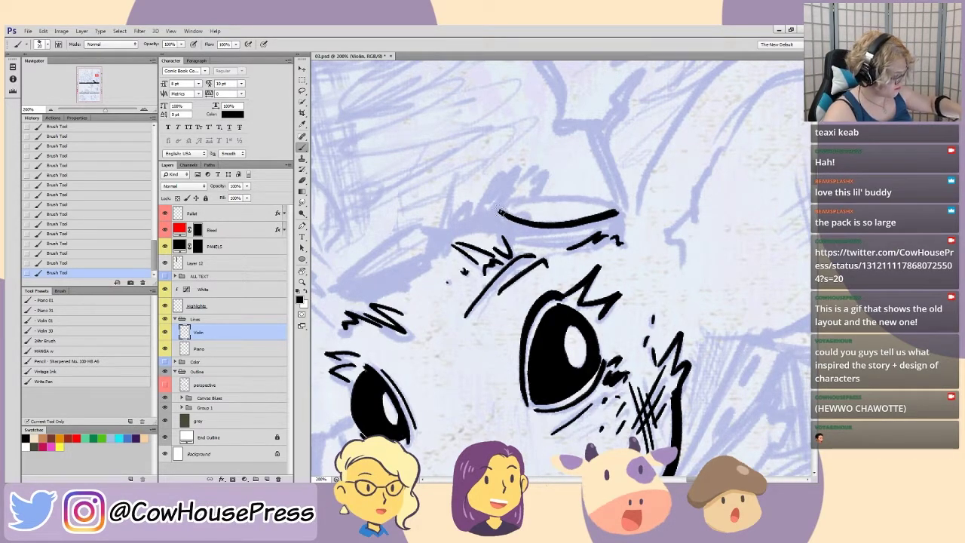
{"action": "key", "text": "ctrl+z"}
{"action": "mouse_move", "coordinate": [497, 213]}
{"action": "left_mouse_down"}
{"action": "mouse_move", "coordinate": [533, 227]}
{"action": "mouse_move", "coordinate": [617, 214]}
{"action": "left_mouse_up"}
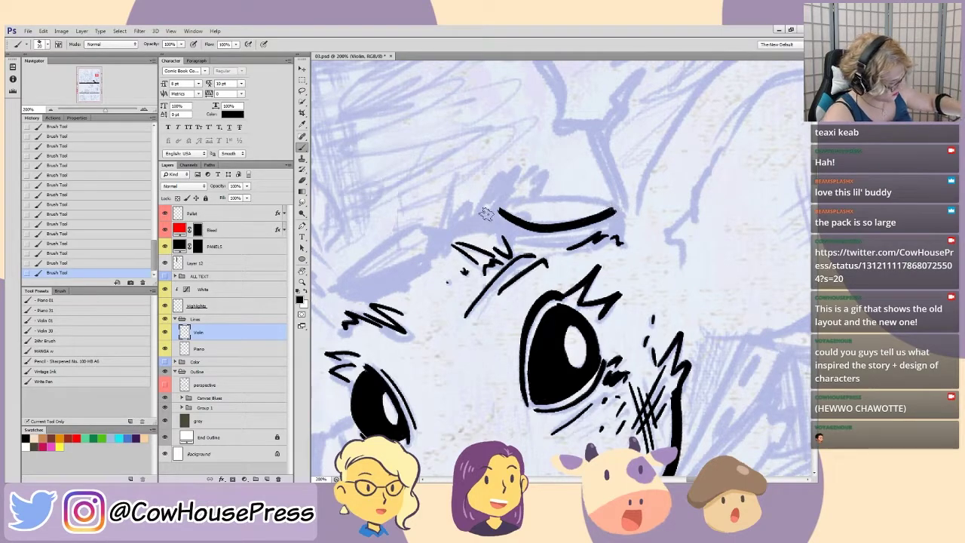
{"action": "key", "text": "ctrl+z"}
- Ink the antler-base band above the larger eye, filling its side solid black and closing its top with a thin curved rim
{"action": "mouse_move", "coordinate": [498, 208]}
{"action": "left_mouse_down"}
{"action": "mouse_move", "coordinate": [556, 221]}
{"action": "mouse_move", "coordinate": [610, 213]}
{"action": "mouse_move", "coordinate": [612, 223]}
{"action": "left_mouse_up"}
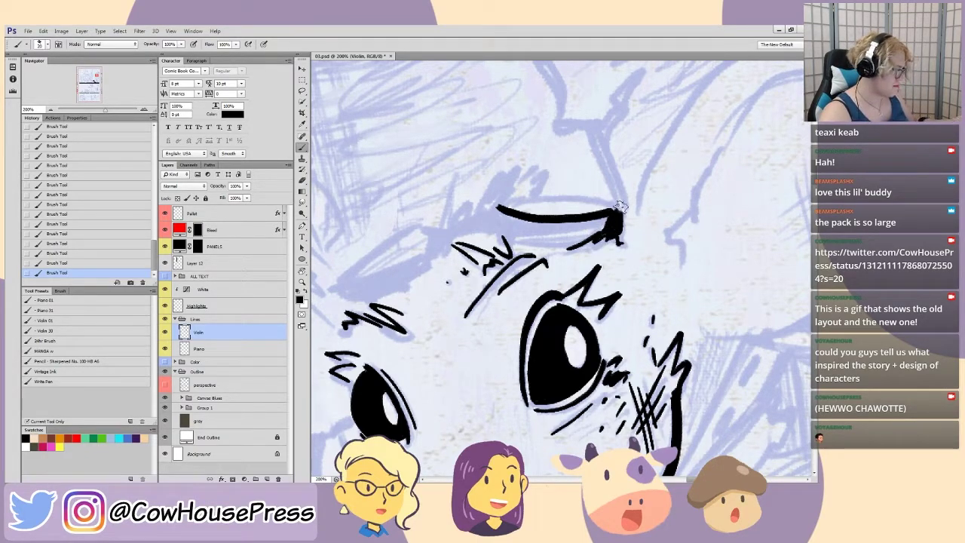
{"action": "left_click_drag", "start_coordinate": [497, 222], "coordinate": [497, 206]}
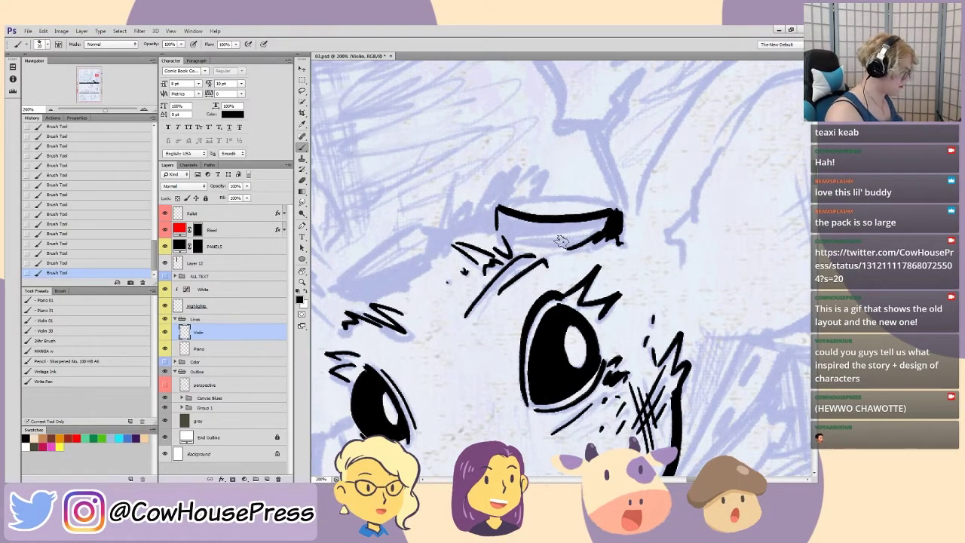
{"action": "mouse_move", "coordinate": [536, 241]}
{"action": "left_mouse_down"}
{"action": "mouse_move", "coordinate": [526, 241]}
{"action": "mouse_move", "coordinate": [612, 217]}
{"action": "mouse_move", "coordinate": [569, 239]}
{"action": "mouse_move", "coordinate": [510, 236]}
{"action": "left_mouse_up"}
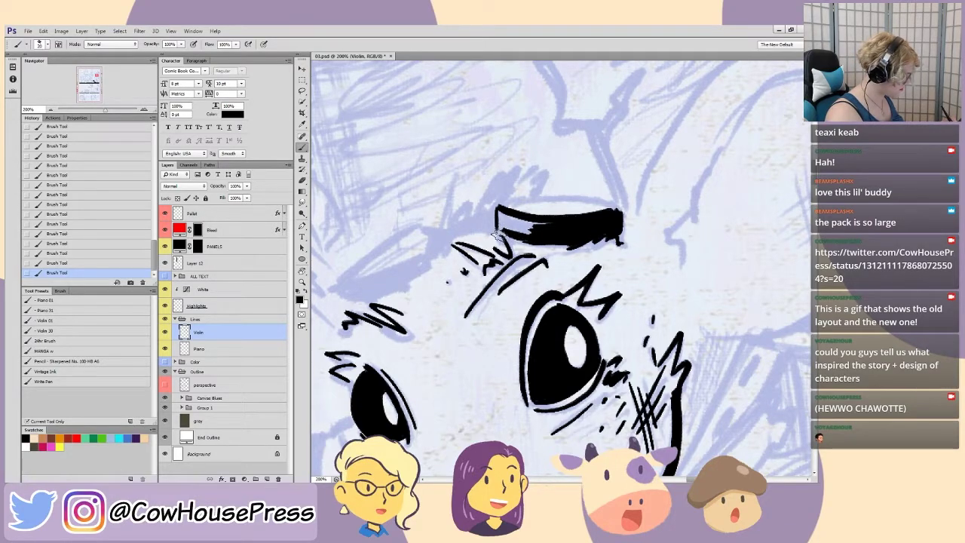
{"action": "mouse_move", "coordinate": [517, 236]}
{"action": "left_mouse_down"}
{"action": "mouse_move", "coordinate": [527, 238]}
{"action": "mouse_move", "coordinate": [513, 226]}
{"action": "mouse_move", "coordinate": [522, 221]}
{"action": "mouse_move", "coordinate": [537, 237]}
{"action": "left_mouse_up"}
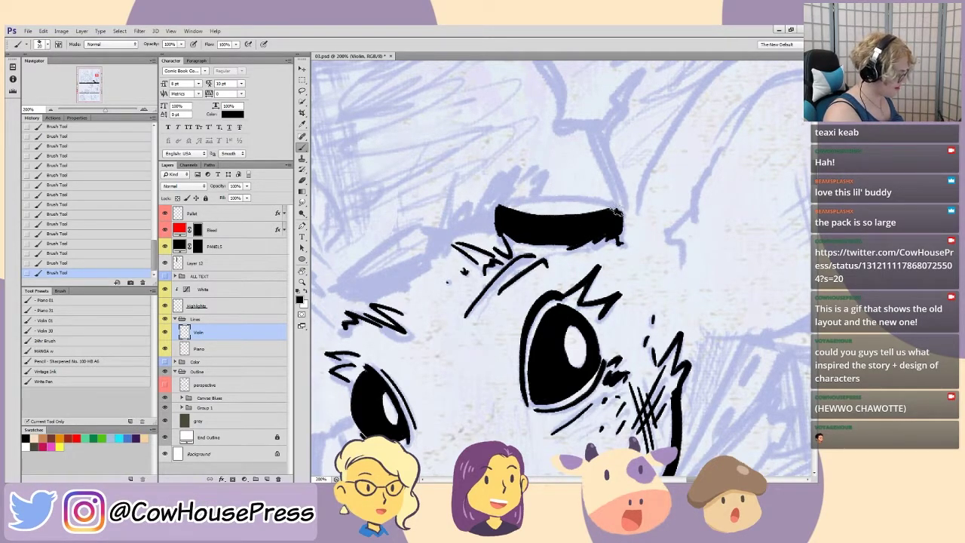
{"action": "mouse_move", "coordinate": [618, 202]}
{"action": "left_mouse_down"}
{"action": "mouse_move", "coordinate": [522, 192]}
{"action": "mouse_move", "coordinate": [503, 201]}
{"action": "left_mouse_up"}
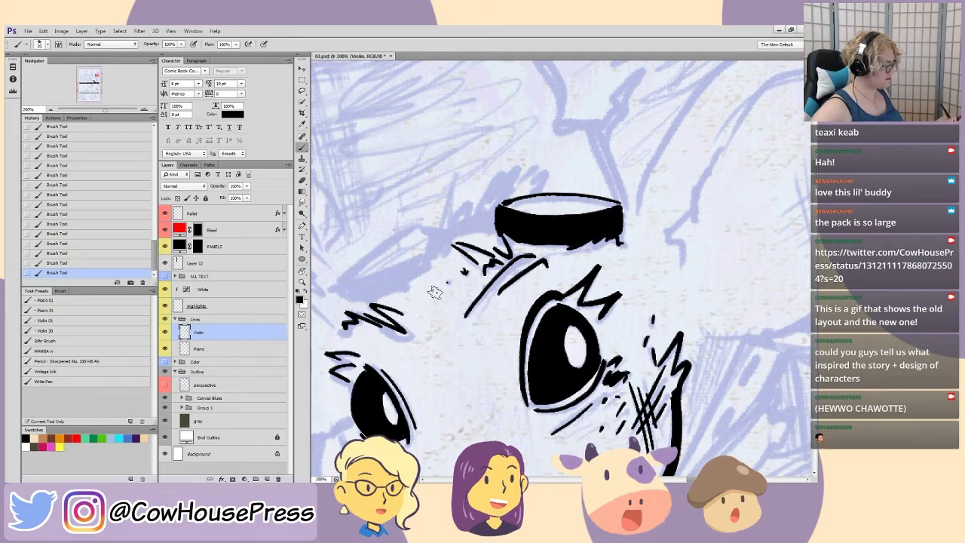
- Trim excess ink from the inner edge of the band's upper rim with a lasso selection
{"action": "key", "text": "l"}
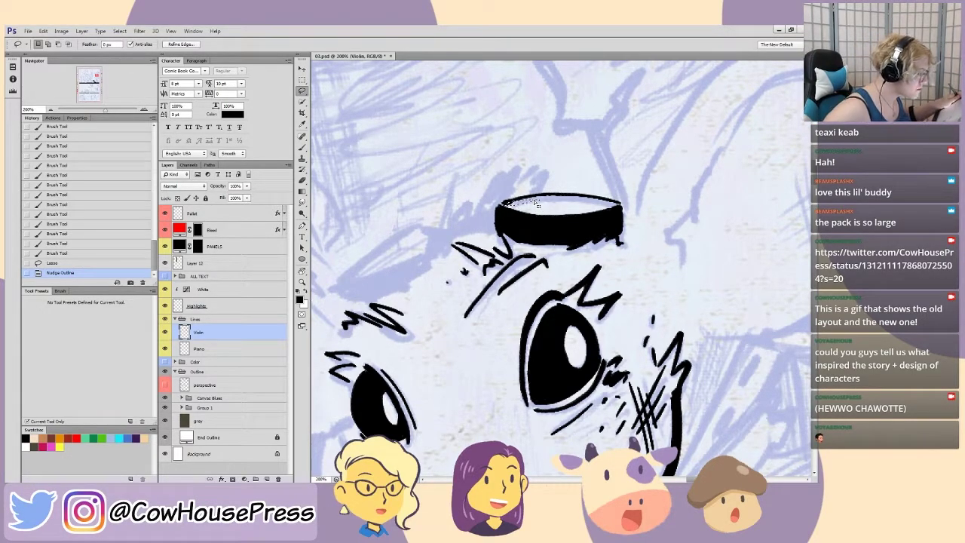
{"action": "key", "text": "Delete"}
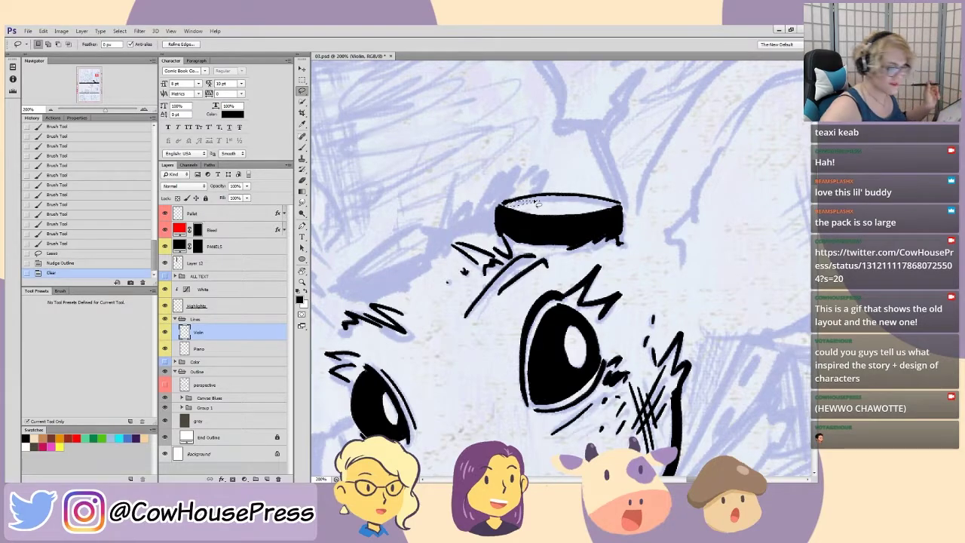
{"action": "key", "text": "ctrl+d"}
- Hide the Outline group to examine the inked face and forehead band without the blue sketch
{"action": "key", "text": "ctrl+minus"}
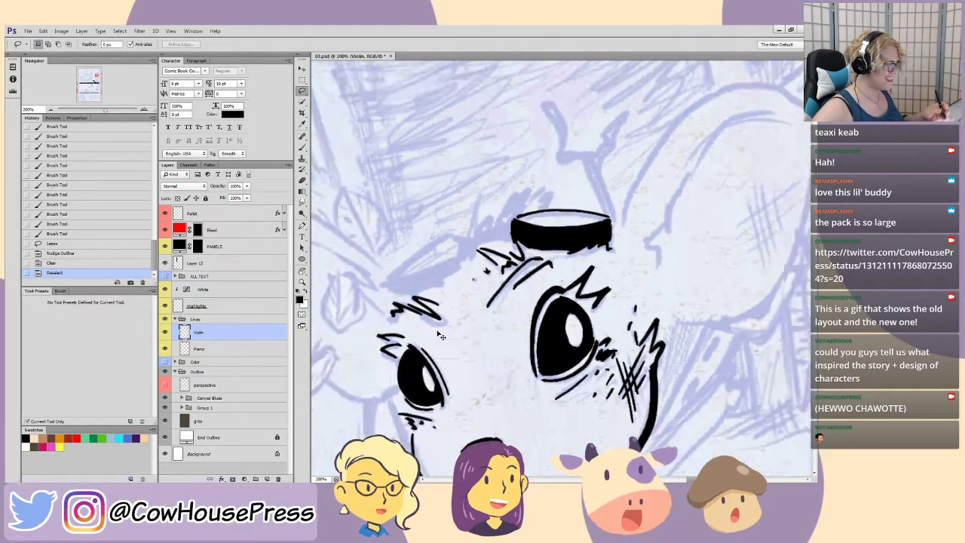
{"action": "left_click_drag", "start_coordinate": [435, 337], "coordinate": [443, 395]}
{"action": "key", "text": "ctrl+minus"}
{"action": "scroll", "coordinate": [436, 424], "scroll_direction": "down", "scroll_amount": 1}
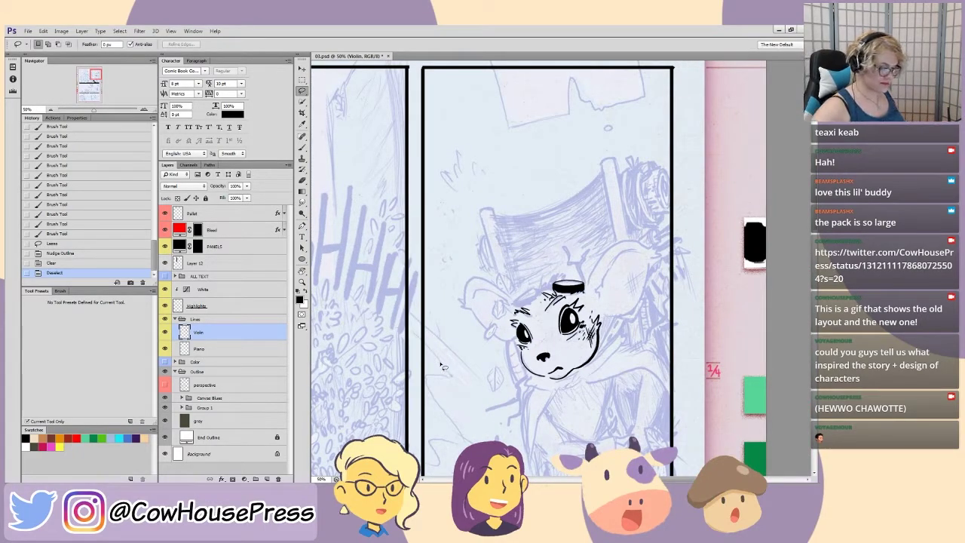
{"action": "key", "text": "b"}
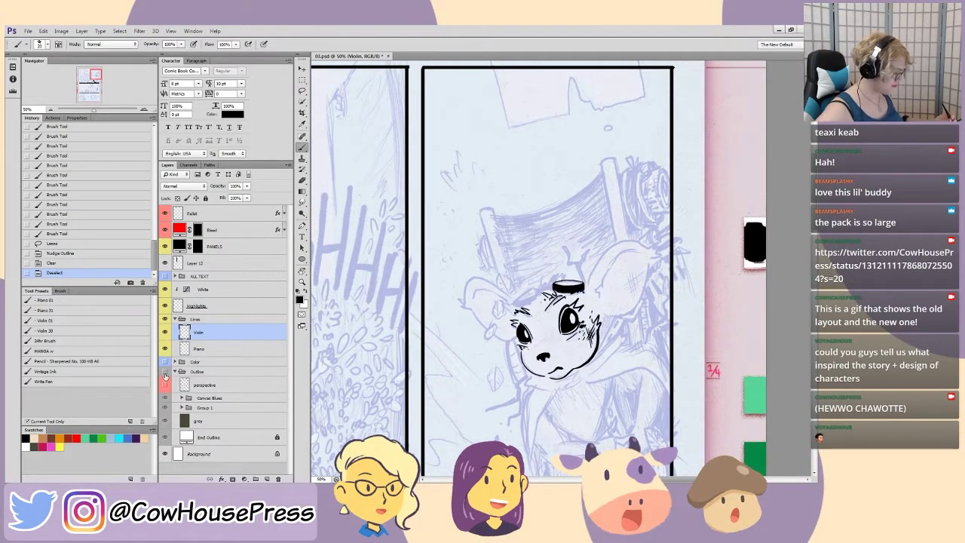
{"action": "left_click", "coordinate": [165, 373]}
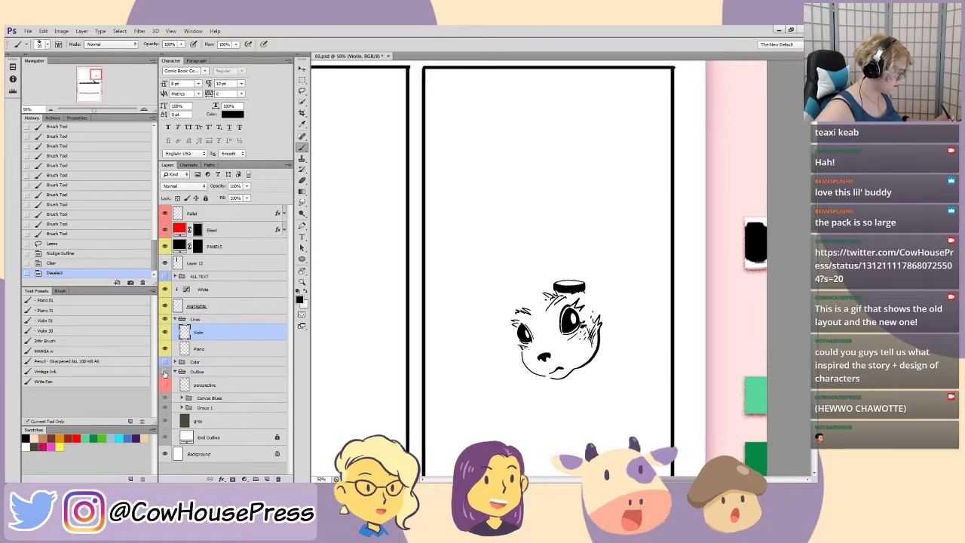
{"action": "key", "text": "ctrl+plus"}
{"action": "key", "text": "ctrl+plus"}
{"action": "key", "text": "ctrl+plus"}
{"action": "left_click_drag", "start_coordinate": [479, 382], "coordinate": [409, 311]}
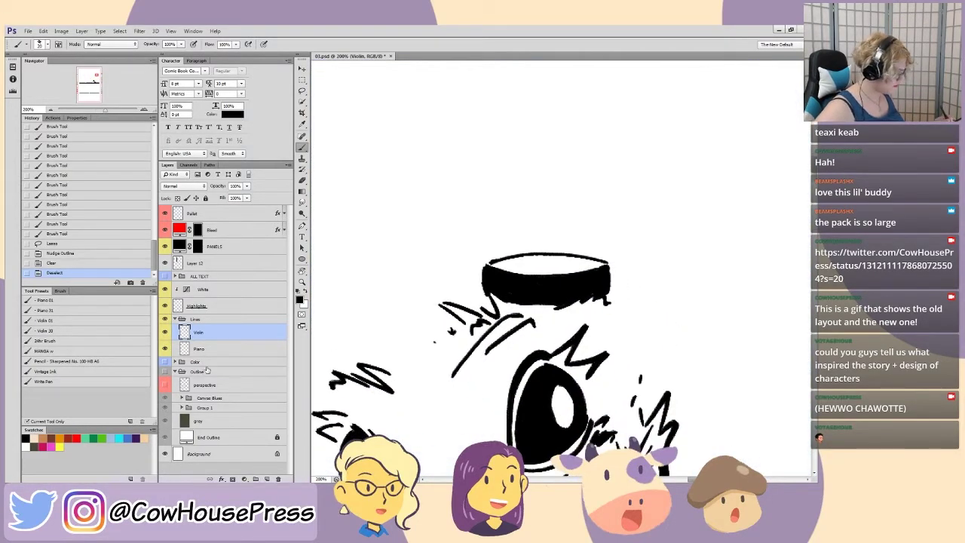
- Show the Outline group again, lasso the forehead band, widen it to about 103% and nudge it slightly left
{"action": "left_click", "coordinate": [165, 373]}
{"action": "key", "text": "l"}
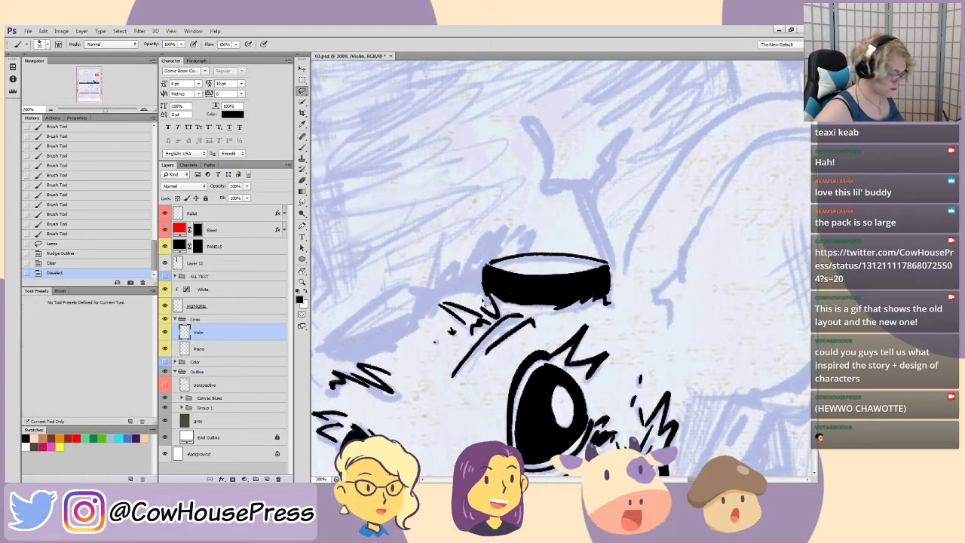
{"action": "mouse_move", "coordinate": [472, 298]}
{"action": "left_mouse_down"}
{"action": "mouse_move", "coordinate": [627, 320]}
{"action": "mouse_move", "coordinate": [531, 317]}
{"action": "mouse_move", "coordinate": [488, 300]}
{"action": "left_mouse_up"}
{"action": "key", "text": "ctrl+t"}
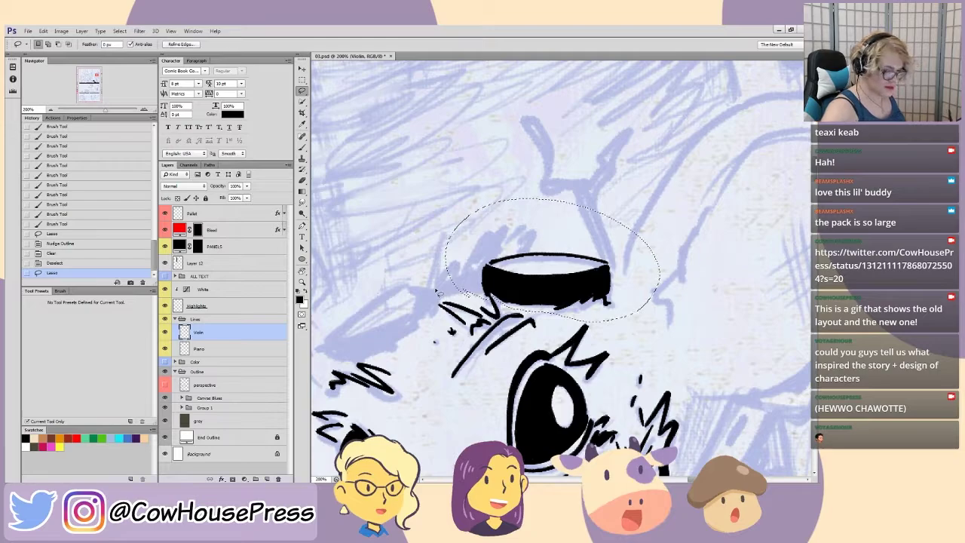
{"action": "key", "text": "Escape"}
{"action": "key", "text": "ctrl+Up"}
{"action": "key", "text": "ctrl+Down"}
{"action": "key", "text": "ctrl+t"}
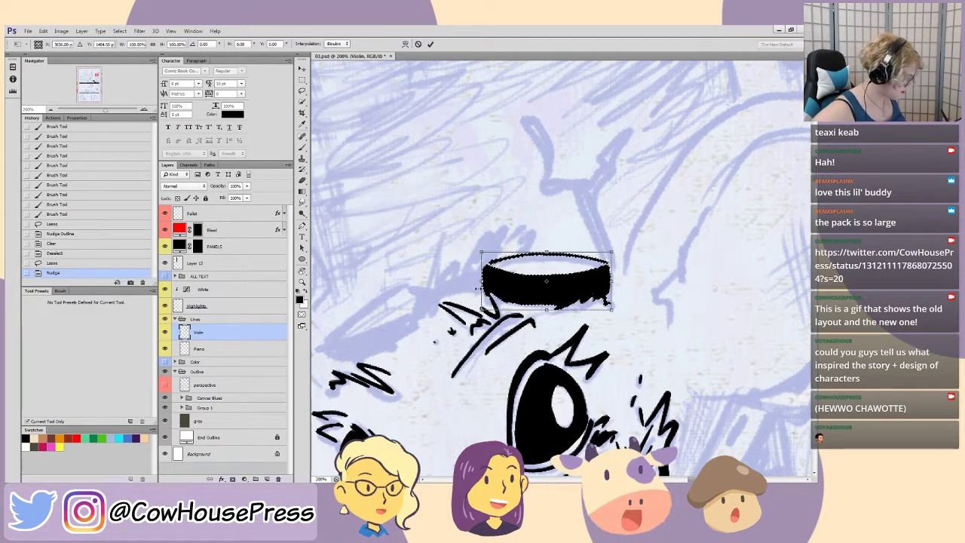
{"action": "left_click_drag", "start_coordinate": [479, 281], "coordinate": [477, 282]}
{"action": "key", "text": "Left"}
{"action": "key", "text": "Left"}
{"action": "key", "text": "Left"}
{"action": "key", "text": "Left"}
{"action": "key", "text": "Left"}
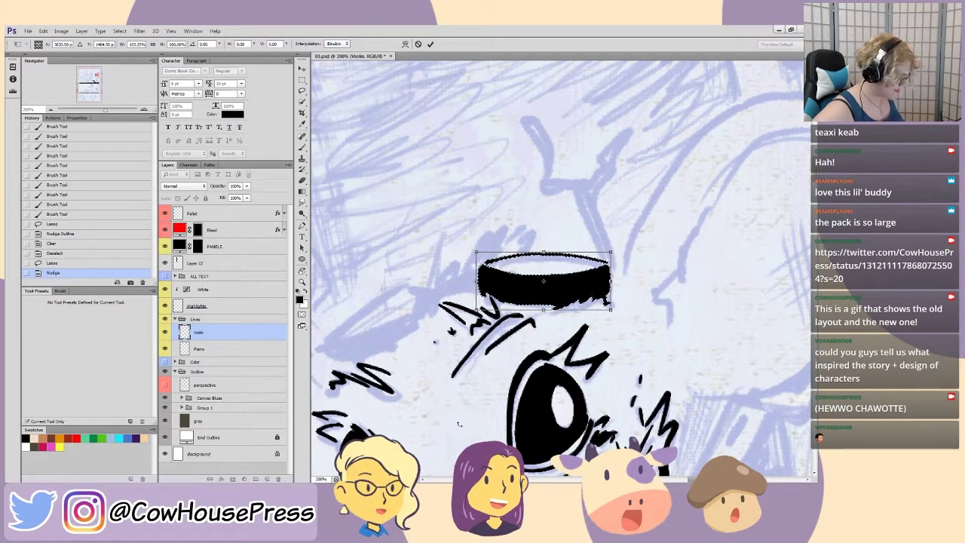
{"action": "key", "text": "Up"}
{"action": "key", "text": "Down"}
{"action": "key", "text": "Return"}
{"action": "key", "text": "ctrl+d"}
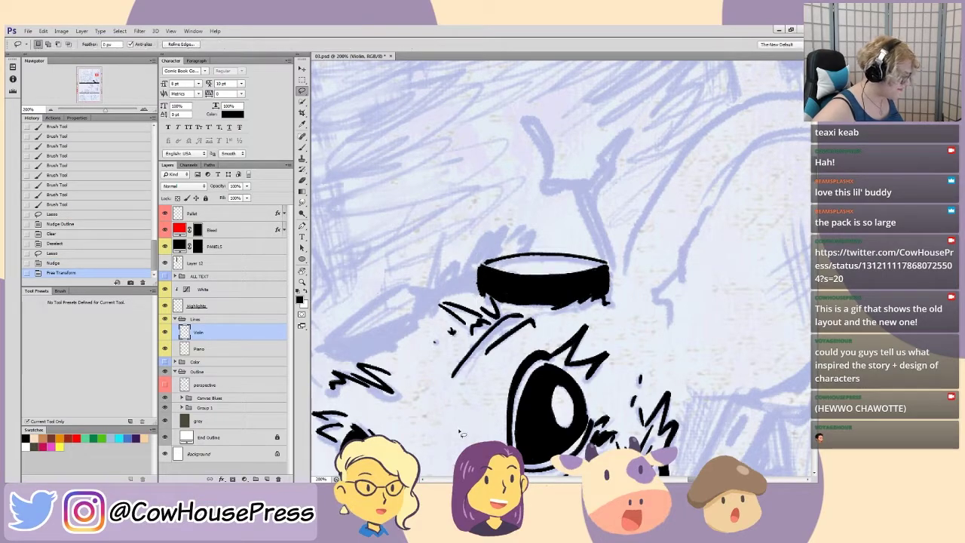
- Touch up the band's left end with black ink and trim its outer edge with a lasso selection
{"action": "key", "text": "b"}
{"action": "left_click_drag", "start_coordinate": [489, 296], "coordinate": [474, 294]}
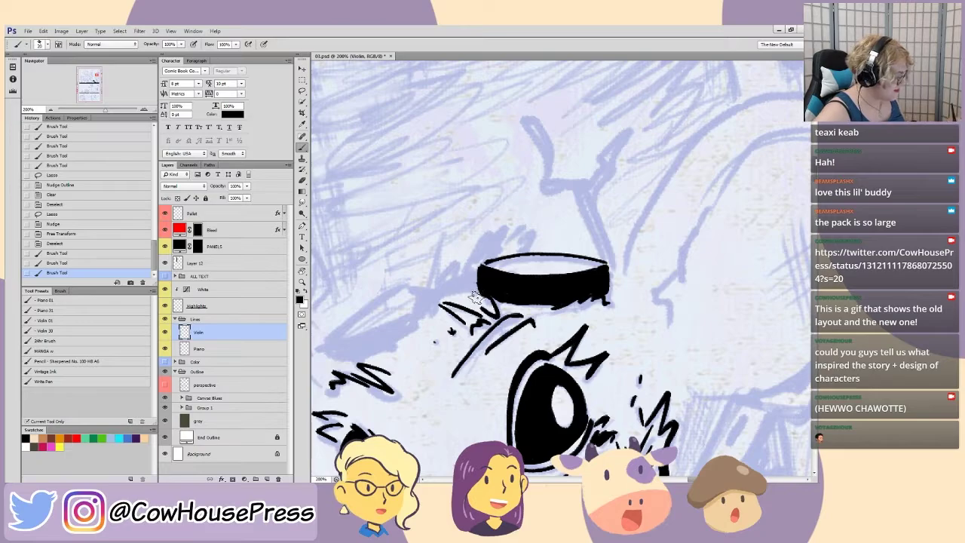
{"action": "key", "text": "l"}
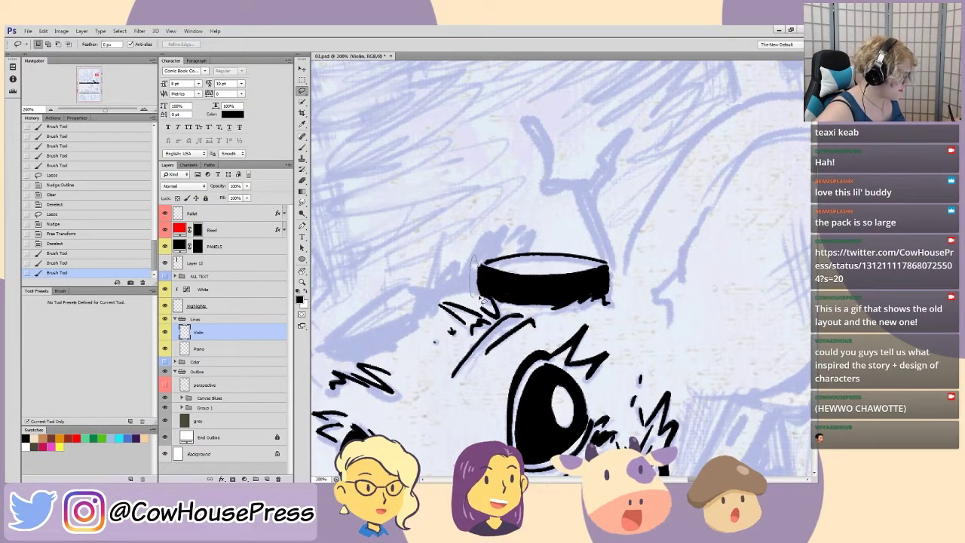
{"action": "left_click_drag", "start_coordinate": [477, 302], "coordinate": [475, 299]}
{"action": "key", "text": "Delete"}
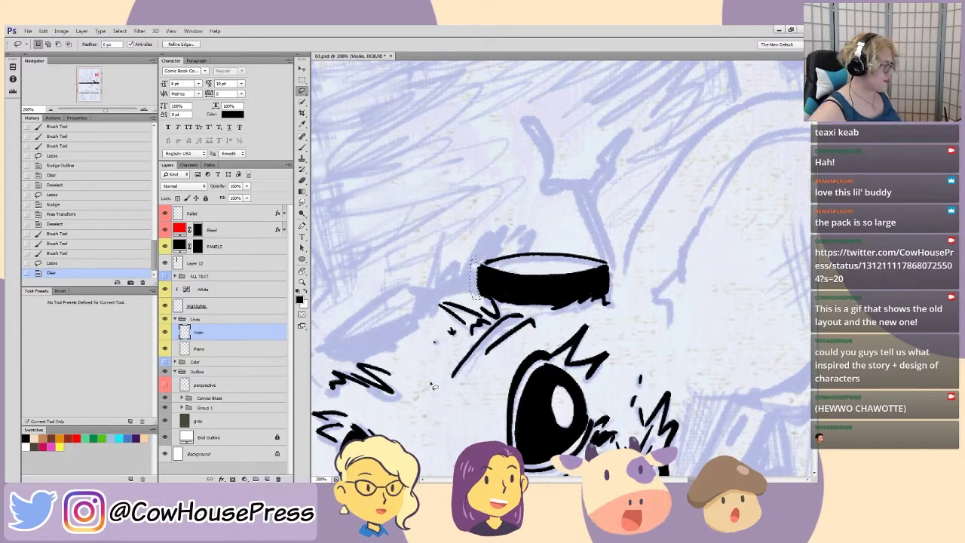
{"action": "key", "text": "ctrl+d"}
{"action": "key", "text": "b"}
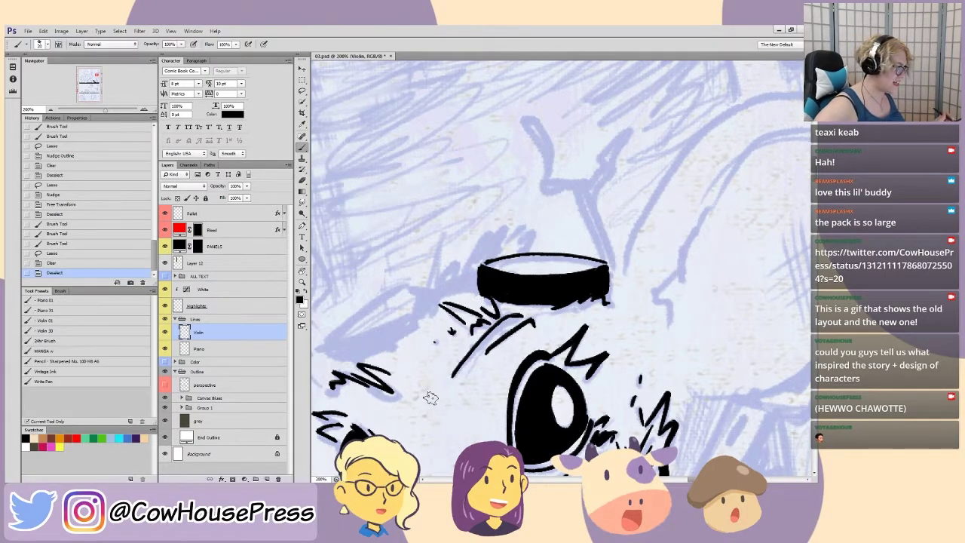
{"action": "left_click_drag", "start_coordinate": [358, 388], "coordinate": [412, 333]}
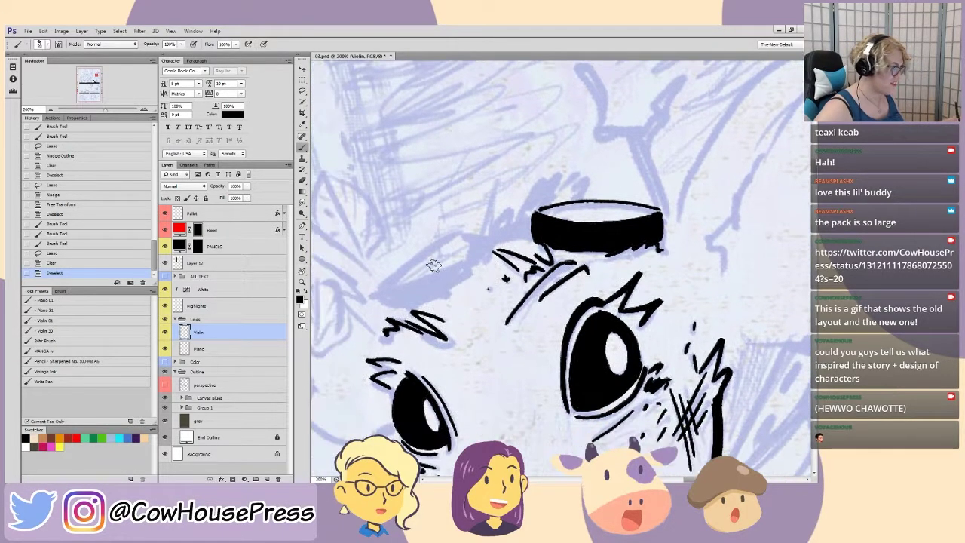
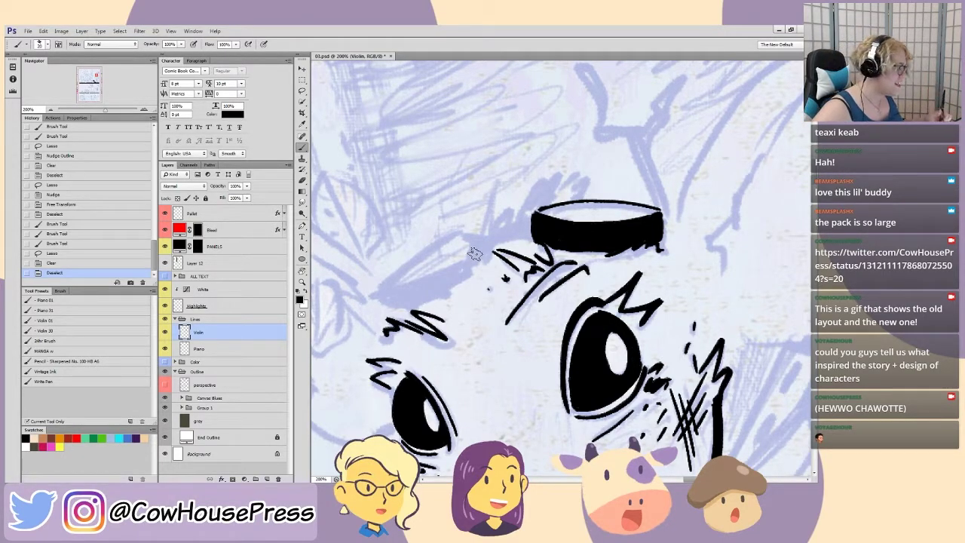
{"action": "left_click_drag", "start_coordinate": [451, 310], "coordinate": [457, 247]}
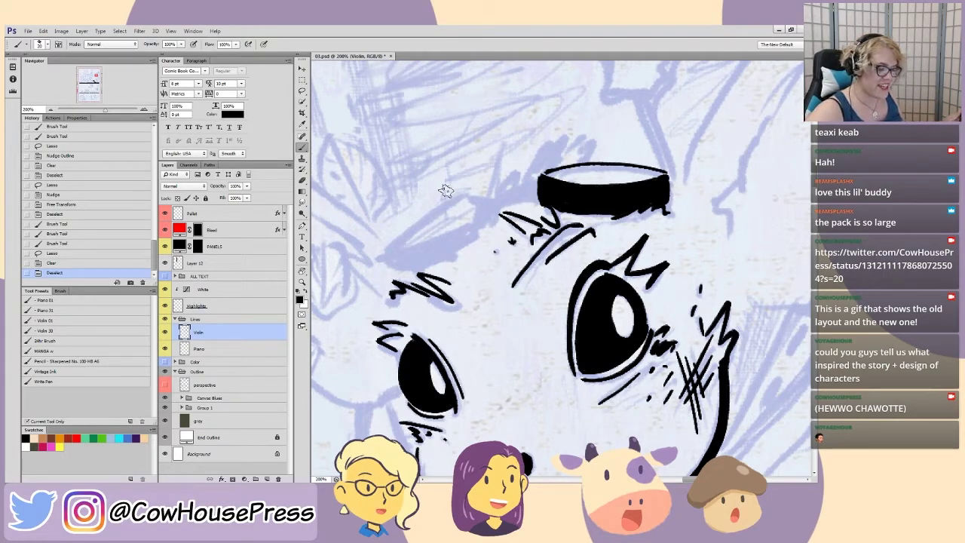
- Ink fur spikes and a solid black slanted band on the forehead, left of the antler-base band
{"action": "mouse_move", "coordinate": [471, 232]}
{"action": "left_mouse_down"}
{"action": "mouse_move", "coordinate": [501, 256]}
{"action": "mouse_move", "coordinate": [520, 216]}
{"action": "left_mouse_up"}
{"action": "left_click_drag", "start_coordinate": [511, 249], "coordinate": [547, 193]}
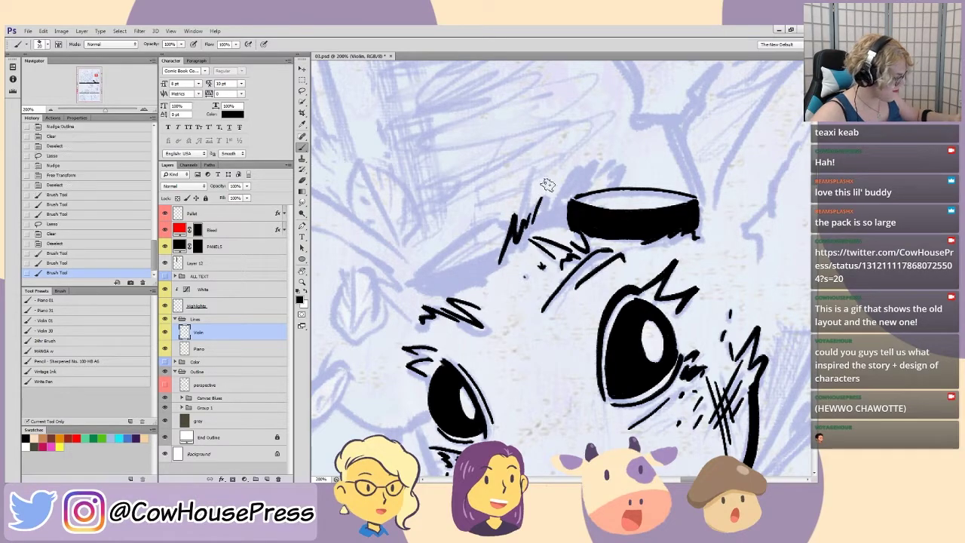
{"action": "mouse_move", "coordinate": [493, 228]}
{"action": "left_mouse_down"}
{"action": "mouse_move", "coordinate": [511, 216]}
{"action": "mouse_move", "coordinate": [439, 269]}
{"action": "mouse_move", "coordinate": [454, 282]}
{"action": "mouse_move", "coordinate": [465, 275]}
{"action": "mouse_move", "coordinate": [446, 260]}
{"action": "mouse_move", "coordinate": [520, 233]}
{"action": "mouse_move", "coordinate": [490, 252]}
{"action": "mouse_move", "coordinate": [510, 220]}
{"action": "mouse_move", "coordinate": [461, 256]}
{"action": "left_mouse_up"}
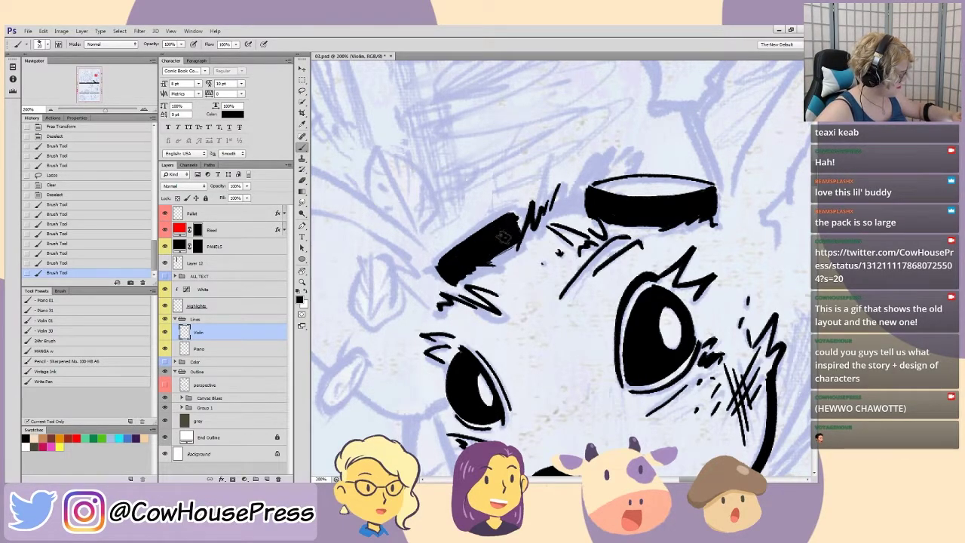
{"action": "left_click_drag", "start_coordinate": [509, 214], "coordinate": [433, 277]}
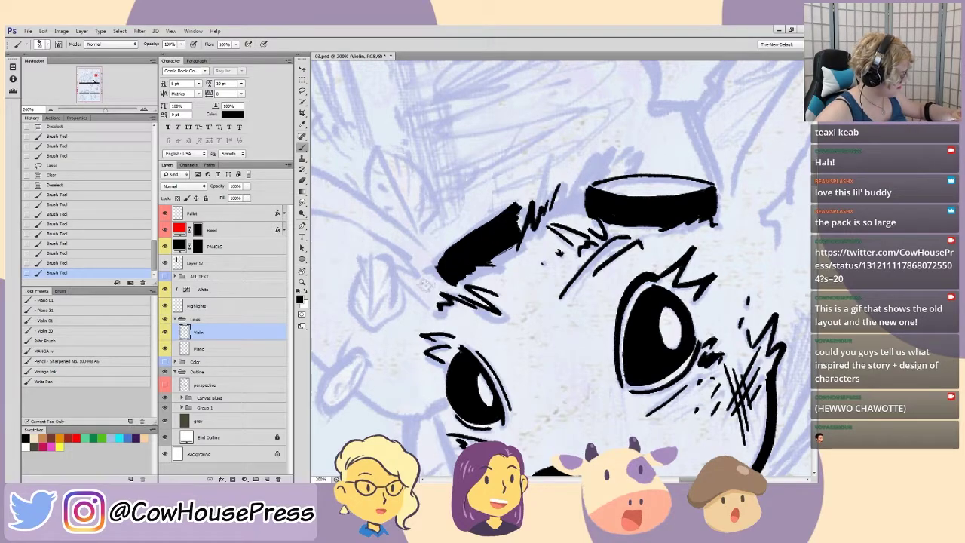
{"action": "key", "text": "ctrl+z"}
{"action": "mouse_move", "coordinate": [448, 260]}
{"action": "left_mouse_down"}
{"action": "mouse_move", "coordinate": [520, 205]}
{"action": "mouse_move", "coordinate": [515, 232]}
{"action": "mouse_move", "coordinate": [502, 201]}
{"action": "left_mouse_up"}
{"action": "left_click_drag", "start_coordinate": [447, 285], "coordinate": [439, 262]}
{"action": "key", "text": "ctrl+minus"}
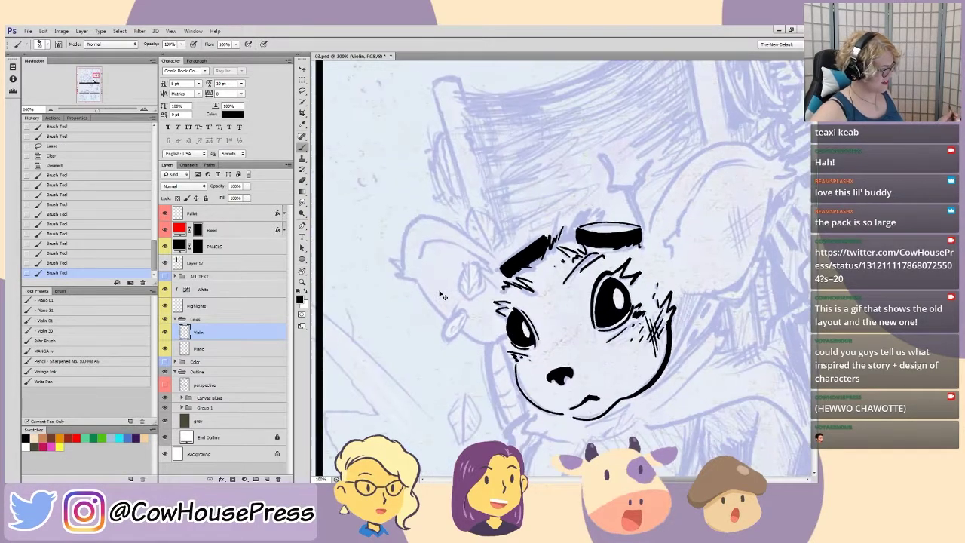
- Step back two brush strokes in the history, then re-ink the slanted band's edges and extend a line to the antler-base band
{"action": "key", "text": "ctrl+plus"}
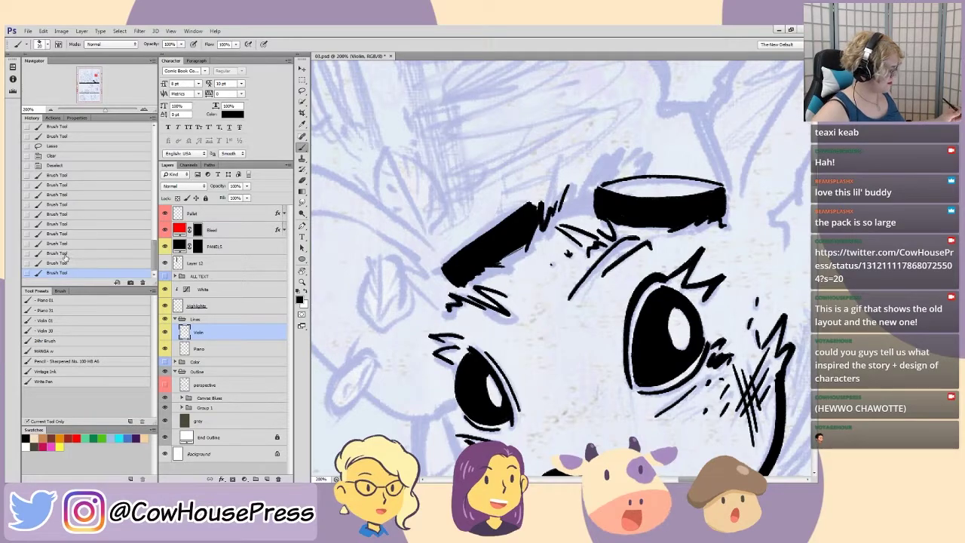
{"action": "left_click", "coordinate": [68, 253]}
{"action": "key", "text": "ctrl+minus"}
{"action": "key", "text": "ctrl+minus"}
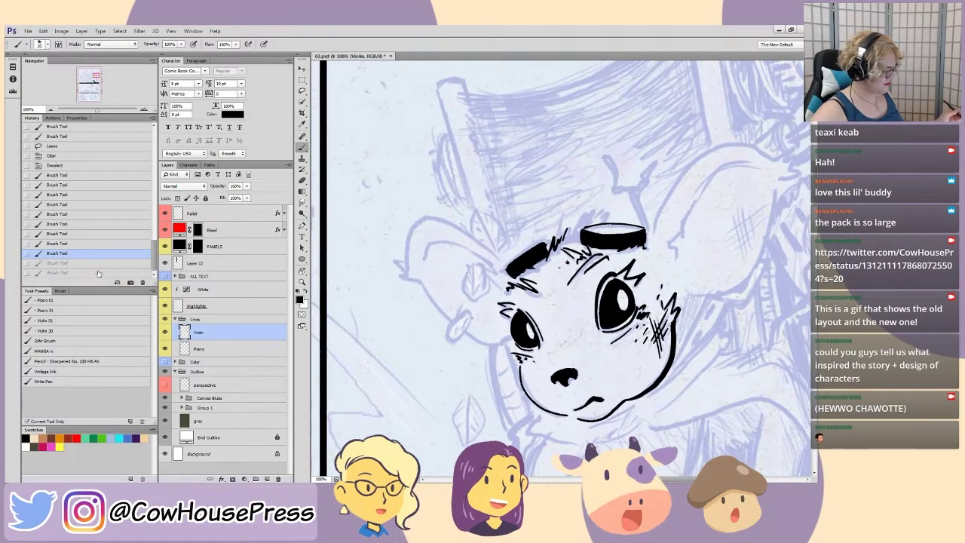
{"action": "key", "text": "ctrl+plus"}
{"action": "left_click_drag", "start_coordinate": [520, 227], "coordinate": [541, 213]}
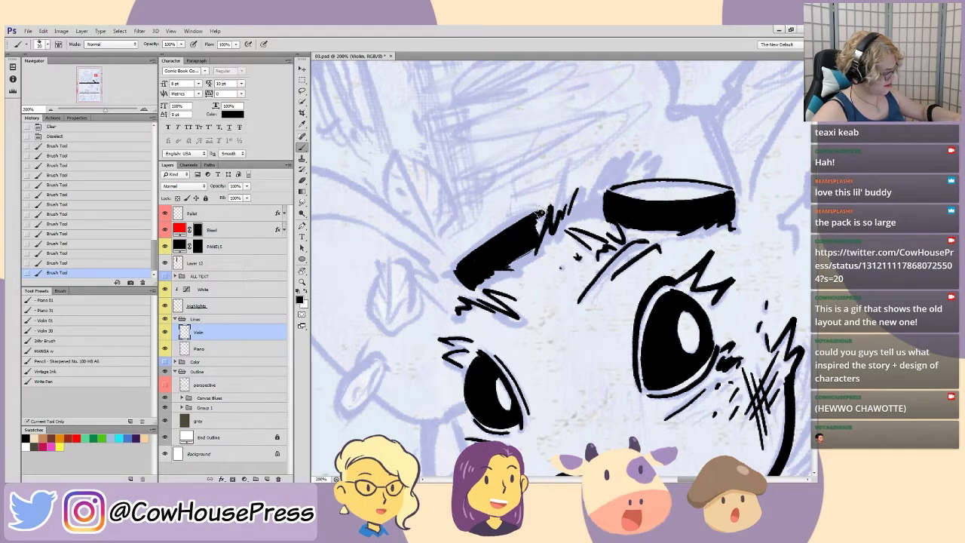
{"action": "left_click", "coordinate": [468, 274]}
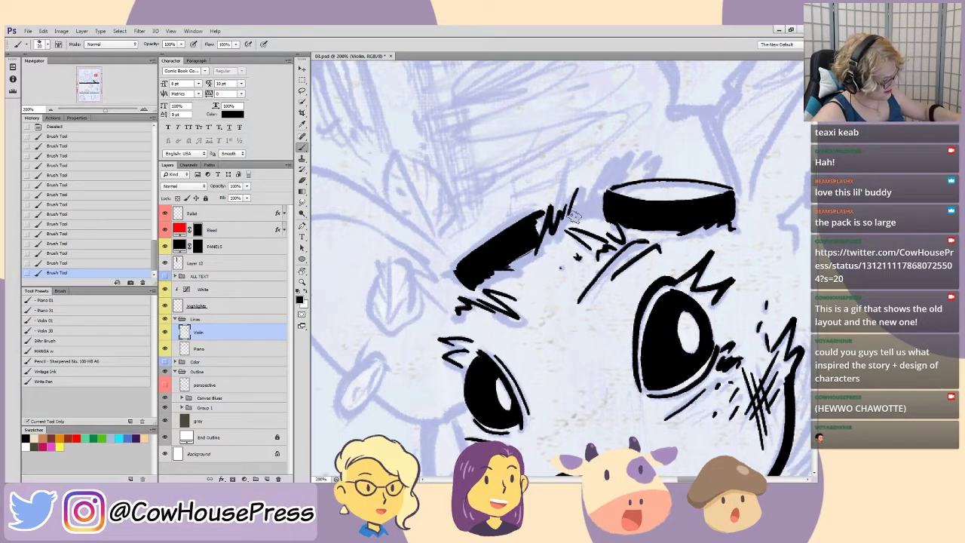
{"action": "left_click_drag", "start_coordinate": [578, 206], "coordinate": [606, 194]}
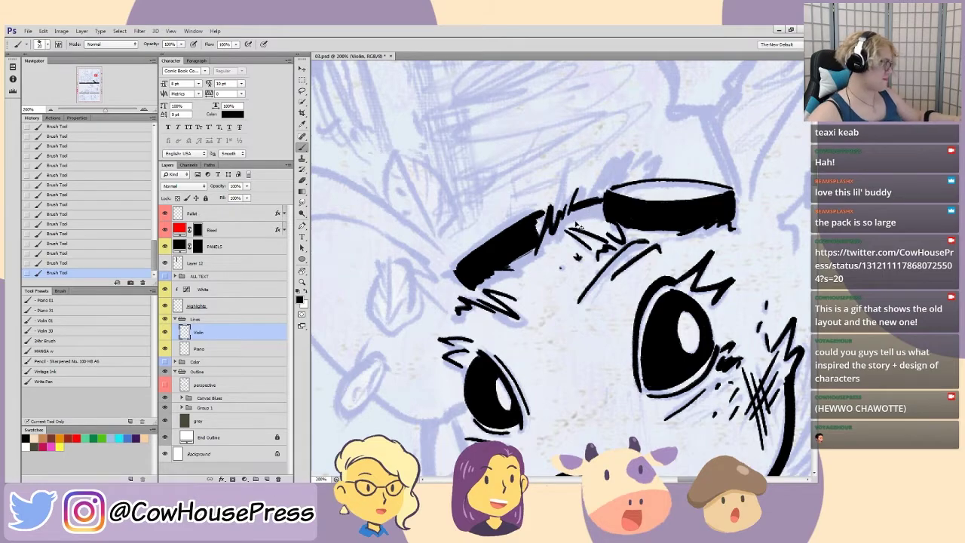
- Collapse and hide the Outline group to examine the inked face without the blue sketch
{"action": "key", "text": "ctrl+minus"}
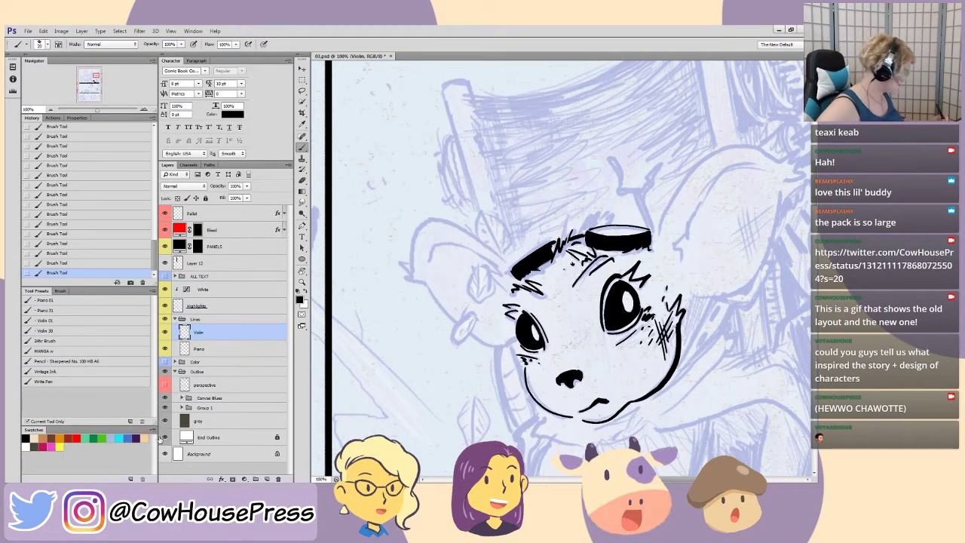
{"action": "left_click", "coordinate": [165, 400]}
{"action": "left_click", "coordinate": [164, 399]}
{"action": "left_click", "coordinate": [175, 372]}
{"action": "left_click", "coordinate": [165, 375]}
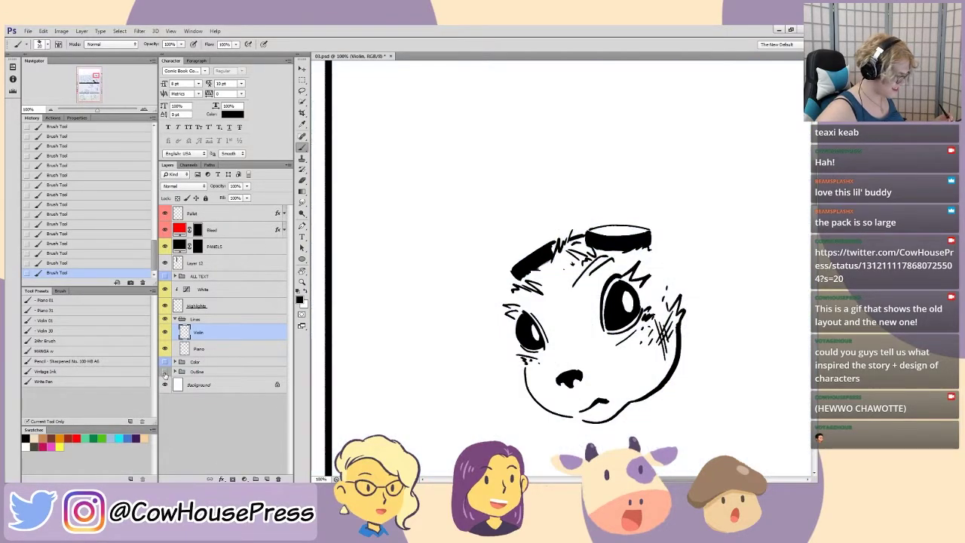
{"action": "key", "text": "ctrl+minus"}
{"action": "key", "text": "ctrl+minus"}
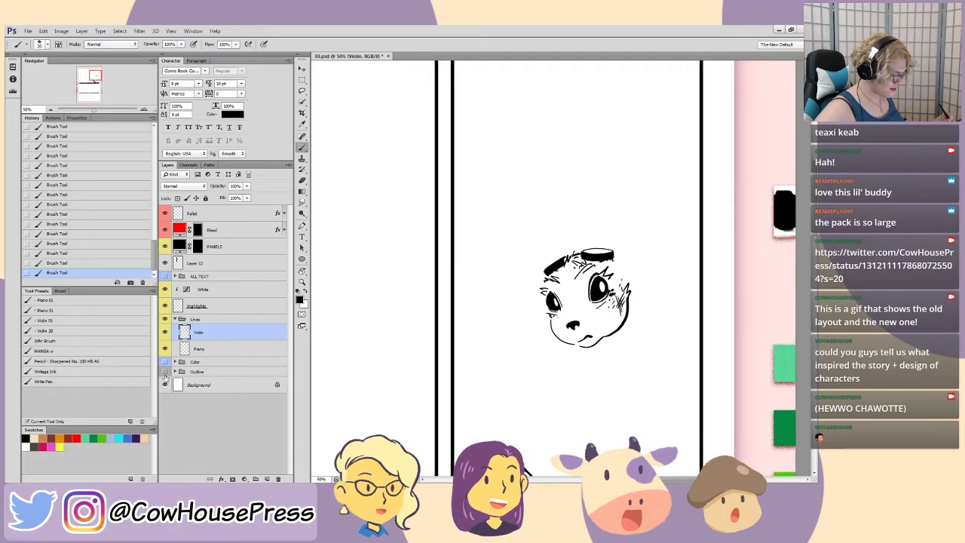
- Thicken the short line between the slanted band's fur spikes and the antler-base band into solid black
{"action": "key", "text": "ctrl+plus"}
{"action": "key", "text": "ctrl+plus"}
{"action": "key", "text": "ctrl+plus"}
{"action": "key", "text": "ctrl+plus"}
{"action": "key", "text": "ctrl+plus"}
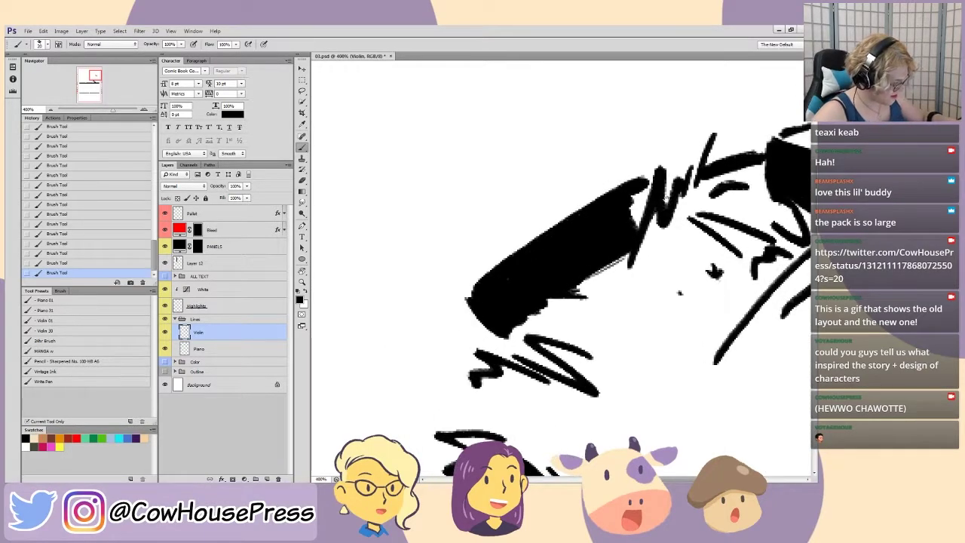
{"action": "mouse_move", "coordinate": [560, 235]}
{"action": "left_mouse_down"}
{"action": "mouse_move", "coordinate": [582, 218]}
{"action": "mouse_move", "coordinate": [601, 226]}
{"action": "mouse_move", "coordinate": [598, 202]}
{"action": "mouse_move", "coordinate": [598, 219]}
{"action": "mouse_move", "coordinate": [595, 205]}
{"action": "mouse_move", "coordinate": [540, 230]}
{"action": "mouse_move", "coordinate": [554, 216]}
{"action": "mouse_move", "coordinate": [546, 235]}
{"action": "mouse_move", "coordinate": [568, 215]}
{"action": "mouse_move", "coordinate": [509, 226]}
{"action": "left_mouse_up"}
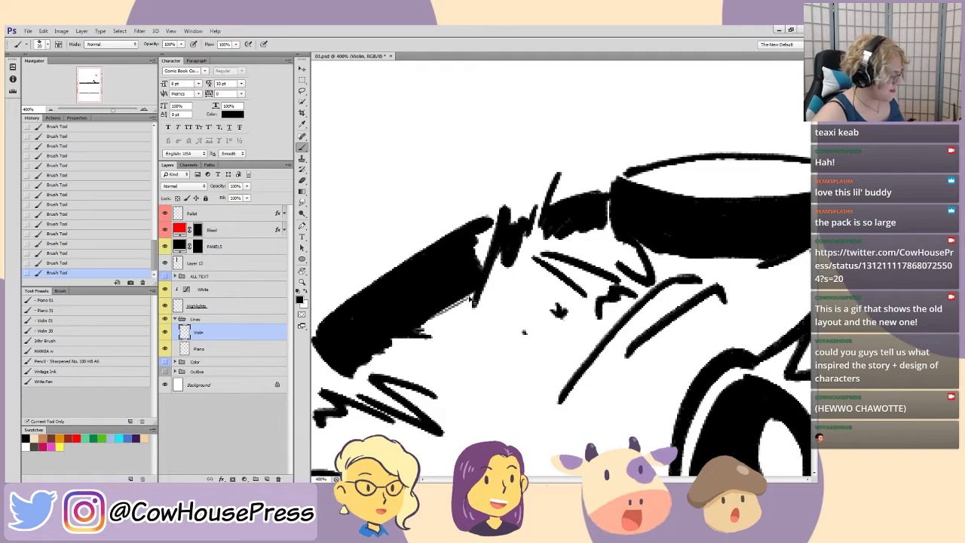
{"action": "key", "text": "ctrl+minus"}
{"action": "key", "text": "ctrl+minus"}
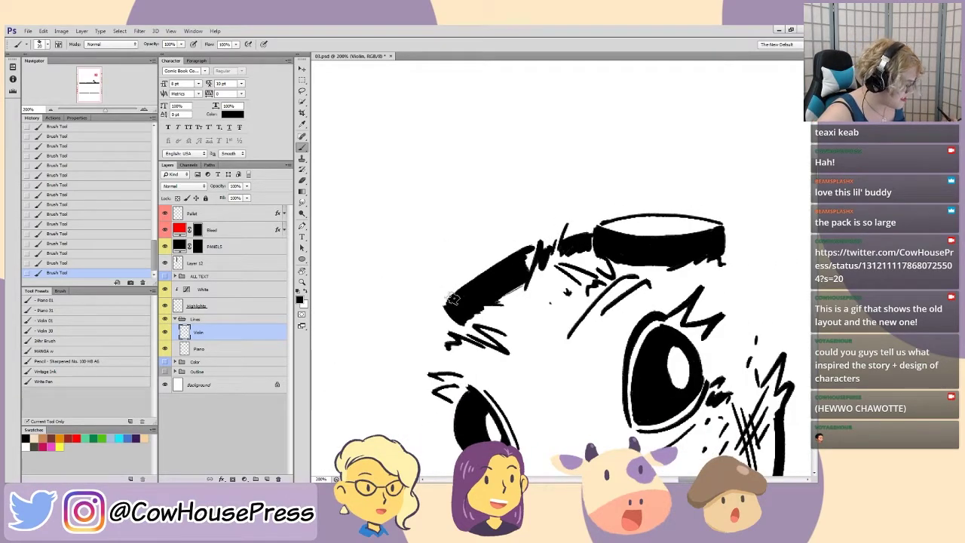
{"action": "key", "text": "ctrl+minus"}
{"action": "key", "text": "ctrl+minus"}
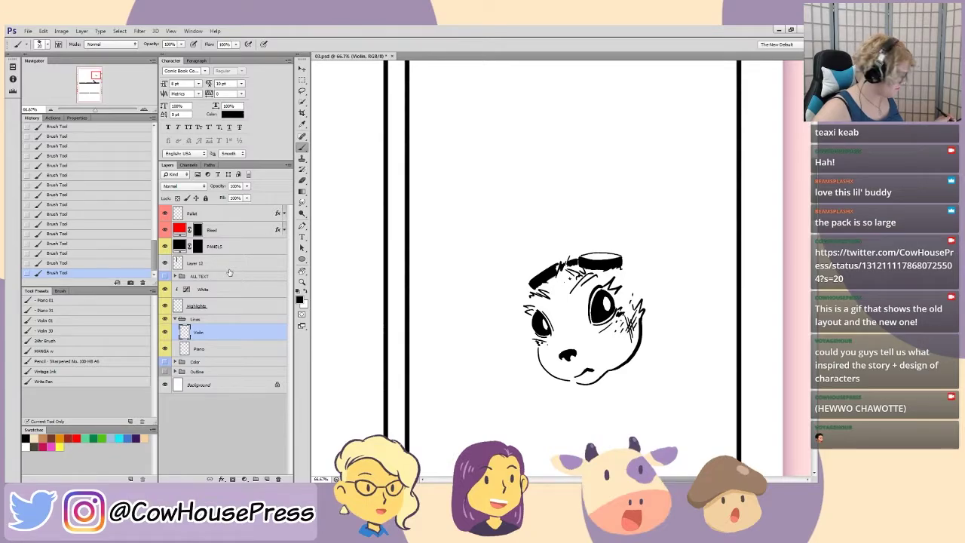
- Show the Outline group again and ink black fur spikes above the left end of the antler-base band, redoing the first strokes
{"action": "left_click", "coordinate": [165, 371]}
{"action": "key", "text": "ctrl+plus"}
{"action": "key", "text": "ctrl+plus"}
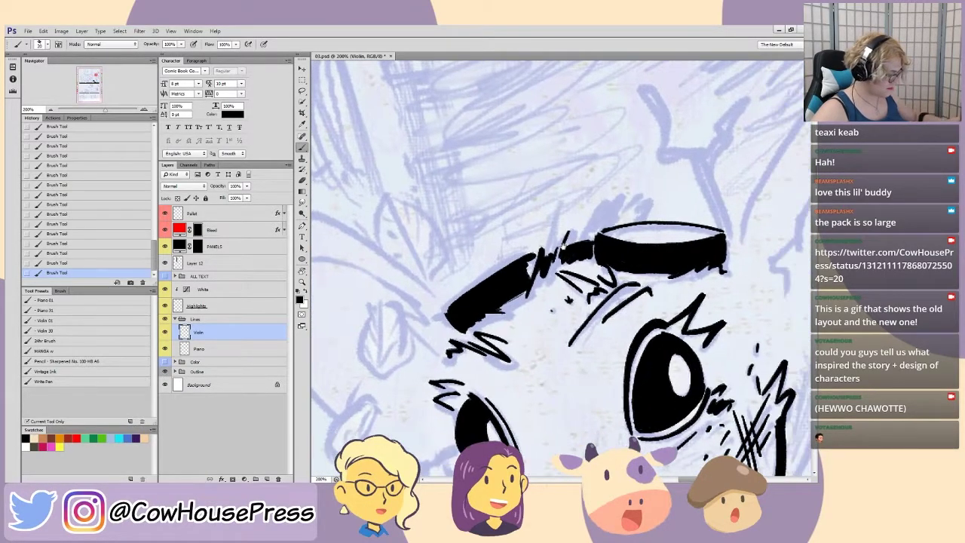
{"action": "left_click_drag", "start_coordinate": [606, 218], "coordinate": [625, 214]}
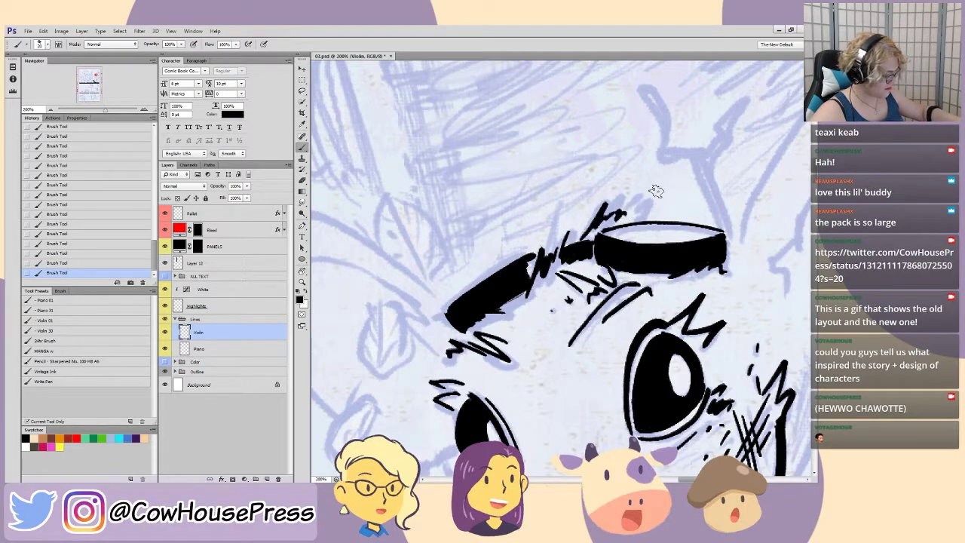
{"action": "left_click", "coordinate": [129, 252]}
{"action": "mouse_move", "coordinate": [587, 232]}
{"action": "left_mouse_down"}
{"action": "mouse_move", "coordinate": [610, 196]}
{"action": "mouse_move", "coordinate": [636, 220]}
{"action": "left_mouse_up"}
{"action": "key", "text": "ctrl+minus"}
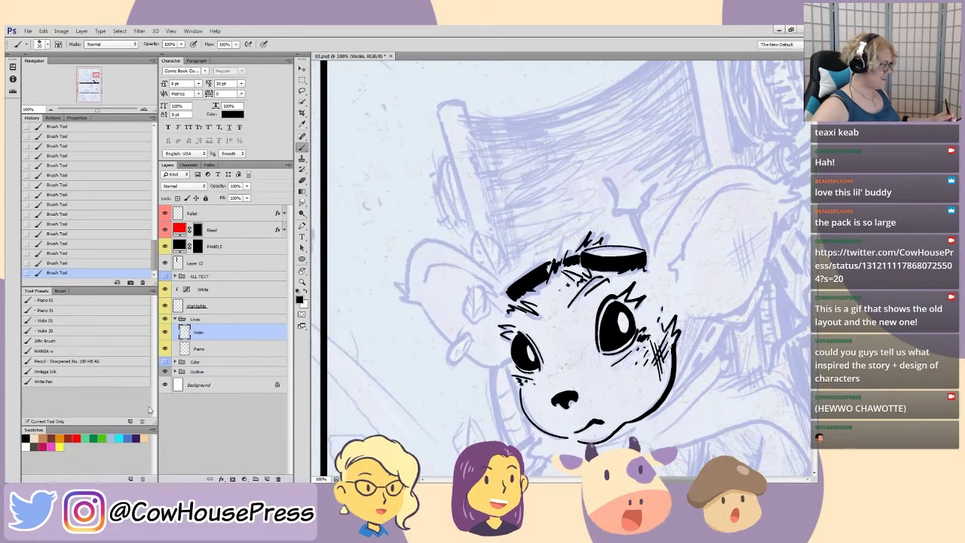
{"action": "left_click", "coordinate": [164, 374]}
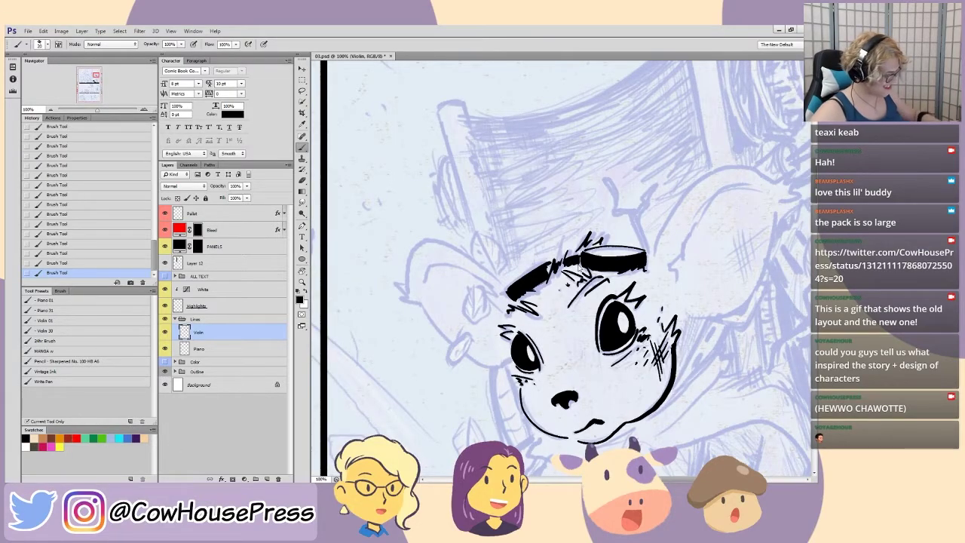
- Ink the right-hand ear's outline in black over the sketch, with an upper curve, a tufted tip and a lower edge
{"action": "key", "text": "ctrl+plus"}
{"action": "left_click_drag", "start_coordinate": [622, 248], "coordinate": [513, 287]}
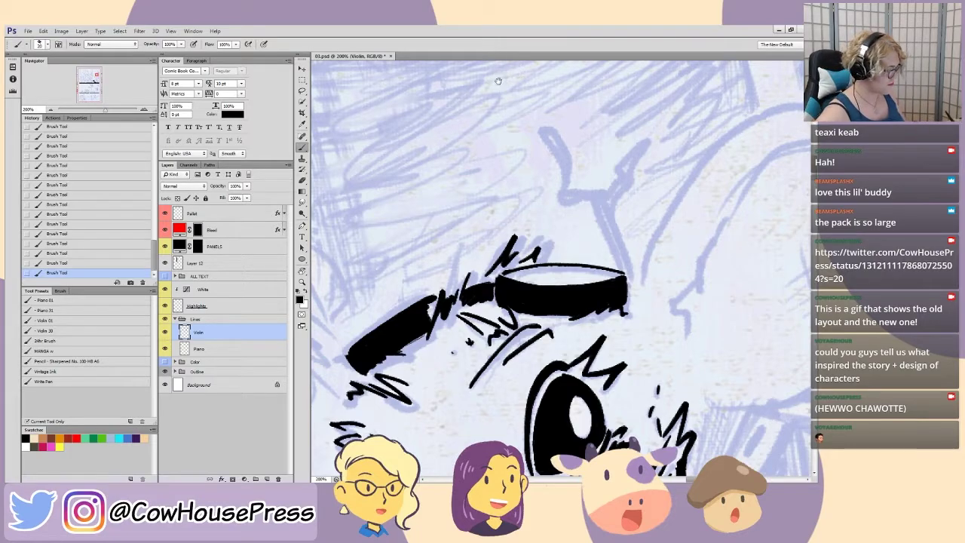
{"action": "left_click_drag", "start_coordinate": [564, 188], "coordinate": [417, 224]}
{"action": "left_click_drag", "start_coordinate": [424, 260], "coordinate": [425, 235]}
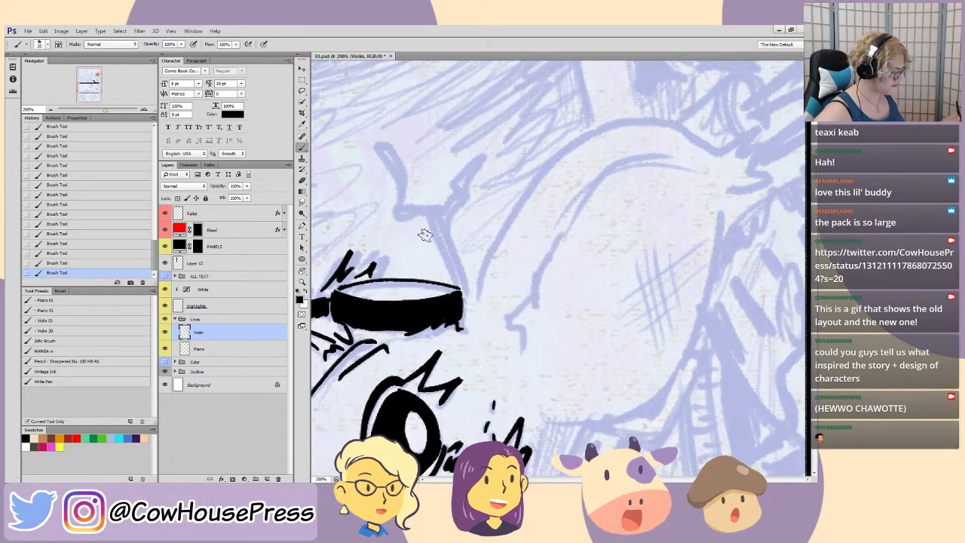
{"action": "key", "text": "ctrl+minus"}
{"action": "mouse_move", "coordinate": [476, 269]}
{"action": "left_mouse_down"}
{"action": "mouse_move", "coordinate": [475, 247]}
{"action": "mouse_move", "coordinate": [537, 227]}
{"action": "mouse_move", "coordinate": [624, 170]}
{"action": "mouse_move", "coordinate": [654, 186]}
{"action": "left_mouse_up"}
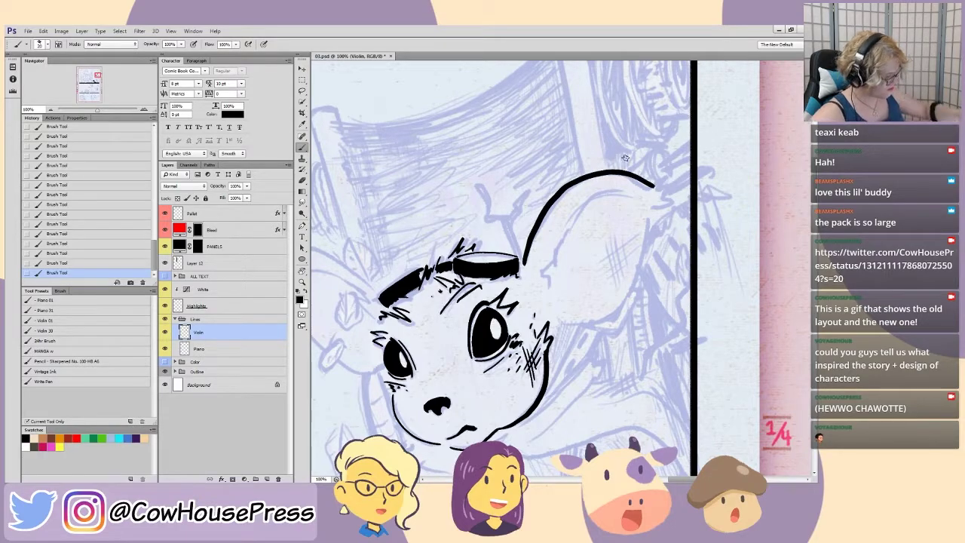
{"action": "key", "text": "ctrl+z"}
{"action": "mouse_move", "coordinate": [523, 267]}
{"action": "left_mouse_down"}
{"action": "mouse_move", "coordinate": [536, 227]}
{"action": "mouse_move", "coordinate": [585, 179]}
{"action": "mouse_move", "coordinate": [643, 183]}
{"action": "left_mouse_up"}
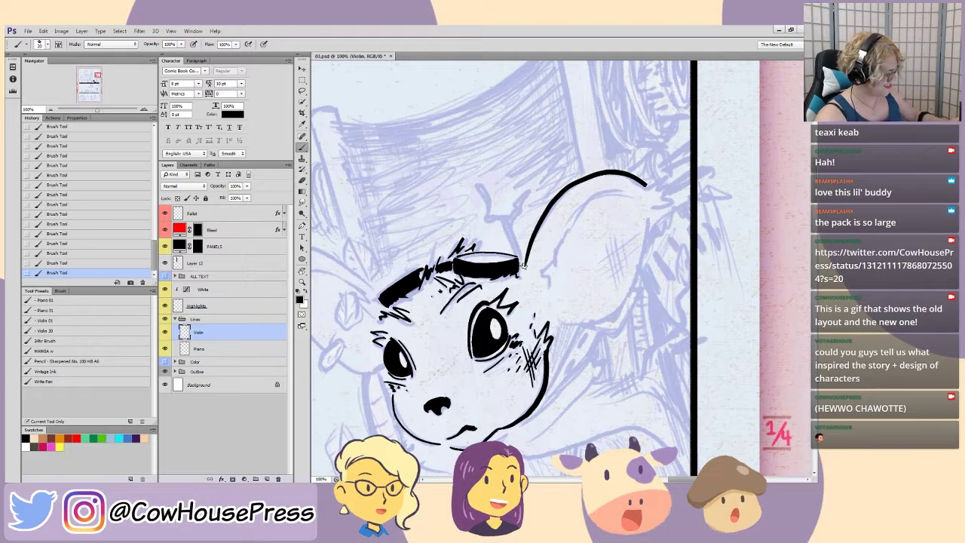
{"action": "key", "text": "ctrl+z"}
{"action": "mouse_move", "coordinate": [526, 255]}
{"action": "left_mouse_down"}
{"action": "mouse_move", "coordinate": [581, 180]}
{"action": "mouse_move", "coordinate": [647, 184]}
{"action": "left_mouse_up"}
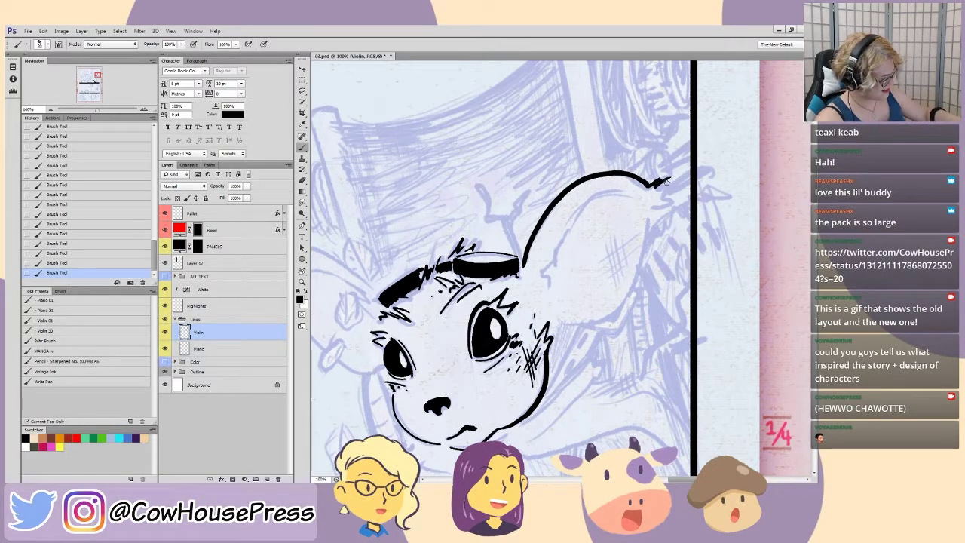
{"action": "mouse_move", "coordinate": [660, 183]}
{"action": "left_mouse_down"}
{"action": "mouse_move", "coordinate": [666, 202]}
{"action": "mouse_move", "coordinate": [648, 215]}
{"action": "left_mouse_up"}
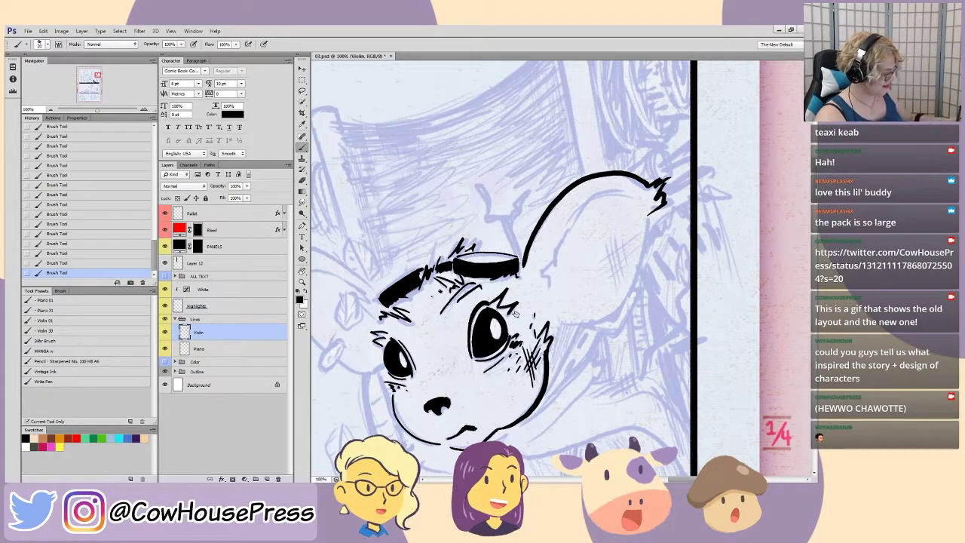
{"action": "mouse_move", "coordinate": [558, 326]}
{"action": "left_mouse_down"}
{"action": "mouse_move", "coordinate": [603, 320]}
{"action": "mouse_move", "coordinate": [631, 285]}
{"action": "mouse_move", "coordinate": [645, 217]}
{"action": "left_mouse_up"}
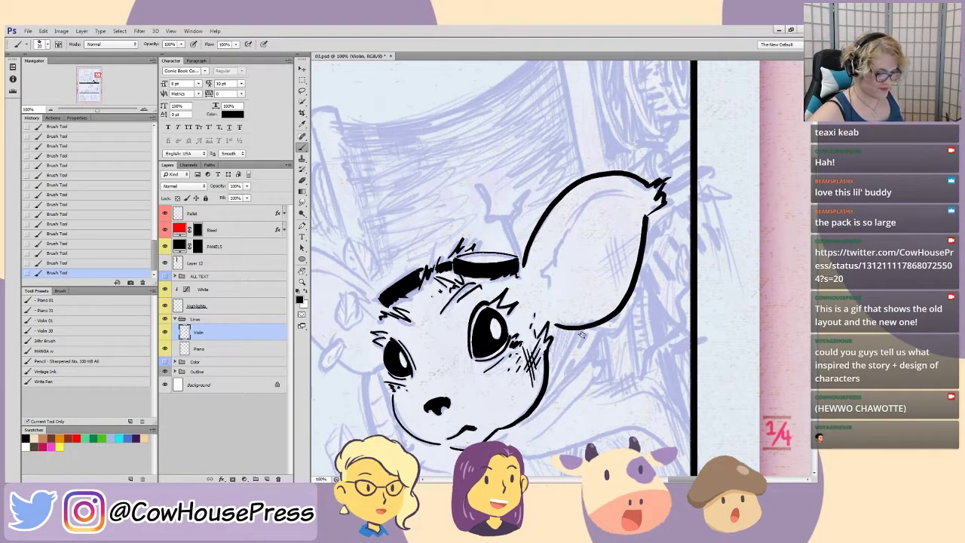
- Trim the stray ink beneath the right-hand ear's tufted tip with lasso selections
{"action": "key", "text": "l"}
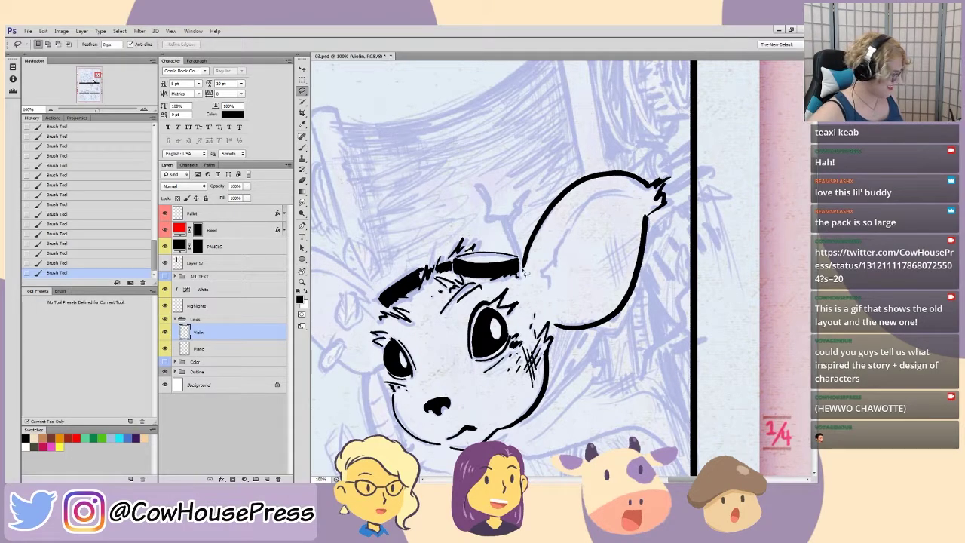
{"action": "mouse_move", "coordinate": [525, 277]}
{"action": "left_mouse_down"}
{"action": "mouse_move", "coordinate": [524, 240]}
{"action": "mouse_move", "coordinate": [610, 142]}
{"action": "mouse_move", "coordinate": [690, 188]}
{"action": "mouse_move", "coordinate": [655, 228]}
{"action": "mouse_move", "coordinate": [650, 220]}
{"action": "mouse_move", "coordinate": [665, 209]}
{"action": "mouse_move", "coordinate": [653, 238]}
{"action": "left_mouse_up"}
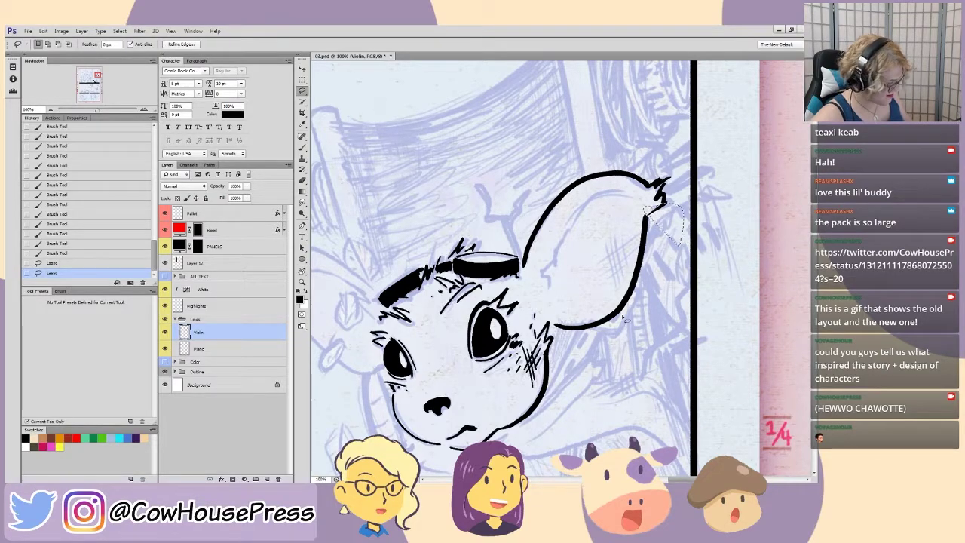
{"action": "key", "text": "Delete"}
{"action": "key", "text": "ctrl+d"}
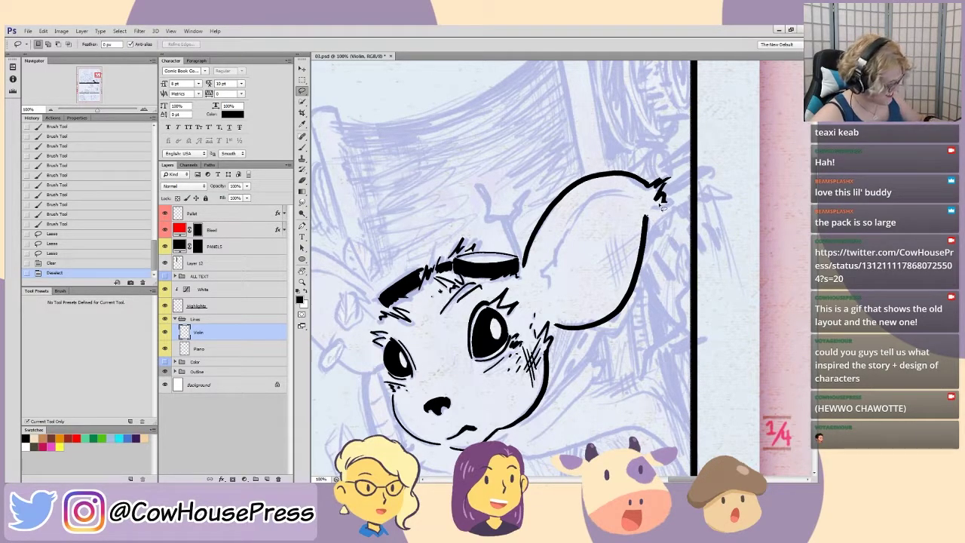
{"action": "left_click_drag", "start_coordinate": [663, 199], "coordinate": [662, 225]}
{"action": "key", "text": "Delete"}
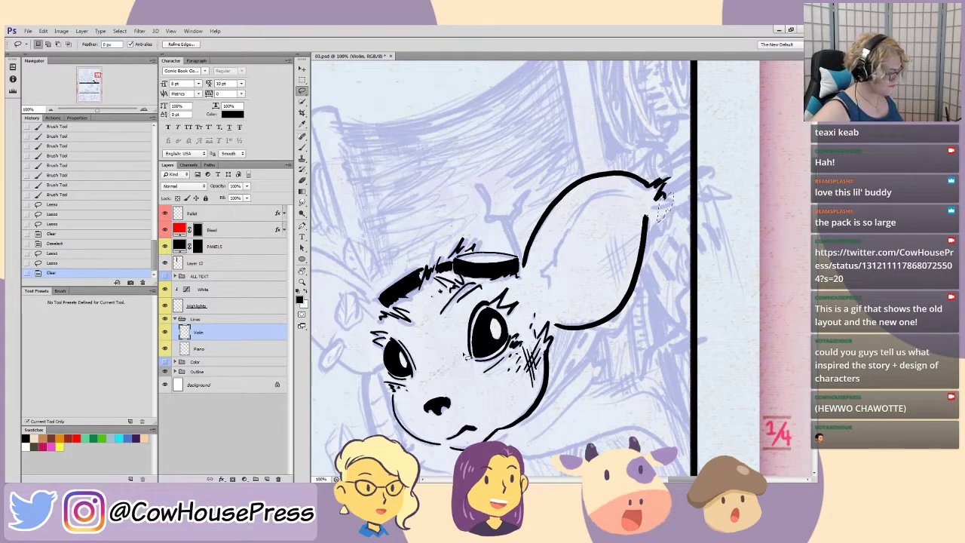
{"action": "key", "text": "ctrl+d"}
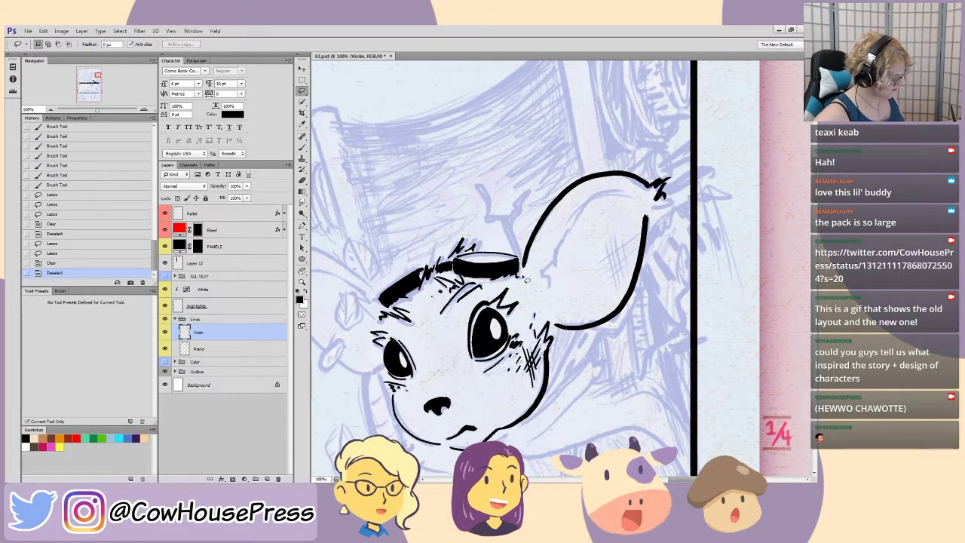
- Lasso the ear's upper curve and tufted tip and scale them to about 94% width and 97% height
{"action": "mouse_move", "coordinate": [530, 268]}
{"action": "left_mouse_down"}
{"action": "mouse_move", "coordinate": [552, 185]}
{"action": "mouse_move", "coordinate": [648, 138]}
{"action": "mouse_move", "coordinate": [688, 217]}
{"action": "mouse_move", "coordinate": [632, 198]}
{"action": "mouse_move", "coordinate": [531, 287]}
{"action": "mouse_move", "coordinate": [521, 263]}
{"action": "left_mouse_up"}
{"action": "key", "text": "Right"}
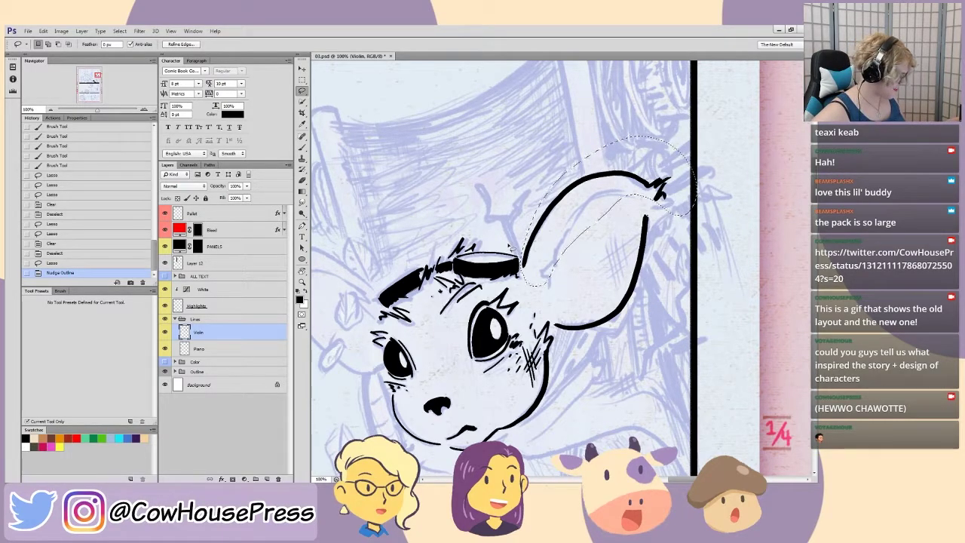
{"action": "key", "text": "alt"}
{"action": "left_click_drag", "start_coordinate": [726, 203], "coordinate": [688, 307]}
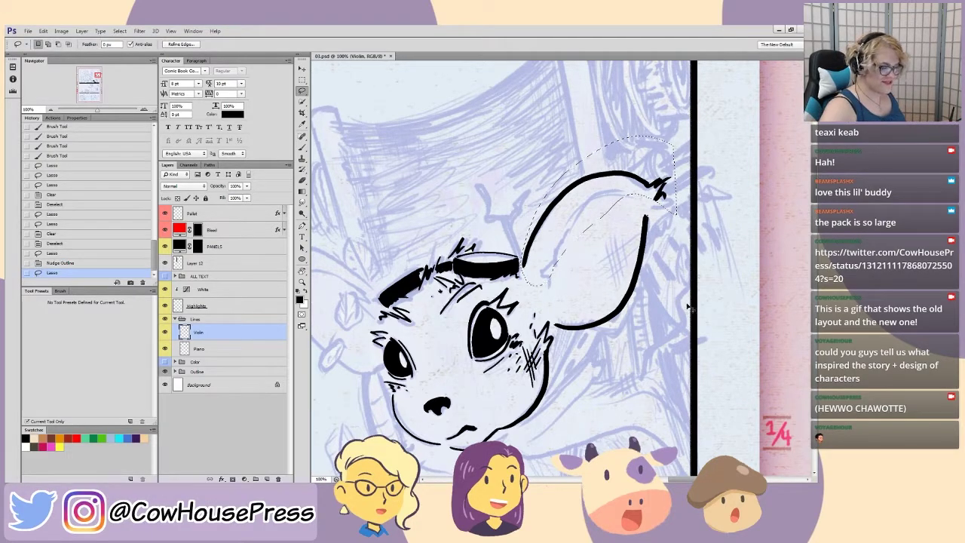
{"action": "key", "text": "ctrl+t"}
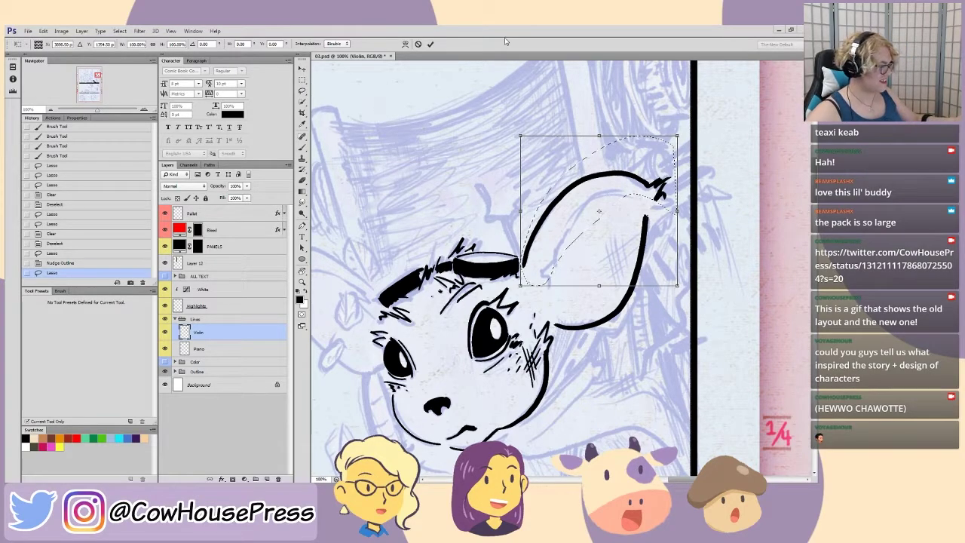
{"action": "left_click_drag", "start_coordinate": [677, 135], "coordinate": [667, 141]}
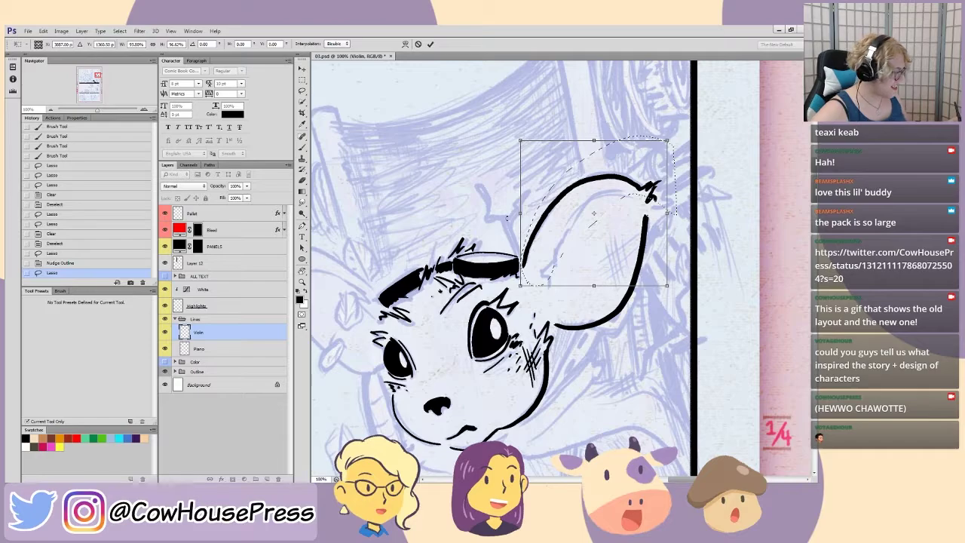
{"action": "key", "text": "Return"}
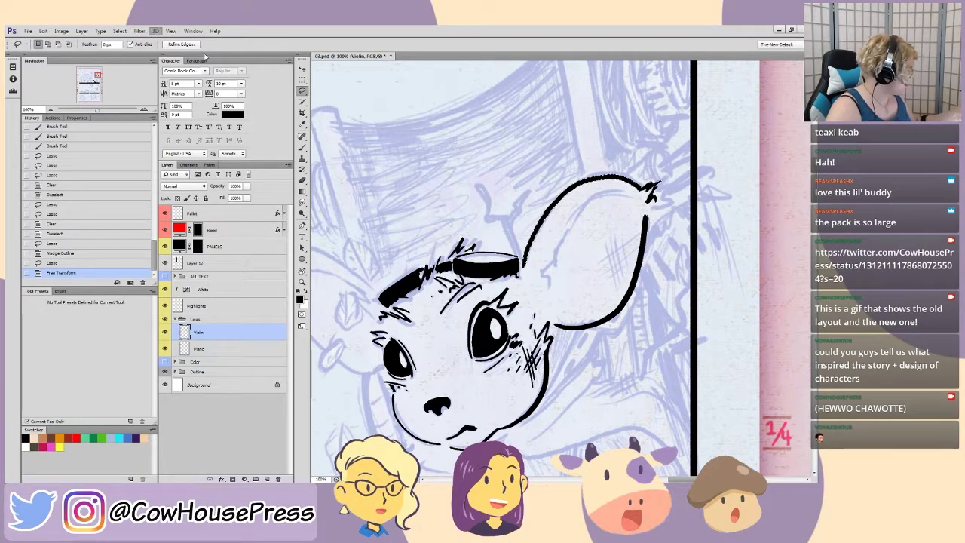
{"action": "key", "text": "ctrl+d"}
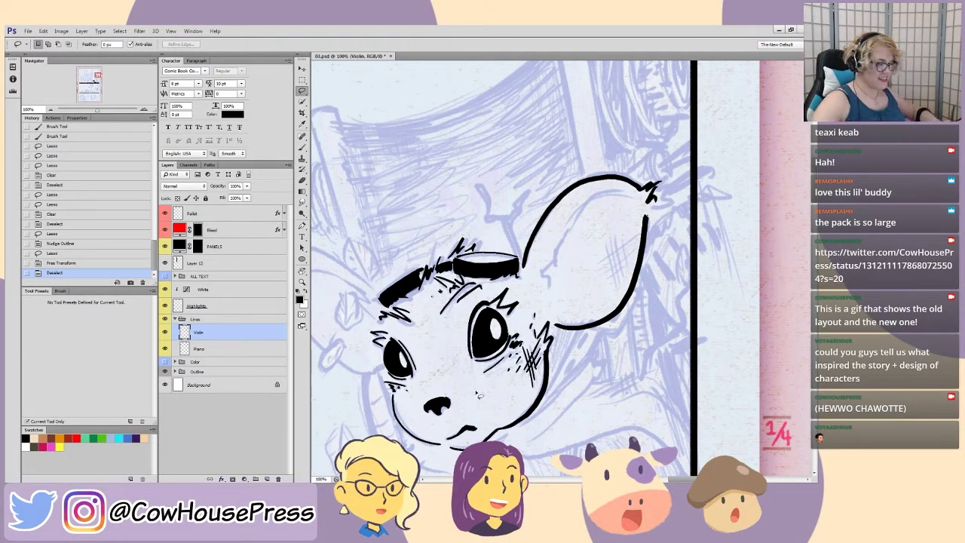
{"action": "key", "text": "b"}
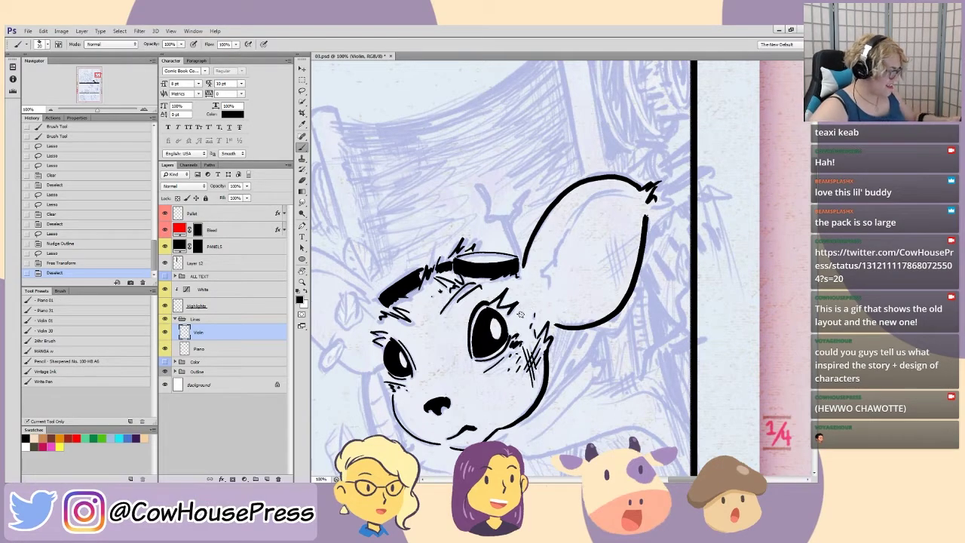
- Ink the small fur tuft at the base of the fawn's large ear and the curved inner-ear line above it
{"action": "left_click_drag", "start_coordinate": [548, 285], "coordinate": [543, 265]}
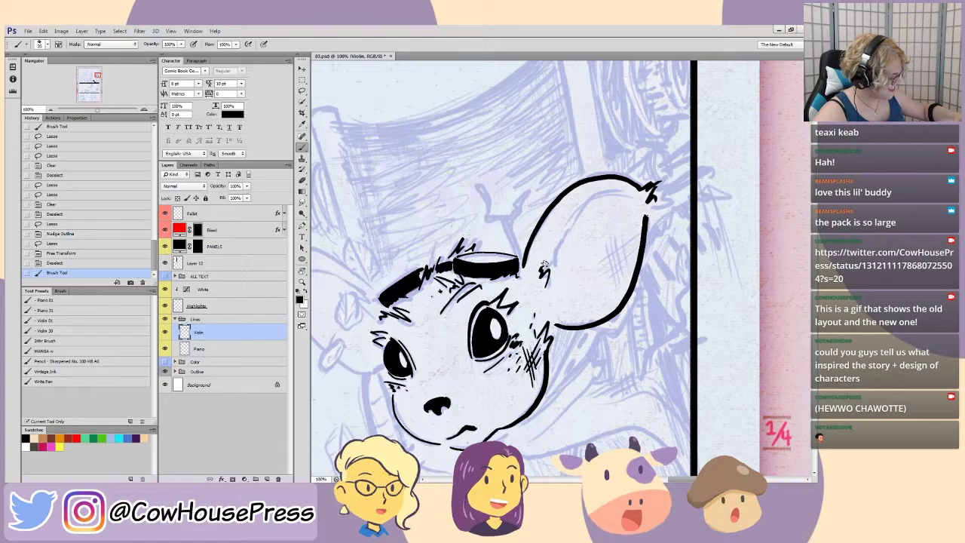
{"action": "mouse_move", "coordinate": [544, 262]}
{"action": "left_mouse_down"}
{"action": "mouse_move", "coordinate": [568, 218]}
{"action": "mouse_move", "coordinate": [607, 191]}
{"action": "mouse_move", "coordinate": [632, 194]}
{"action": "left_mouse_up"}
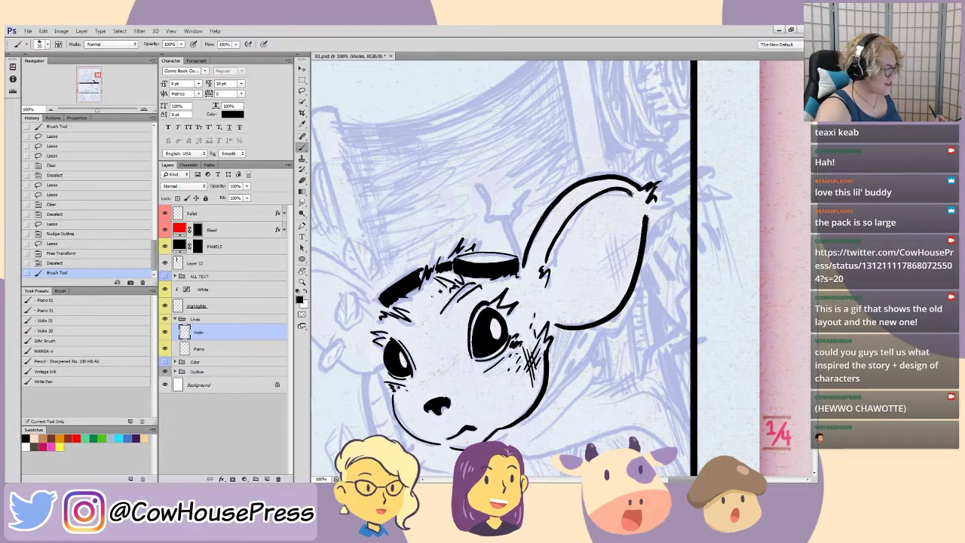
{"action": "key", "text": "ctrl+z"}
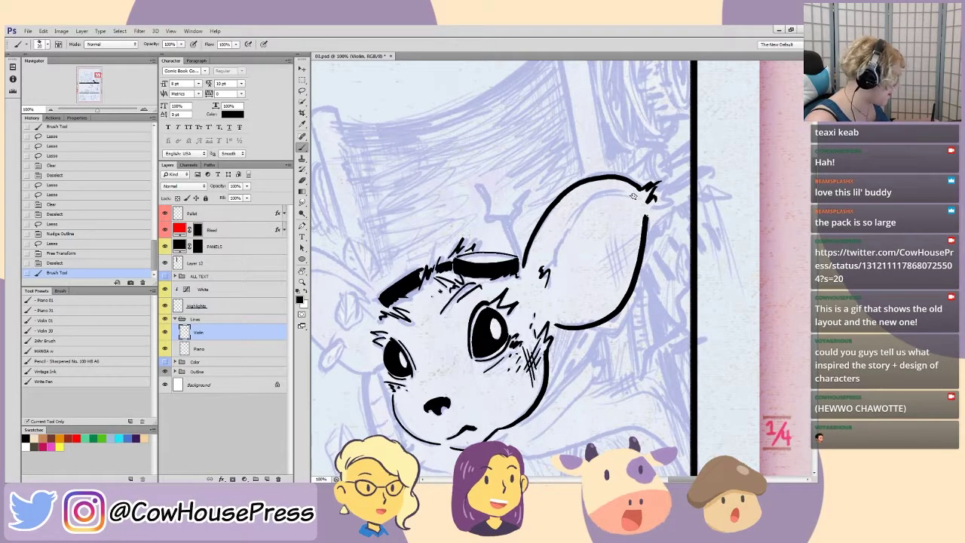
{"action": "mouse_move", "coordinate": [615, 192]}
{"action": "left_mouse_down"}
{"action": "mouse_move", "coordinate": [583, 203]}
{"action": "mouse_move", "coordinate": [541, 269]}
{"action": "left_mouse_up"}
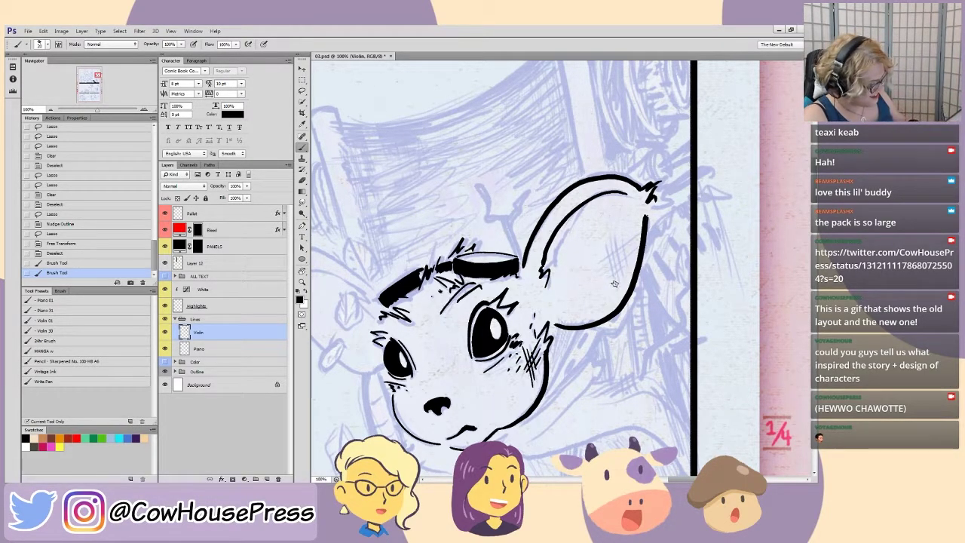
- Crosshatch the inside of the large ear near its outer edge with four steep strokes crossed by four diagonal ones
{"action": "key", "text": "ctrl+plus"}
{"action": "key", "text": "ctrl+plus"}
{"action": "key", "text": "ctrl+plus"}
{"action": "mouse_move", "coordinate": [706, 315]}
{"action": "left_mouse_down"}
{"action": "mouse_move", "coordinate": [397, 287]}
{"action": "mouse_move", "coordinate": [417, 342]}
{"action": "left_mouse_up"}
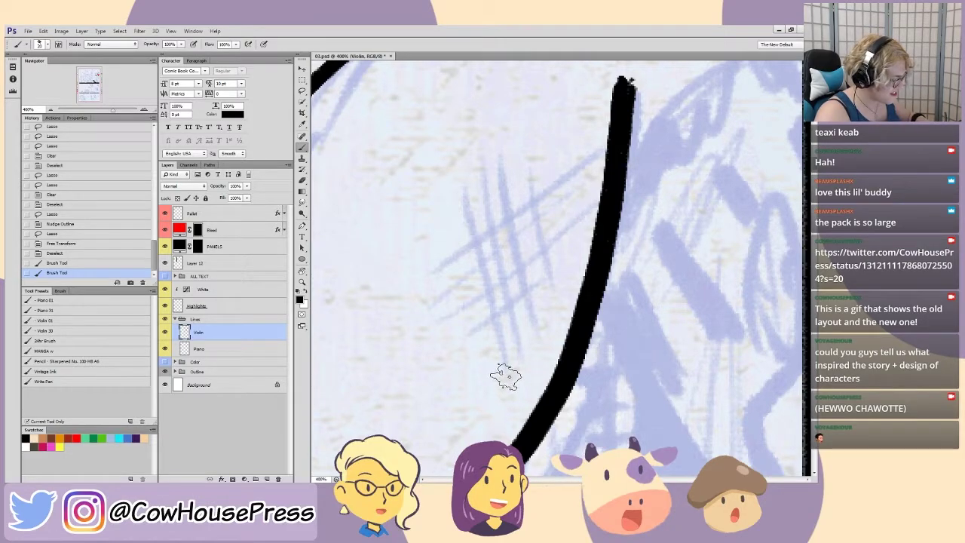
{"action": "left_click_drag", "start_coordinate": [503, 365], "coordinate": [461, 208]}
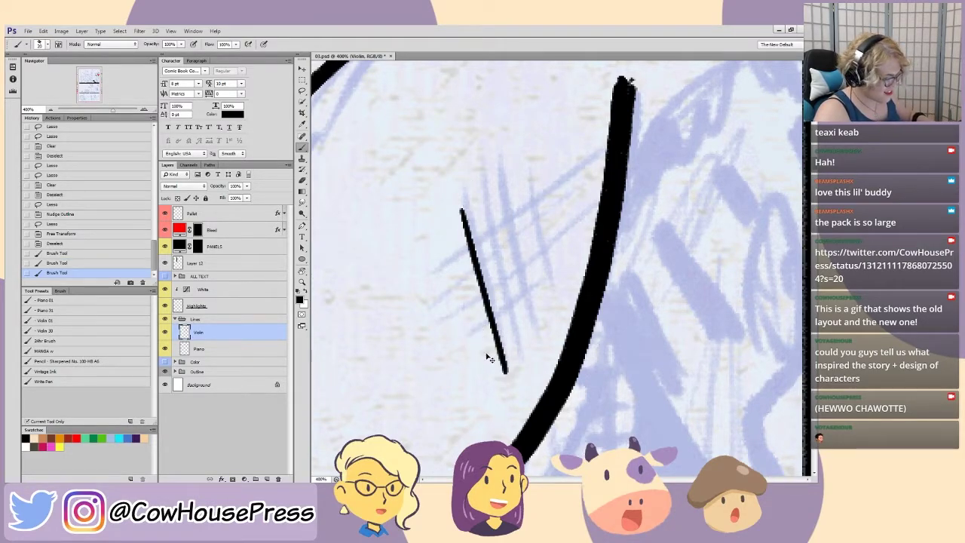
{"action": "key", "text": "ctrl+z"}
{"action": "left_click_drag", "start_coordinate": [501, 363], "coordinate": [462, 185]}
{"action": "left_click_drag", "start_coordinate": [513, 345], "coordinate": [475, 164]}
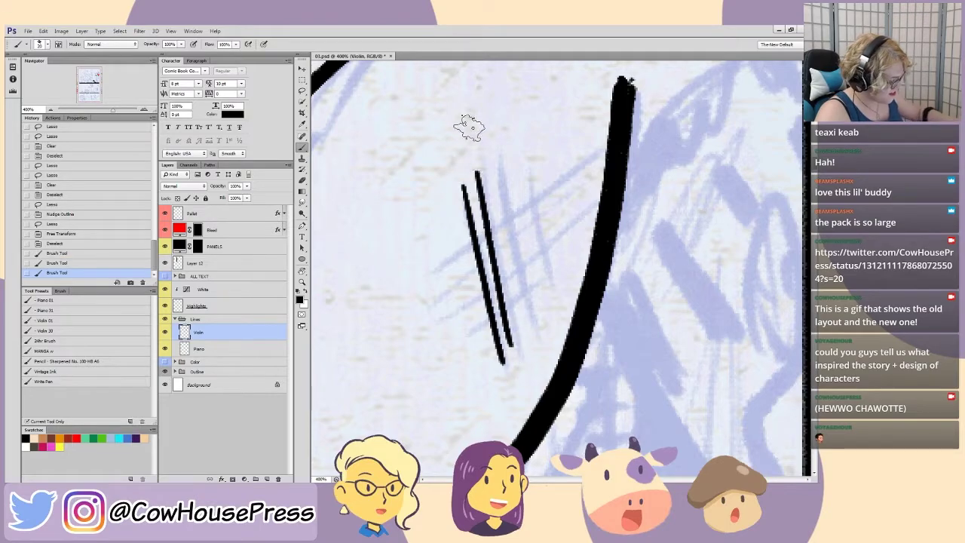
{"action": "left_click_drag", "start_coordinate": [530, 318], "coordinate": [503, 209]}
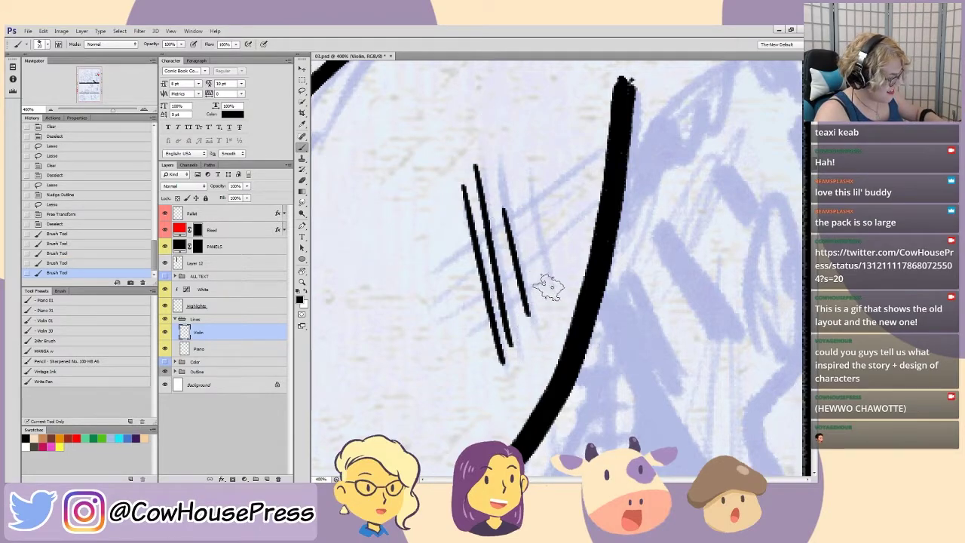
{"action": "left_click_drag", "start_coordinate": [551, 286], "coordinate": [523, 177]}
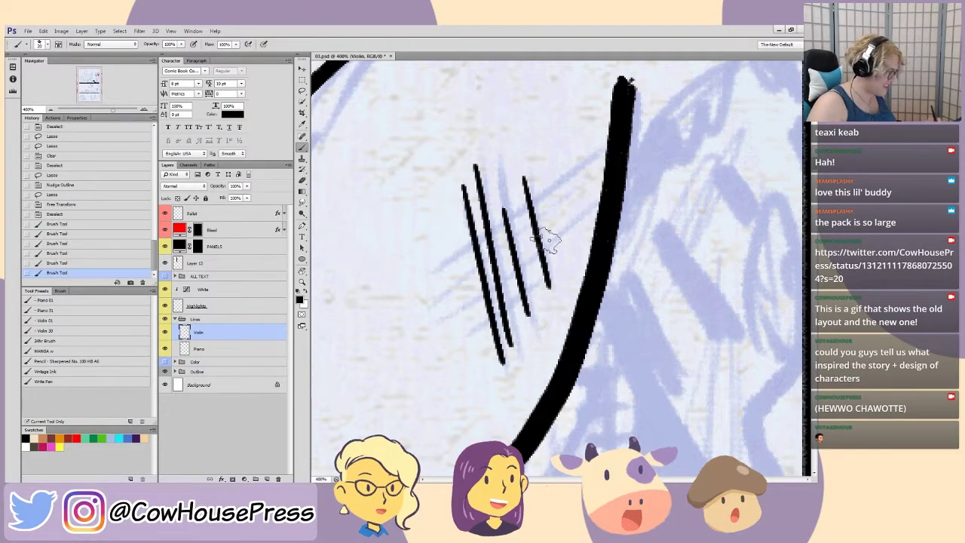
{"action": "mouse_move", "coordinate": [583, 159]}
{"action": "left_mouse_down"}
{"action": "mouse_move", "coordinate": [514, 209]}
{"action": "mouse_move", "coordinate": [431, 274]}
{"action": "left_mouse_up"}
{"action": "left_click_drag", "start_coordinate": [567, 193], "coordinate": [421, 322]}
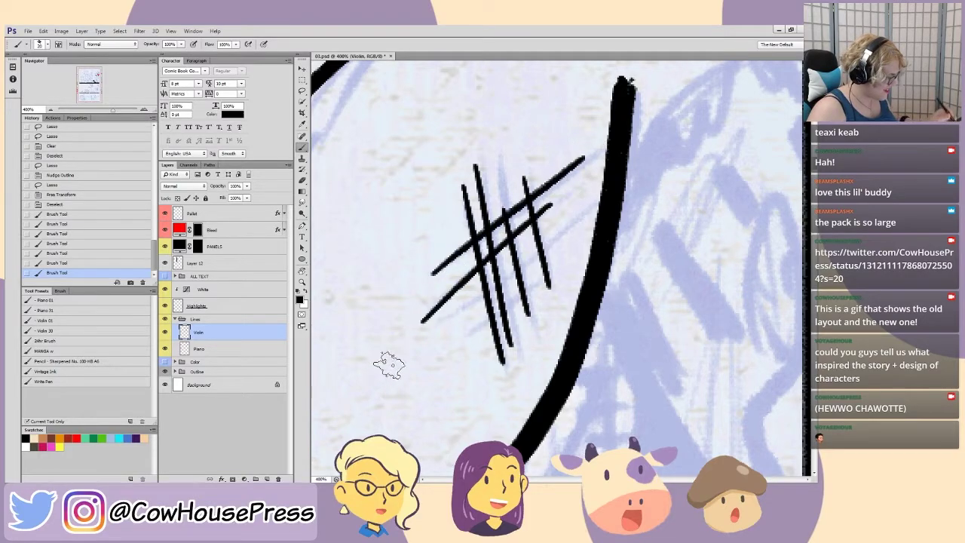
{"action": "left_click_drag", "start_coordinate": [575, 216], "coordinate": [445, 328]}
{"action": "left_click_drag", "start_coordinate": [554, 258], "coordinate": [449, 354]}
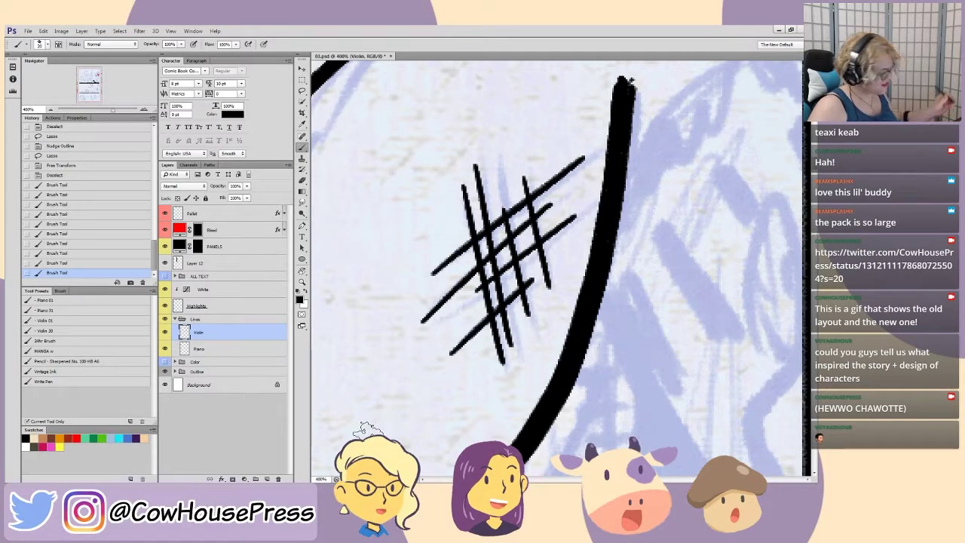
- Hide the Outline sketch group to check the inked head on its own, and show the sketch again
{"action": "key", "text": "ctrl+minus"}
{"action": "key", "text": "ctrl+minus"}
{"action": "key", "text": "ctrl+minus"}
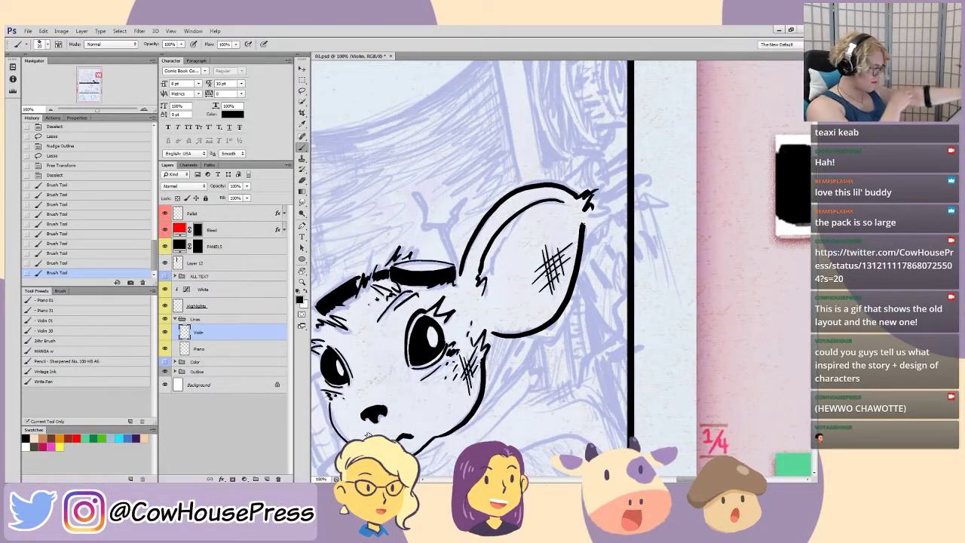
{"action": "left_click", "coordinate": [165, 371]}
{"action": "mouse_move", "coordinate": [395, 274]}
{"action": "left_mouse_down"}
{"action": "mouse_move", "coordinate": [476, 181]}
{"action": "mouse_move", "coordinate": [377, 215]}
{"action": "left_mouse_up"}
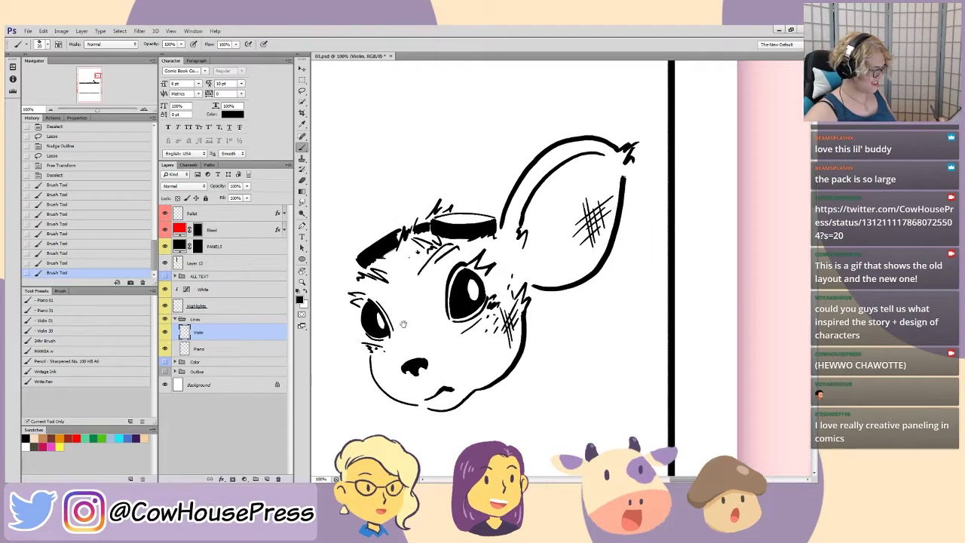
{"action": "left_click_drag", "start_coordinate": [404, 324], "coordinate": [398, 305]}
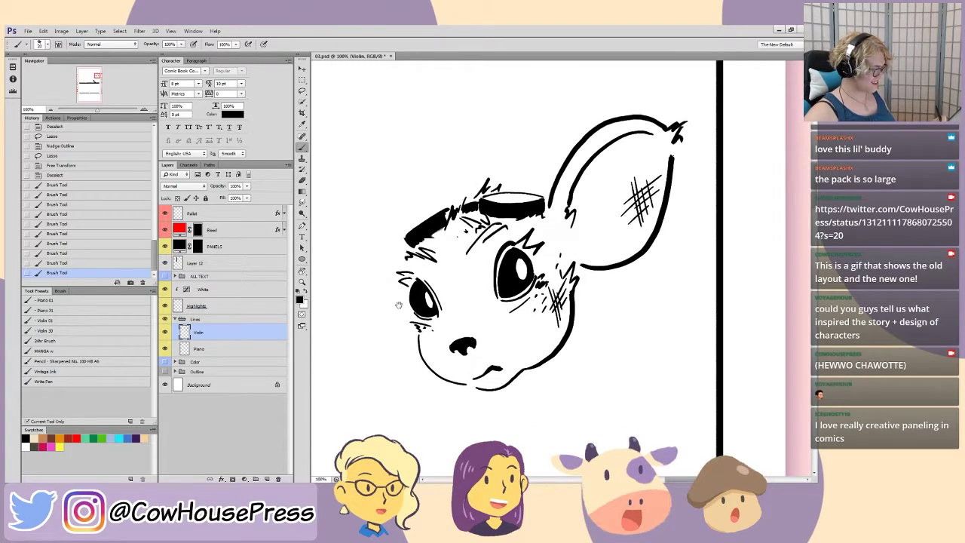
{"action": "left_click", "coordinate": [165, 362]}
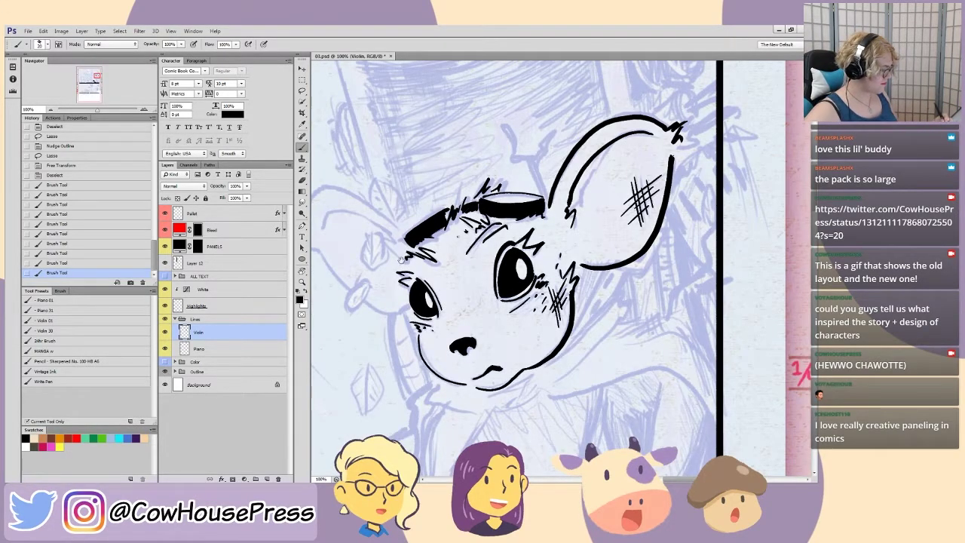
- Ink the upright leaf on the fawn's far ear, with its stem, outline, centre rib and side veins
{"action": "left_click_drag", "start_coordinate": [363, 233], "coordinate": [375, 221]}
{"action": "left_click_drag", "start_coordinate": [456, 126], "coordinate": [566, 119]}
{"action": "key", "text": "ctrl+plus"}
{"action": "key", "text": "ctrl+plus"}
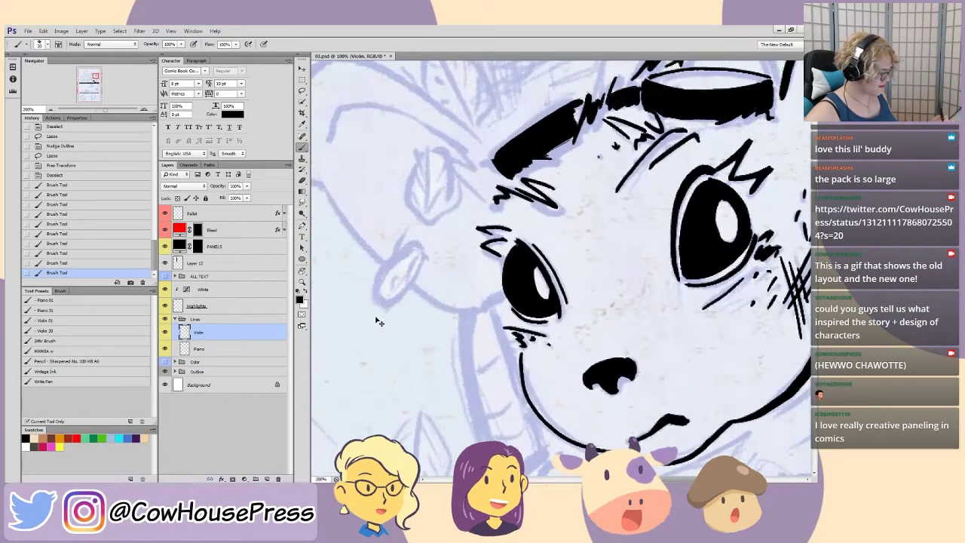
{"action": "left_click_drag", "start_coordinate": [383, 246], "coordinate": [399, 249]}
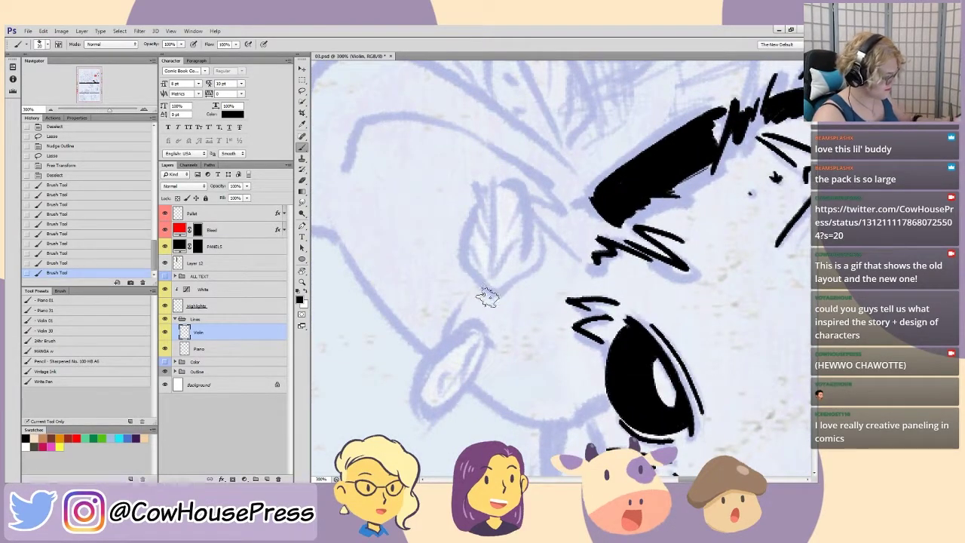
{"action": "mouse_move", "coordinate": [491, 303]}
{"action": "left_mouse_down"}
{"action": "mouse_move", "coordinate": [491, 280]}
{"action": "mouse_move", "coordinate": [459, 260]}
{"action": "mouse_move", "coordinate": [477, 183]}
{"action": "mouse_move", "coordinate": [490, 190]}
{"action": "left_mouse_up"}
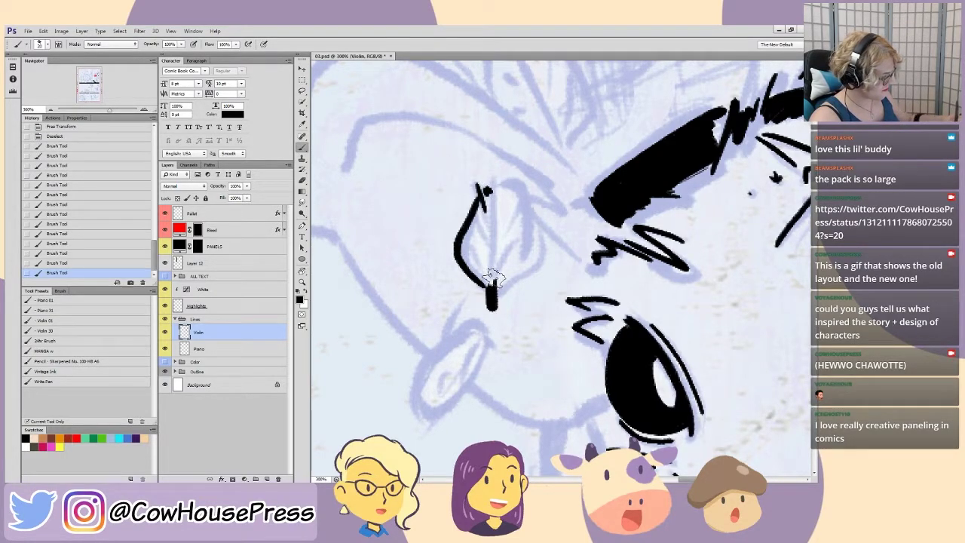
{"action": "left_click_drag", "start_coordinate": [491, 280], "coordinate": [497, 169]}
{"action": "mouse_move", "coordinate": [496, 282]}
{"action": "left_mouse_down"}
{"action": "mouse_move", "coordinate": [531, 225]}
{"action": "mouse_move", "coordinate": [526, 188]}
{"action": "mouse_move", "coordinate": [503, 175]}
{"action": "left_mouse_up"}
{"action": "left_click_drag", "start_coordinate": [492, 280], "coordinate": [534, 220]}
{"action": "mouse_move", "coordinate": [494, 246]}
{"action": "left_mouse_down"}
{"action": "mouse_move", "coordinate": [528, 184]}
{"action": "mouse_move", "coordinate": [460, 217]}
{"action": "mouse_move", "coordinate": [457, 208]}
{"action": "left_mouse_up"}
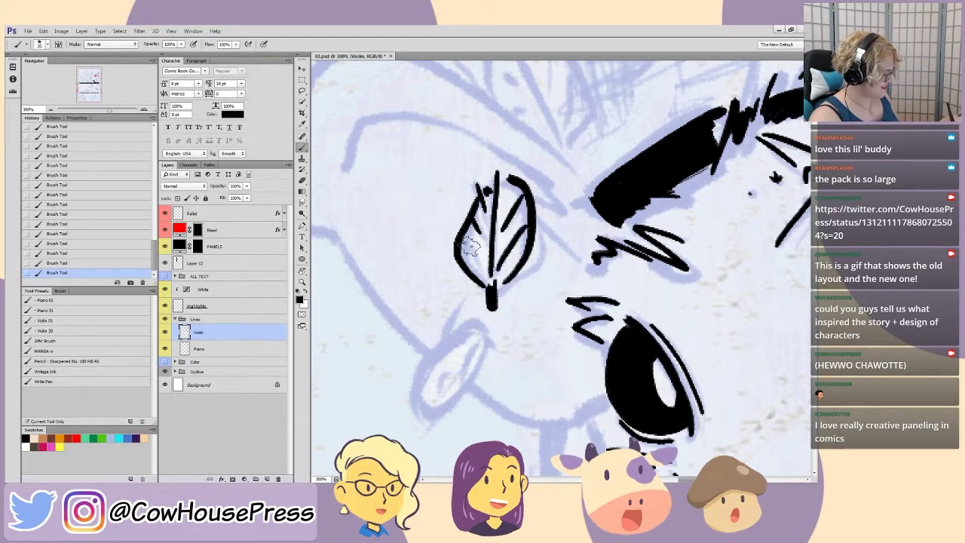
- Ink the small slanted leaf below the upright one, with its outline and inner line
{"action": "scroll", "coordinate": [415, 304], "scroll_direction": "down", "scroll_amount": 5}
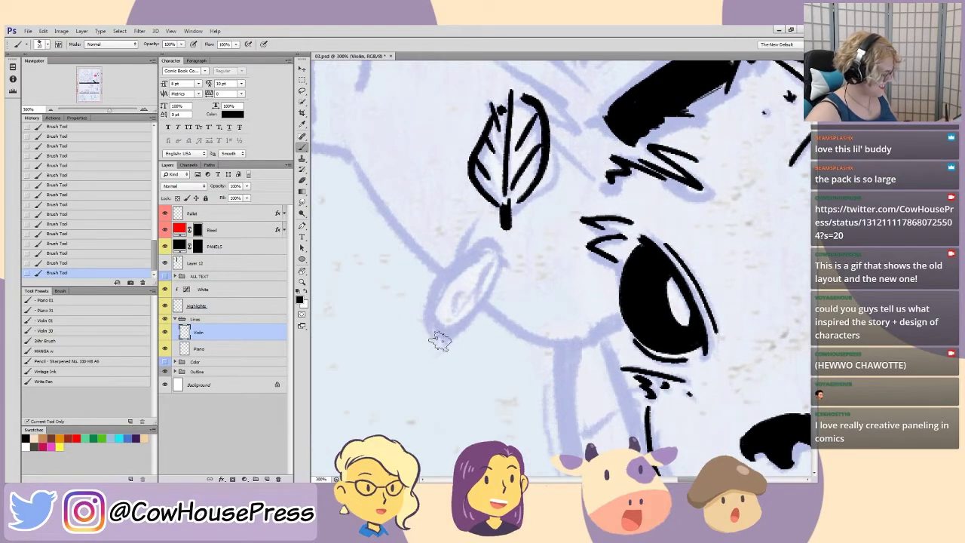
{"action": "mouse_move", "coordinate": [449, 333]}
{"action": "left_mouse_down"}
{"action": "mouse_move", "coordinate": [423, 315]}
{"action": "mouse_move", "coordinate": [461, 254]}
{"action": "mouse_move", "coordinate": [476, 249]}
{"action": "left_mouse_up"}
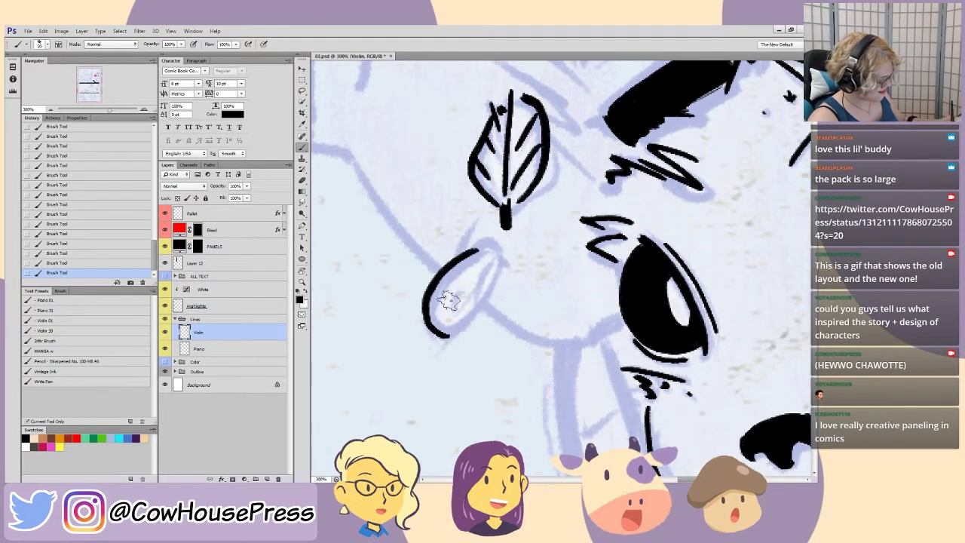
{"action": "left_click_drag", "start_coordinate": [448, 321], "coordinate": [474, 263]}
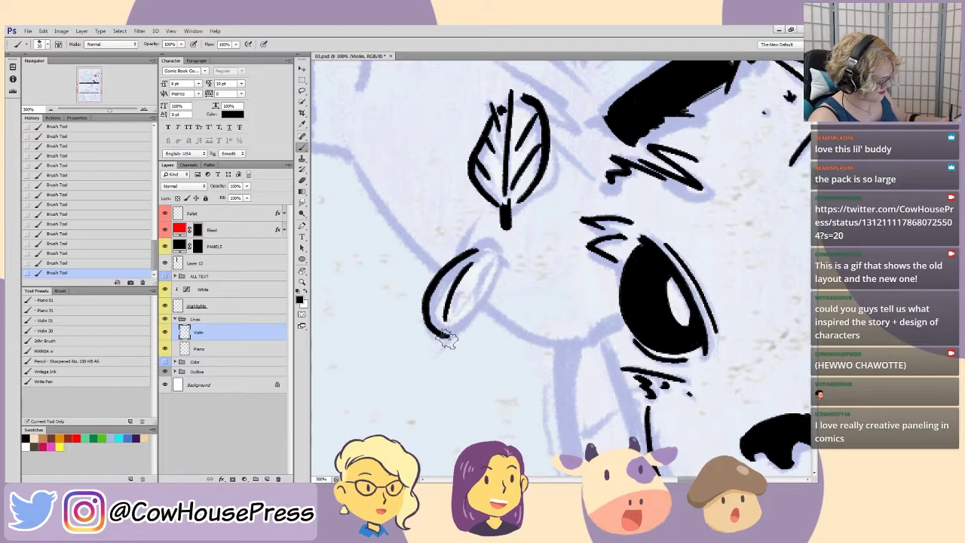
{"action": "mouse_move", "coordinate": [451, 331]}
{"action": "left_mouse_down"}
{"action": "mouse_move", "coordinate": [486, 290]}
{"action": "mouse_move", "coordinate": [483, 246]}
{"action": "left_mouse_up"}
{"action": "left_click_drag", "start_coordinate": [473, 280], "coordinate": [469, 265]}
- Ink the forked antler rising from the headband beside the large ear
{"action": "key", "text": "space"}
{"action": "left_click_drag", "start_coordinate": [469, 76], "coordinate": [418, 310]}
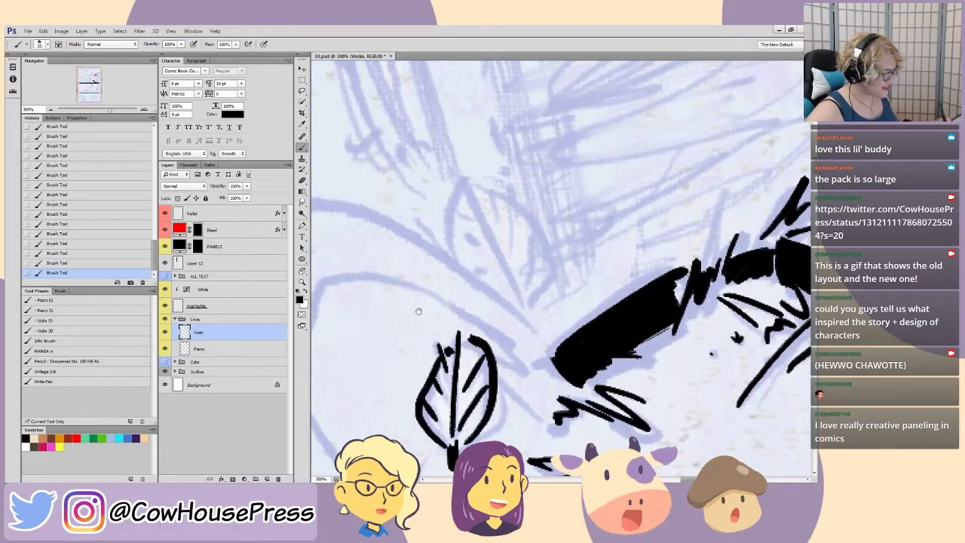
{"action": "left_click_drag", "start_coordinate": [519, 327], "coordinate": [433, 302]}
{"action": "left_click_drag", "start_coordinate": [570, 372], "coordinate": [401, 423]}
{"action": "left_click_drag", "start_coordinate": [700, 322], "coordinate": [522, 375]}
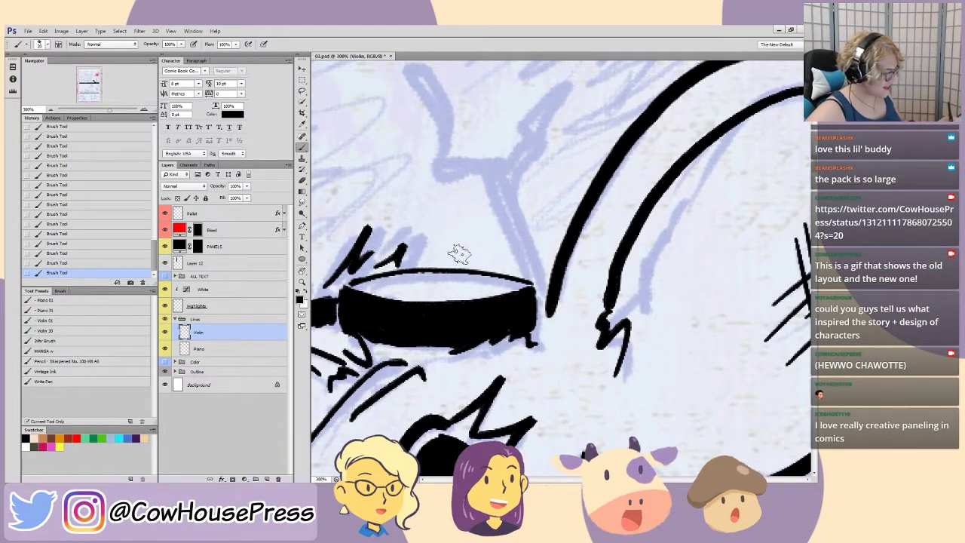
{"action": "key", "text": "ctrl+minus"}
{"action": "scroll", "coordinate": [467, 220], "scroll_direction": "down", "scroll_amount": 2}
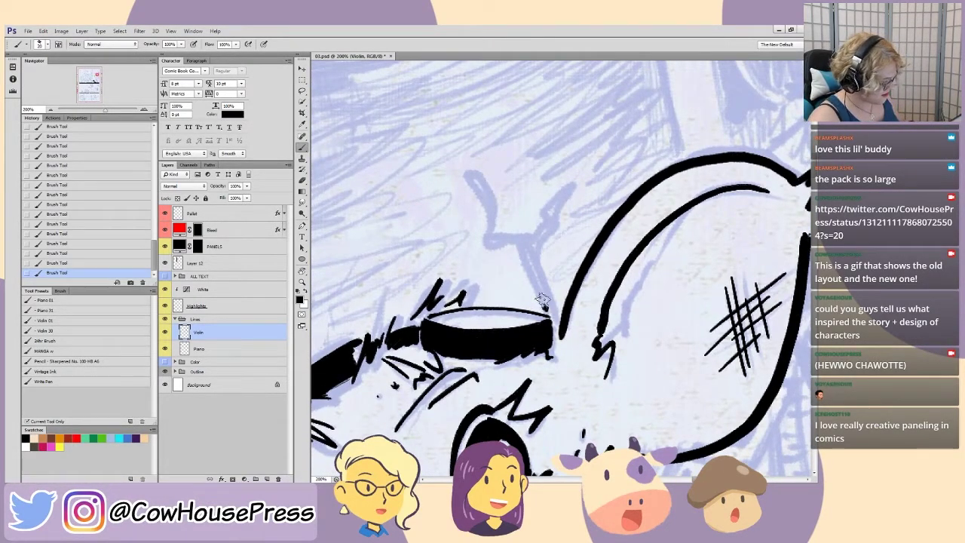
{"action": "mouse_move", "coordinate": [548, 309]}
{"action": "left_mouse_down"}
{"action": "mouse_move", "coordinate": [520, 238]}
{"action": "mouse_move", "coordinate": [483, 239]}
{"action": "mouse_move", "coordinate": [490, 208]}
{"action": "mouse_move", "coordinate": [463, 175]}
{"action": "mouse_move", "coordinate": [483, 190]}
{"action": "mouse_move", "coordinate": [494, 223]}
{"action": "mouse_move", "coordinate": [543, 241]}
{"action": "mouse_move", "coordinate": [538, 250]}
{"action": "mouse_move", "coordinate": [570, 189]}
{"action": "mouse_move", "coordinate": [541, 236]}
{"action": "left_mouse_up"}
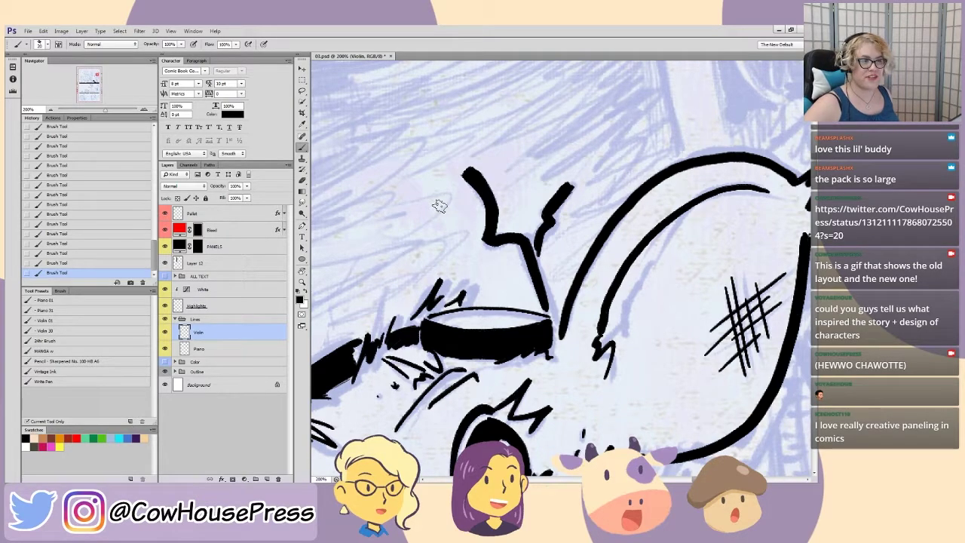
{"action": "left_click_drag", "start_coordinate": [358, 397], "coordinate": [522, 190]}
{"action": "left_click_drag", "start_coordinate": [657, 108], "coordinate": [482, 258]}
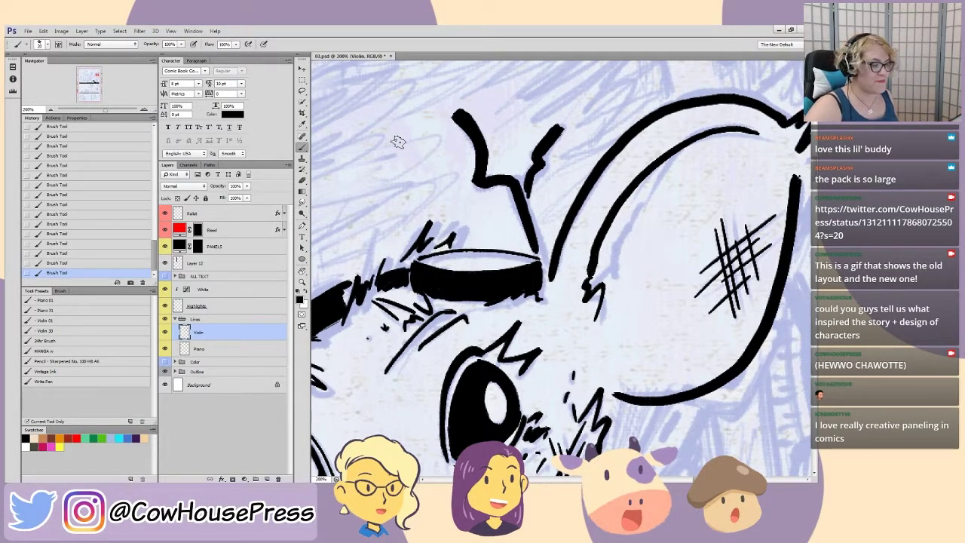
{"action": "left_click_drag", "start_coordinate": [403, 362], "coordinate": [484, 282]}
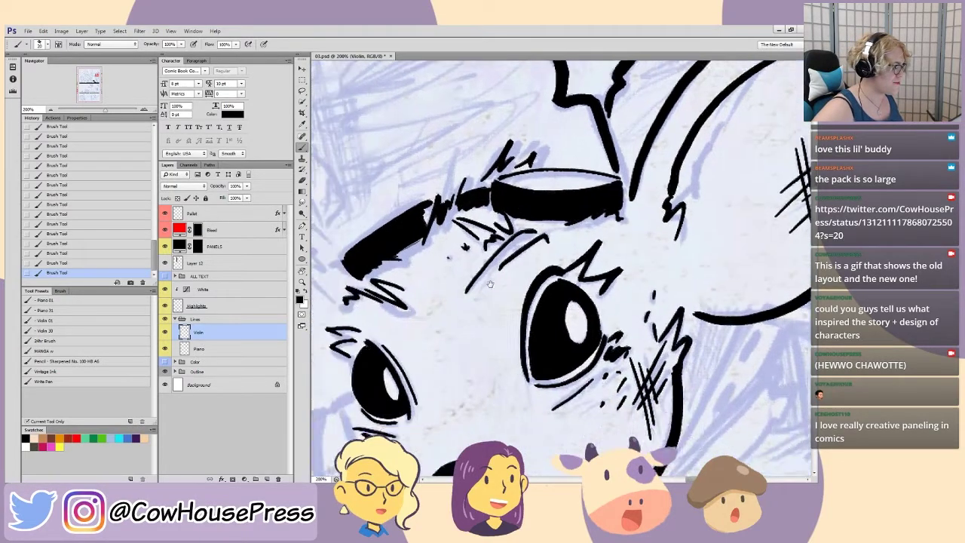
{"action": "left_click_drag", "start_coordinate": [418, 315], "coordinate": [477, 258]}
{"action": "left_click_drag", "start_coordinate": [401, 343], "coordinate": [430, 353]}
{"action": "key", "text": "ctrl+minus"}
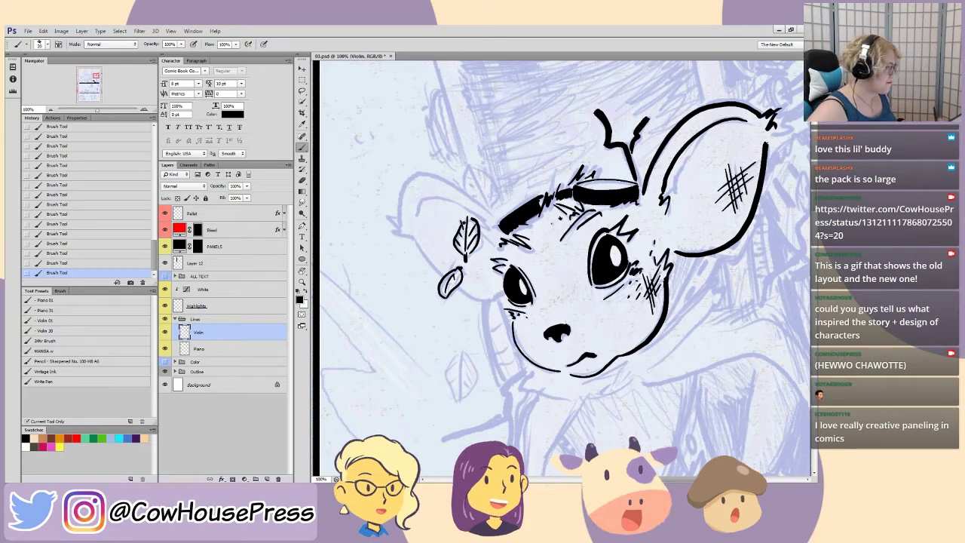
- Try a thick zigzag brush stroke above the far ear and step back in the history to remove it
{"action": "key", "text": "ctrl+plus"}
{"action": "left_click_drag", "start_coordinate": [321, 224], "coordinate": [421, 325]}
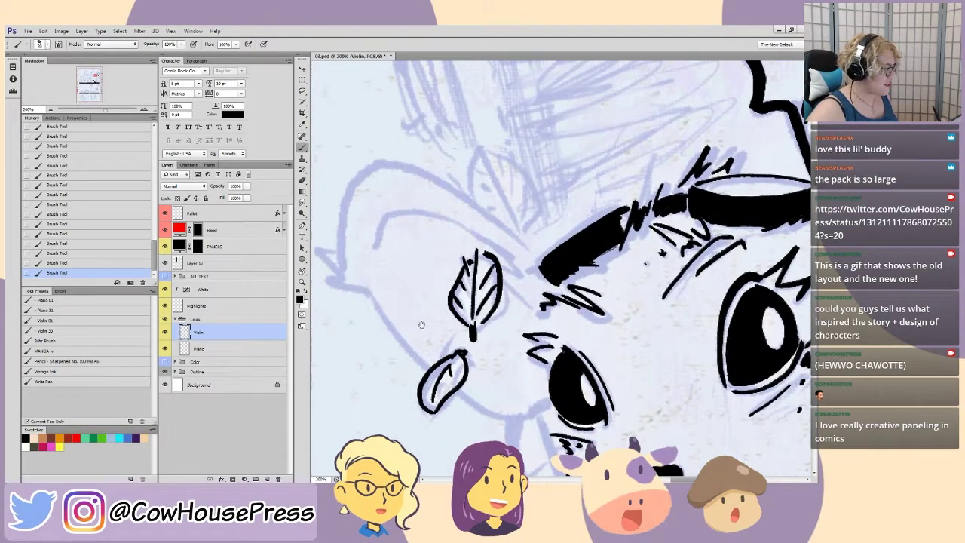
{"action": "mouse_move", "coordinate": [513, 214]}
{"action": "left_mouse_down"}
{"action": "mouse_move", "coordinate": [473, 92]}
{"action": "mouse_move", "coordinate": [452, 128]}
{"action": "mouse_move", "coordinate": [442, 193]}
{"action": "mouse_move", "coordinate": [367, 183]}
{"action": "left_mouse_up"}
{"action": "key", "text": "ctrl+minus"}
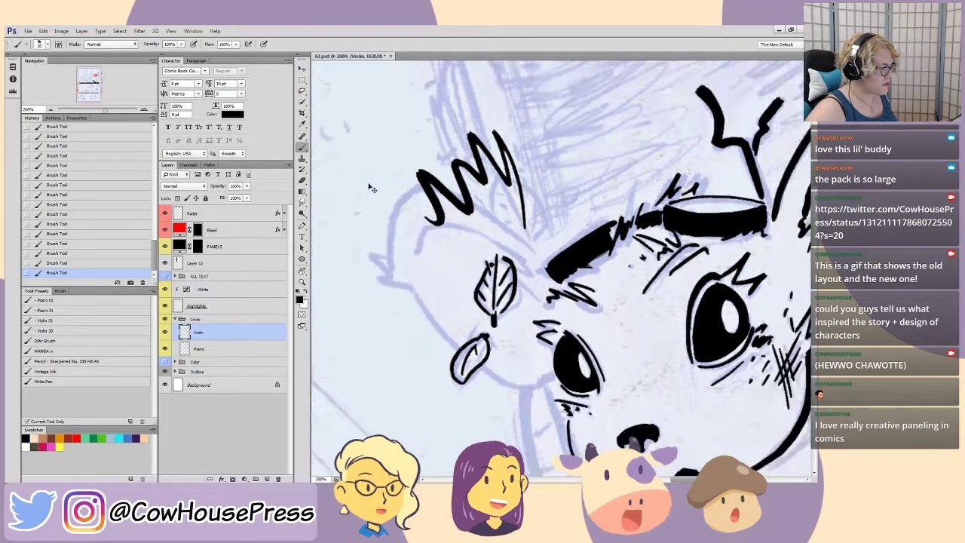
{"action": "left_click_drag", "start_coordinate": [472, 380], "coordinate": [385, 358]}
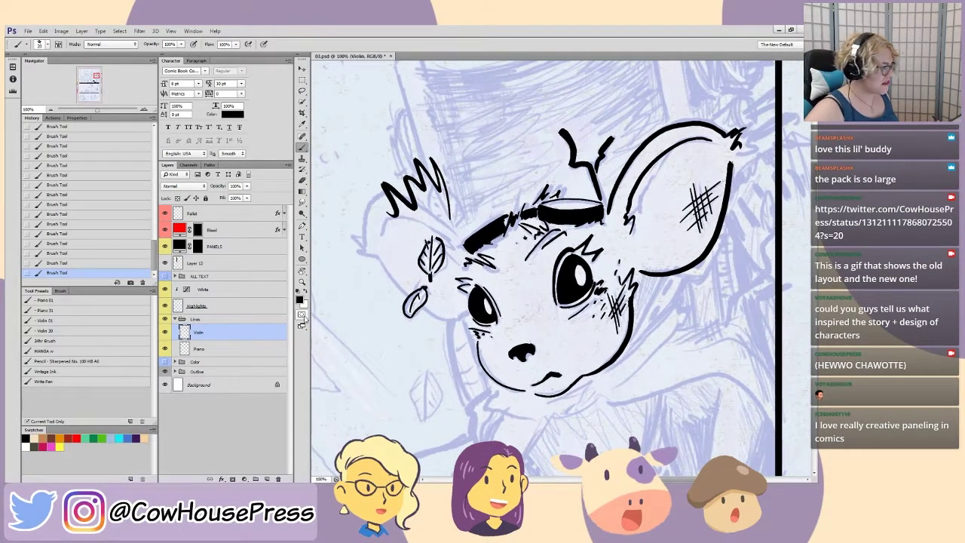
{"action": "left_click", "coordinate": [66, 263]}
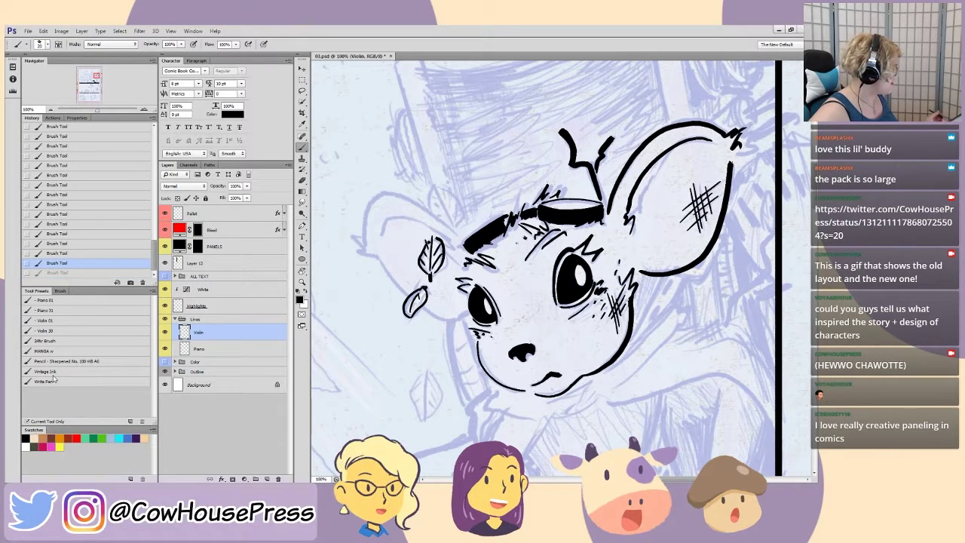
- Switch to the second Violin brush preset and paint two rounded open loops over the sketch above the fawn's head
{"action": "left_click", "coordinate": [53, 332]}
{"action": "key", "text": "ctrl+plus"}
{"action": "left_click_drag", "start_coordinate": [376, 68], "coordinate": [461, 279]}
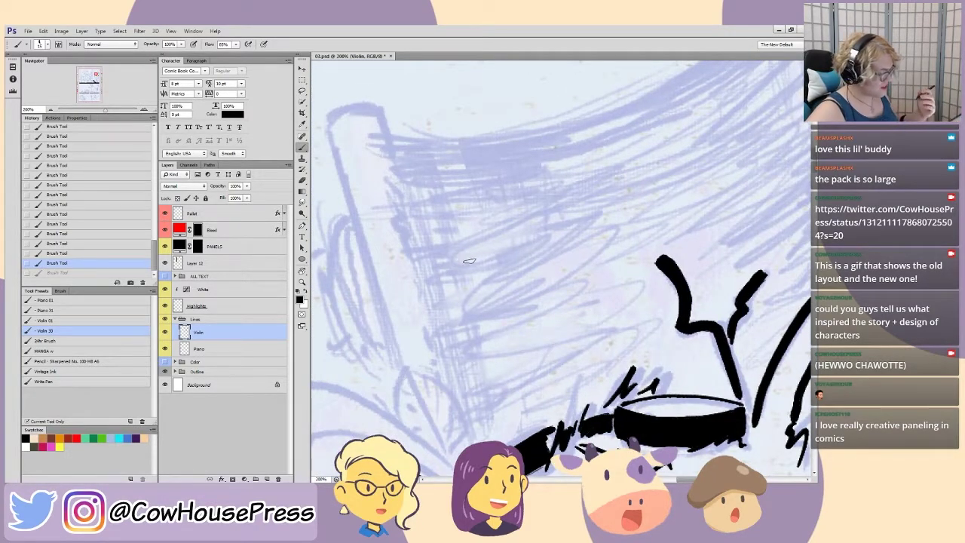
{"action": "mouse_move", "coordinate": [462, 336]}
{"action": "left_mouse_down"}
{"action": "mouse_move", "coordinate": [453, 248]}
{"action": "mouse_move", "coordinate": [467, 206]}
{"action": "mouse_move", "coordinate": [505, 181]}
{"action": "mouse_move", "coordinate": [567, 185]}
{"action": "mouse_move", "coordinate": [601, 220]}
{"action": "mouse_move", "coordinate": [583, 296]}
{"action": "mouse_move", "coordinate": [513, 347]}
{"action": "left_mouse_up"}
{"action": "mouse_move", "coordinate": [432, 377]}
{"action": "left_mouse_down"}
{"action": "mouse_move", "coordinate": [374, 249]}
{"action": "mouse_move", "coordinate": [452, 318]}
{"action": "left_mouse_up"}
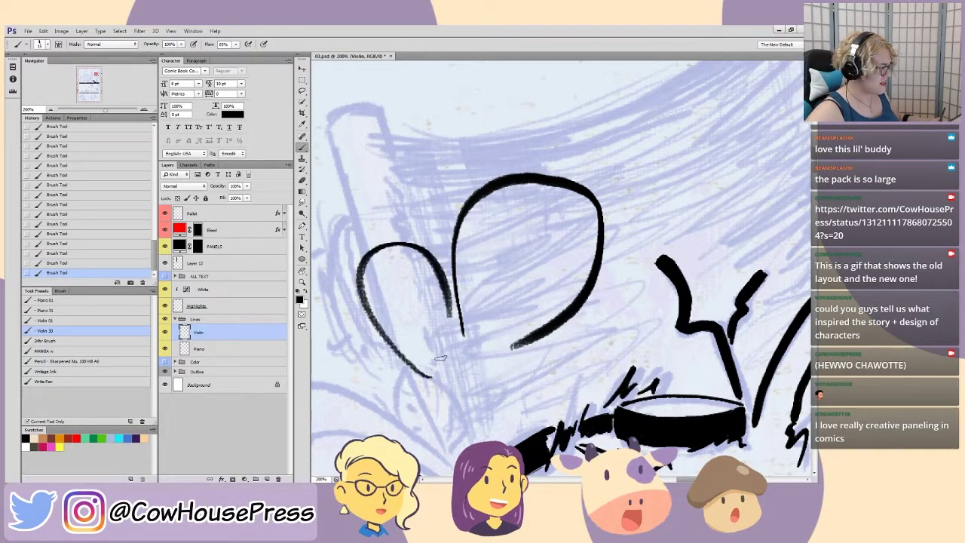
- Try zigzag strokes over the sketch with the current Violin brush, and step back in the history to clear all the test loops and zigzags
{"action": "mouse_move", "coordinate": [407, 416]}
{"action": "left_mouse_down"}
{"action": "mouse_move", "coordinate": [362, 373]}
{"action": "mouse_move", "coordinate": [329, 268]}
{"action": "left_mouse_up"}
{"action": "mouse_move", "coordinate": [496, 407]}
{"action": "left_mouse_down"}
{"action": "mouse_move", "coordinate": [593, 275]}
{"action": "mouse_move", "coordinate": [491, 217]}
{"action": "mouse_move", "coordinate": [401, 220]}
{"action": "left_mouse_up"}
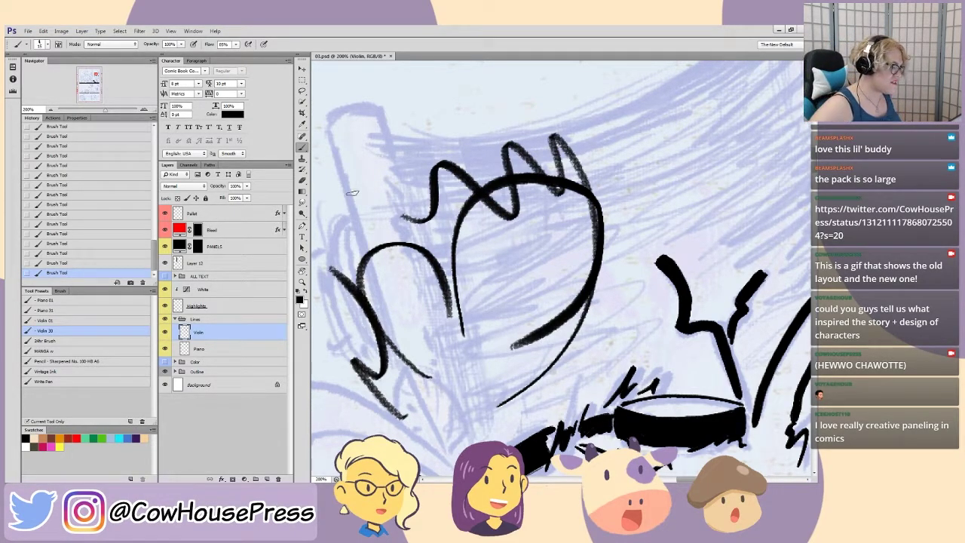
{"action": "left_click", "coordinate": [56, 254]}
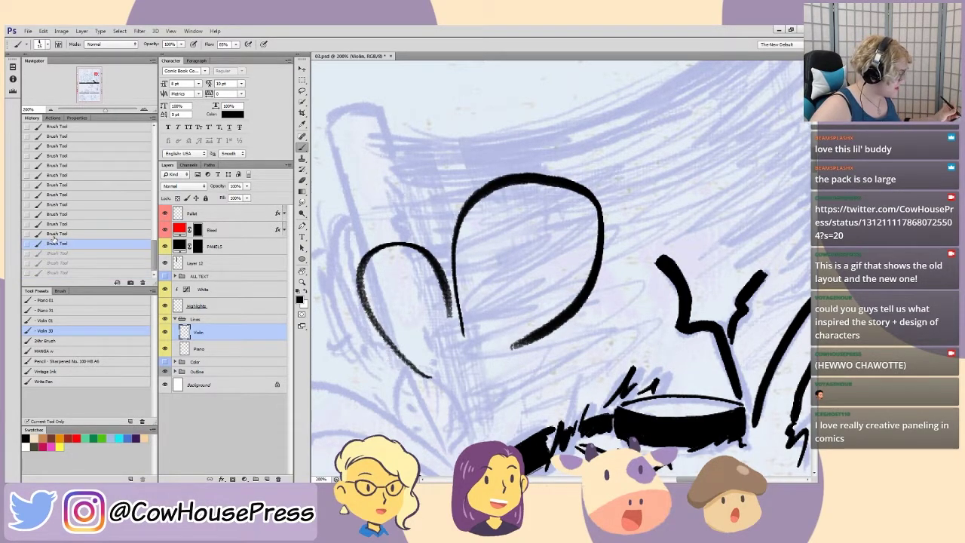
{"action": "left_click", "coordinate": [56, 234]}
{"action": "left_click", "coordinate": [55, 244]}
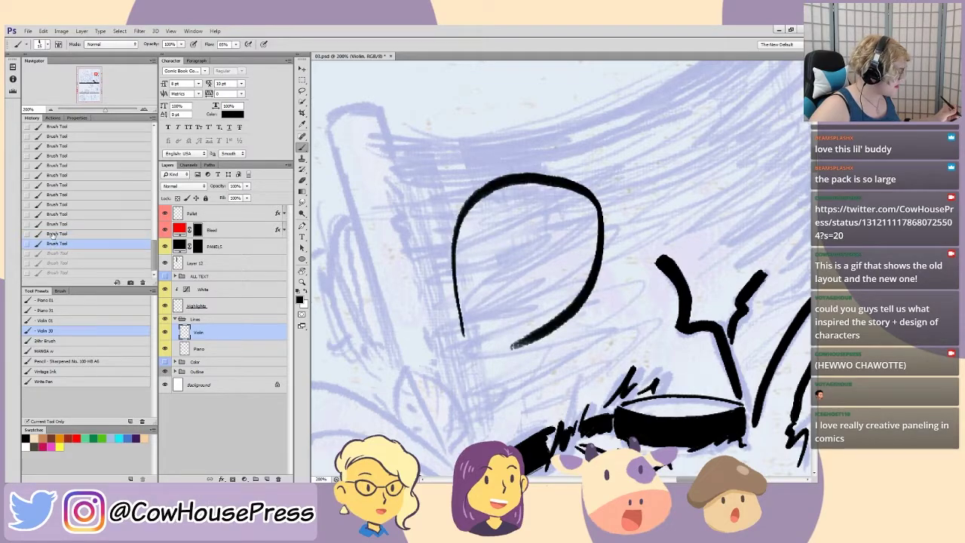
{"action": "left_click", "coordinate": [55, 233]}
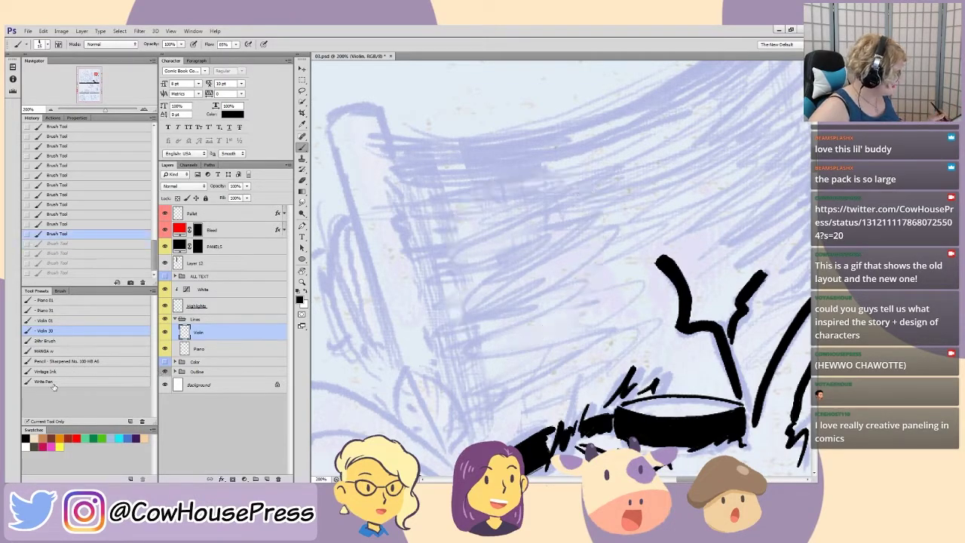
- Switch to the second Piano brush preset and try light hatching and heavy zigzag strokes over the sketch above the fawn's head
{"action": "left_click", "coordinate": [43, 310]}
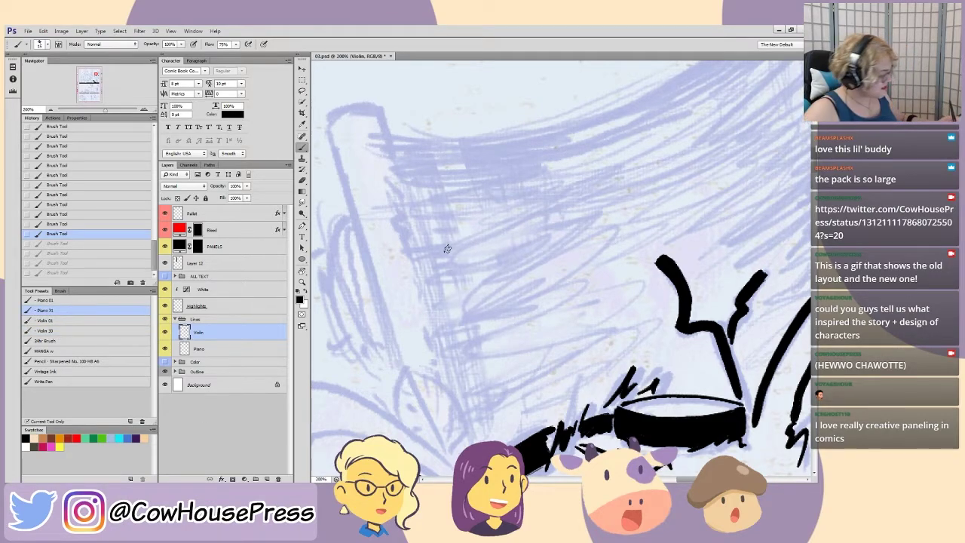
{"action": "left_click_drag", "start_coordinate": [393, 124], "coordinate": [448, 307]}
{"action": "mouse_move", "coordinate": [500, 359]}
{"action": "left_mouse_down"}
{"action": "mouse_move", "coordinate": [424, 98]}
{"action": "mouse_move", "coordinate": [538, 316]}
{"action": "left_mouse_up"}
{"action": "left_click_drag", "start_coordinate": [554, 185], "coordinate": [565, 301]}
{"action": "mouse_move", "coordinate": [554, 128]}
{"action": "left_mouse_down"}
{"action": "mouse_move", "coordinate": [585, 241]}
{"action": "mouse_move", "coordinate": [494, 324]}
{"action": "mouse_move", "coordinate": [471, 379]}
{"action": "mouse_move", "coordinate": [400, 326]}
{"action": "mouse_move", "coordinate": [392, 400]}
{"action": "mouse_move", "coordinate": [358, 354]}
{"action": "left_mouse_up"}
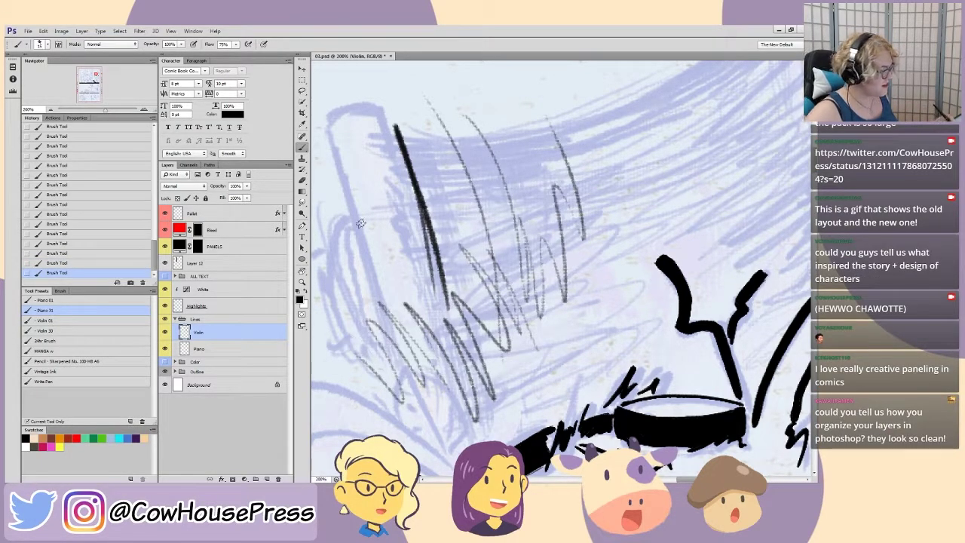
{"action": "mouse_move", "coordinate": [656, 276]}
{"action": "left_mouse_down"}
{"action": "mouse_move", "coordinate": [413, 185]}
{"action": "mouse_move", "coordinate": [505, 396]}
{"action": "mouse_move", "coordinate": [615, 230]}
{"action": "mouse_move", "coordinate": [583, 192]}
{"action": "mouse_move", "coordinate": [456, 226]}
{"action": "left_mouse_up"}
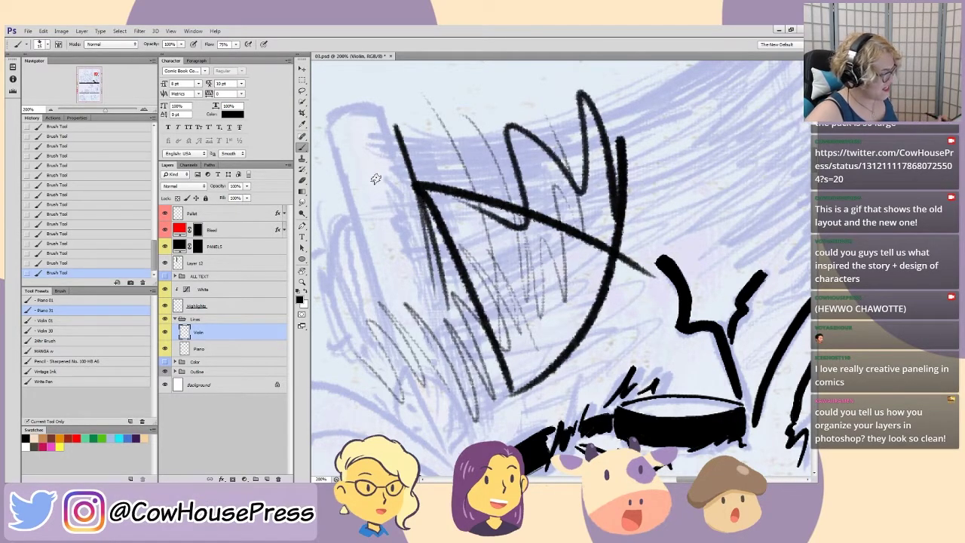
- Try light hatching on the sketched canopy, and step back in the history to remove every Piano test stroke while keeping the forked antler
{"action": "key", "text": "ctrl+minus"}
{"action": "mouse_move", "coordinate": [531, 219]}
{"action": "left_mouse_down"}
{"action": "mouse_move", "coordinate": [685, 166]}
{"action": "mouse_move", "coordinate": [656, 203]}
{"action": "mouse_move", "coordinate": [650, 236]}
{"action": "mouse_move", "coordinate": [723, 199]}
{"action": "mouse_move", "coordinate": [689, 189]}
{"action": "mouse_move", "coordinate": [554, 219]}
{"action": "left_mouse_up"}
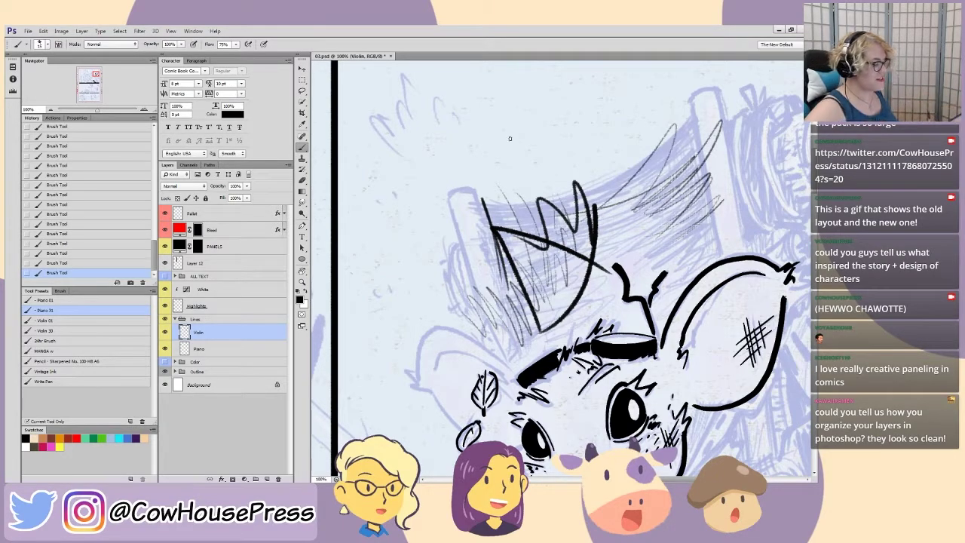
{"action": "left_click", "coordinate": [60, 166]}
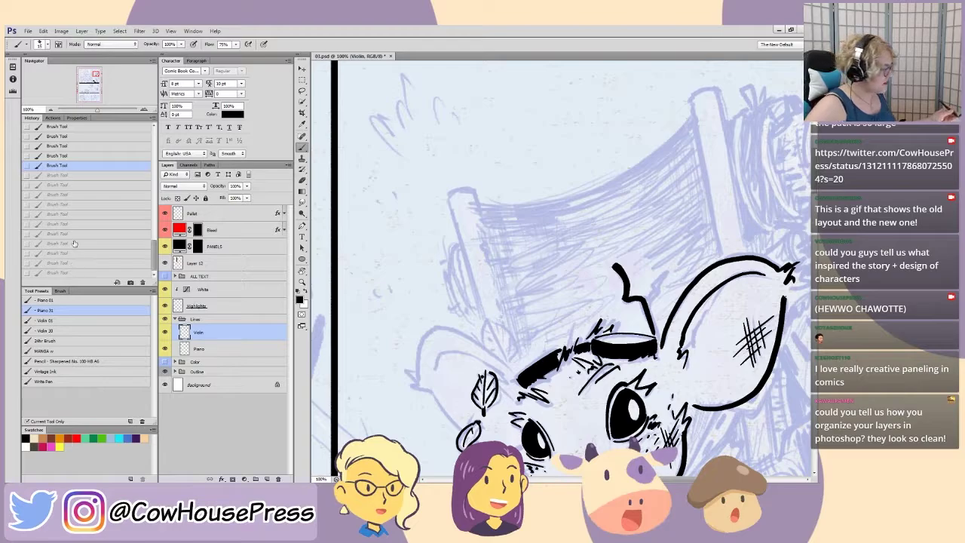
{"action": "left_click", "coordinate": [62, 195]}
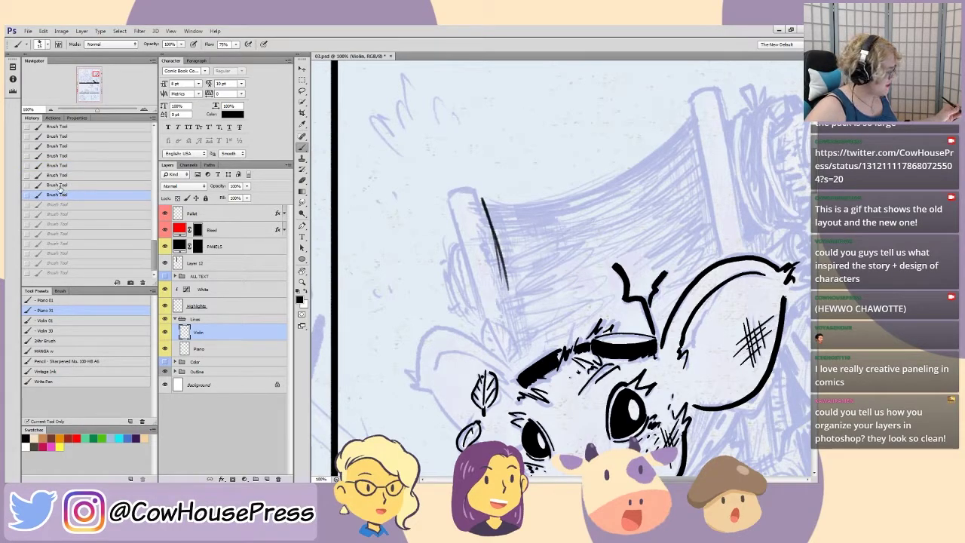
{"action": "left_click", "coordinate": [59, 185]}
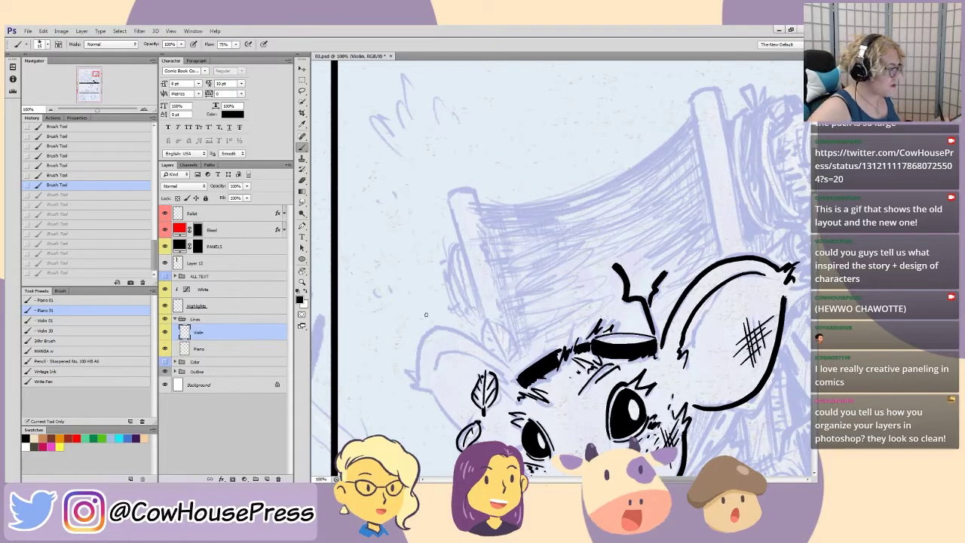
- Switch the brush to the Write Pen preset
{"action": "mouse_move", "coordinate": [565, 377]}
{"action": "left_mouse_down"}
{"action": "mouse_move", "coordinate": [521, 282]}
{"action": "mouse_move", "coordinate": [490, 318]}
{"action": "left_mouse_up"}
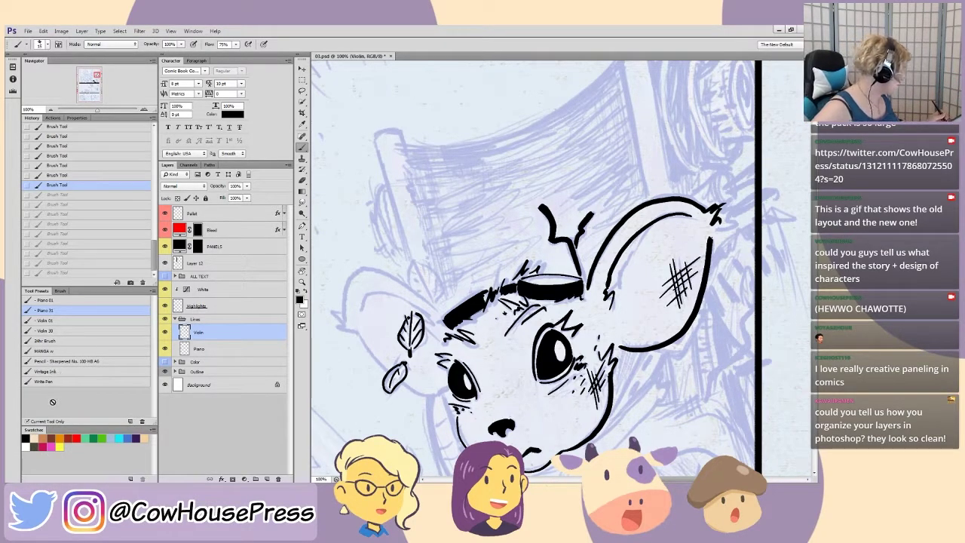
{"action": "left_click", "coordinate": [46, 331]}
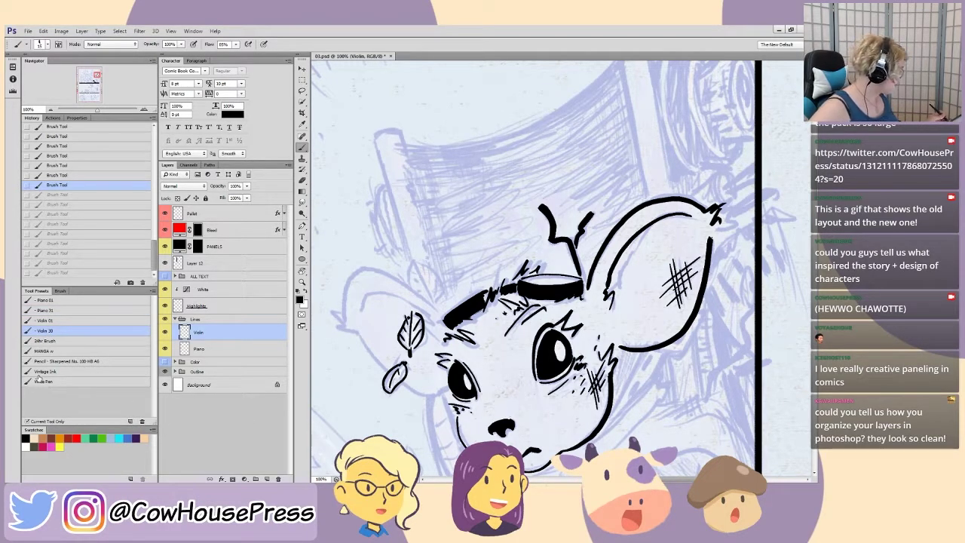
{"action": "left_click", "coordinate": [43, 382]}
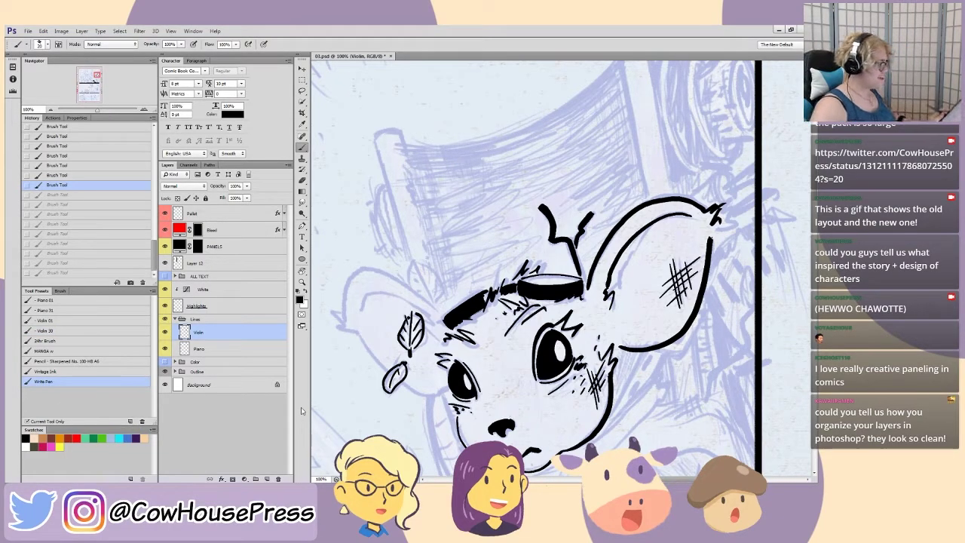
- Hide the Lines group and Layer 12 to leave only the page sketch, and show the guides
{"action": "key", "text": "ctrl+0"}
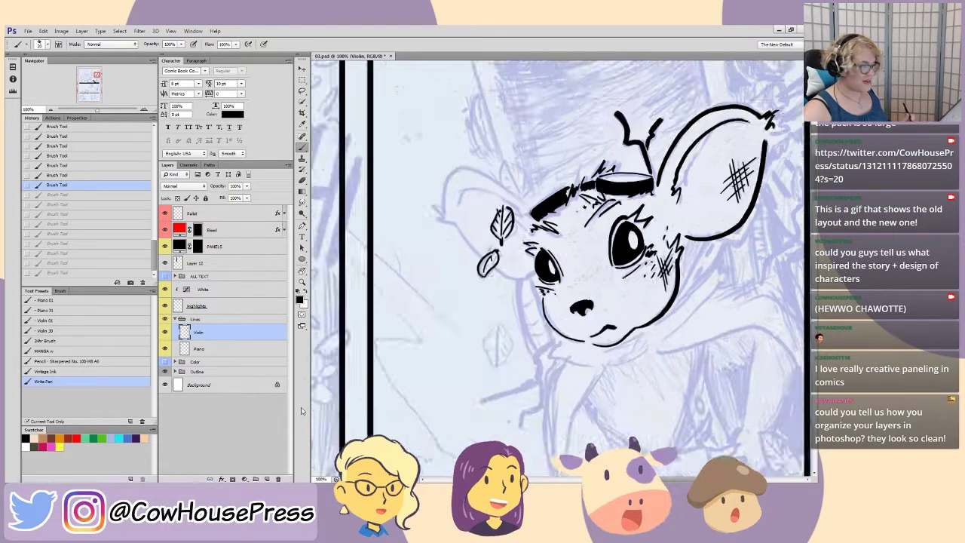
{"action": "key", "text": "ctrl+plus"}
{"action": "left_click_drag", "start_coordinate": [570, 270], "coordinate": [550, 269]}
{"action": "scroll", "coordinate": [550, 269], "scroll_direction": "up", "scroll_amount": 2}
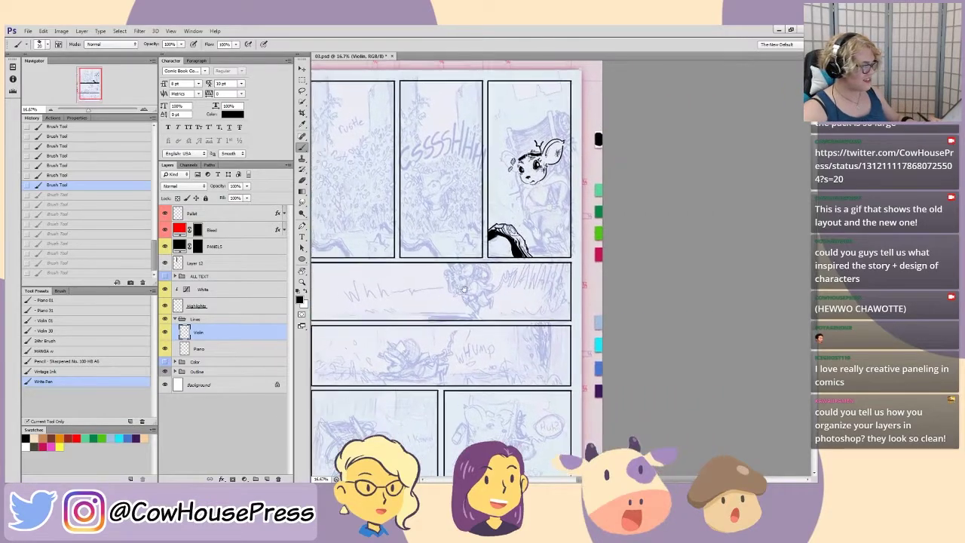
{"action": "left_click_drag", "start_coordinate": [444, 368], "coordinate": [465, 350]}
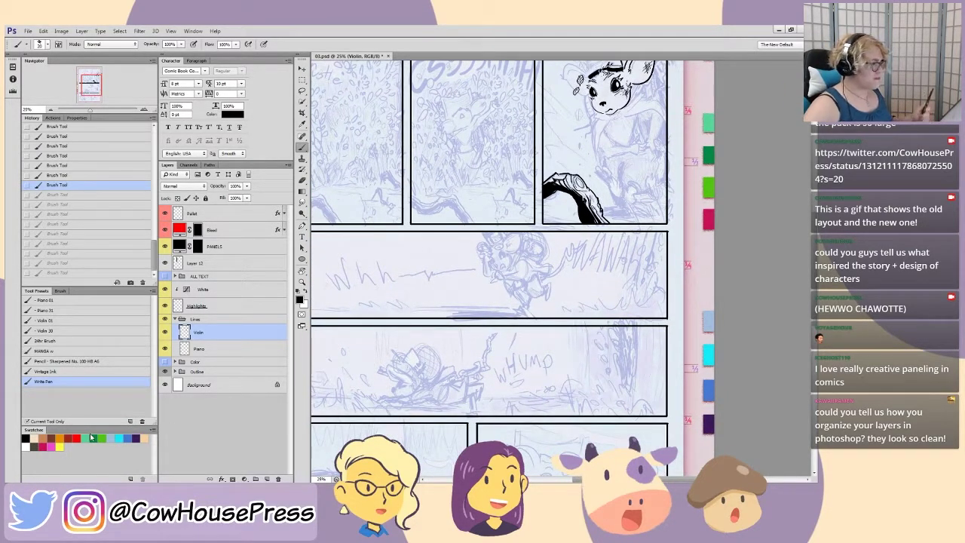
{"action": "left_click_drag", "start_coordinate": [384, 186], "coordinate": [422, 261]}
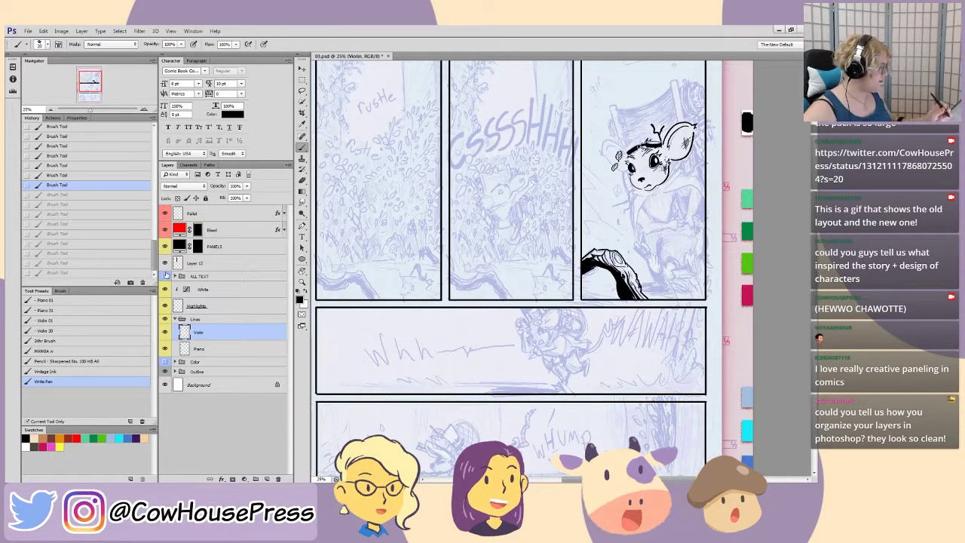
{"action": "left_click", "coordinate": [164, 363]}
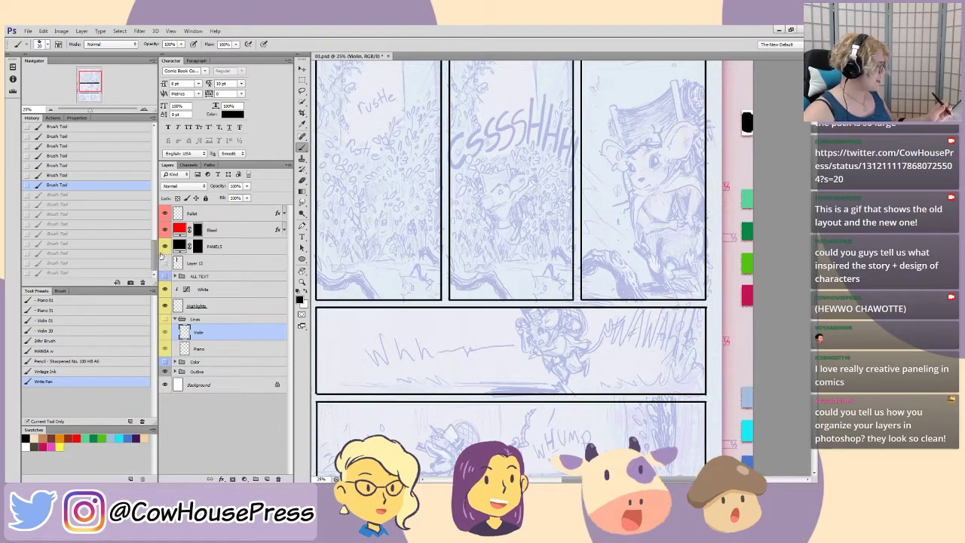
{"action": "left_click", "coordinate": [164, 249]}
{"action": "key", "text": "ctrl+minus"}
{"action": "left_click_drag", "start_coordinate": [441, 432], "coordinate": [444, 349]}
{"action": "left_click_drag", "start_coordinate": [420, 237], "coordinate": [404, 290]}
{"action": "key", "text": "ctrl+semicolon"}
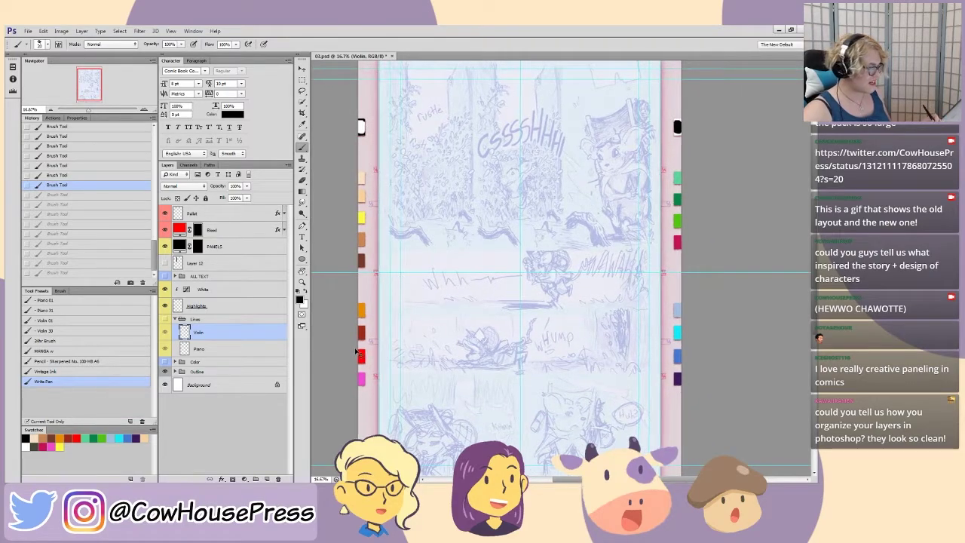
- Examine the sketched panels against the guides, from the top row down to the bottom of the page
{"action": "key", "text": "ctrl+plus"}
{"action": "left_click_drag", "start_coordinate": [553, 64], "coordinate": [518, 330]}
{"action": "left_click_drag", "start_coordinate": [501, 419], "coordinate": [435, 375]}
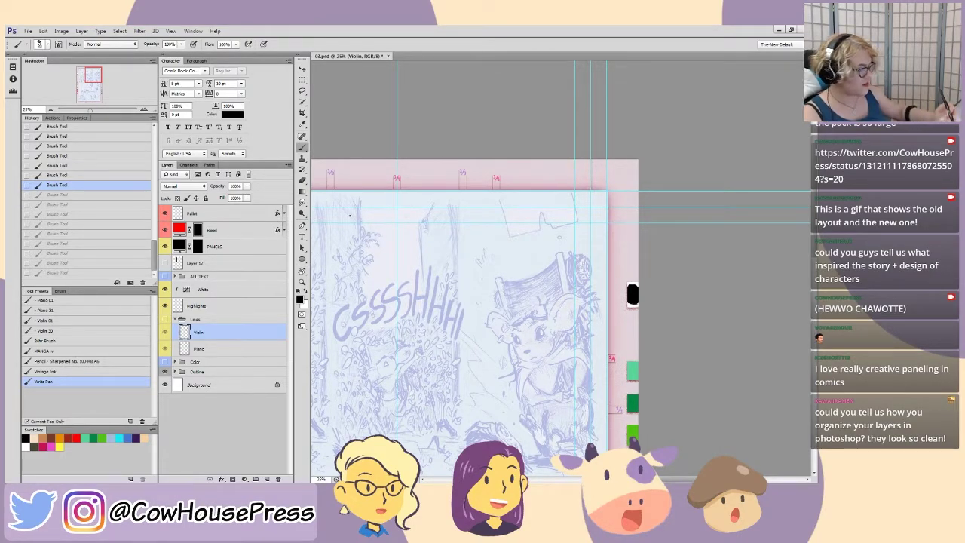
{"action": "left_click_drag", "start_coordinate": [353, 391], "coordinate": [477, 181]}
{"action": "key", "text": "ctrl+minus"}
{"action": "left_click_drag", "start_coordinate": [384, 418], "coordinate": [414, 326]}
{"action": "key", "text": "ctrl+plus"}
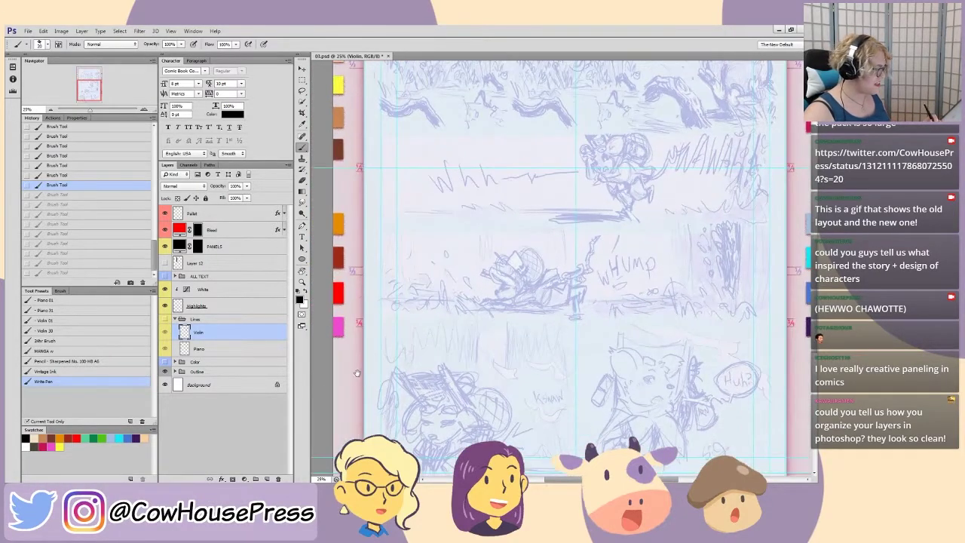
{"action": "left_click_drag", "start_coordinate": [329, 351], "coordinate": [404, 293]}
{"action": "left_click_drag", "start_coordinate": [438, 114], "coordinate": [408, 388]}
{"action": "left_click_drag", "start_coordinate": [510, 271], "coordinate": [354, 318]}
{"action": "left_click_drag", "start_coordinate": [559, 334], "coordinate": [581, 39]}
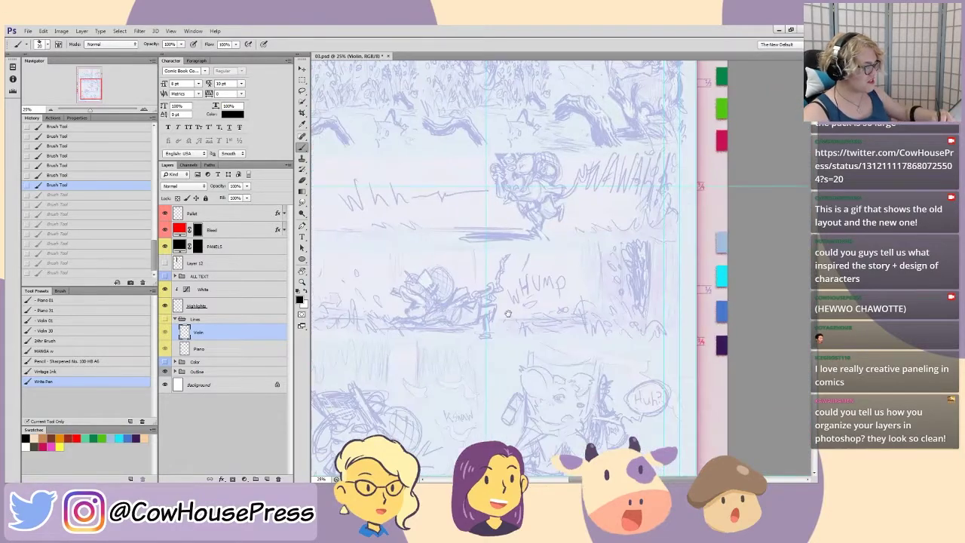
{"action": "left_click_drag", "start_coordinate": [508, 312], "coordinate": [528, 237]}
{"action": "scroll", "coordinate": [464, 184], "scroll_direction": "down", "scroll_amount": 1}
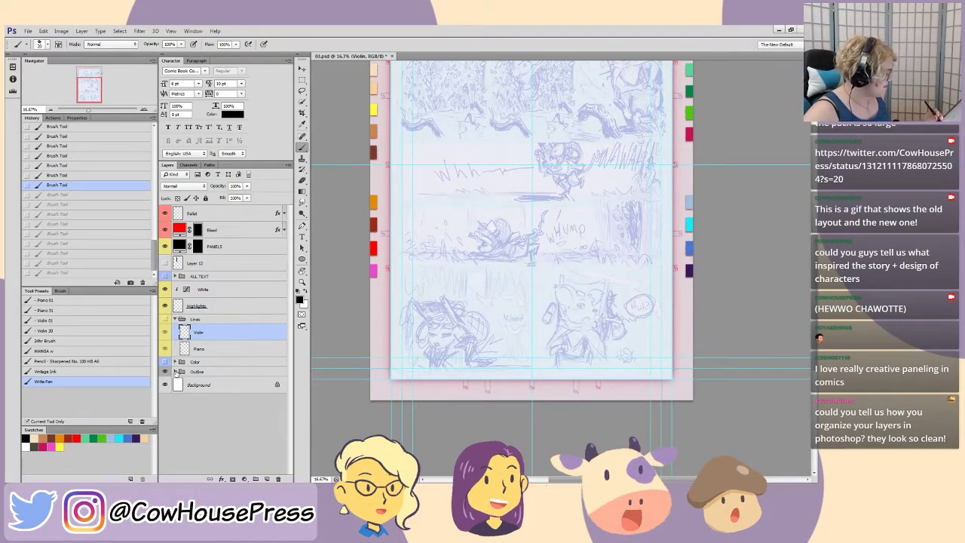
- Expand the Outline group to list its layers, and hide the guides
{"action": "left_click", "coordinate": [176, 372]}
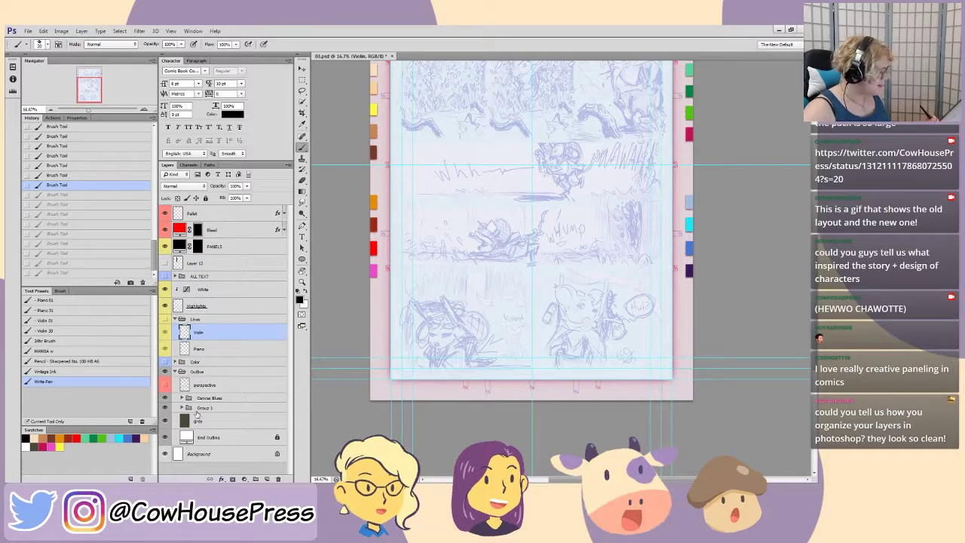
{"action": "key", "text": "ctrl+semicolon"}
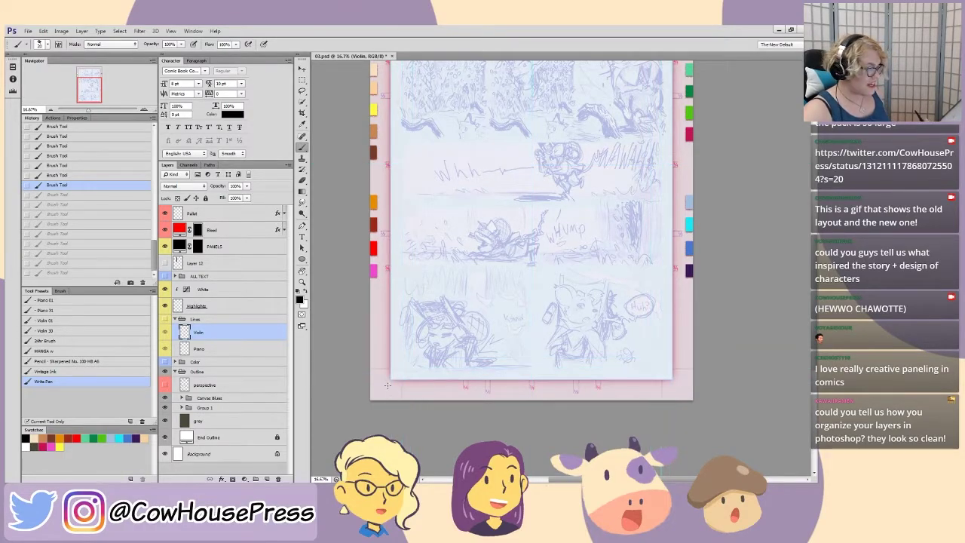
{"action": "left_click_drag", "start_coordinate": [483, 212], "coordinate": [448, 306]}
- Try Group 1 above Canvas Blues at 100% opacity, move it back below, and revert these changes in the history
{"action": "left_click_drag", "start_coordinate": [197, 408], "coordinate": [194, 389]}
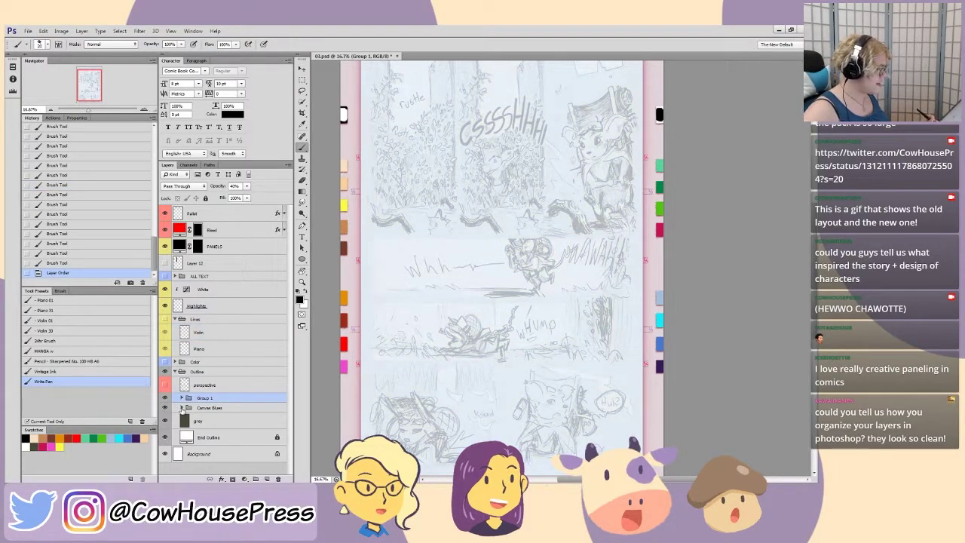
{"action": "left_click_drag", "start_coordinate": [217, 187], "coordinate": [492, 265]}
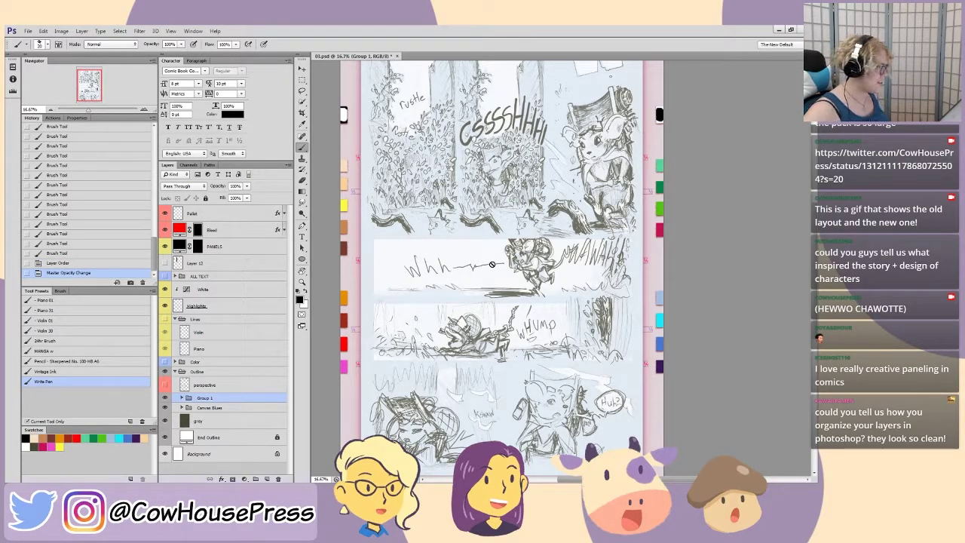
{"action": "left_click_drag", "start_coordinate": [204, 398], "coordinate": [193, 415]}
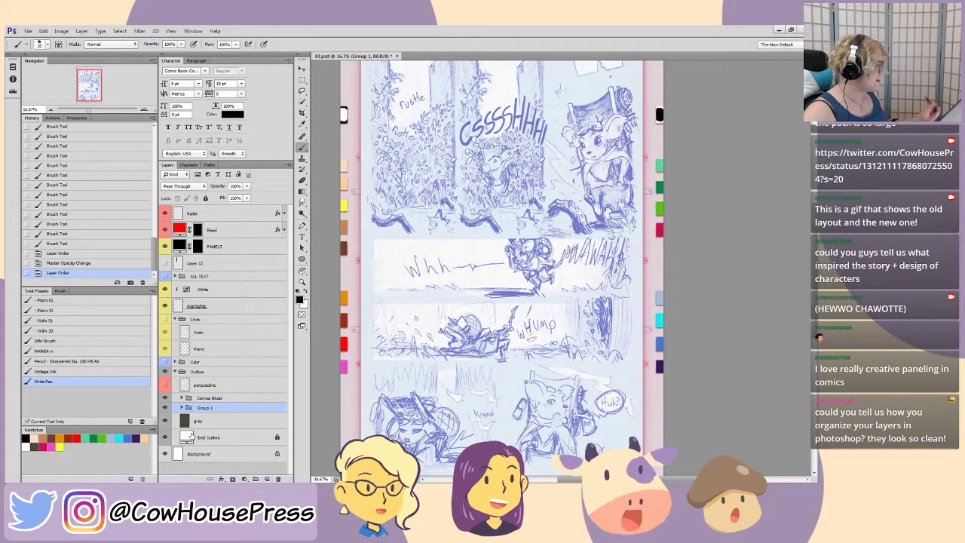
{"action": "left_click", "coordinate": [54, 245]}
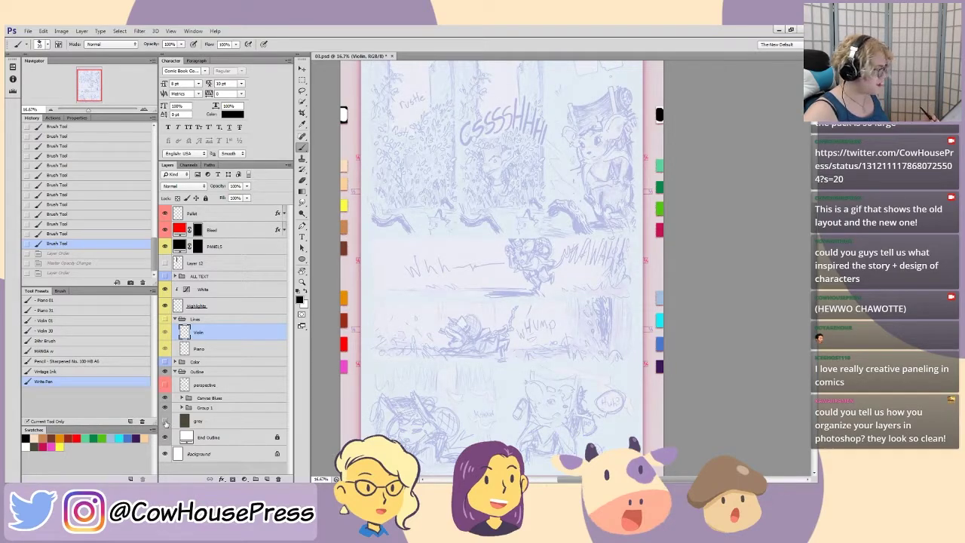
- Toggle the gray layer's visibility to compare its effect, and examine the running character sketch in the second row up close
{"action": "left_click", "coordinate": [165, 421]}
{"action": "left_click", "coordinate": [165, 421]}
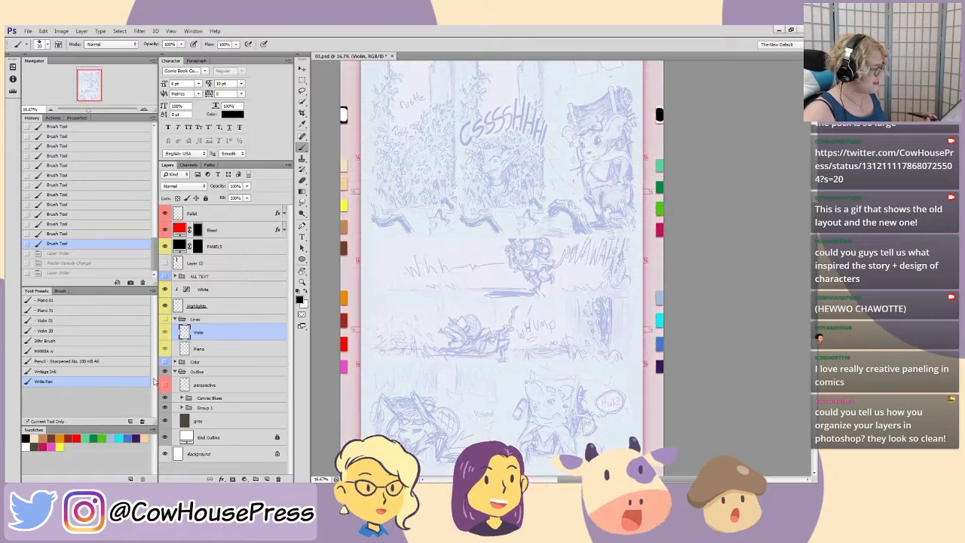
{"action": "key", "text": "ctrl+plus"}
{"action": "key", "text": "ctrl+plus"}
{"action": "key", "text": "ctrl+plus"}
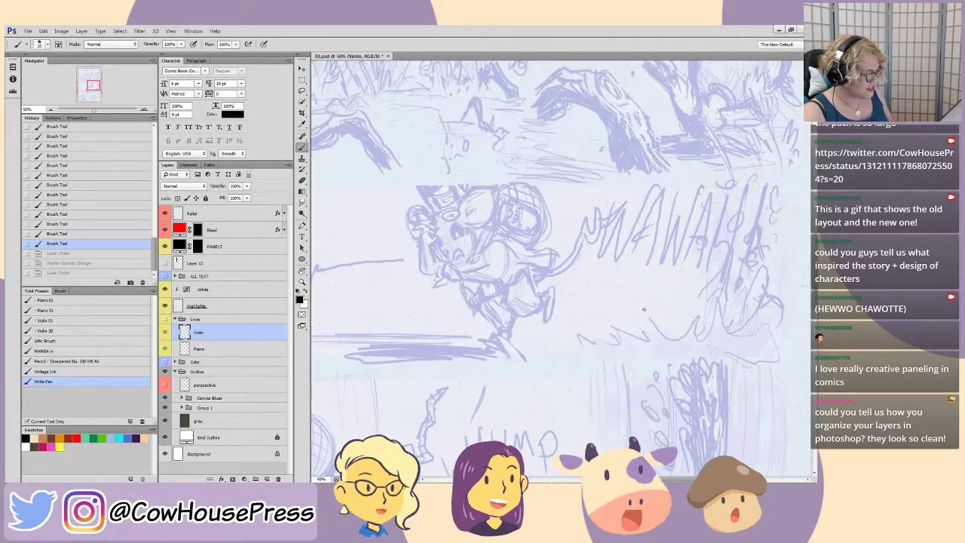
- Fit the whole page in view, and show the perspective layer's grid briefly before hiding it again
{"action": "key", "text": "ctrl+z"}
{"action": "key", "text": "ctrl+minus"}
{"action": "key", "text": "ctrl+0"}
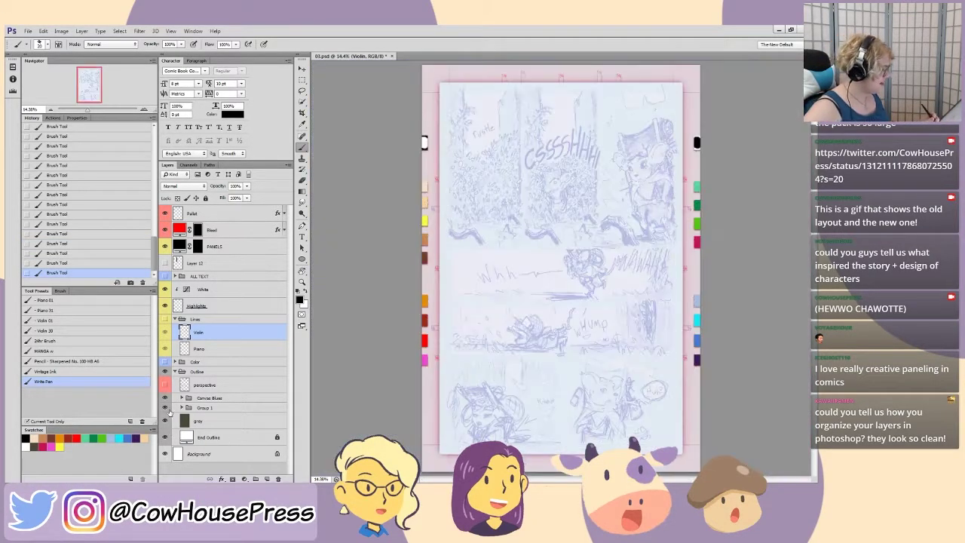
{"action": "left_click", "coordinate": [164, 385]}
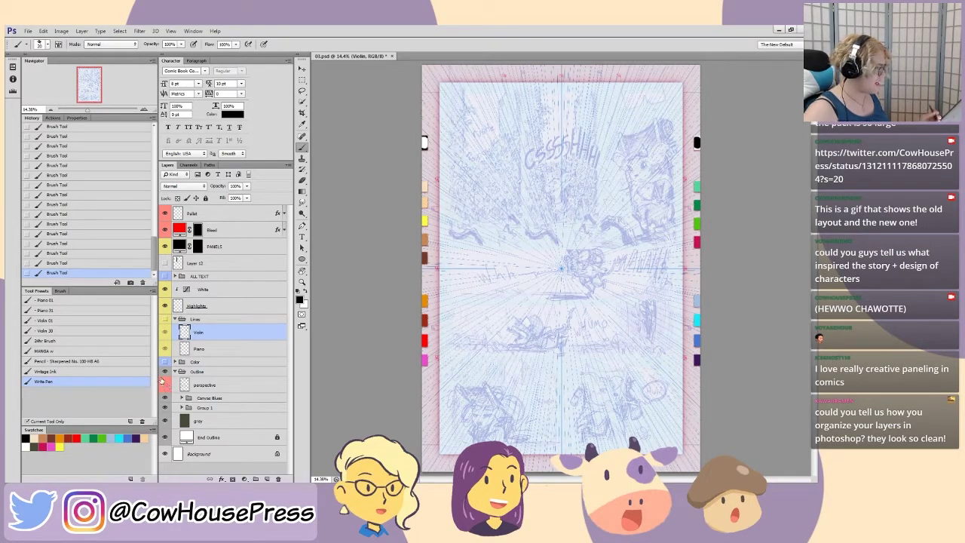
{"action": "left_click", "coordinate": [162, 384]}
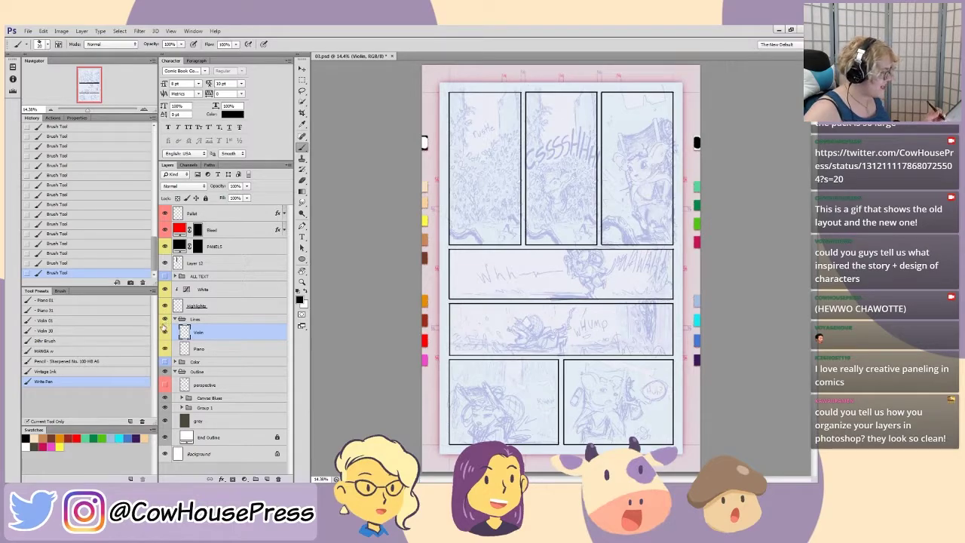
- Show the inked line art again, try a highlight on the Highlights layer, and revert it in the history
{"action": "left_click", "coordinate": [165, 347]}
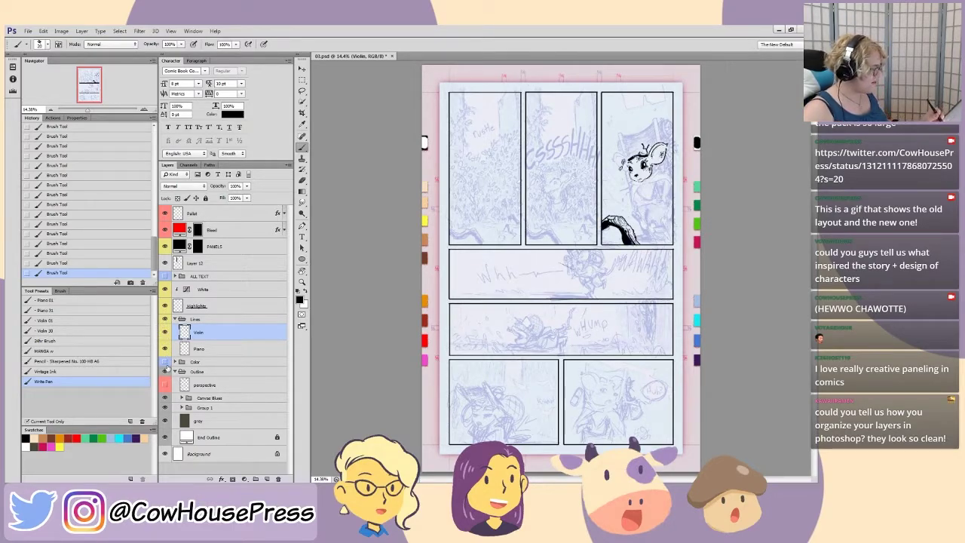
{"action": "left_click", "coordinate": [188, 321]}
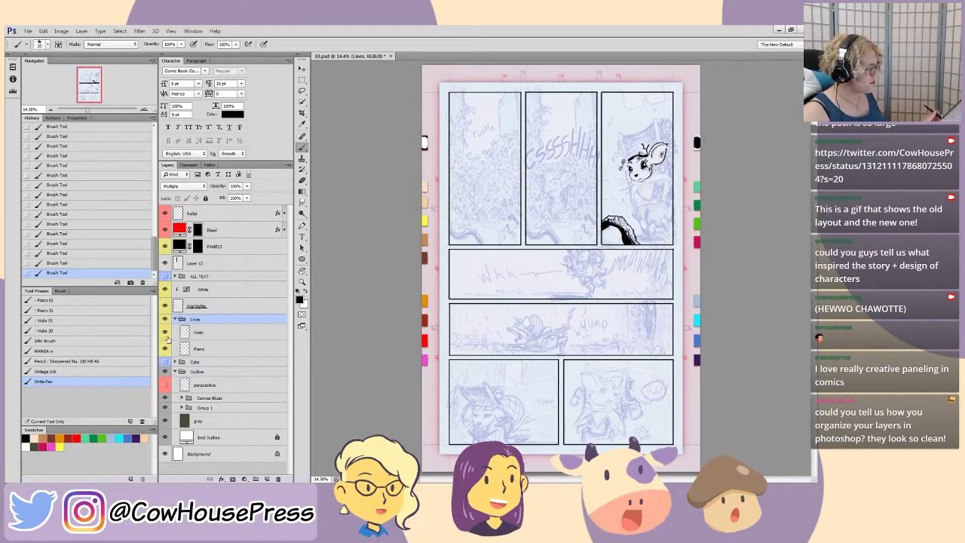
{"action": "left_click", "coordinate": [192, 306]}
{"action": "left_click", "coordinate": [181, 306]}
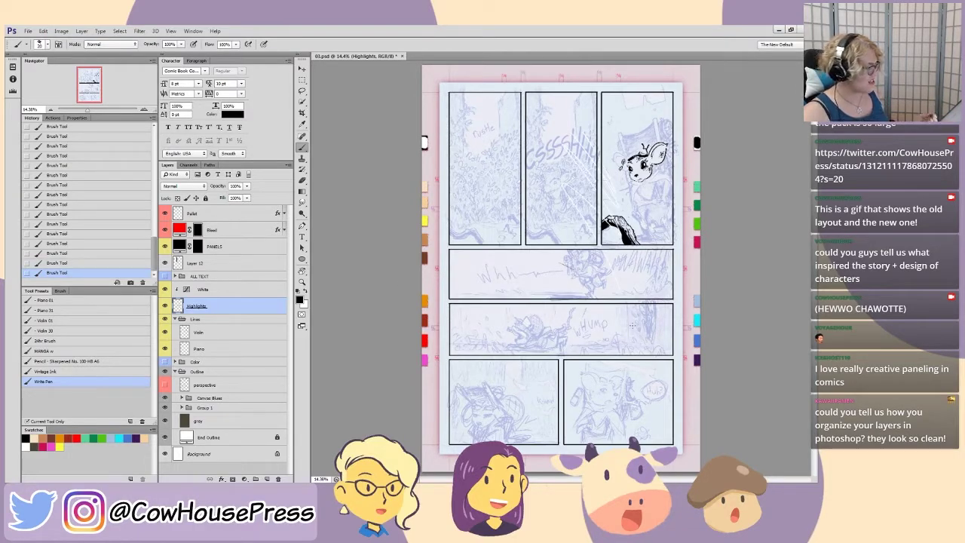
{"action": "left_click", "coordinate": [64, 263]}
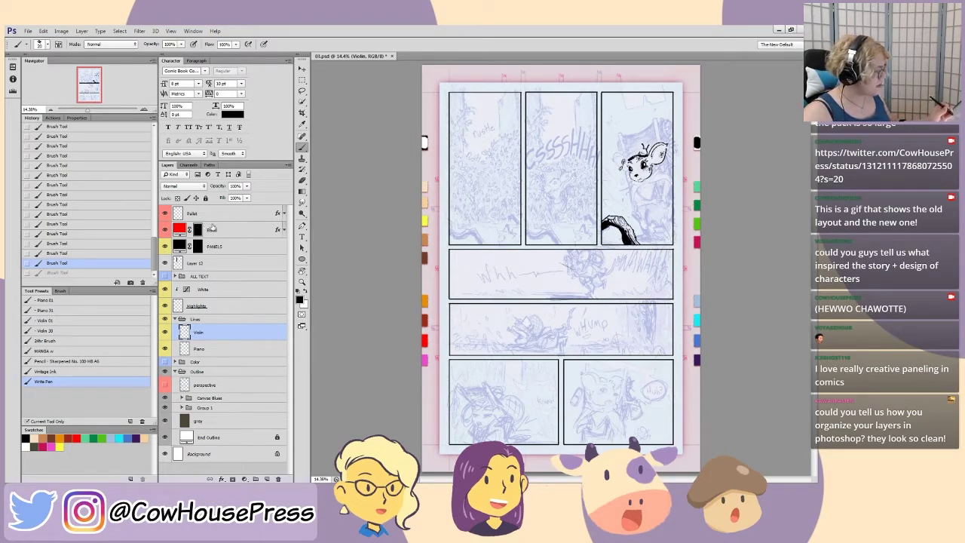
- Show the ALL TEXT group briefly before hiding it, and make the Color group visible with its layers listed
{"action": "left_click", "coordinate": [165, 277]}
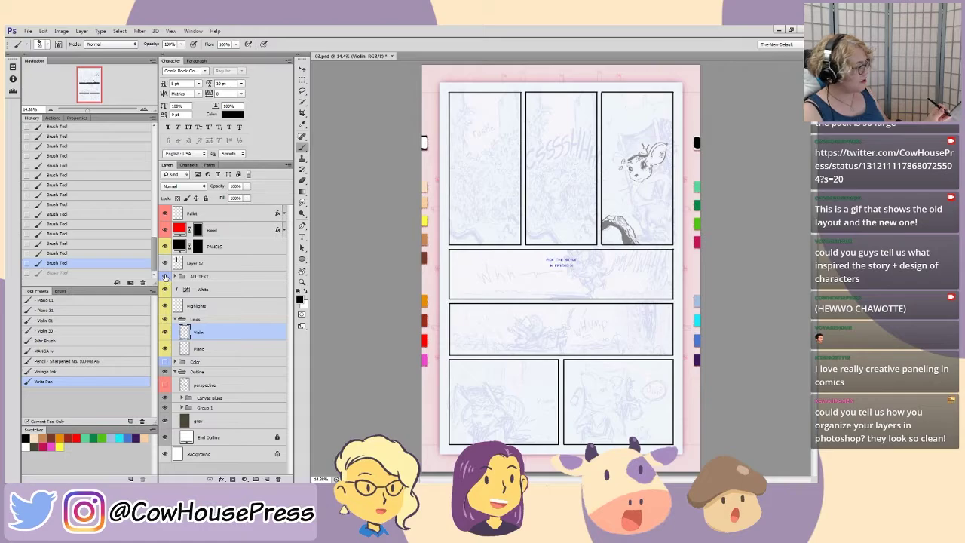
{"action": "left_click", "coordinate": [163, 369]}
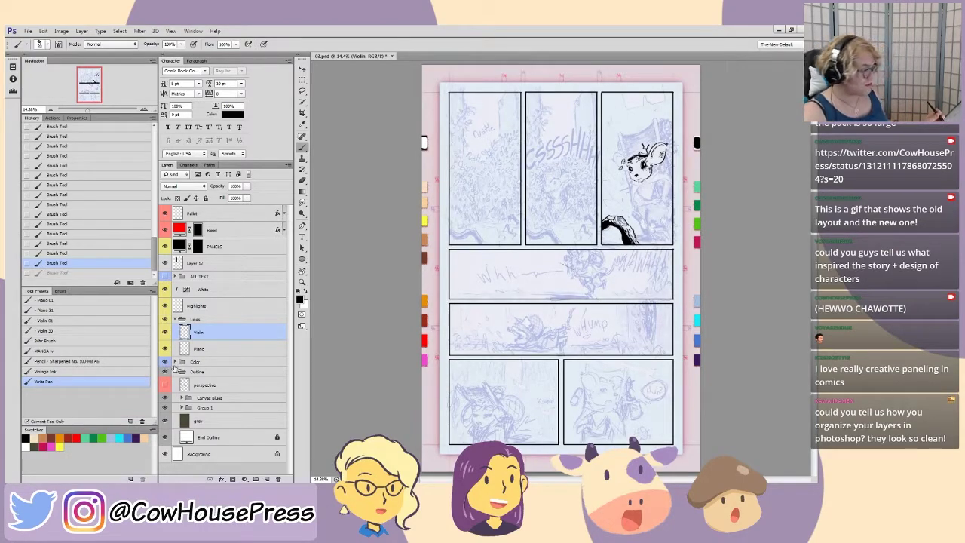
{"action": "left_click", "coordinate": [165, 361]}
{"action": "left_click", "coordinate": [175, 361]}
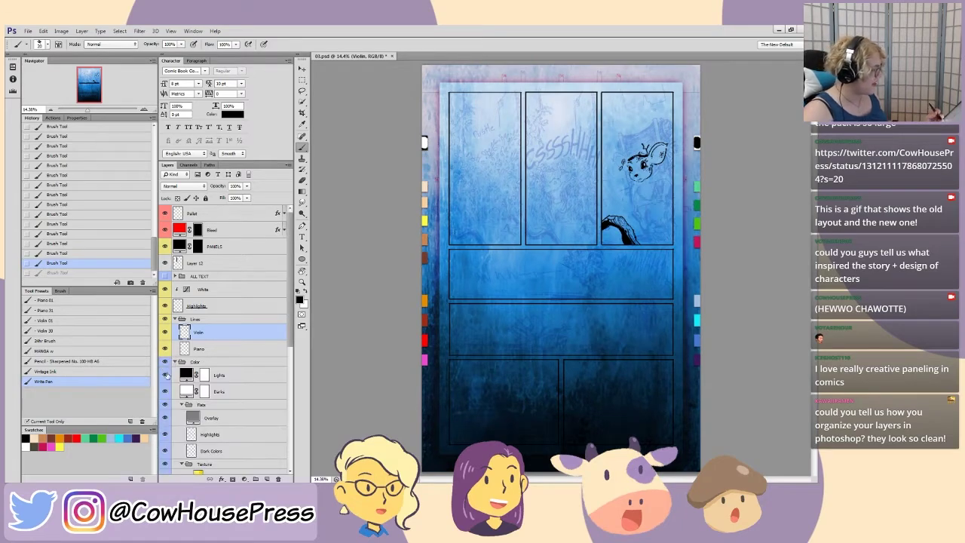
- Toggle the Texture group's visibility to compare its effect, and look through its color layers down to SKY
{"action": "scroll", "coordinate": [290, 303], "scroll_direction": "down", "scroll_amount": 5}
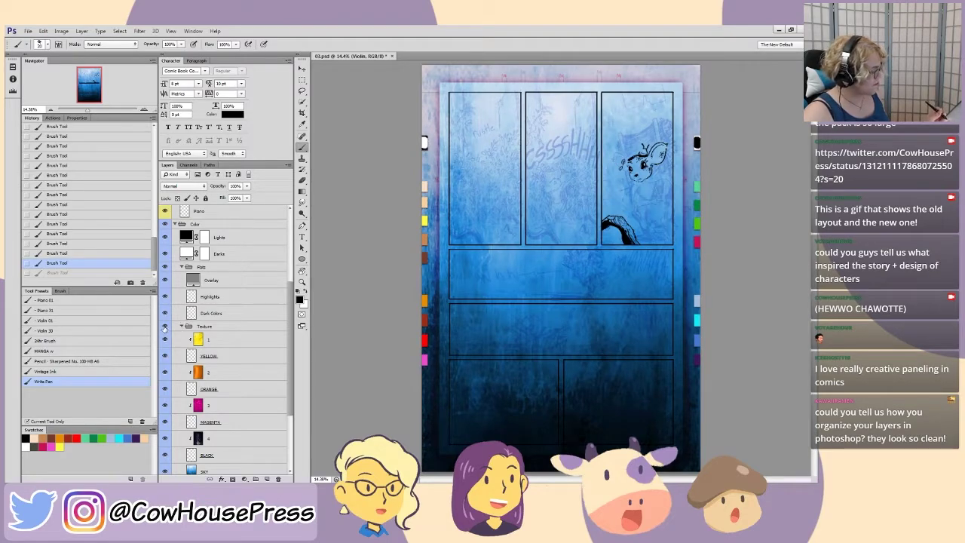
{"action": "left_click", "coordinate": [165, 329]}
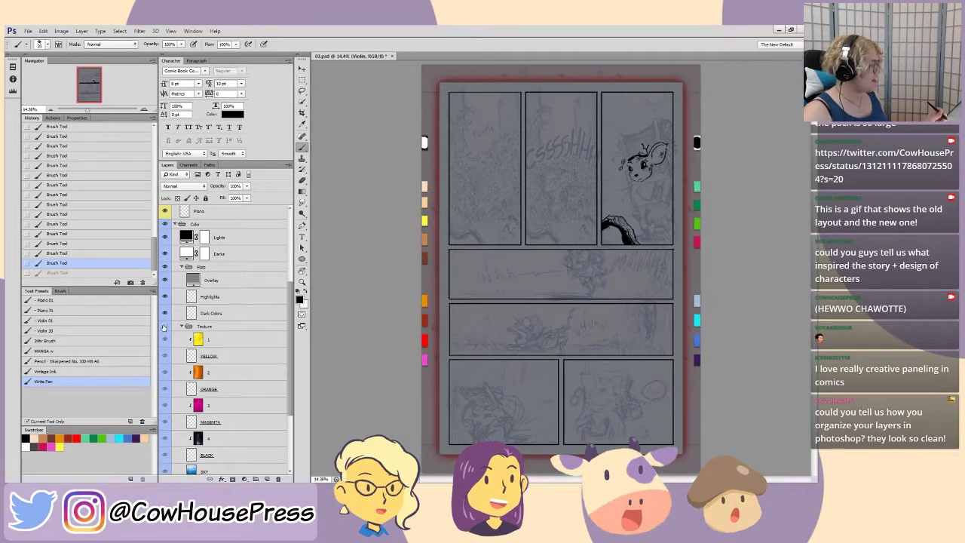
{"action": "left_click_drag", "start_coordinate": [289, 361], "coordinate": [284, 429]}
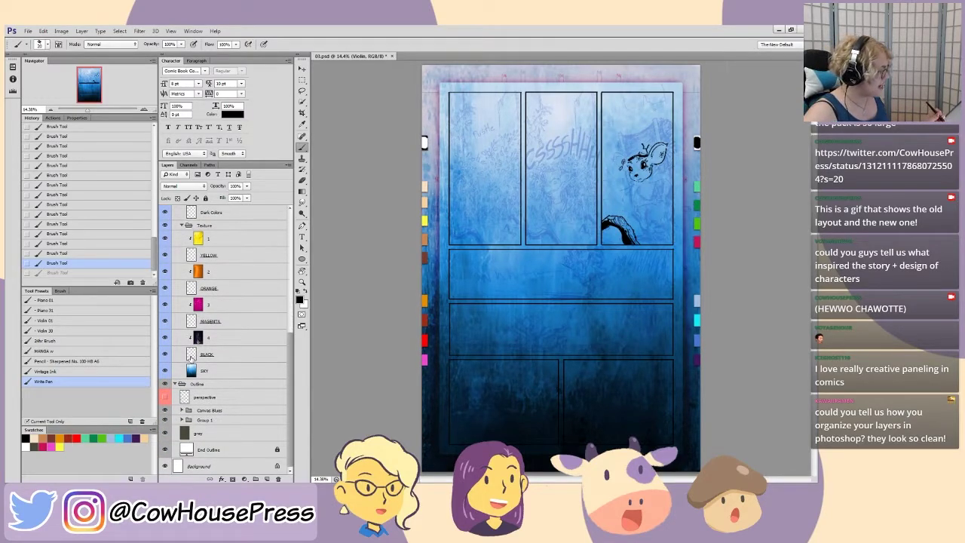
- Enlarge the brush and scribble test strokes across the panels on the BLACK and MAGENTA layers to demonstrate their clipped textures
{"action": "left_click", "coordinate": [197, 354]}
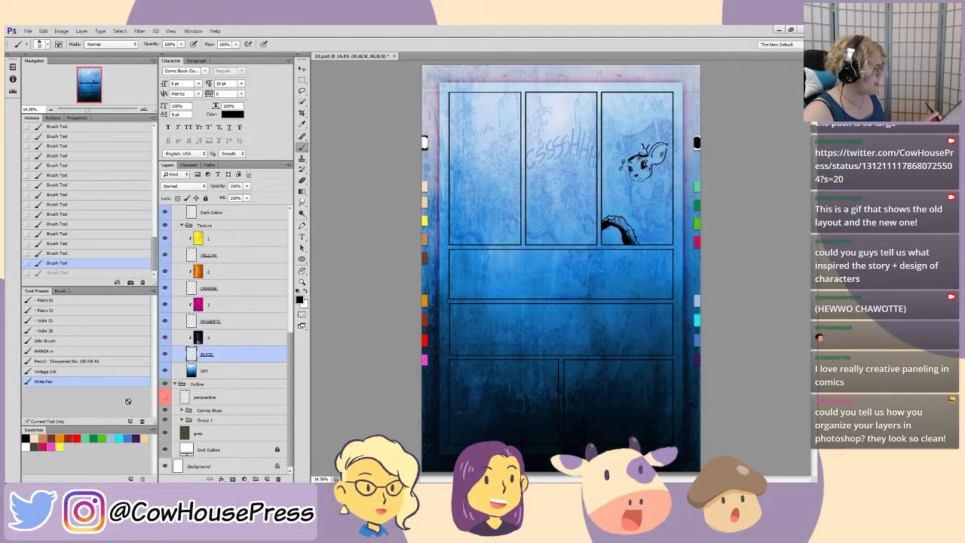
{"action": "key", "text": "]"}
{"action": "mouse_move", "coordinate": [495, 129]}
{"action": "left_mouse_down"}
{"action": "mouse_move", "coordinate": [552, 189]}
{"action": "mouse_move", "coordinate": [488, 148]}
{"action": "mouse_move", "coordinate": [551, 263]}
{"action": "mouse_move", "coordinate": [499, 243]}
{"action": "mouse_move", "coordinate": [547, 283]}
{"action": "mouse_move", "coordinate": [500, 176]}
{"action": "mouse_move", "coordinate": [564, 262]}
{"action": "left_mouse_up"}
{"action": "left_click_drag", "start_coordinate": [598, 226], "coordinate": [603, 132]}
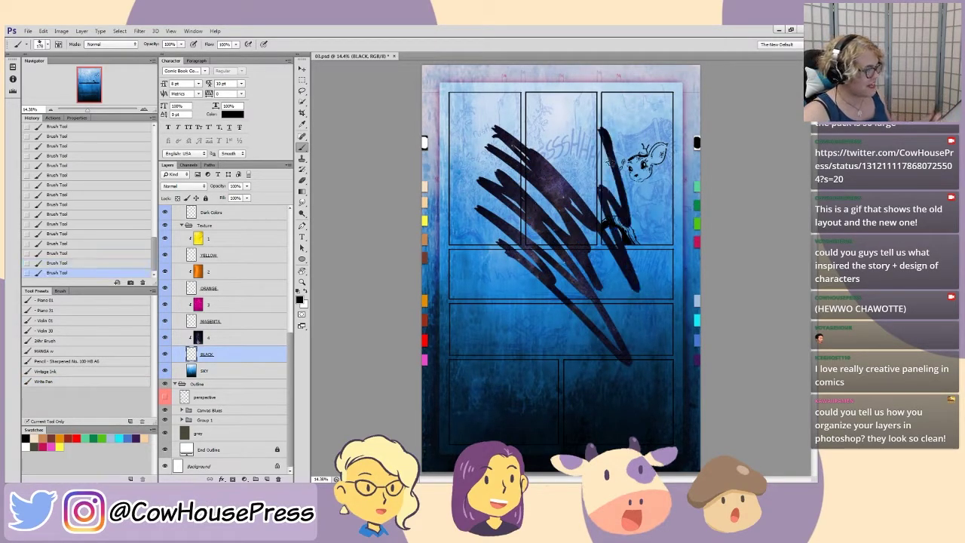
{"action": "left_click", "coordinate": [193, 320]}
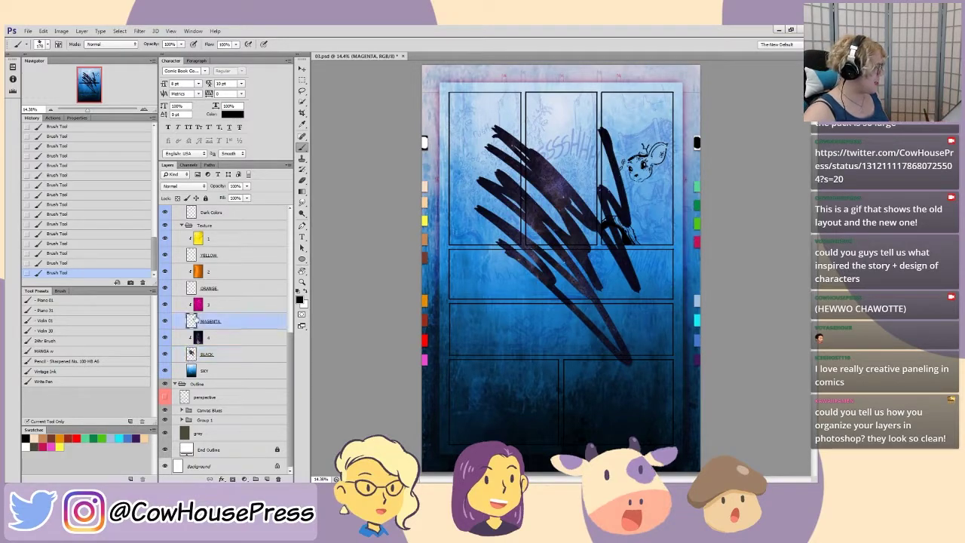
{"action": "mouse_move", "coordinate": [516, 290]}
{"action": "left_mouse_down"}
{"action": "mouse_move", "coordinate": [563, 173]}
{"action": "mouse_move", "coordinate": [528, 309]}
{"action": "mouse_move", "coordinate": [577, 315]}
{"action": "mouse_move", "coordinate": [569, 382]}
{"action": "left_mouse_up"}
- Scribble test strokes across the page on the ORANGE and YELLOW layers to demonstrate their clipped textures
{"action": "left_click", "coordinate": [208, 288]}
{"action": "mouse_move", "coordinate": [605, 448]}
{"action": "left_mouse_down"}
{"action": "mouse_move", "coordinate": [531, 320]}
{"action": "mouse_move", "coordinate": [600, 388]}
{"action": "mouse_move", "coordinate": [451, 185]}
{"action": "mouse_move", "coordinate": [491, 142]}
{"action": "mouse_move", "coordinate": [538, 136]}
{"action": "mouse_move", "coordinate": [603, 354]}
{"action": "mouse_move", "coordinate": [537, 136]}
{"action": "mouse_move", "coordinate": [656, 385]}
{"action": "left_mouse_up"}
{"action": "left_click_drag", "start_coordinate": [656, 386], "coordinate": [537, 135]}
{"action": "left_click", "coordinate": [191, 255]}
{"action": "mouse_move", "coordinate": [498, 329]}
{"action": "left_mouse_down"}
{"action": "mouse_move", "coordinate": [502, 195]}
{"action": "mouse_move", "coordinate": [509, 336]}
{"action": "mouse_move", "coordinate": [518, 257]}
{"action": "mouse_move", "coordinate": [526, 293]}
{"action": "mouse_move", "coordinate": [524, 403]}
{"action": "mouse_move", "coordinate": [545, 309]}
{"action": "mouse_move", "coordinate": [546, 380]}
{"action": "mouse_move", "coordinate": [562, 311]}
{"action": "left_mouse_up"}
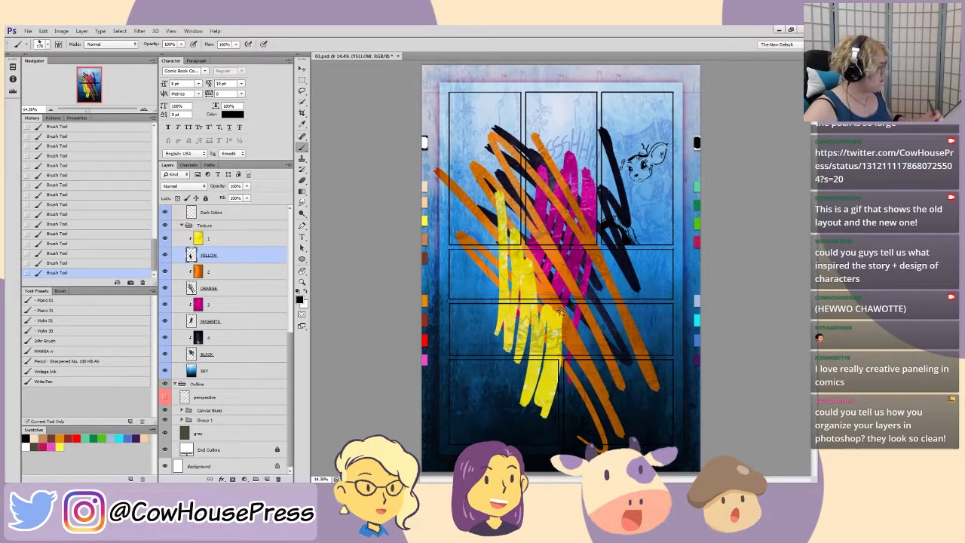
- Revert the texture scribbles in the history to a state with the Color group hidden, and collapse that group
{"action": "scroll", "coordinate": [121, 254], "scroll_direction": "up", "scroll_amount": 1}
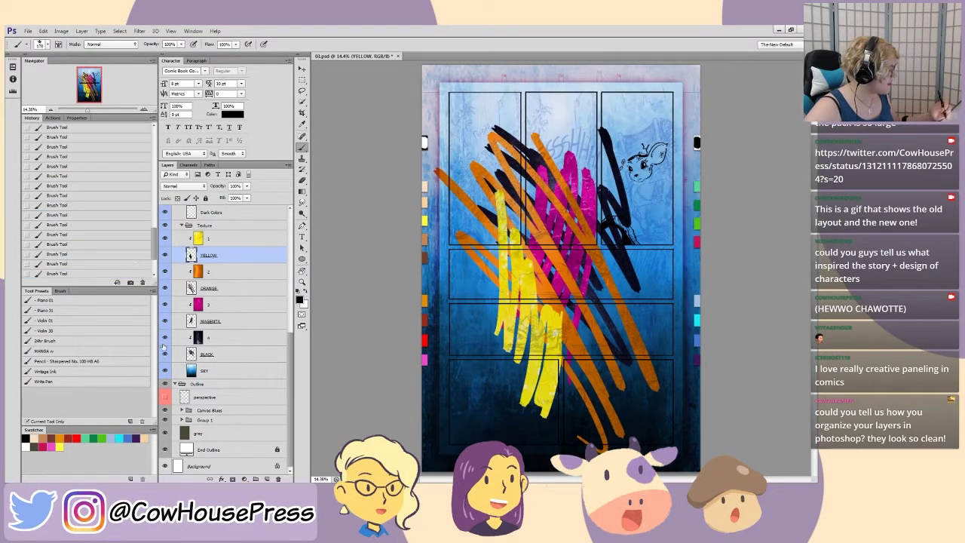
{"action": "scroll", "coordinate": [145, 246], "scroll_direction": "up", "scroll_amount": 2}
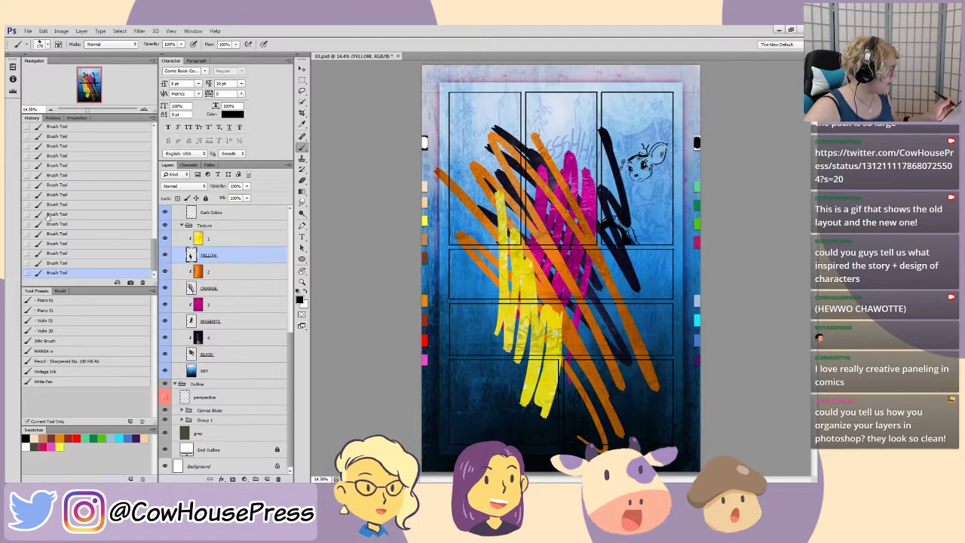
{"action": "left_click", "coordinate": [48, 214]}
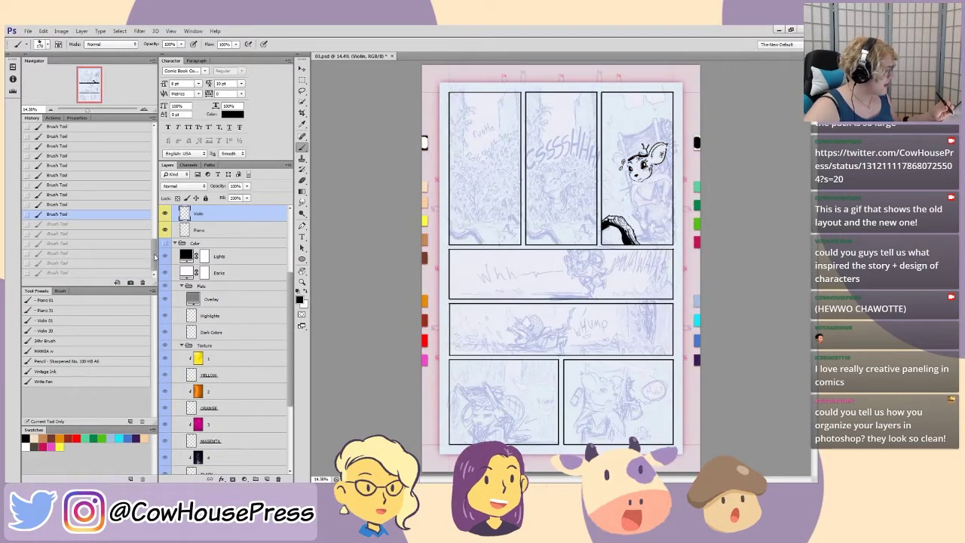
{"action": "left_click", "coordinate": [56, 235]}
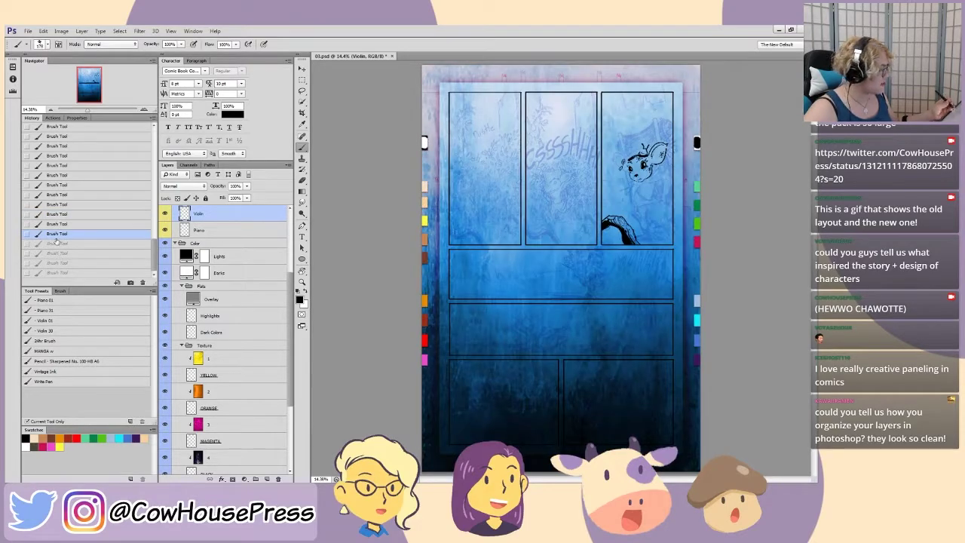
{"action": "left_click", "coordinate": [55, 225]}
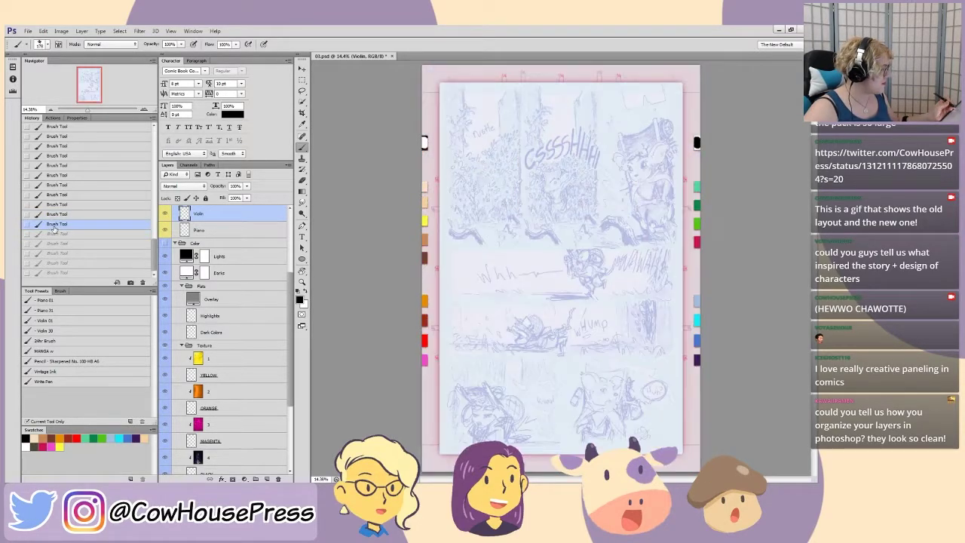
{"action": "left_click", "coordinate": [81, 234]}
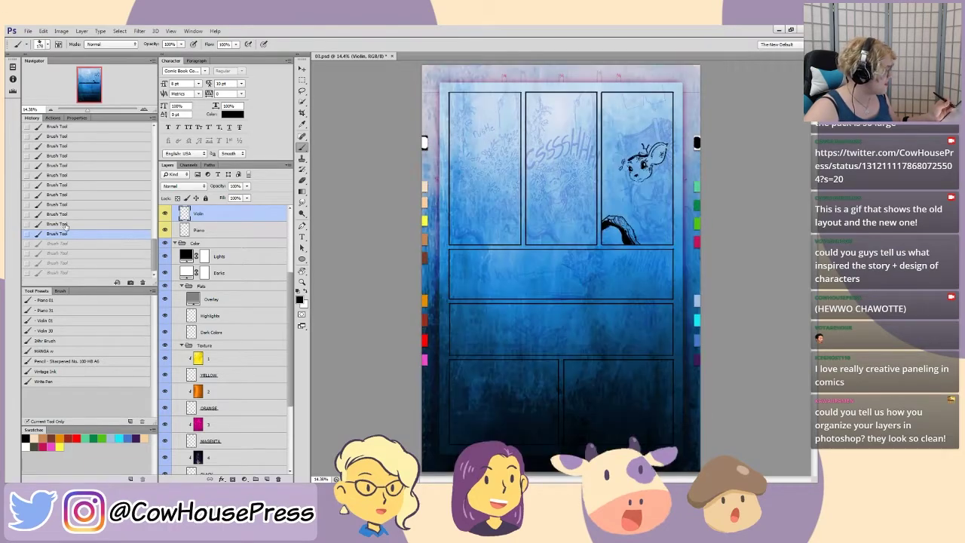
{"action": "left_click", "coordinate": [67, 225]}
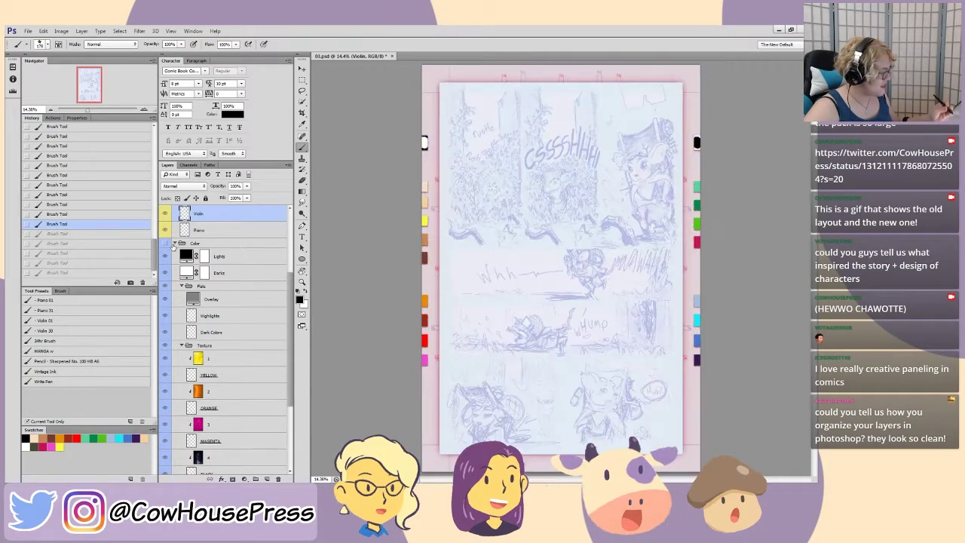
{"action": "left_click", "coordinate": [175, 243]}
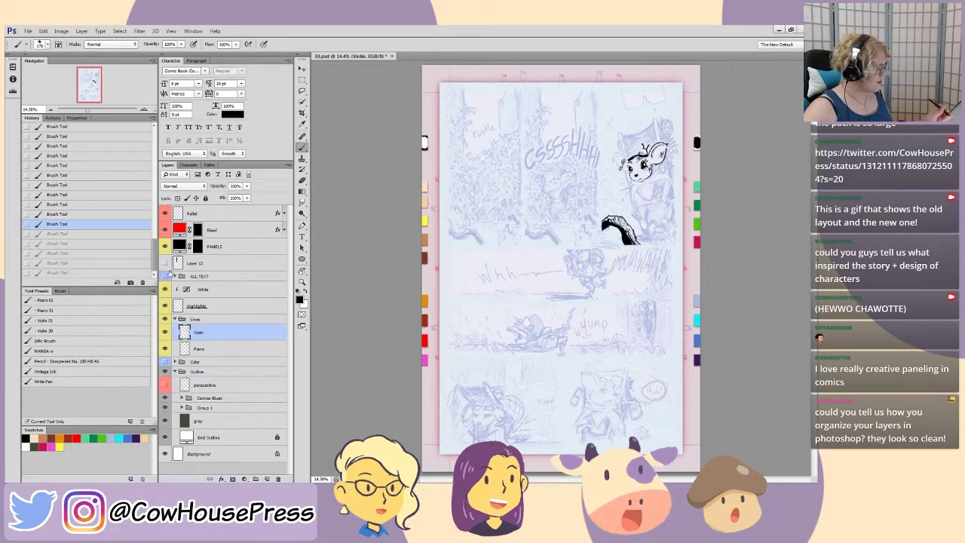
- Erase a spot on the Violin layer over the fallen character in the third row, and return to the Brush tool
{"action": "key", "text": "ctrl+plus"}
{"action": "key", "text": "ctrl+plus"}
{"action": "left_click_drag", "start_coordinate": [505, 336], "coordinate": [448, 215]}
{"action": "key", "text": "e"}
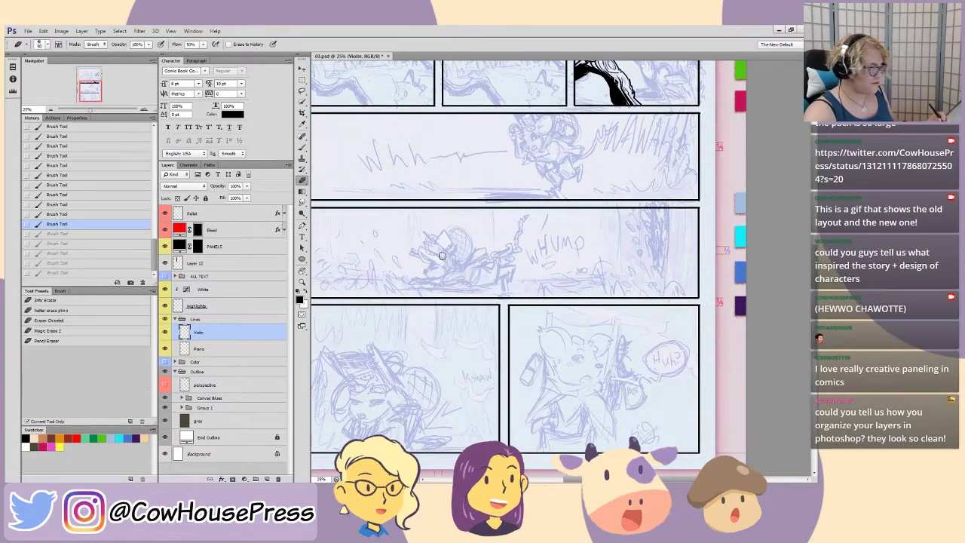
{"action": "left_click", "coordinate": [439, 271]}
{"action": "key", "text": "b"}
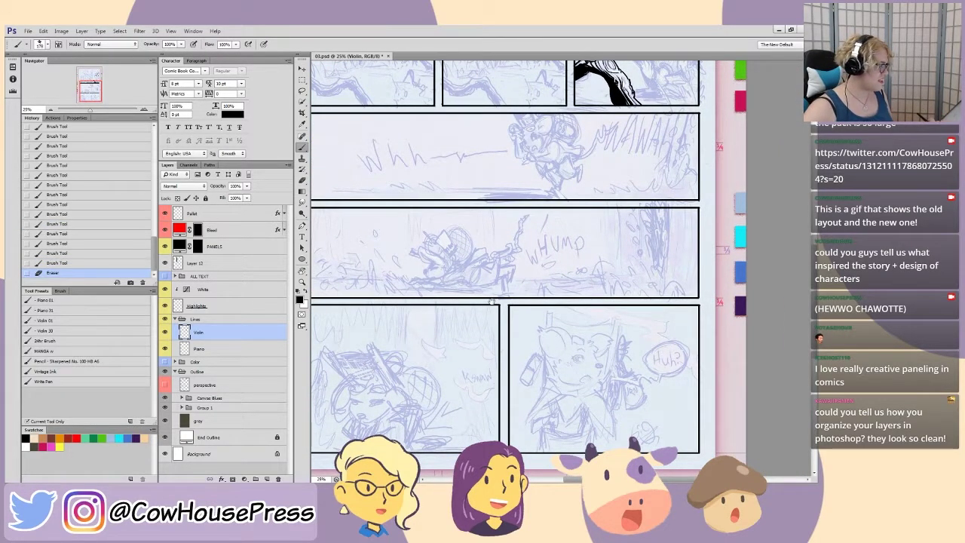
- Ink the upper outer contour of the fawn's left ear on the Violin layer with the Write Pen preset, redoing the first stroke
{"action": "left_click_drag", "start_coordinate": [492, 301], "coordinate": [451, 398]}
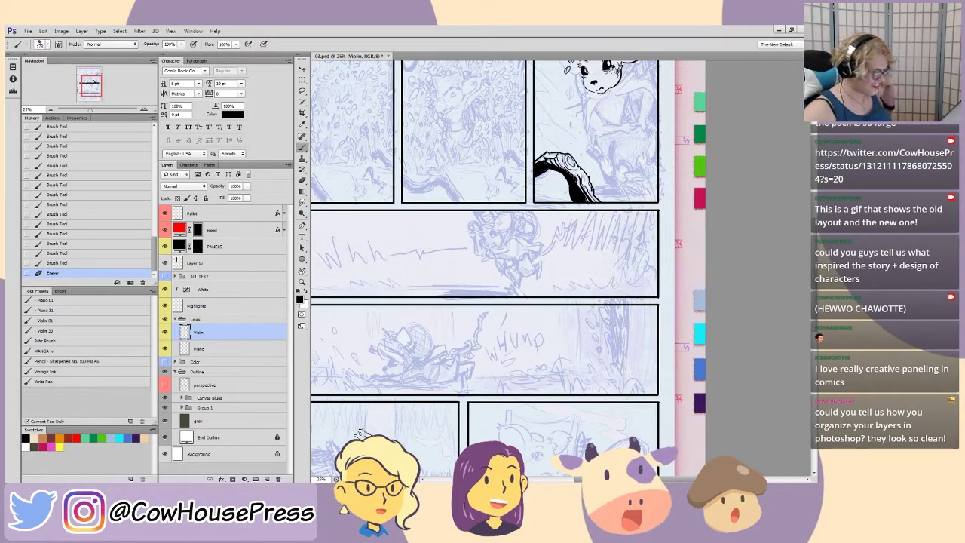
{"action": "key", "text": "ctrl+plus"}
{"action": "left_click_drag", "start_coordinate": [486, 166], "coordinate": [395, 416]}
{"action": "left_click", "coordinate": [44, 380]}
{"action": "key", "text": "ctrl+plus"}
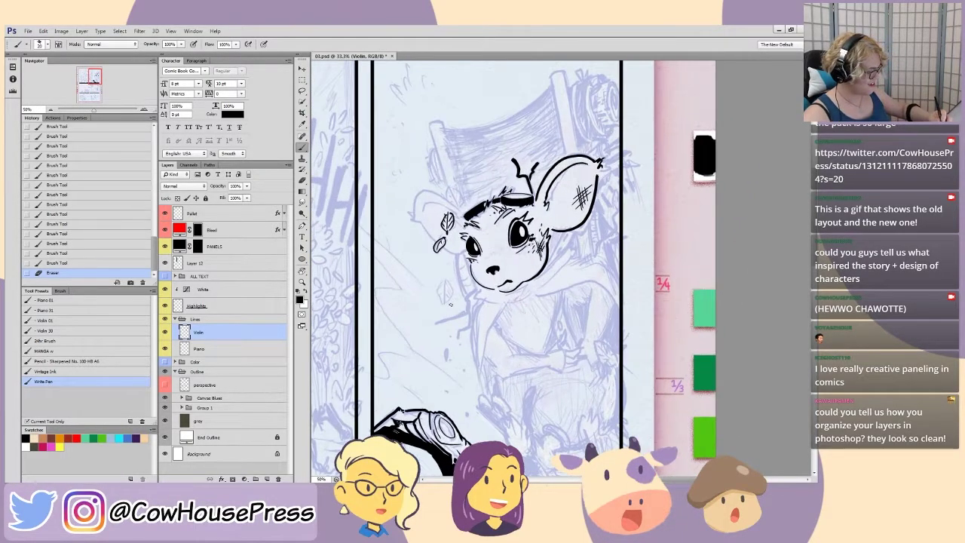
{"action": "key", "text": "ctrl+plus"}
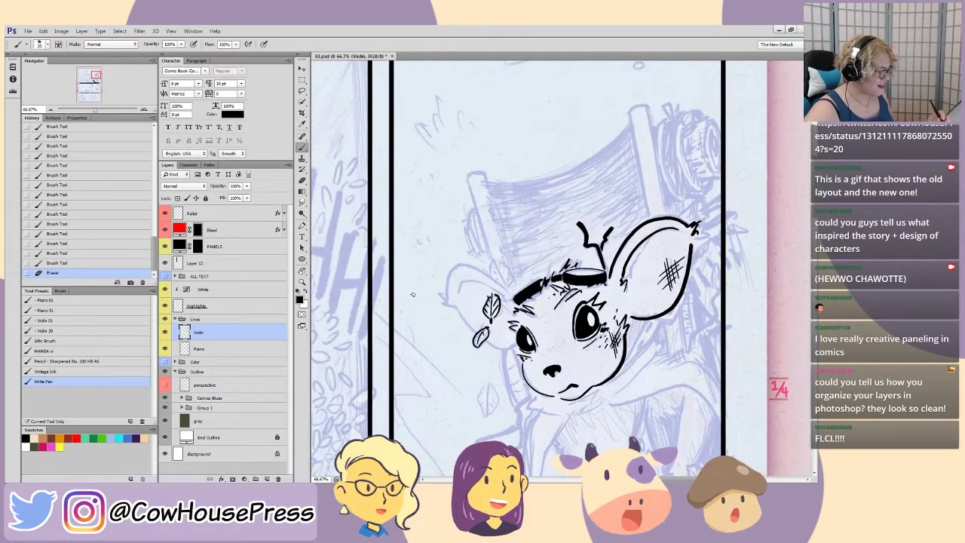
{"action": "key", "text": "ctrl+plus"}
{"action": "key", "text": "ctrl+plus"}
{"action": "left_click_drag", "start_coordinate": [348, 344], "coordinate": [554, 271]}
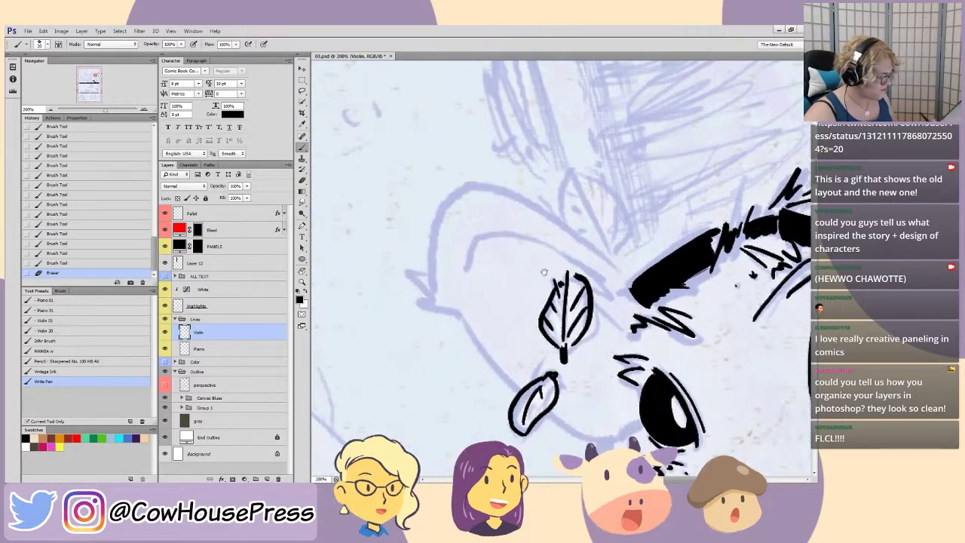
{"action": "left_click_drag", "start_coordinate": [409, 333], "coordinate": [364, 276]}
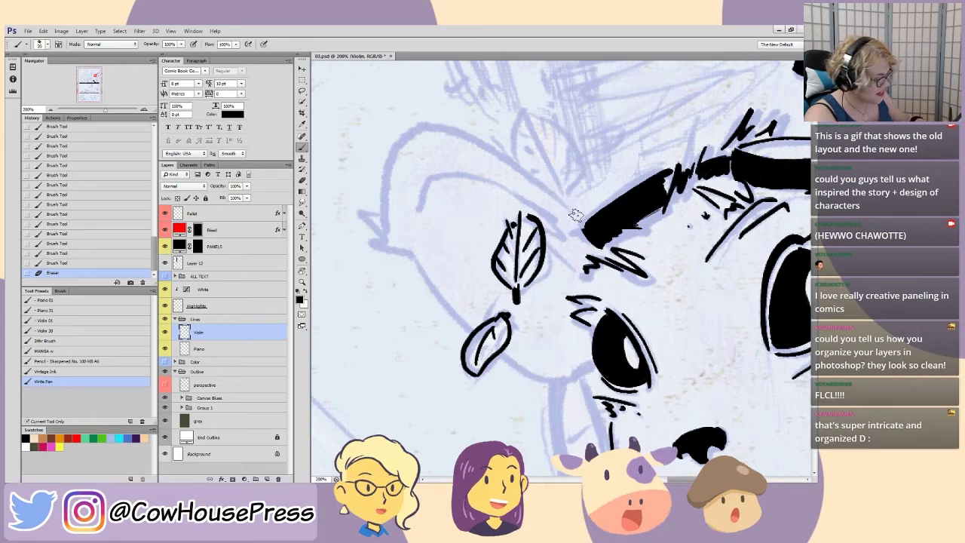
{"action": "mouse_move", "coordinate": [573, 211]}
{"action": "left_mouse_down"}
{"action": "mouse_move", "coordinate": [492, 146]}
{"action": "mouse_move", "coordinate": [426, 117]}
{"action": "mouse_move", "coordinate": [395, 145]}
{"action": "left_mouse_up"}
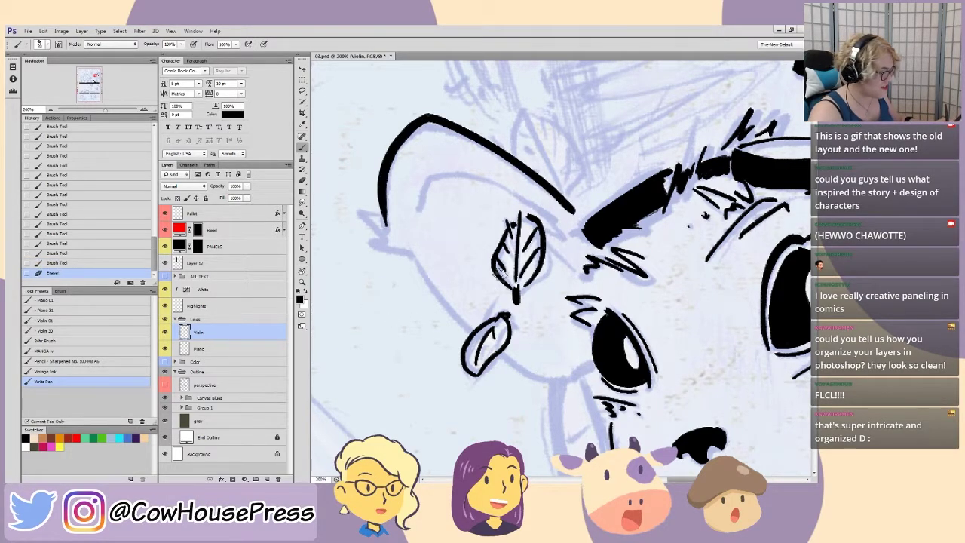
{"action": "key", "text": "ctrl+z"}
{"action": "mouse_move", "coordinate": [568, 210]}
{"action": "left_mouse_down"}
{"action": "mouse_move", "coordinate": [467, 135]}
{"action": "mouse_move", "coordinate": [395, 130]}
{"action": "mouse_move", "coordinate": [392, 239]}
{"action": "left_mouse_up"}
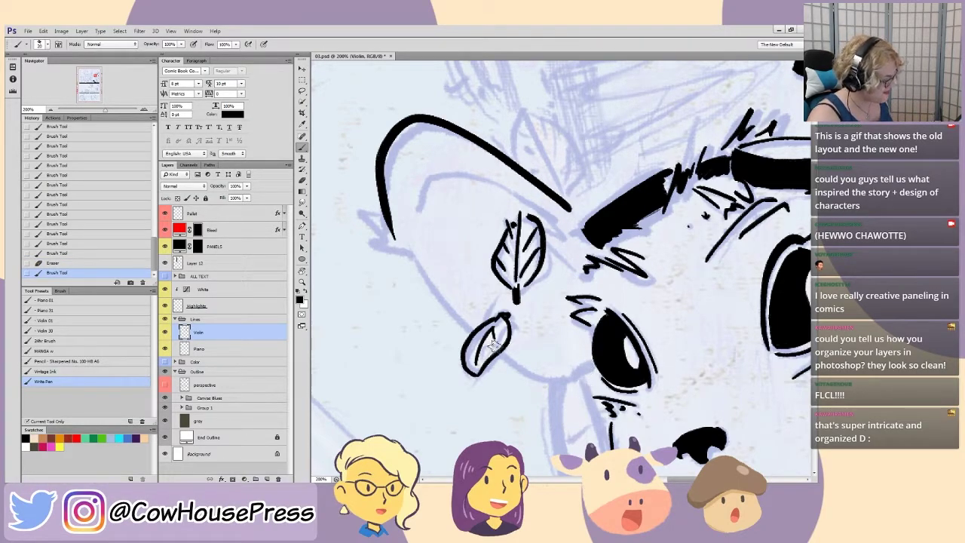
- Ink the inner contour of the fawn's left ear and the short jagged strokes beside the leaf
{"action": "mouse_move", "coordinate": [416, 217]}
{"action": "left_mouse_down"}
{"action": "mouse_move", "coordinate": [451, 166]}
{"action": "mouse_move", "coordinate": [508, 193]}
{"action": "mouse_move", "coordinate": [560, 235]}
{"action": "mouse_move", "coordinate": [534, 229]}
{"action": "mouse_move", "coordinate": [572, 271]}
{"action": "mouse_move", "coordinate": [556, 253]}
{"action": "mouse_move", "coordinate": [560, 277]}
{"action": "mouse_move", "coordinate": [555, 258]}
{"action": "mouse_move", "coordinate": [564, 262]}
{"action": "mouse_move", "coordinate": [545, 246]}
{"action": "left_mouse_up"}
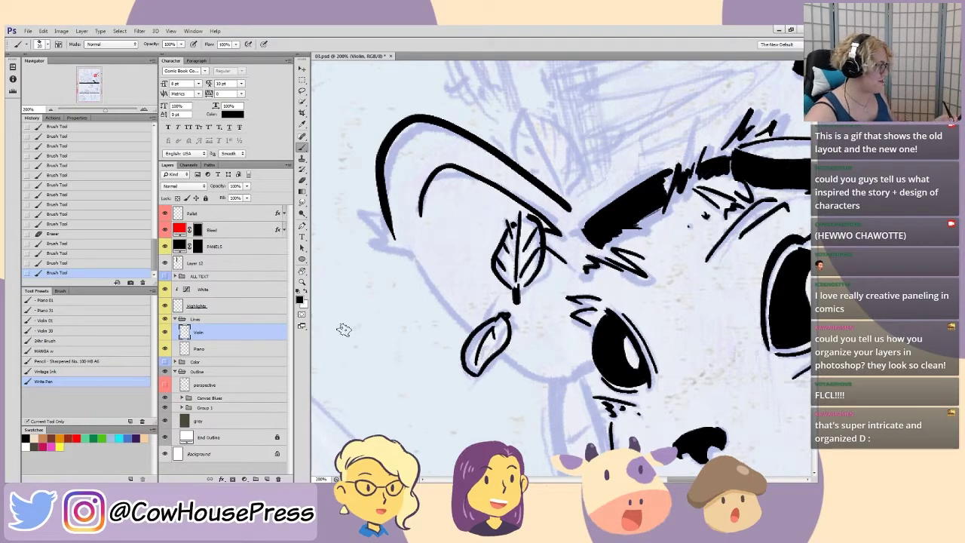
{"action": "left_click_drag", "start_coordinate": [399, 292], "coordinate": [381, 262]}
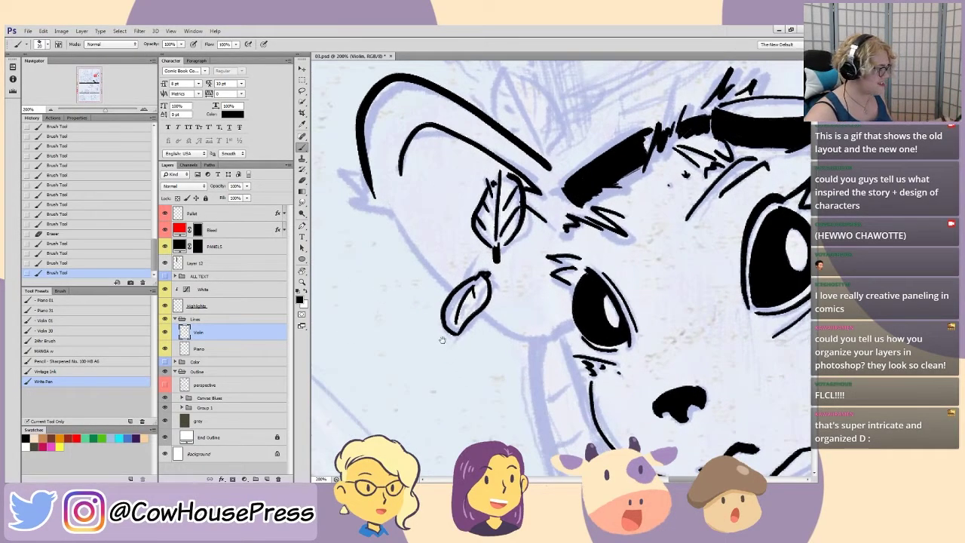
{"action": "left_click_drag", "start_coordinate": [442, 339], "coordinate": [462, 339]}
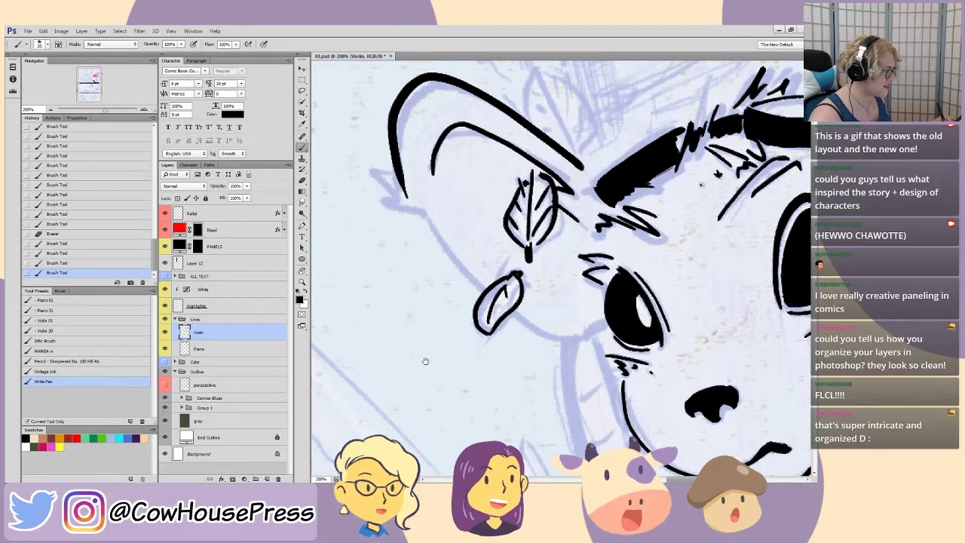
{"action": "mouse_move", "coordinate": [503, 365]}
{"action": "left_mouse_down"}
{"action": "mouse_move", "coordinate": [505, 321]}
{"action": "mouse_move", "coordinate": [535, 380]}
{"action": "left_mouse_up"}
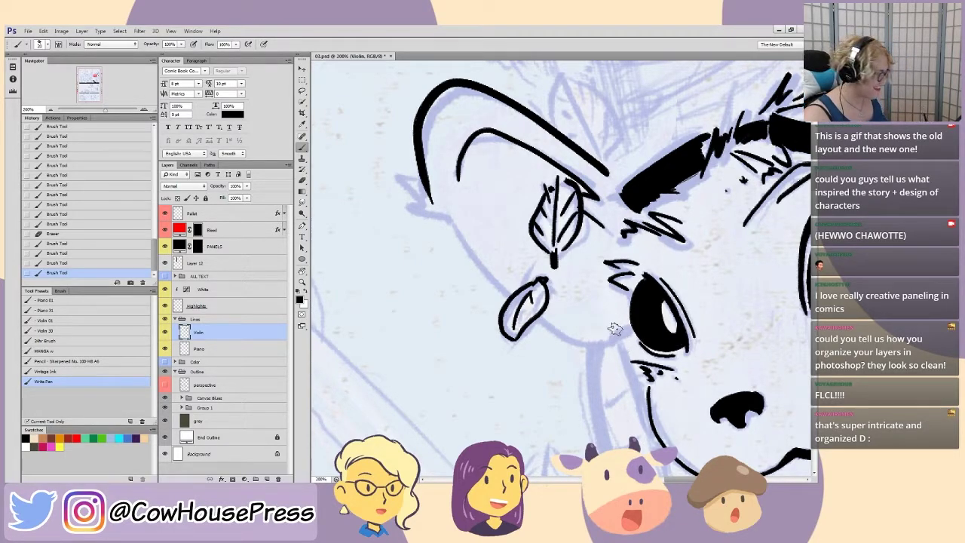
- Ink the lower edge of the fawn's left ear from beside the eye to the small leaf, redoing the first stroke
{"action": "left_click_drag", "start_coordinate": [621, 339], "coordinate": [559, 333]}
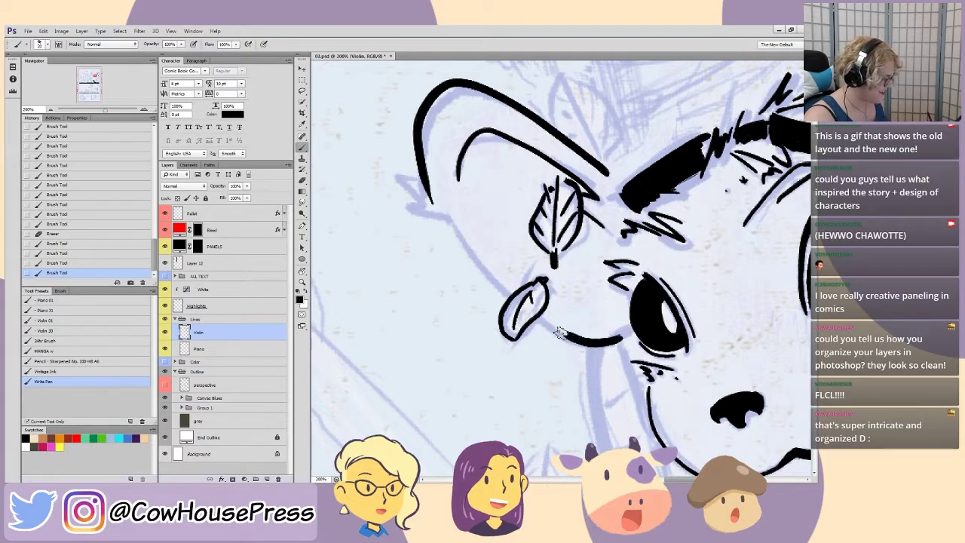
{"action": "key", "text": "ctrl+z"}
{"action": "mouse_move", "coordinate": [622, 336]}
{"action": "left_mouse_down"}
{"action": "mouse_move", "coordinate": [591, 342]}
{"action": "mouse_move", "coordinate": [520, 309]}
{"action": "left_mouse_up"}
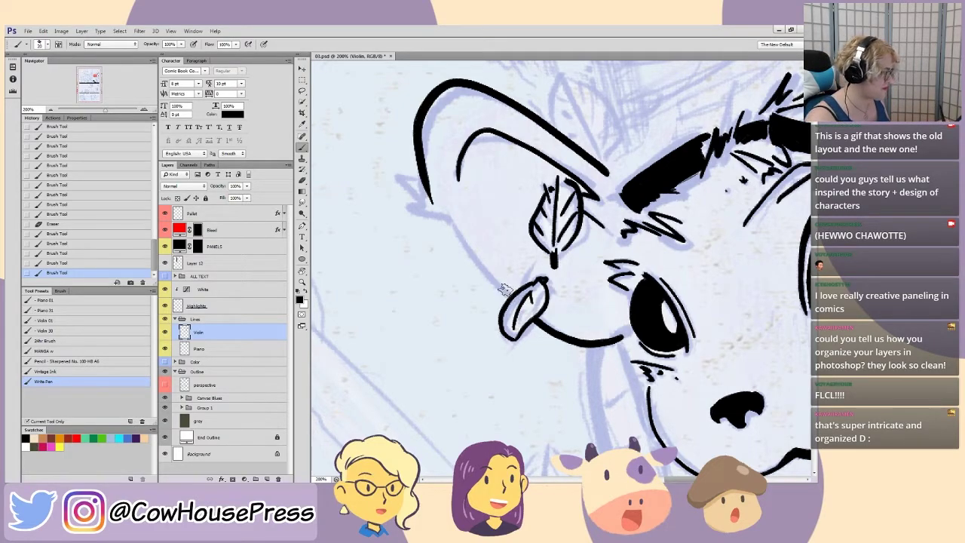
- Ink the outer edge of the left ear above the small leaf and the jagged fur tuft, undoing unsatisfactory strokes
{"action": "left_click_drag", "start_coordinate": [459, 260], "coordinate": [494, 285]}
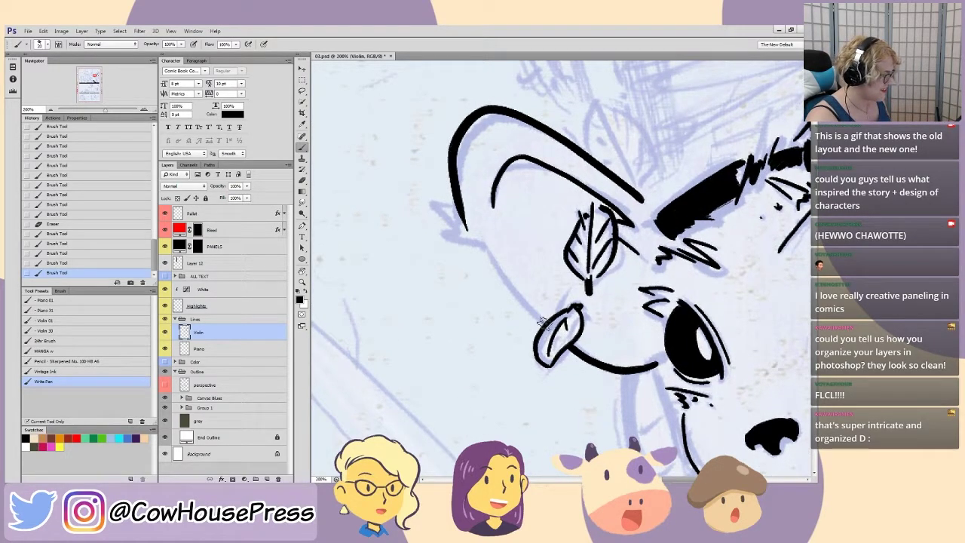
{"action": "left_click_drag", "start_coordinate": [542, 322], "coordinate": [483, 240]}
{"action": "key", "text": "ctrl+z"}
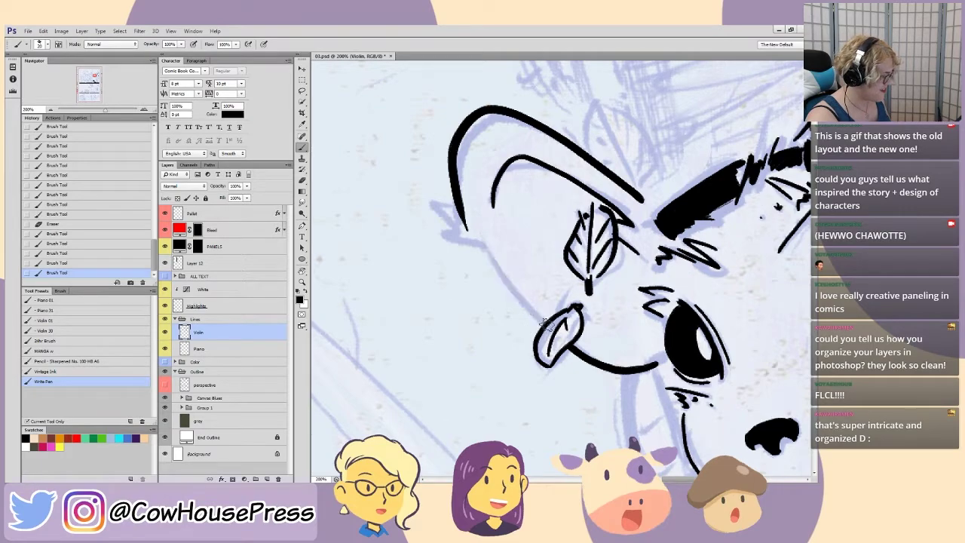
{"action": "mouse_move", "coordinate": [542, 323]}
{"action": "left_mouse_down"}
{"action": "mouse_move", "coordinate": [474, 239]}
{"action": "mouse_move", "coordinate": [539, 324]}
{"action": "left_mouse_up"}
{"action": "key", "text": "ctrl+z"}
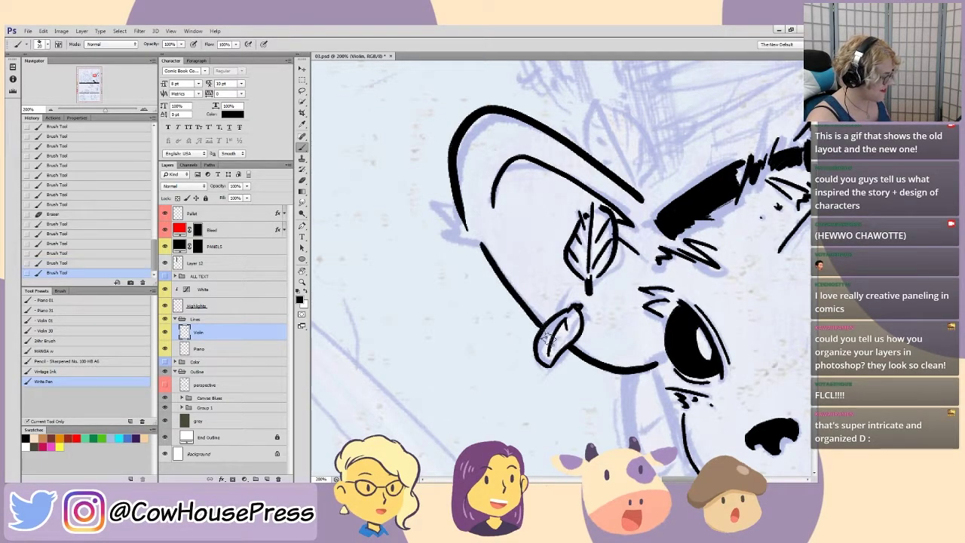
{"action": "key", "text": "ctrl+z"}
{"action": "mouse_move", "coordinate": [481, 242]}
{"action": "left_mouse_down"}
{"action": "mouse_move", "coordinate": [547, 321]}
{"action": "mouse_move", "coordinate": [549, 345]}
{"action": "mouse_move", "coordinate": [536, 319]}
{"action": "mouse_move", "coordinate": [548, 323]}
{"action": "mouse_move", "coordinate": [445, 223]}
{"action": "mouse_move", "coordinate": [432, 192]}
{"action": "mouse_move", "coordinate": [463, 208]}
{"action": "left_mouse_up"}
{"action": "key", "text": "ctrl+z"}
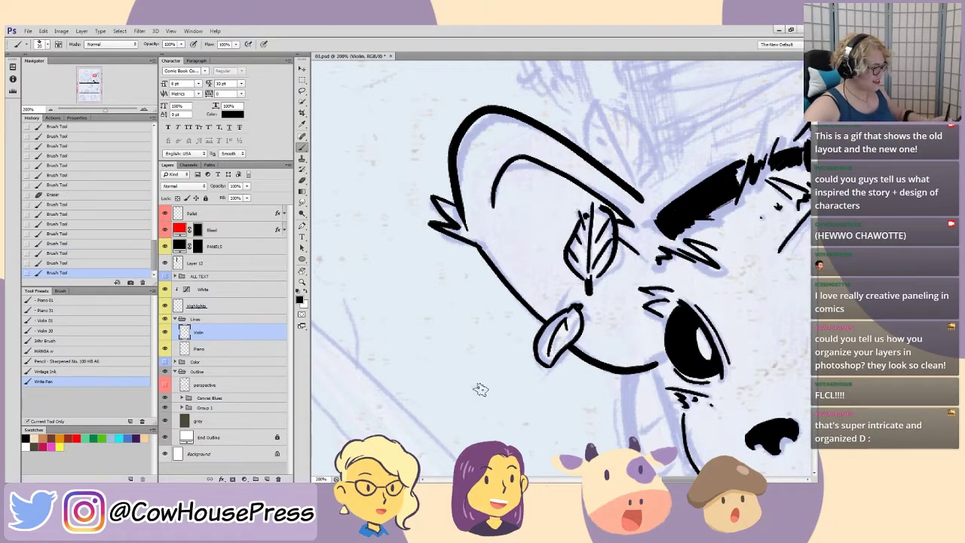
- Ink the leaf behind the top of the left ear with its midrib, outline and veins, and undo the last stroke
{"action": "left_click_drag", "start_coordinate": [523, 316], "coordinate": [375, 256]}
{"action": "left_click_drag", "start_coordinate": [419, 291], "coordinate": [436, 305]}
{"action": "left_click_drag", "start_coordinate": [439, 235], "coordinate": [451, 329]}
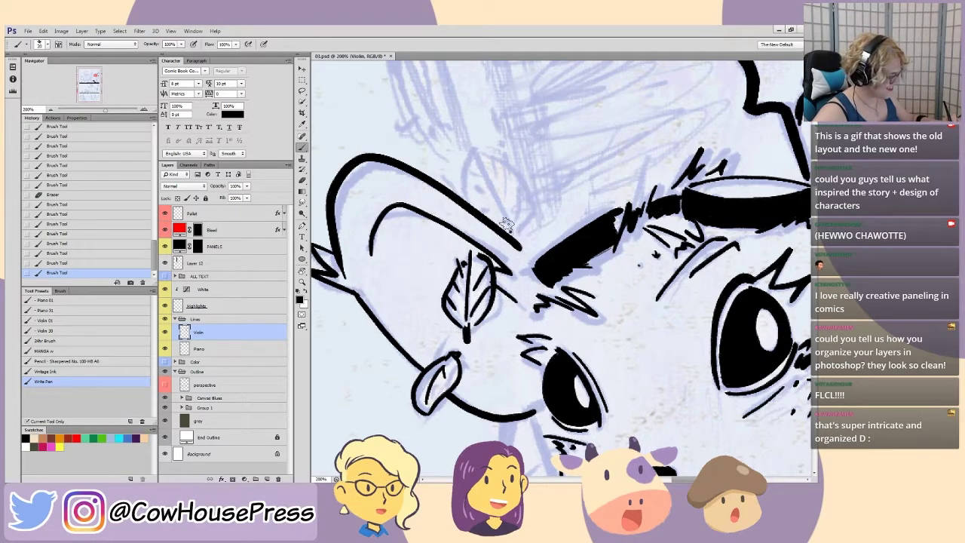
{"action": "left_click_drag", "start_coordinate": [510, 230], "coordinate": [473, 148]}
{"action": "mouse_move", "coordinate": [533, 238]}
{"action": "left_mouse_down"}
{"action": "mouse_move", "coordinate": [531, 200]}
{"action": "mouse_move", "coordinate": [501, 158]}
{"action": "left_mouse_up"}
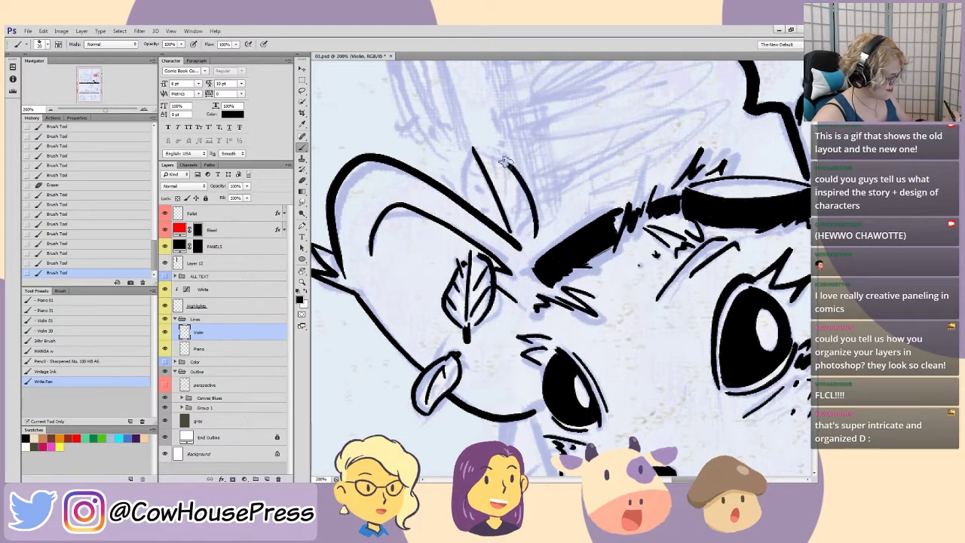
{"action": "left_click_drag", "start_coordinate": [504, 192], "coordinate": [490, 154]}
{"action": "left_click_drag", "start_coordinate": [478, 188], "coordinate": [463, 167]}
{"action": "left_click_drag", "start_coordinate": [468, 200], "coordinate": [469, 155]}
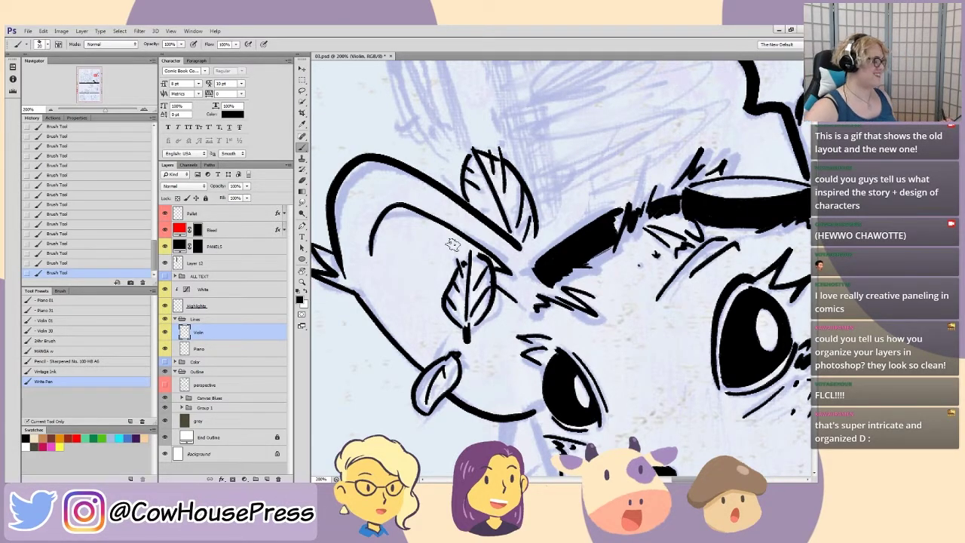
{"action": "key", "text": "ctrl+minus"}
{"action": "key", "text": "ctrl+minus"}
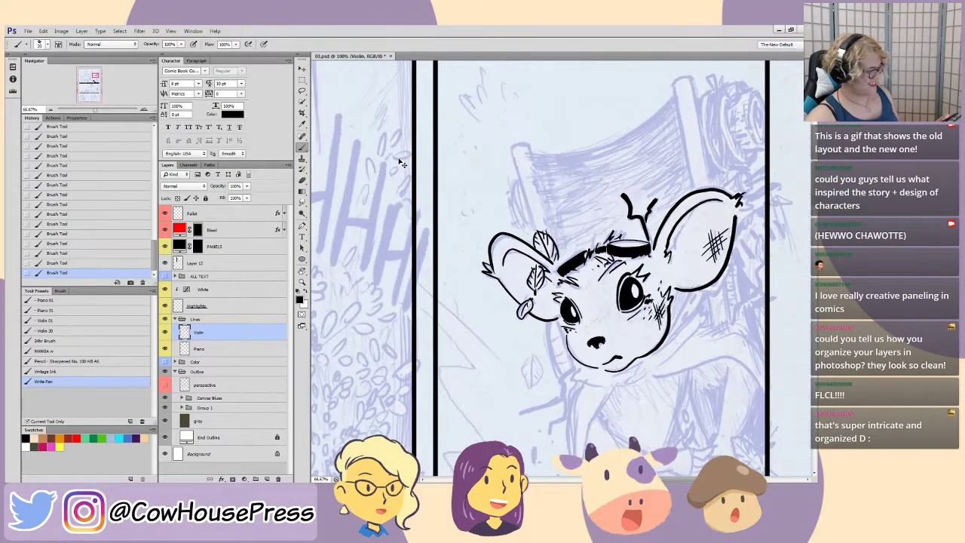
{"action": "key", "text": "ctrl+plus"}
{"action": "key", "text": "ctrl+z"}
- Ink the falling leaf below the left ear with its midrib, both outer edges and the slanted veins
{"action": "left_click_drag", "start_coordinate": [475, 365], "coordinate": [450, 257]}
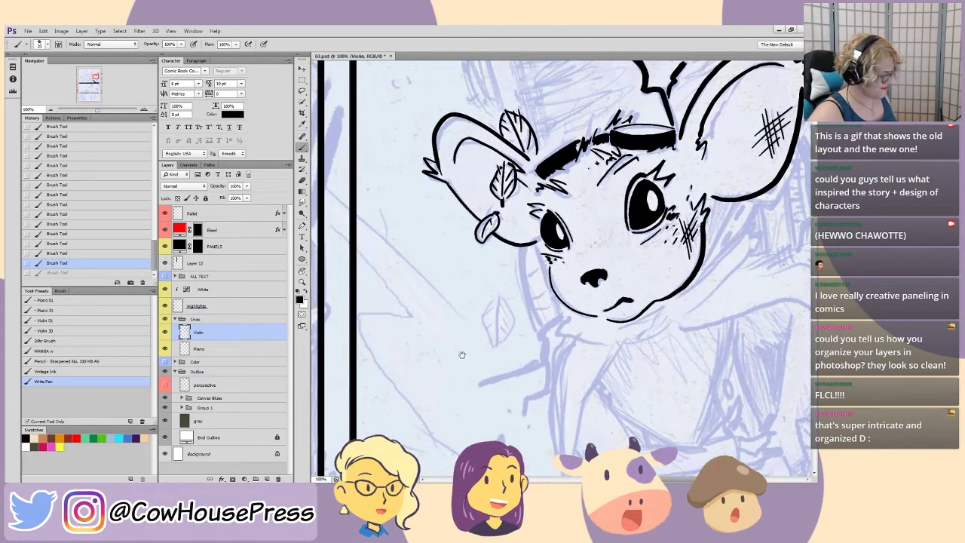
{"action": "left_click_drag", "start_coordinate": [445, 373], "coordinate": [468, 265]}
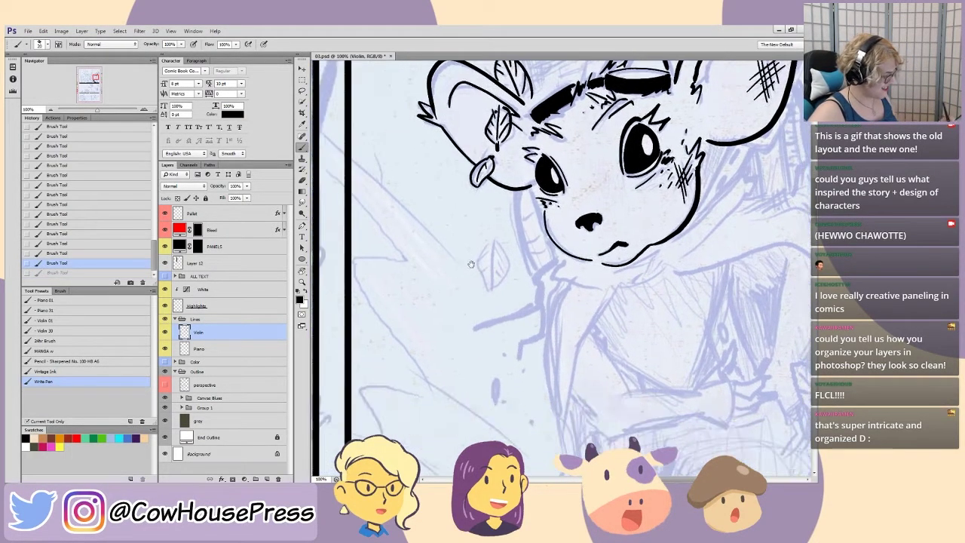
{"action": "key", "text": "ctrl+plus"}
{"action": "left_click_drag", "start_coordinate": [440, 322], "coordinate": [553, 234]}
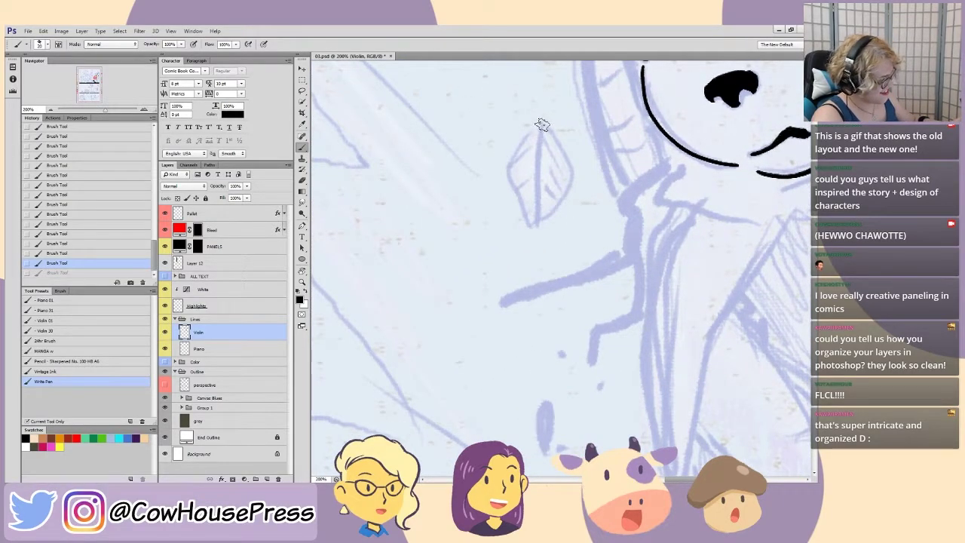
{"action": "mouse_move", "coordinate": [541, 119]}
{"action": "left_mouse_down"}
{"action": "mouse_move", "coordinate": [536, 222]}
{"action": "mouse_move", "coordinate": [550, 207]}
{"action": "mouse_move", "coordinate": [542, 128]}
{"action": "left_mouse_up"}
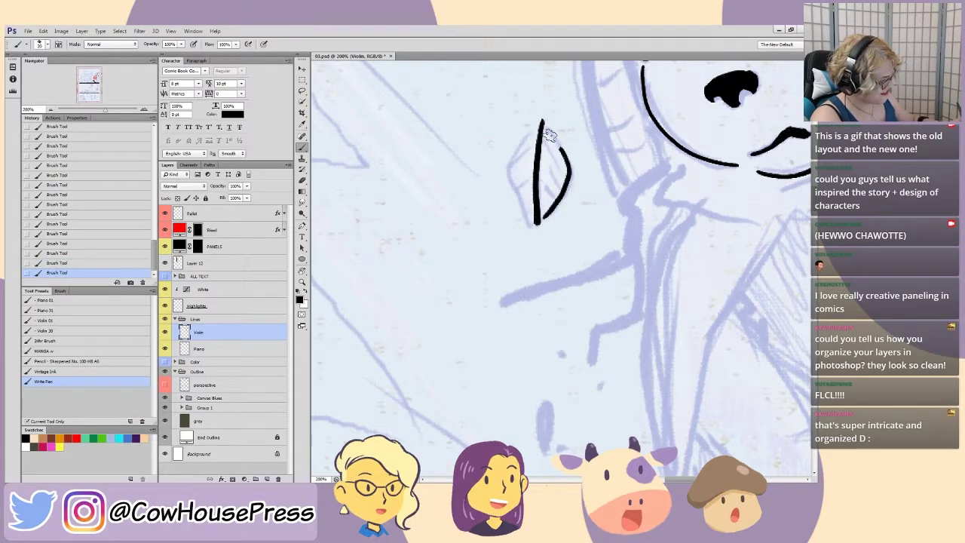
{"action": "mouse_move", "coordinate": [528, 224]}
{"action": "left_mouse_down"}
{"action": "mouse_move", "coordinate": [507, 173]}
{"action": "mouse_move", "coordinate": [539, 125]}
{"action": "left_mouse_up"}
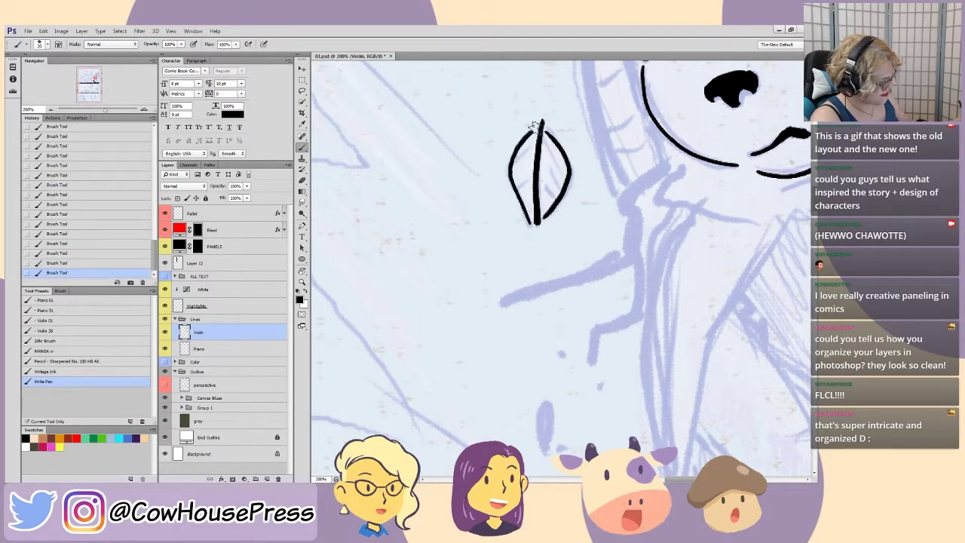
{"action": "mouse_move", "coordinate": [553, 201]}
{"action": "left_mouse_down"}
{"action": "mouse_move", "coordinate": [545, 177]}
{"action": "mouse_move", "coordinate": [563, 196]}
{"action": "mouse_move", "coordinate": [536, 138]}
{"action": "mouse_move", "coordinate": [556, 167]}
{"action": "mouse_move", "coordinate": [530, 128]}
{"action": "left_mouse_up"}
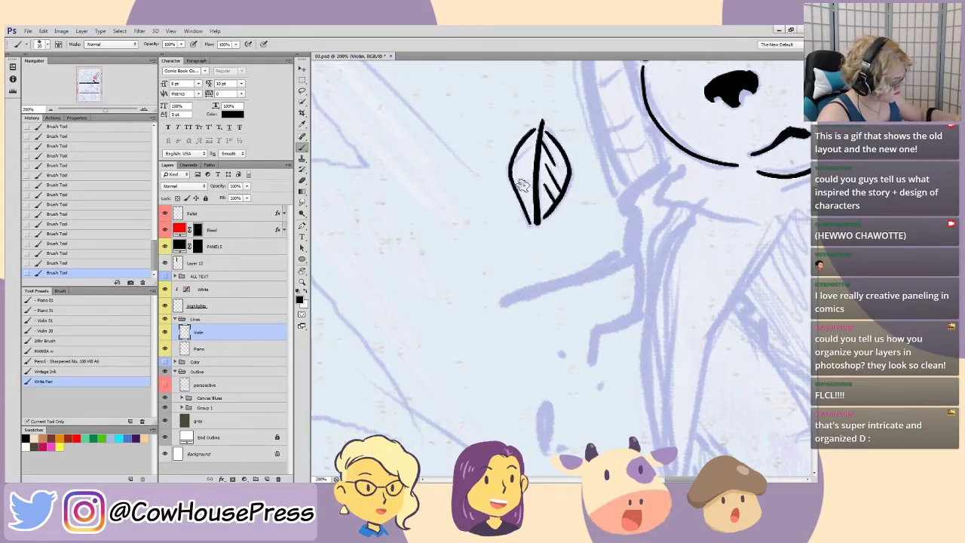
{"action": "mouse_move", "coordinate": [518, 189]}
{"action": "left_mouse_down"}
{"action": "mouse_move", "coordinate": [520, 160]}
{"action": "mouse_move", "coordinate": [506, 166]}
{"action": "mouse_move", "coordinate": [531, 143]}
{"action": "mouse_move", "coordinate": [503, 184]}
{"action": "left_mouse_up"}
- Ink the narrow oval and the small debris specks falling below the leaf, undoing unwanted strokes
{"action": "mouse_move", "coordinate": [428, 375]}
{"action": "left_mouse_down"}
{"action": "mouse_move", "coordinate": [393, 285]}
{"action": "mouse_move", "coordinate": [407, 254]}
{"action": "left_mouse_up"}
{"action": "mouse_move", "coordinate": [524, 329]}
{"action": "left_mouse_down"}
{"action": "mouse_move", "coordinate": [522, 280]}
{"action": "mouse_move", "coordinate": [525, 333]}
{"action": "mouse_move", "coordinate": [548, 327]}
{"action": "left_mouse_up"}
{"action": "key", "text": "ctrl+alt+z"}
{"action": "key", "text": "ctrl+alt+z"}
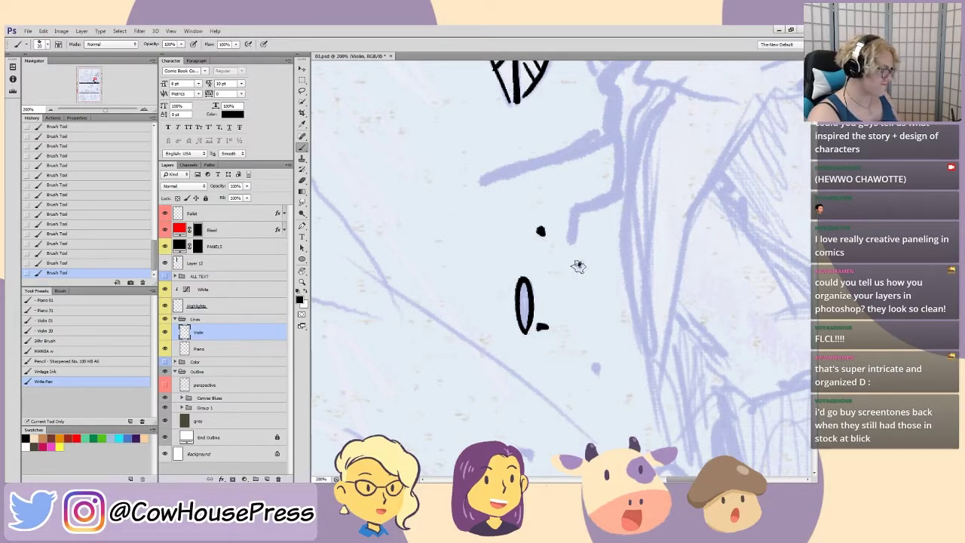
{"action": "left_click", "coordinate": [593, 368]}
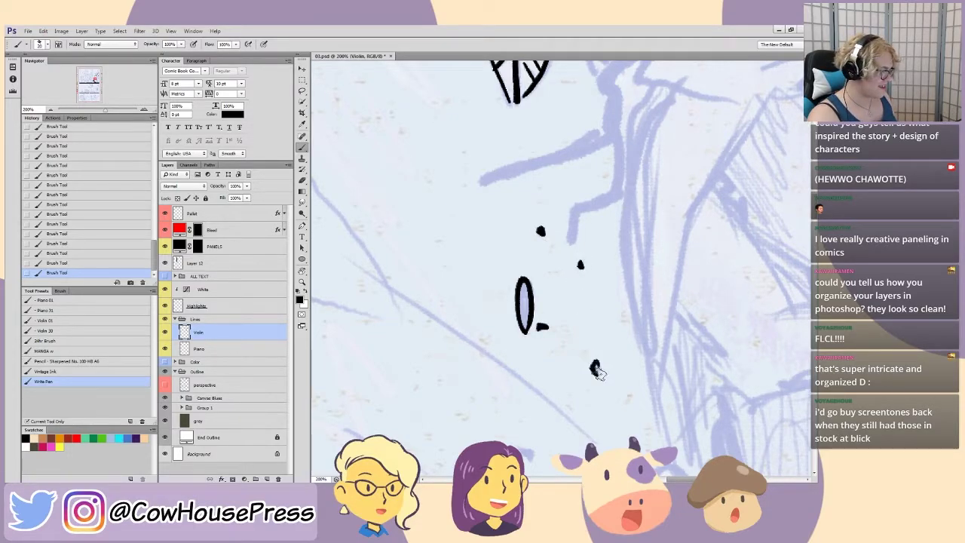
{"action": "scroll", "coordinate": [493, 413], "scroll_direction": "down", "scroll_amount": 3}
{"action": "left_click_drag", "start_coordinate": [511, 388], "coordinate": [511, 386]}
{"action": "scroll", "coordinate": [515, 411], "scroll_direction": "down", "scroll_amount": 5}
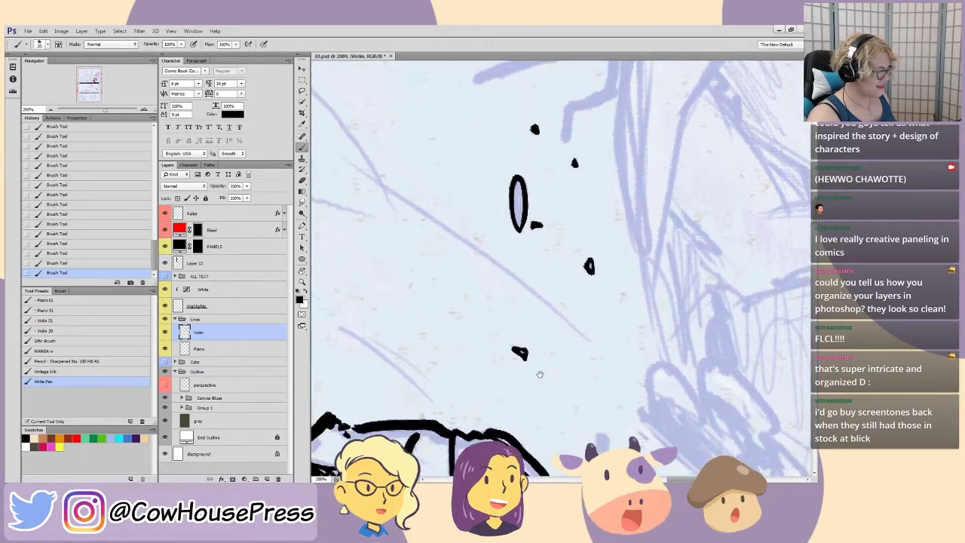
{"action": "scroll", "coordinate": [554, 347], "scroll_direction": "down", "scroll_amount": 1}
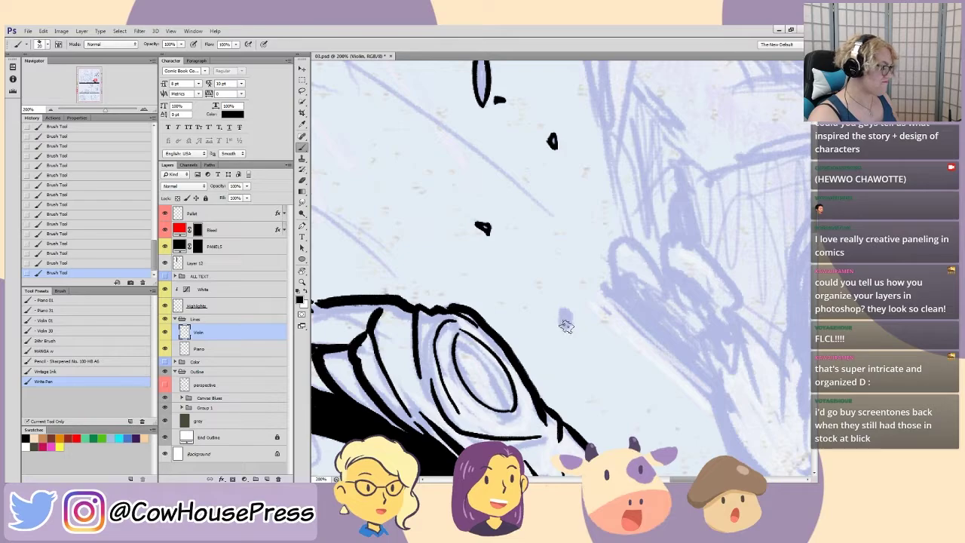
{"action": "mouse_move", "coordinate": [560, 323]}
{"action": "left_mouse_down"}
{"action": "mouse_move", "coordinate": [568, 311]}
{"action": "mouse_move", "coordinate": [566, 326]}
{"action": "left_mouse_up"}
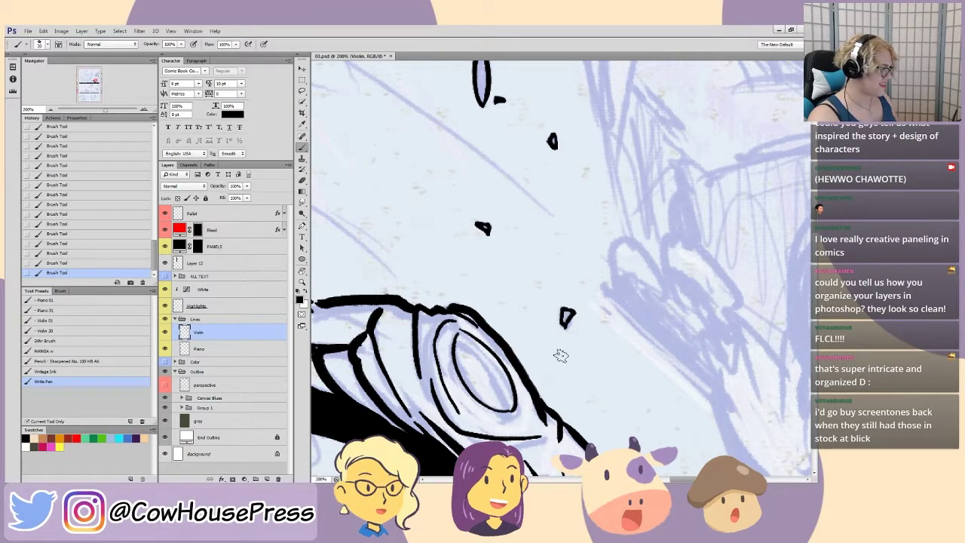
- Ink the lower edge and hooked tip of the pointed collar beside the fawn's jaw
{"action": "left_click_drag", "start_coordinate": [508, 208], "coordinate": [579, 420]}
{"action": "mouse_move", "coordinate": [492, 280]}
{"action": "left_mouse_down"}
{"action": "mouse_move", "coordinate": [487, 381]}
{"action": "mouse_move", "coordinate": [426, 389]}
{"action": "mouse_move", "coordinate": [484, 209]}
{"action": "left_mouse_up"}
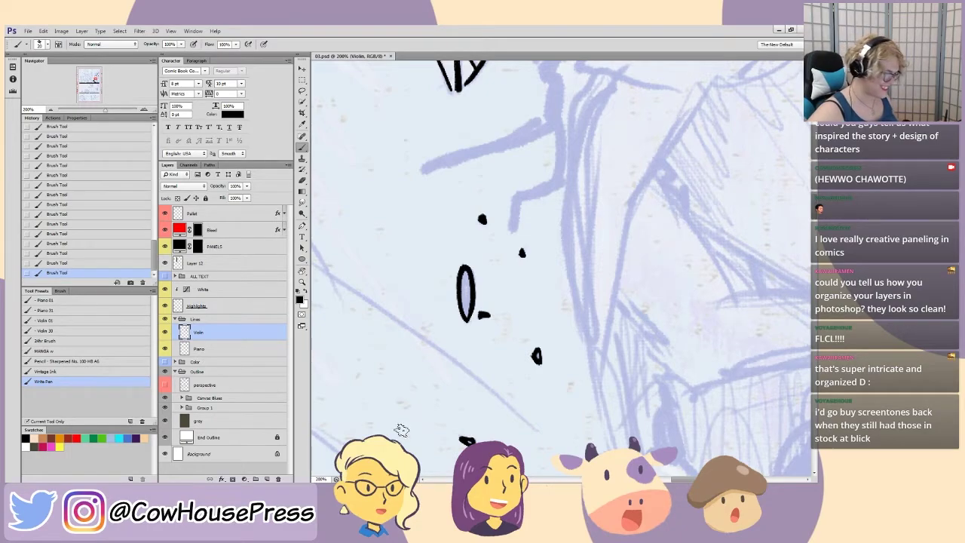
{"action": "key", "text": "ctrl+minus"}
{"action": "left_click_drag", "start_coordinate": [450, 330], "coordinate": [408, 271]}
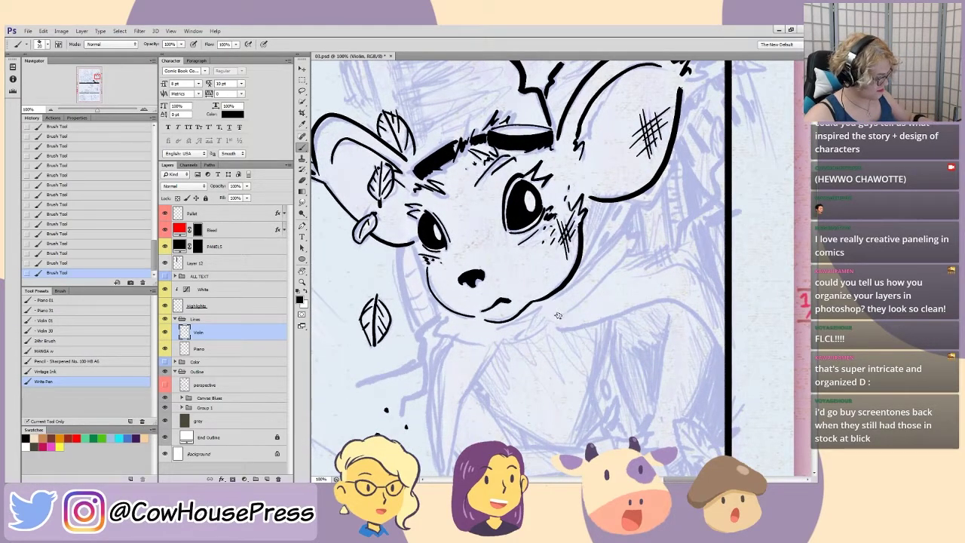
{"action": "mouse_move", "coordinate": [592, 285]}
{"action": "left_mouse_down"}
{"action": "mouse_move", "coordinate": [629, 254]}
{"action": "mouse_move", "coordinate": [629, 236]}
{"action": "left_mouse_up"}
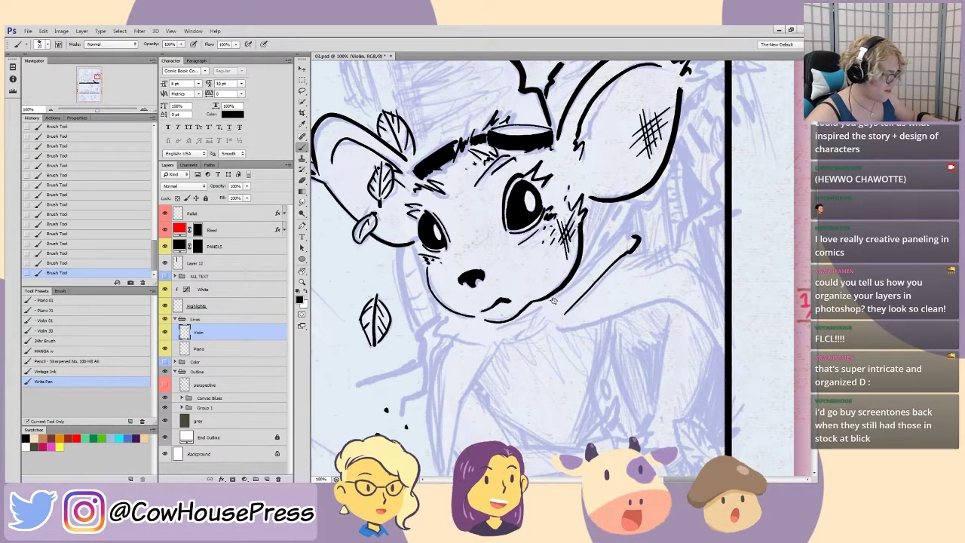
- Ink the upper edge of the pointed collar from the jaw to its tip, redoing the first attempts
{"action": "left_click_drag", "start_coordinate": [562, 292], "coordinate": [620, 239]}
{"action": "key", "text": "ctrl+z"}
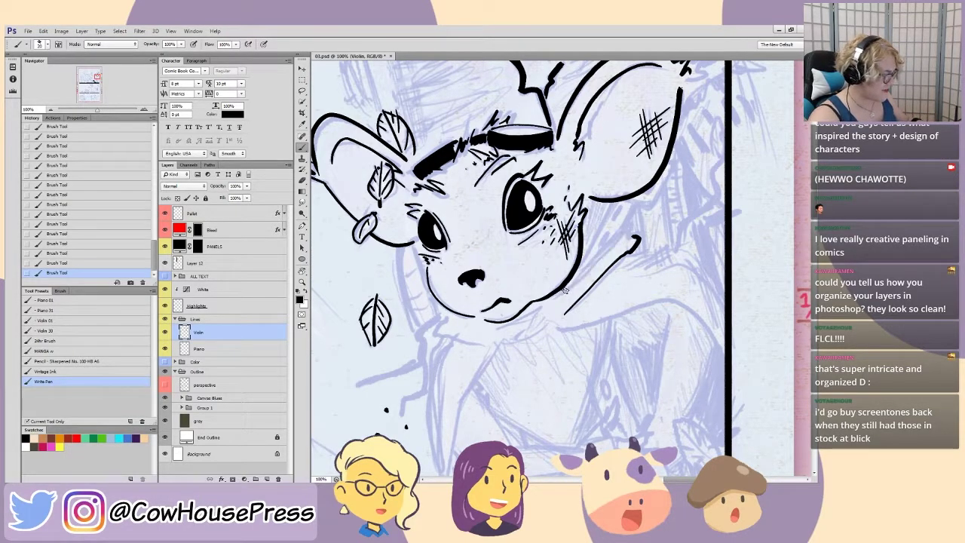
{"action": "left_click_drag", "start_coordinate": [556, 297], "coordinate": [623, 225]}
{"action": "key", "text": "ctrl+z"}
{"action": "key", "text": "ctrl+plus"}
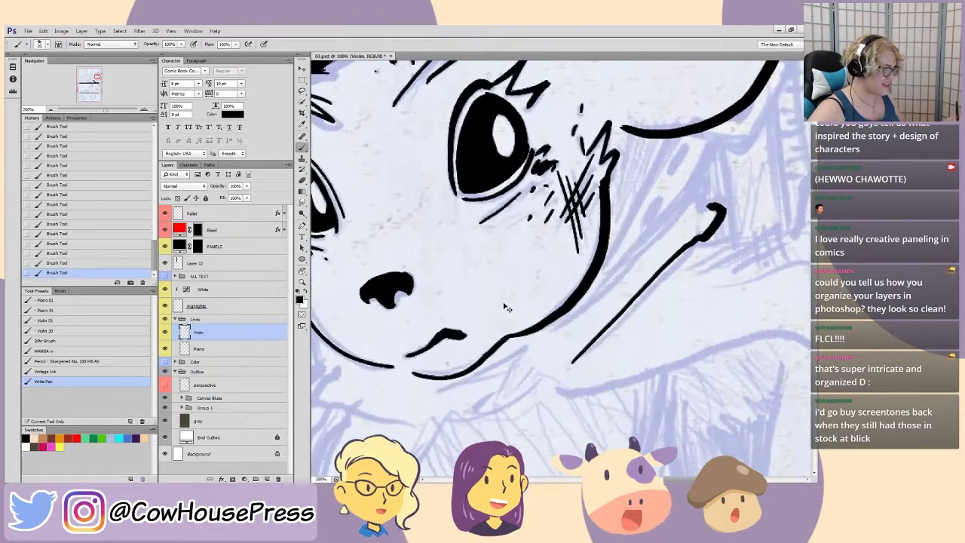
{"action": "mouse_move", "coordinate": [553, 319]}
{"action": "left_mouse_down"}
{"action": "mouse_move", "coordinate": [443, 287]}
{"action": "mouse_move", "coordinate": [447, 310]}
{"action": "left_mouse_up"}
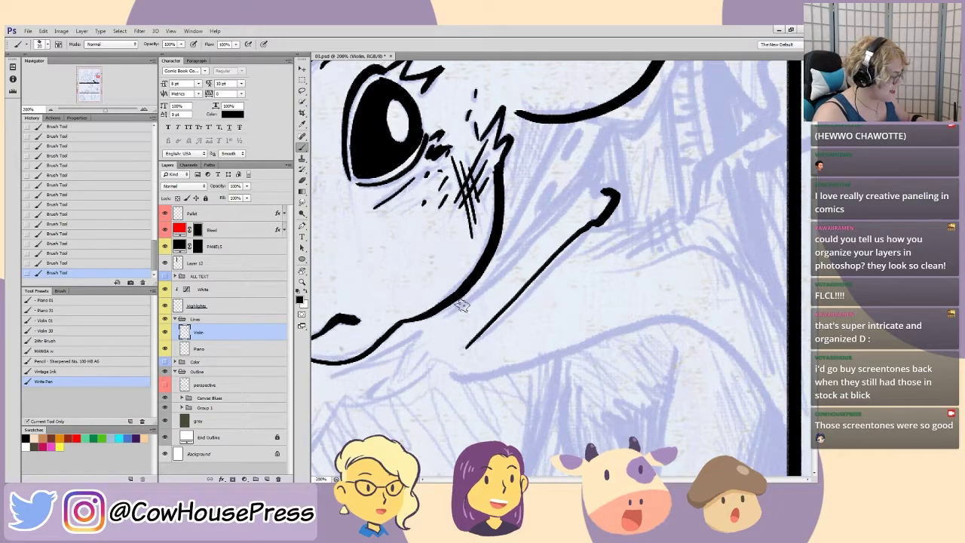
{"action": "mouse_move", "coordinate": [466, 300]}
{"action": "left_mouse_down"}
{"action": "mouse_move", "coordinate": [595, 166]}
{"action": "mouse_move", "coordinate": [603, 195]}
{"action": "left_mouse_up"}
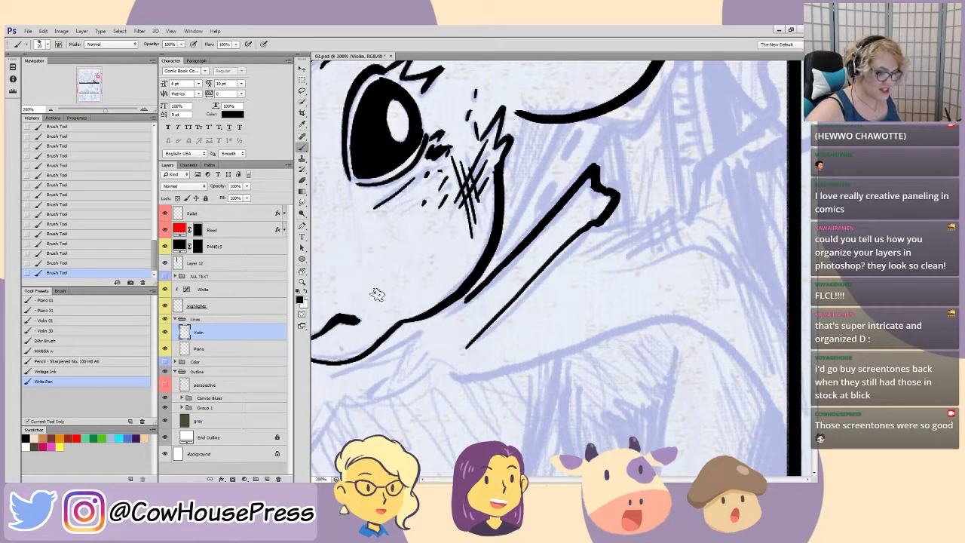
- Ink the shoulder contour from the collar tip to the panel border and the long curved garment line beneath it
{"action": "key", "text": "ctrl+minus"}
{"action": "left_click_drag", "start_coordinate": [569, 358], "coordinate": [460, 334]}
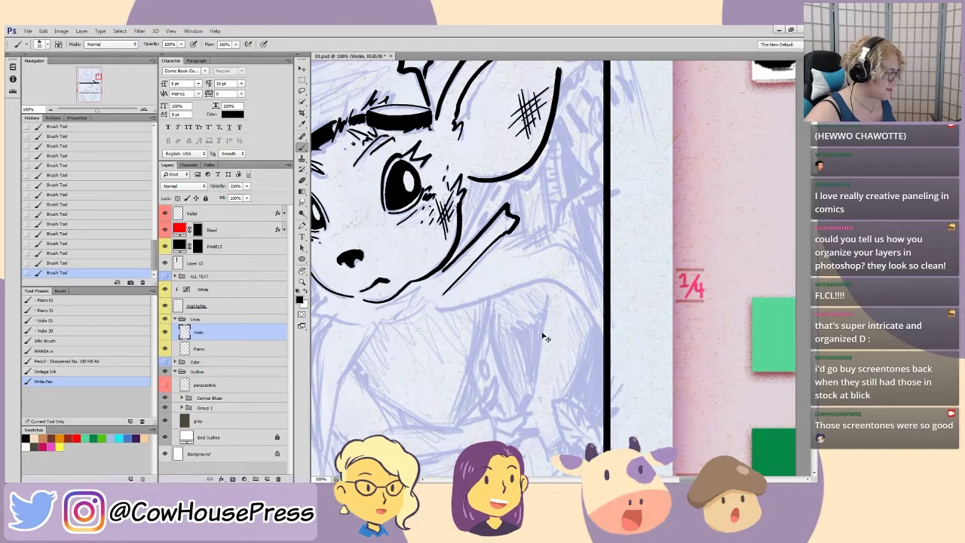
{"action": "scroll", "coordinate": [546, 338], "scroll_direction": "up", "scroll_amount": 1}
{"action": "left_click_drag", "start_coordinate": [410, 223], "coordinate": [431, 248]}
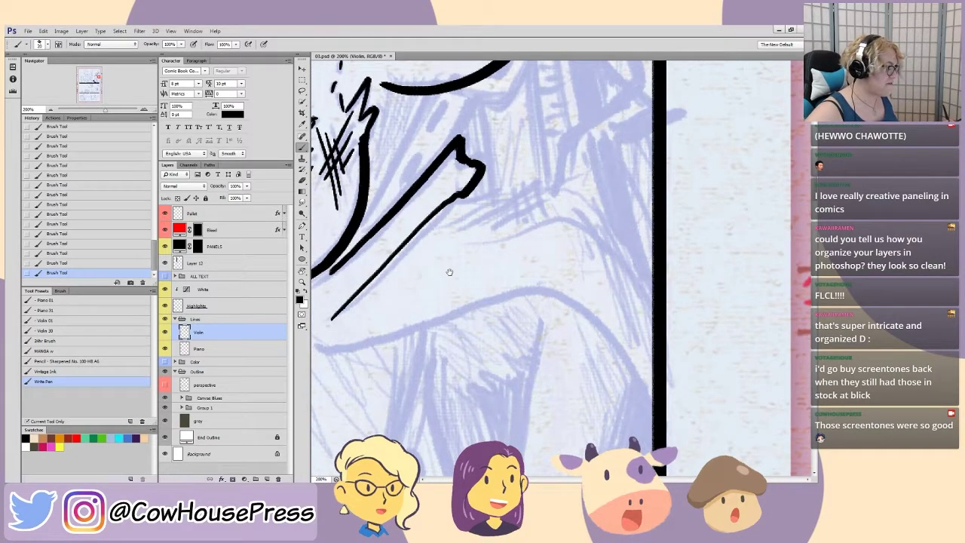
{"action": "left_click_drag", "start_coordinate": [428, 337], "coordinate": [440, 339]}
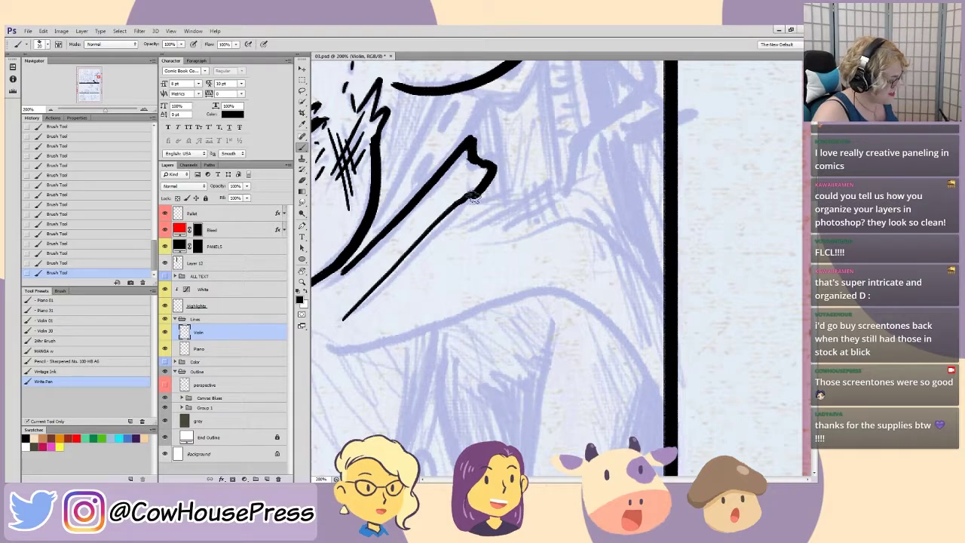
{"action": "mouse_move", "coordinate": [472, 197]}
{"action": "left_mouse_down"}
{"action": "mouse_move", "coordinate": [597, 187]}
{"action": "mouse_move", "coordinate": [663, 264]}
{"action": "left_mouse_up"}
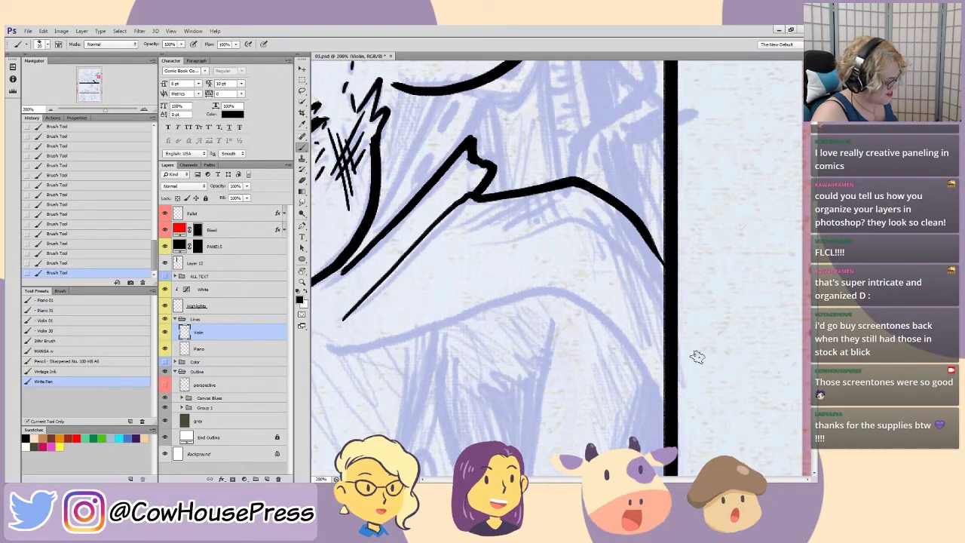
{"action": "mouse_move", "coordinate": [334, 366]}
{"action": "left_mouse_down"}
{"action": "mouse_move", "coordinate": [352, 249]}
{"action": "mouse_move", "coordinate": [385, 254]}
{"action": "mouse_move", "coordinate": [627, 190]}
{"action": "mouse_move", "coordinate": [738, 307]}
{"action": "left_mouse_up"}
{"action": "mouse_move", "coordinate": [601, 238]}
{"action": "left_mouse_down"}
{"action": "mouse_move", "coordinate": [551, 252]}
{"action": "mouse_move", "coordinate": [570, 310]}
{"action": "left_mouse_up"}
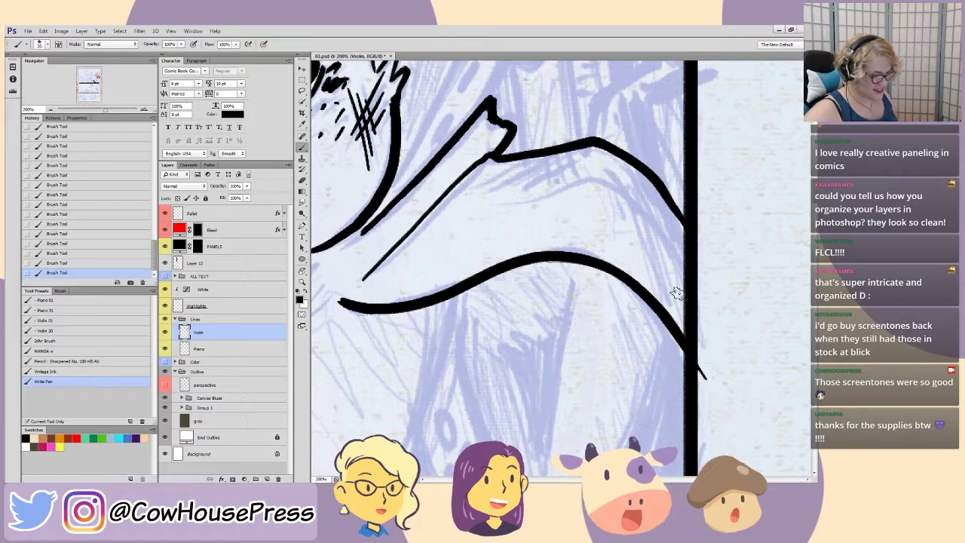
- Clear the line end overshooting the panel border with a rectangular marquee selection, deselect, and return to the Brush tool
{"action": "key", "text": "m"}
{"action": "left_click_drag", "start_coordinate": [692, 184], "coordinate": [691, 175]}
{"action": "key", "text": "Delete"}
{"action": "key", "text": "ctrl+d"}
{"action": "key", "text": "b"}
- Hatch the shadow beneath the collar tip and along the underside of the shoulder contour with crossing strokes
{"action": "mouse_move", "coordinate": [545, 286]}
{"action": "left_mouse_down"}
{"action": "mouse_move", "coordinate": [524, 323]}
{"action": "mouse_move", "coordinate": [431, 299]}
{"action": "left_mouse_up"}
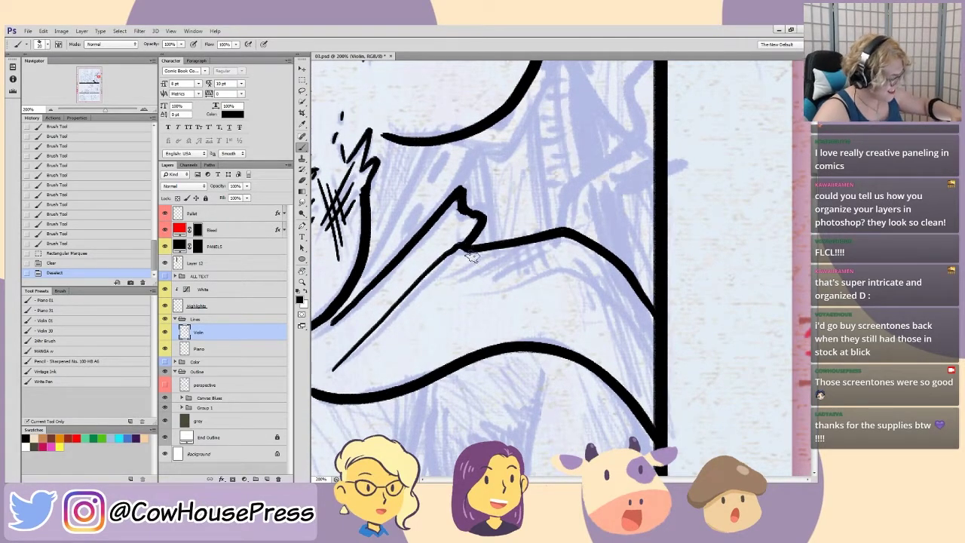
{"action": "left_click_drag", "start_coordinate": [485, 256], "coordinate": [445, 277]}
{"action": "left_click_drag", "start_coordinate": [531, 243], "coordinate": [499, 272]}
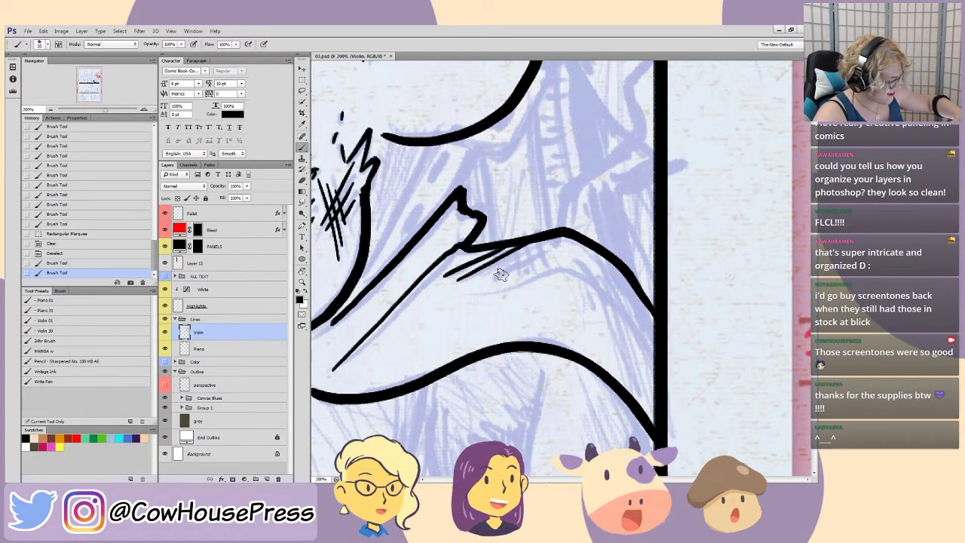
{"action": "left_click_drag", "start_coordinate": [570, 243], "coordinate": [491, 277]}
{"action": "mouse_move", "coordinate": [550, 243]}
{"action": "left_mouse_down"}
{"action": "mouse_move", "coordinate": [531, 267]}
{"action": "mouse_move", "coordinate": [506, 243]}
{"action": "mouse_move", "coordinate": [519, 273]}
{"action": "mouse_move", "coordinate": [489, 229]}
{"action": "mouse_move", "coordinate": [458, 269]}
{"action": "left_mouse_up"}
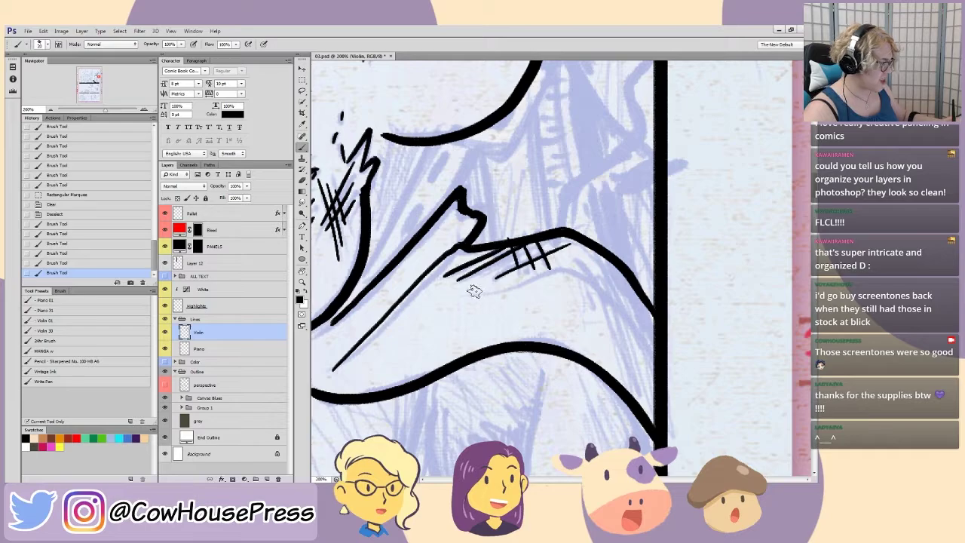
- Ink the thin curved fold line beneath the shoulder contour to the panel border, redoing the first, heavier attempt
{"action": "mouse_move", "coordinate": [465, 293]}
{"action": "left_mouse_down"}
{"action": "mouse_move", "coordinate": [600, 279]}
{"action": "mouse_move", "coordinate": [652, 377]}
{"action": "left_mouse_up"}
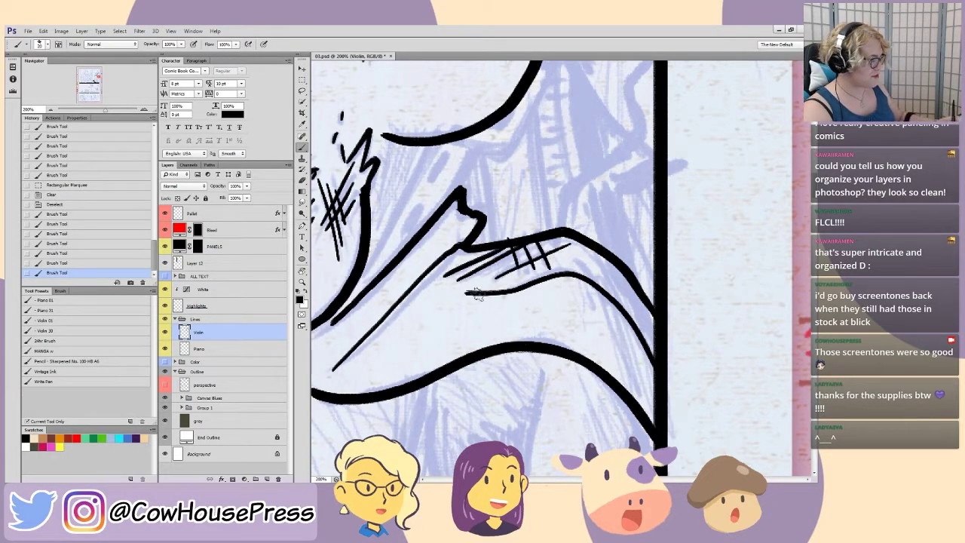
{"action": "key", "text": "ctrl+z"}
{"action": "mouse_move", "coordinate": [466, 294]}
{"action": "left_mouse_down"}
{"action": "mouse_move", "coordinate": [596, 280]}
{"action": "mouse_move", "coordinate": [653, 369]}
{"action": "left_mouse_up"}
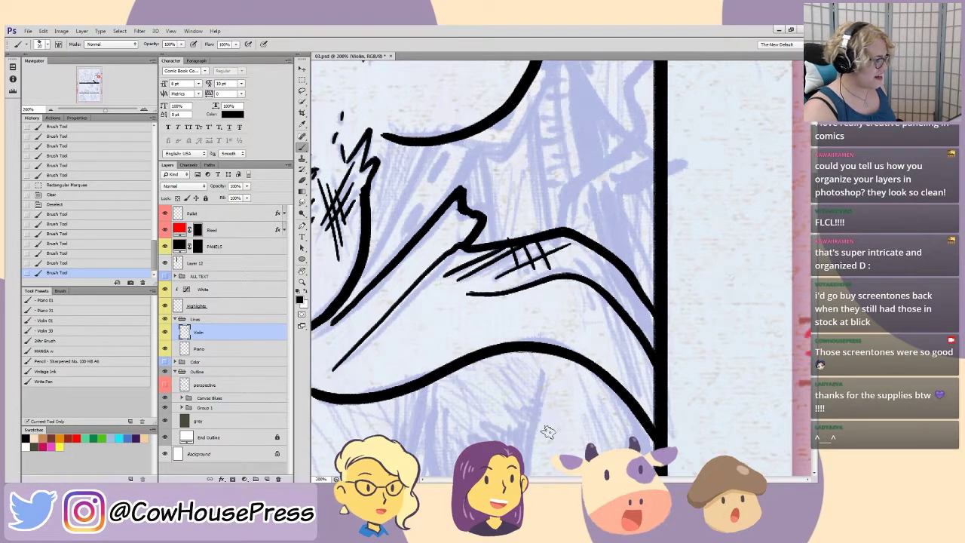
- Thicken the shoulder contour into solid black near the panel border and hatch the fold beneath it
{"action": "mouse_move", "coordinate": [631, 307]}
{"action": "left_mouse_down"}
{"action": "mouse_move", "coordinate": [611, 263]}
{"action": "mouse_move", "coordinate": [648, 339]}
{"action": "mouse_move", "coordinate": [625, 279]}
{"action": "mouse_move", "coordinate": [652, 326]}
{"action": "left_mouse_up"}
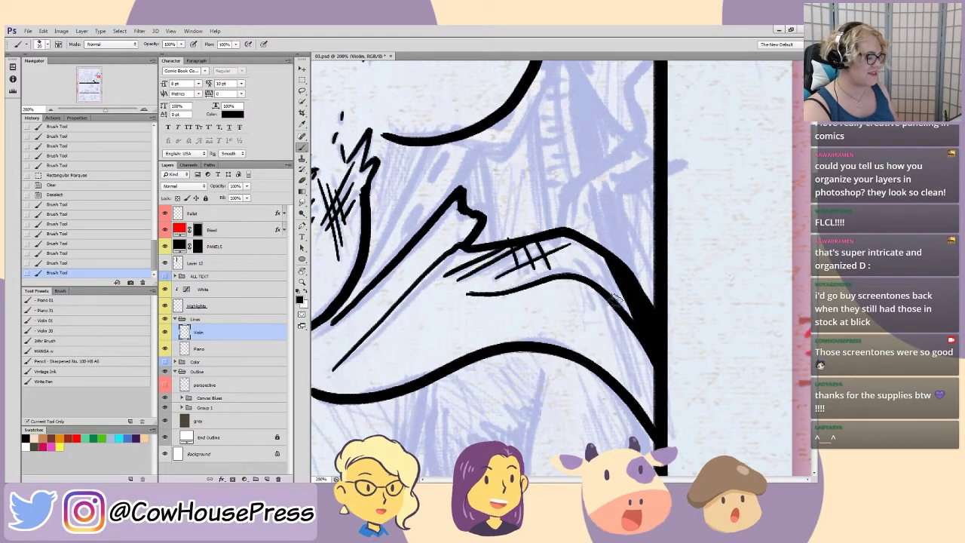
{"action": "mouse_move", "coordinate": [624, 317]}
{"action": "left_mouse_down"}
{"action": "mouse_move", "coordinate": [625, 332]}
{"action": "mouse_move", "coordinate": [570, 249]}
{"action": "left_mouse_up"}
{"action": "left_click_drag", "start_coordinate": [641, 398], "coordinate": [609, 303]}
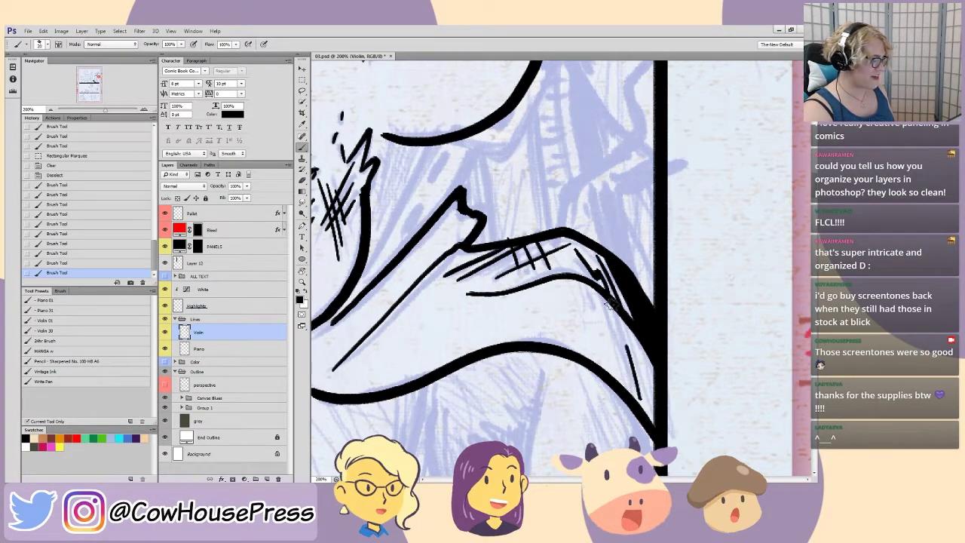
{"action": "mouse_move", "coordinate": [646, 405]}
{"action": "left_mouse_down"}
{"action": "mouse_move", "coordinate": [632, 325]}
{"action": "mouse_move", "coordinate": [641, 364]}
{"action": "mouse_move", "coordinate": [582, 282]}
{"action": "left_mouse_up"}
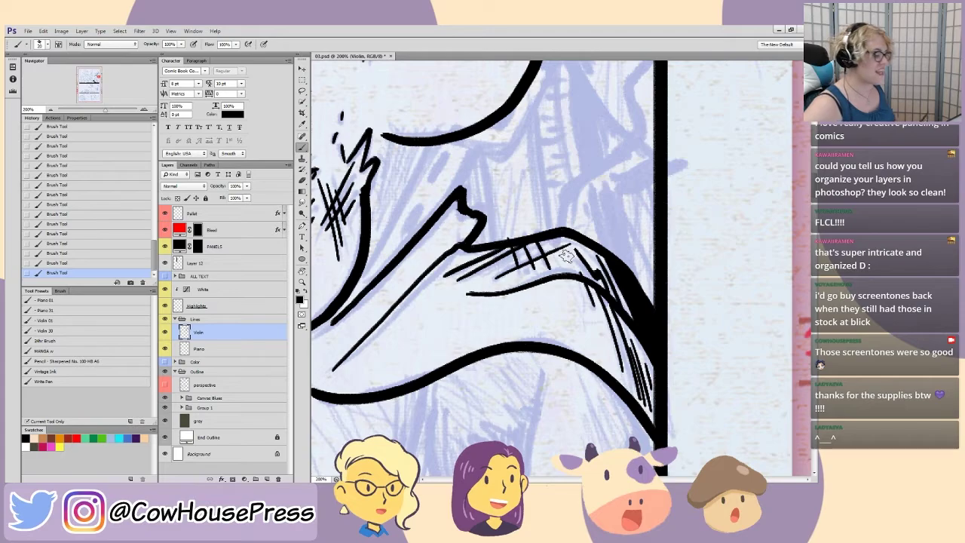
- Ink the strap's outer edge with two short parallel lines from the collar tip up to the ear
{"action": "left_click_drag", "start_coordinate": [446, 214], "coordinate": [516, 305]}
{"action": "left_click_drag", "start_coordinate": [445, 348], "coordinate": [510, 308]}
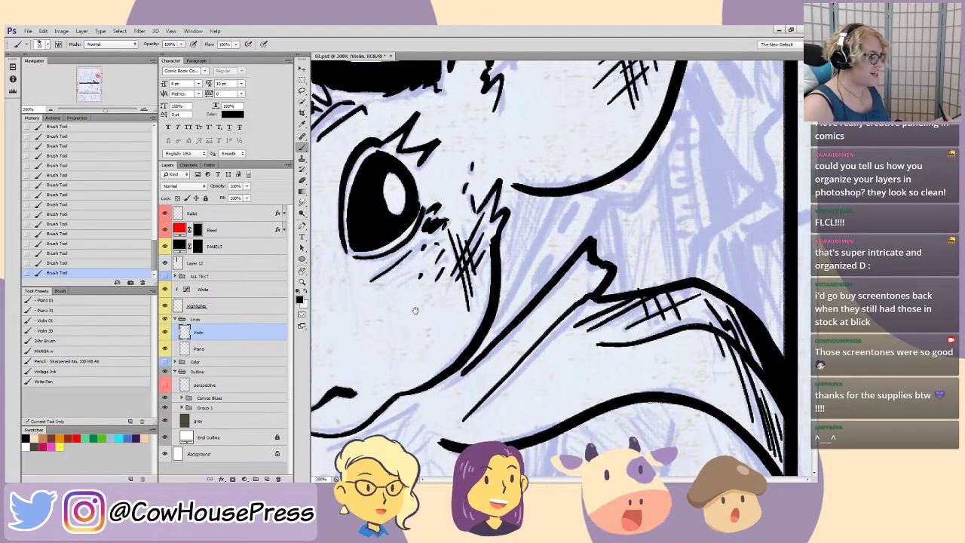
{"action": "left_click_drag", "start_coordinate": [413, 310], "coordinate": [383, 423]}
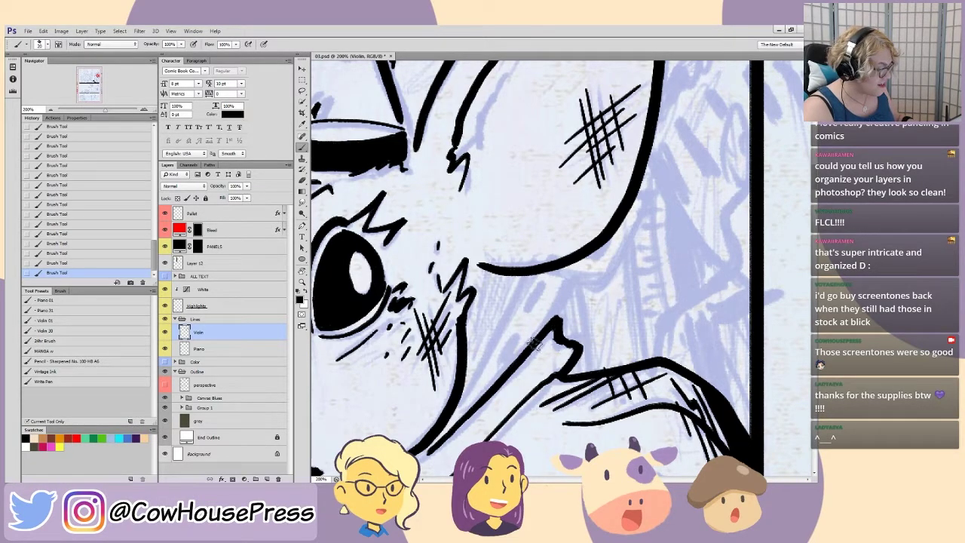
{"action": "left_click_drag", "start_coordinate": [554, 335], "coordinate": [573, 277]}
{"action": "left_click_drag", "start_coordinate": [554, 328], "coordinate": [585, 272]}
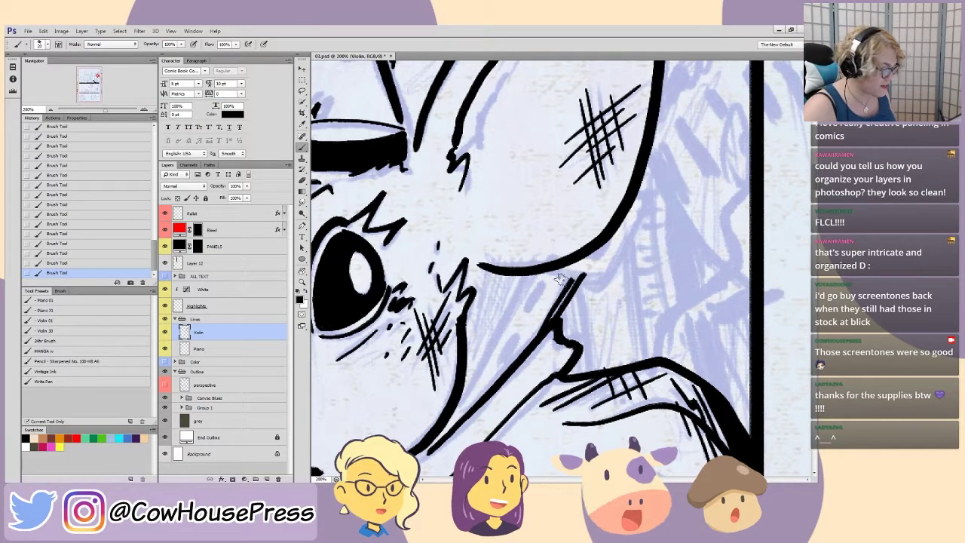
- Clear the strap line ends just below the ear with a lasso selection, deselect, and return to the Brush tool
{"action": "key", "text": "l"}
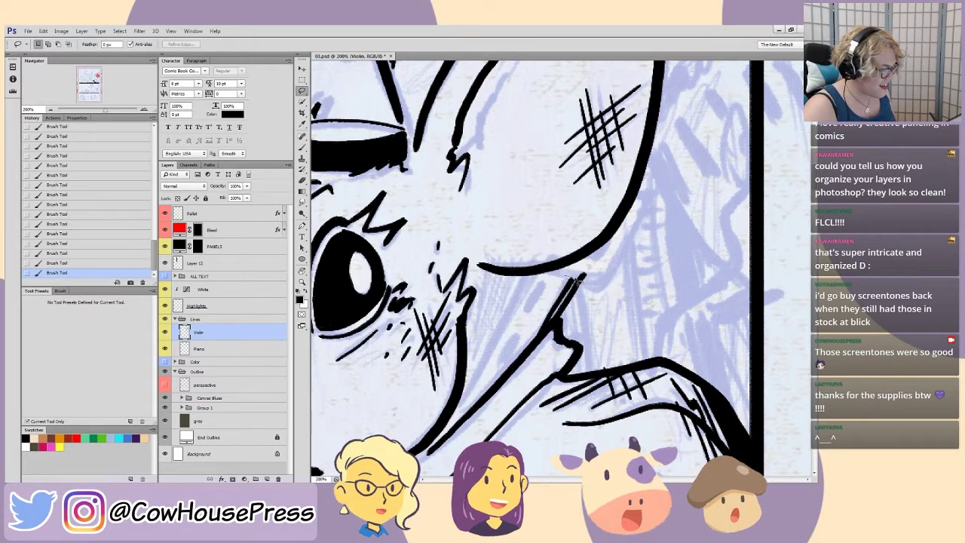
{"action": "left_click_drag", "start_coordinate": [570, 276], "coordinate": [565, 278]}
{"action": "key", "text": "Delete"}
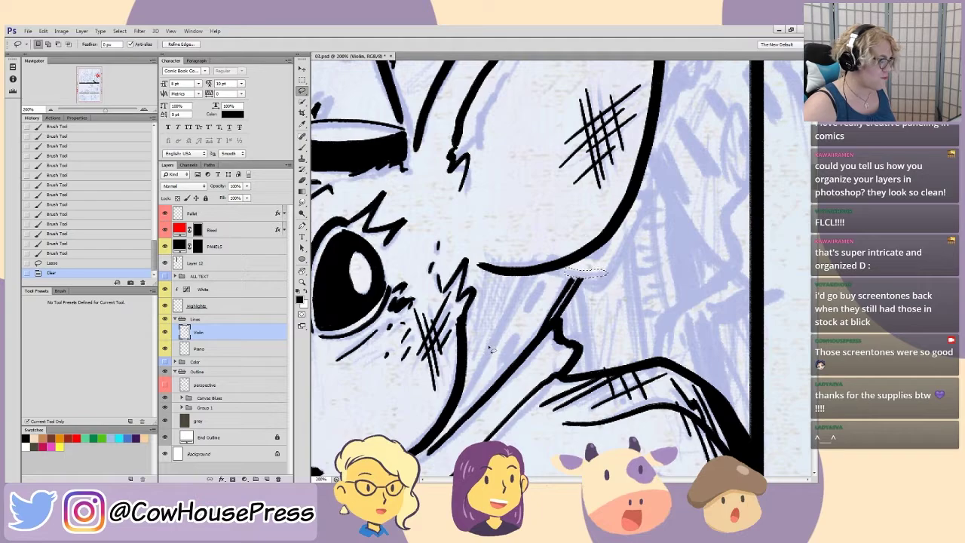
{"action": "key", "text": "ctrl+d"}
{"action": "key", "text": "b"}
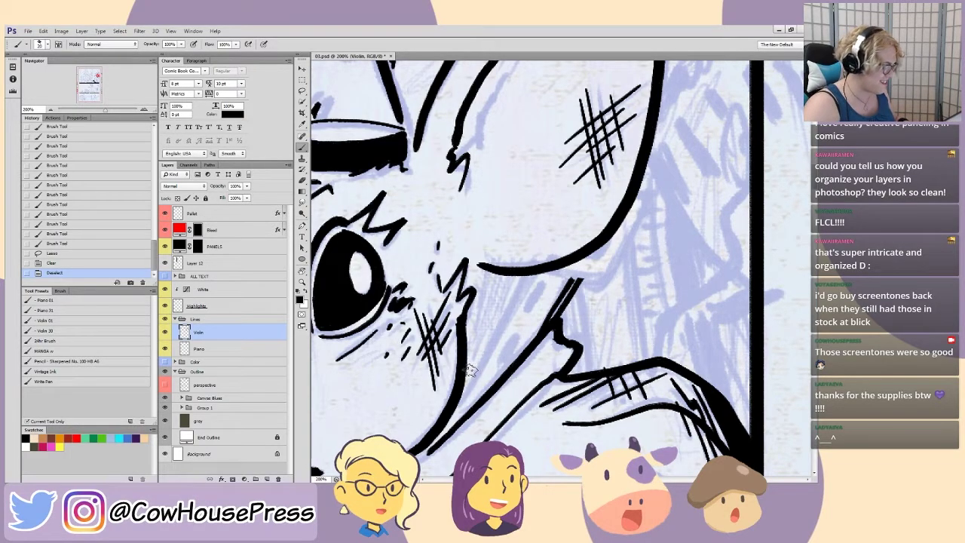
- Ink the strap's inner edge, its top edge under the ear and the narrow shape behind the ear, redoing its rounded upper end
{"action": "left_click_drag", "start_coordinate": [468, 376], "coordinate": [532, 276]}
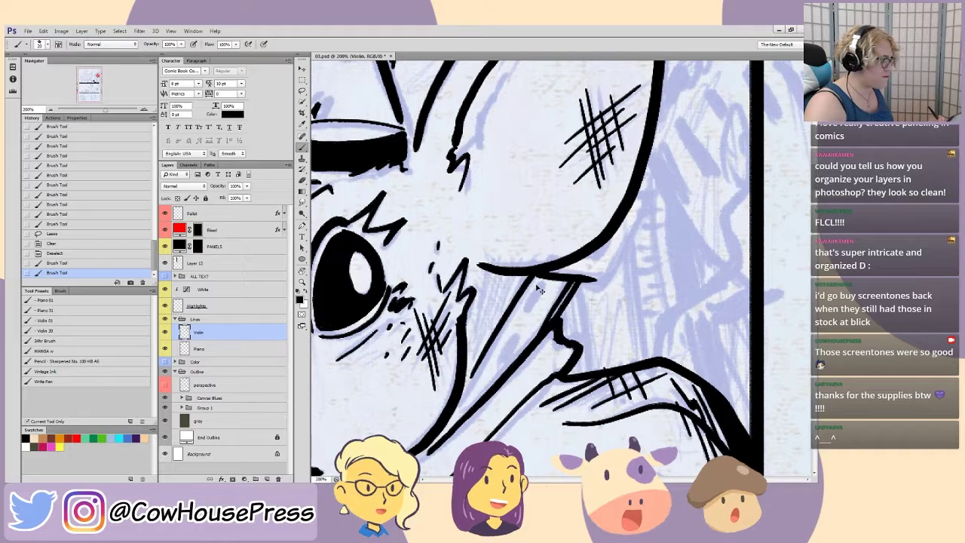
{"action": "left_click_drag", "start_coordinate": [593, 279], "coordinate": [524, 267]}
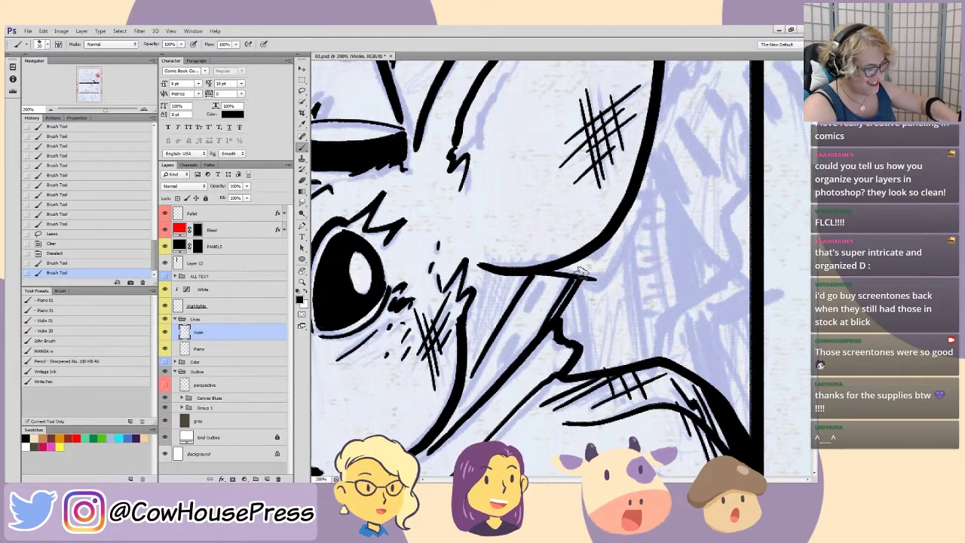
{"action": "mouse_move", "coordinate": [585, 277]}
{"action": "left_mouse_down"}
{"action": "mouse_move", "coordinate": [612, 265]}
{"action": "mouse_move", "coordinate": [665, 170]}
{"action": "left_mouse_up"}
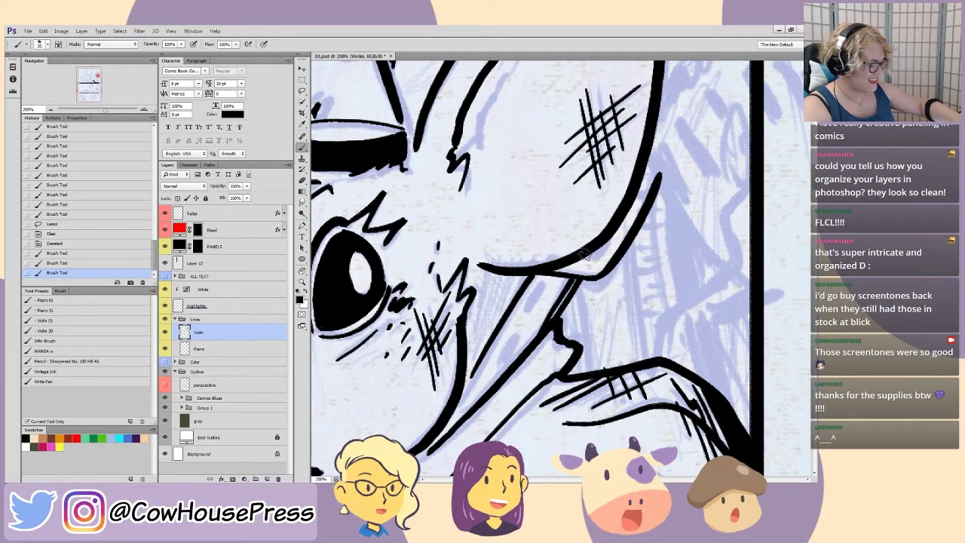
{"action": "mouse_move", "coordinate": [645, 162]}
{"action": "left_mouse_down"}
{"action": "mouse_move", "coordinate": [657, 168]}
{"action": "mouse_move", "coordinate": [626, 230]}
{"action": "left_mouse_up"}
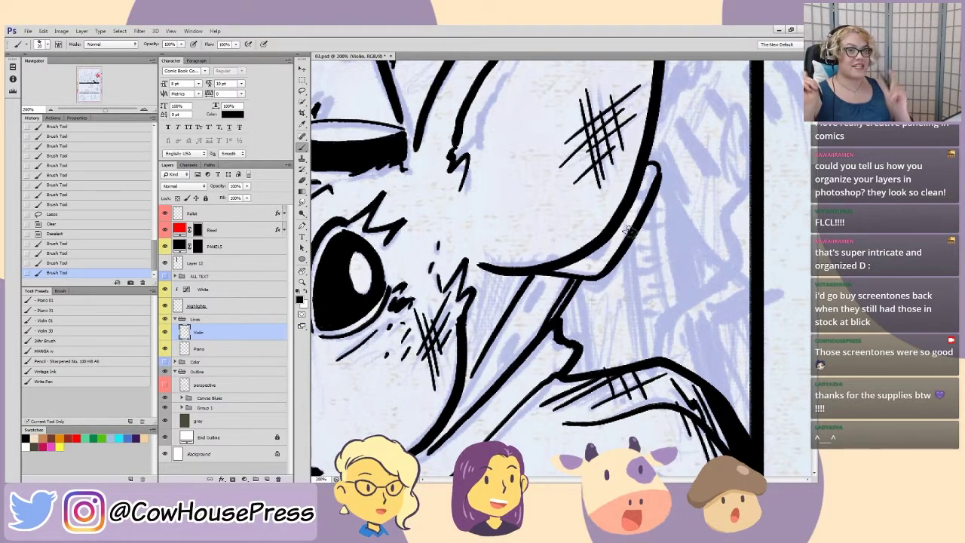
{"action": "key", "text": "ctrl+z"}
{"action": "mouse_move", "coordinate": [650, 162]}
{"action": "left_mouse_down"}
{"action": "mouse_move", "coordinate": [663, 172]}
{"action": "mouse_move", "coordinate": [658, 181]}
{"action": "left_mouse_up"}
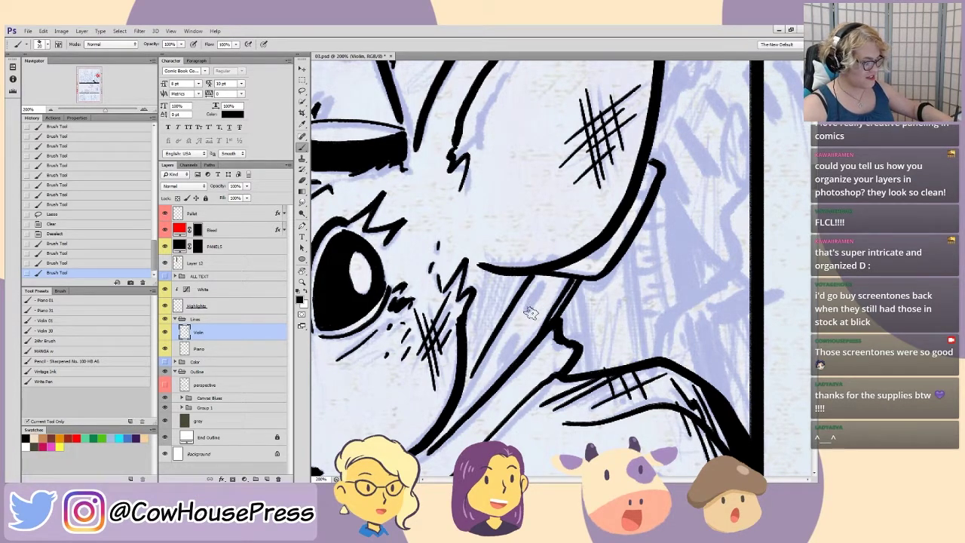
- Ink three small oval holes down the strap, redoing the first and the lowest one
{"action": "mouse_move", "coordinate": [531, 310]}
{"action": "left_mouse_down"}
{"action": "mouse_move", "coordinate": [544, 285]}
{"action": "mouse_move", "coordinate": [534, 311]}
{"action": "left_mouse_up"}
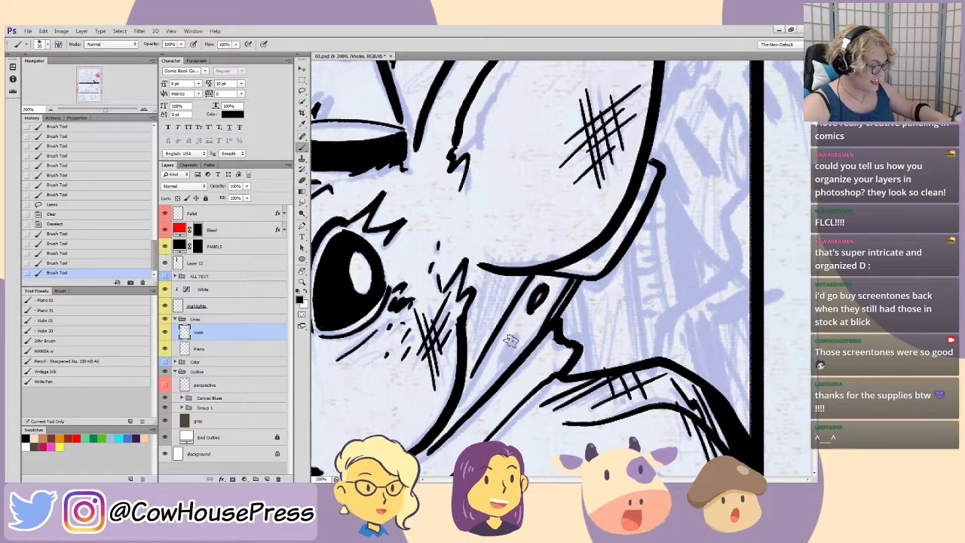
{"action": "key", "text": "ctrl+z"}
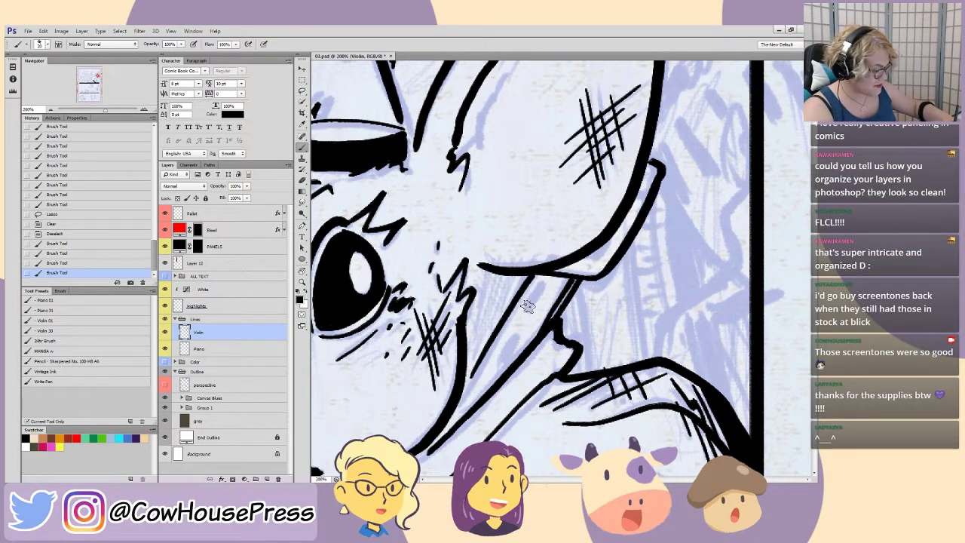
{"action": "mouse_move", "coordinate": [529, 303]}
{"action": "left_mouse_down"}
{"action": "mouse_move", "coordinate": [544, 283]}
{"action": "mouse_move", "coordinate": [532, 308]}
{"action": "left_mouse_up"}
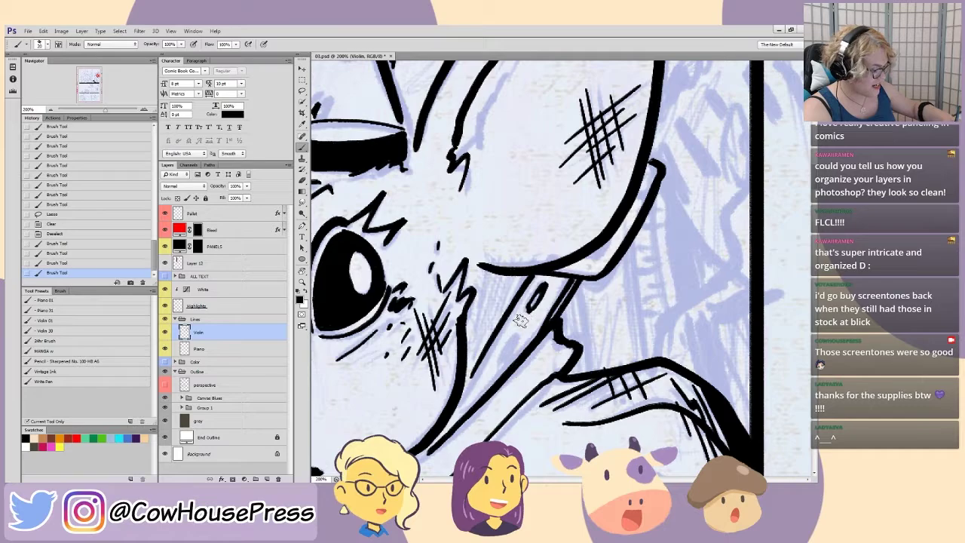
{"action": "mouse_move", "coordinate": [496, 365]}
{"action": "left_mouse_down"}
{"action": "mouse_move", "coordinate": [518, 333]}
{"action": "mouse_move", "coordinate": [500, 356]}
{"action": "left_mouse_up"}
{"action": "mouse_move", "coordinate": [474, 400]}
{"action": "left_mouse_down"}
{"action": "mouse_move", "coordinate": [485, 386]}
{"action": "mouse_move", "coordinate": [480, 395]}
{"action": "left_mouse_up"}
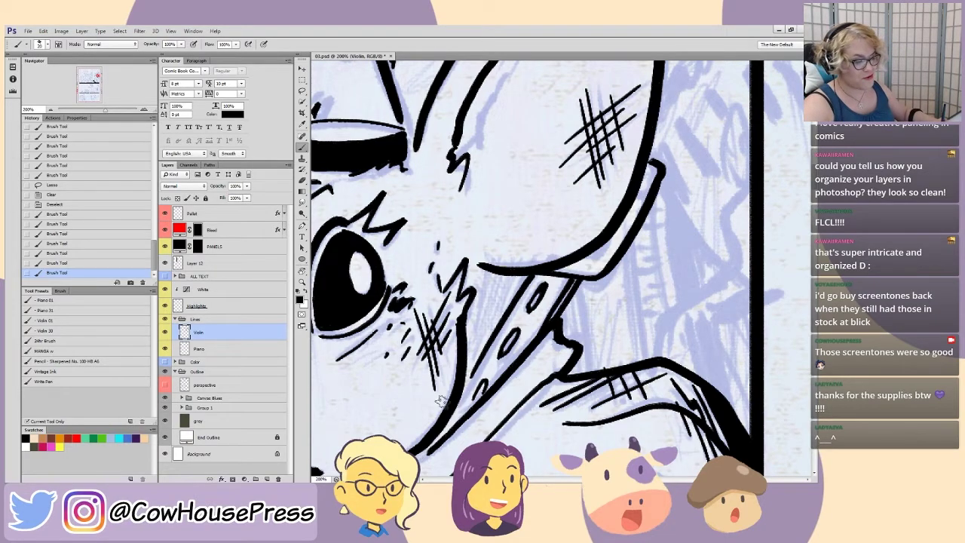
{"action": "key", "text": "ctrl+z"}
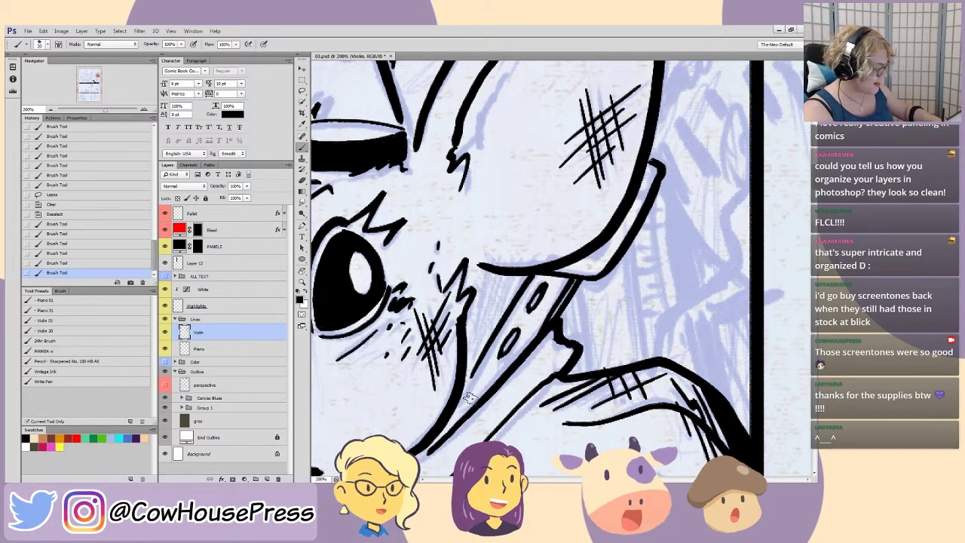
{"action": "left_click_drag", "start_coordinate": [488, 374], "coordinate": [478, 392]}
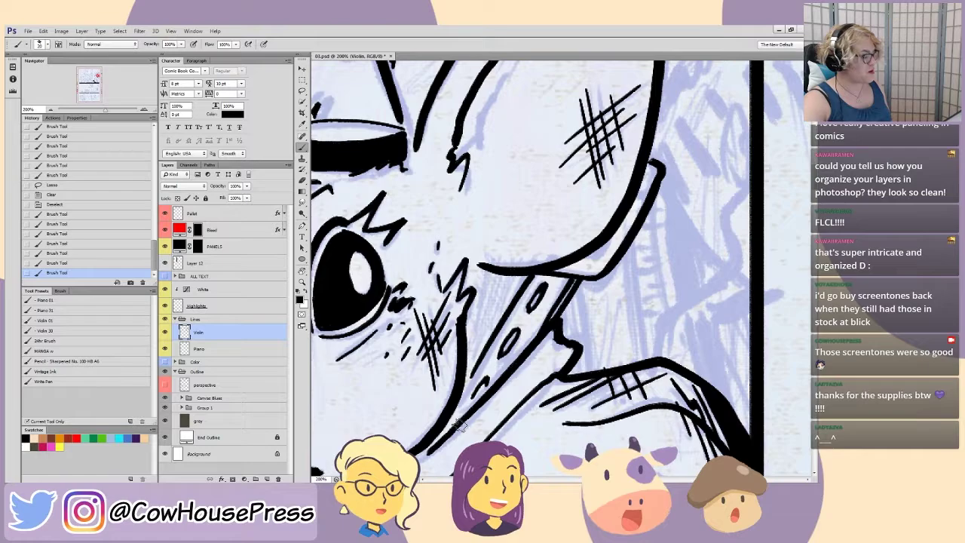
- Ink the long pole with a rounded top rising above the fawn's ear, redoing its first side line
{"action": "scroll", "coordinate": [425, 257], "scroll_direction": "up", "scroll_amount": 3}
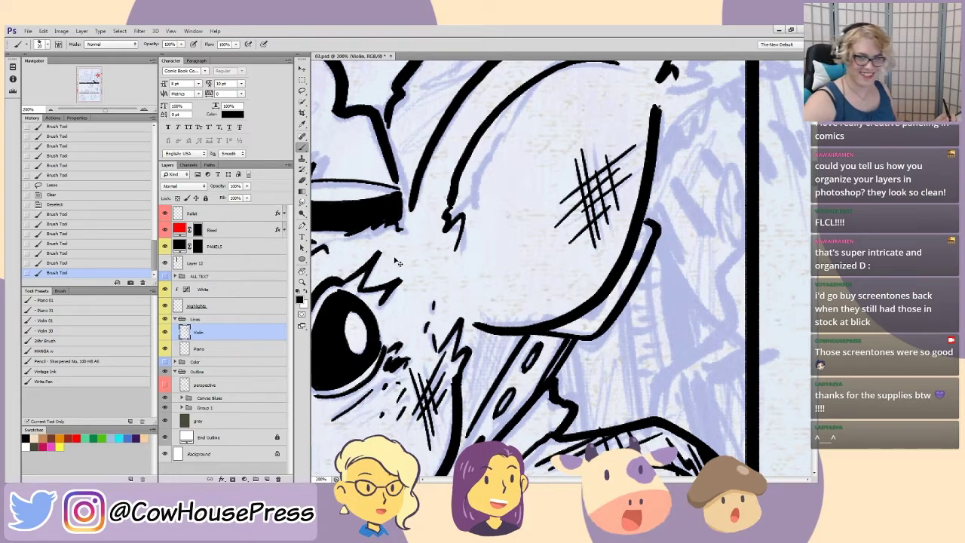
{"action": "key", "text": "ctrl+minus"}
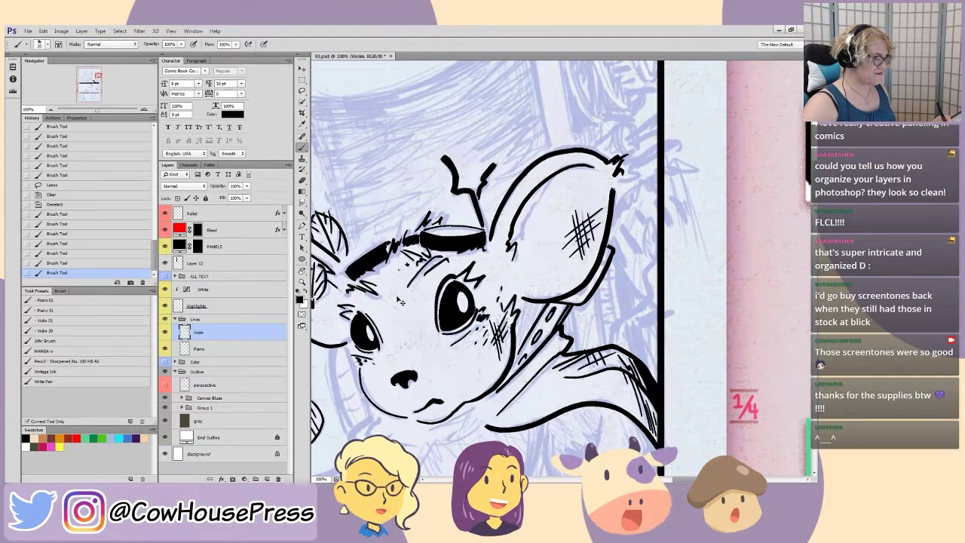
{"action": "key", "text": "ctrl+plus"}
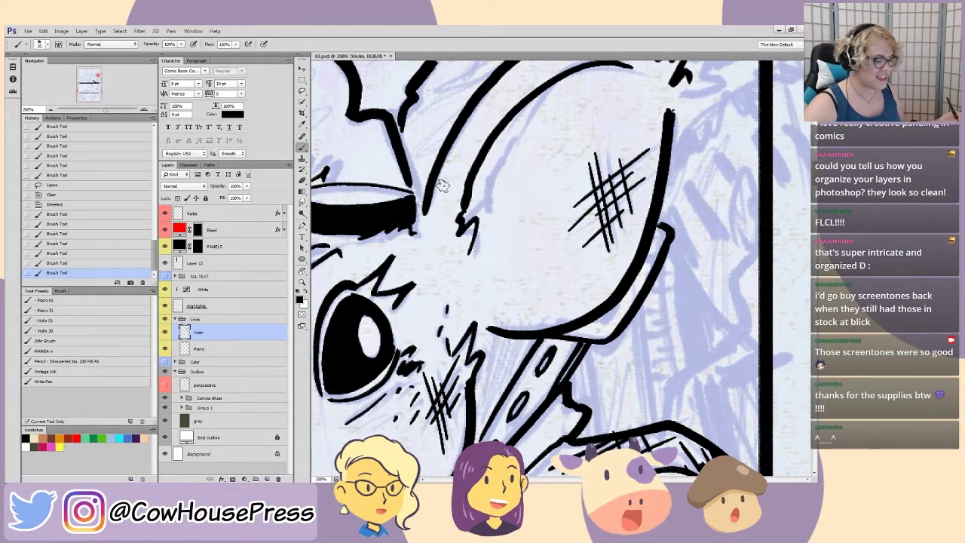
{"action": "scroll", "coordinate": [442, 227], "scroll_direction": "up", "scroll_amount": 3}
{"action": "scroll", "coordinate": [406, 407], "scroll_direction": "up", "scroll_amount": 5}
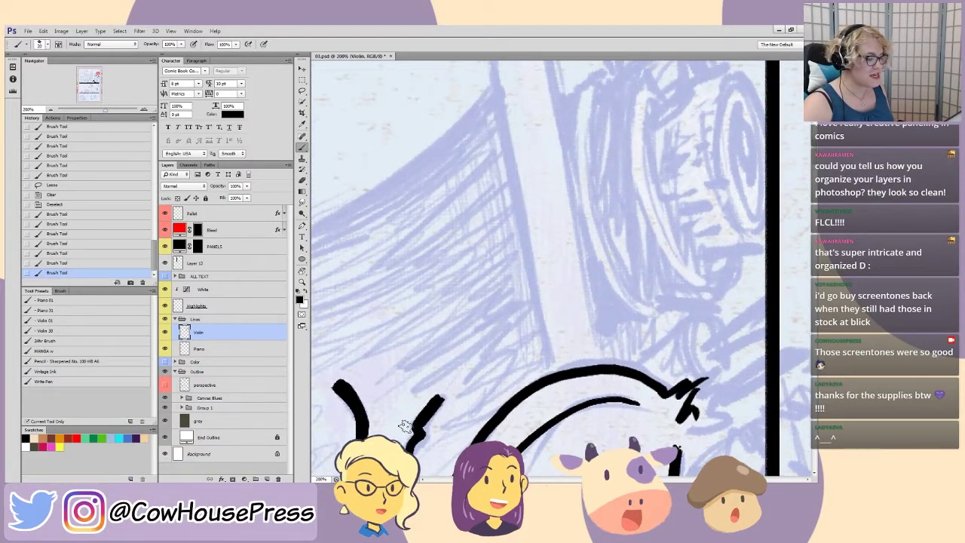
{"action": "key", "text": "ctrl+minus"}
{"action": "mouse_move", "coordinate": [447, 326]}
{"action": "left_mouse_down"}
{"action": "mouse_move", "coordinate": [402, 219]}
{"action": "mouse_move", "coordinate": [426, 279]}
{"action": "left_mouse_up"}
{"action": "mouse_move", "coordinate": [437, 208]}
{"action": "left_mouse_down"}
{"action": "mouse_move", "coordinate": [417, 239]}
{"action": "mouse_move", "coordinate": [495, 360]}
{"action": "left_mouse_up"}
{"action": "key", "text": "ctrl+plus"}
{"action": "left_click_drag", "start_coordinate": [571, 424], "coordinate": [505, 106]}
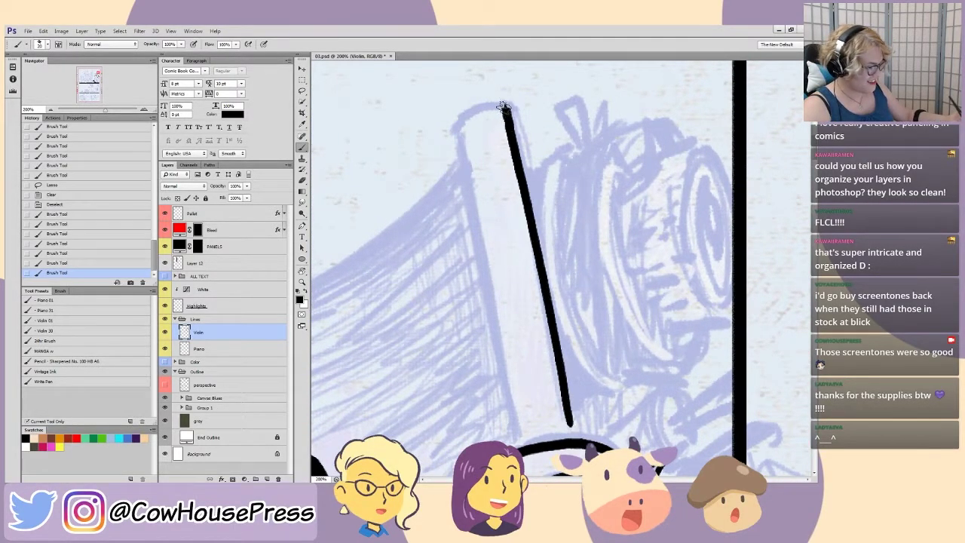
{"action": "key", "text": "ctrl+z"}
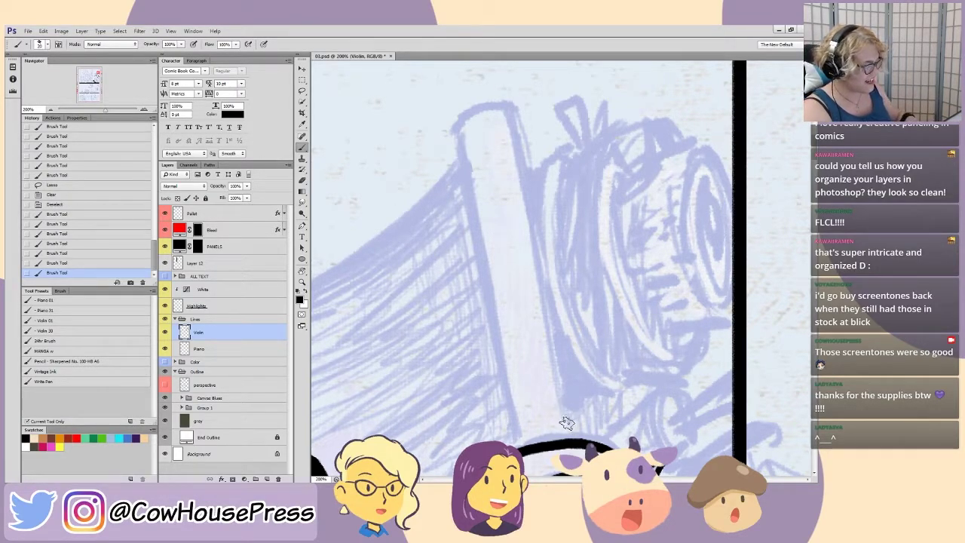
{"action": "left_click_drag", "start_coordinate": [565, 414], "coordinate": [507, 105]}
{"action": "mouse_move", "coordinate": [515, 433]}
{"action": "left_mouse_down"}
{"action": "mouse_move", "coordinate": [450, 120]}
{"action": "mouse_move", "coordinate": [455, 107]}
{"action": "mouse_move", "coordinate": [512, 113]}
{"action": "left_mouse_up"}
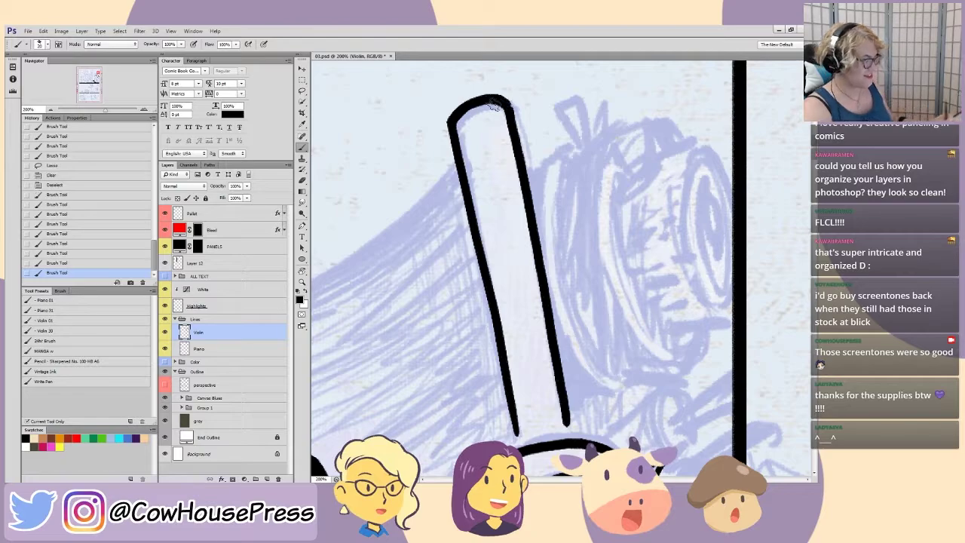
- Lasso the inked pole outline, shift it slightly right and down over the sketch, and deselect
{"action": "key", "text": "l"}
{"action": "mouse_move", "coordinate": [469, 377]}
{"action": "left_mouse_down"}
{"action": "mouse_move", "coordinate": [420, 218]}
{"action": "mouse_move", "coordinate": [616, 230]}
{"action": "mouse_move", "coordinate": [587, 432]}
{"action": "mouse_move", "coordinate": [473, 373]}
{"action": "left_mouse_up"}
{"action": "left_click_drag", "start_coordinate": [475, 326], "coordinate": [479, 331]}
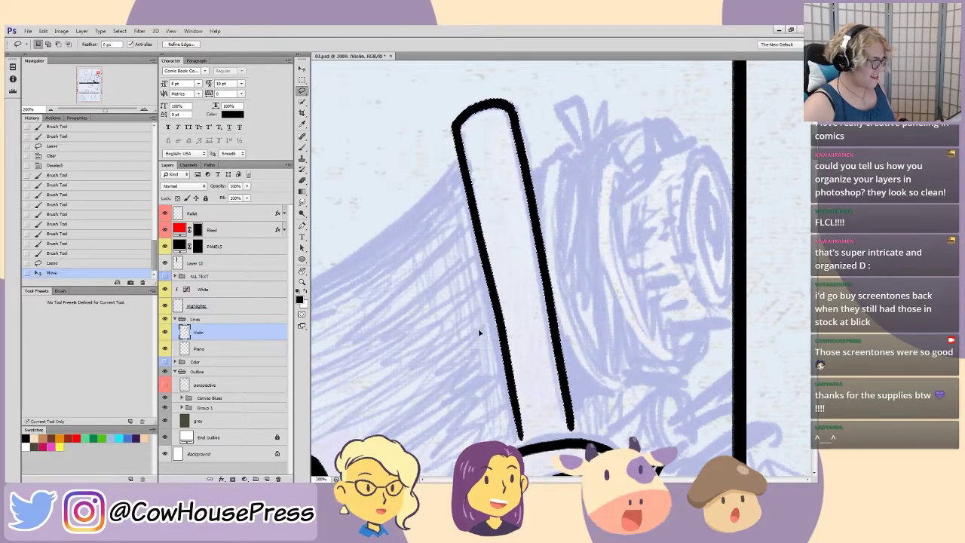
{"action": "key", "text": "ctrl+d"}
{"action": "key", "text": "ctrl+0"}
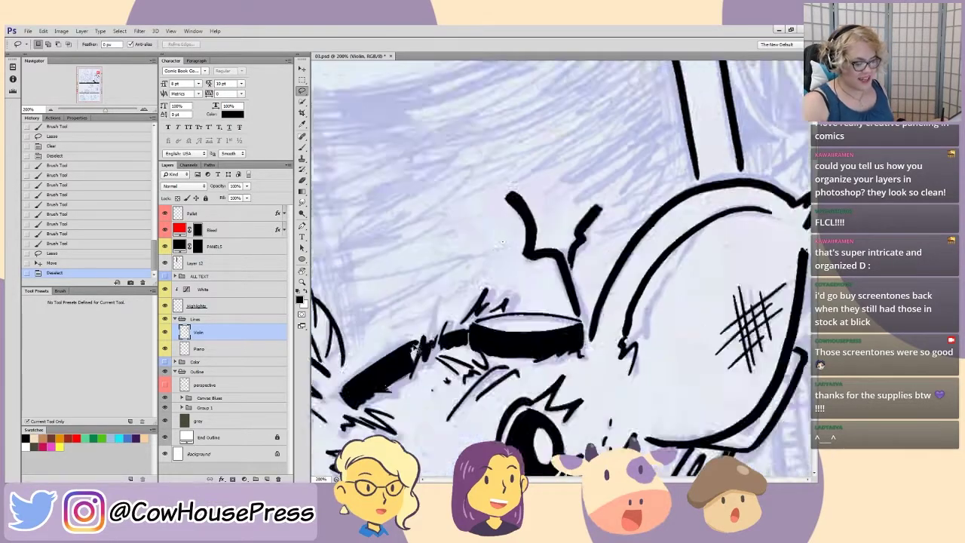
{"action": "key", "text": "ctrl+plus"}
{"action": "key", "text": "ctrl+plus"}
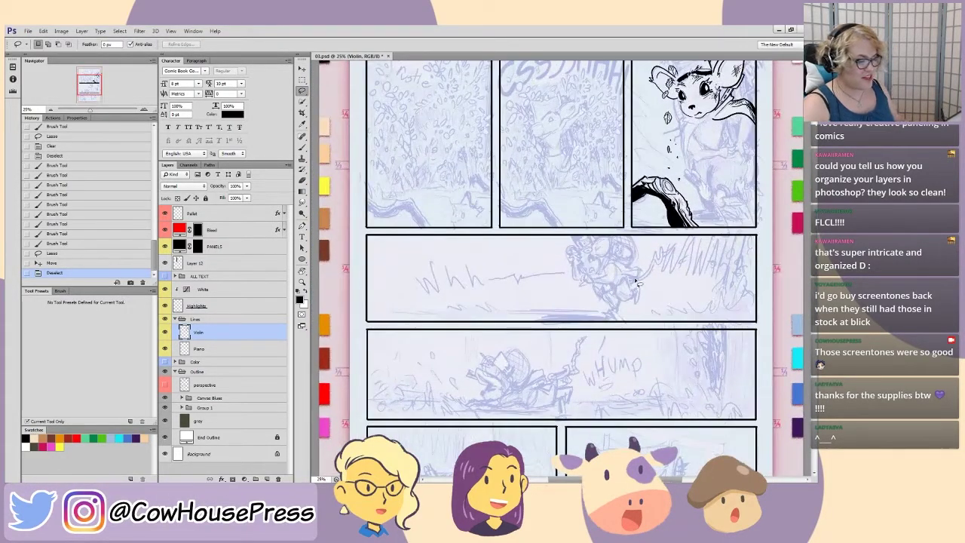
- Ink the pole's two side lines in the gap between the fawn's ear and shoulder, redoing the second one
{"action": "key", "text": "b"}
{"action": "mouse_move", "coordinate": [627, 234]}
{"action": "left_mouse_down"}
{"action": "mouse_move", "coordinate": [437, 330]}
{"action": "mouse_move", "coordinate": [457, 368]}
{"action": "left_mouse_up"}
{"action": "key", "text": "ctrl+plus"}
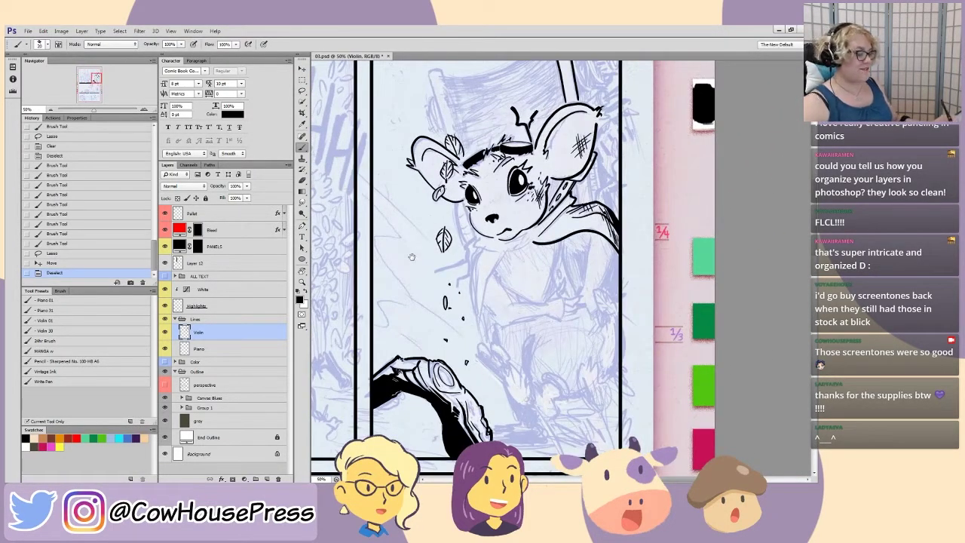
{"action": "left_click_drag", "start_coordinate": [412, 257], "coordinate": [400, 370]}
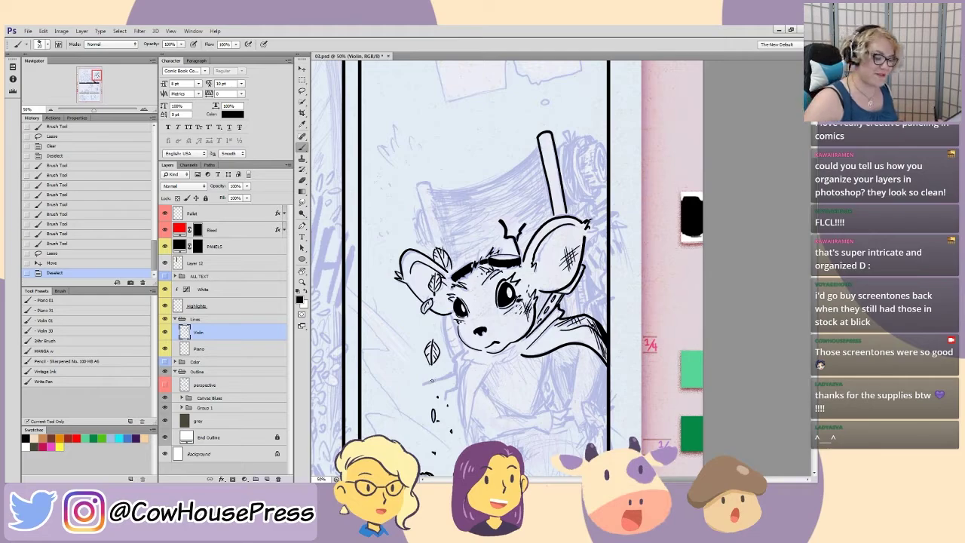
{"action": "key", "text": "ctrl+plus"}
{"action": "left_click_drag", "start_coordinate": [452, 238], "coordinate": [420, 210]}
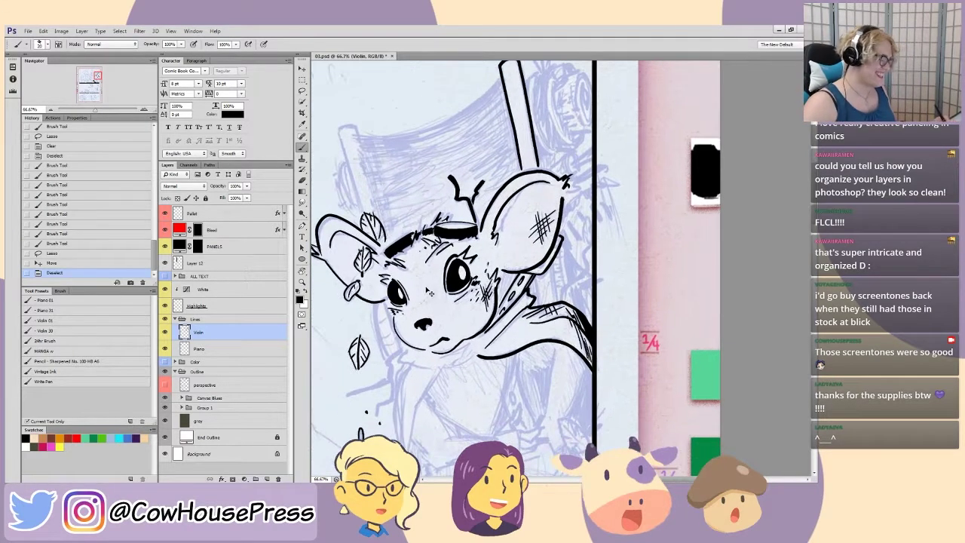
{"action": "key", "text": "ctrl+plus"}
{"action": "left_click_drag", "start_coordinate": [470, 381], "coordinate": [491, 414]}
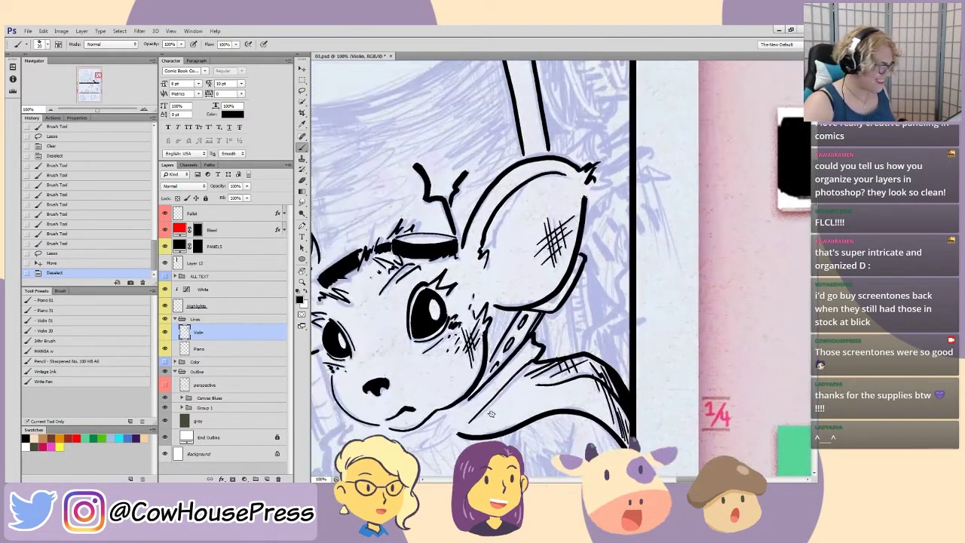
{"action": "left_click_drag", "start_coordinate": [467, 297], "coordinate": [440, 307]}
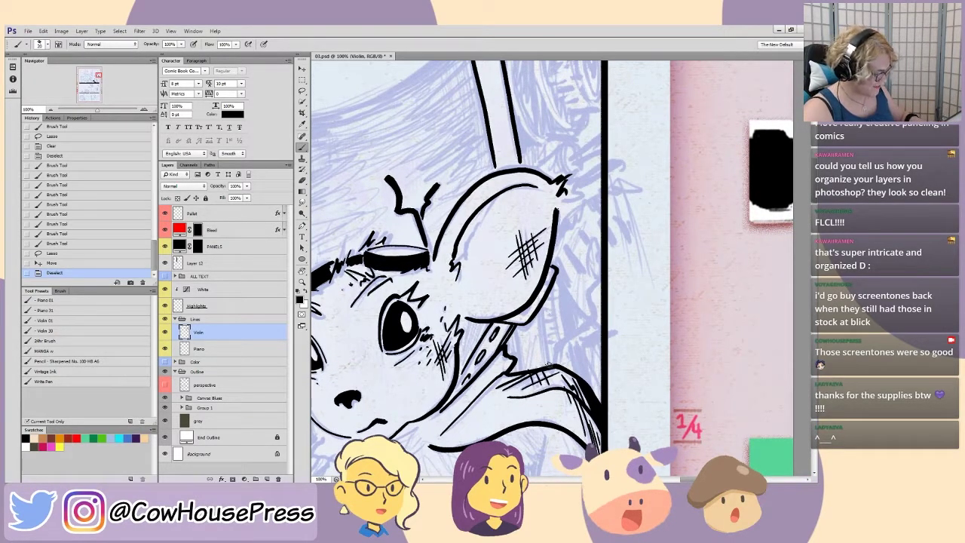
{"action": "left_click_drag", "start_coordinate": [548, 366], "coordinate": [541, 314]}
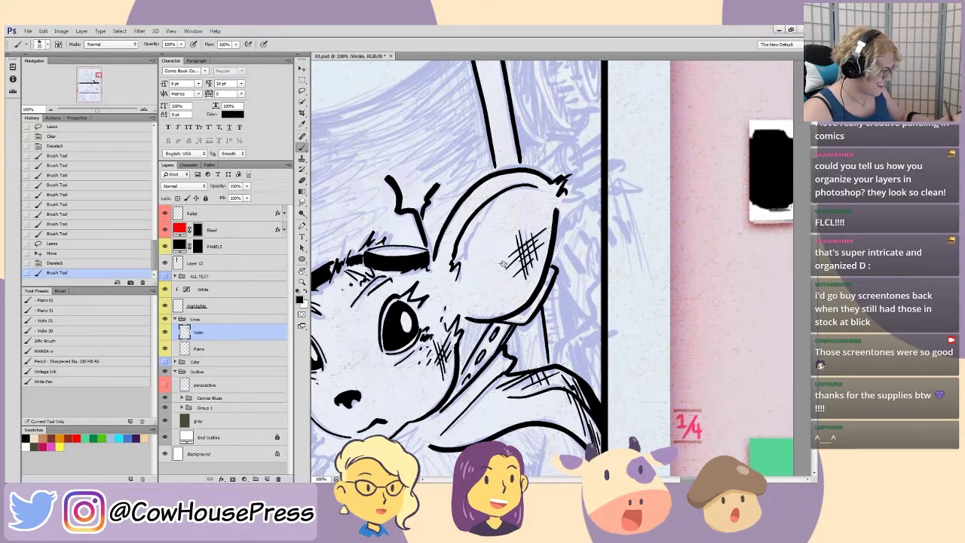
{"action": "left_click_drag", "start_coordinate": [520, 365], "coordinate": [517, 330]}
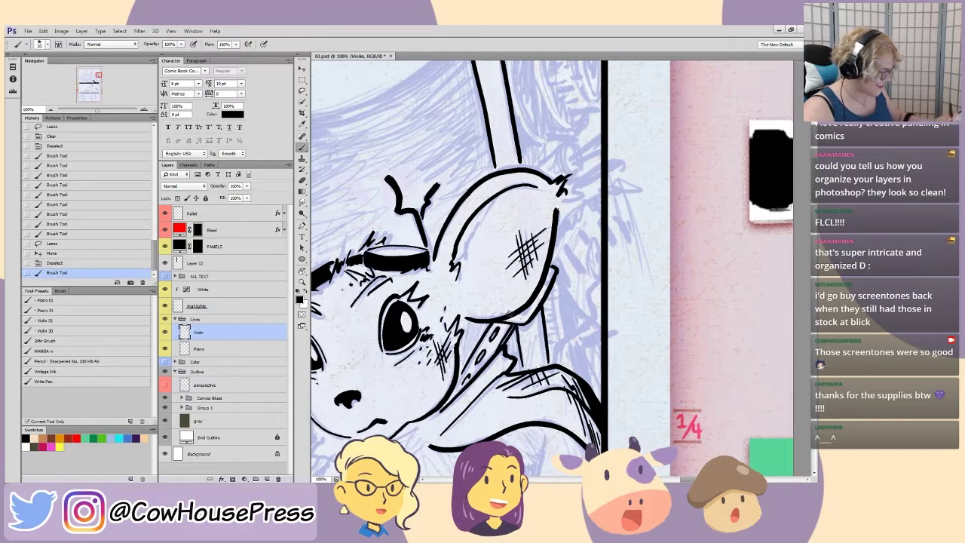
{"action": "key", "text": "ctrl+z"}
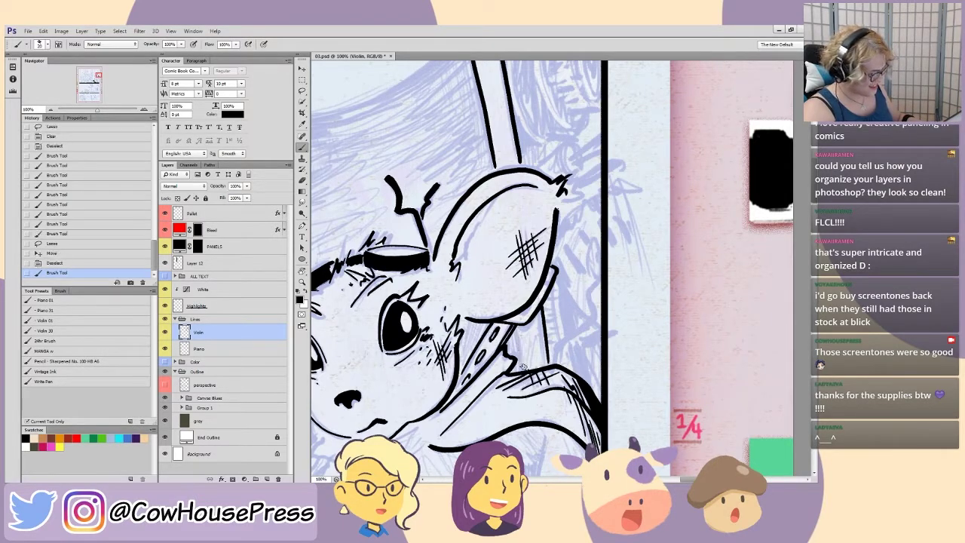
{"action": "left_click_drag", "start_coordinate": [521, 362], "coordinate": [515, 321]}
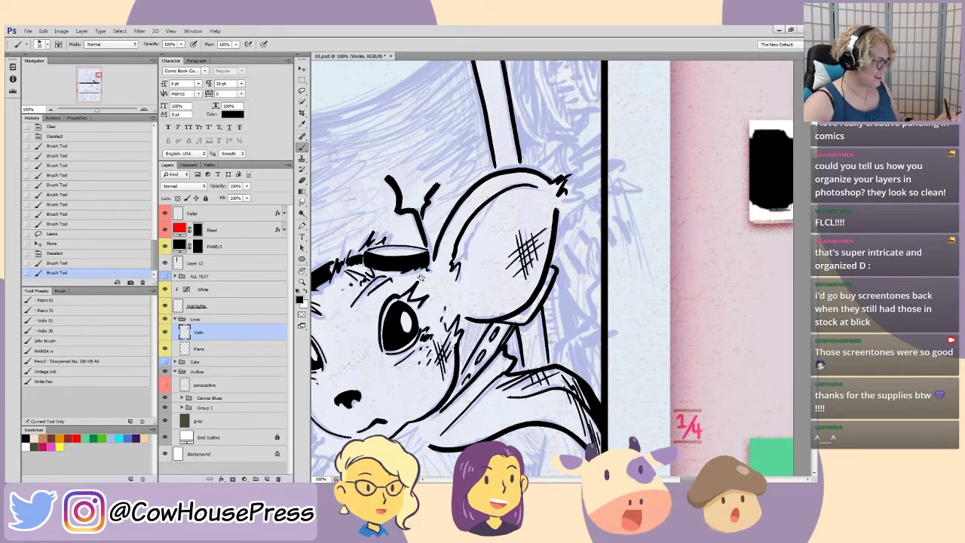
{"action": "key", "text": "ctrl+minus"}
{"action": "key", "text": "ctrl+minus"}
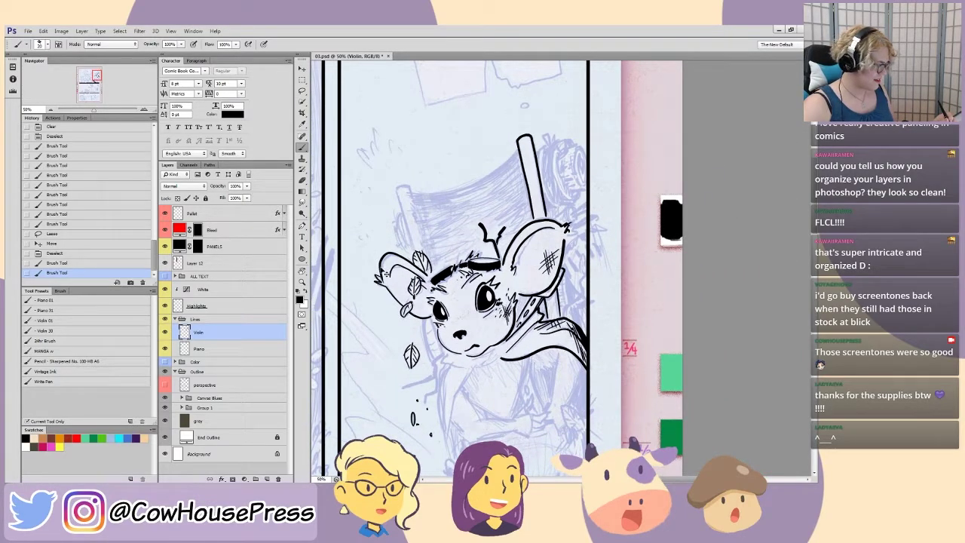
- Ink the outer side and rounded top of the shorter pole above the fawn's other ear, redoing the line once
{"action": "key", "text": "ctrl+plus"}
{"action": "key", "text": "ctrl+plus"}
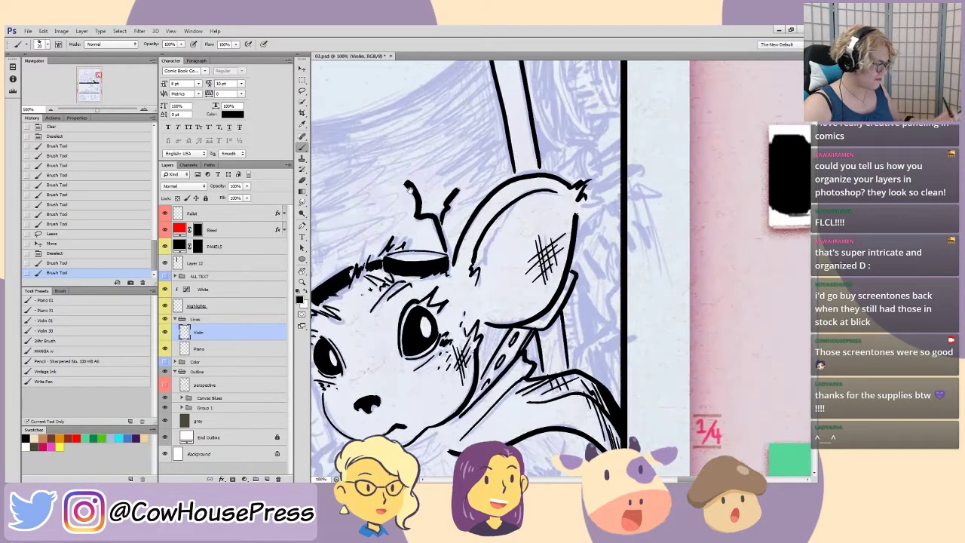
{"action": "scroll", "coordinate": [476, 236], "scroll_direction": "up", "scroll_amount": 3}
{"action": "left_click_drag", "start_coordinate": [477, 237], "coordinate": [548, 171]}
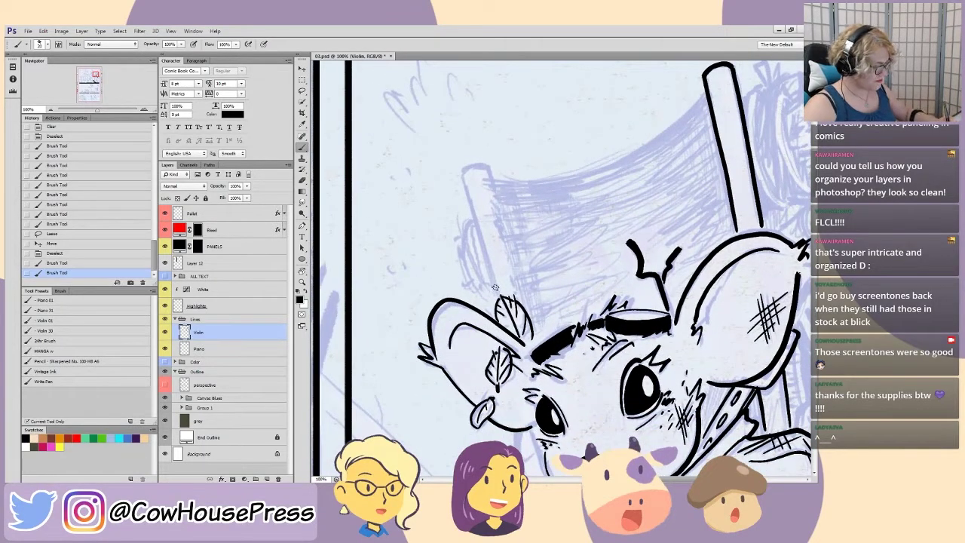
{"action": "mouse_move", "coordinate": [495, 293]}
{"action": "left_mouse_down"}
{"action": "mouse_move", "coordinate": [460, 176]}
{"action": "mouse_move", "coordinate": [490, 172]}
{"action": "left_mouse_up"}
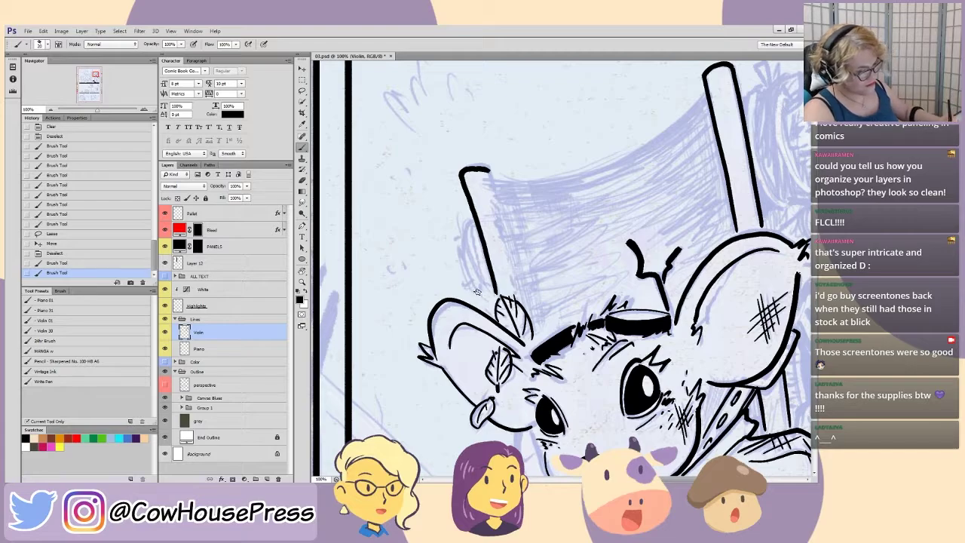
{"action": "key", "text": "ctrl+z"}
{"action": "mouse_move", "coordinate": [495, 293]}
{"action": "left_mouse_down"}
{"action": "mouse_move", "coordinate": [463, 175]}
{"action": "mouse_move", "coordinate": [491, 175]}
{"action": "left_mouse_up"}
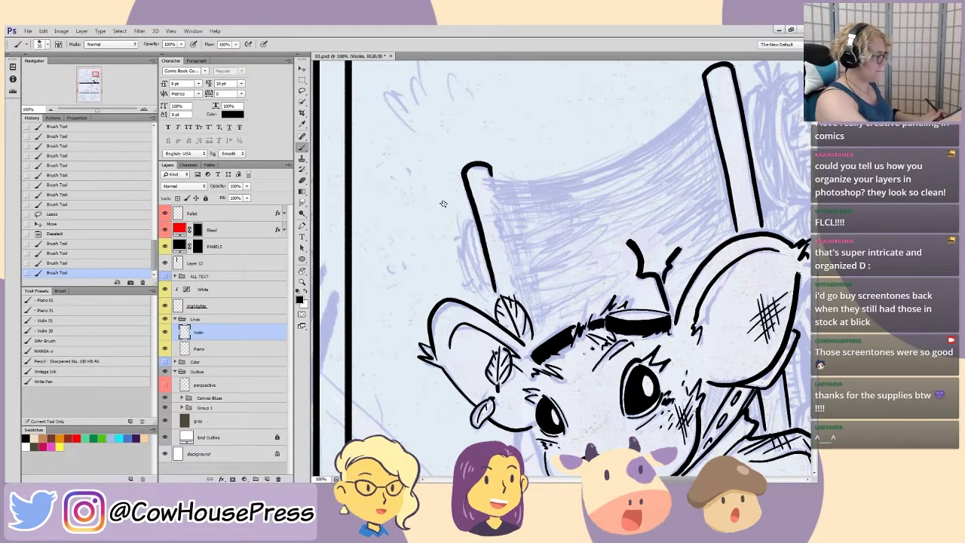
- Ink the sagging top edge of the cloth stretched between the two poles, redoing the curve once
{"action": "left_click_drag", "start_coordinate": [663, 205], "coordinate": [515, 279]}
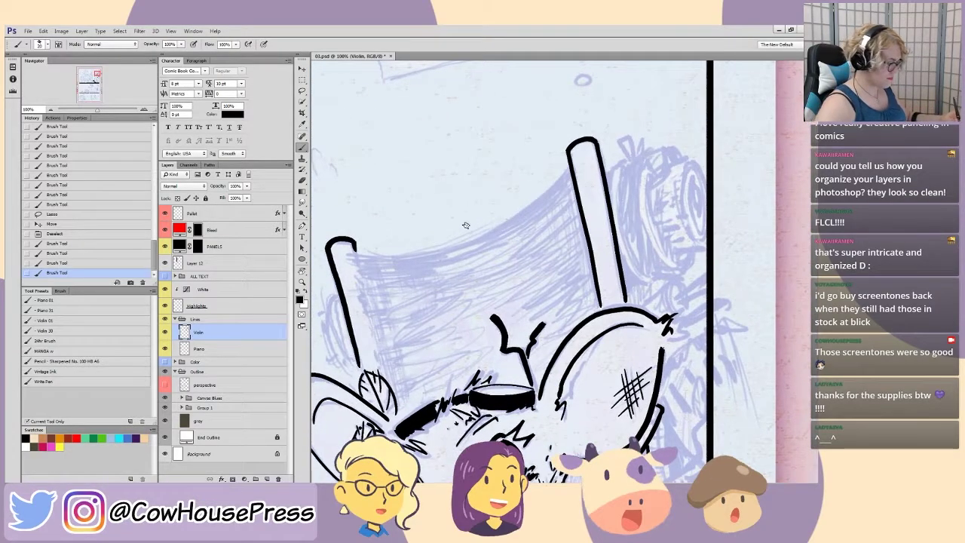
{"action": "key", "text": "Tab"}
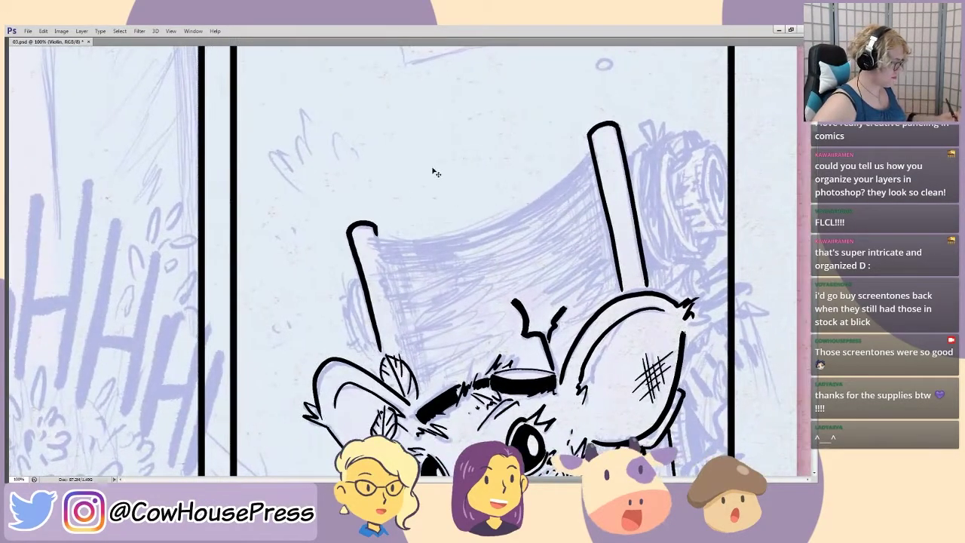
{"action": "key", "text": "ctrl+="}
{"action": "left_click_drag", "start_coordinate": [461, 177], "coordinate": [335, 270]}
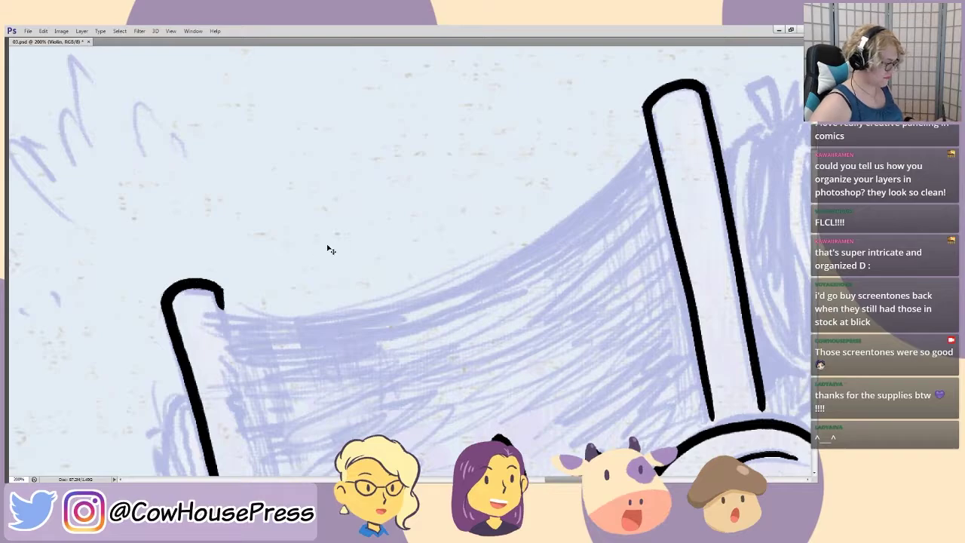
{"action": "key", "text": "ctrl+minus"}
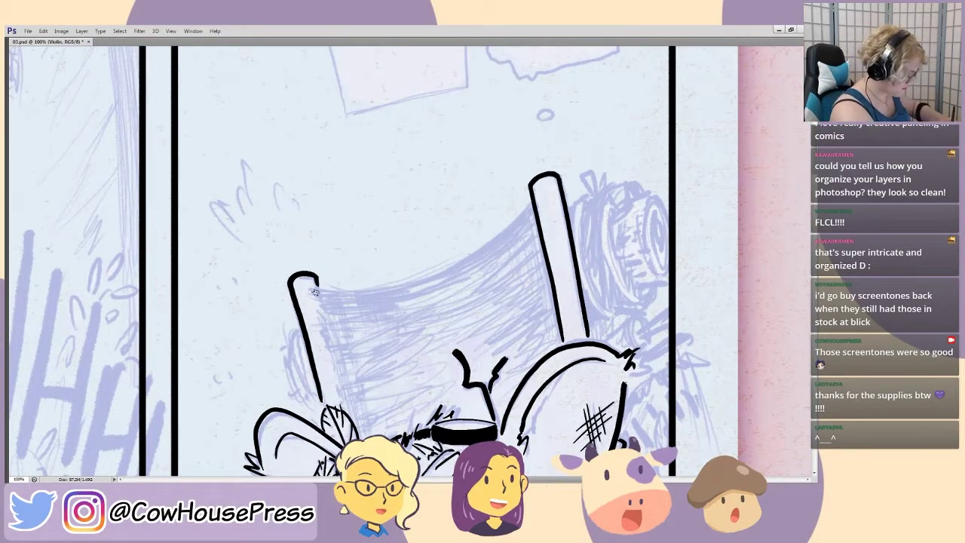
{"action": "mouse_move", "coordinate": [313, 287]}
{"action": "left_mouse_down"}
{"action": "mouse_move", "coordinate": [409, 284]}
{"action": "mouse_move", "coordinate": [464, 261]}
{"action": "mouse_move", "coordinate": [525, 208]}
{"action": "left_mouse_up"}
{"action": "key", "text": "ctrl+z"}
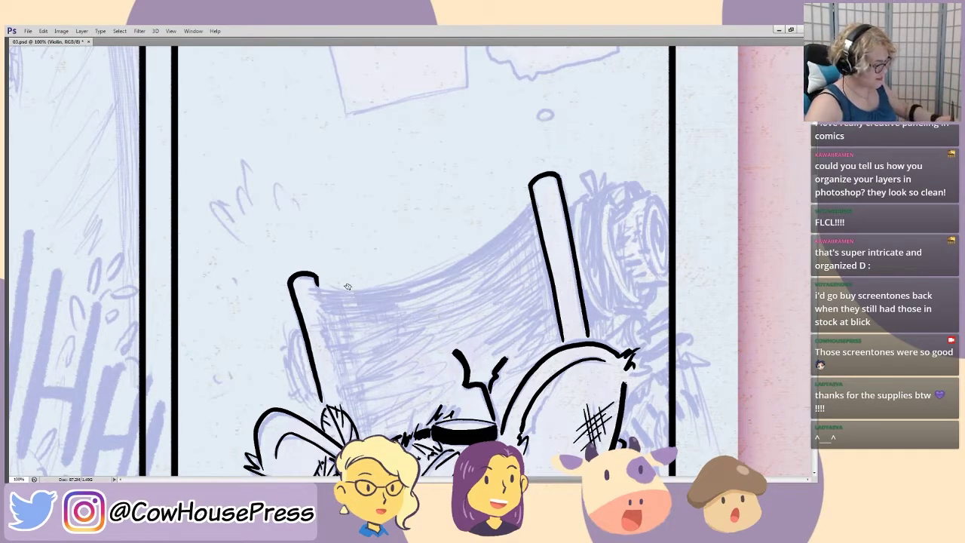
{"action": "mouse_move", "coordinate": [307, 286]}
{"action": "left_mouse_down"}
{"action": "mouse_move", "coordinate": [395, 287]}
{"action": "mouse_move", "coordinate": [467, 256]}
{"action": "mouse_move", "coordinate": [529, 209]}
{"action": "left_mouse_up"}
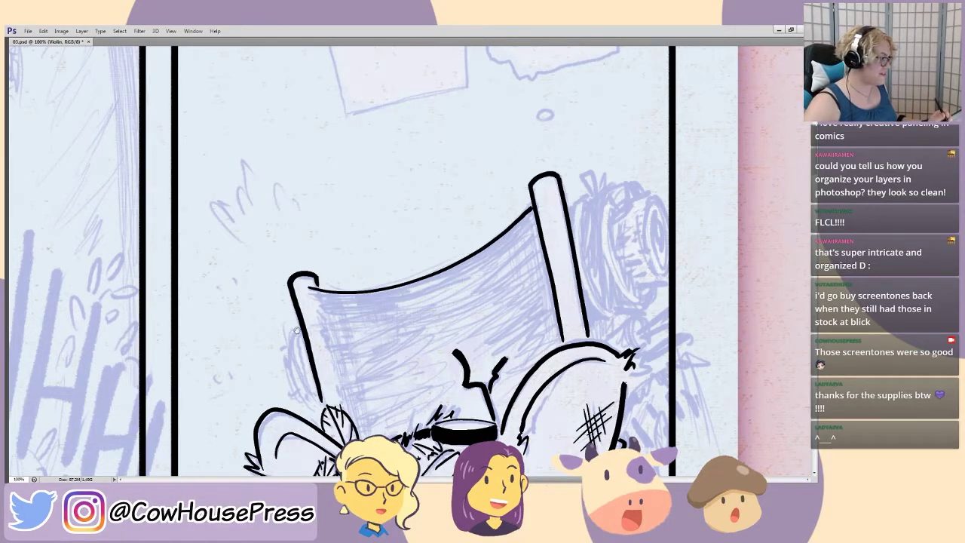
- Ink the cloth's ragged side edge along the shorter pole, from its top corner down to the leaf
{"action": "left_click_drag", "start_coordinate": [295, 333], "coordinate": [316, 253]}
{"action": "left_click_drag", "start_coordinate": [289, 303], "coordinate": [281, 298]}
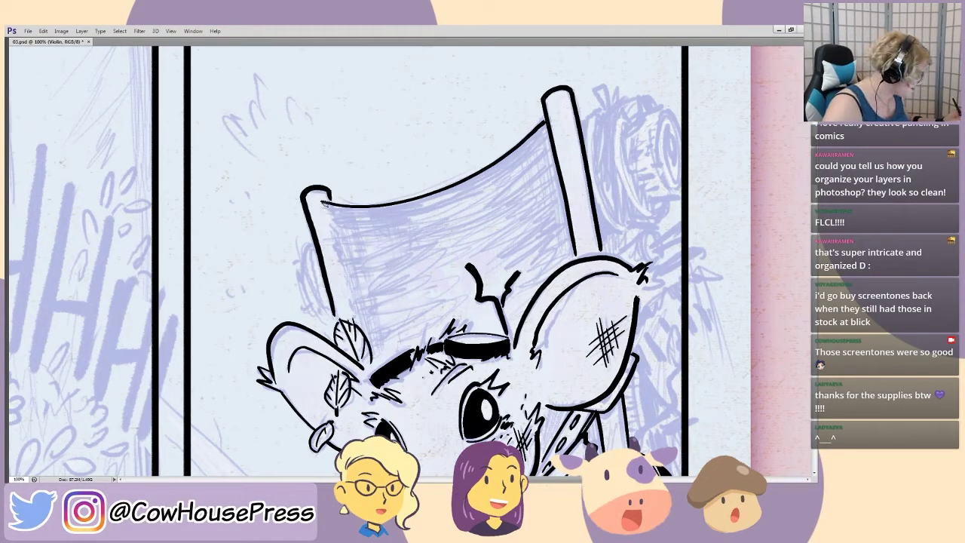
{"action": "left_click_drag", "start_coordinate": [321, 204], "coordinate": [334, 219]}
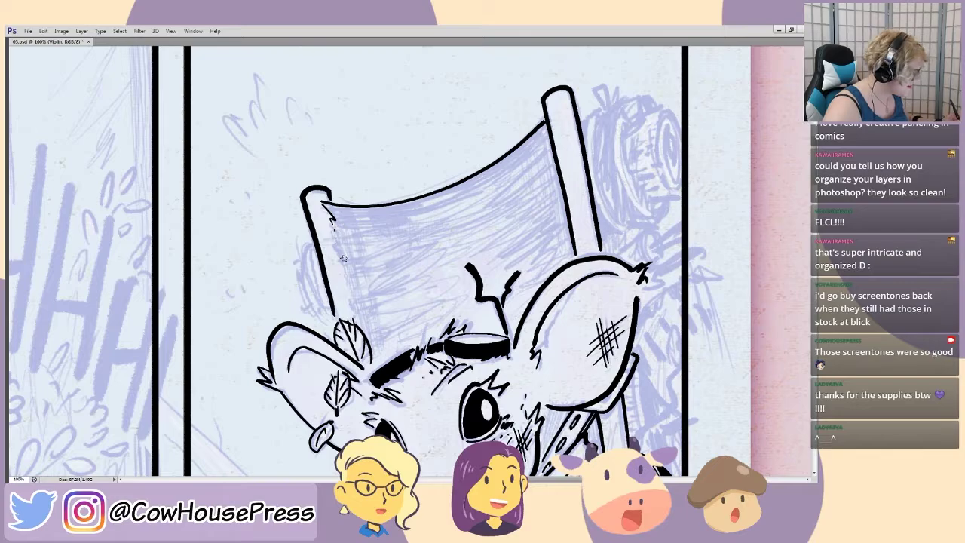
{"action": "left_click_drag", "start_coordinate": [355, 320], "coordinate": [340, 254]}
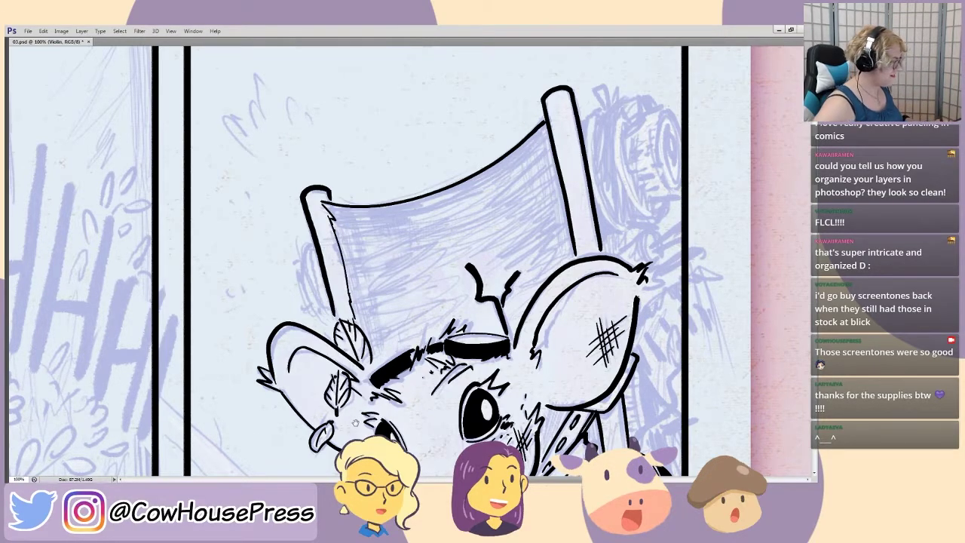
- Ink two nested curves bulging out beside the shorter pole above the ear, redoing the inner one
{"action": "left_click_drag", "start_coordinate": [355, 425], "coordinate": [359, 392]}
{"action": "left_click_drag", "start_coordinate": [238, 186], "coordinate": [351, 309]}
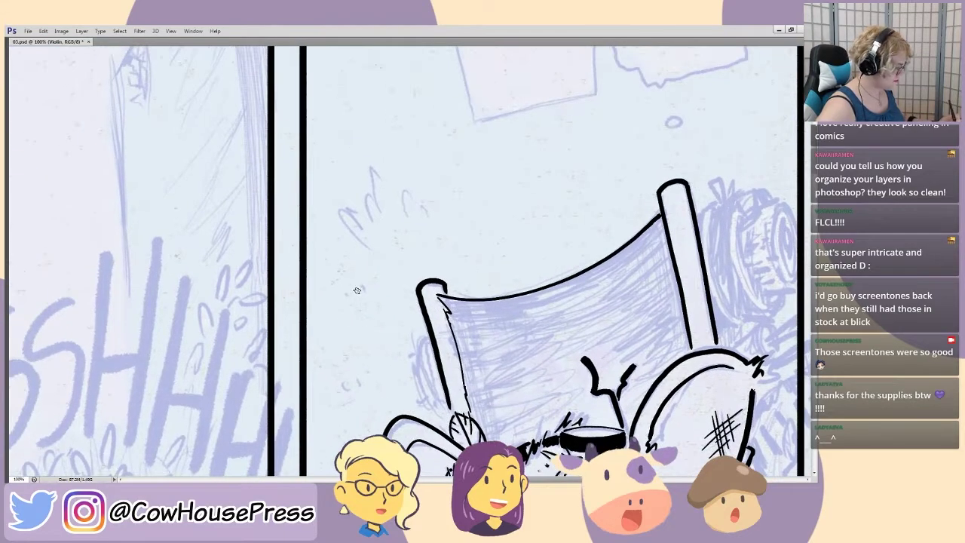
{"action": "left_click_drag", "start_coordinate": [341, 389], "coordinate": [263, 369]}
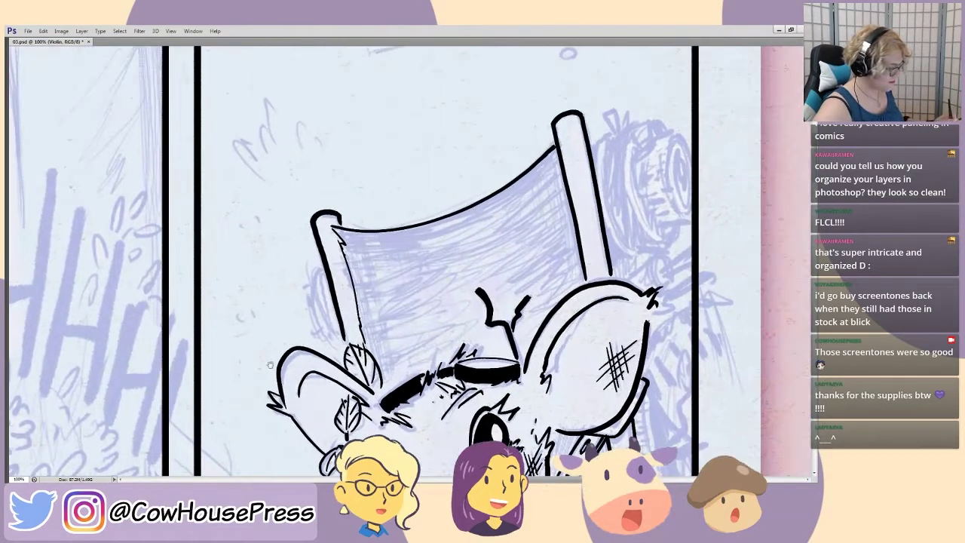
{"action": "mouse_move", "coordinate": [338, 348]}
{"action": "left_mouse_down"}
{"action": "mouse_move", "coordinate": [317, 323]}
{"action": "mouse_move", "coordinate": [308, 280]}
{"action": "mouse_move", "coordinate": [318, 263]}
{"action": "left_mouse_up"}
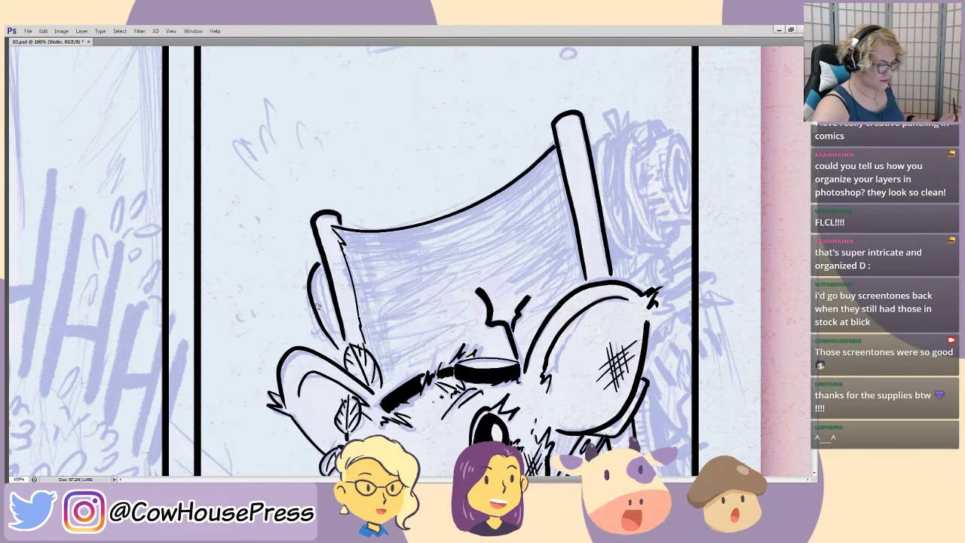
{"action": "key", "text": "ctrl+z"}
{"action": "mouse_move", "coordinate": [339, 346]}
{"action": "left_mouse_down"}
{"action": "mouse_move", "coordinate": [320, 322]}
{"action": "mouse_move", "coordinate": [315, 258]}
{"action": "left_mouse_up"}
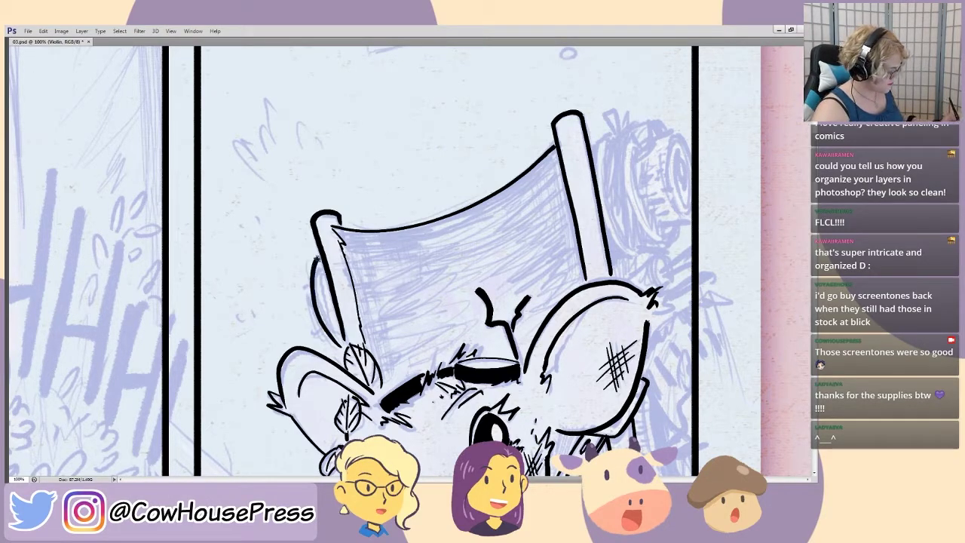
{"action": "mouse_move", "coordinate": [329, 343]}
{"action": "left_mouse_down"}
{"action": "mouse_move", "coordinate": [313, 325]}
{"action": "mouse_move", "coordinate": [306, 281]}
{"action": "left_mouse_up"}
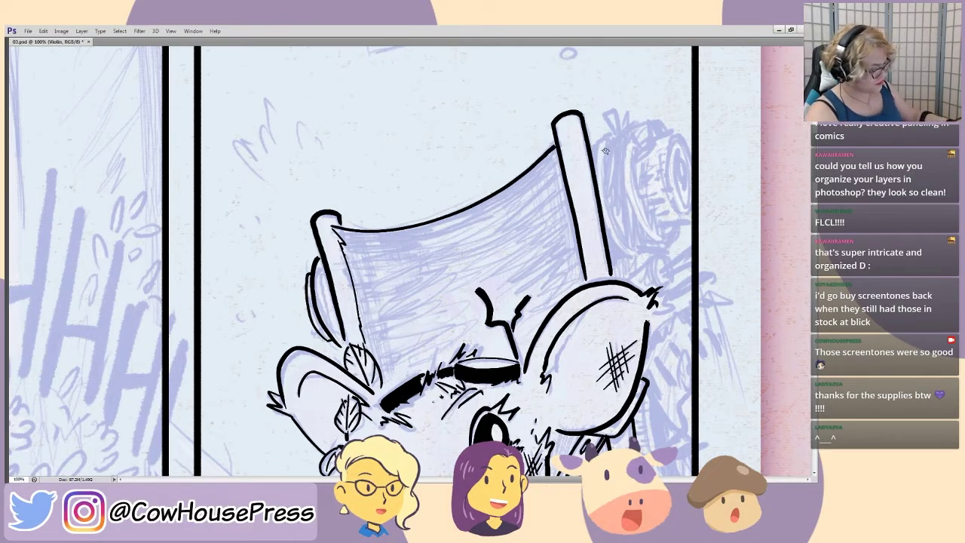
- Ink the rolled bundle beside the long pole: its curved bands, top and bottom edges, and the small tie on top
{"action": "mouse_move", "coordinate": [669, 249]}
{"action": "left_mouse_down"}
{"action": "mouse_move", "coordinate": [636, 208]}
{"action": "mouse_move", "coordinate": [641, 122]}
{"action": "left_mouse_up"}
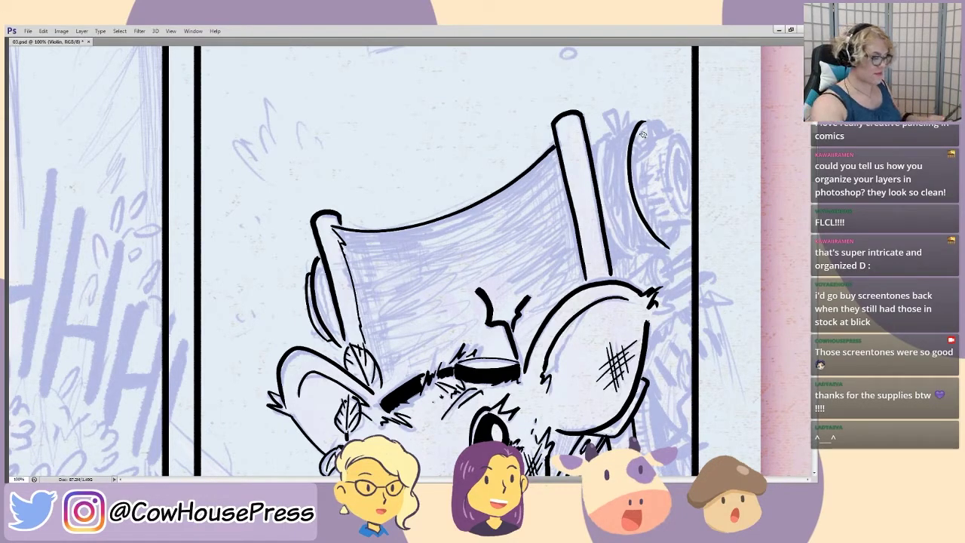
{"action": "left_click_drag", "start_coordinate": [595, 161], "coordinate": [611, 132]}
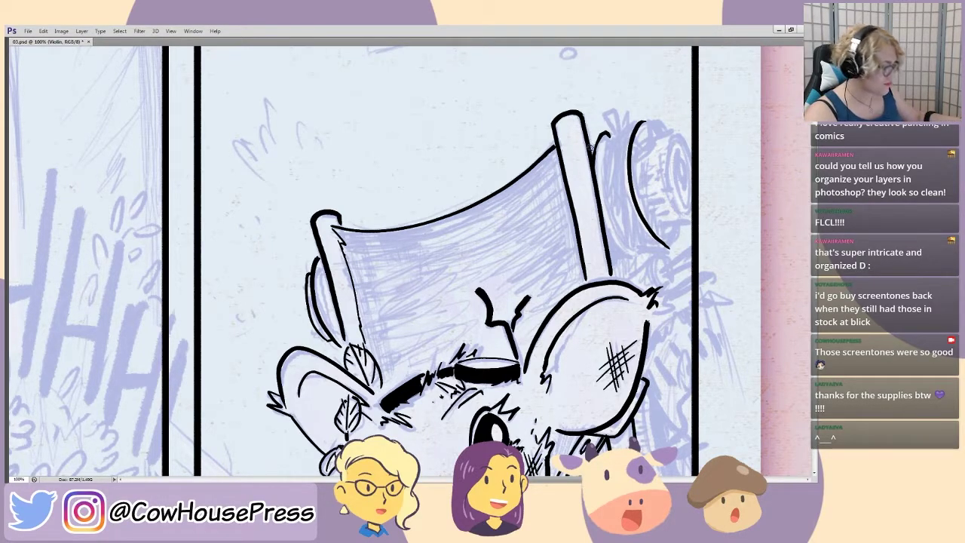
{"action": "left_click_drag", "start_coordinate": [594, 141], "coordinate": [644, 119]}
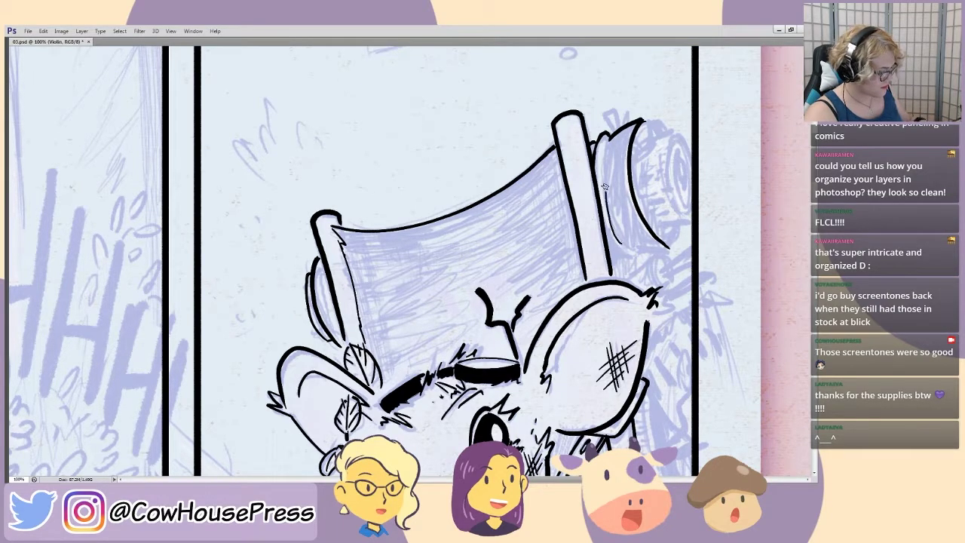
{"action": "mouse_move", "coordinate": [611, 126]}
{"action": "left_mouse_down"}
{"action": "mouse_move", "coordinate": [607, 113]}
{"action": "mouse_move", "coordinate": [624, 111]}
{"action": "mouse_move", "coordinate": [631, 125]}
{"action": "left_mouse_up"}
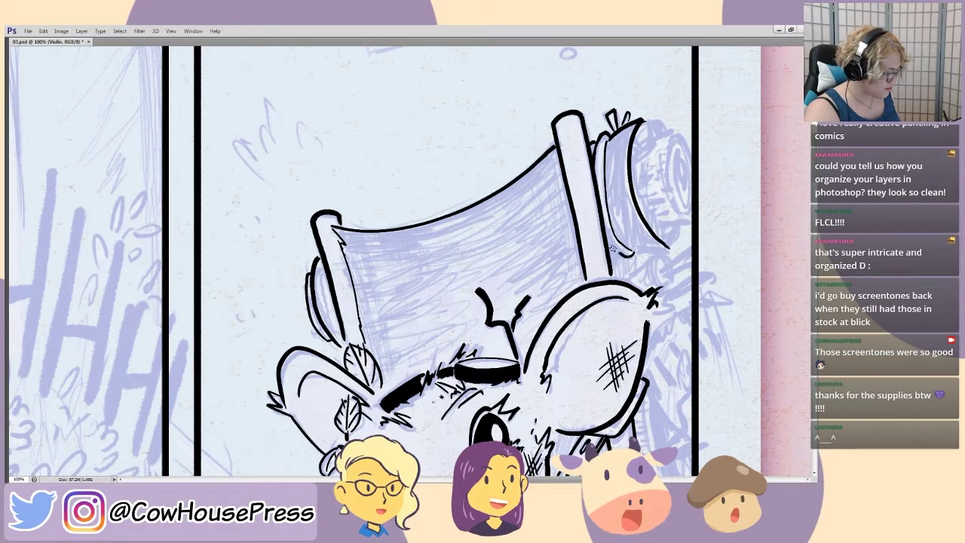
{"action": "left_click_drag", "start_coordinate": [635, 251], "coordinate": [673, 239]}
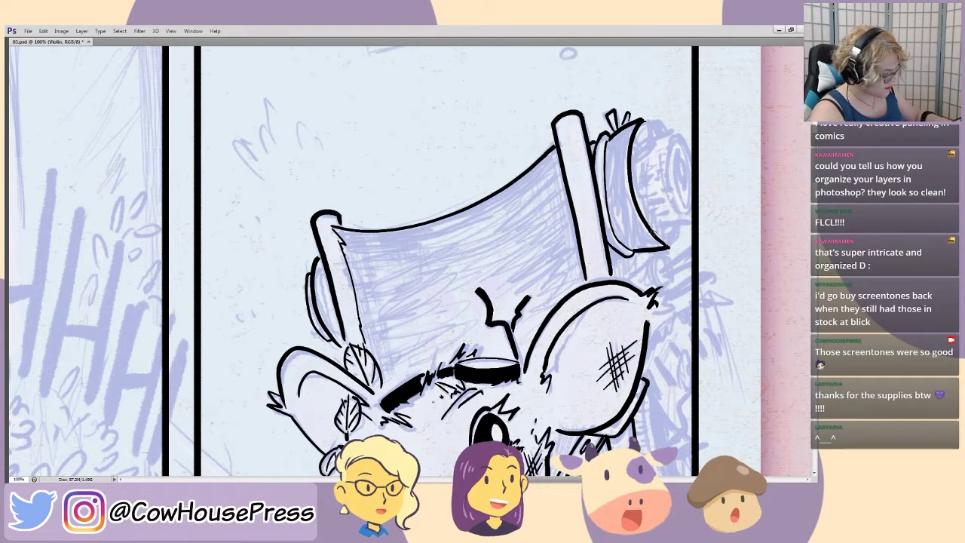
- Ink the bundle's rounded lower edge and the oval at its end against the panel border, redoing the oval
{"action": "mouse_move", "coordinate": [660, 240]}
{"action": "left_mouse_down"}
{"action": "mouse_move", "coordinate": [673, 248]}
{"action": "mouse_move", "coordinate": [678, 226]}
{"action": "mouse_move", "coordinate": [671, 129]}
{"action": "left_mouse_up"}
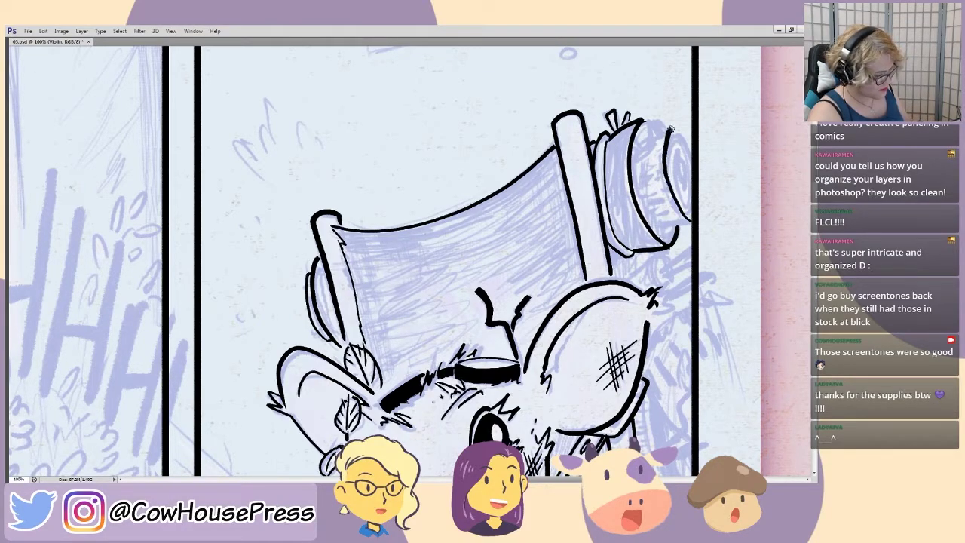
{"action": "key", "text": "ctrl+z"}
{"action": "mouse_move", "coordinate": [688, 220]}
{"action": "left_mouse_down"}
{"action": "mouse_move", "coordinate": [668, 162]}
{"action": "mouse_move", "coordinate": [676, 136]}
{"action": "mouse_move", "coordinate": [690, 223]}
{"action": "left_mouse_up"}
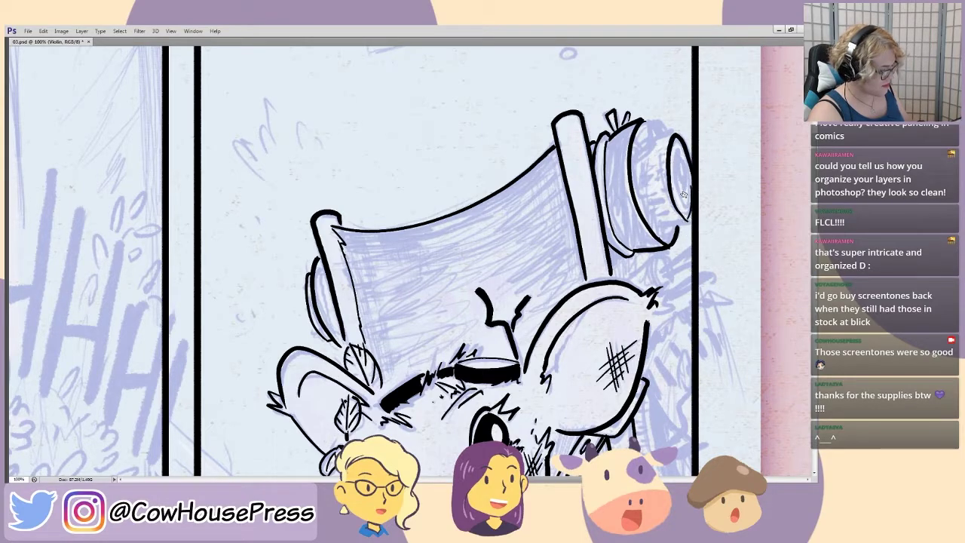
- Ink the nested ovals on the bundle's end, plus the upper and lower edges of the protruding inner roll
{"action": "left_click_drag", "start_coordinate": [688, 220], "coordinate": [676, 144]}
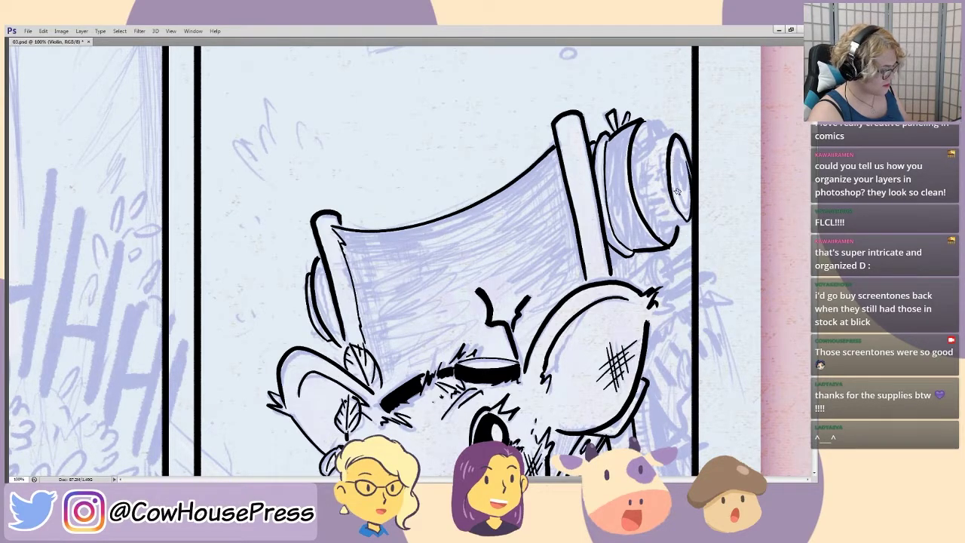
{"action": "mouse_move", "coordinate": [682, 197]}
{"action": "left_mouse_down"}
{"action": "mouse_move", "coordinate": [686, 205]}
{"action": "mouse_move", "coordinate": [676, 148]}
{"action": "mouse_move", "coordinate": [683, 154]}
{"action": "left_mouse_up"}
{"action": "left_click_drag", "start_coordinate": [685, 205], "coordinate": [675, 151]}
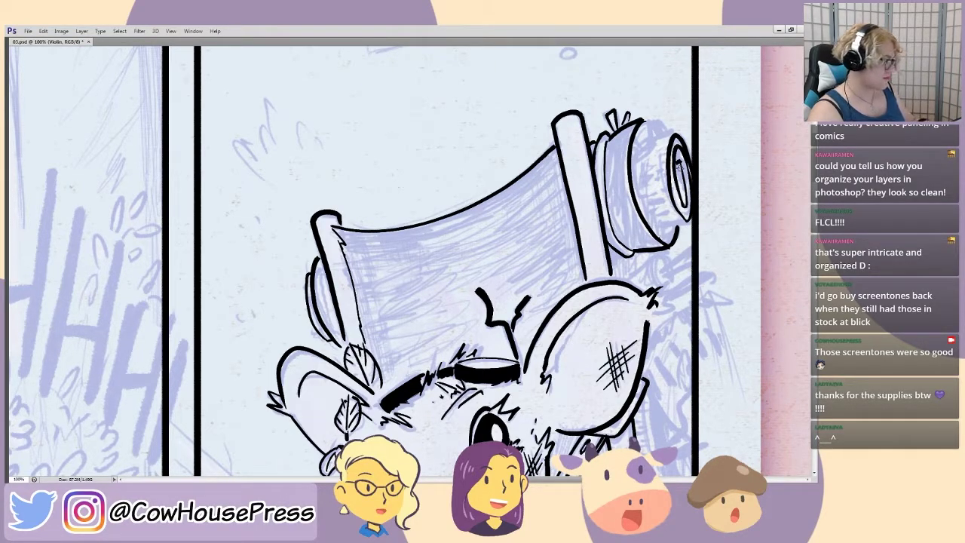
{"action": "left_click_drag", "start_coordinate": [642, 148], "coordinate": [673, 131]}
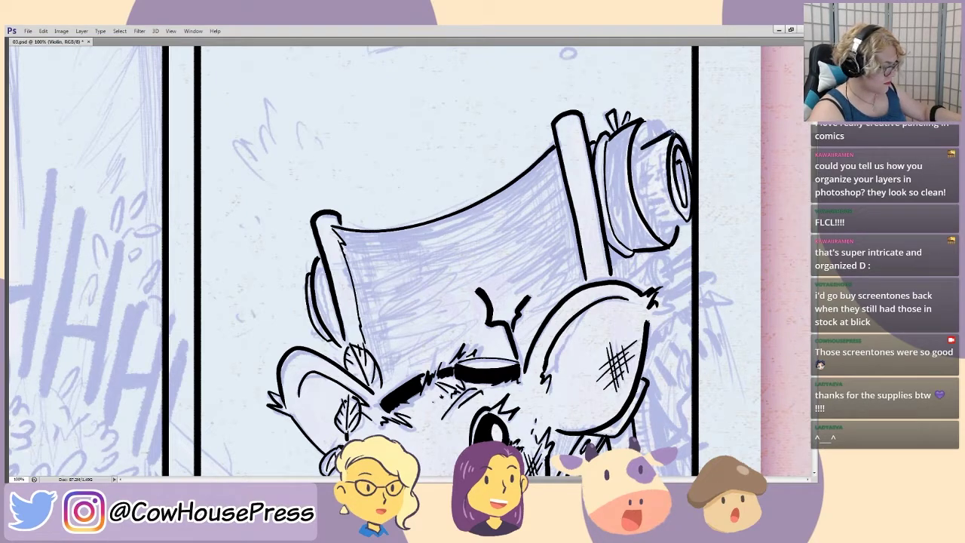
{"action": "left_click_drag", "start_coordinate": [662, 224], "coordinate": [683, 214]}
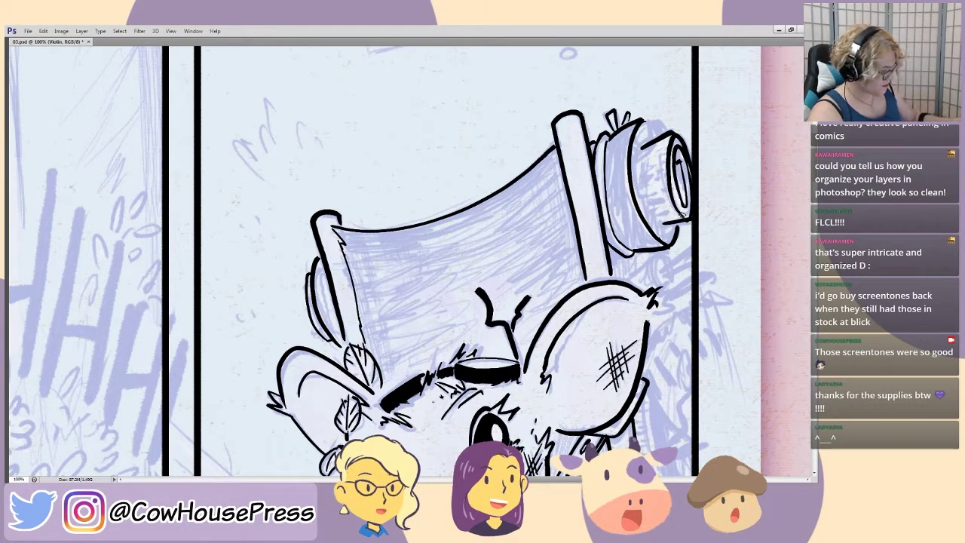
- Ink the inner rim of the bundle's wide outer band, with a heavy curve where the inner roll emerges
{"action": "left_click_drag", "start_coordinate": [654, 135], "coordinate": [645, 120]}
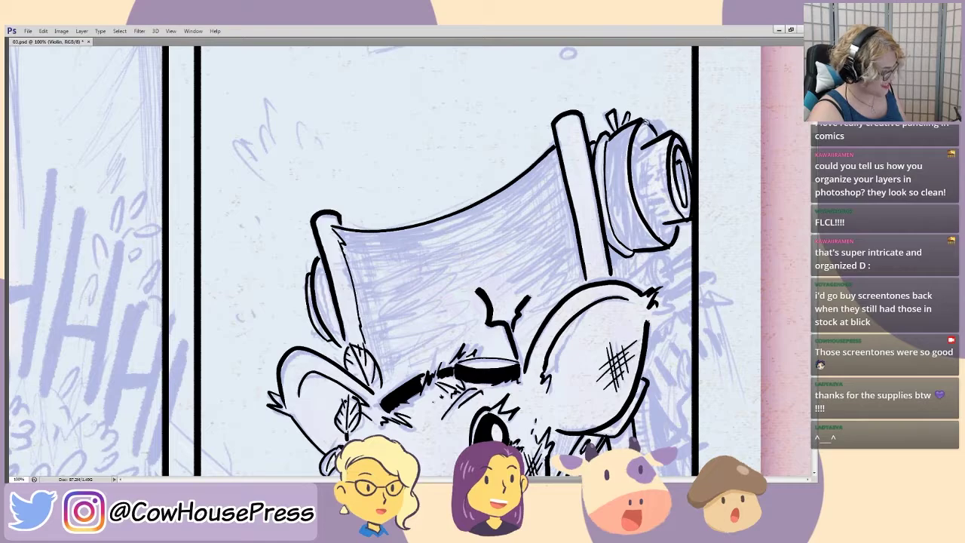
{"action": "mouse_move", "coordinate": [645, 208]}
{"action": "left_mouse_down"}
{"action": "mouse_move", "coordinate": [635, 156]}
{"action": "mouse_move", "coordinate": [650, 136]}
{"action": "mouse_move", "coordinate": [640, 157]}
{"action": "left_mouse_up"}
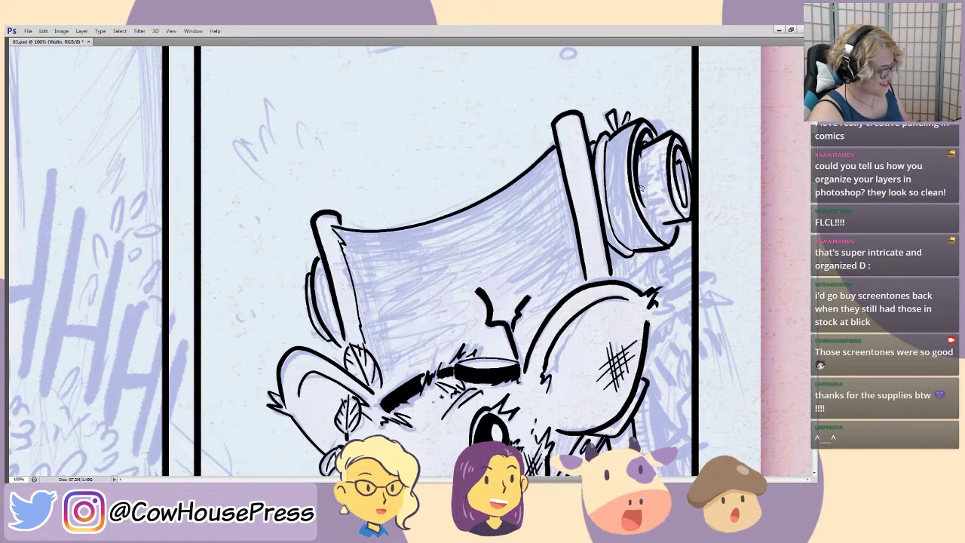
{"action": "mouse_move", "coordinate": [664, 236]}
{"action": "left_mouse_down"}
{"action": "mouse_move", "coordinate": [646, 204]}
{"action": "mouse_move", "coordinate": [644, 151]}
{"action": "left_mouse_up"}
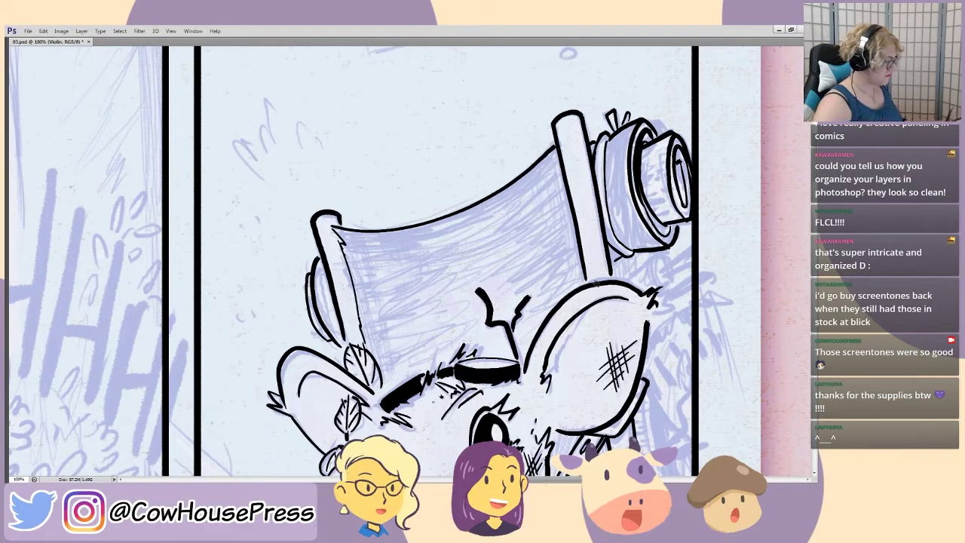
- Ink short slanted strokes beneath the bundle, running from above the ear tip to the panel border
{"action": "left_click_drag", "start_coordinate": [567, 428], "coordinate": [486, 399]}
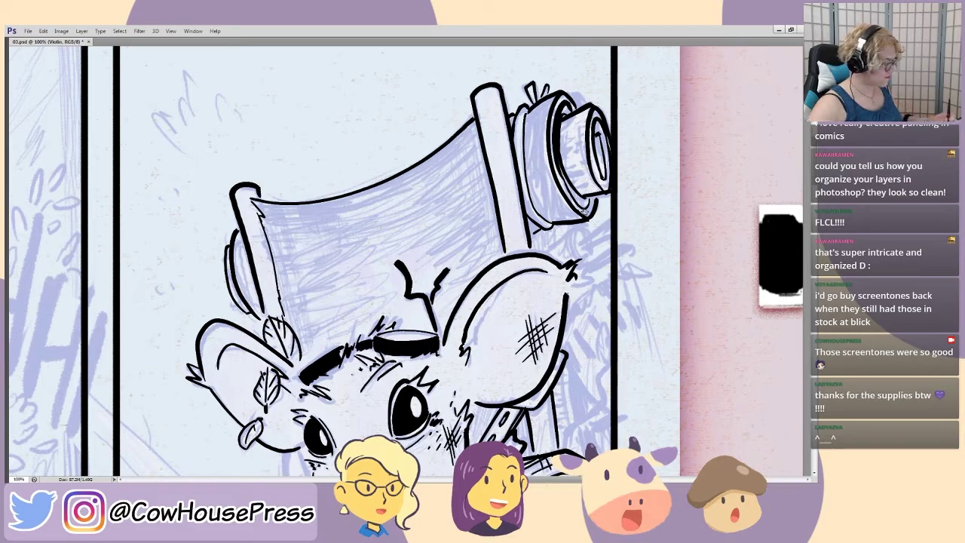
{"action": "left_click_drag", "start_coordinate": [572, 260], "coordinate": [576, 225]}
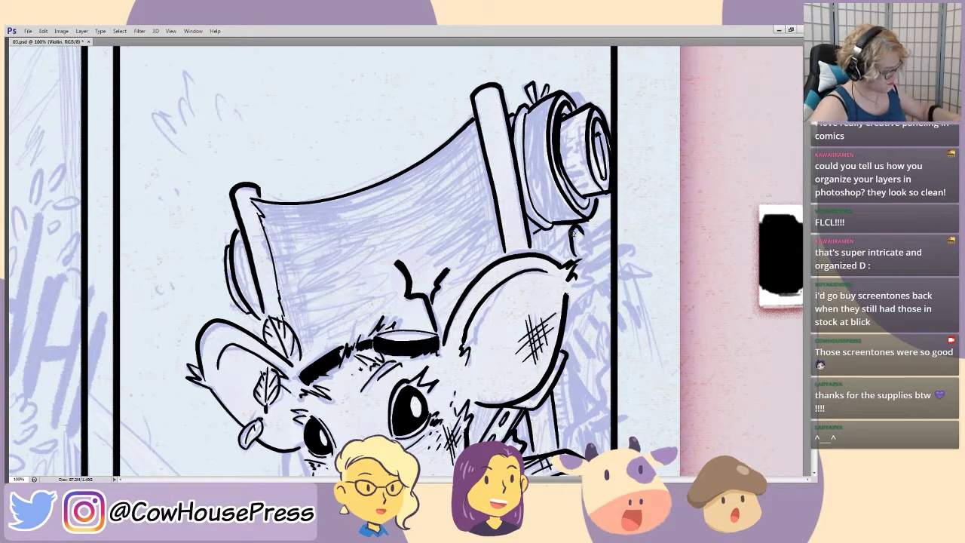
{"action": "key", "text": "ctrl+z"}
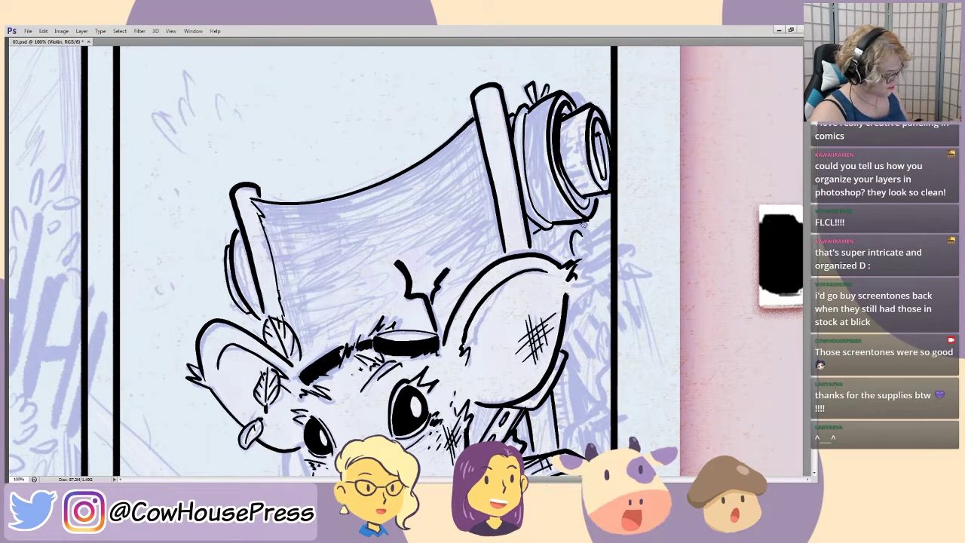
{"action": "left_click_drag", "start_coordinate": [576, 242], "coordinate": [612, 218]}
{"action": "mouse_move", "coordinate": [579, 246]}
{"action": "left_mouse_down"}
{"action": "mouse_move", "coordinate": [612, 226]}
{"action": "mouse_move", "coordinate": [598, 243]}
{"action": "mouse_move", "coordinate": [620, 233]}
{"action": "left_mouse_up"}
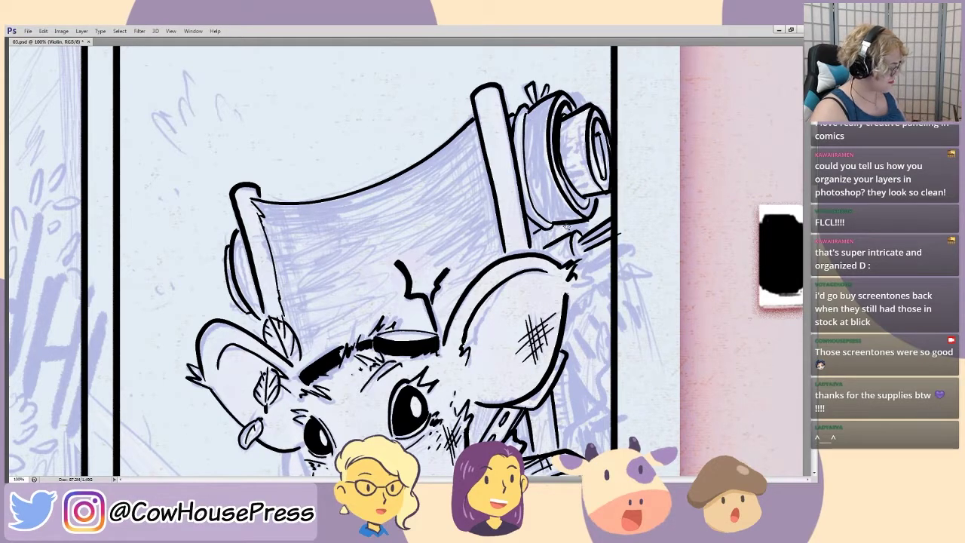
{"action": "mouse_move", "coordinate": [571, 230]}
{"action": "left_mouse_down"}
{"action": "mouse_move", "coordinate": [582, 233]}
{"action": "mouse_move", "coordinate": [579, 224]}
{"action": "mouse_move", "coordinate": [581, 233]}
{"action": "left_mouse_up"}
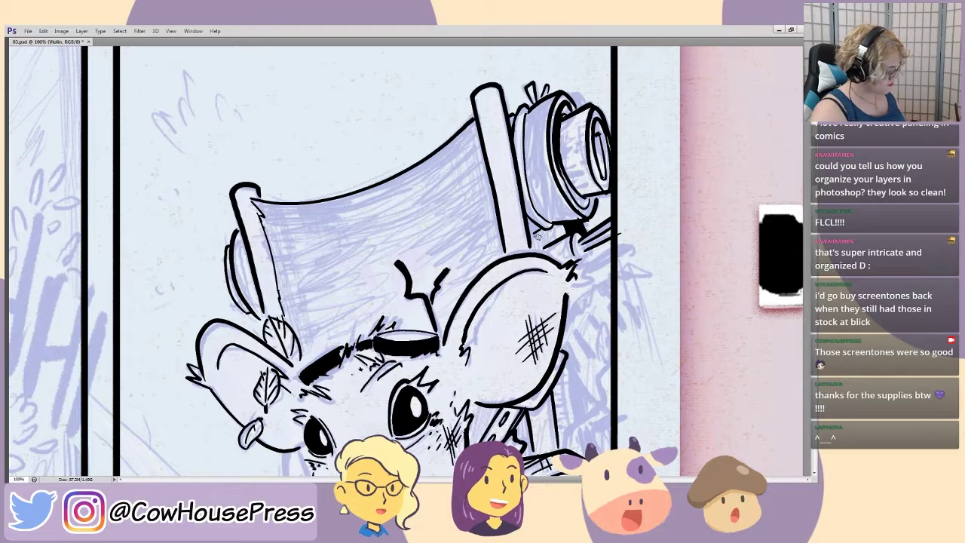
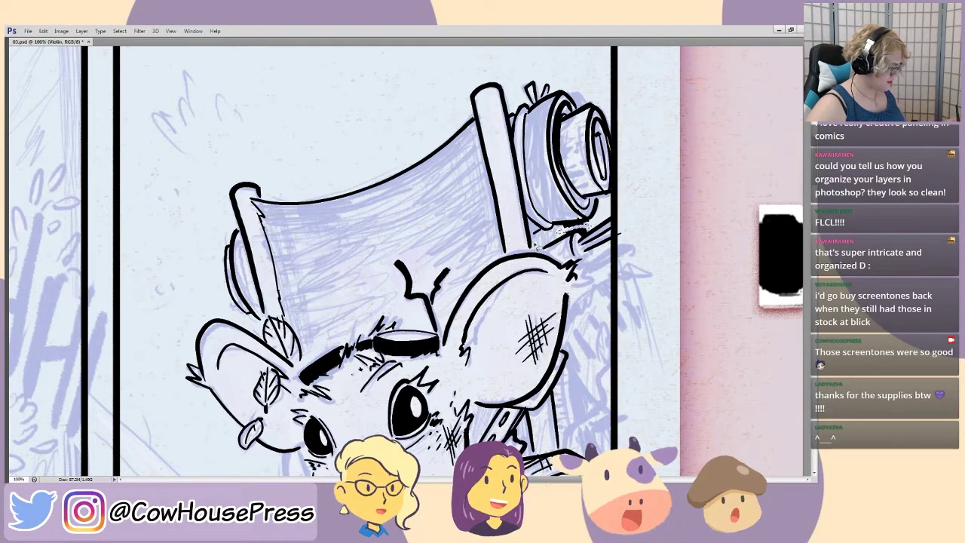
- Lasso the rolled bundle together with the nested curves beside the shorter pole, and shift them slightly down
{"action": "mouse_move", "coordinate": [518, 78]}
{"action": "left_mouse_down"}
{"action": "mouse_move", "coordinate": [651, 173]}
{"action": "mouse_move", "coordinate": [612, 219]}
{"action": "mouse_move", "coordinate": [558, 233]}
{"action": "mouse_move", "coordinate": [530, 256]}
{"action": "left_mouse_up"}
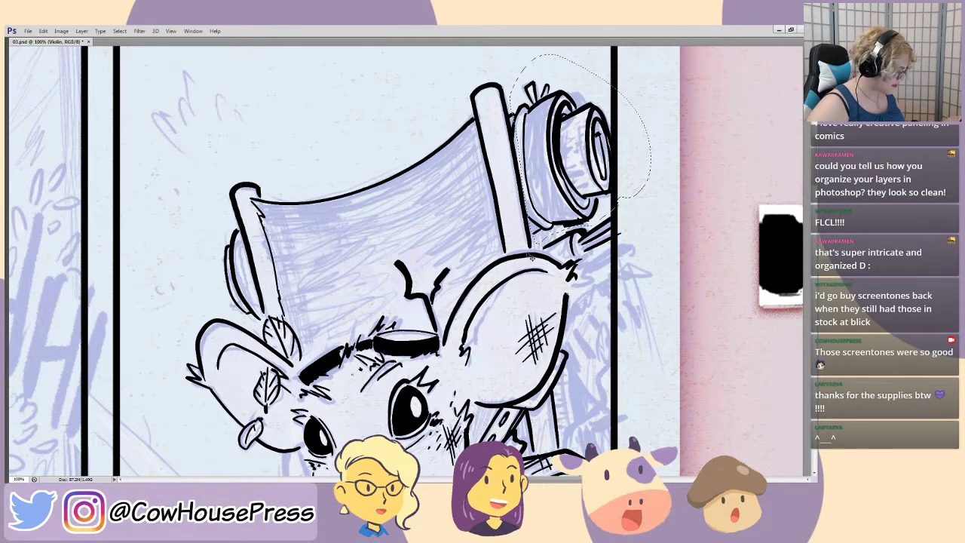
{"action": "key", "text": "ctrl+plus"}
{"action": "left_click_drag", "start_coordinate": [709, 195], "coordinate": [497, 337]}
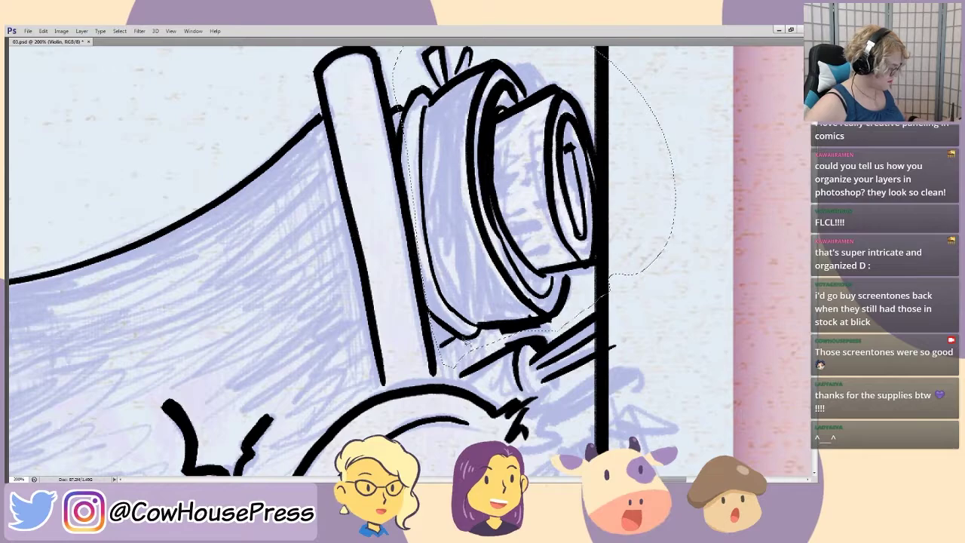
{"action": "left_click_drag", "start_coordinate": [426, 316], "coordinate": [504, 343]}
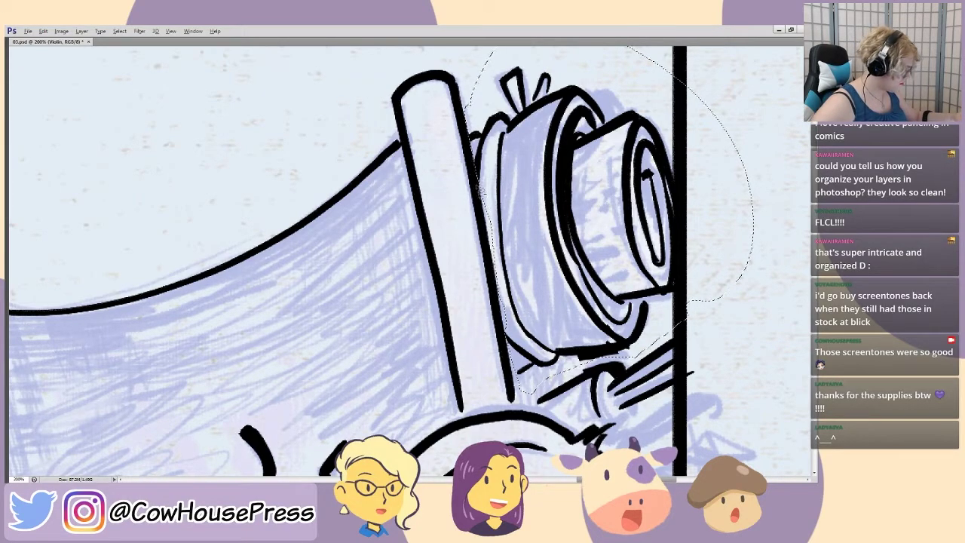
{"action": "mouse_move", "coordinate": [288, 344]}
{"action": "left_mouse_down"}
{"action": "mouse_move", "coordinate": [571, 214]}
{"action": "mouse_move", "coordinate": [367, 356]}
{"action": "mouse_move", "coordinate": [737, 156]}
{"action": "left_mouse_up"}
{"action": "left_click_drag", "start_coordinate": [638, 217], "coordinate": [629, 166]}
{"action": "mouse_move", "coordinate": [409, 352]}
{"action": "left_mouse_down"}
{"action": "mouse_move", "coordinate": [320, 213]}
{"action": "mouse_move", "coordinate": [344, 142]}
{"action": "mouse_move", "coordinate": [381, 155]}
{"action": "mouse_move", "coordinate": [389, 217]}
{"action": "mouse_move", "coordinate": [427, 326]}
{"action": "mouse_move", "coordinate": [410, 352]}
{"action": "left_mouse_up"}
{"action": "key", "text": "ctrl+minus"}
{"action": "left_click_drag", "start_coordinate": [569, 228], "coordinate": [440, 299]}
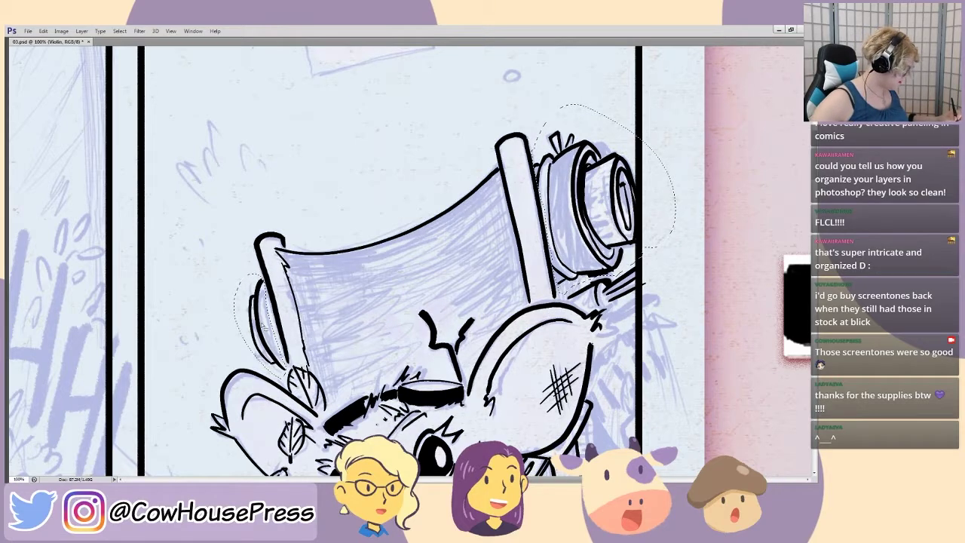
{"action": "left_click_drag", "start_coordinate": [261, 325], "coordinate": [263, 333]}
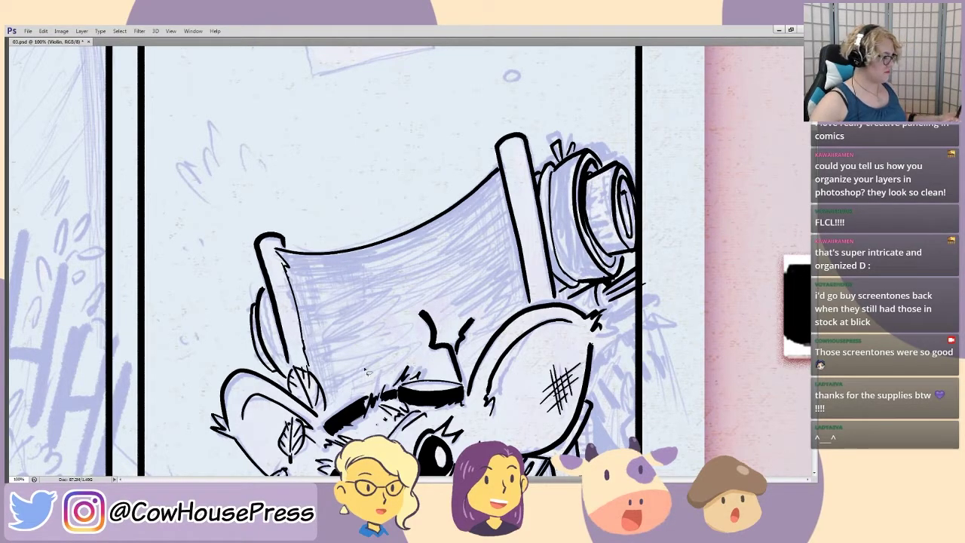
- Ink a forked branch between the large ear and the shoulder, with thick limbs reaching the panel border
{"action": "key", "text": "ctrl+plus"}
{"action": "left_click_drag", "start_coordinate": [677, 345], "coordinate": [481, 299]}
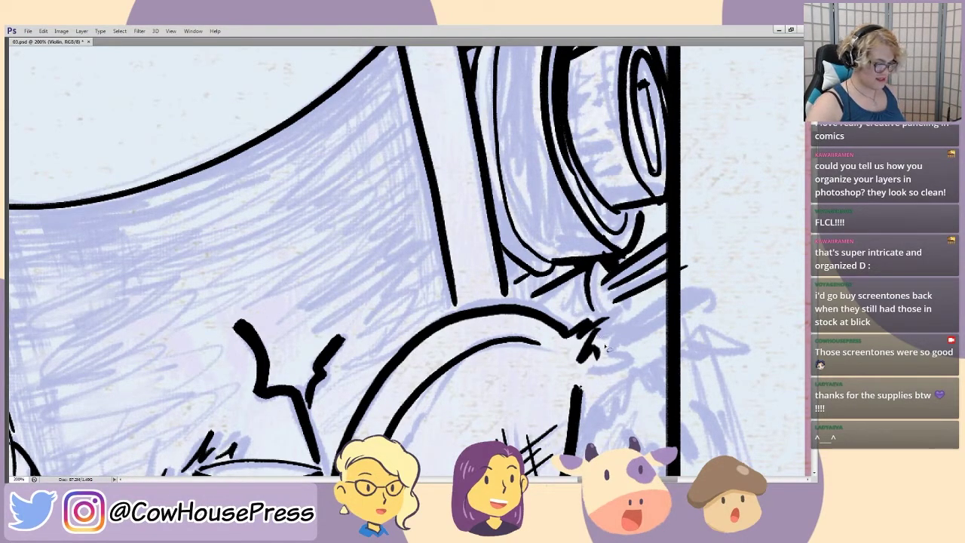
{"action": "key", "text": "ctrl+minus"}
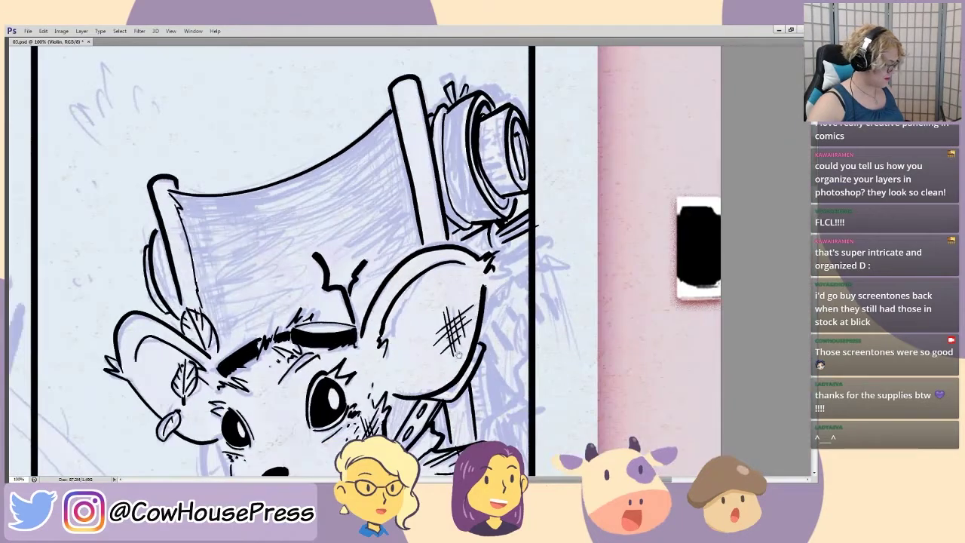
{"action": "left_click_drag", "start_coordinate": [386, 381], "coordinate": [455, 244]}
{"action": "mouse_move", "coordinate": [419, 366]}
{"action": "left_mouse_down"}
{"action": "mouse_move", "coordinate": [419, 339]}
{"action": "mouse_move", "coordinate": [407, 351]}
{"action": "mouse_move", "coordinate": [418, 348]}
{"action": "left_mouse_up"}
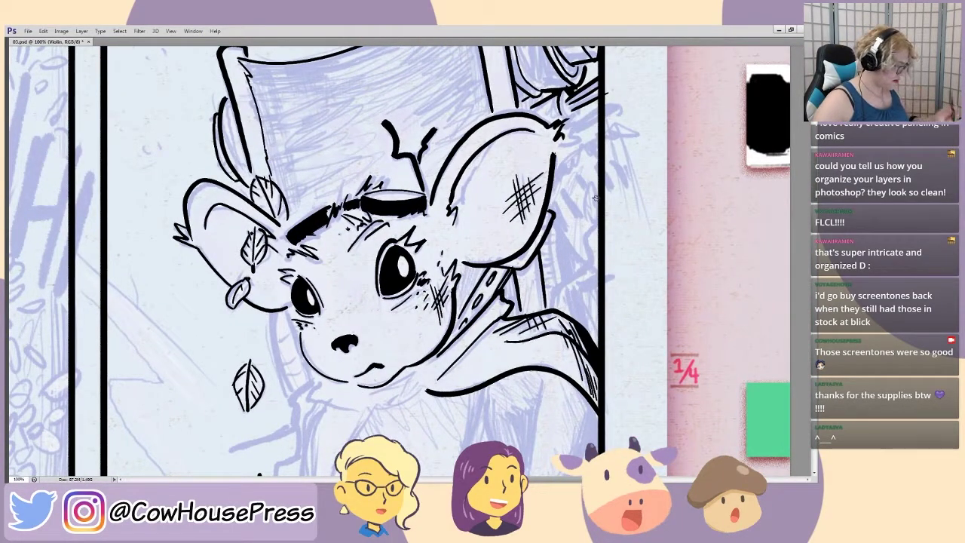
{"action": "mouse_move", "coordinate": [554, 304]}
{"action": "left_mouse_down"}
{"action": "mouse_move", "coordinate": [586, 258]}
{"action": "mouse_move", "coordinate": [584, 235]}
{"action": "mouse_move", "coordinate": [598, 216]}
{"action": "left_mouse_up"}
{"action": "mouse_move", "coordinate": [558, 304]}
{"action": "left_mouse_down"}
{"action": "mouse_move", "coordinate": [564, 281]}
{"action": "mouse_move", "coordinate": [590, 261]}
{"action": "mouse_move", "coordinate": [586, 231]}
{"action": "left_mouse_up"}
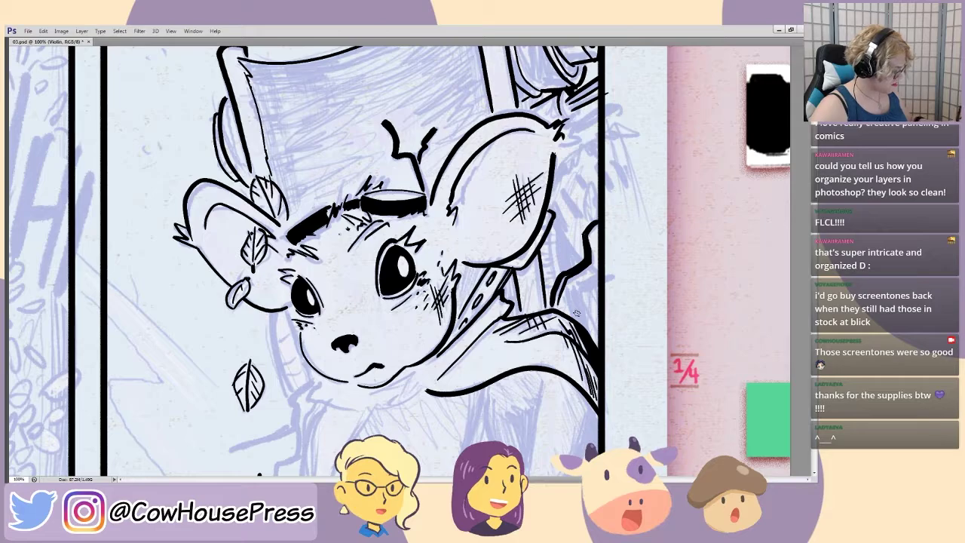
{"action": "mouse_move", "coordinate": [575, 312]}
{"action": "left_mouse_down"}
{"action": "mouse_move", "coordinate": [582, 289]}
{"action": "mouse_move", "coordinate": [606, 275]}
{"action": "mouse_move", "coordinate": [582, 300]}
{"action": "left_mouse_up"}
{"action": "scroll", "coordinate": [551, 239], "scroll_direction": "up", "scroll_amount": 2}
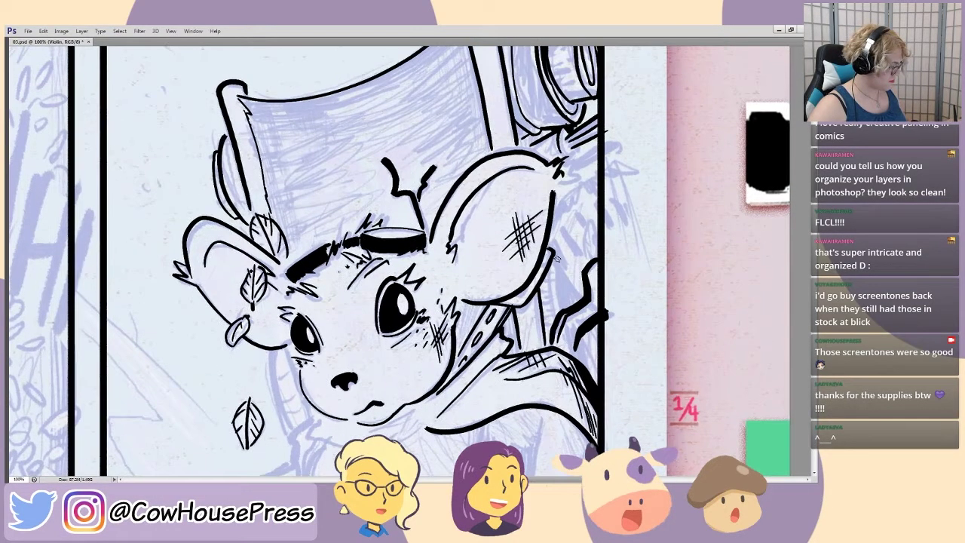
{"action": "mouse_move", "coordinate": [573, 291]}
{"action": "left_mouse_down"}
{"action": "mouse_move", "coordinate": [557, 264]}
{"action": "mouse_move", "coordinate": [577, 295]}
{"action": "left_mouse_up"}
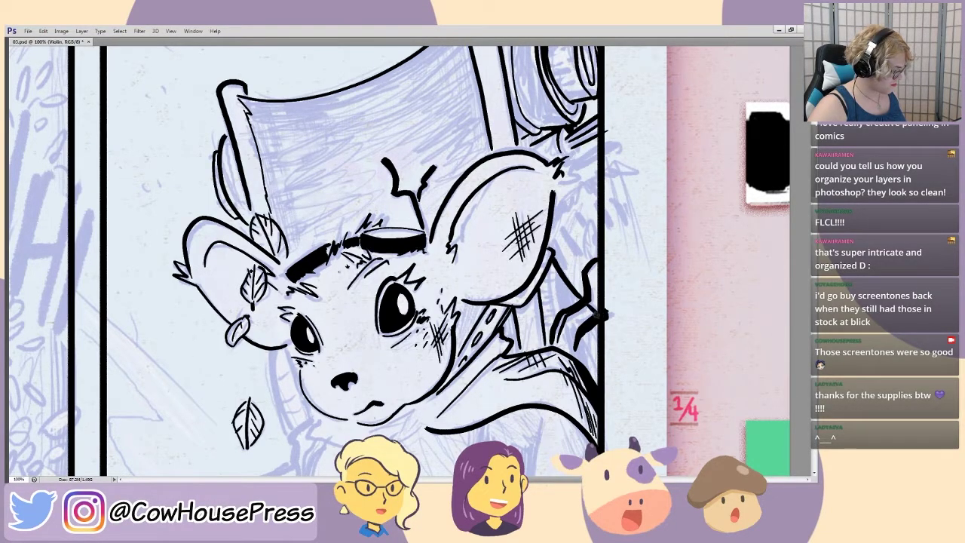
- Ink a jagged foliage edge beside the ear tip and slanted strokes above it to the border, redoing the overly thick ones
{"action": "mouse_move", "coordinate": [555, 215]}
{"action": "left_mouse_down"}
{"action": "mouse_move", "coordinate": [589, 186]}
{"action": "mouse_move", "coordinate": [591, 195]}
{"action": "mouse_move", "coordinate": [585, 185]}
{"action": "mouse_move", "coordinate": [598, 192]}
{"action": "mouse_move", "coordinate": [578, 164]}
{"action": "left_mouse_up"}
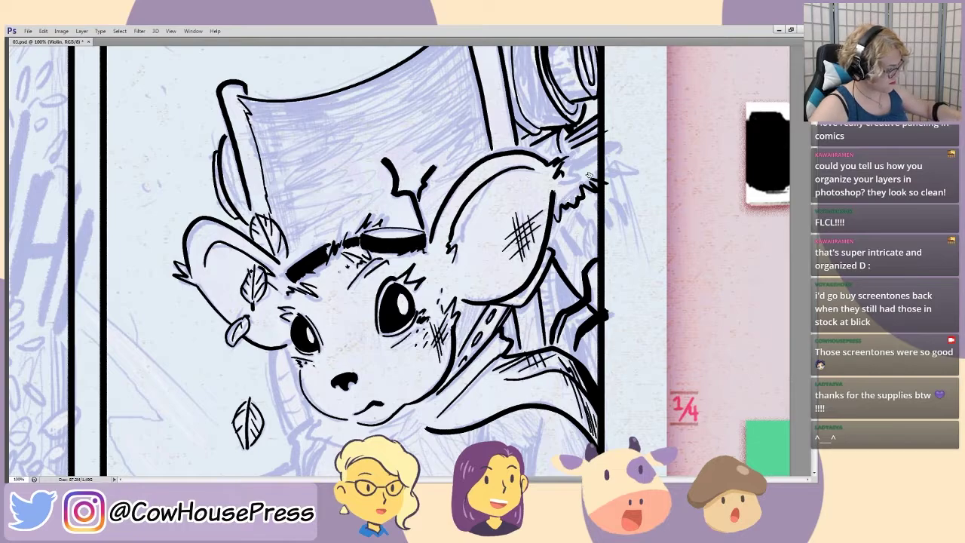
{"action": "mouse_move", "coordinate": [579, 179]}
{"action": "left_mouse_down"}
{"action": "mouse_move", "coordinate": [571, 157]}
{"action": "mouse_move", "coordinate": [607, 141]}
{"action": "mouse_move", "coordinate": [565, 173]}
{"action": "left_mouse_up"}
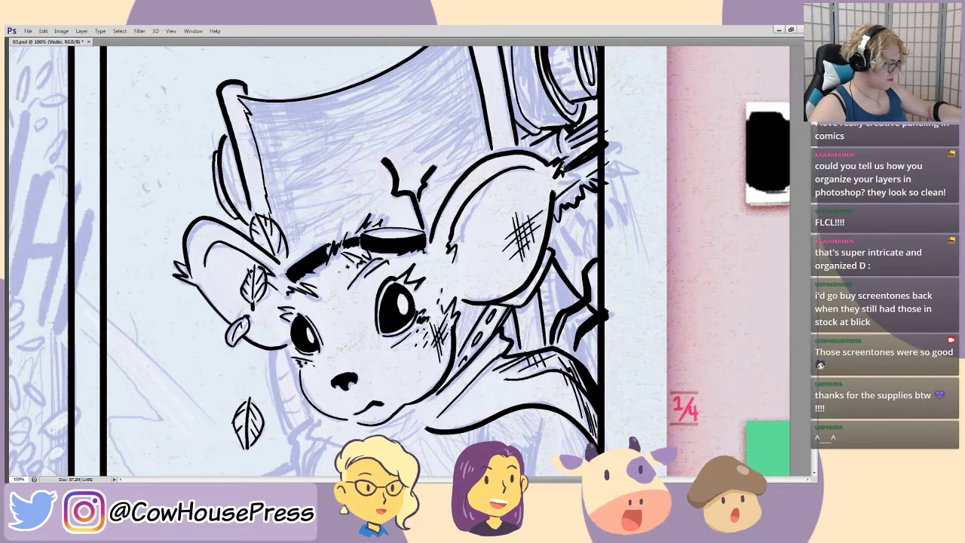
{"action": "key", "text": "ctrl+z"}
{"action": "left_click_drag", "start_coordinate": [566, 169], "coordinate": [607, 143]}
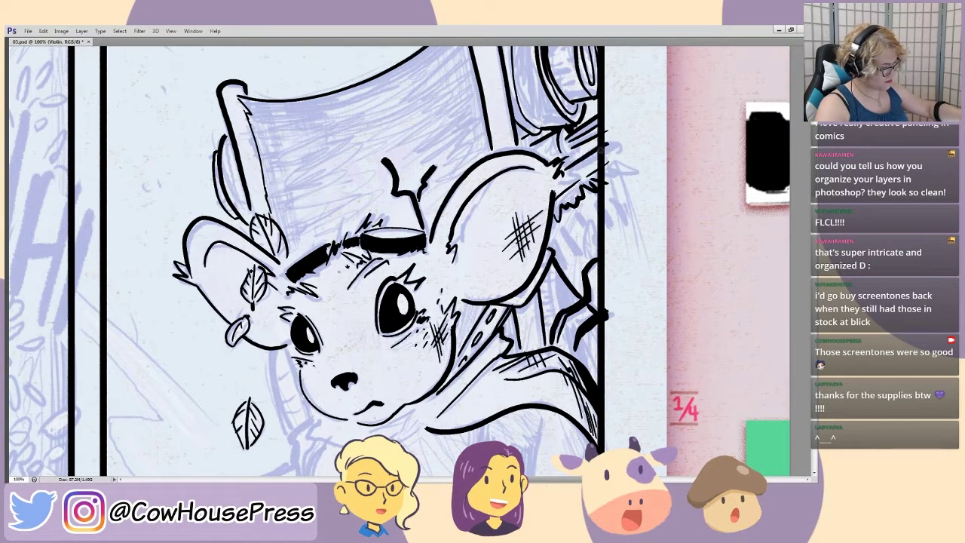
{"action": "left_click_drag", "start_coordinate": [572, 171], "coordinate": [613, 147]}
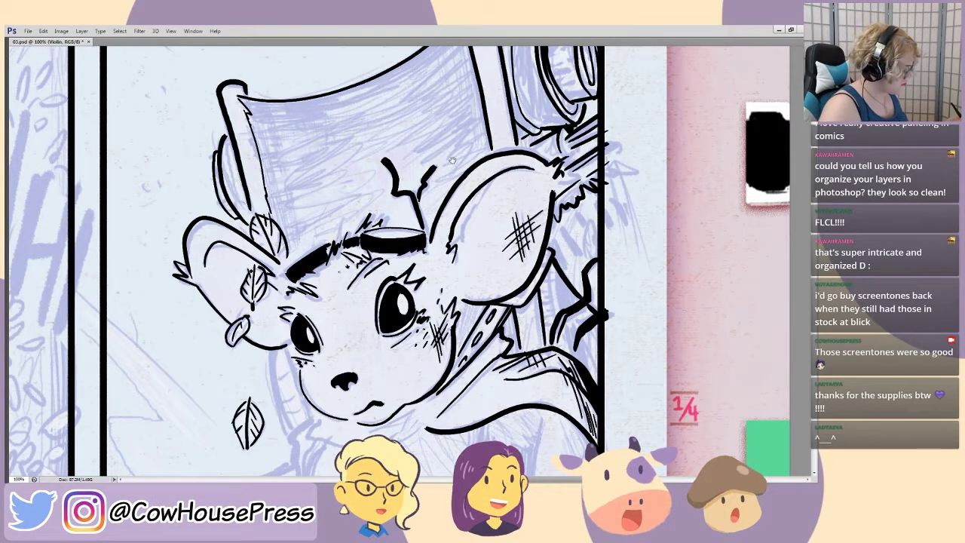
- Try to ink a slanted line under the bundle from the long pole to the panel border
{"action": "mouse_move", "coordinate": [452, 159]}
{"action": "left_mouse_down"}
{"action": "mouse_move", "coordinate": [452, 218]}
{"action": "mouse_move", "coordinate": [438, 232]}
{"action": "mouse_move", "coordinate": [419, 106]}
{"action": "mouse_move", "coordinate": [442, 193]}
{"action": "left_mouse_up"}
{"action": "mouse_move", "coordinate": [567, 157]}
{"action": "left_mouse_down"}
{"action": "mouse_move", "coordinate": [479, 114]}
{"action": "mouse_move", "coordinate": [569, 149]}
{"action": "mouse_move", "coordinate": [480, 120]}
{"action": "left_mouse_up"}
{"action": "key", "text": "ctrl+alt+z"}
{"action": "key", "text": "ctrl+alt+z"}
{"action": "key", "text": "ctrl+alt+z"}
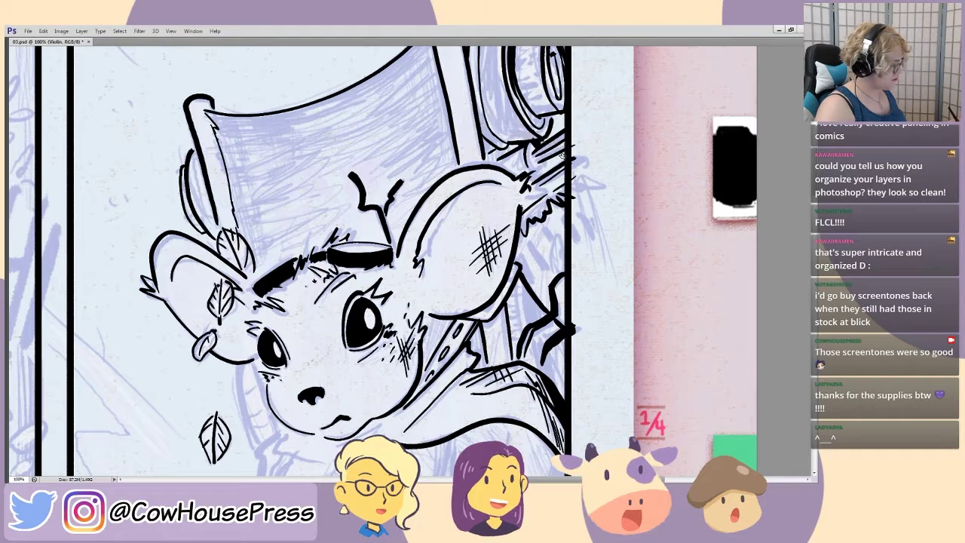
{"action": "left_click_drag", "start_coordinate": [558, 154], "coordinate": [475, 131]}
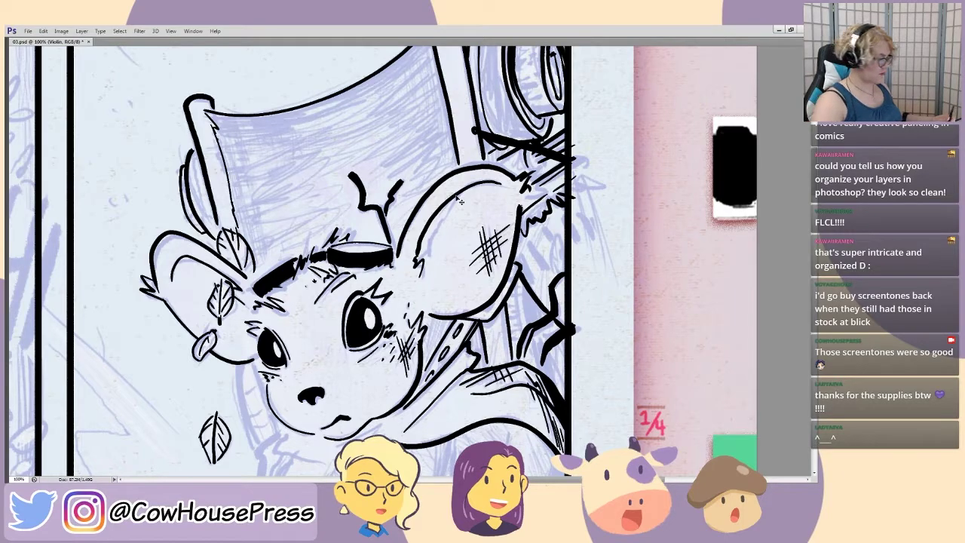
- Show the hidden panels and step back one brush stroke in the history to remove the slanted line under the bundle
{"action": "key", "text": "Tab"}
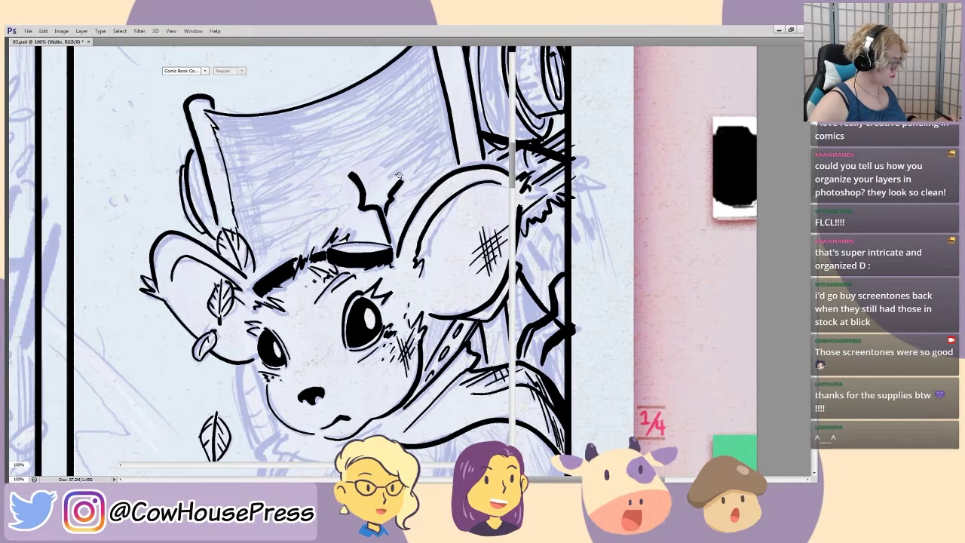
{"action": "key", "text": "Tab"}
{"action": "key", "text": "b"}
{"action": "left_click_drag", "start_coordinate": [689, 311], "coordinate": [464, 315]}
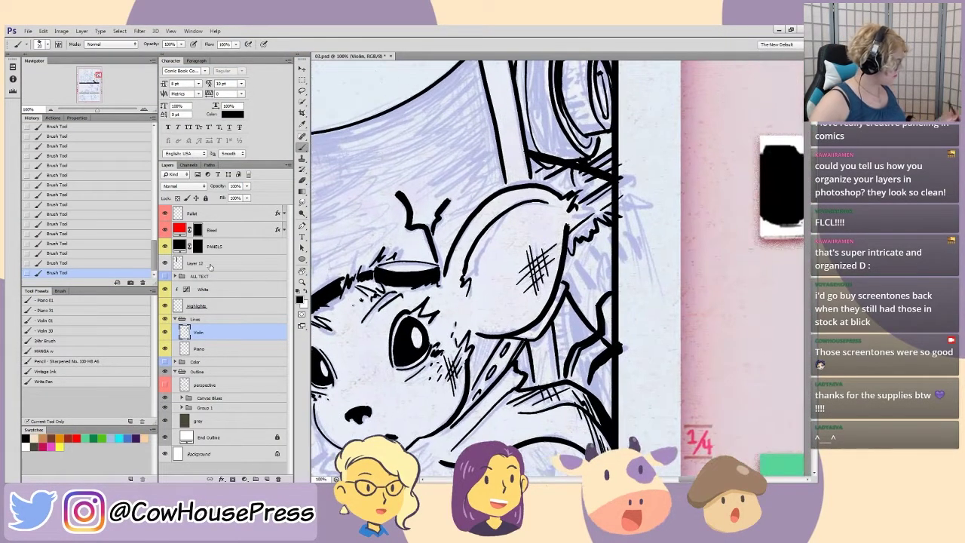
{"action": "left_click", "coordinate": [64, 263]}
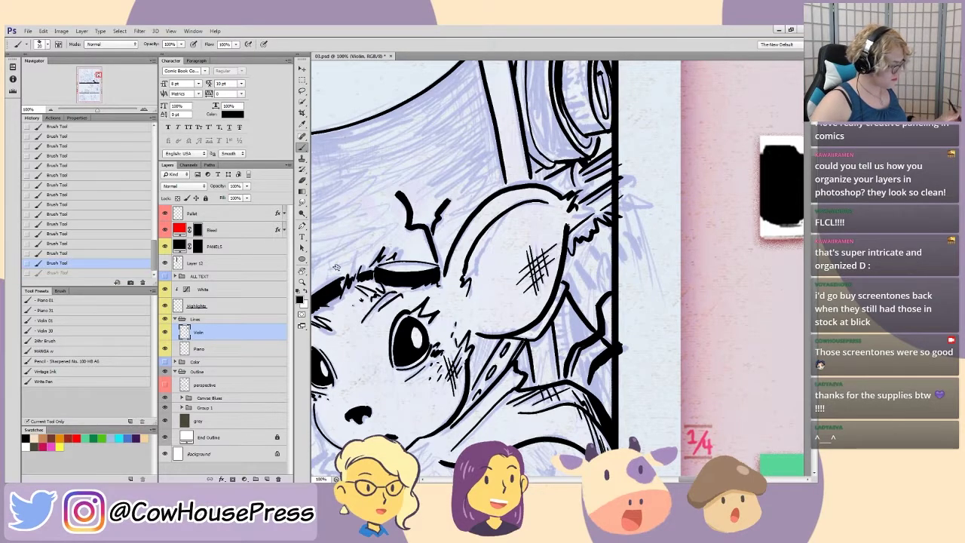
- Ink a long, gently curved stroke just outside the panel border, beside the large ear
{"action": "left_click_drag", "start_coordinate": [499, 257], "coordinate": [470, 238]}
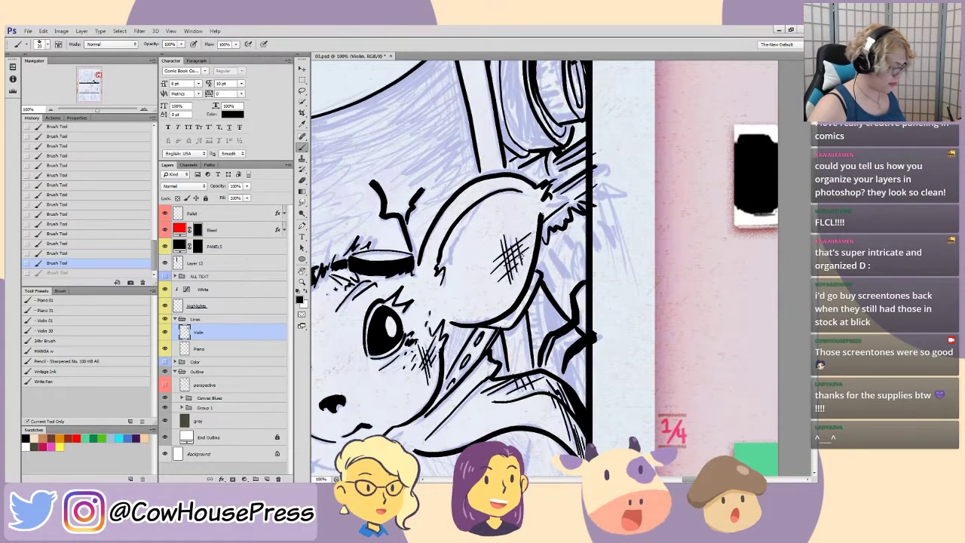
{"action": "left_click_drag", "start_coordinate": [500, 288], "coordinate": [460, 267]}
{"action": "left_click_drag", "start_coordinate": [603, 273], "coordinate": [560, 158]}
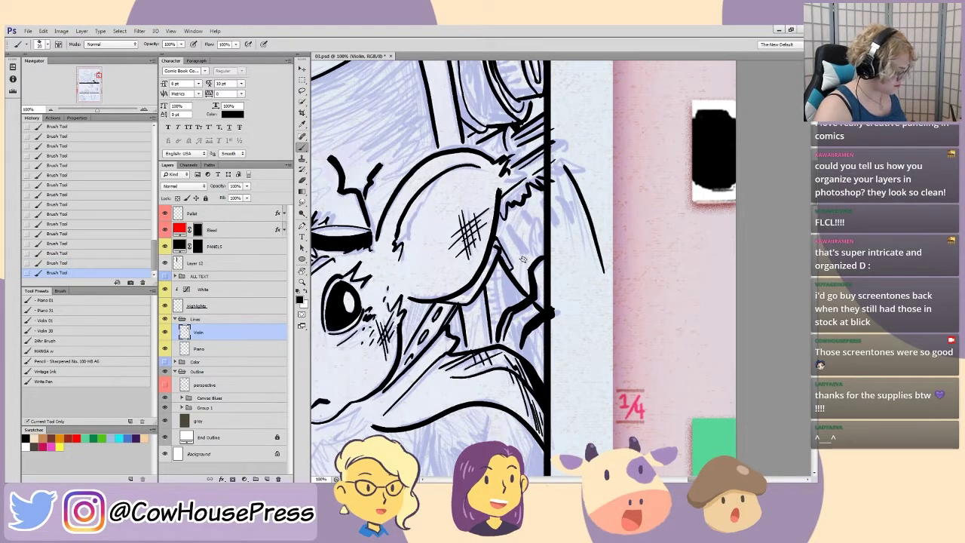
- Ink a small slanted box-shaped fragment between the large ear and the panel border, redoing its misplaced strokes
{"action": "mouse_move", "coordinate": [506, 230]}
{"action": "left_mouse_down"}
{"action": "mouse_move", "coordinate": [528, 256]}
{"action": "mouse_move", "coordinate": [510, 225]}
{"action": "left_mouse_up"}
{"action": "key", "text": "ctrl+z"}
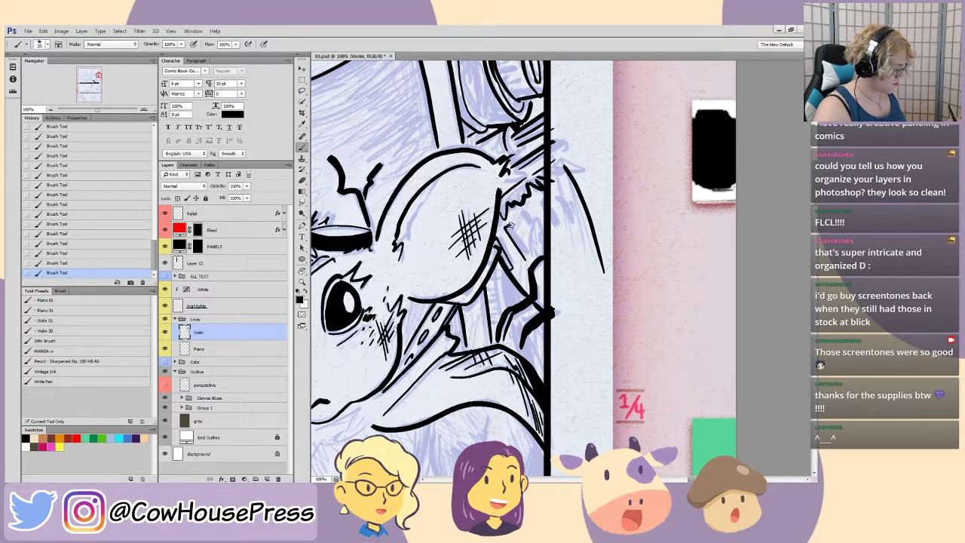
{"action": "key", "text": "ctrl+z"}
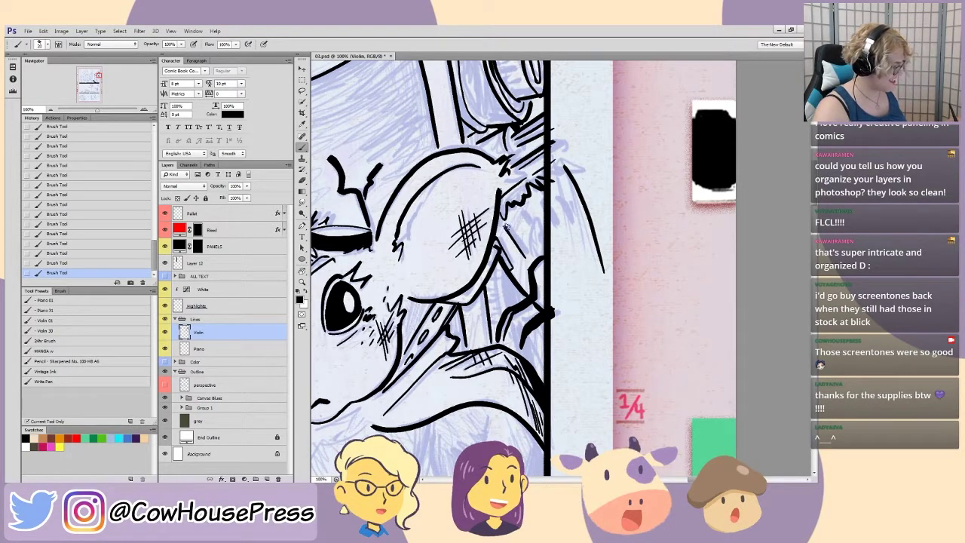
{"action": "left_click_drag", "start_coordinate": [515, 227], "coordinate": [532, 252]}
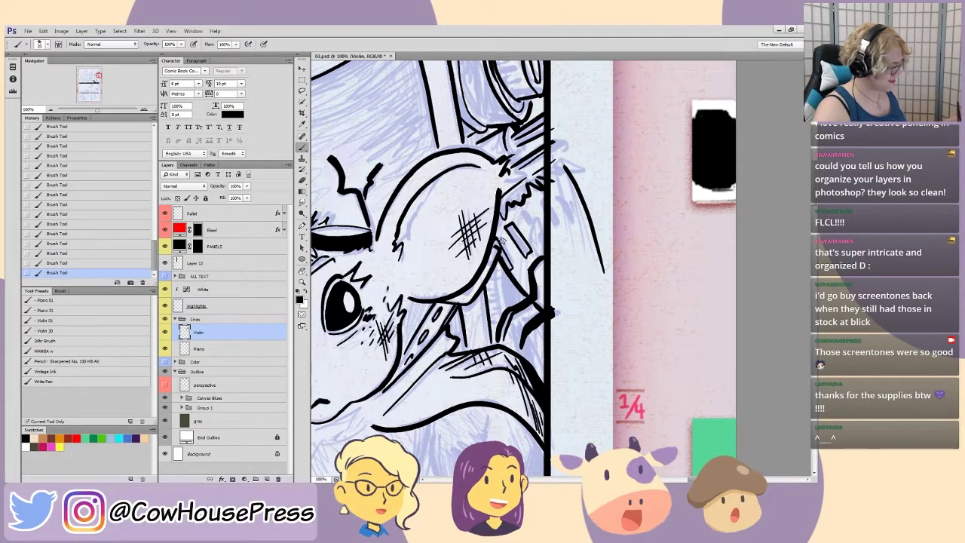
{"action": "key", "text": "ctrl+z"}
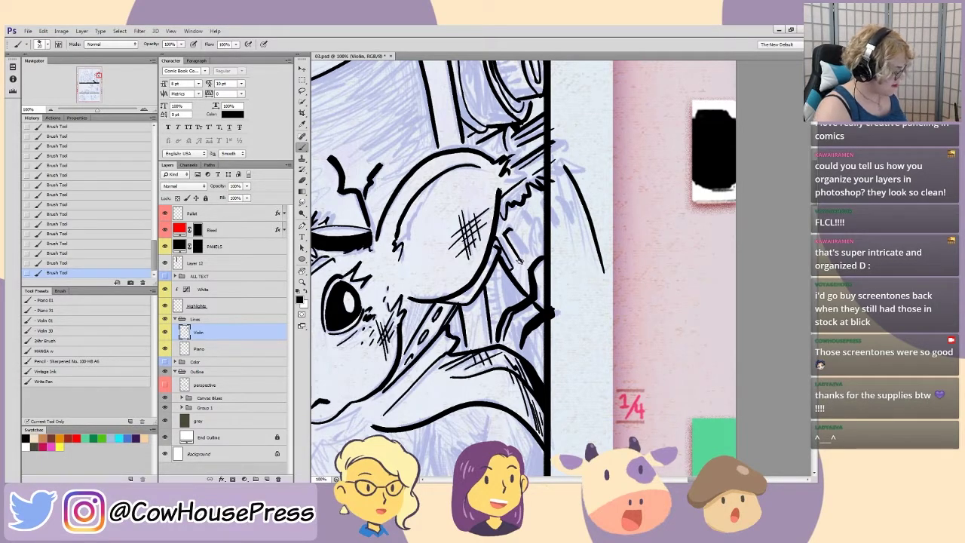
{"action": "left_click_drag", "start_coordinate": [527, 253], "coordinate": [504, 232]}
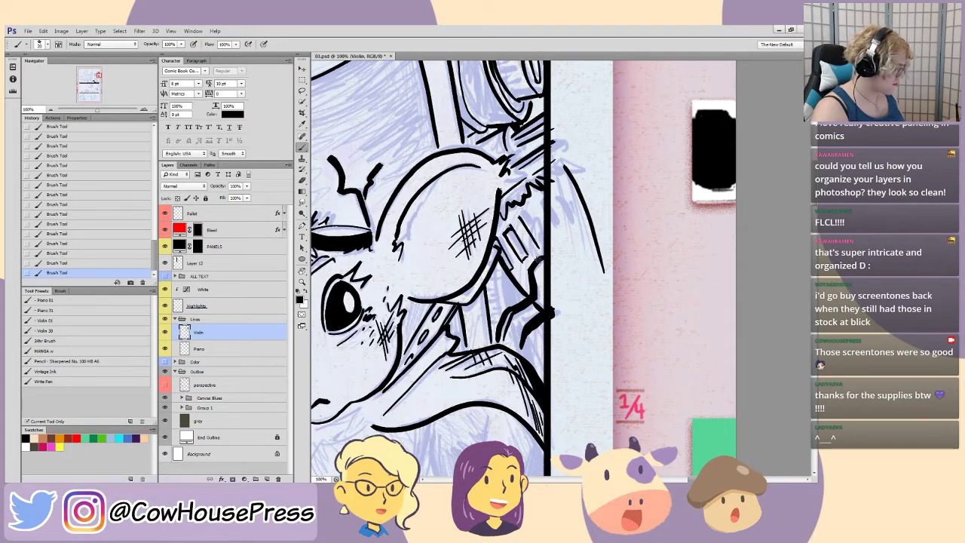
- Ink a narrow rounded leaf shape beside the slanted fragment, close to the panel border
{"action": "left_click_drag", "start_coordinate": [537, 257], "coordinate": [533, 222]}
{"action": "left_click_drag", "start_coordinate": [542, 256], "coordinate": [537, 216]}
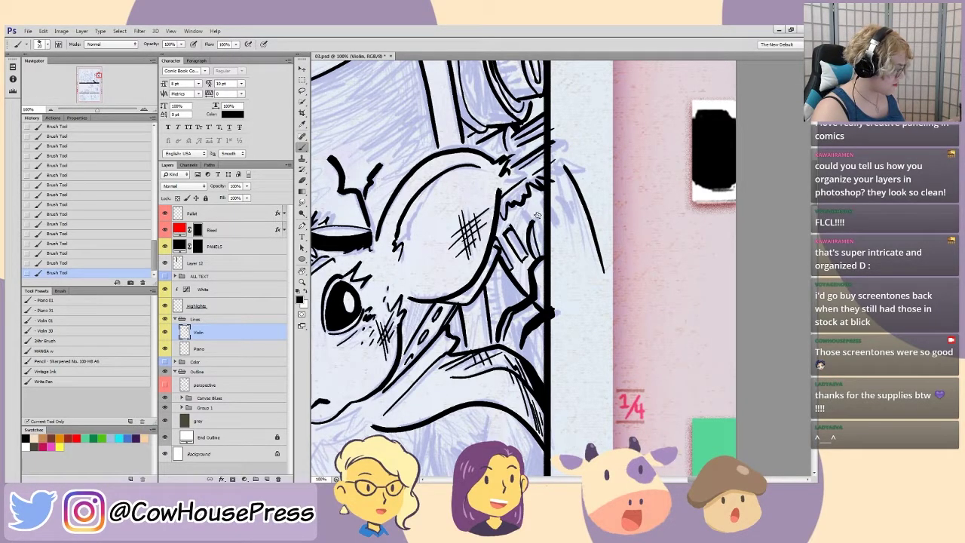
{"action": "left_click_drag", "start_coordinate": [539, 256], "coordinate": [534, 217]}
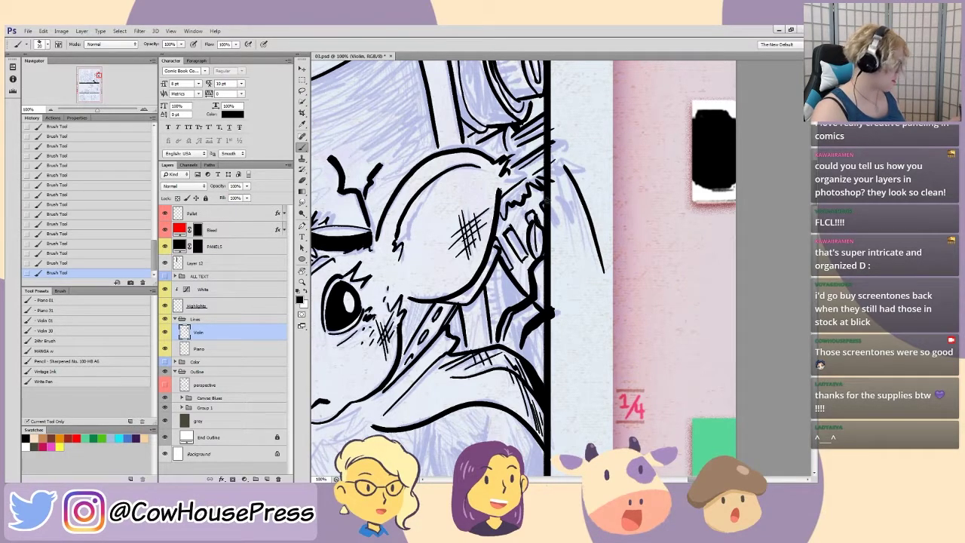
- Ink short hatching and solid black shading beneath the large ear, along the edge of the pole
{"action": "left_click_drag", "start_coordinate": [468, 387], "coordinate": [507, 379]}
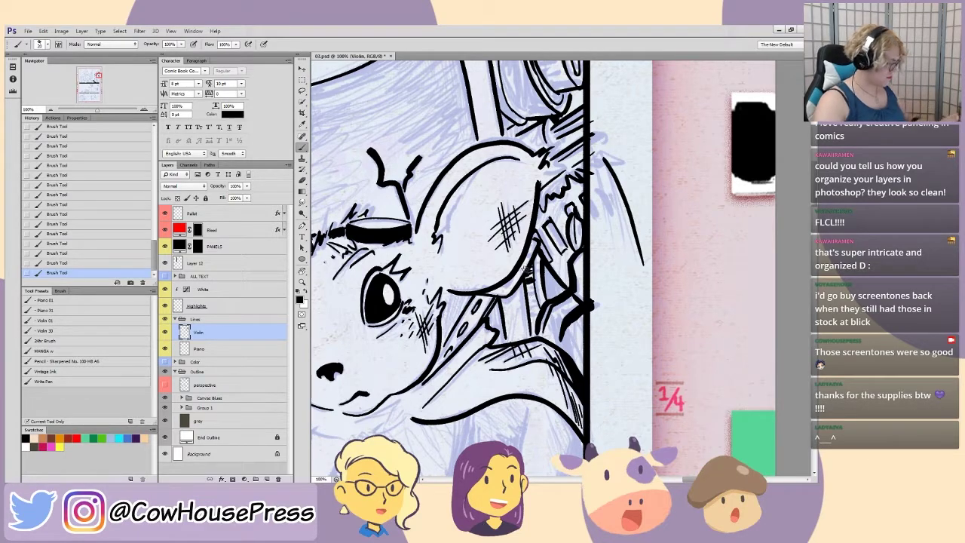
{"action": "left_click_drag", "start_coordinate": [528, 293], "coordinate": [537, 301]}
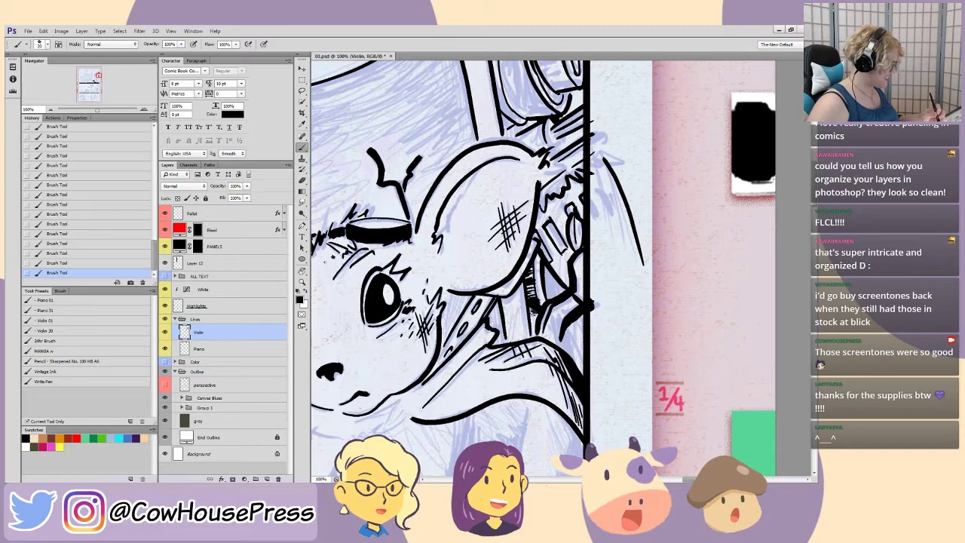
{"action": "left_click_drag", "start_coordinate": [538, 307], "coordinate": [527, 334]}
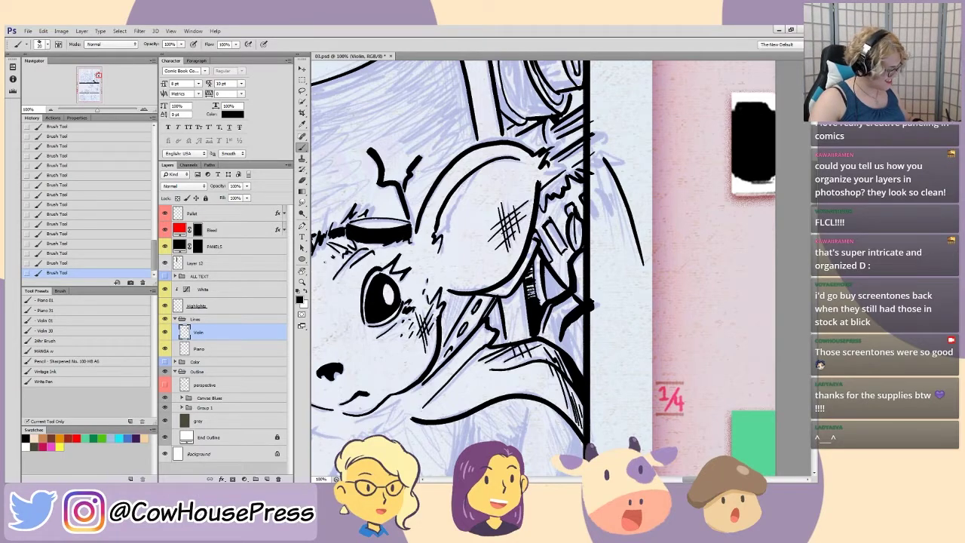
{"action": "left_click_drag", "start_coordinate": [546, 321], "coordinate": [558, 343]}
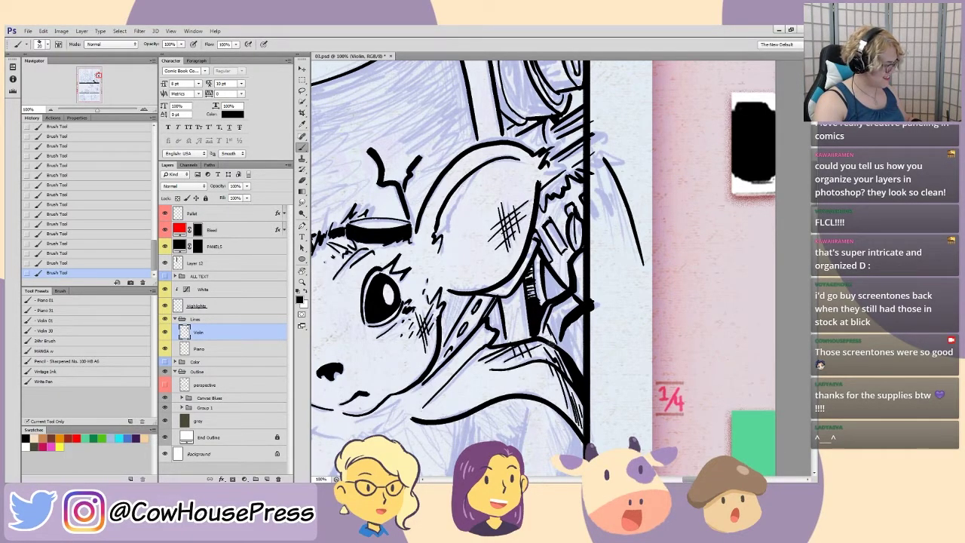
{"action": "left_click_drag", "start_coordinate": [549, 324], "coordinate": [543, 340]}
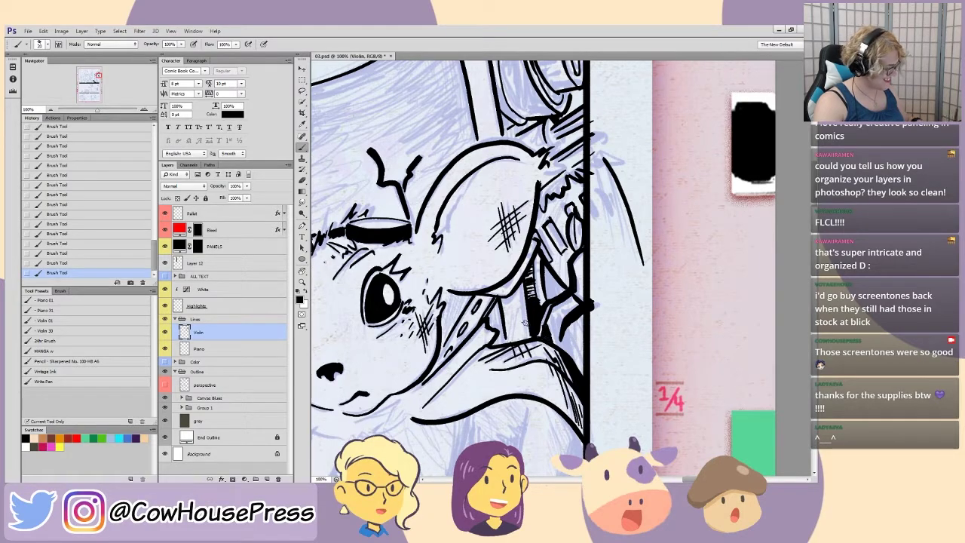
{"action": "left_click_drag", "start_coordinate": [554, 312], "coordinate": [556, 344]}
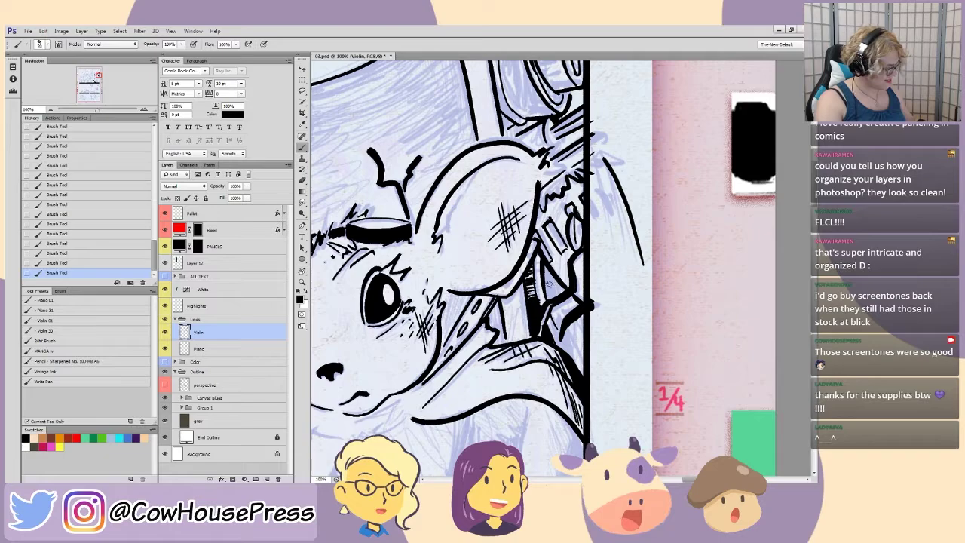
- Fill the gaps between the branches and the cape's shoulder with black up to the panel border
{"action": "mouse_move", "coordinate": [545, 275]}
{"action": "left_mouse_down"}
{"action": "mouse_move", "coordinate": [551, 299]}
{"action": "mouse_move", "coordinate": [540, 297]}
{"action": "mouse_move", "coordinate": [556, 320]}
{"action": "left_mouse_up"}
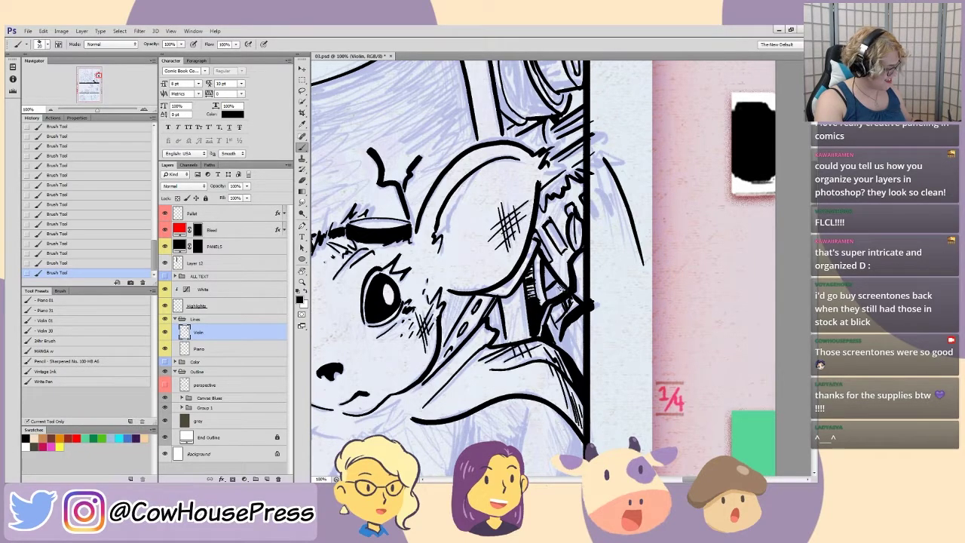
{"action": "left_click_drag", "start_coordinate": [548, 284], "coordinate": [546, 288]}
{"action": "mouse_move", "coordinate": [571, 327]}
{"action": "left_mouse_down"}
{"action": "mouse_move", "coordinate": [577, 342]}
{"action": "mouse_move", "coordinate": [563, 348]}
{"action": "mouse_move", "coordinate": [574, 354]}
{"action": "left_mouse_up"}
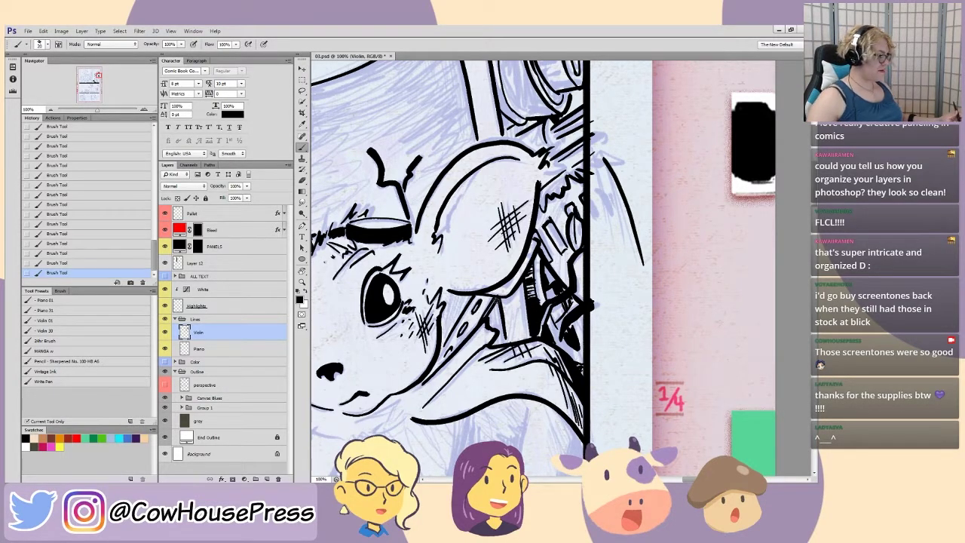
{"action": "key", "text": "ctrl+minus"}
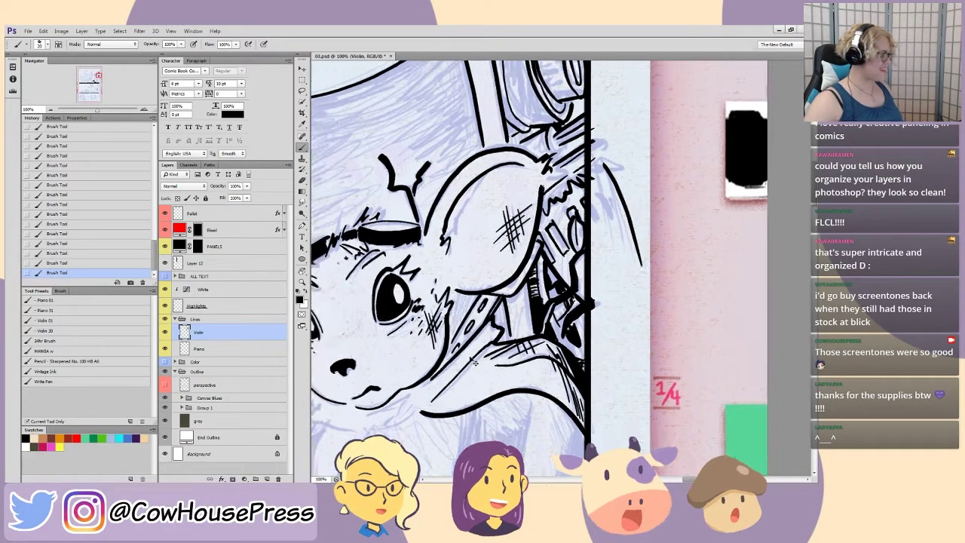
{"action": "key", "text": "ctrl+plus"}
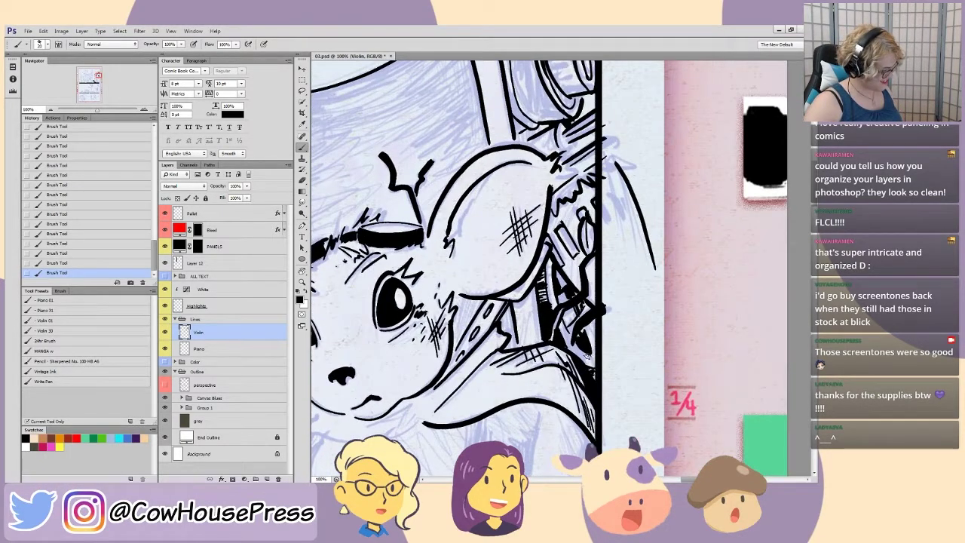
{"action": "left_click_drag", "start_coordinate": [594, 361], "coordinate": [583, 352]}
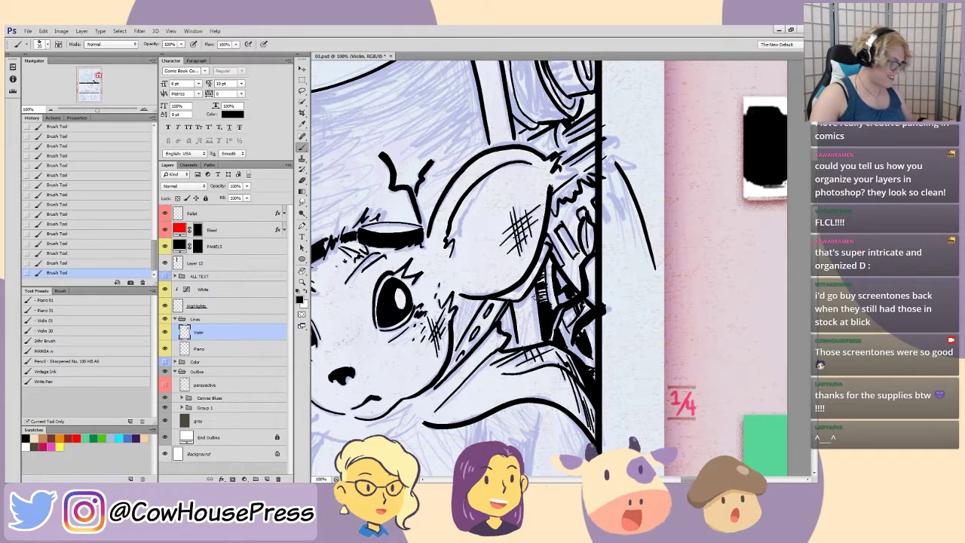
- Lasso and delete a small bit of stray ink in the shaded area beneath the large ear, and deselect
{"action": "key", "text": "l"}
{"action": "key", "text": "ctrl+plus"}
{"action": "key", "text": "ctrl+plus"}
{"action": "left_click_drag", "start_coordinate": [527, 382], "coordinate": [549, 191]}
{"action": "mouse_move", "coordinate": [559, 295]}
{"action": "left_mouse_down"}
{"action": "mouse_move", "coordinate": [574, 242]}
{"action": "mouse_move", "coordinate": [554, 297]}
{"action": "left_mouse_up"}
{"action": "key", "text": "Delete"}
{"action": "key", "text": "ctrl+d"}
{"action": "key", "text": "ctrl+minus"}
{"action": "key", "text": "ctrl+minus"}
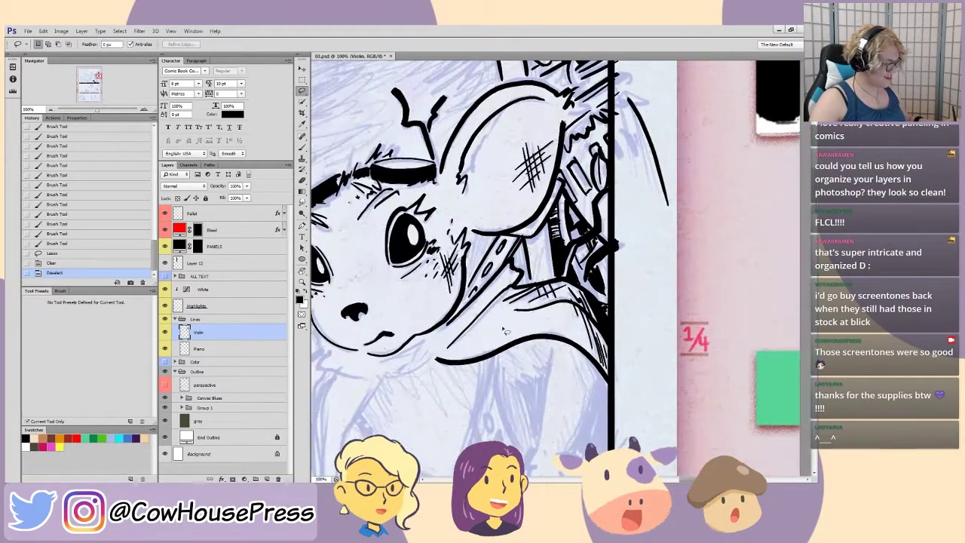
- Select the strip outside the panel border with a rectangular marquee, delete the overshooting ink there, and deselect
{"action": "key", "text": "v"}
{"action": "left_click_drag", "start_coordinate": [461, 224], "coordinate": [516, 349]}
{"action": "mouse_move", "coordinate": [532, 392]}
{"action": "left_mouse_down"}
{"action": "mouse_move", "coordinate": [513, 147]}
{"action": "mouse_move", "coordinate": [694, 283]}
{"action": "left_mouse_up"}
{"action": "left_click_drag", "start_coordinate": [499, 412], "coordinate": [459, 403]}
{"action": "key", "text": "ctrl+minus"}
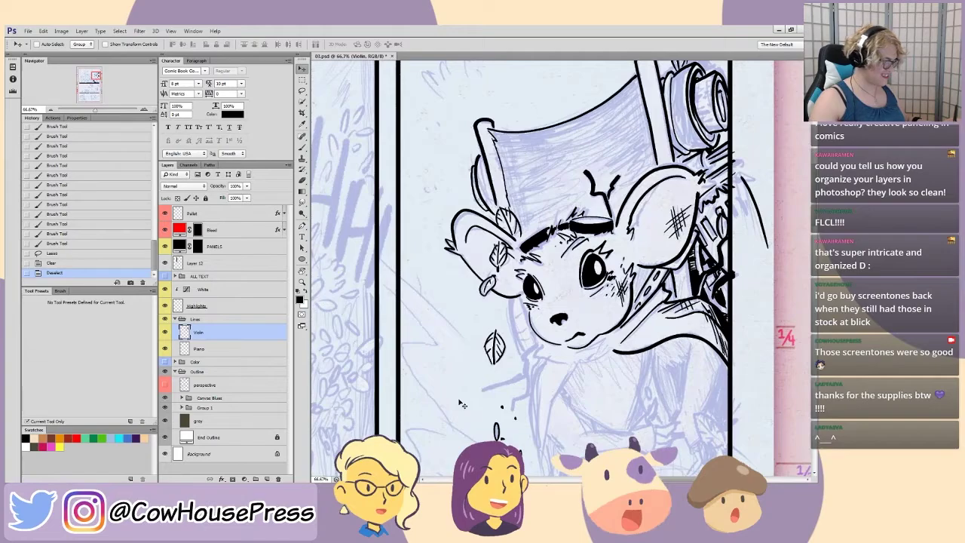
{"action": "scroll", "coordinate": [462, 405], "scroll_direction": "right", "scroll_amount": 3}
{"action": "key", "text": "m"}
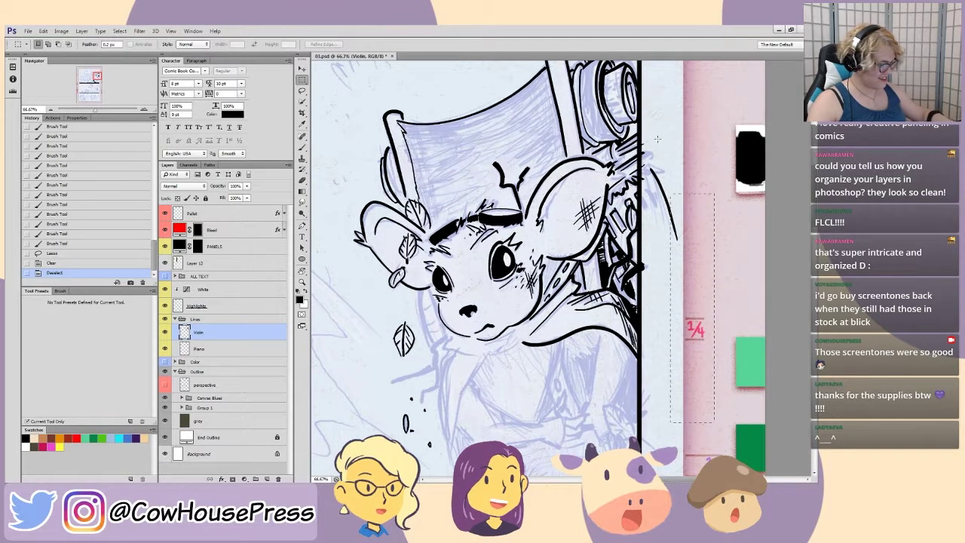
{"action": "left_click_drag", "start_coordinate": [637, 98], "coordinate": [641, 96]}
{"action": "key", "text": "Delete"}
{"action": "key", "text": "ctrl+d"}
{"action": "scroll", "coordinate": [483, 335], "scroll_direction": "left", "scroll_amount": 4}
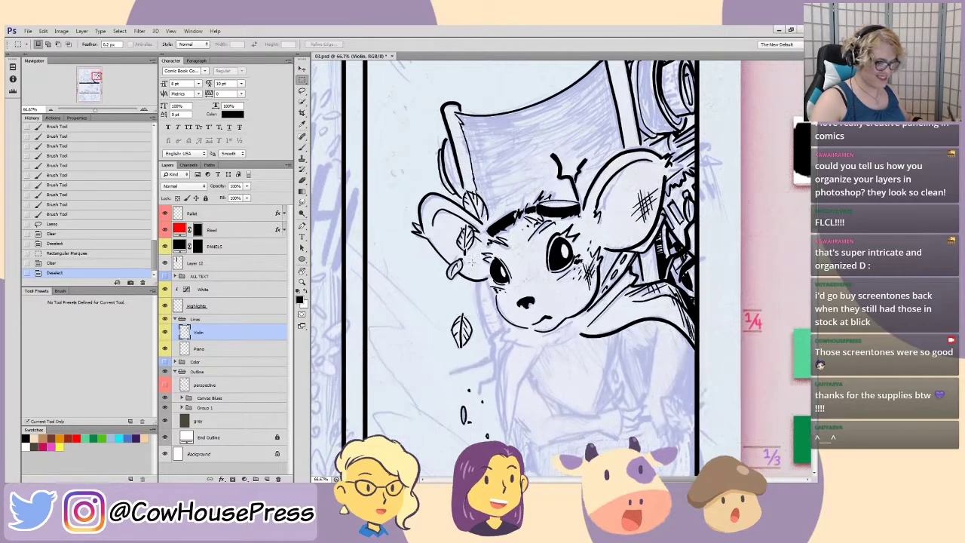
- Ink the two long converging edges of the garment below the chin and the jagged collar edge above them
{"action": "key", "text": "b"}
{"action": "scroll", "coordinate": [480, 341], "scroll_direction": "down", "scroll_amount": 4}
{"action": "scroll", "coordinate": [501, 350], "scroll_direction": "up", "scroll_amount": 2}
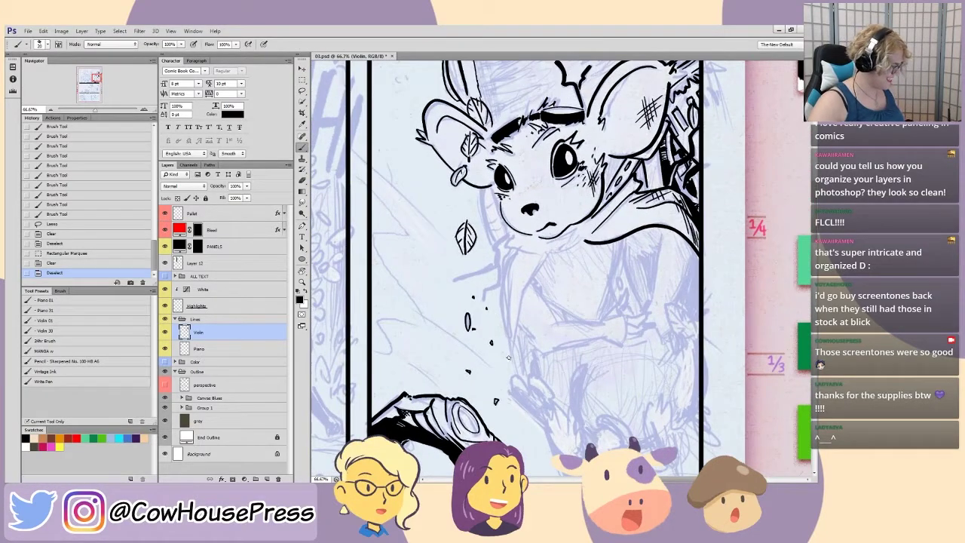
{"action": "mouse_move", "coordinate": [510, 359]}
{"action": "left_mouse_down"}
{"action": "mouse_move", "coordinate": [510, 326]}
{"action": "mouse_move", "coordinate": [542, 261]}
{"action": "left_mouse_up"}
{"action": "mouse_move", "coordinate": [510, 344]}
{"action": "left_mouse_down"}
{"action": "mouse_move", "coordinate": [496, 291]}
{"action": "mouse_move", "coordinate": [519, 252]}
{"action": "left_mouse_up"}
{"action": "key", "text": "ctrl+plus"}
{"action": "key", "text": "ctrl+plus"}
{"action": "left_click_drag", "start_coordinate": [351, 227], "coordinate": [363, 310]}
{"action": "mouse_move", "coordinate": [520, 329]}
{"action": "left_mouse_down"}
{"action": "mouse_move", "coordinate": [414, 306]}
{"action": "mouse_move", "coordinate": [419, 282]}
{"action": "mouse_move", "coordinate": [437, 276]}
{"action": "mouse_move", "coordinate": [413, 249]}
{"action": "left_mouse_up"}
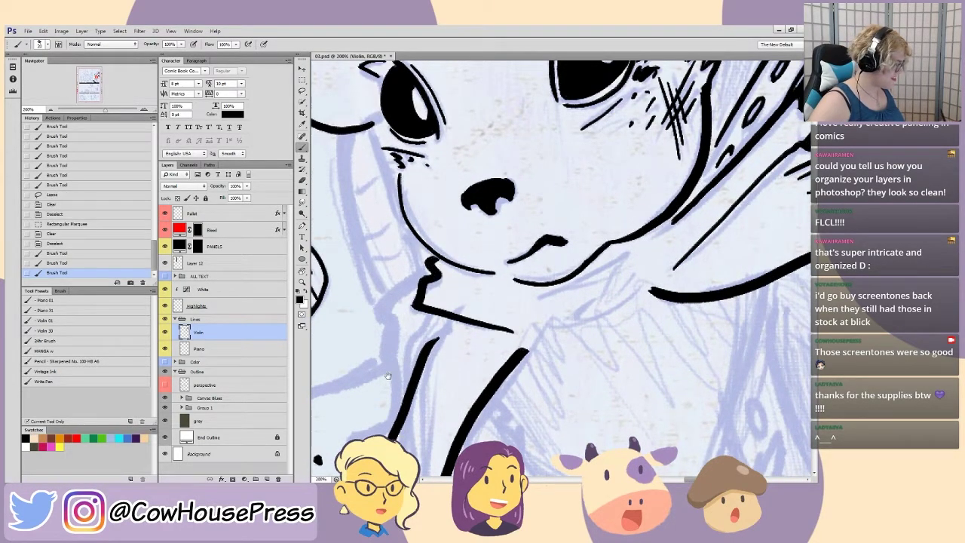
{"action": "left_click_drag", "start_coordinate": [391, 376], "coordinate": [446, 322]}
{"action": "left_click_drag", "start_coordinate": [431, 375], "coordinate": [364, 317]}
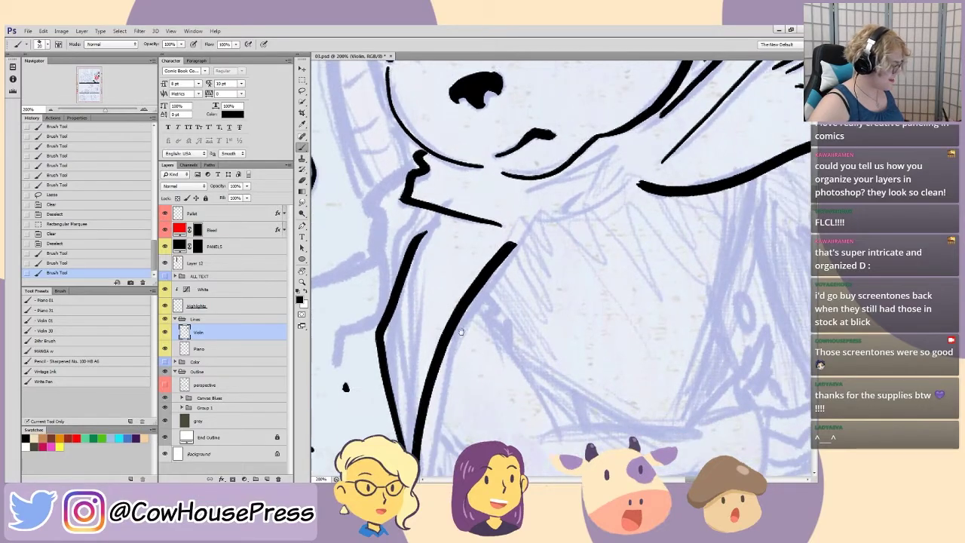
- Ink the neckband under the chin with two curved lines and a short line closing each end
{"action": "left_click_drag", "start_coordinate": [469, 284], "coordinate": [437, 383]}
{"action": "mouse_move", "coordinate": [501, 315]}
{"action": "left_mouse_down"}
{"action": "mouse_move", "coordinate": [578, 294]}
{"action": "mouse_move", "coordinate": [599, 276]}
{"action": "left_mouse_up"}
{"action": "left_click_drag", "start_coordinate": [585, 241], "coordinate": [501, 276]}
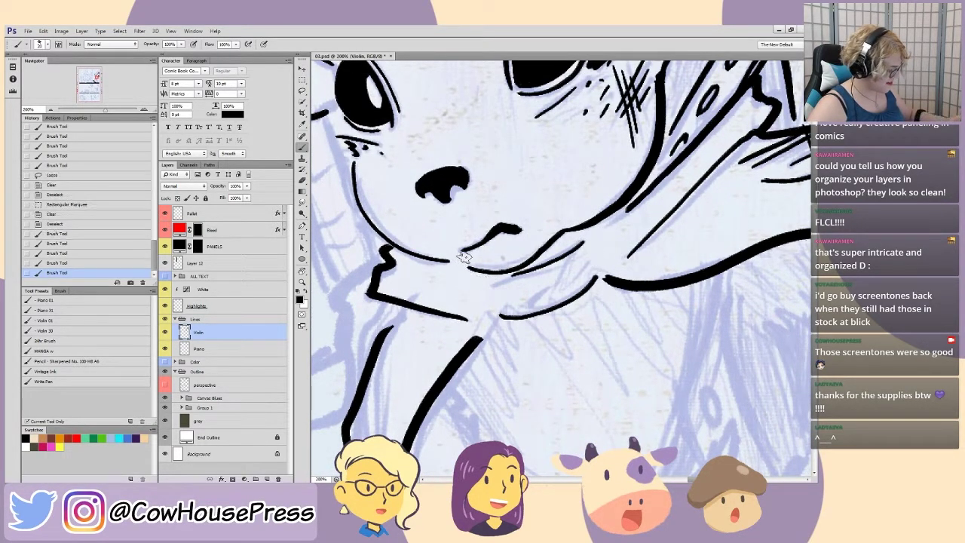
{"action": "left_click_drag", "start_coordinate": [593, 266], "coordinate": [582, 233]}
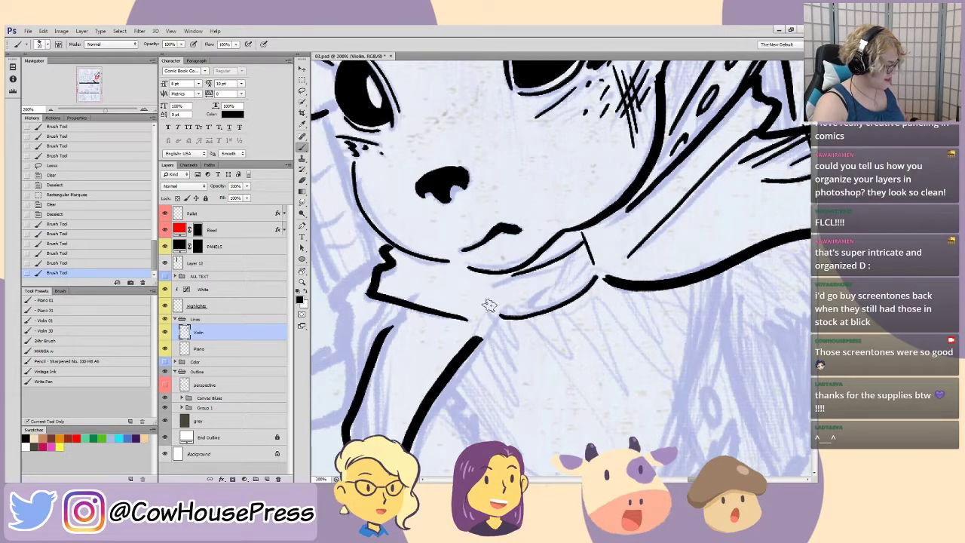
{"action": "left_click_drag", "start_coordinate": [483, 277], "coordinate": [497, 309]}
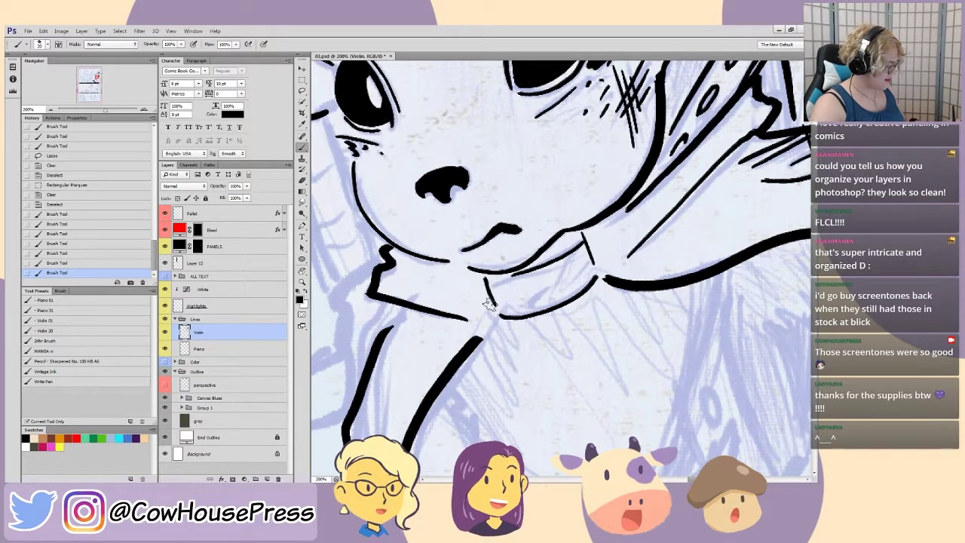
- Lasso and delete the overshooting line end where the neckband meets the jaw, keeping the jawline out of the selection, and deselect
{"action": "key", "text": "ctrl+minus"}
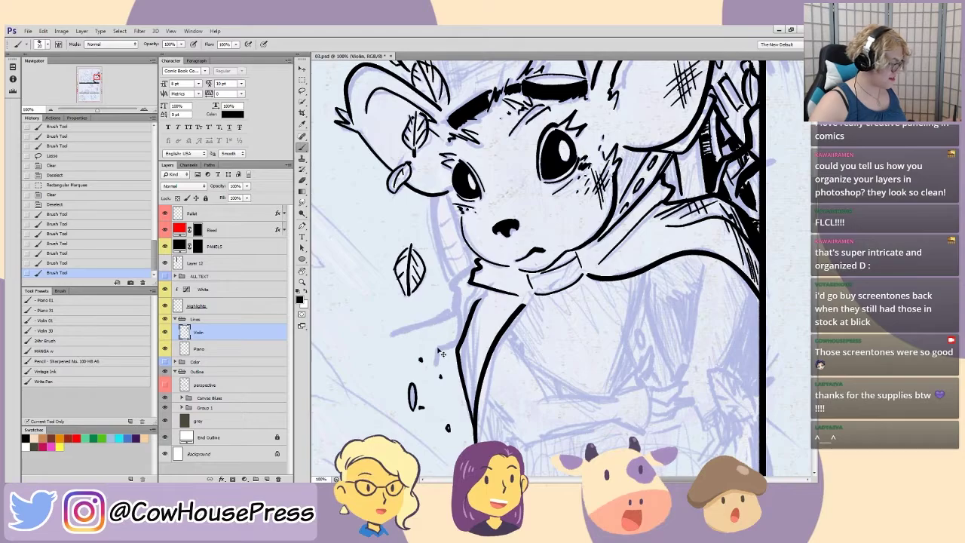
{"action": "key", "text": "ctrl+minus"}
{"action": "key", "text": "ctrl+plus"}
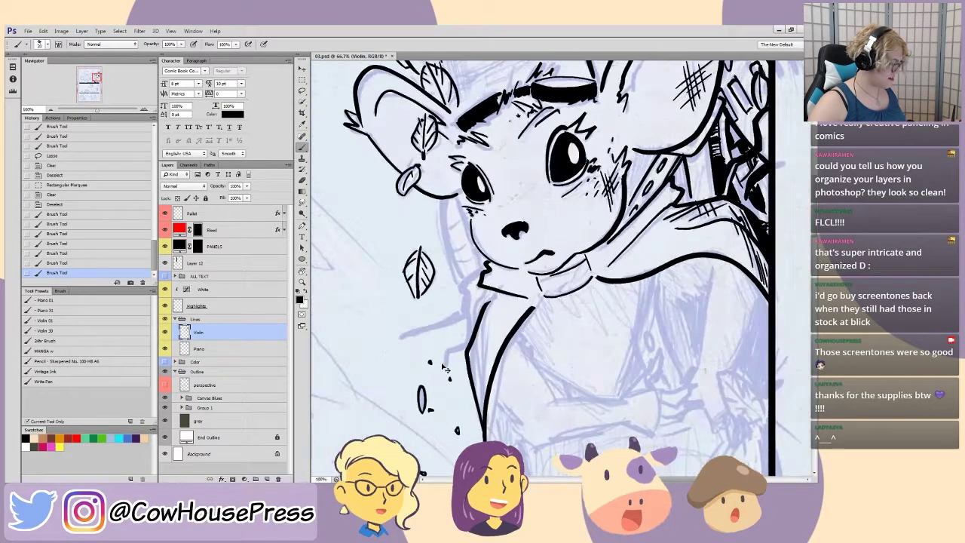
{"action": "key", "text": "ctrl+plus"}
{"action": "key", "text": "l"}
{"action": "mouse_move", "coordinate": [606, 249]}
{"action": "left_mouse_down"}
{"action": "mouse_move", "coordinate": [626, 241]}
{"action": "mouse_move", "coordinate": [607, 255]}
{"action": "left_mouse_up"}
{"action": "key", "text": "ctrl+plus"}
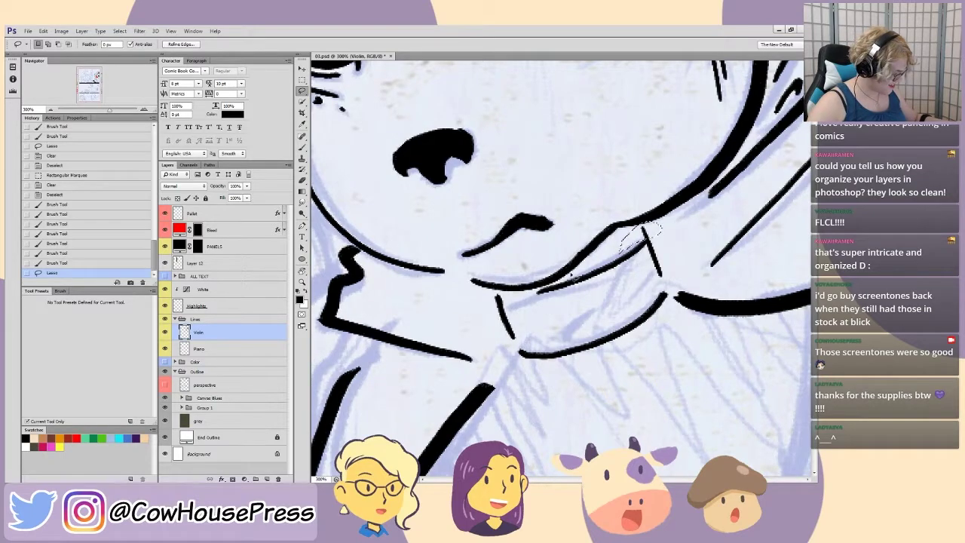
{"action": "mouse_move", "coordinate": [631, 223]}
{"action": "left_mouse_down", "text": "alt"}
{"action": "mouse_move", "coordinate": [671, 224]}
{"action": "mouse_move", "coordinate": [633, 235]}
{"action": "mouse_move", "coordinate": [650, 227]}
{"action": "left_mouse_up", "text": "alt"}
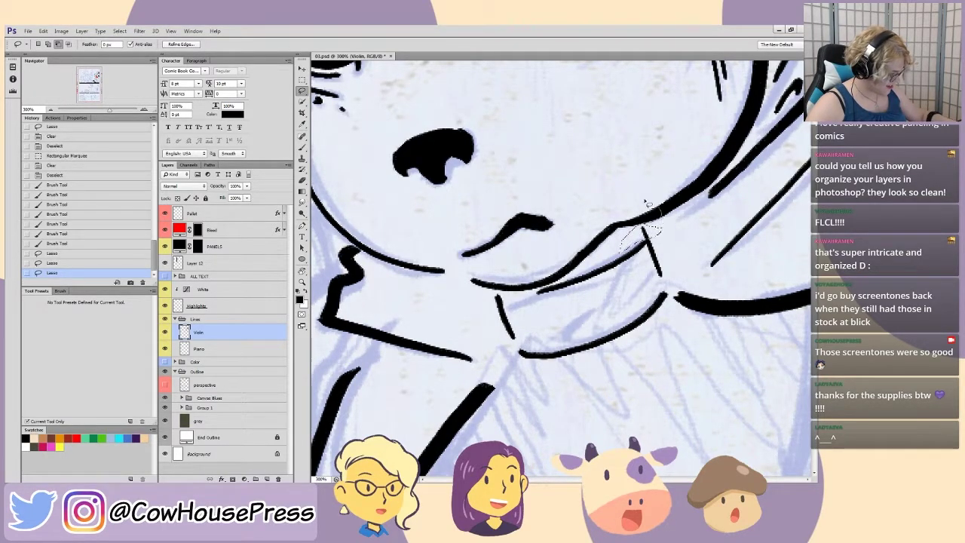
{"action": "key", "text": "Delete"}
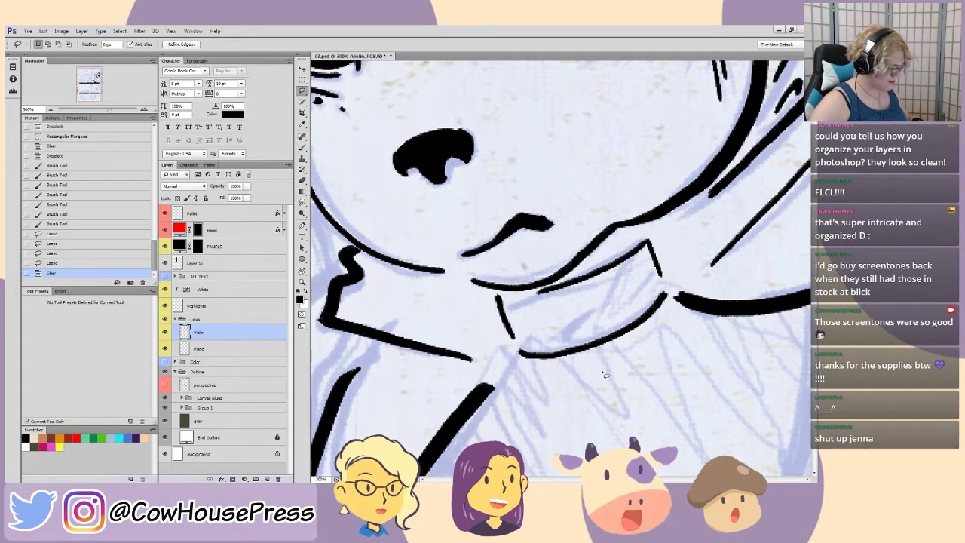
{"action": "key", "text": "ctrl+d"}
{"action": "key", "text": "ctrl+minus"}
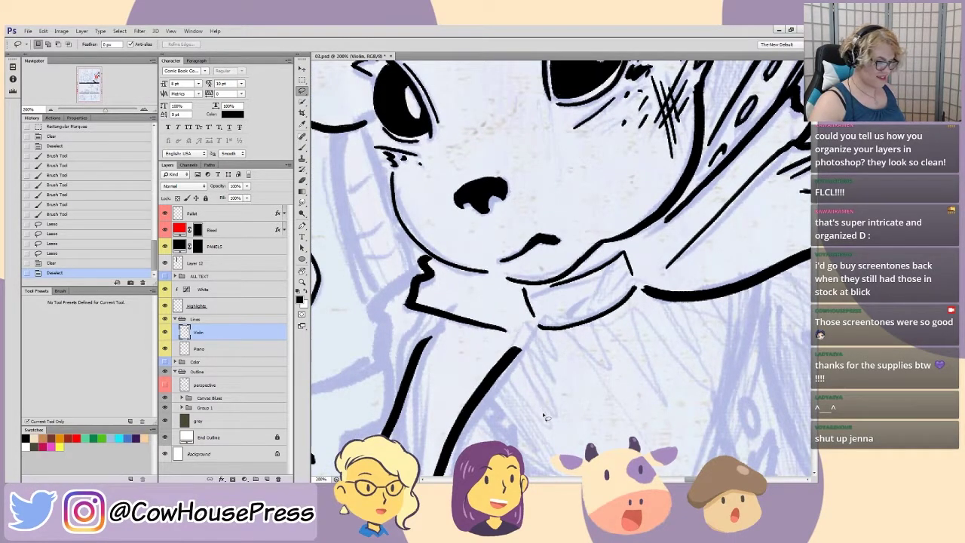
- Ink the jagged crease at the top of the fawn's inner arm and the line running down from it to the elbow
{"action": "key", "text": "b"}
{"action": "left_click_drag", "start_coordinate": [637, 387], "coordinate": [611, 337]}
{"action": "left_click_drag", "start_coordinate": [586, 350], "coordinate": [568, 277]}
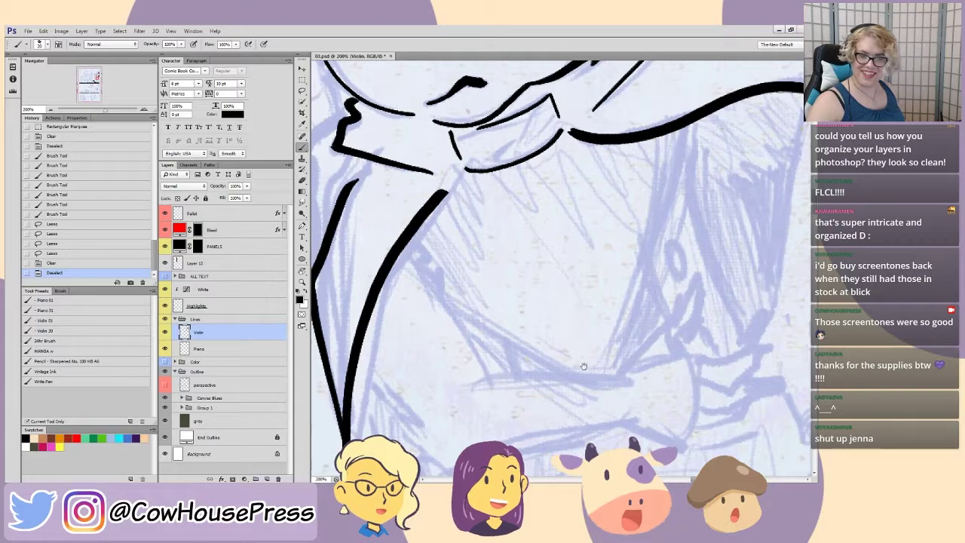
{"action": "mouse_move", "coordinate": [453, 359]}
{"action": "left_mouse_down"}
{"action": "mouse_move", "coordinate": [534, 313]}
{"action": "mouse_move", "coordinate": [452, 270]}
{"action": "mouse_move", "coordinate": [491, 377]}
{"action": "mouse_move", "coordinate": [397, 365]}
{"action": "mouse_move", "coordinate": [372, 276]}
{"action": "mouse_move", "coordinate": [392, 355]}
{"action": "mouse_move", "coordinate": [478, 312]}
{"action": "mouse_move", "coordinate": [594, 218]}
{"action": "mouse_move", "coordinate": [430, 328]}
{"action": "mouse_move", "coordinate": [453, 315]}
{"action": "mouse_move", "coordinate": [472, 373]}
{"action": "mouse_move", "coordinate": [527, 355]}
{"action": "mouse_move", "coordinate": [522, 285]}
{"action": "mouse_move", "coordinate": [500, 255]}
{"action": "left_mouse_up"}
{"action": "left_click_drag", "start_coordinate": [509, 359], "coordinate": [440, 376]}
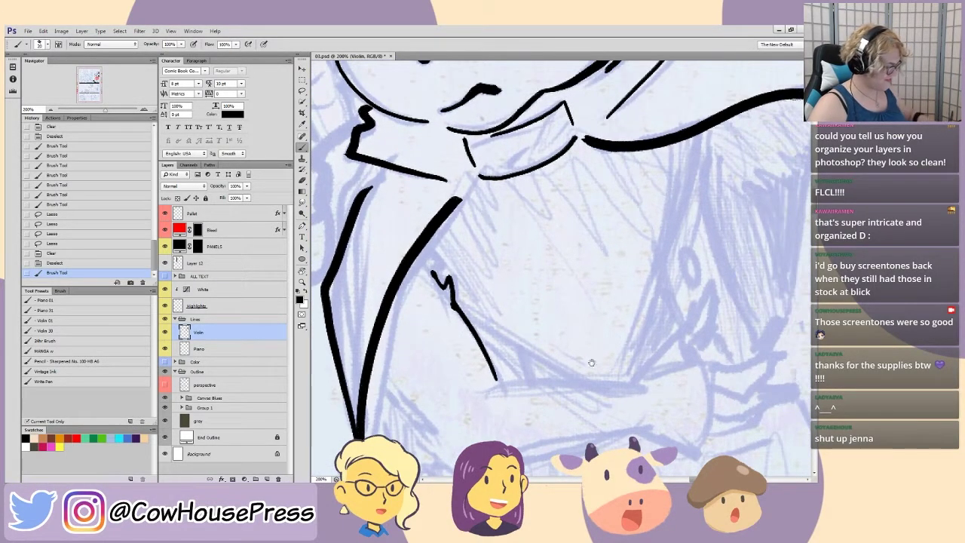
{"action": "left_click_drag", "start_coordinate": [580, 352], "coordinate": [529, 220]}
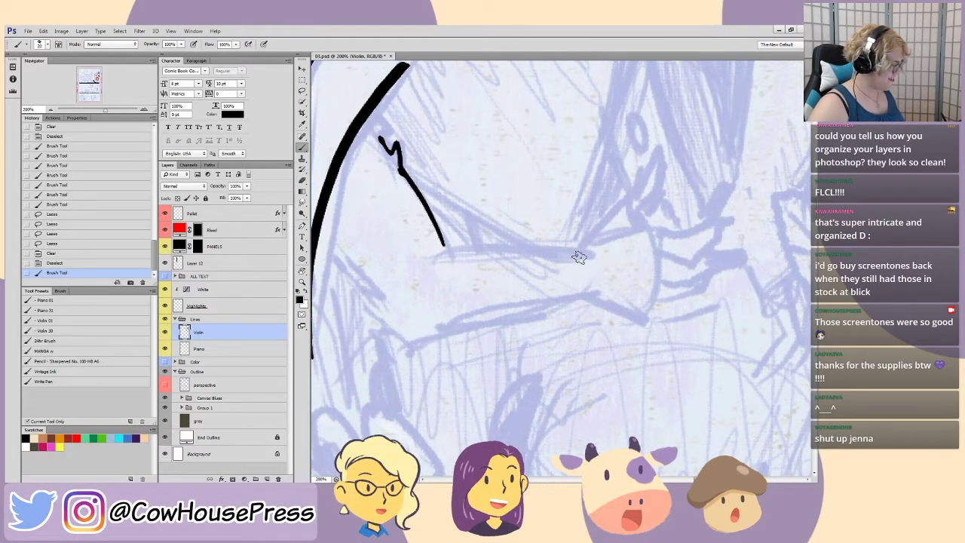
- Ink the upper edge of the forearm as a nearly straight line from the inner elbow to the wrist
{"action": "mouse_move", "coordinate": [581, 254]}
{"action": "left_mouse_down"}
{"action": "mouse_move", "coordinate": [543, 242]}
{"action": "mouse_move", "coordinate": [442, 255]}
{"action": "left_mouse_up"}
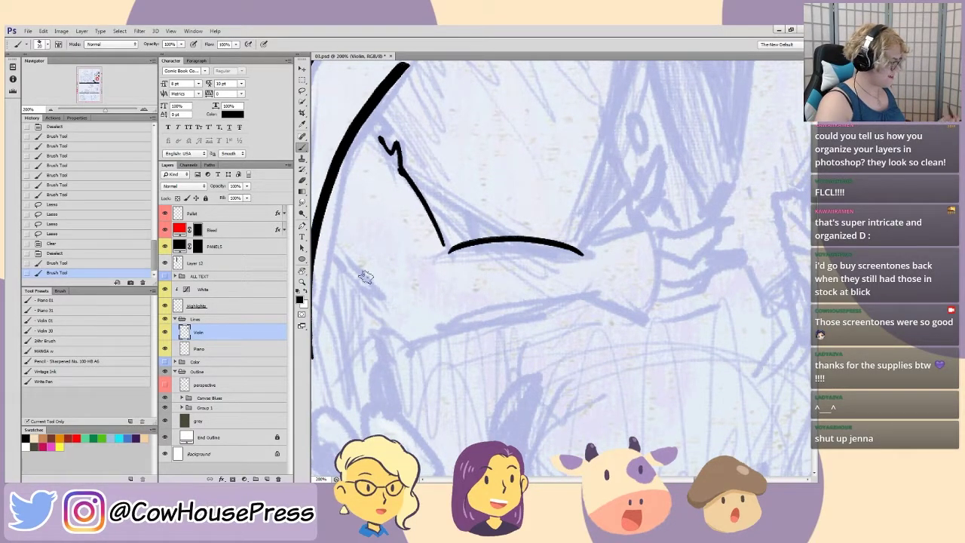
{"action": "key", "text": "ctrl+z"}
{"action": "key", "text": "r"}
{"action": "left_click_drag", "start_coordinate": [408, 238], "coordinate": [478, 367]}
{"action": "left_click_drag", "start_coordinate": [508, 234], "coordinate": [526, 182]}
{"action": "key", "text": "b"}
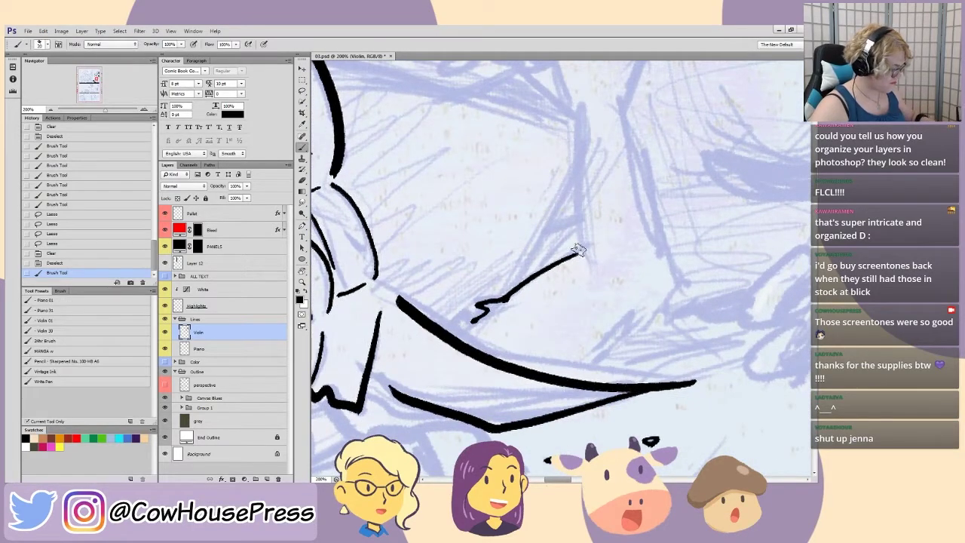
{"action": "mouse_move", "coordinate": [560, 224]}
{"action": "left_mouse_down"}
{"action": "mouse_move", "coordinate": [562, 274]}
{"action": "mouse_move", "coordinate": [582, 311]}
{"action": "mouse_move", "coordinate": [579, 185]}
{"action": "left_mouse_up"}
{"action": "key", "text": "r"}
{"action": "mouse_move", "coordinate": [482, 407]}
{"action": "left_mouse_down"}
{"action": "mouse_move", "coordinate": [423, 248]}
{"action": "mouse_move", "coordinate": [452, 113]}
{"action": "mouse_move", "coordinate": [437, 108]}
{"action": "left_mouse_up"}
{"action": "key", "text": "b"}
{"action": "mouse_move", "coordinate": [392, 267]}
{"action": "left_mouse_down"}
{"action": "mouse_move", "coordinate": [447, 297]}
{"action": "mouse_move", "coordinate": [478, 230]}
{"action": "mouse_move", "coordinate": [422, 264]}
{"action": "mouse_move", "coordinate": [414, 320]}
{"action": "mouse_move", "coordinate": [352, 286]}
{"action": "left_mouse_up"}
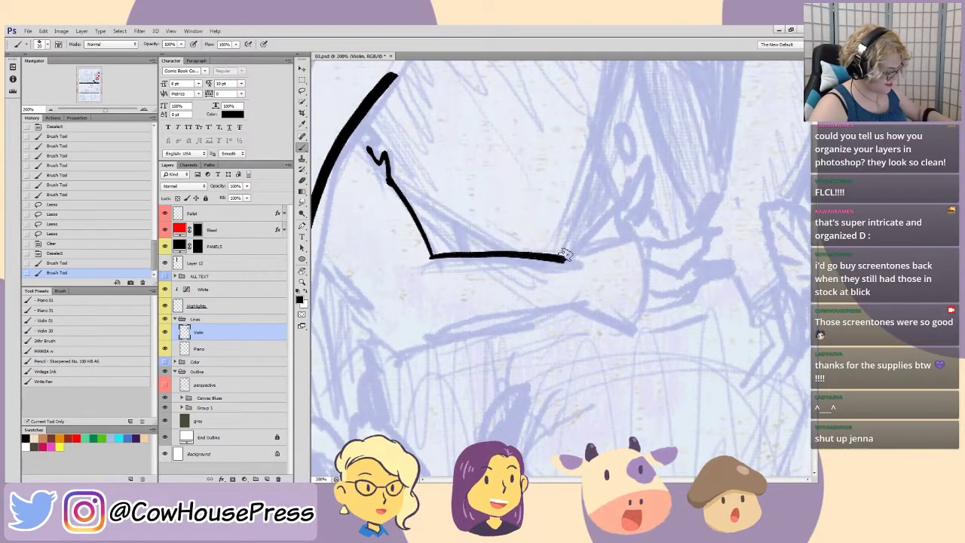
{"action": "mouse_move", "coordinate": [566, 258]}
{"action": "left_mouse_down"}
{"action": "mouse_move", "coordinate": [621, 201]}
{"action": "mouse_move", "coordinate": [646, 156]}
{"action": "left_mouse_up"}
{"action": "mouse_move", "coordinate": [642, 216]}
{"action": "left_mouse_down"}
{"action": "mouse_move", "coordinate": [634, 227]}
{"action": "mouse_move", "coordinate": [649, 155]}
{"action": "left_mouse_up"}
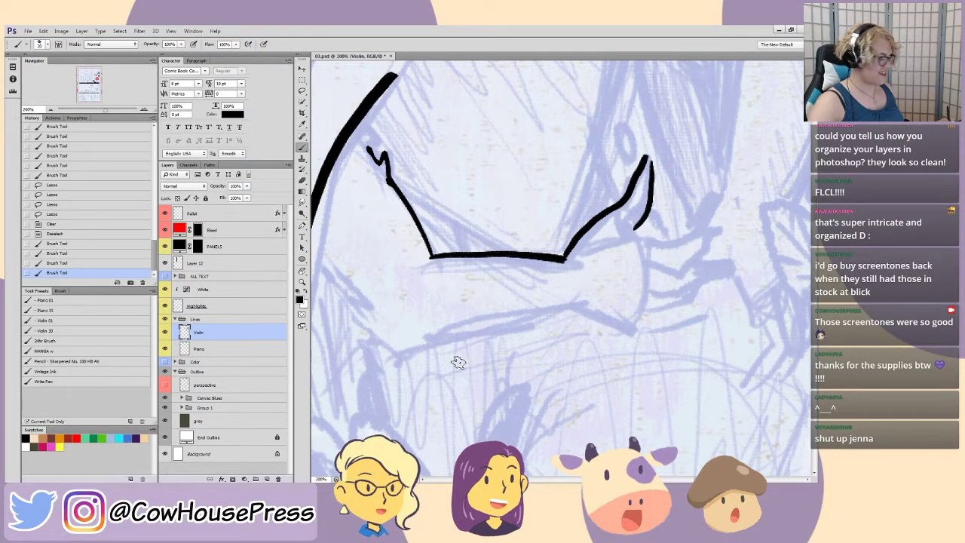
{"action": "left_click", "coordinate": [70, 253]}
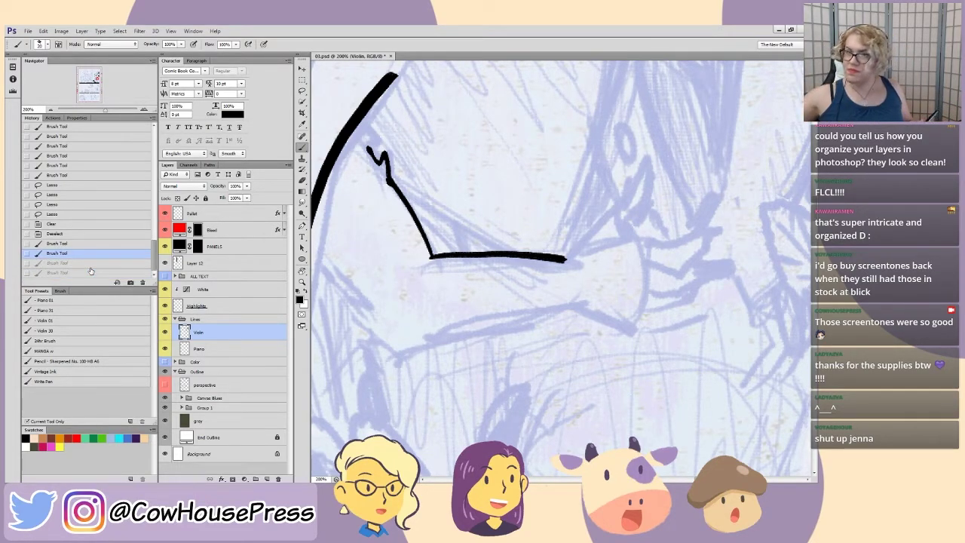
- Ink the outer edge of the upper arm below the garment and the jagged tuft at the elbow
{"action": "mouse_move", "coordinate": [368, 209]}
{"action": "left_mouse_down"}
{"action": "mouse_move", "coordinate": [478, 361]}
{"action": "mouse_move", "coordinate": [467, 204]}
{"action": "left_mouse_up"}
{"action": "left_click_drag", "start_coordinate": [412, 251], "coordinate": [441, 226]}
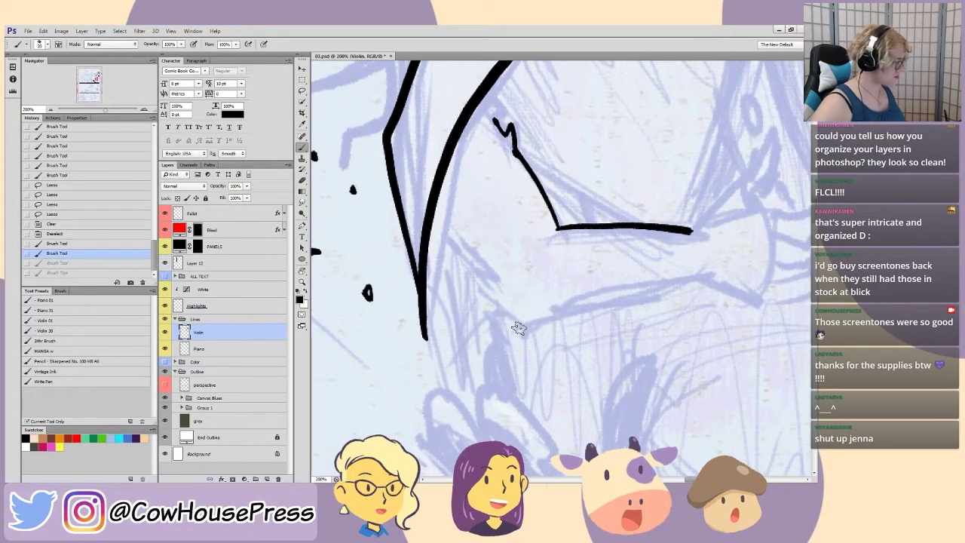
{"action": "left_click_drag", "start_coordinate": [489, 275], "coordinate": [428, 214]}
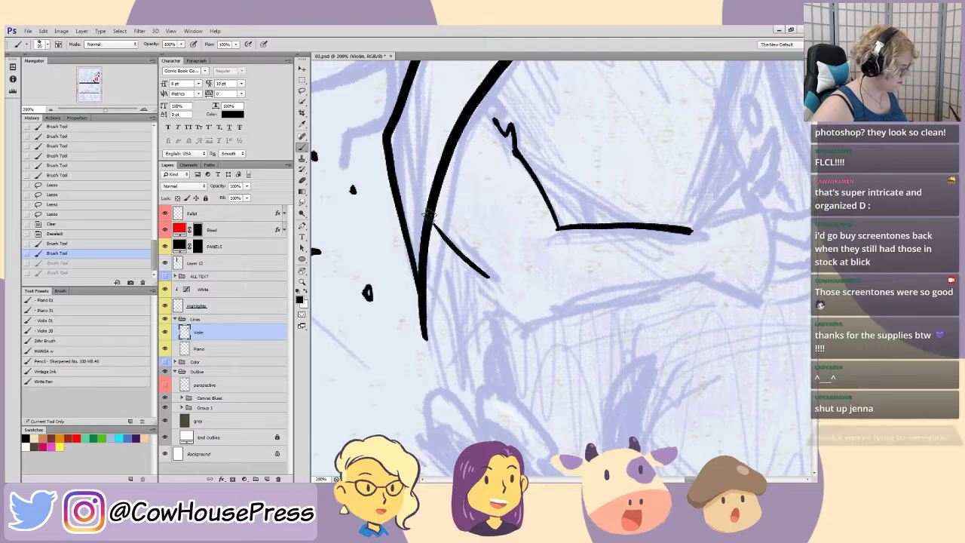
{"action": "key", "text": "ctrl+z"}
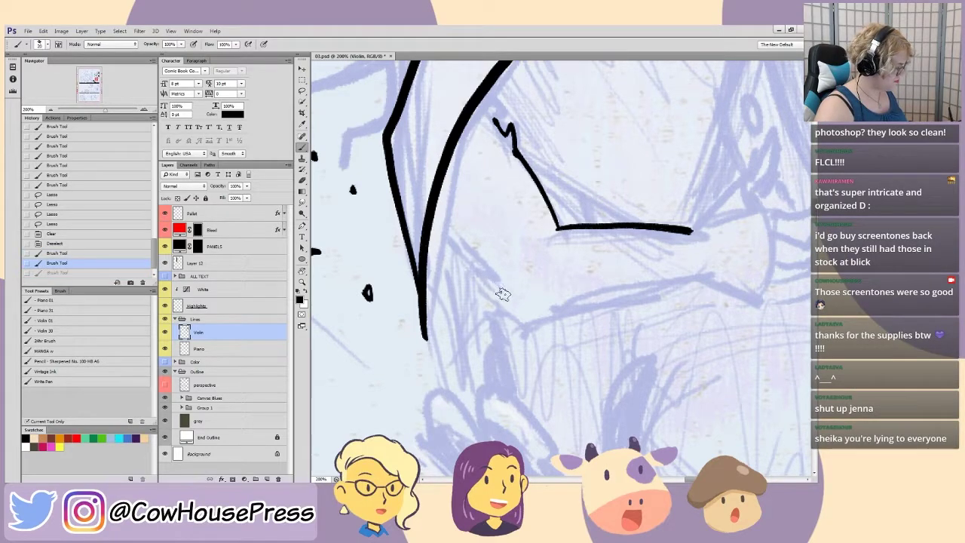
{"action": "left_click_drag", "start_coordinate": [500, 292], "coordinate": [441, 228]}
{"action": "mouse_move", "coordinate": [521, 321]}
{"action": "left_mouse_down"}
{"action": "mouse_move", "coordinate": [495, 293]}
{"action": "mouse_move", "coordinate": [486, 297]}
{"action": "left_mouse_up"}
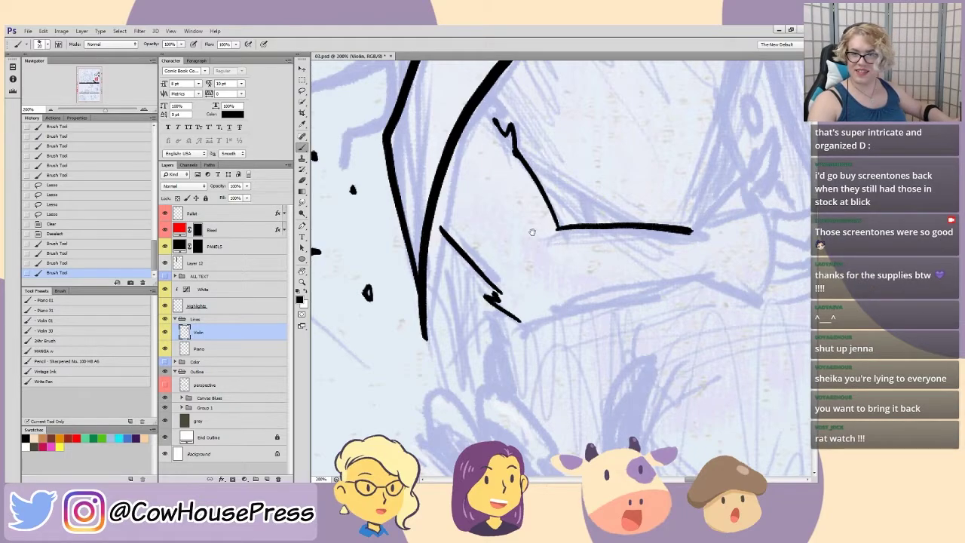
{"action": "left_click_drag", "start_coordinate": [534, 232], "coordinate": [529, 187]}
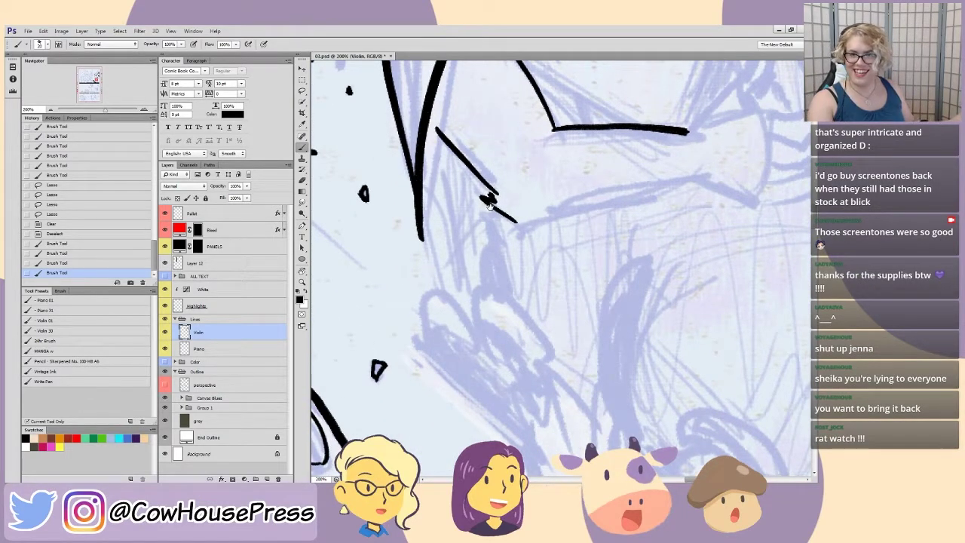
- Ink the underside of the forearm as one gently curved line from the elbow tuft to the wrist
{"action": "left_click_drag", "start_coordinate": [469, 285], "coordinate": [387, 370]}
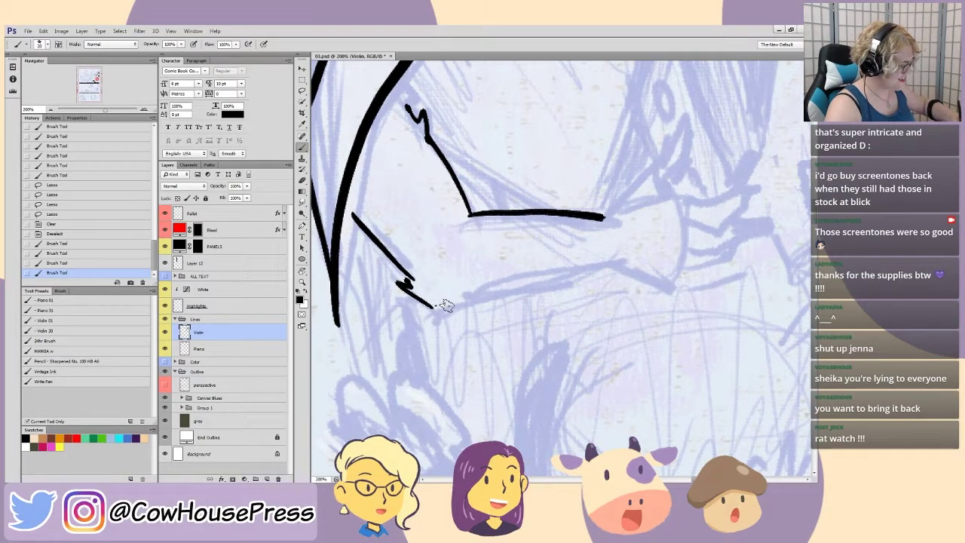
{"action": "left_click_drag", "start_coordinate": [436, 306], "coordinate": [611, 265]}
{"action": "mouse_move", "coordinate": [591, 201]}
{"action": "left_mouse_down"}
{"action": "mouse_move", "coordinate": [502, 294]}
{"action": "mouse_move", "coordinate": [538, 253]}
{"action": "mouse_move", "coordinate": [511, 250]}
{"action": "left_mouse_up"}
{"action": "key", "text": "ctrl+z"}
{"action": "mouse_move", "coordinate": [407, 359]}
{"action": "left_mouse_down"}
{"action": "mouse_move", "coordinate": [521, 336]}
{"action": "mouse_move", "coordinate": [573, 319]}
{"action": "left_mouse_up"}
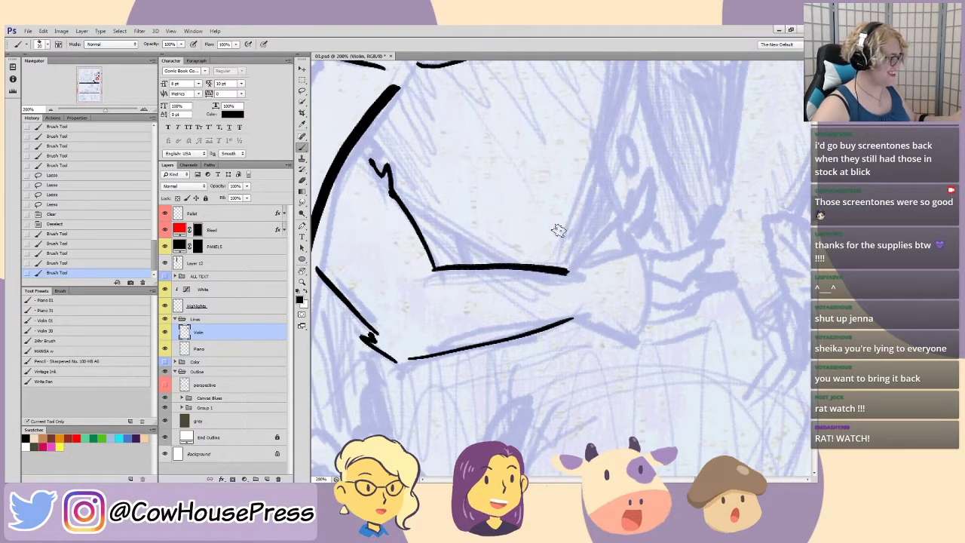
- Ink the heel of the hand, the raised thumb and the first two finger lines
{"action": "left_click_drag", "start_coordinate": [559, 226], "coordinate": [465, 241]}
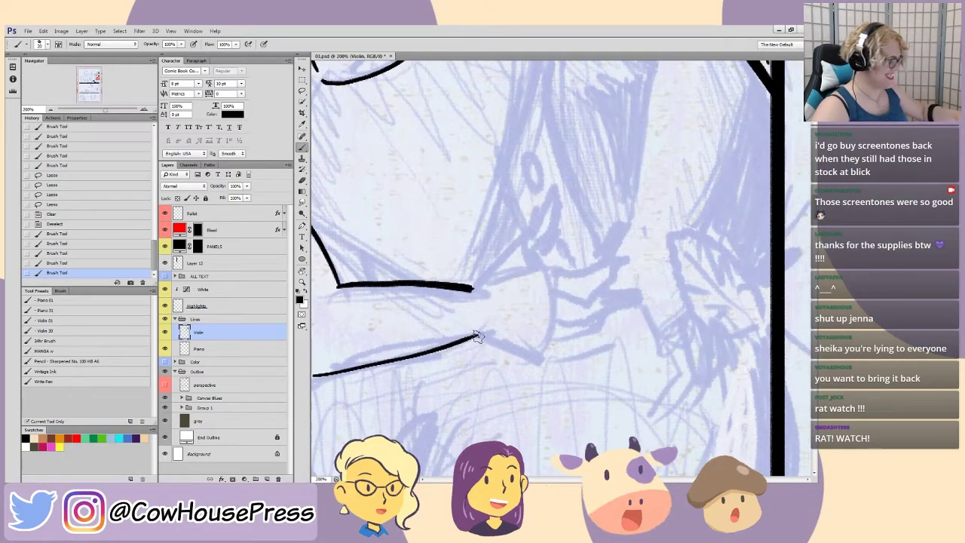
{"action": "mouse_move", "coordinate": [472, 337]}
{"action": "left_mouse_down"}
{"action": "mouse_move", "coordinate": [542, 356]}
{"action": "mouse_move", "coordinate": [496, 349]}
{"action": "left_mouse_up"}
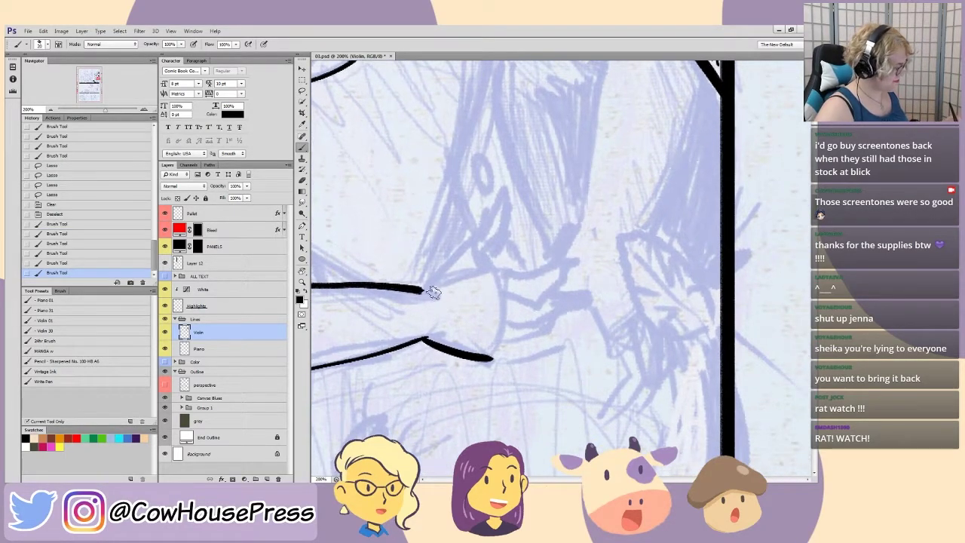
{"action": "mouse_move", "coordinate": [421, 289]}
{"action": "left_mouse_down"}
{"action": "mouse_move", "coordinate": [484, 227]}
{"action": "mouse_move", "coordinate": [500, 196]}
{"action": "mouse_move", "coordinate": [502, 230]}
{"action": "mouse_move", "coordinate": [480, 269]}
{"action": "mouse_move", "coordinate": [493, 255]}
{"action": "mouse_move", "coordinate": [491, 263]}
{"action": "mouse_move", "coordinate": [446, 315]}
{"action": "mouse_move", "coordinate": [468, 301]}
{"action": "left_mouse_up"}
{"action": "mouse_move", "coordinate": [402, 285]}
{"action": "left_mouse_down"}
{"action": "mouse_move", "coordinate": [442, 288]}
{"action": "mouse_move", "coordinate": [468, 273]}
{"action": "left_mouse_up"}
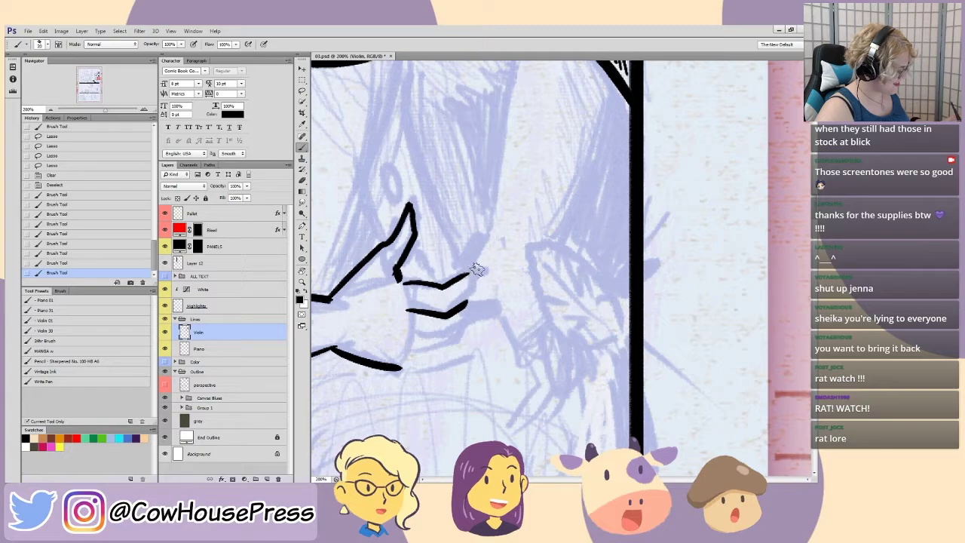
- Ink the remaining lower fingers of the hand and close the tip of the uppermost finger
{"action": "mouse_move", "coordinate": [405, 332]}
{"action": "left_mouse_down"}
{"action": "mouse_move", "coordinate": [446, 331]}
{"action": "mouse_move", "coordinate": [502, 304]}
{"action": "left_mouse_up"}
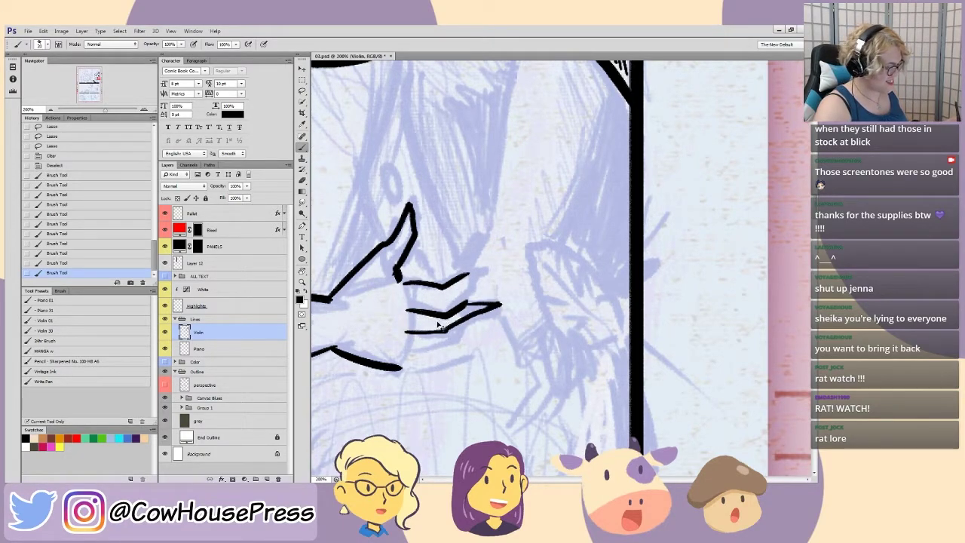
{"action": "key", "text": "ctrl+z"}
{"action": "mouse_move", "coordinate": [403, 333]}
{"action": "left_mouse_down"}
{"action": "mouse_move", "coordinate": [445, 332]}
{"action": "mouse_move", "coordinate": [493, 311]}
{"action": "mouse_move", "coordinate": [462, 305]}
{"action": "mouse_move", "coordinate": [446, 346]}
{"action": "mouse_move", "coordinate": [392, 367]}
{"action": "mouse_move", "coordinate": [452, 344]}
{"action": "left_mouse_up"}
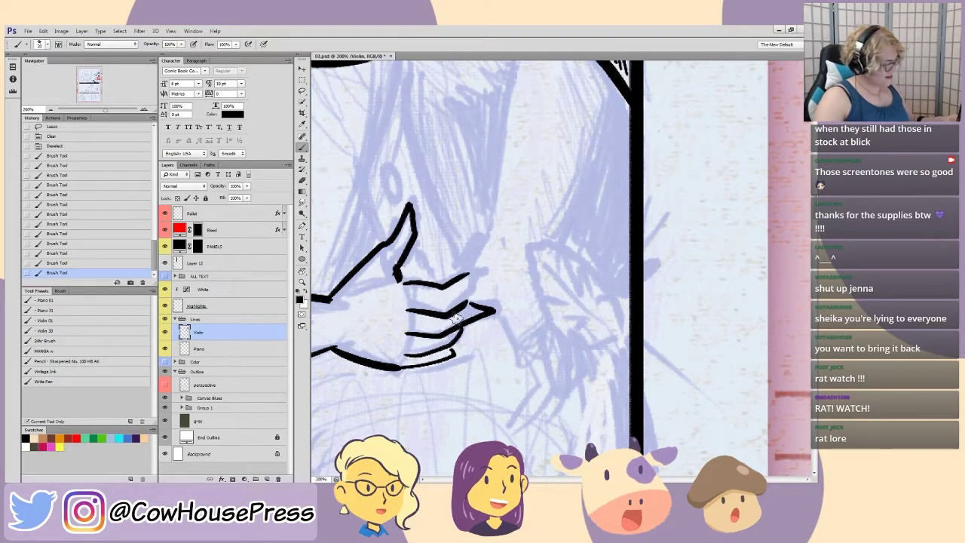
{"action": "mouse_move", "coordinate": [460, 310]}
{"action": "left_mouse_down"}
{"action": "mouse_move", "coordinate": [473, 295]}
{"action": "mouse_move", "coordinate": [470, 256]}
{"action": "mouse_move", "coordinate": [468, 275]}
{"action": "left_mouse_up"}
- Ink the thin straight twig sticking out beside the garment, below the falling leaf
{"action": "key", "text": "ctrl+minus"}
{"action": "key", "text": "ctrl+minus"}
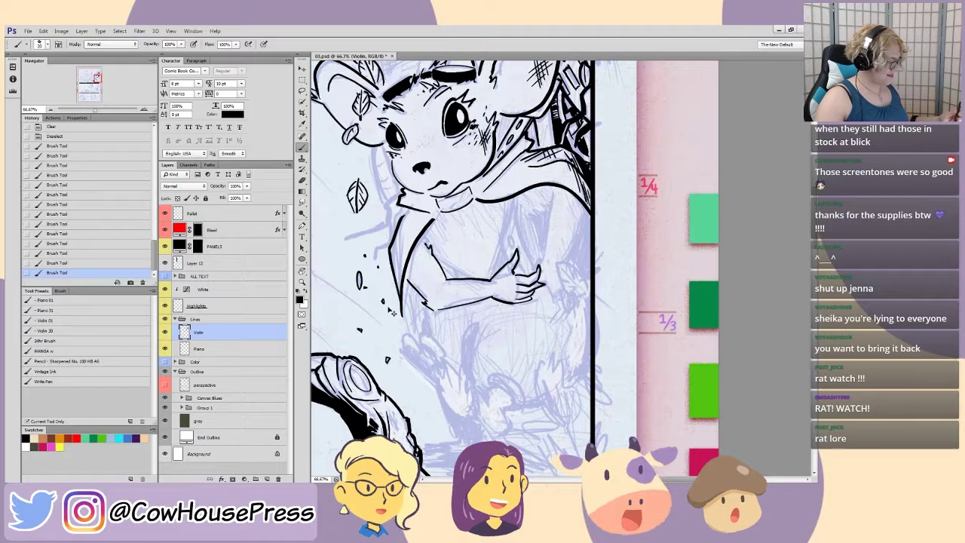
{"action": "left_click_drag", "start_coordinate": [358, 253], "coordinate": [397, 319]}
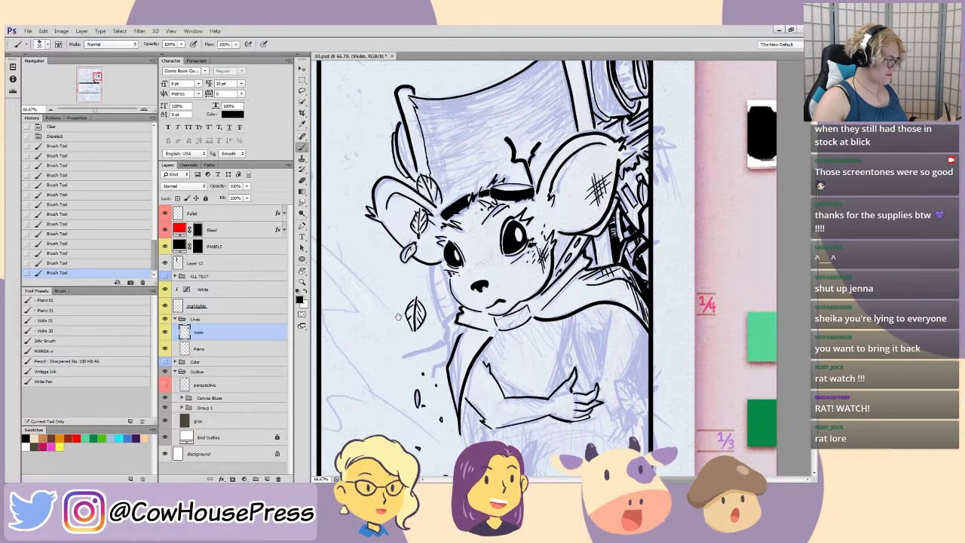
{"action": "left_click_drag", "start_coordinate": [379, 346], "coordinate": [410, 300]}
{"action": "key", "text": "ctrl+plus"}
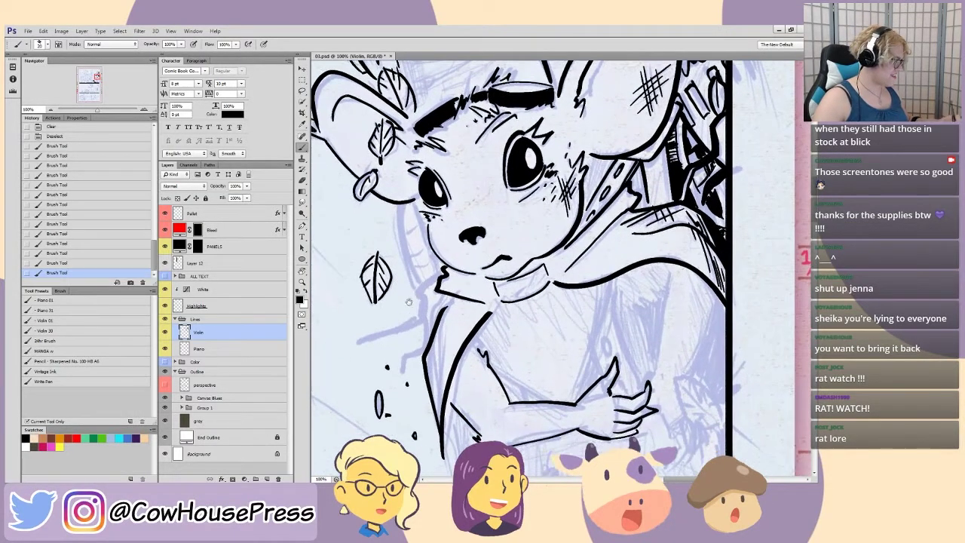
{"action": "left_click_drag", "start_coordinate": [353, 334], "coordinate": [434, 296]}
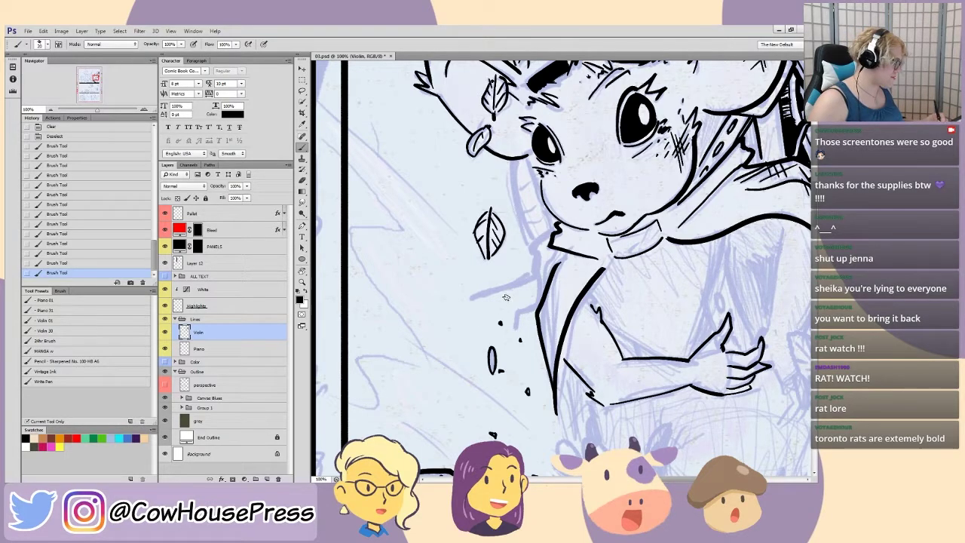
{"action": "mouse_move", "coordinate": [531, 277]}
{"action": "left_mouse_down"}
{"action": "mouse_move", "coordinate": [470, 297]}
{"action": "mouse_move", "coordinate": [527, 275]}
{"action": "left_mouse_up"}
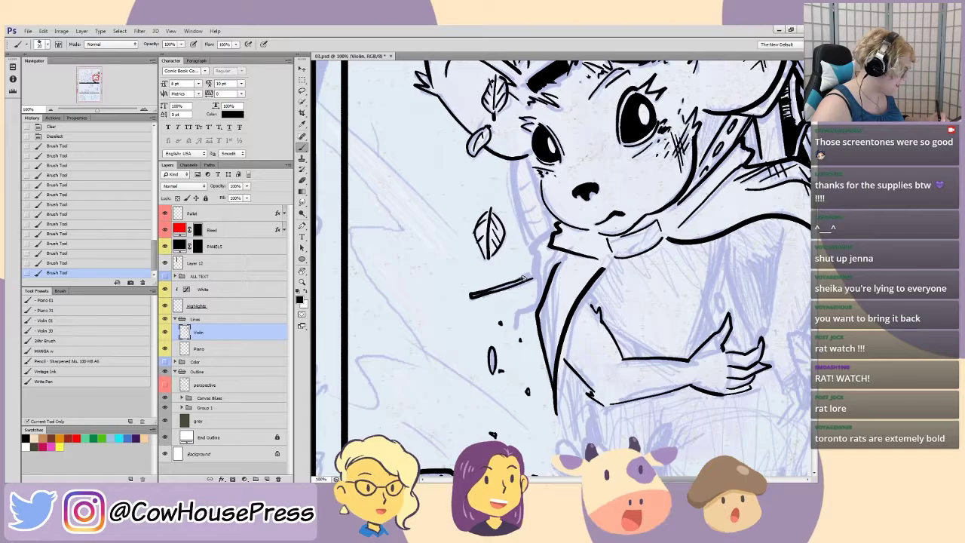
- Ink the short bent branch beneath the twig and the jagged edges joining the twig to the collar
{"action": "left_click_drag", "start_coordinate": [534, 333], "coordinate": [474, 355]}
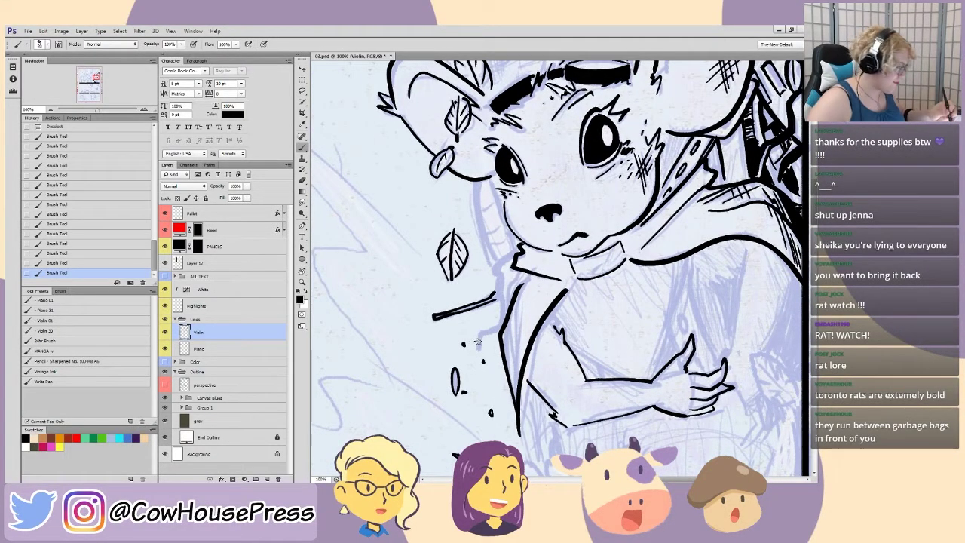
{"action": "mouse_move", "coordinate": [482, 334]}
{"action": "left_mouse_down"}
{"action": "mouse_move", "coordinate": [478, 345]}
{"action": "mouse_move", "coordinate": [502, 320]}
{"action": "left_mouse_up"}
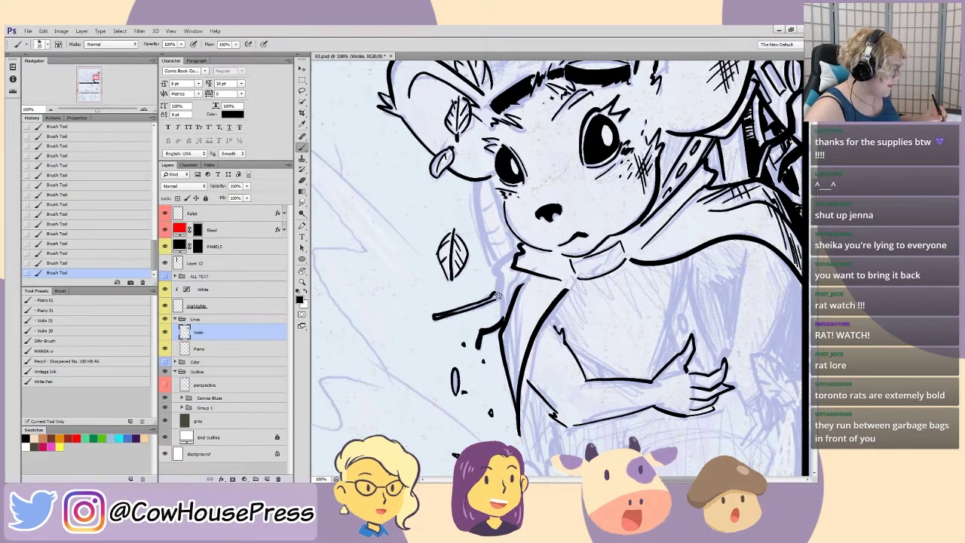
{"action": "left_click_drag", "start_coordinate": [501, 294], "coordinate": [507, 309]}
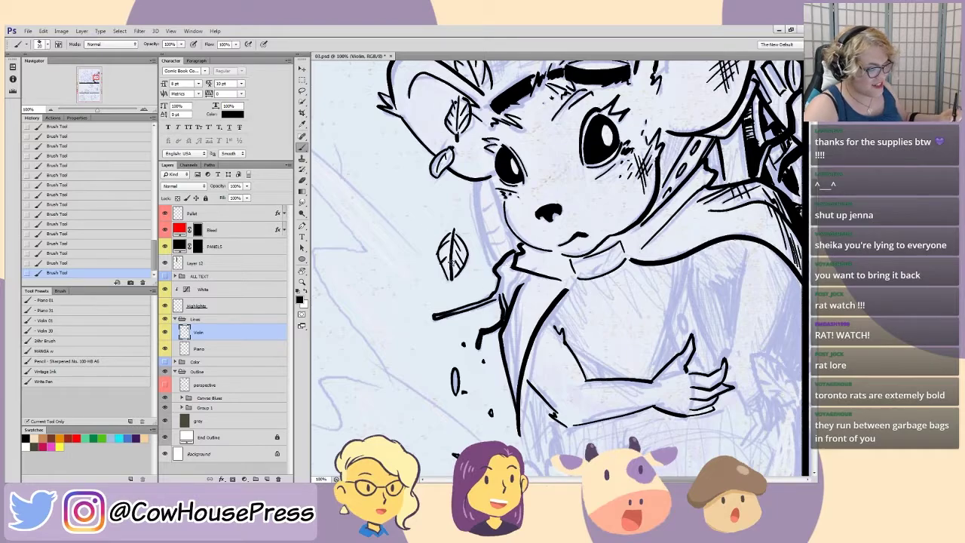
{"action": "key", "text": "ctrl+z"}
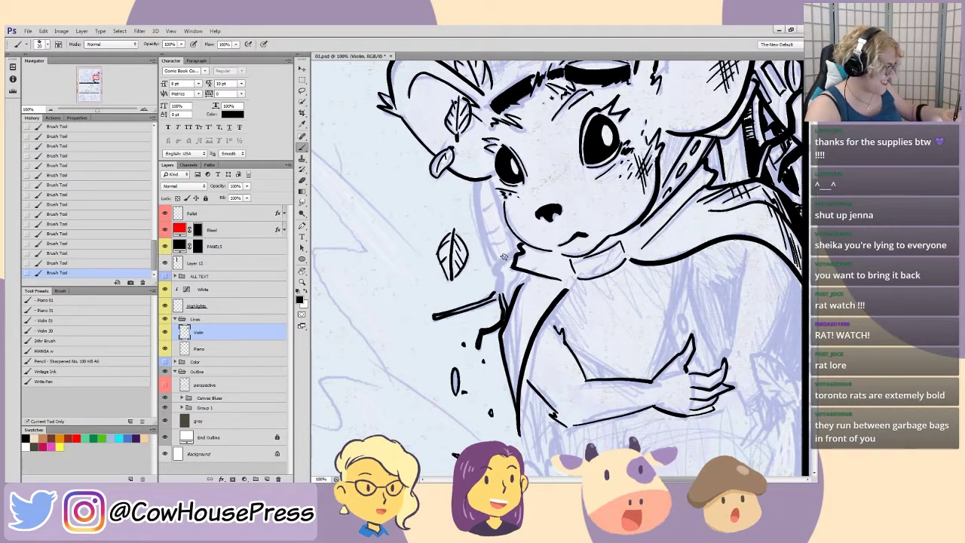
{"action": "left_click_drag", "start_coordinate": [492, 271], "coordinate": [518, 248]}
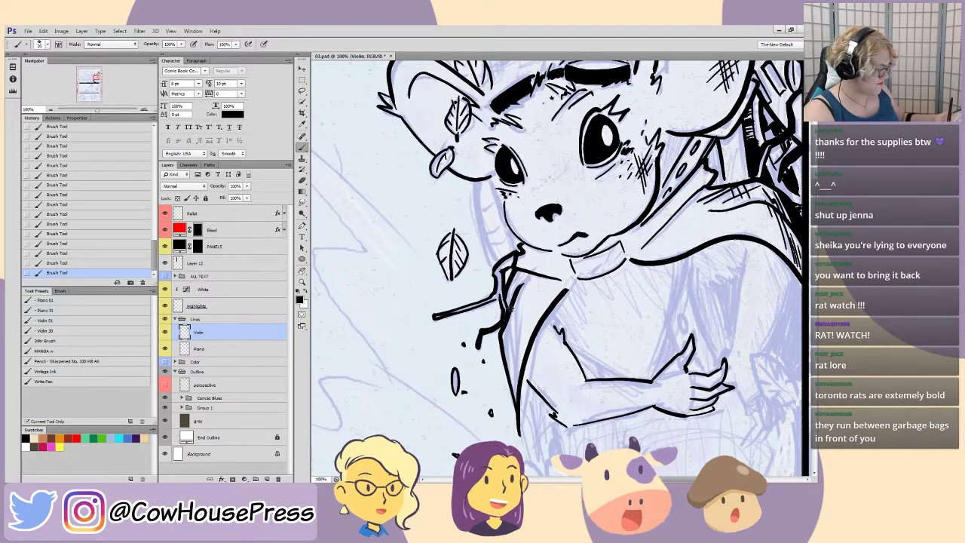
- Ink the curved shape behind the fawn's cheek from the ear to the collar, with its inner edge and cross lines
{"action": "left_click_drag", "start_coordinate": [437, 234], "coordinate": [454, 350]}
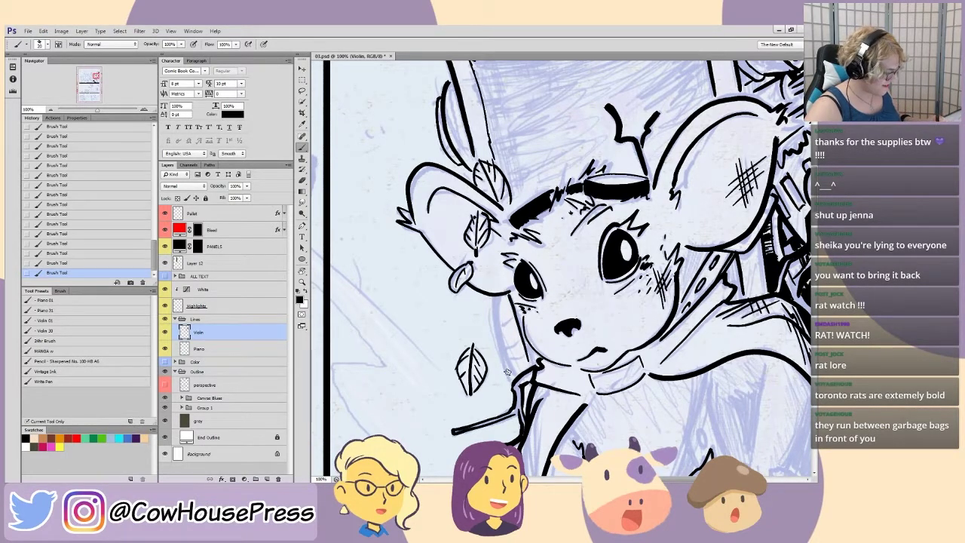
{"action": "left_click_drag", "start_coordinate": [507, 372], "coordinate": [490, 305]}
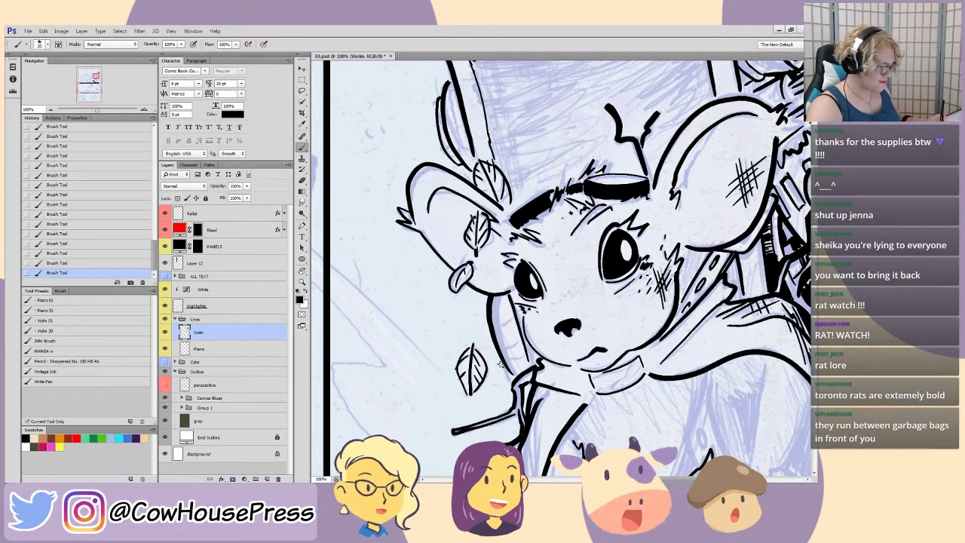
{"action": "key", "text": "ctrl+z"}
{"action": "mouse_move", "coordinate": [514, 375]}
{"action": "left_mouse_down"}
{"action": "mouse_move", "coordinate": [495, 334]}
{"action": "mouse_move", "coordinate": [495, 294]}
{"action": "left_mouse_up"}
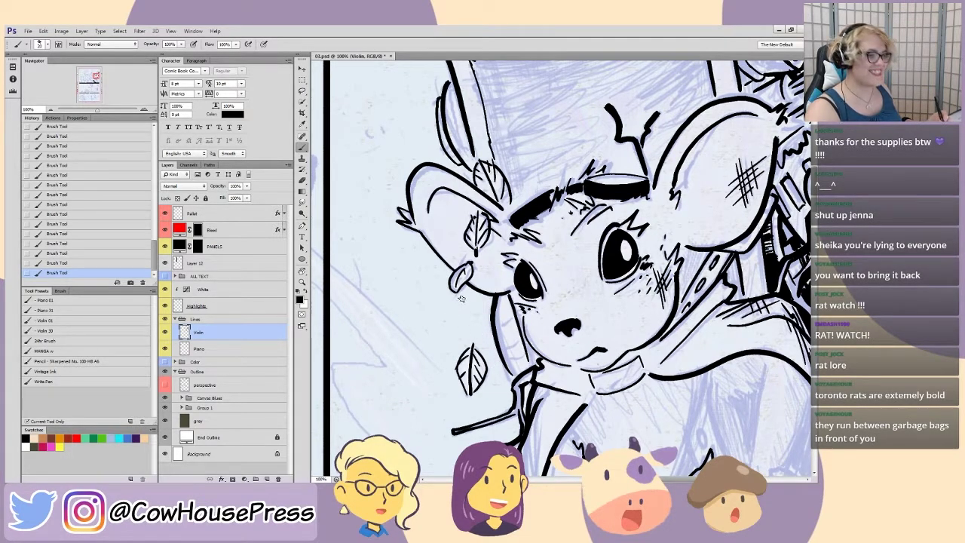
{"action": "mouse_move", "coordinate": [515, 369]}
{"action": "left_mouse_down"}
{"action": "mouse_move", "coordinate": [499, 295]}
{"action": "mouse_move", "coordinate": [441, 302]}
{"action": "mouse_move", "coordinate": [442, 277]}
{"action": "left_mouse_up"}
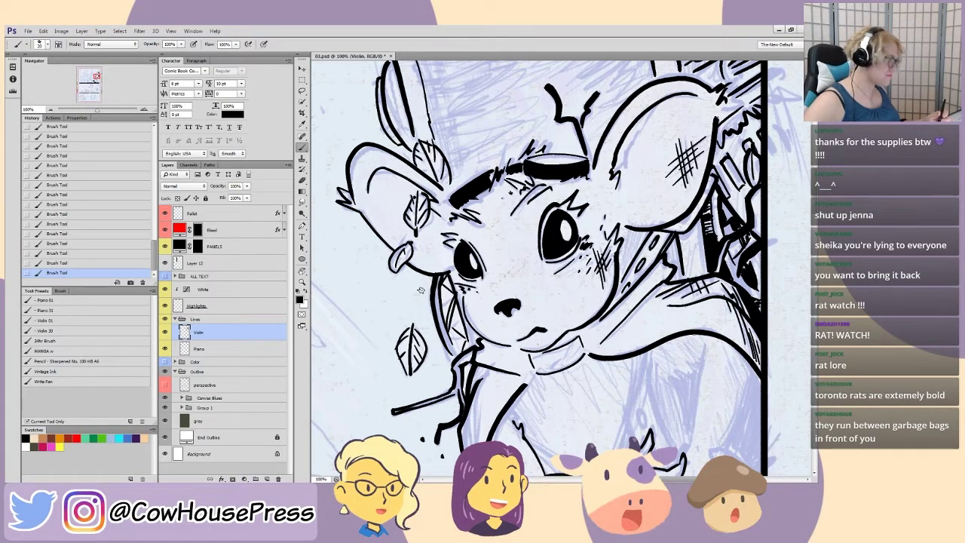
- Examine the inked mouse character in the third panel, from the head and backpack down to the folded arm
{"action": "key", "text": "ctrl+minus"}
{"action": "key", "text": "ctrl+minus"}
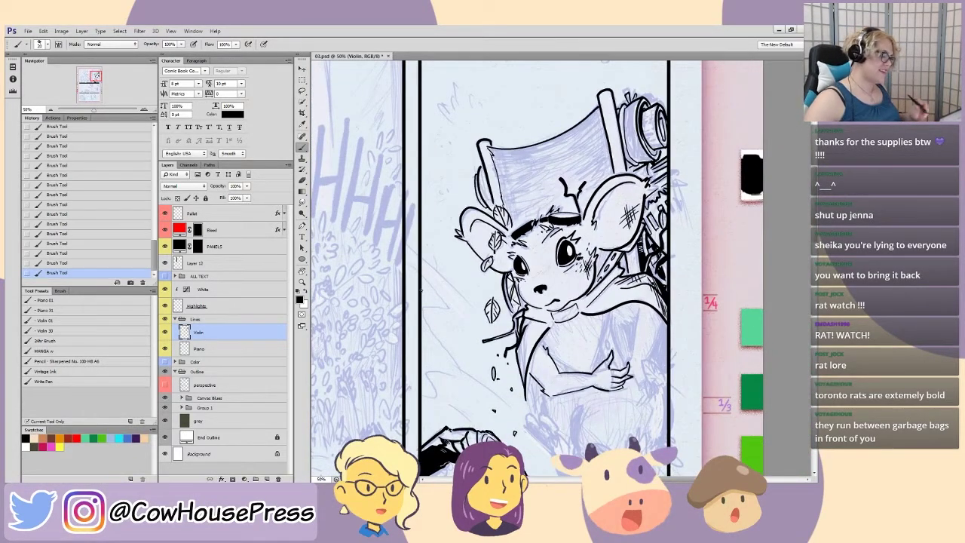
{"action": "key", "text": "ctrl+plus"}
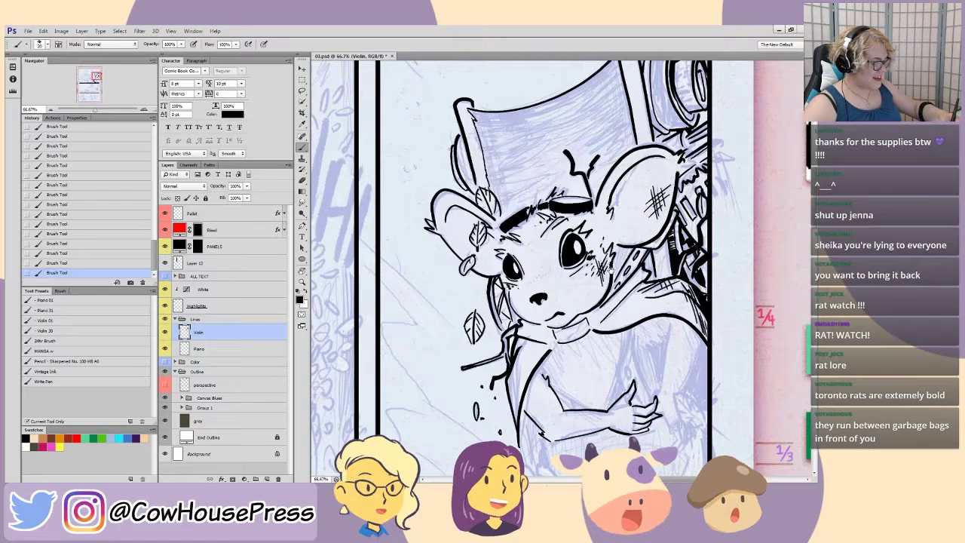
{"action": "left_click_drag", "start_coordinate": [574, 279], "coordinate": [526, 282]}
{"action": "key", "text": "ctrl+plus"}
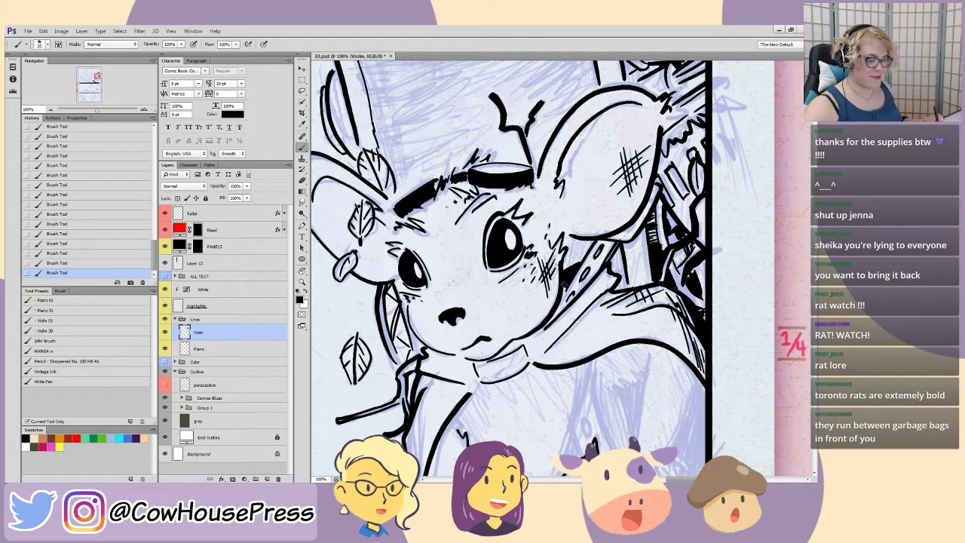
{"action": "left_click_drag", "start_coordinate": [398, 256], "coordinate": [403, 334]}
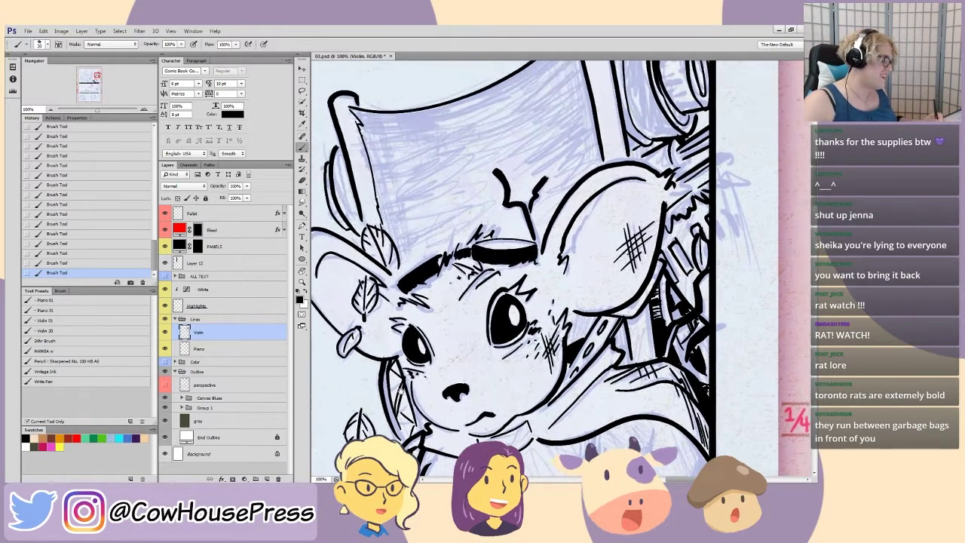
{"action": "left_click_drag", "start_coordinate": [419, 407], "coordinate": [444, 345]}
{"action": "key", "text": "ctrl+minus"}
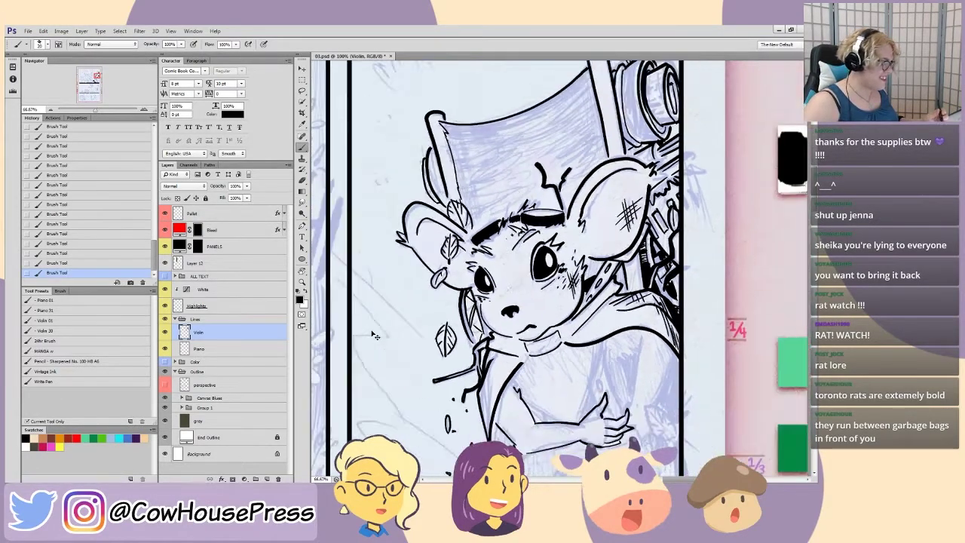
{"action": "left_click_drag", "start_coordinate": [408, 354], "coordinate": [427, 345]}
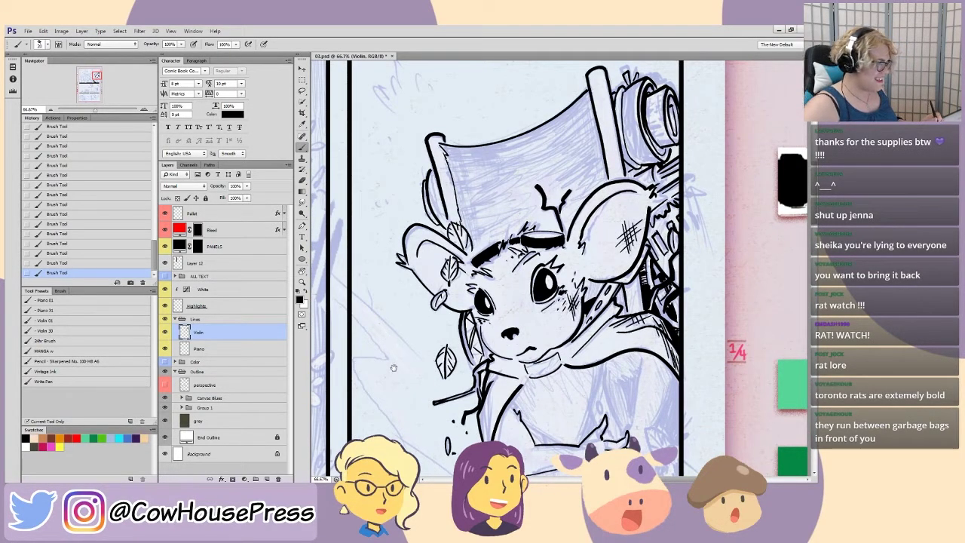
{"action": "left_click_drag", "start_coordinate": [408, 415], "coordinate": [401, 332]}
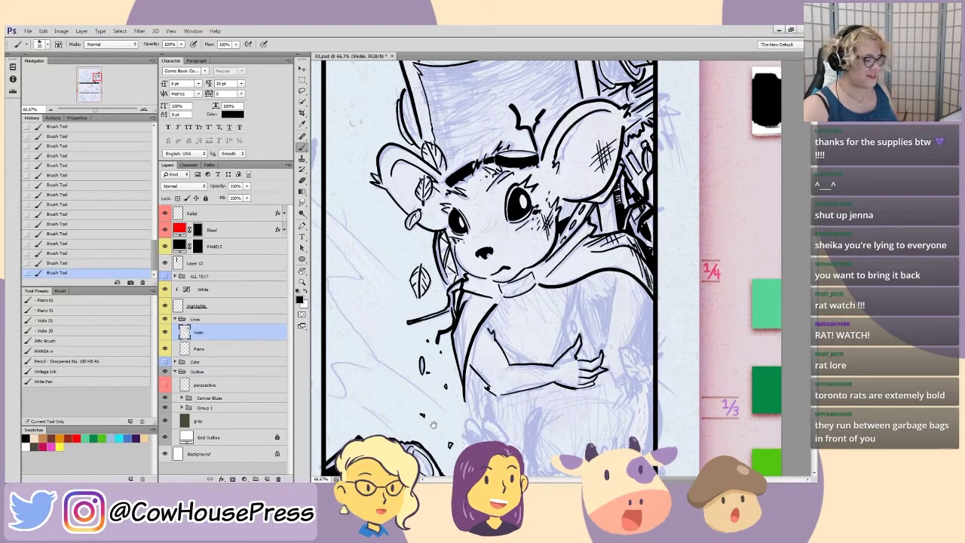
{"action": "left_click_drag", "start_coordinate": [434, 425], "coordinate": [426, 319]}
- Ink a falling leaf beside the character's hand, near the panel's right border, with an outline, midrib and side veins
{"action": "key", "text": "ctrl+plus"}
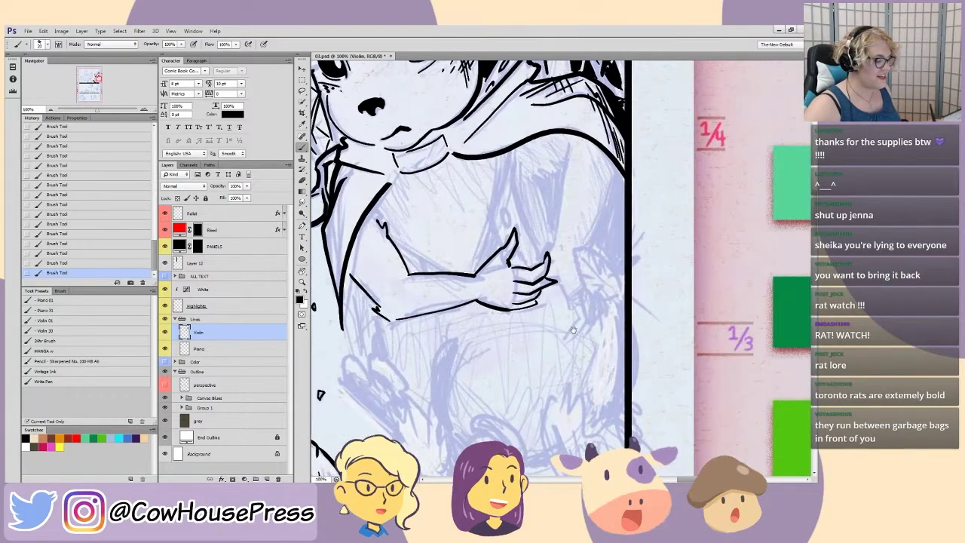
{"action": "left_click_drag", "start_coordinate": [539, 346], "coordinate": [481, 327]}
{"action": "left_click_drag", "start_coordinate": [406, 352], "coordinate": [372, 316]}
{"action": "key", "text": "ctrl+plus"}
{"action": "left_click_drag", "start_coordinate": [423, 228], "coordinate": [482, 328]}
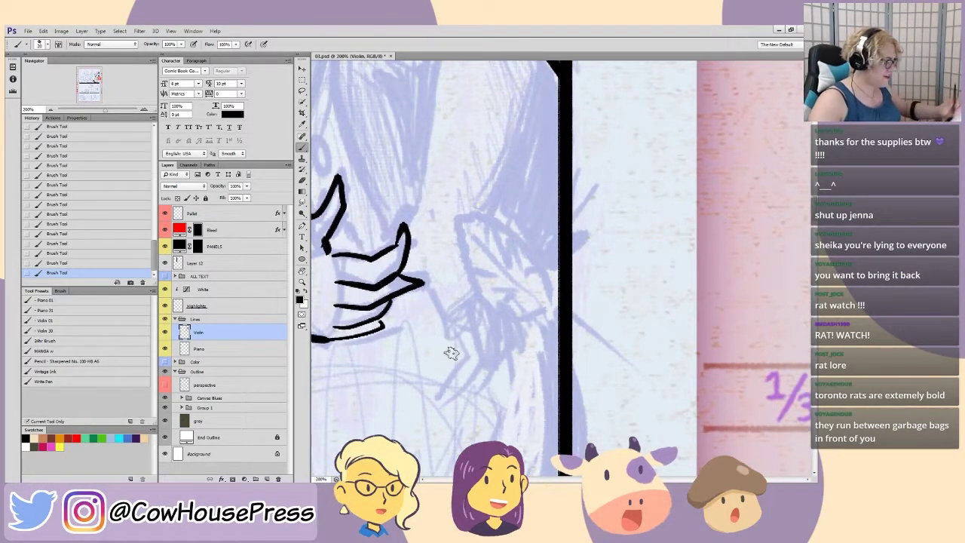
{"action": "left_click_drag", "start_coordinate": [544, 307], "coordinate": [515, 272]}
{"action": "mouse_move", "coordinate": [467, 226]}
{"action": "left_mouse_down"}
{"action": "mouse_move", "coordinate": [543, 306]}
{"action": "mouse_move", "coordinate": [537, 256]}
{"action": "mouse_move", "coordinate": [463, 216]}
{"action": "left_mouse_up"}
{"action": "mouse_move", "coordinate": [541, 310]}
{"action": "left_mouse_down"}
{"action": "mouse_move", "coordinate": [494, 318]}
{"action": "mouse_move", "coordinate": [460, 231]}
{"action": "mouse_move", "coordinate": [511, 256]}
{"action": "left_mouse_up"}
{"action": "left_click_drag", "start_coordinate": [490, 214], "coordinate": [544, 302]}
{"action": "left_click_drag", "start_coordinate": [507, 275], "coordinate": [467, 272]}
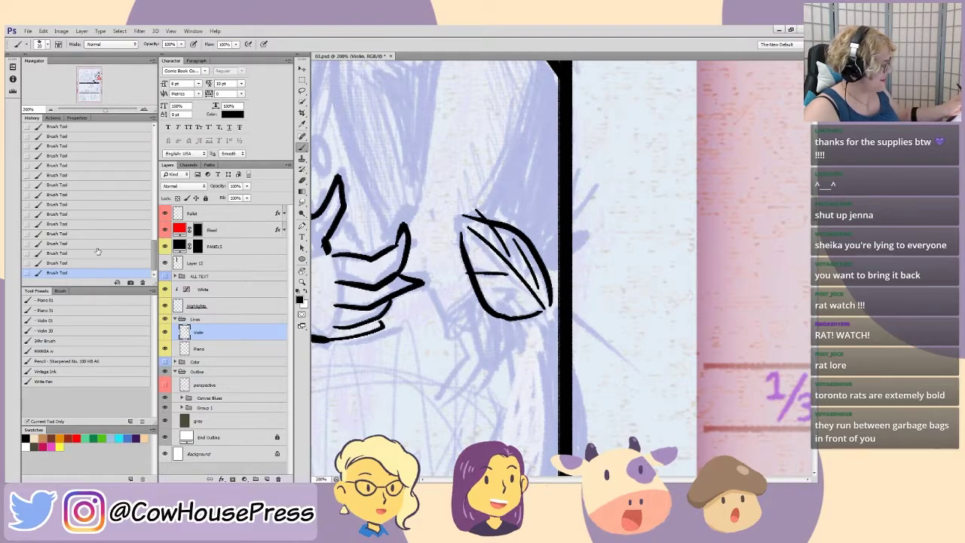
- Undo the leaf's last two vein strokes, redraw the side veins shorter and add a short stem at its lower tip
{"action": "key", "text": "ctrl+alt+z"}
{"action": "key", "text": "ctrl+alt+z"}
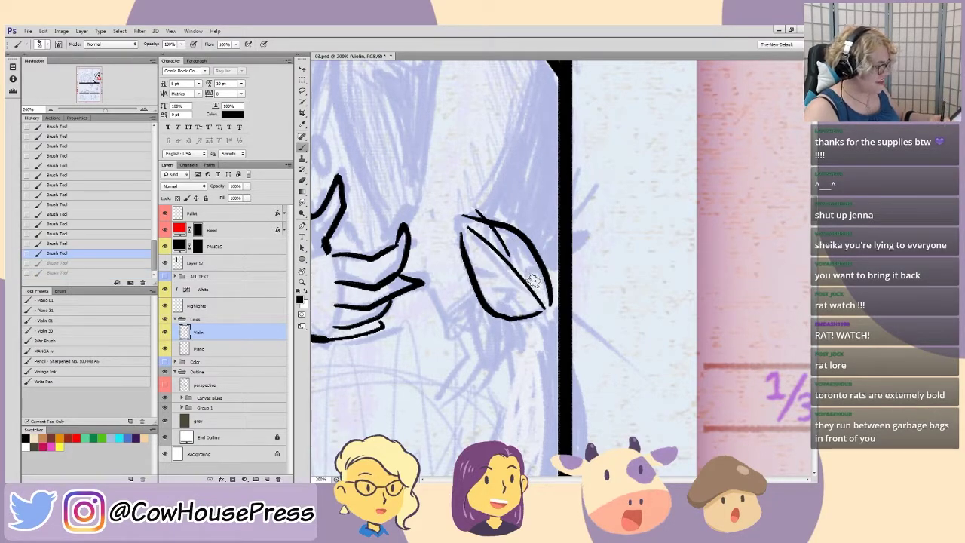
{"action": "key", "text": "ctrl+shift+z"}
{"action": "key", "text": "ctrl+shift+z"}
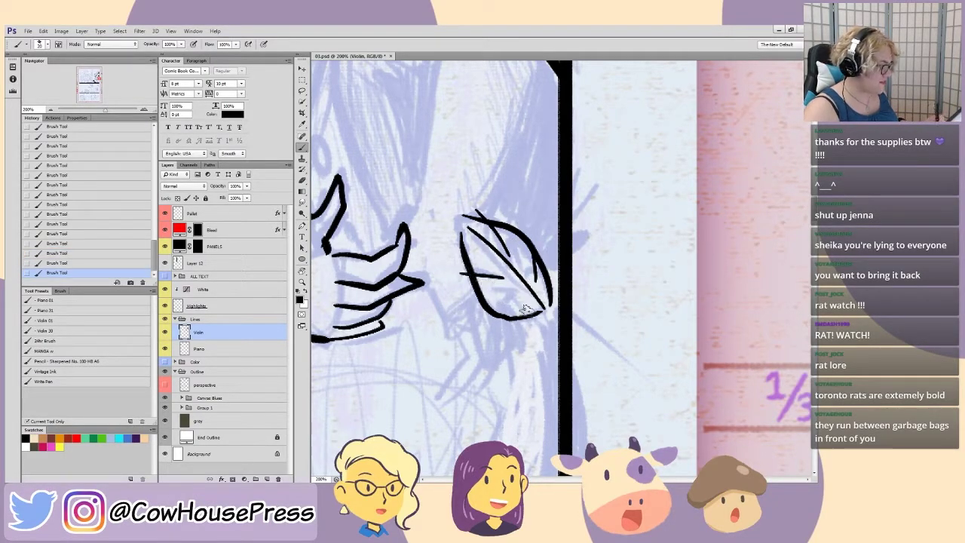
{"action": "left_click_drag", "start_coordinate": [547, 311], "coordinate": [557, 336]}
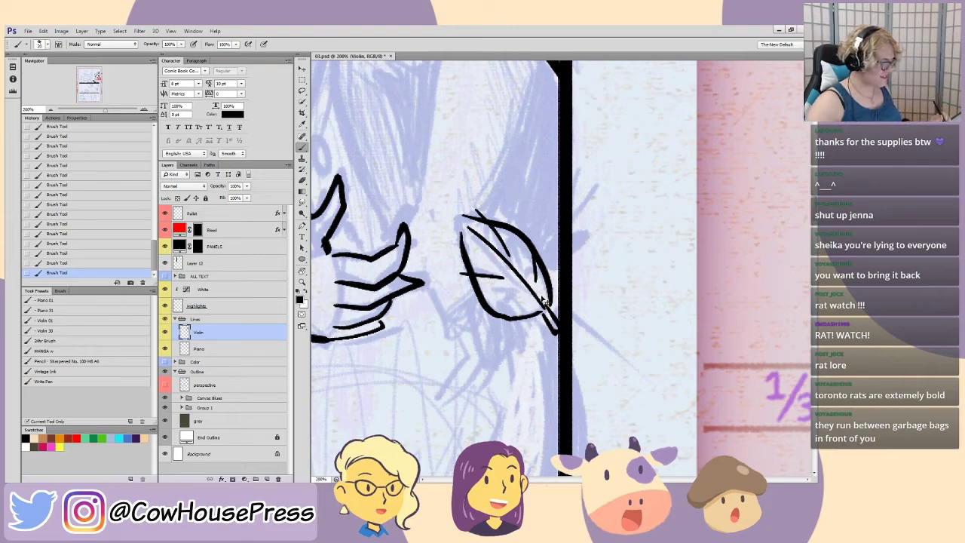
- Examine the lower half of the third panel, the log and the overall page layout
{"action": "key", "text": "ctrl+minus"}
{"action": "key", "text": "ctrl+minus"}
{"action": "key", "text": "ctrl+minus"}
{"action": "left_click_drag", "start_coordinate": [360, 282], "coordinate": [389, 360]}
{"action": "left_click_drag", "start_coordinate": [375, 292], "coordinate": [371, 205]}
{"action": "left_click_drag", "start_coordinate": [537, 364], "coordinate": [457, 301]}
{"action": "left_click_drag", "start_coordinate": [392, 234], "coordinate": [434, 263]}
{"action": "mouse_move", "coordinate": [418, 304]}
{"action": "left_mouse_down"}
{"action": "mouse_move", "coordinate": [434, 300]}
{"action": "mouse_move", "coordinate": [429, 310]}
{"action": "left_mouse_up"}
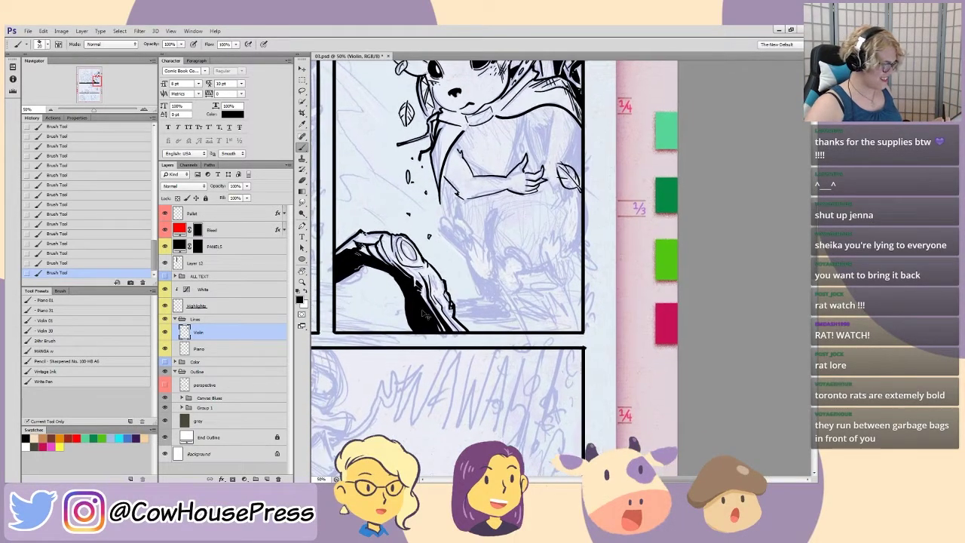
{"action": "key", "text": "ctrl+plus"}
{"action": "key", "text": "ctrl+plus"}
{"action": "mouse_move", "coordinate": [509, 350]}
{"action": "left_mouse_down"}
{"action": "mouse_move", "coordinate": [483, 301]}
{"action": "mouse_move", "coordinate": [517, 290]}
{"action": "mouse_move", "coordinate": [678, 402]}
{"action": "left_mouse_up"}
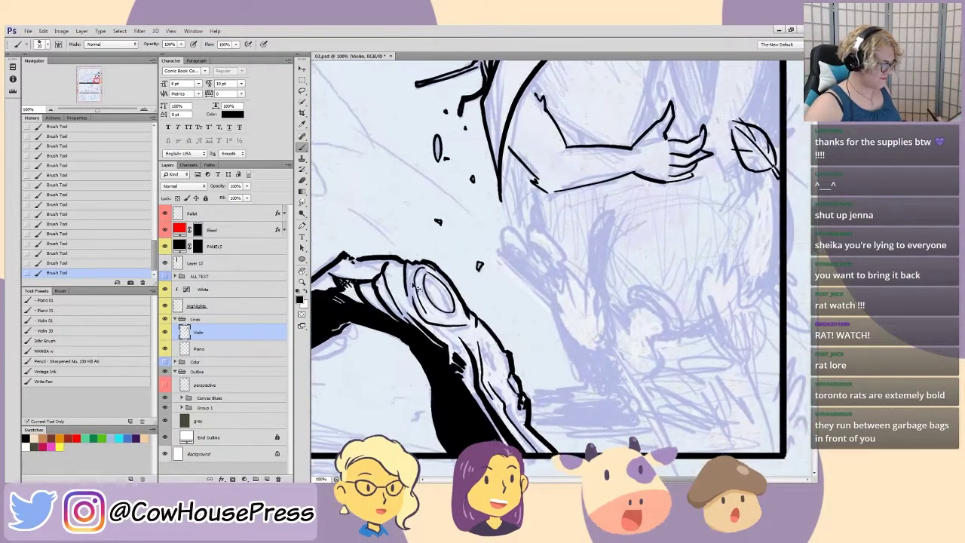
{"action": "key", "text": "ctrl+minus"}
{"action": "key", "text": "ctrl+minus"}
{"action": "key", "text": "ctrl+minus"}
{"action": "key", "text": "ctrl+minus"}
{"action": "left_click_drag", "start_coordinate": [341, 276], "coordinate": [460, 297]}
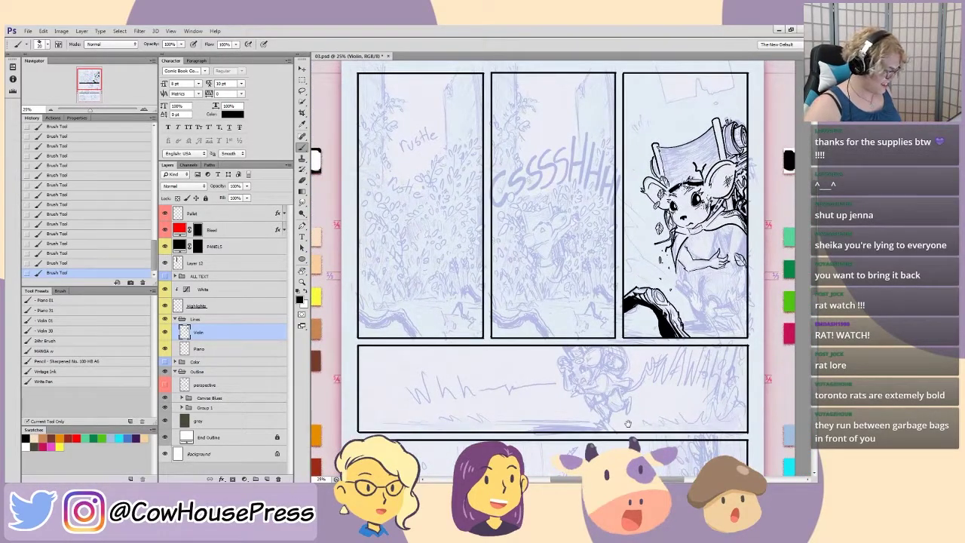
{"action": "left_click_drag", "start_coordinate": [653, 405], "coordinate": [412, 345]}
{"action": "scroll", "coordinate": [437, 339], "scroll_direction": "up", "scroll_amount": 3}
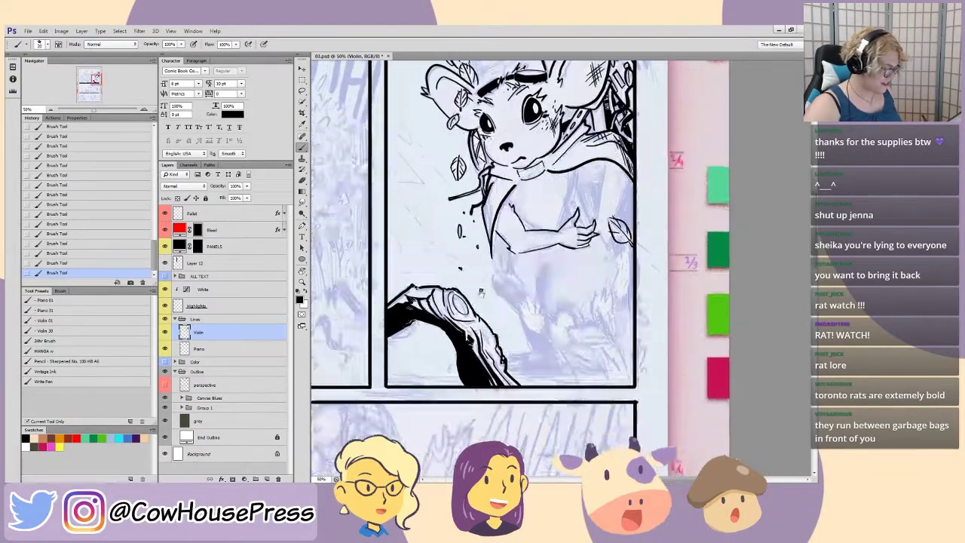
- Ink a flower in the panel's lower right corner, with a thin curved stem and a pointed bud partly filled with black
{"action": "left_click_drag", "start_coordinate": [439, 207], "coordinate": [418, 295]}
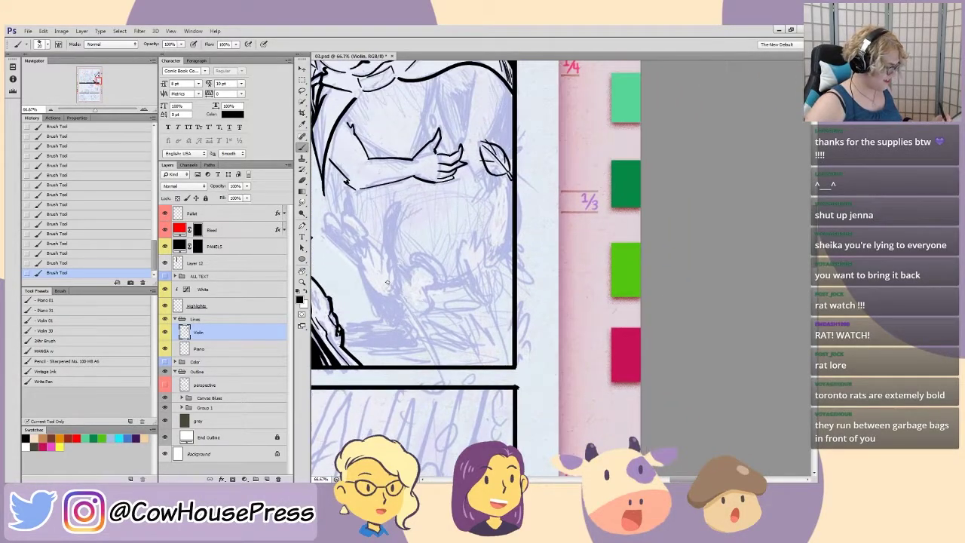
{"action": "left_click_drag", "start_coordinate": [507, 361], "coordinate": [487, 302]}
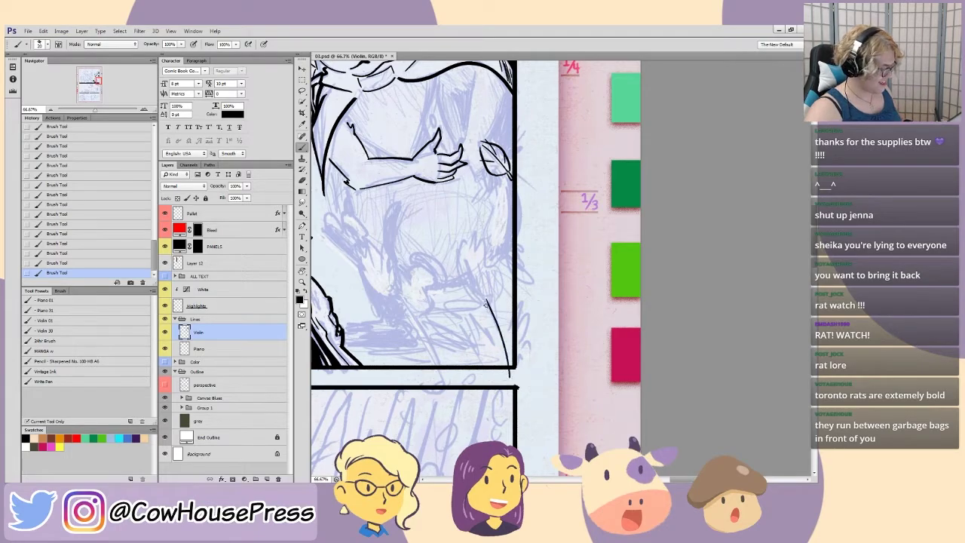
{"action": "left_click_drag", "start_coordinate": [510, 372], "coordinate": [452, 231]}
{"action": "key", "text": "ctrl+z"}
{"action": "mouse_move", "coordinate": [482, 303]}
{"action": "left_mouse_down"}
{"action": "mouse_move", "coordinate": [465, 245]}
{"action": "mouse_move", "coordinate": [477, 250]}
{"action": "mouse_move", "coordinate": [493, 304]}
{"action": "left_mouse_up"}
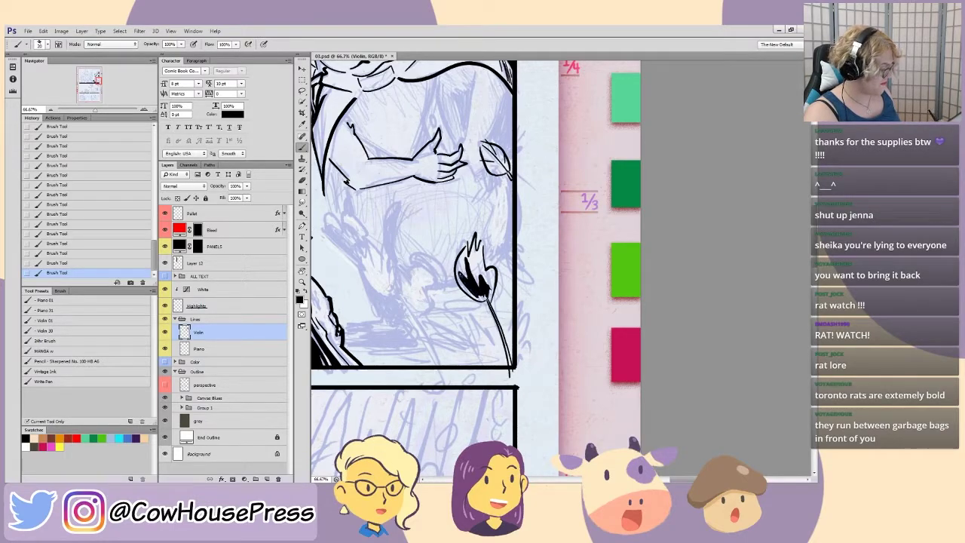
- Ink a cluster of jagged grass blades beside the flower's stem, just inside the panel's bottom border
{"action": "left_click_drag", "start_coordinate": [357, 325], "coordinate": [473, 410]}
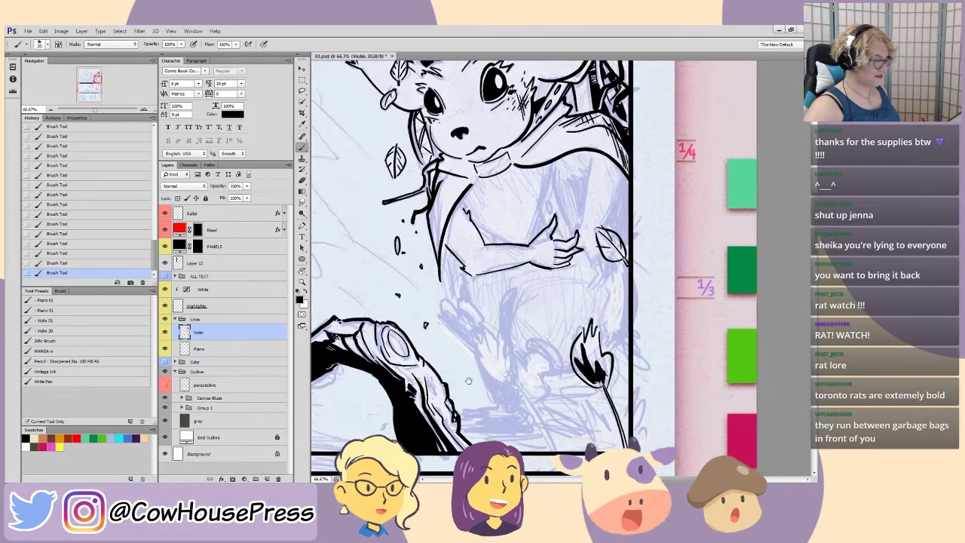
{"action": "left_click_drag", "start_coordinate": [417, 273], "coordinate": [378, 260]}
{"action": "left_click_drag", "start_coordinate": [437, 302], "coordinate": [388, 159]}
{"action": "mouse_move", "coordinate": [535, 335]}
{"action": "left_mouse_down"}
{"action": "mouse_move", "coordinate": [516, 295]}
{"action": "mouse_move", "coordinate": [503, 320]}
{"action": "left_mouse_up"}
{"action": "left_click_drag", "start_coordinate": [436, 272], "coordinate": [483, 368]}
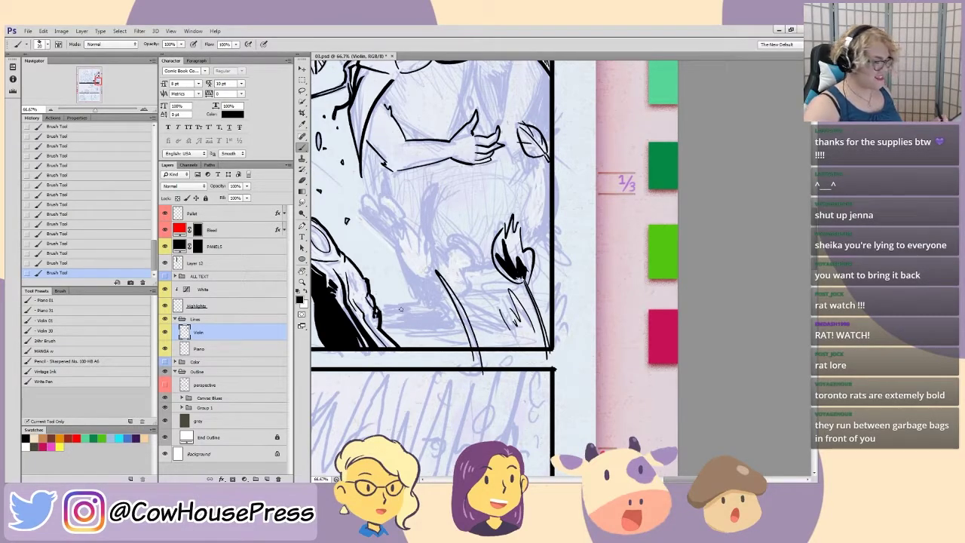
{"action": "key", "text": "ctrl+alt+z"}
{"action": "key", "text": "ctrl+alt+z"}
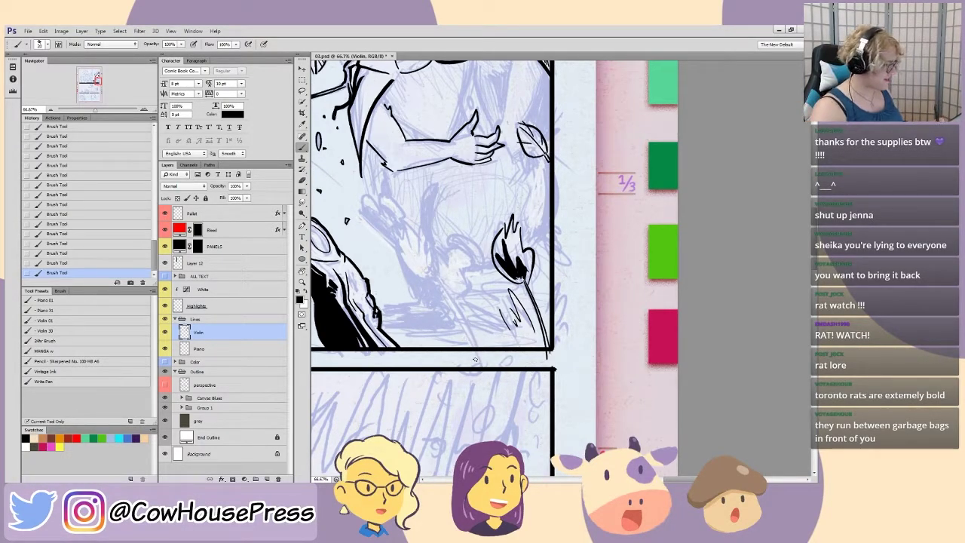
- Ink a second, double-line stem between the log and the flower, and add leafy blades crossing the panel's right border
{"action": "left_click_drag", "start_coordinate": [437, 273], "coordinate": [488, 369]}
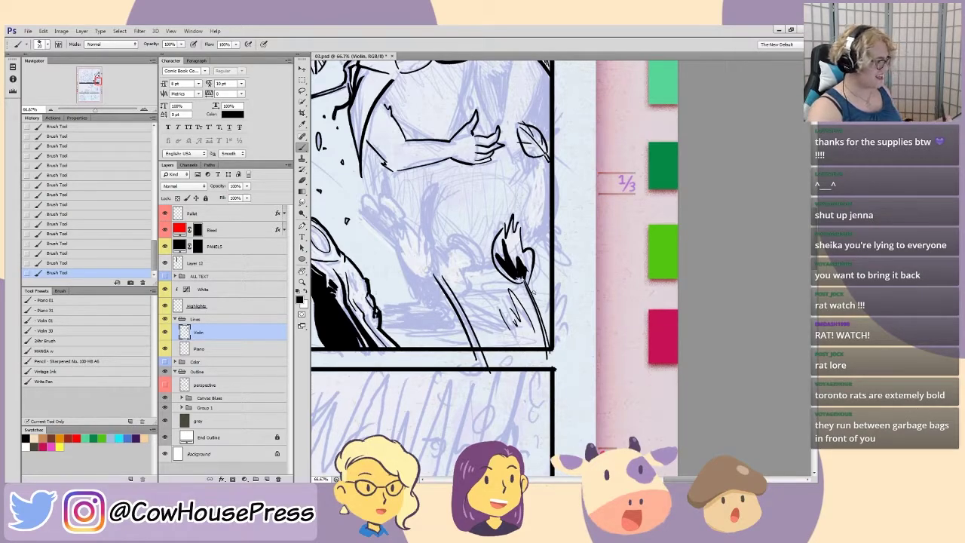
{"action": "mouse_move", "coordinate": [541, 316]}
{"action": "left_mouse_down"}
{"action": "mouse_move", "coordinate": [558, 276]}
{"action": "mouse_move", "coordinate": [558, 341]}
{"action": "left_mouse_up"}
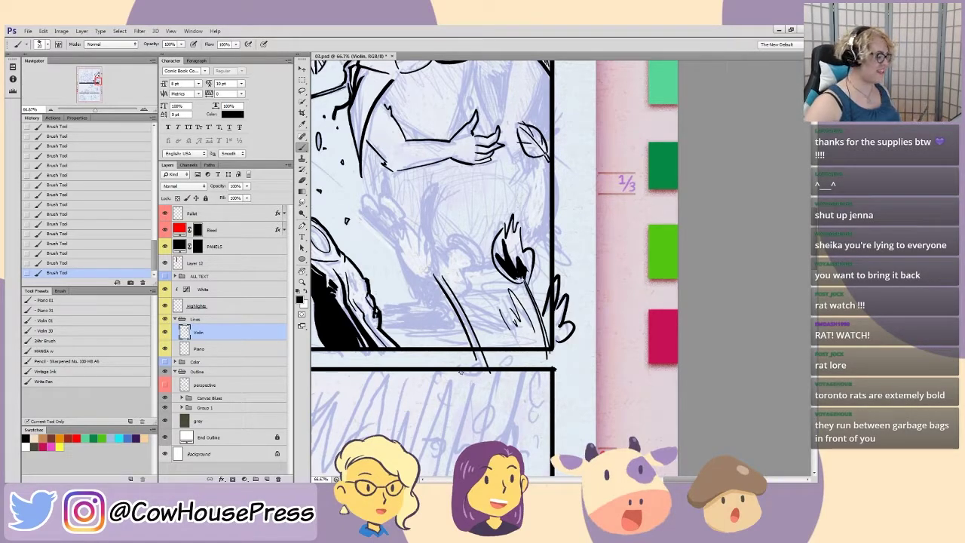
- Clear the plant line work that extends past the panel's right and bottom borders using rectangular selections, and deselect
{"action": "key", "text": "m"}
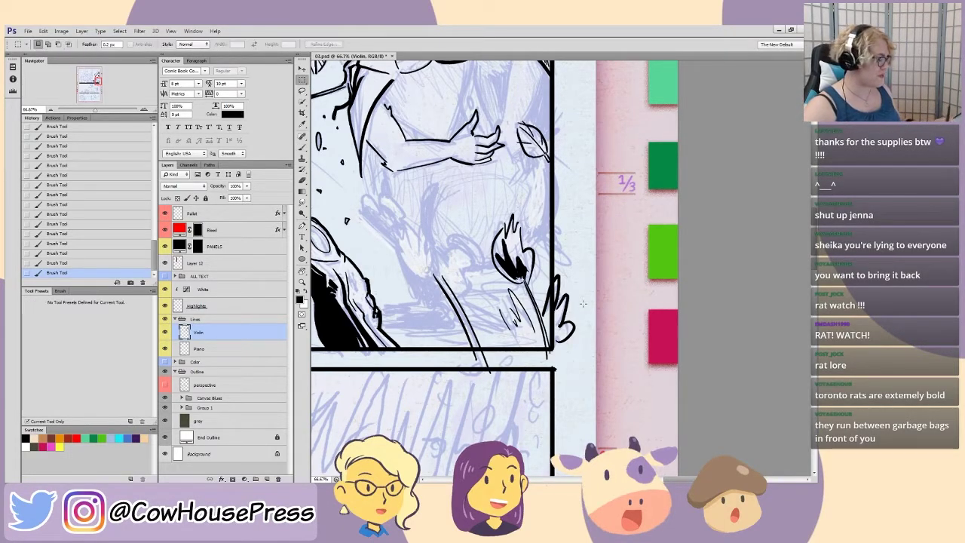
{"action": "left_click_drag", "start_coordinate": [560, 239], "coordinate": [553, 236]}
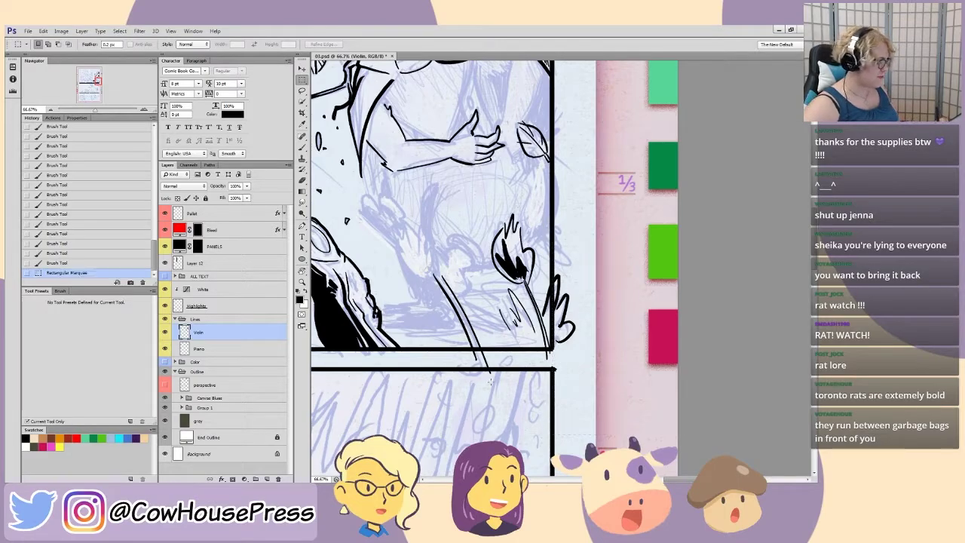
{"action": "key", "text": "Delete"}
{"action": "mouse_move", "coordinate": [623, 449]}
{"action": "left_mouse_down"}
{"action": "mouse_move", "coordinate": [341, 351]}
{"action": "mouse_move", "coordinate": [318, 362]}
{"action": "left_mouse_up"}
{"action": "key", "text": "Delete"}
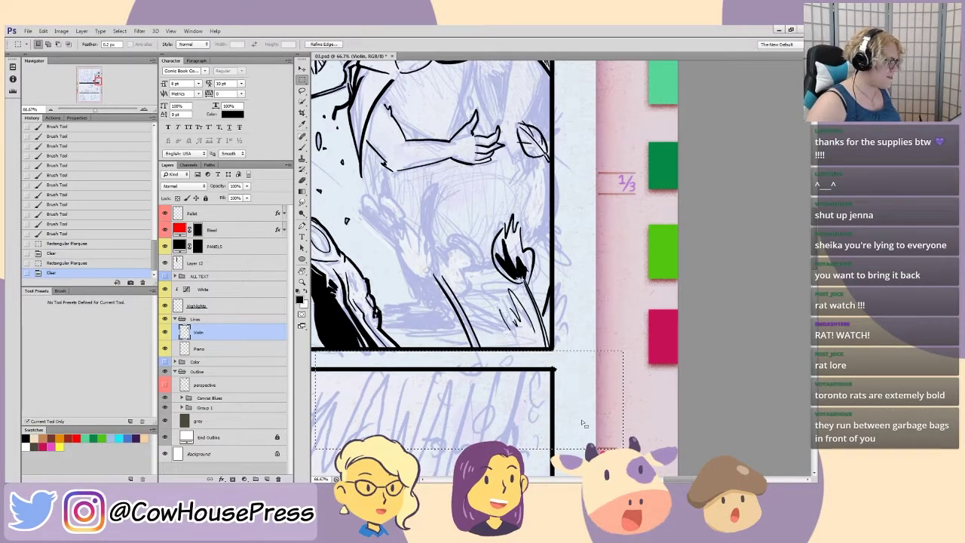
{"action": "left_click_drag", "start_coordinate": [436, 418], "coordinate": [435, 417]}
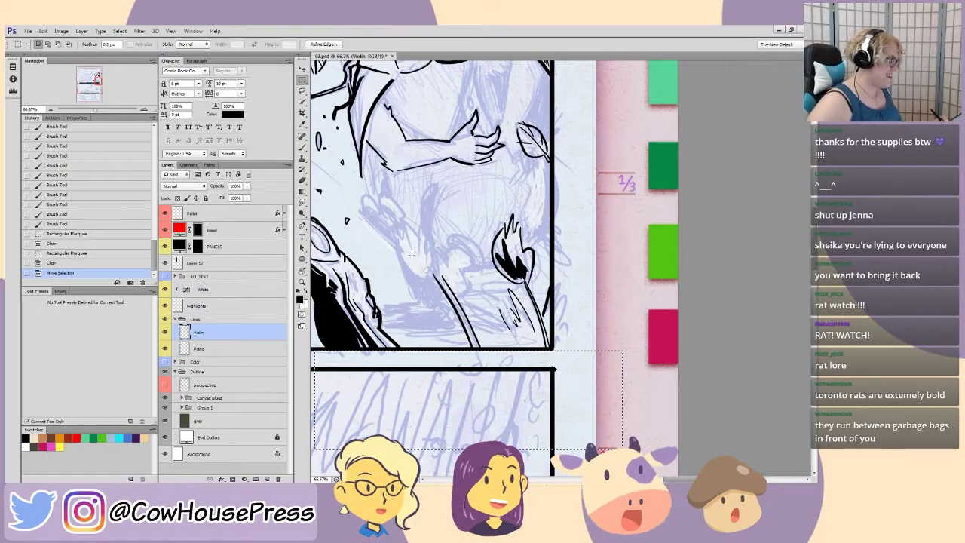
{"action": "left_click_drag", "start_coordinate": [411, 368], "coordinate": [489, 260]}
{"action": "key", "text": "ctrl+d"}
- Lasso the second stem, move it slightly lower and clear the part that crosses the panel's bottom border
{"action": "key", "text": "l"}
{"action": "mouse_move", "coordinate": [452, 343]}
{"action": "left_mouse_down"}
{"action": "mouse_move", "coordinate": [431, 260]}
{"action": "mouse_move", "coordinate": [490, 373]}
{"action": "mouse_move", "coordinate": [451, 328]}
{"action": "left_mouse_up"}
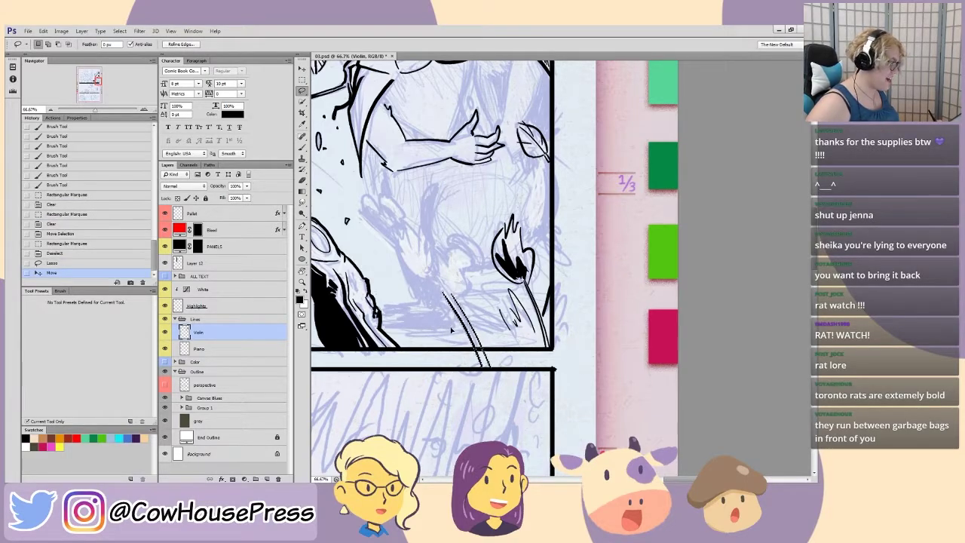
{"action": "key", "text": "Delete"}
{"action": "key", "text": "m"}
{"action": "mouse_move", "coordinate": [591, 412]}
{"action": "left_mouse_down"}
{"action": "mouse_move", "coordinate": [558, 368]}
{"action": "mouse_move", "coordinate": [426, 350]}
{"action": "left_mouse_up"}
{"action": "key", "text": "Delete"}
{"action": "key", "text": "ctrl+d"}
- Ink the mouse's far arm and hand, drawing the upper arm's inner line and the fingers hanging beside the leaf
{"action": "key", "text": "b"}
{"action": "mouse_move", "coordinate": [397, 300]}
{"action": "left_mouse_down"}
{"action": "mouse_move", "coordinate": [442, 358]}
{"action": "mouse_move", "coordinate": [438, 374]}
{"action": "left_mouse_up"}
{"action": "key", "text": "ctrl+plus"}
{"action": "mouse_move", "coordinate": [501, 357]}
{"action": "left_mouse_down"}
{"action": "mouse_move", "coordinate": [482, 138]}
{"action": "mouse_move", "coordinate": [489, 281]}
{"action": "mouse_move", "coordinate": [455, 348]}
{"action": "left_mouse_up"}
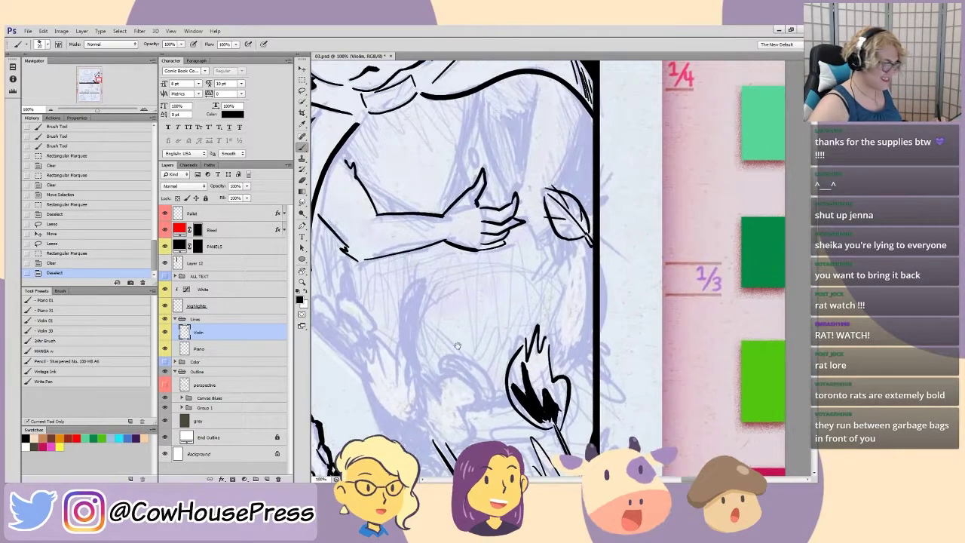
{"action": "left_click_drag", "start_coordinate": [476, 256], "coordinate": [478, 327]}
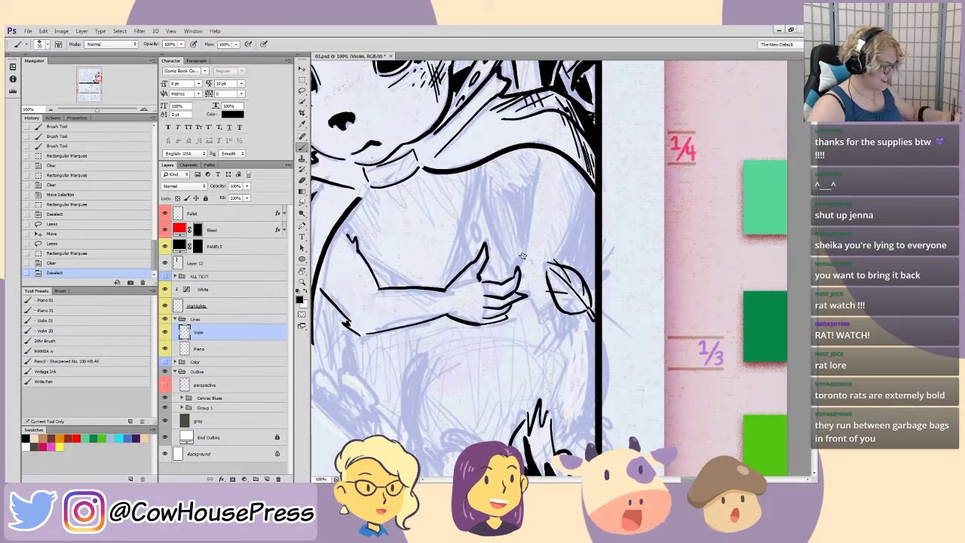
{"action": "left_click_drag", "start_coordinate": [525, 258], "coordinate": [541, 161]}
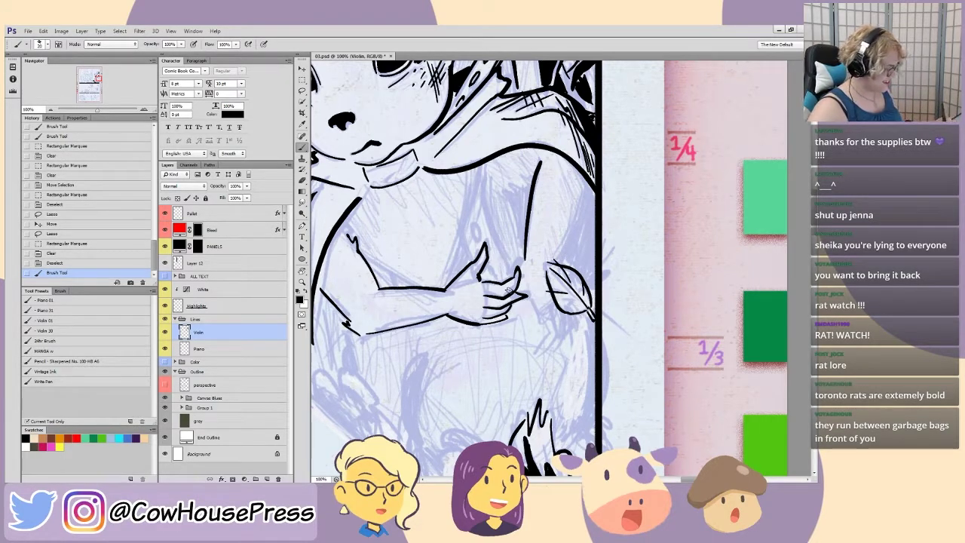
{"action": "left_click_drag", "start_coordinate": [524, 254], "coordinate": [514, 271]}
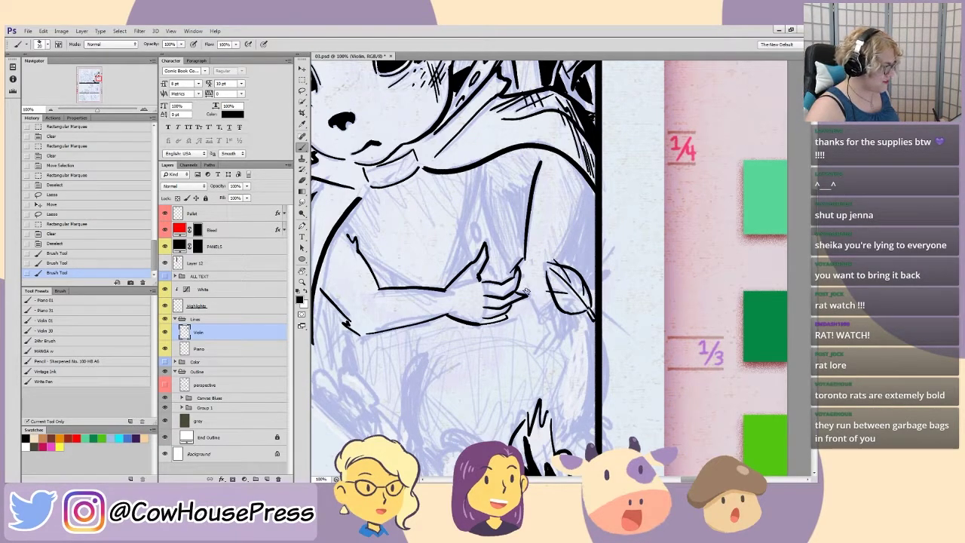
{"action": "left_click_drag", "start_coordinate": [519, 289], "coordinate": [539, 315]}
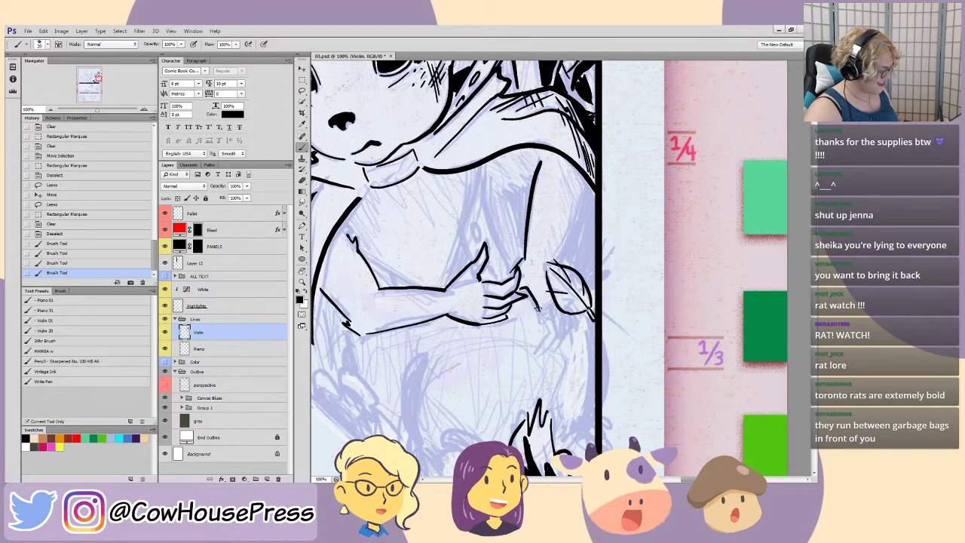
{"action": "left_click_drag", "start_coordinate": [556, 332], "coordinate": [549, 305]}
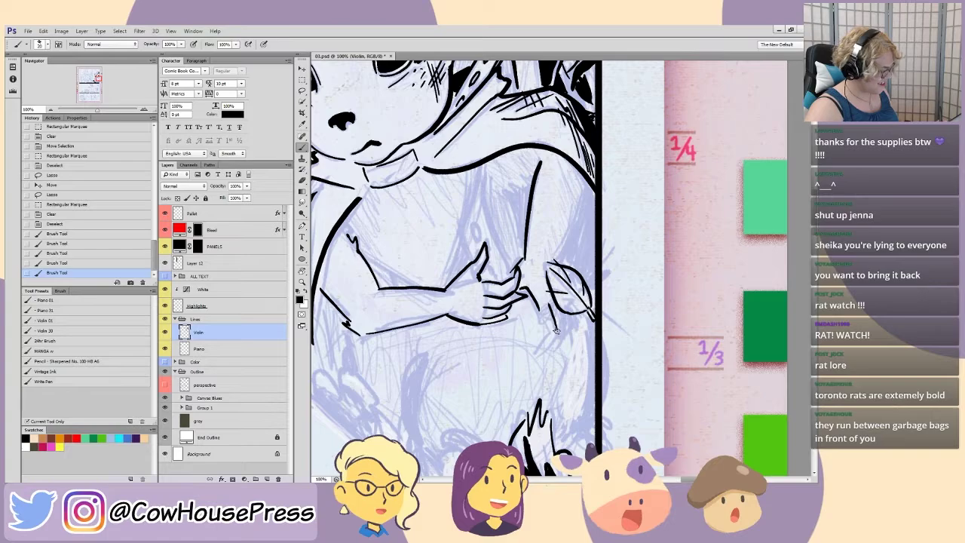
{"action": "left_click_drag", "start_coordinate": [551, 341], "coordinate": [538, 348]}
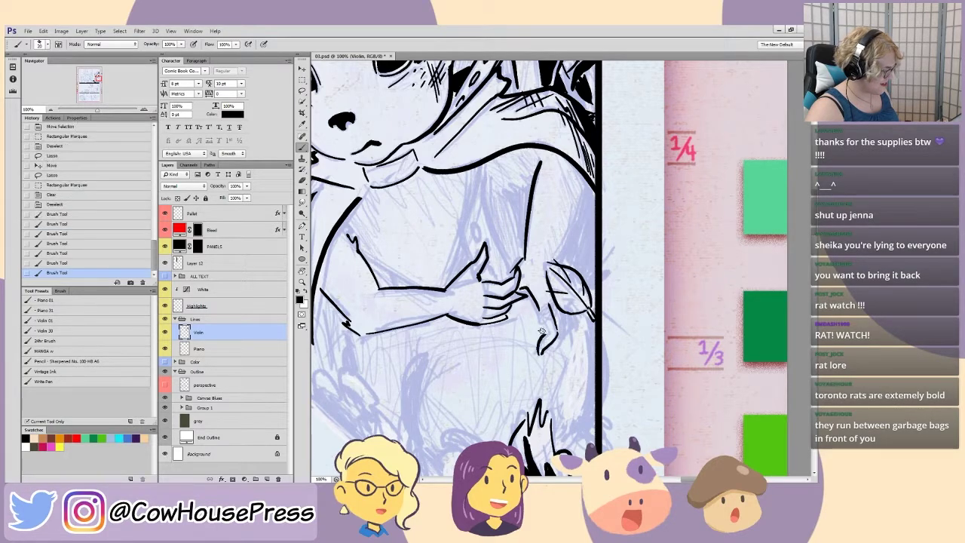
{"action": "mouse_move", "coordinate": [559, 315]}
{"action": "left_mouse_down"}
{"action": "mouse_move", "coordinate": [556, 351]}
{"action": "mouse_move", "coordinate": [553, 320]}
{"action": "mouse_move", "coordinate": [571, 334]}
{"action": "left_mouse_up"}
{"action": "left_click_drag", "start_coordinate": [451, 305], "coordinate": [465, 291]}
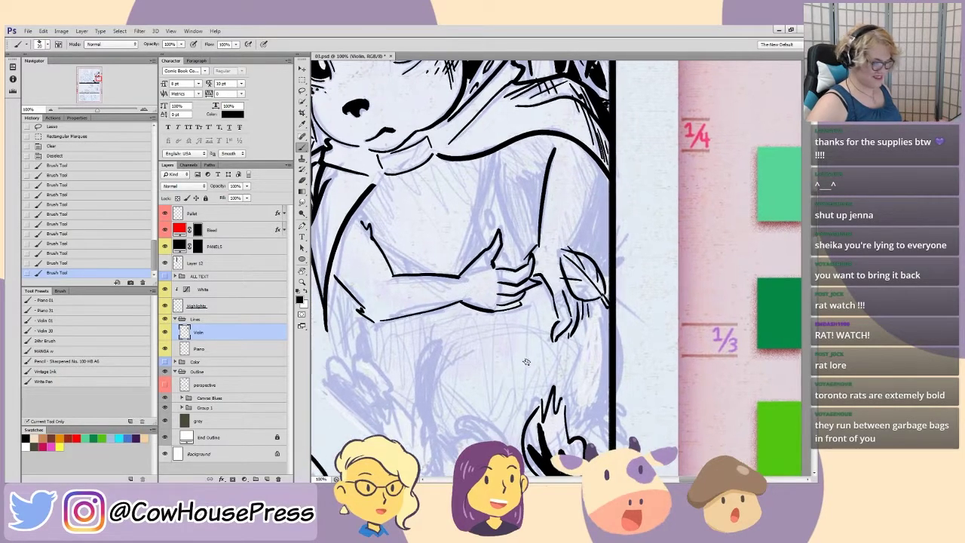
- Clear stray line bits around the far hand's fingers using lasso selections, and deselect
{"action": "key", "text": "l"}
{"action": "mouse_move", "coordinate": [539, 361]}
{"action": "left_mouse_down"}
{"action": "mouse_move", "coordinate": [535, 326]}
{"action": "mouse_move", "coordinate": [562, 324]}
{"action": "mouse_move", "coordinate": [532, 321]}
{"action": "left_mouse_up"}
{"action": "key", "text": "ctrl+d"}
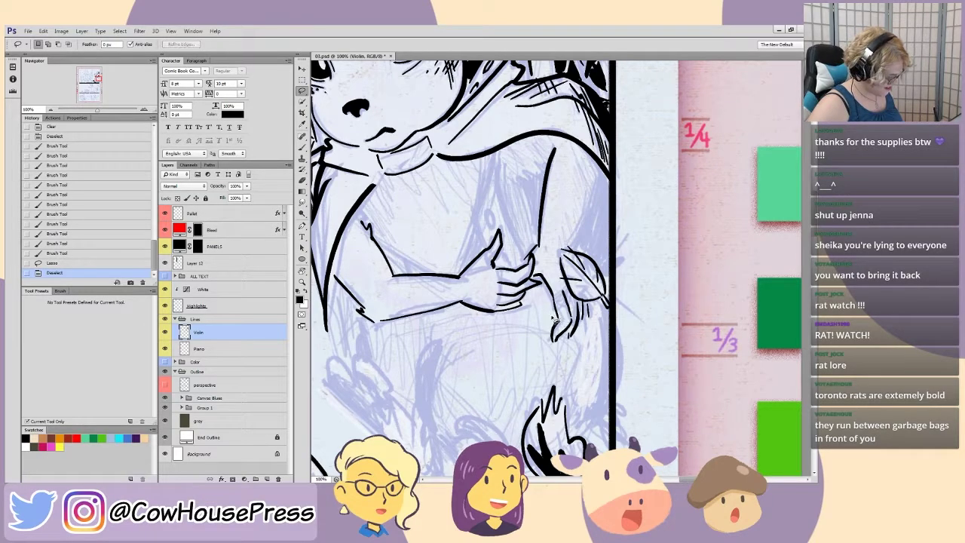
{"action": "key", "text": "Delete"}
{"action": "key", "text": "ctrl+d"}
{"action": "mouse_move", "coordinate": [560, 301]}
{"action": "left_mouse_down"}
{"action": "mouse_move", "coordinate": [569, 294]}
{"action": "mouse_move", "coordinate": [559, 303]}
{"action": "mouse_move", "coordinate": [588, 312]}
{"action": "mouse_move", "coordinate": [574, 308]}
{"action": "left_mouse_up"}
{"action": "key", "text": "Delete"}
{"action": "key", "text": "ctrl+d"}
{"action": "key", "text": "Delete"}
{"action": "key", "text": "ctrl+d"}
- Lasso the finger line nearest the leaf, shift it slightly and deselect
{"action": "mouse_move", "coordinate": [545, 353]}
{"action": "left_mouse_down"}
{"action": "mouse_move", "coordinate": [546, 330]}
{"action": "mouse_move", "coordinate": [571, 300]}
{"action": "left_mouse_up"}
{"action": "mouse_move", "coordinate": [585, 355]}
{"action": "left_mouse_down"}
{"action": "mouse_move", "coordinate": [555, 354]}
{"action": "mouse_move", "coordinate": [564, 331]}
{"action": "left_mouse_up"}
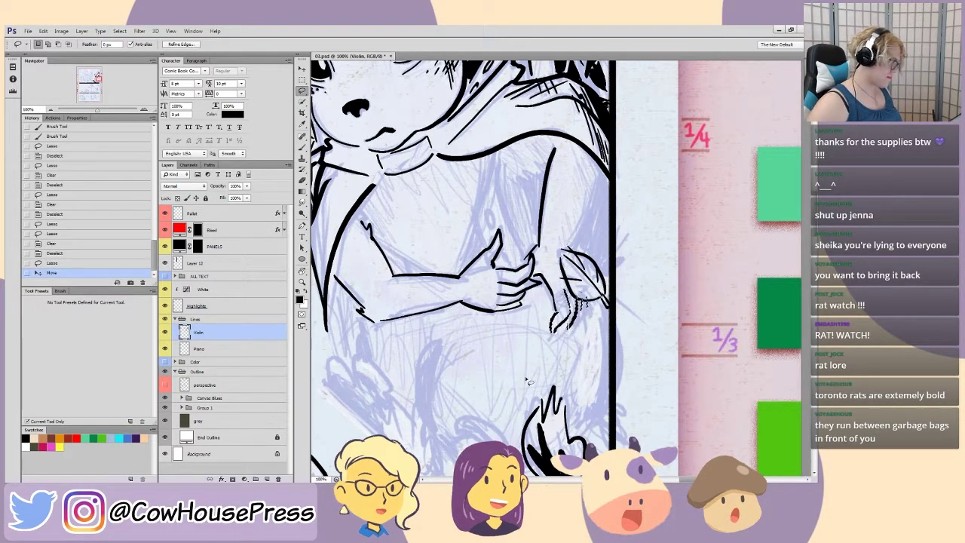
{"action": "key", "text": "ctrl+d"}
- Ink the far arm's outer line, fur marks on its upper part and the torso lines running down from the cape
{"action": "mouse_move", "coordinate": [447, 304]}
{"action": "left_mouse_down"}
{"action": "mouse_move", "coordinate": [417, 264]}
{"action": "mouse_move", "coordinate": [493, 375]}
{"action": "mouse_move", "coordinate": [459, 339]}
{"action": "left_mouse_up"}
{"action": "key", "text": "b"}
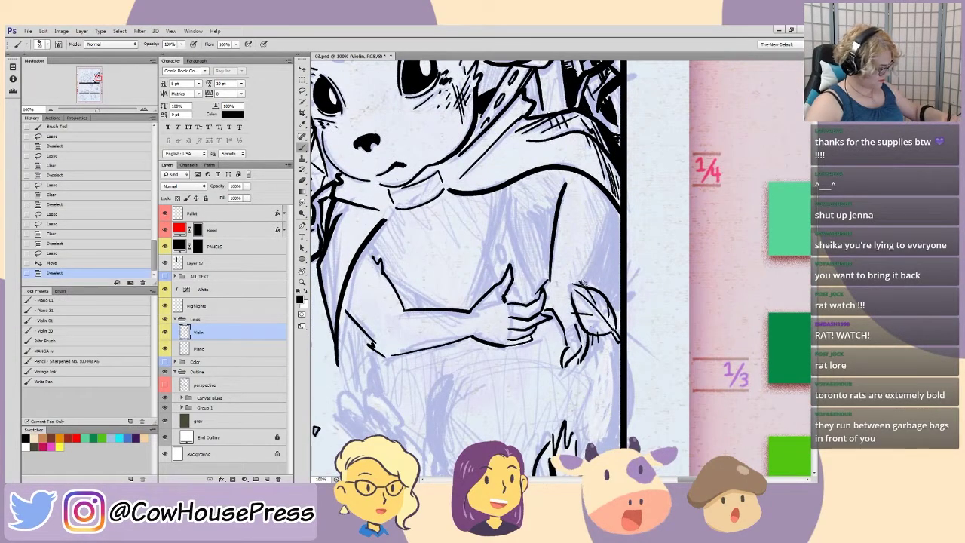
{"action": "left_click_drag", "start_coordinate": [586, 279], "coordinate": [612, 208]}
{"action": "left_click_drag", "start_coordinate": [517, 248], "coordinate": [494, 233]}
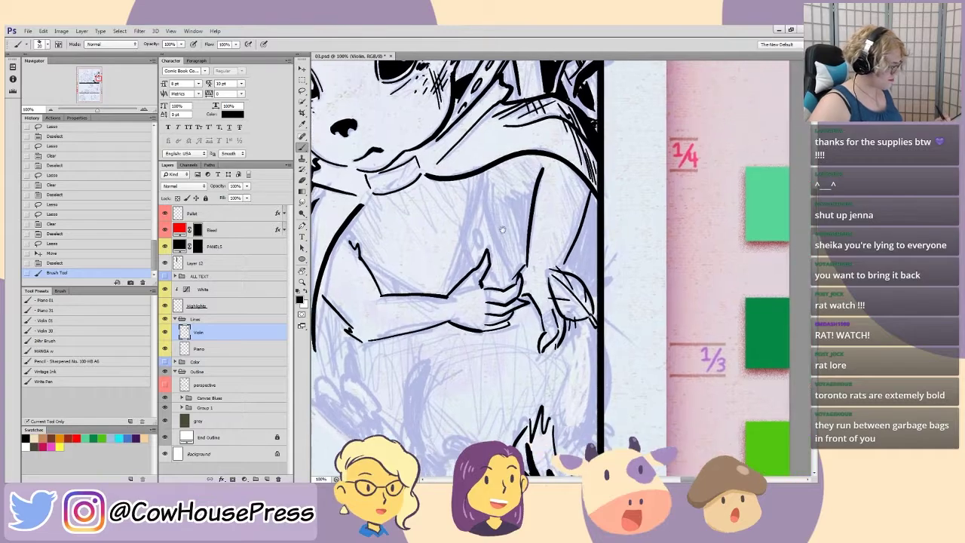
{"action": "left_click_drag", "start_coordinate": [528, 198], "coordinate": [535, 193]}
{"action": "mouse_move", "coordinate": [485, 296]}
{"action": "left_mouse_down"}
{"action": "mouse_move", "coordinate": [511, 320]}
{"action": "mouse_move", "coordinate": [519, 258]}
{"action": "mouse_move", "coordinate": [509, 199]}
{"action": "mouse_move", "coordinate": [489, 259]}
{"action": "left_mouse_up"}
{"action": "mouse_move", "coordinate": [431, 296]}
{"action": "left_mouse_down"}
{"action": "mouse_move", "coordinate": [457, 324]}
{"action": "mouse_move", "coordinate": [530, 264]}
{"action": "mouse_move", "coordinate": [535, 229]}
{"action": "left_mouse_up"}
- Lasso and clear the unwanted bit of line work around the near hand, and deselect
{"action": "key", "text": "l"}
{"action": "mouse_move", "coordinate": [491, 336]}
{"action": "left_mouse_down"}
{"action": "mouse_move", "coordinate": [521, 256]}
{"action": "mouse_move", "coordinate": [513, 324]}
{"action": "mouse_move", "coordinate": [494, 343]}
{"action": "mouse_move", "coordinate": [486, 334]}
{"action": "left_mouse_up"}
{"action": "key", "text": "Delete"}
{"action": "key", "text": "ctrl+d"}
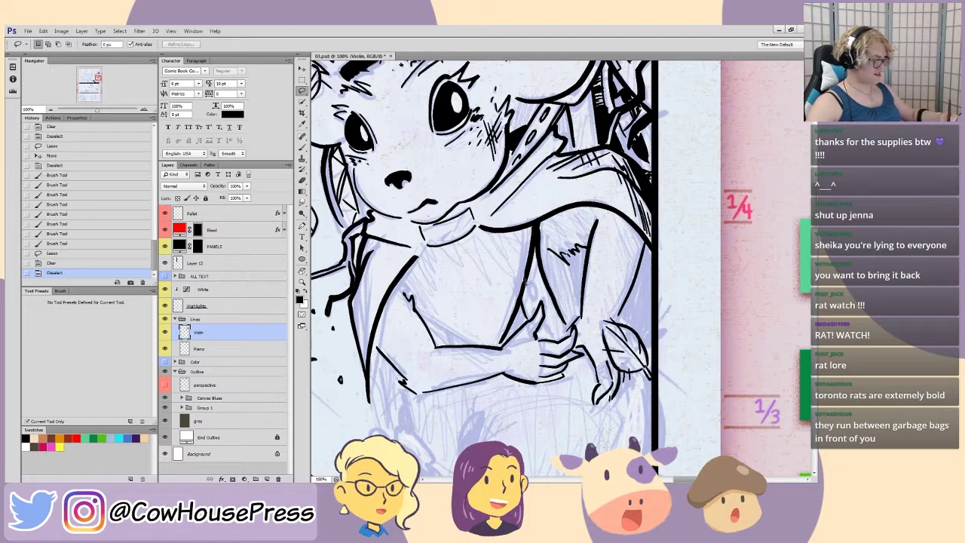
- Thicken the torso's side line above the thumb and the near arm's inner line along the chest
{"action": "key", "text": "b"}
{"action": "left_click_drag", "start_coordinate": [530, 272], "coordinate": [521, 283]}
{"action": "left_click_drag", "start_coordinate": [532, 250], "coordinate": [512, 317]}
{"action": "left_click_drag", "start_coordinate": [429, 328], "coordinate": [412, 282]}
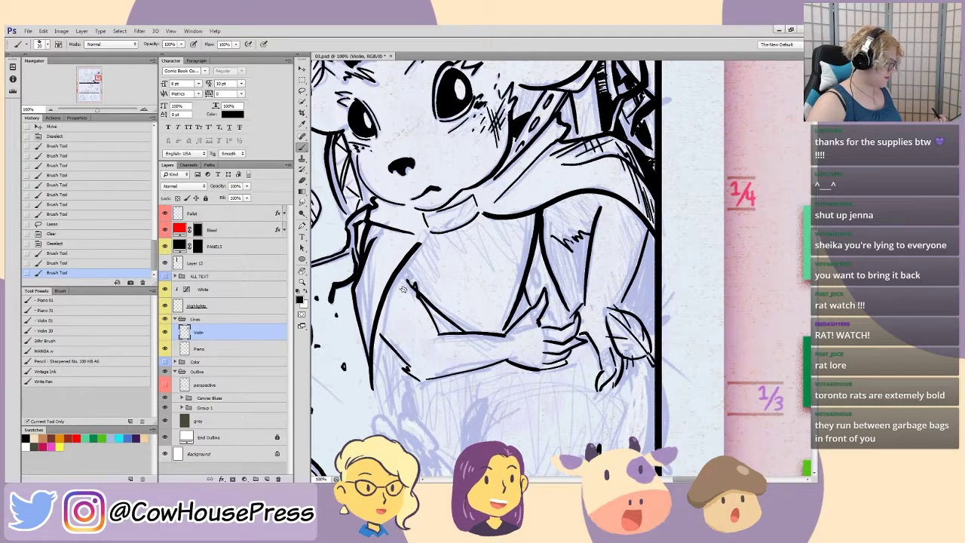
{"action": "key", "text": "ctrl+z"}
{"action": "left_click_drag", "start_coordinate": [463, 332], "coordinate": [414, 296]}
{"action": "left_click_drag", "start_coordinate": [461, 332], "coordinate": [413, 289]}
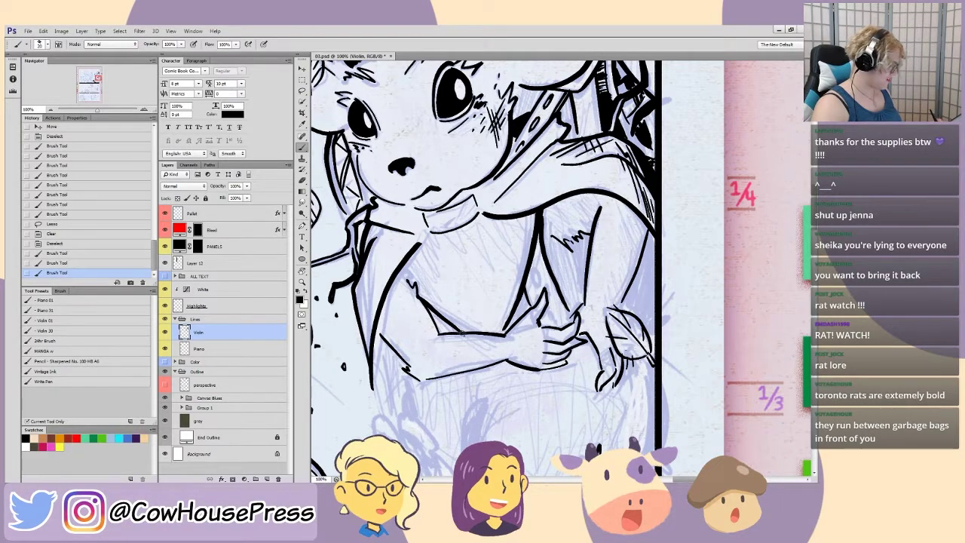
{"action": "left_click_drag", "start_coordinate": [458, 332], "coordinate": [463, 333]}
- Add small fur strokes at the top of the near arm's inner line and reinforce the line between torso and far arm
{"action": "left_click_drag", "start_coordinate": [424, 373], "coordinate": [480, 416]}
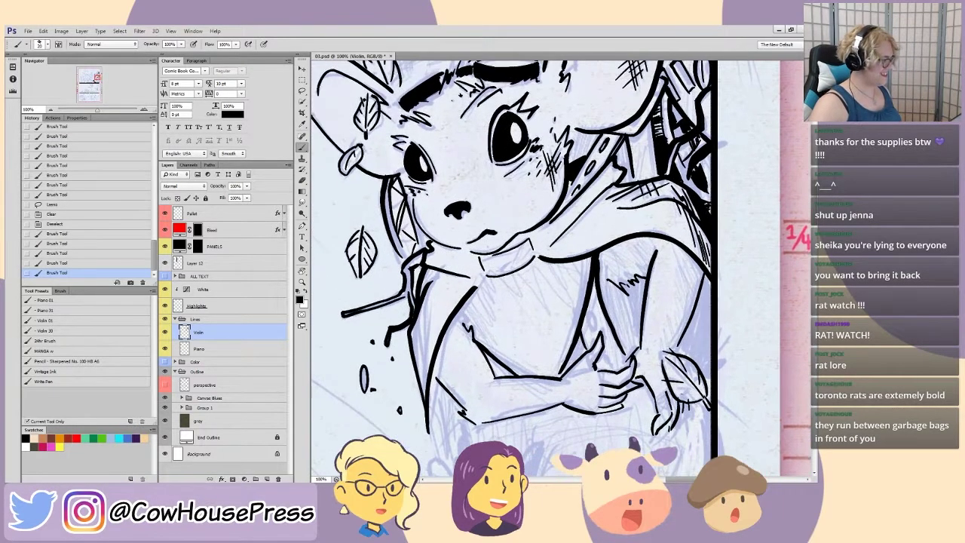
{"action": "left_click_drag", "start_coordinate": [467, 323], "coordinate": [455, 306]}
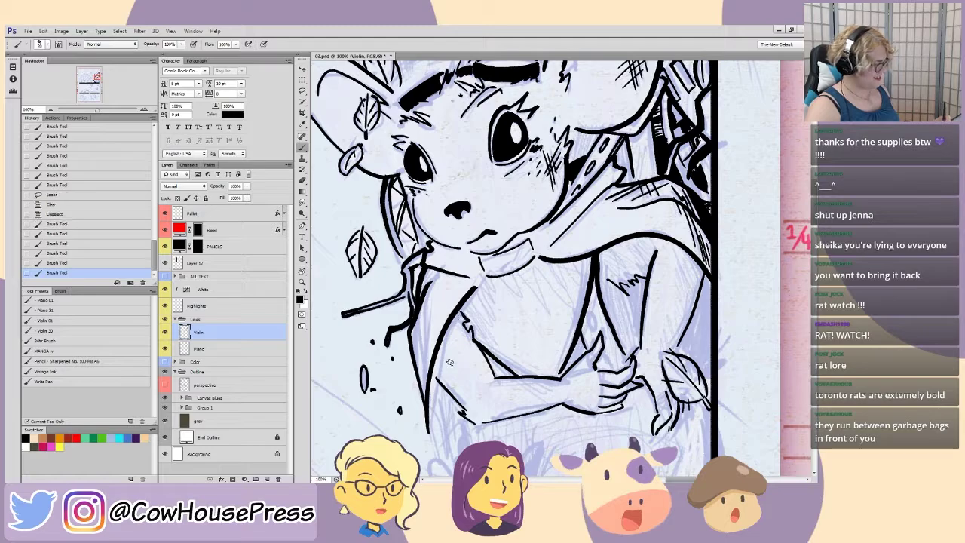
{"action": "left_click_drag", "start_coordinate": [590, 327], "coordinate": [584, 294]}
{"action": "key", "text": "ctrl+z"}
{"action": "mouse_move", "coordinate": [585, 297]}
{"action": "left_mouse_down"}
{"action": "mouse_move", "coordinate": [581, 317]}
{"action": "mouse_move", "coordinate": [619, 369]}
{"action": "left_mouse_up"}
- Ink a flame-shaped flower bud with jagged petals on top of the second stem, beside the log
{"action": "mouse_move", "coordinate": [434, 445]}
{"action": "left_mouse_down"}
{"action": "mouse_move", "coordinate": [429, 286]}
{"action": "mouse_move", "coordinate": [408, 366]}
{"action": "left_mouse_up"}
{"action": "scroll", "coordinate": [582, 332], "scroll_direction": "up", "scroll_amount": 3}
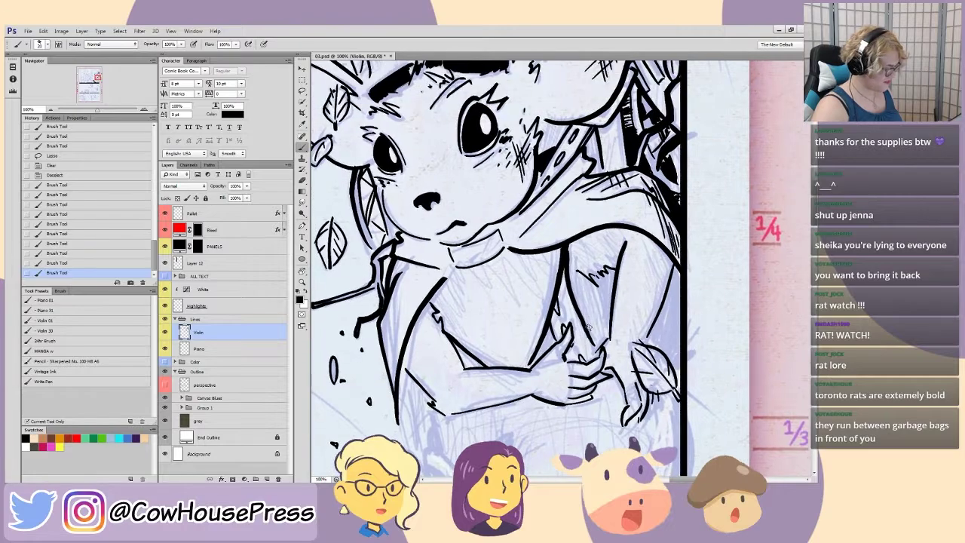
{"action": "left_click_drag", "start_coordinate": [404, 309], "coordinate": [451, 166]}
{"action": "left_click_drag", "start_coordinate": [456, 362], "coordinate": [452, 253]}
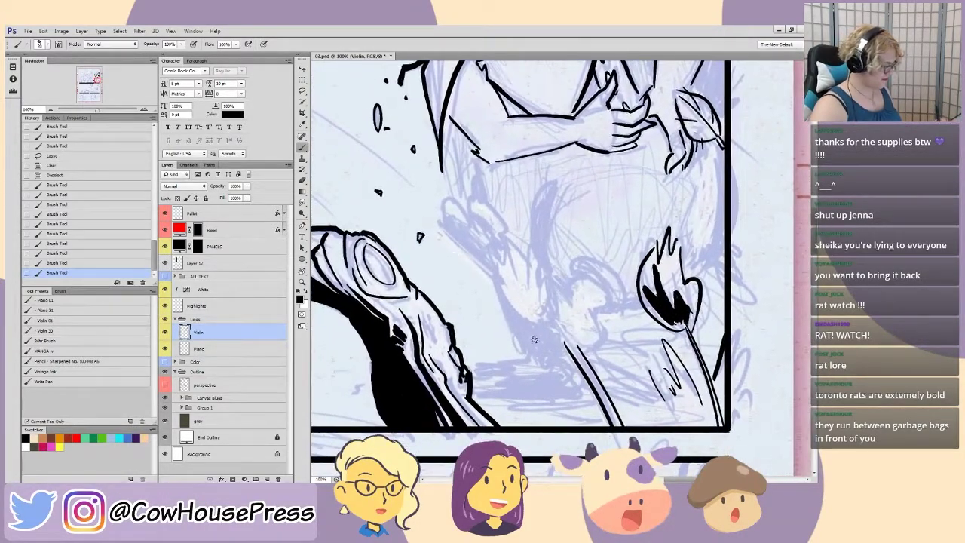
{"action": "mouse_move", "coordinate": [564, 329]}
{"action": "left_mouse_down"}
{"action": "mouse_move", "coordinate": [555, 280]}
{"action": "mouse_move", "coordinate": [545, 291]}
{"action": "mouse_move", "coordinate": [537, 254]}
{"action": "mouse_move", "coordinate": [517, 314]}
{"action": "mouse_move", "coordinate": [531, 268]}
{"action": "left_mouse_up"}
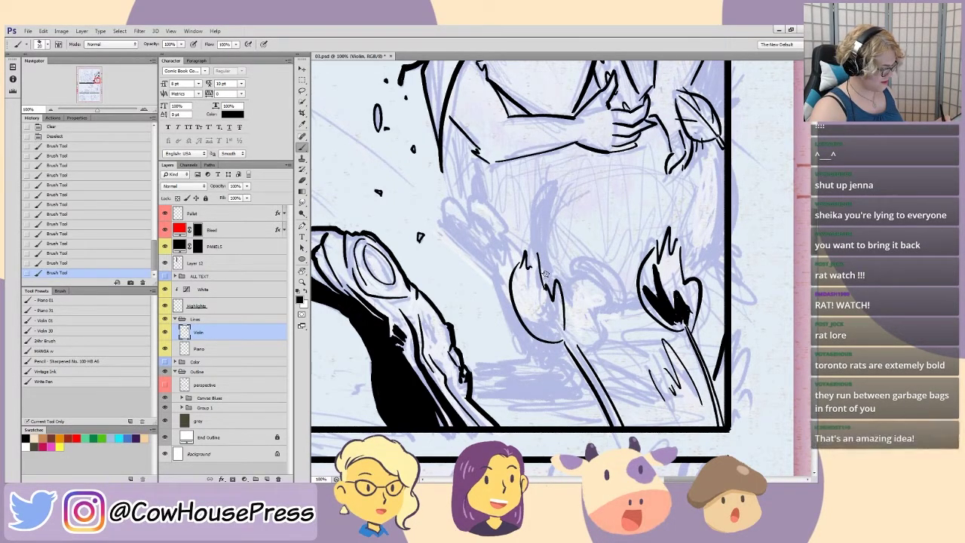
{"action": "left_click_drag", "start_coordinate": [565, 294], "coordinate": [568, 354]}
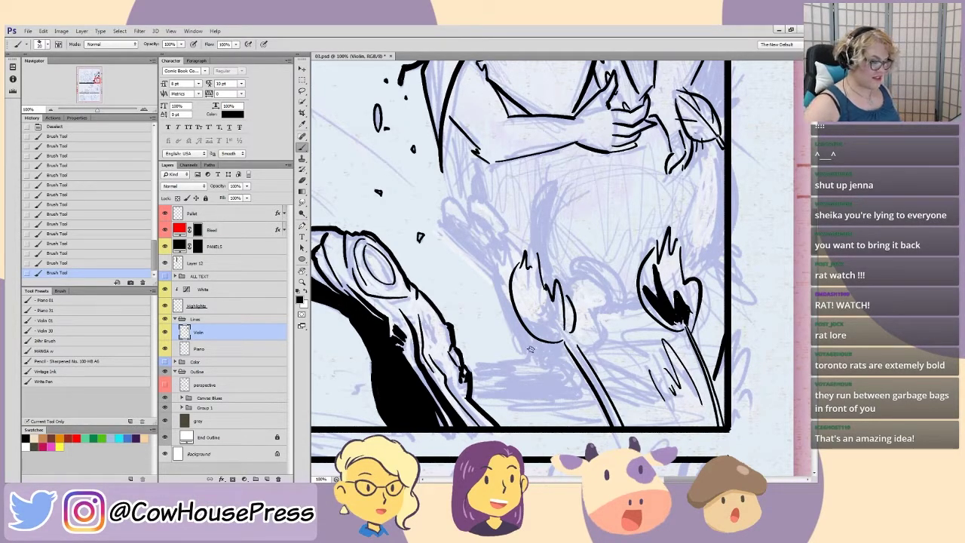
- Lasso the new flower together with its stem, move it slightly down and to the right, and deselect
{"action": "key", "text": "l"}
{"action": "mouse_move", "coordinate": [495, 317]}
{"action": "left_mouse_down"}
{"action": "mouse_move", "coordinate": [619, 273]}
{"action": "mouse_move", "coordinate": [578, 343]}
{"action": "mouse_move", "coordinate": [595, 384]}
{"action": "left_mouse_up"}
{"action": "mouse_move", "coordinate": [623, 443]}
{"action": "left_mouse_down"}
{"action": "mouse_move", "coordinate": [616, 421]}
{"action": "mouse_move", "coordinate": [563, 396]}
{"action": "mouse_move", "coordinate": [498, 326]}
{"action": "left_mouse_up"}
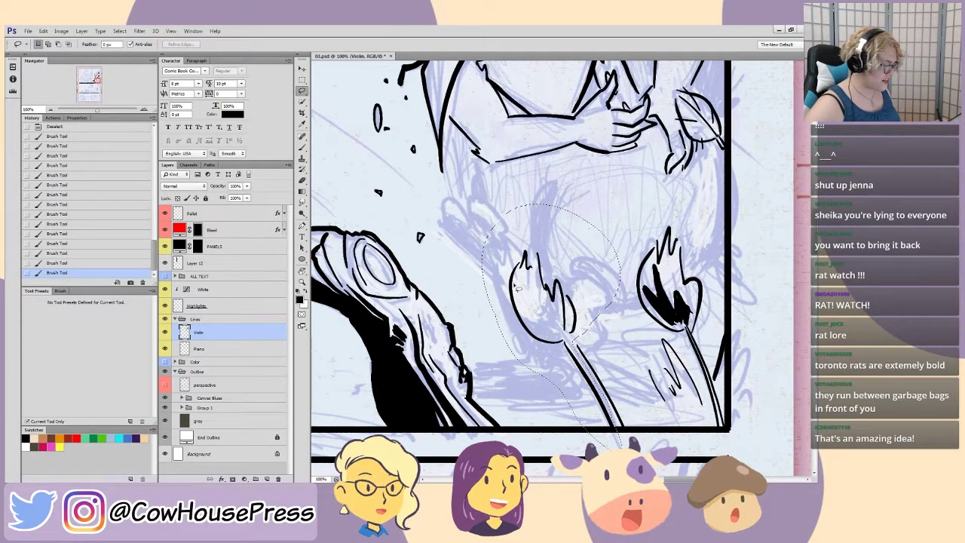
{"action": "left_click_drag", "start_coordinate": [558, 324], "coordinate": [559, 325]}
{"action": "key", "text": "ctrl+d"}
- Fill the lower part of the new bud with solid black, clear a small sliver from the fill and deselect
{"action": "key", "text": "b"}
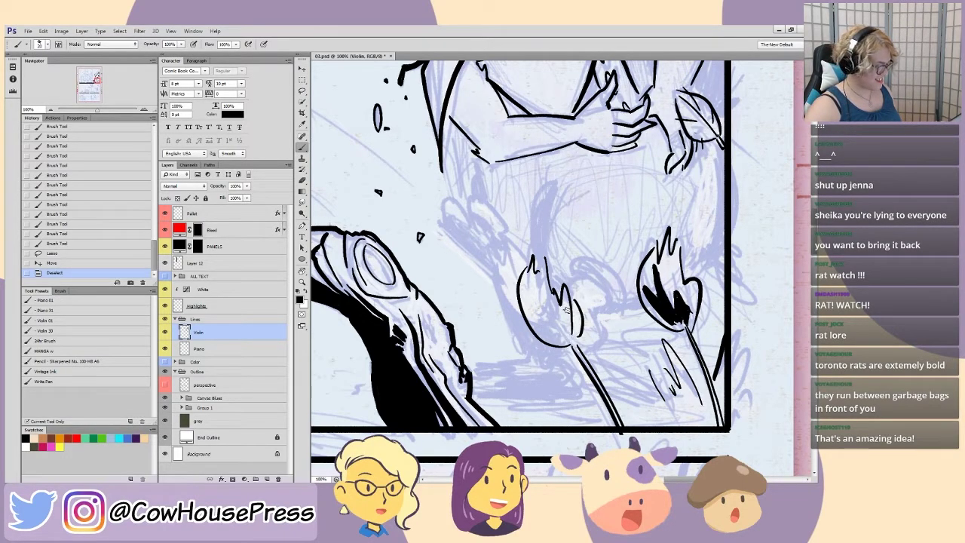
{"action": "mouse_move", "coordinate": [570, 309]}
{"action": "left_mouse_down"}
{"action": "mouse_move", "coordinate": [533, 296]}
{"action": "mouse_move", "coordinate": [541, 336]}
{"action": "mouse_move", "coordinate": [571, 346]}
{"action": "mouse_move", "coordinate": [567, 315]}
{"action": "mouse_move", "coordinate": [553, 331]}
{"action": "mouse_move", "coordinate": [543, 310]}
{"action": "mouse_move", "coordinate": [562, 339]}
{"action": "mouse_move", "coordinate": [533, 321]}
{"action": "mouse_move", "coordinate": [549, 325]}
{"action": "mouse_move", "coordinate": [558, 351]}
{"action": "left_mouse_up"}
{"action": "key", "text": "l"}
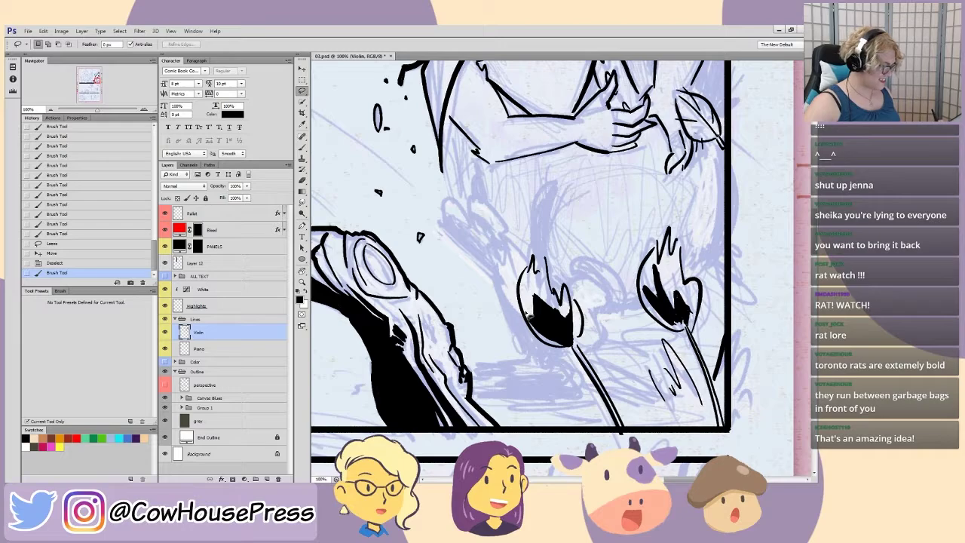
{"action": "left_click_drag", "start_coordinate": [529, 293], "coordinate": [533, 306]}
{"action": "key", "text": "Delete"}
{"action": "key", "text": "ctrl+d"}
- Clear the part of the new flower's stem crossing the panel's bottom border with a rectangular selection, and deselect
{"action": "left_click_drag", "start_coordinate": [543, 366], "coordinate": [496, 253]}
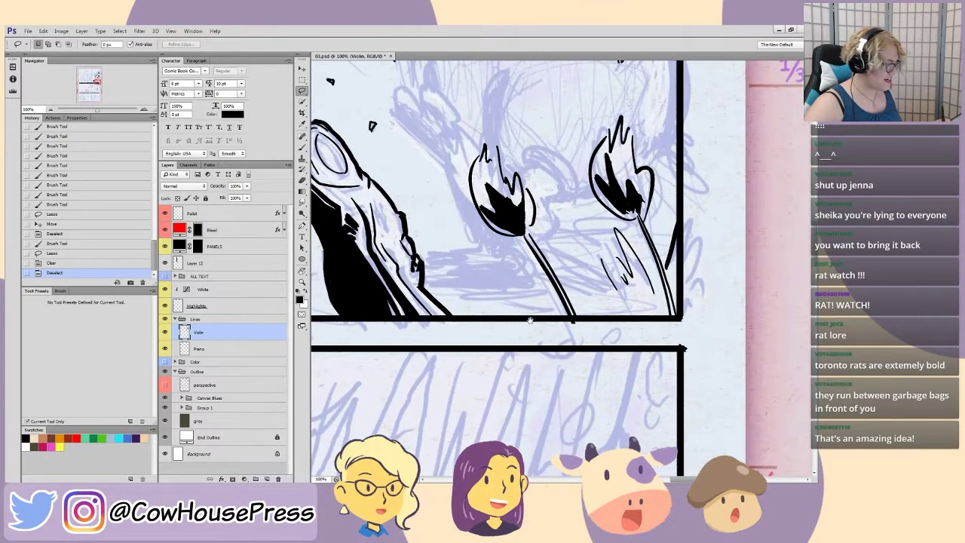
{"action": "key", "text": "m"}
{"action": "mouse_move", "coordinate": [743, 420]}
{"action": "left_mouse_down"}
{"action": "mouse_move", "coordinate": [467, 334]}
{"action": "mouse_move", "coordinate": [458, 323]}
{"action": "left_mouse_up"}
{"action": "key", "text": "Delete"}
{"action": "key", "text": "ctrl+d"}
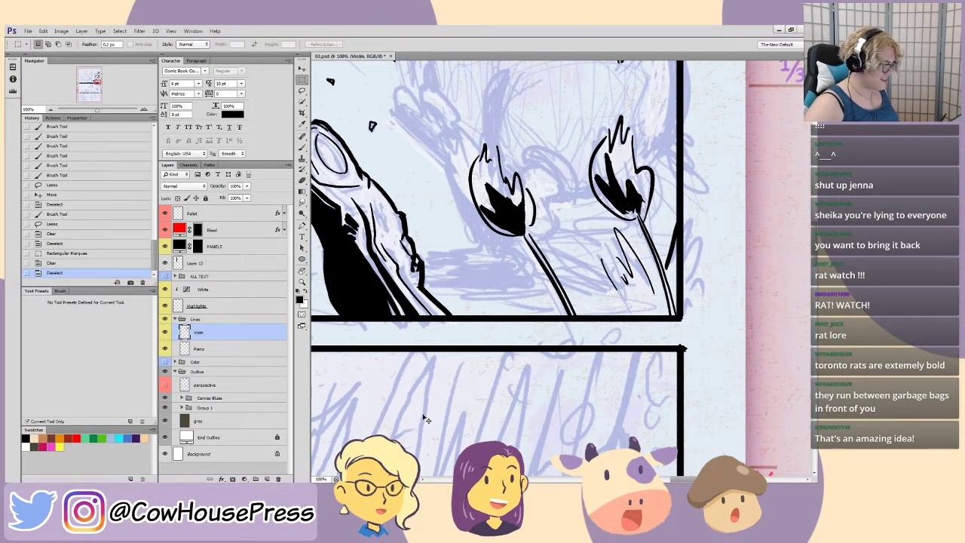
- Lasso the new flower with its stem again, move it lower in the panel and deselect
{"action": "key", "text": "ctrl+minus"}
{"action": "key", "text": "ctrl+minus"}
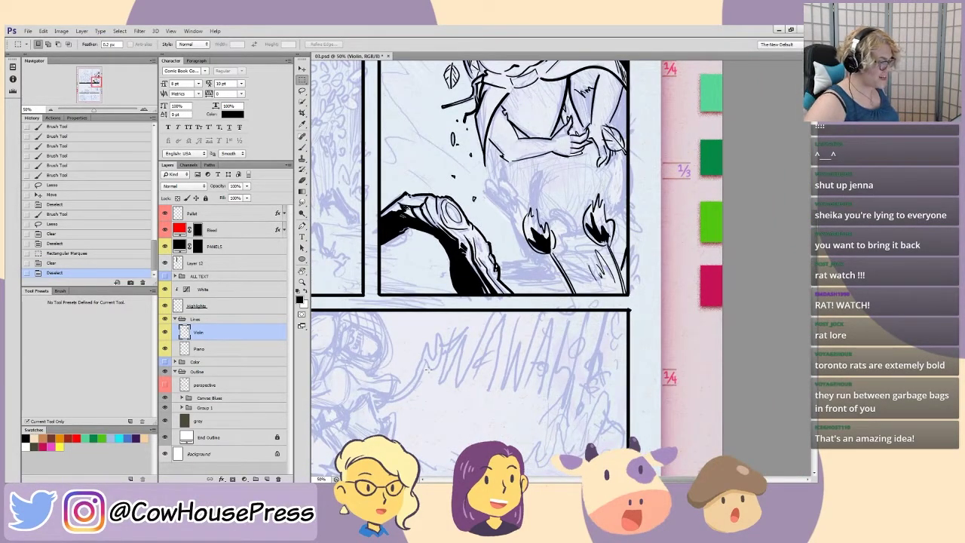
{"action": "key", "text": "b"}
{"action": "left_click_drag", "start_coordinate": [419, 307], "coordinate": [505, 399]}
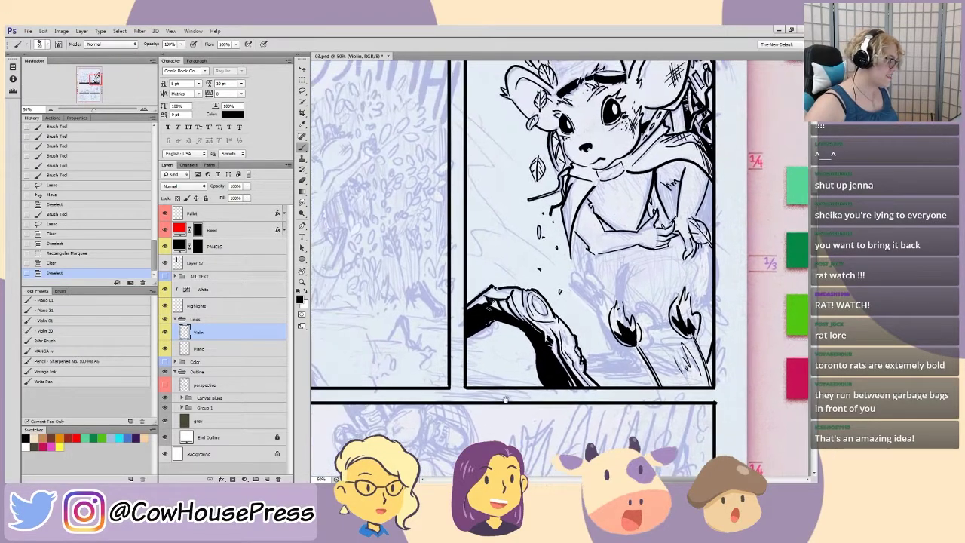
{"action": "scroll", "coordinate": [463, 244], "scroll_direction": "down", "scroll_amount": 2}
{"action": "scroll", "coordinate": [463, 243], "scroll_direction": "right", "scroll_amount": 2}
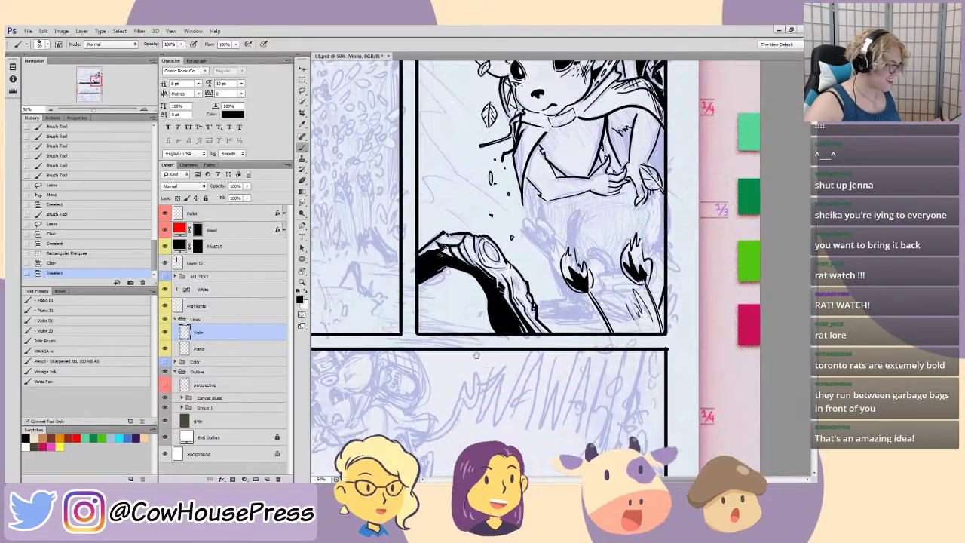
{"action": "key", "text": "l"}
{"action": "mouse_move", "coordinate": [588, 348]}
{"action": "left_mouse_down"}
{"action": "mouse_move", "coordinate": [552, 273]}
{"action": "mouse_move", "coordinate": [599, 247]}
{"action": "mouse_move", "coordinate": [626, 345]}
{"action": "left_mouse_up"}
{"action": "left_click_drag", "start_coordinate": [574, 318], "coordinate": [589, 346]}
{"action": "key", "text": "ctrl+d"}
- Select the strip below the panel's bottom border, clear the overhanging stem lines and deselect
{"action": "key", "text": "m"}
{"action": "left_click_drag", "start_coordinate": [707, 438], "coordinate": [475, 335]}
{"action": "left_click_drag", "start_coordinate": [501, 385], "coordinate": [502, 381]}
{"action": "key", "text": "Delete"}
{"action": "key", "text": "ctrl+d"}
- Examine the inked third panel up close and within the whole comic page
{"action": "key", "text": "b"}
{"action": "left_click_drag", "start_coordinate": [571, 302], "coordinate": [499, 186]}
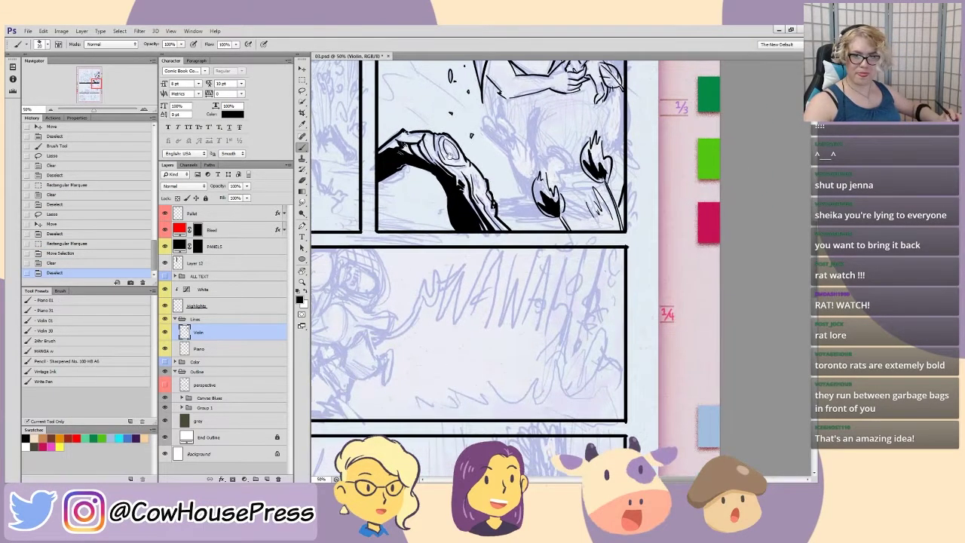
{"action": "left_click_drag", "start_coordinate": [355, 296], "coordinate": [396, 355]}
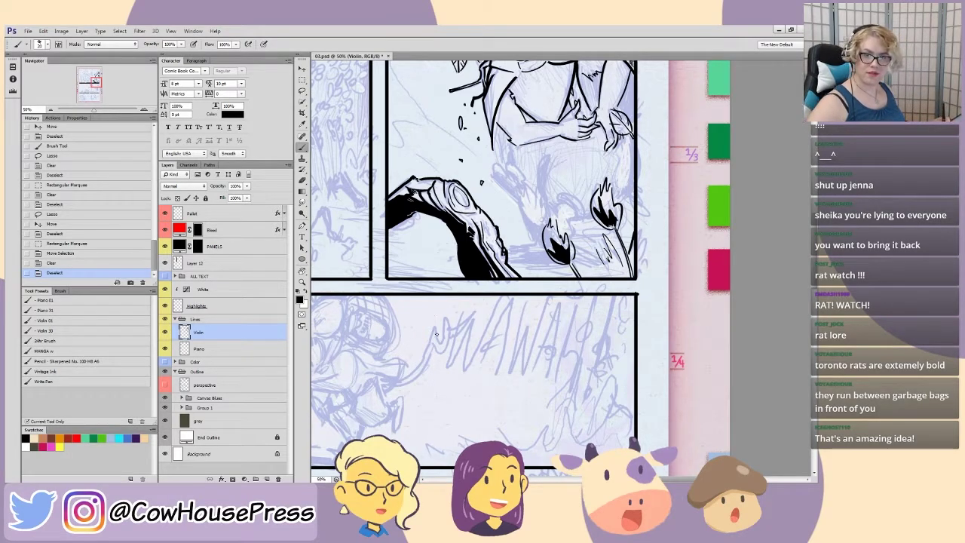
{"action": "key", "text": "ctrl+plus"}
{"action": "left_click_drag", "start_coordinate": [439, 213], "coordinate": [483, 437]}
{"action": "key", "text": "ctrl+minus"}
{"action": "key", "text": "ctrl+minus"}
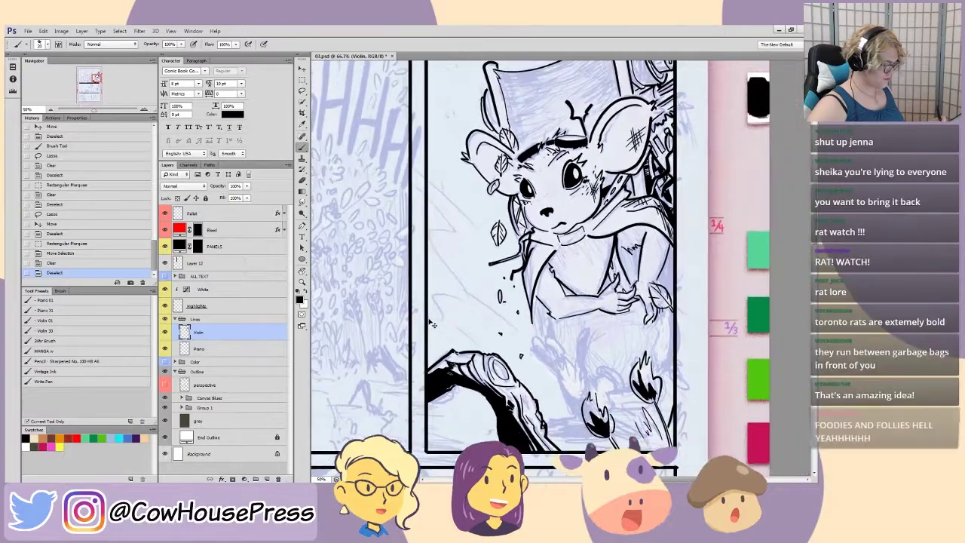
{"action": "key", "text": "ctrl+0"}
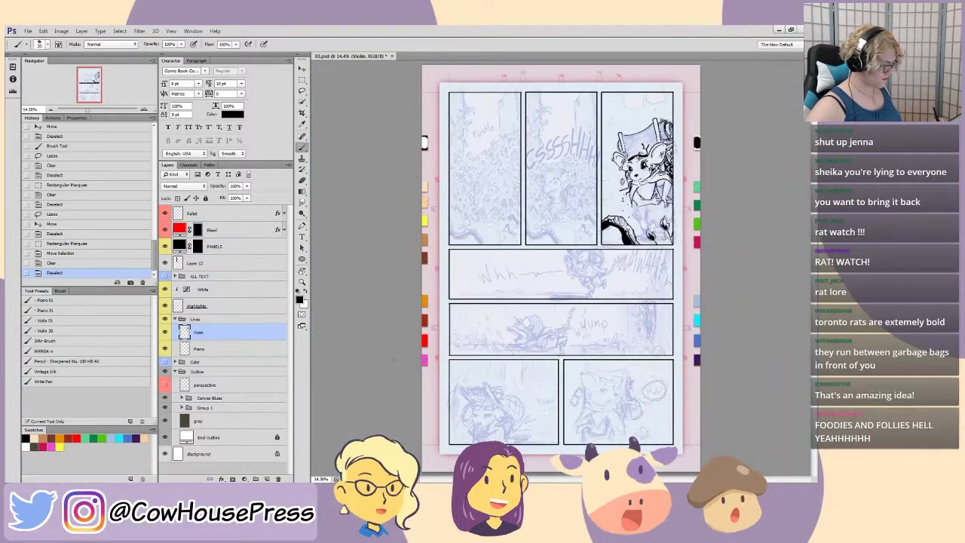
- Hide the Outline group and examine the third panel's inks without the blue sketch
{"action": "left_click", "coordinate": [174, 372]}
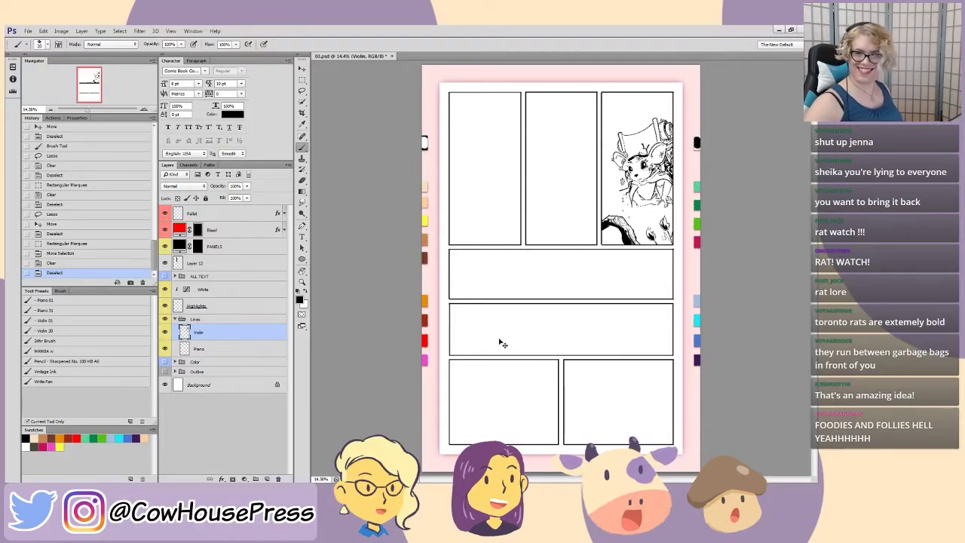
{"action": "key", "text": "ctrl+plus"}
{"action": "left_click_drag", "start_coordinate": [541, 212], "coordinate": [465, 286]}
{"action": "key", "text": "ctrl+plus"}
{"action": "scroll", "coordinate": [464, 305], "scroll_direction": "up", "scroll_amount": 2}
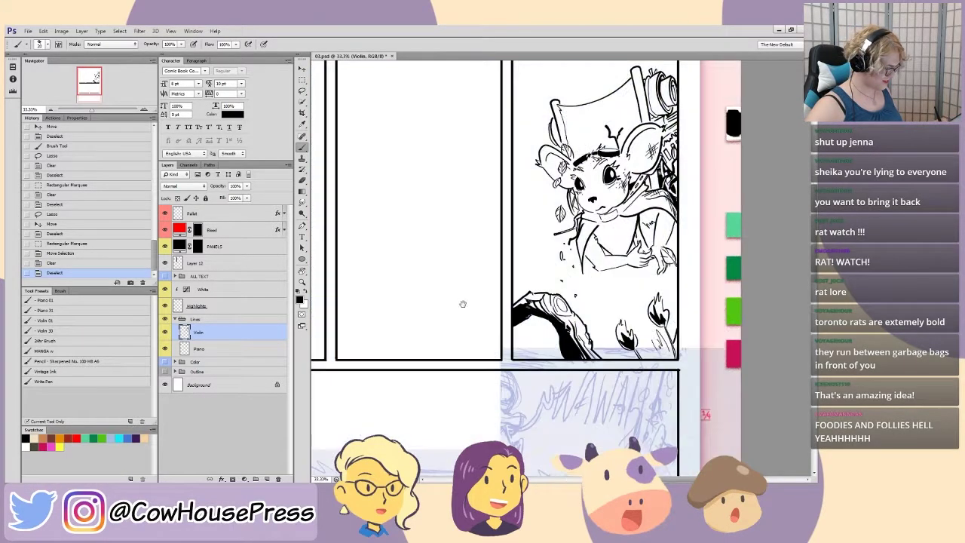
- Show the Outline group again and ink a small dark block below the mouse's ear, beside the cheek
{"action": "left_click_drag", "start_coordinate": [432, 274], "coordinate": [420, 301]}
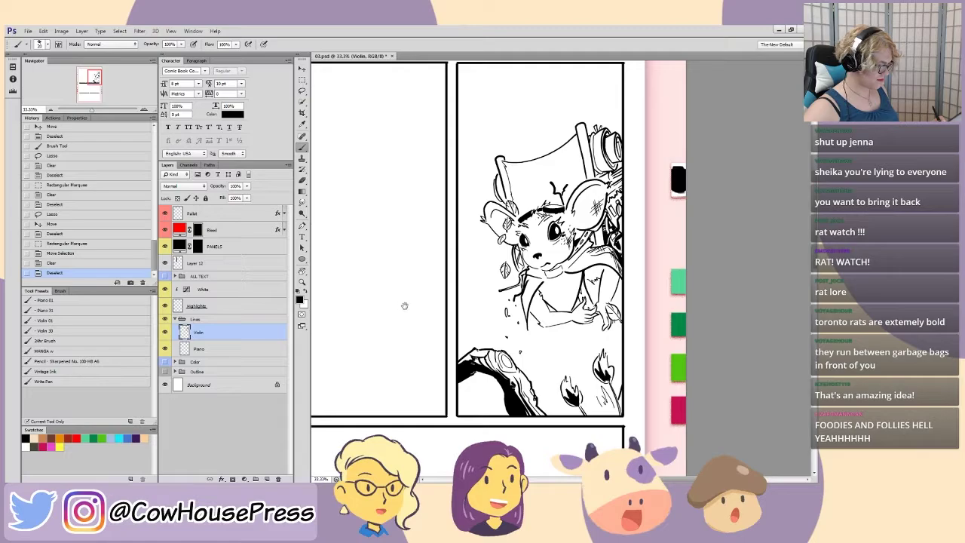
{"action": "left_click", "coordinate": [172, 370]}
{"action": "key", "text": "ctrl+plus"}
{"action": "key", "text": "ctrl+plus"}
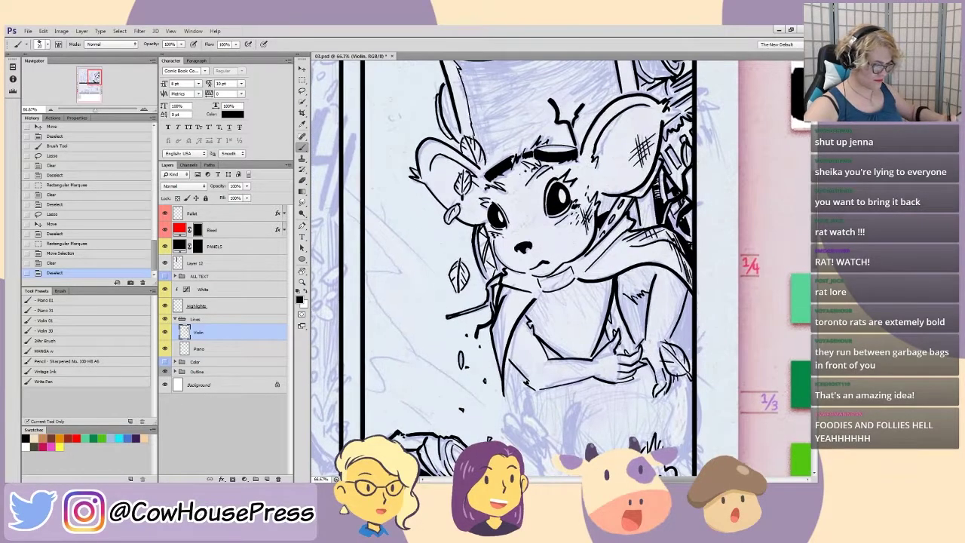
{"action": "left_click_drag", "start_coordinate": [451, 229], "coordinate": [448, 236]}
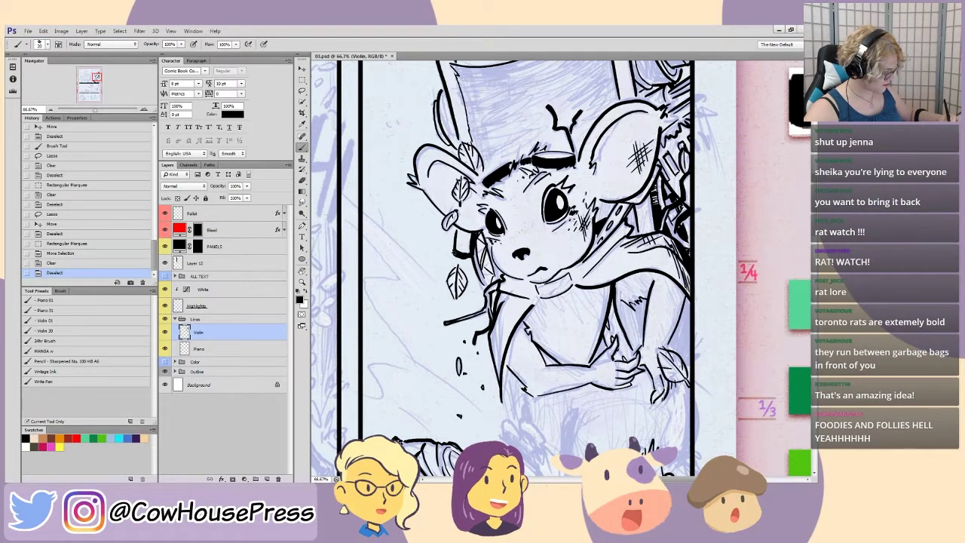
{"action": "key", "text": "b"}
{"action": "key", "text": "ctrl+plus"}
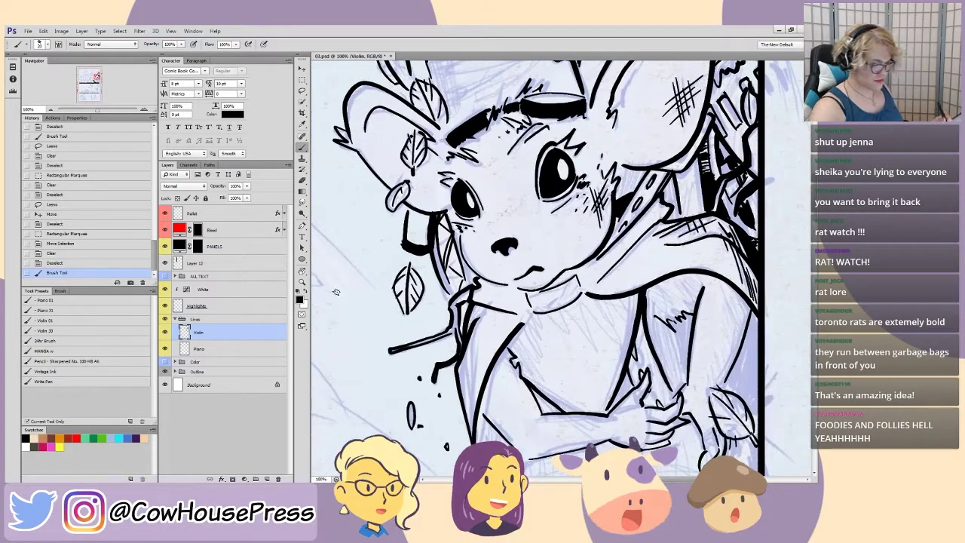
- Paint white over the small block beside the mouse's cheek to clean its inside and thin its thick outline
{"action": "key", "text": "x"}
{"action": "left_click_drag", "start_coordinate": [425, 255], "coordinate": [434, 252]}
{"action": "left_click_drag", "start_coordinate": [439, 215], "coordinate": [433, 249]}
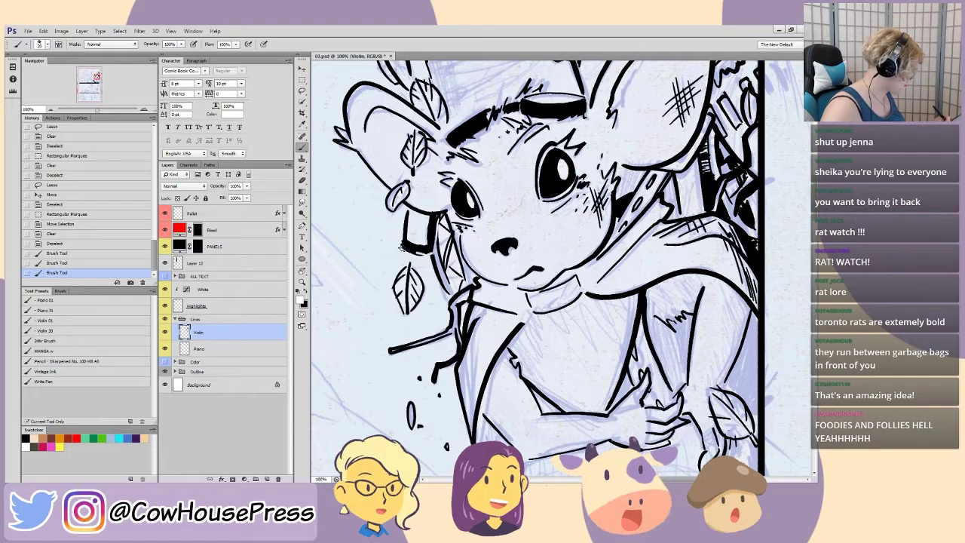
{"action": "mouse_move", "coordinate": [423, 255]}
{"action": "left_mouse_down"}
{"action": "mouse_move", "coordinate": [433, 251]}
{"action": "mouse_move", "coordinate": [403, 244]}
{"action": "left_mouse_up"}
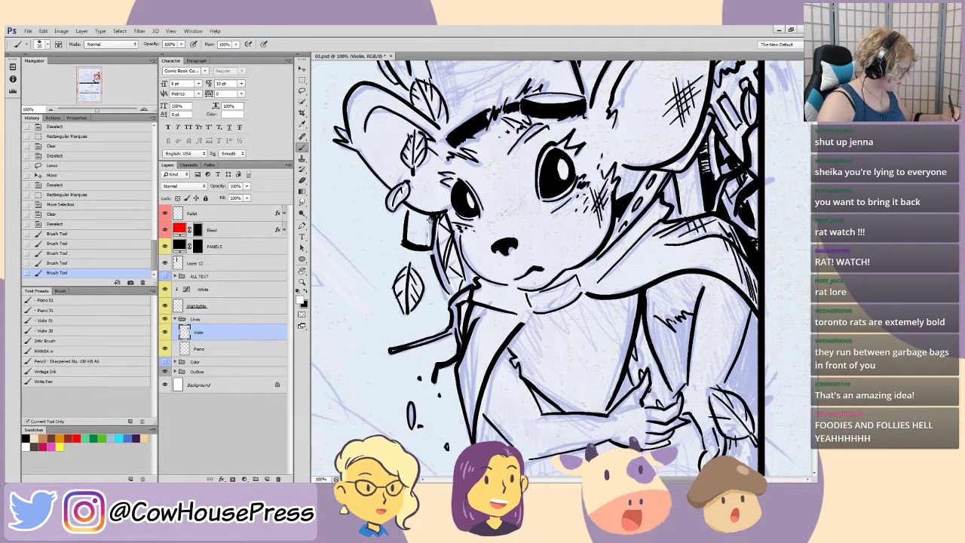
{"action": "mouse_move", "coordinate": [424, 241]}
{"action": "left_mouse_down"}
{"action": "mouse_move", "coordinate": [396, 237]}
{"action": "mouse_move", "coordinate": [403, 241]}
{"action": "left_mouse_up"}
{"action": "key", "text": "x"}
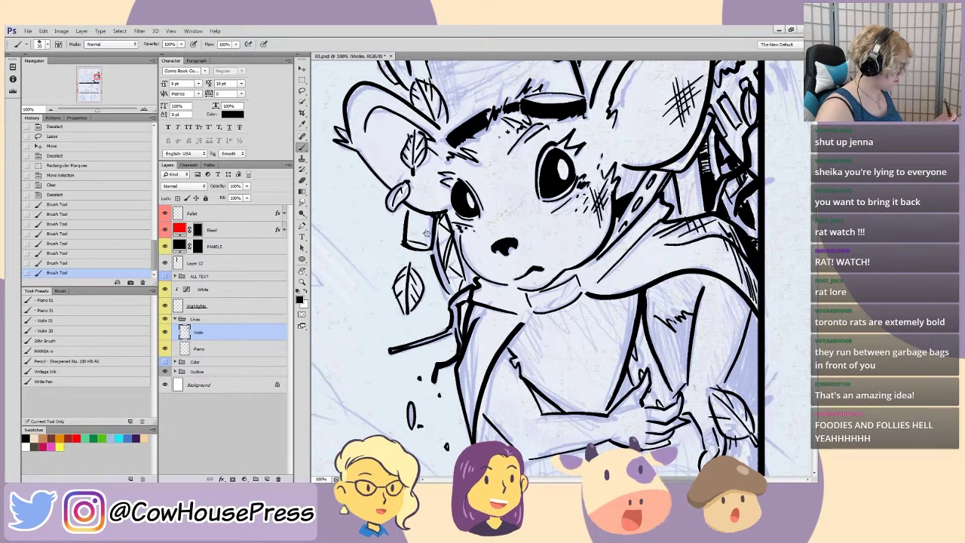
- Fill the inside of the small block beside the cheek with black, leaving a light rim along its lower end
{"action": "mouse_move", "coordinate": [426, 217]}
{"action": "left_mouse_down"}
{"action": "mouse_move", "coordinate": [413, 211]}
{"action": "mouse_move", "coordinate": [414, 230]}
{"action": "mouse_move", "coordinate": [413, 220]}
{"action": "left_mouse_up"}
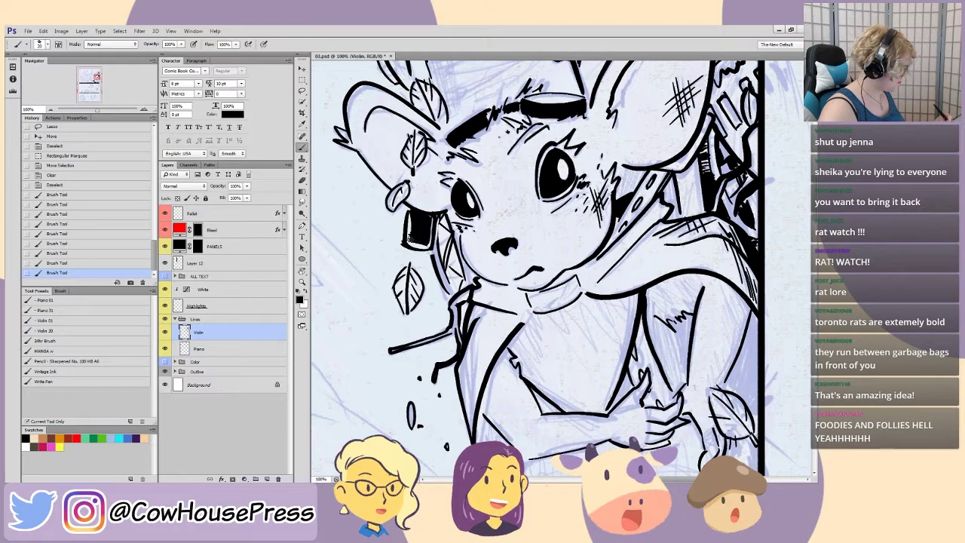
{"action": "mouse_move", "coordinate": [413, 219]}
{"action": "left_mouse_down"}
{"action": "mouse_move", "coordinate": [403, 207]}
{"action": "mouse_move", "coordinate": [407, 216]}
{"action": "left_mouse_up"}
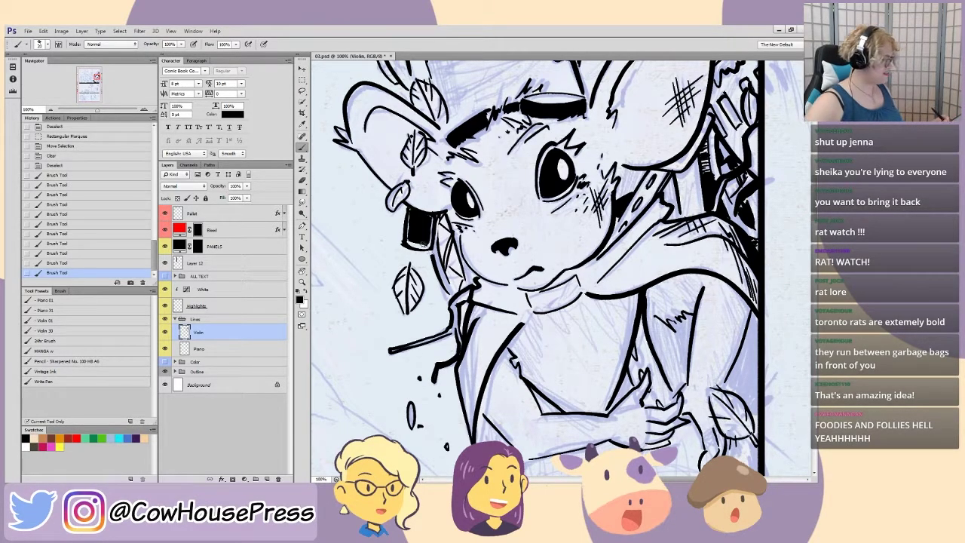
{"action": "key", "text": "ctrl+minus"}
{"action": "key", "text": "ctrl+plus"}
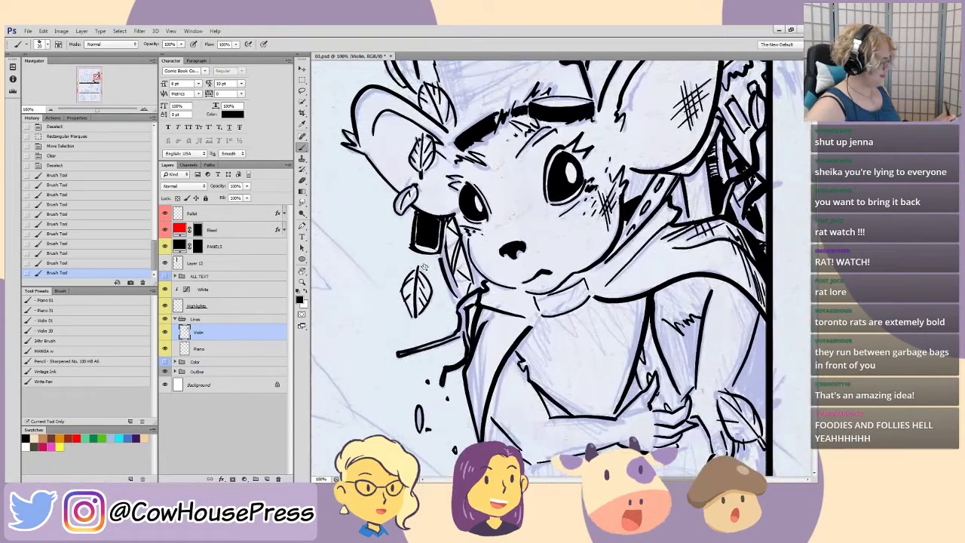
- Trim the block's outer edge with white, redraw that edge in black and touch up the fill beside it
{"action": "key", "text": "x"}
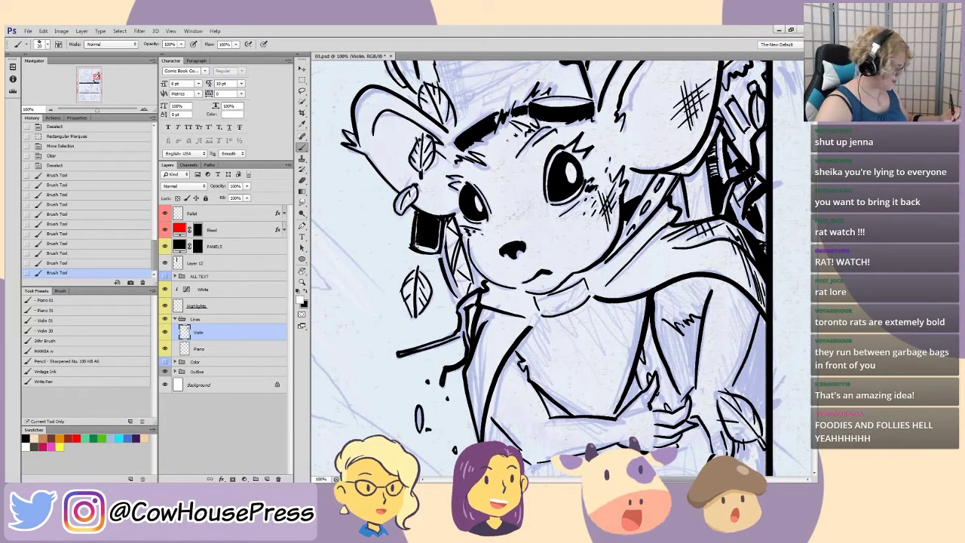
{"action": "left_click_drag", "start_coordinate": [414, 214], "coordinate": [411, 221]}
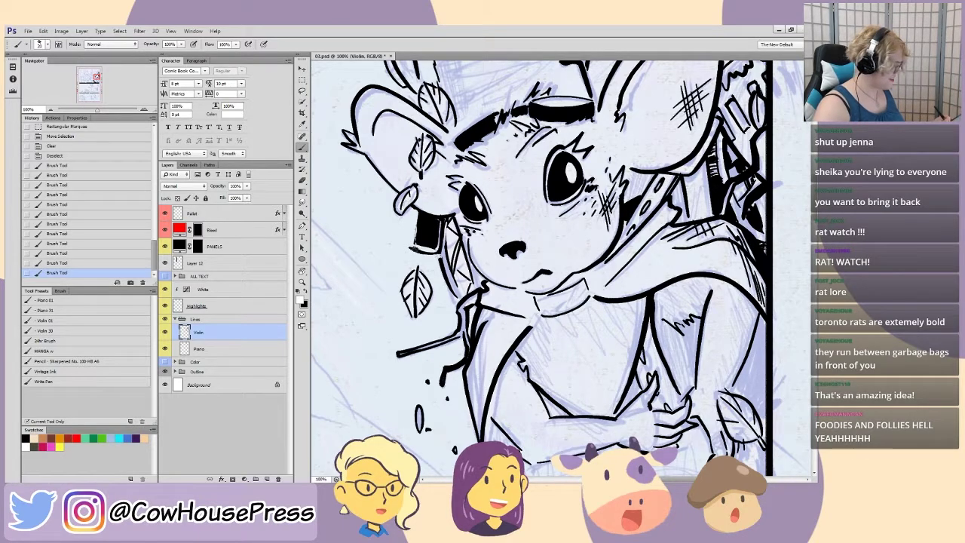
{"action": "left_click_drag", "start_coordinate": [411, 241], "coordinate": [405, 248]}
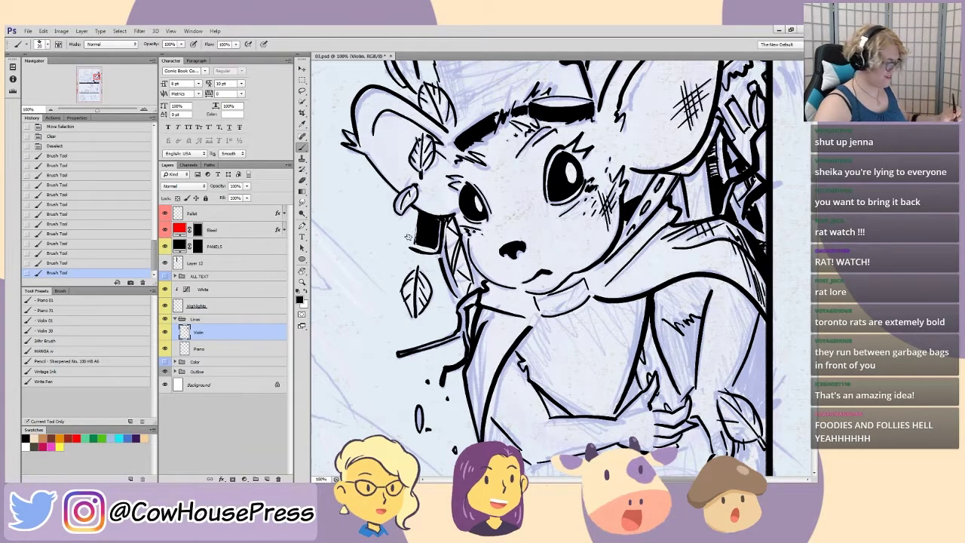
{"action": "left_click_drag", "start_coordinate": [413, 206], "coordinate": [407, 253]}
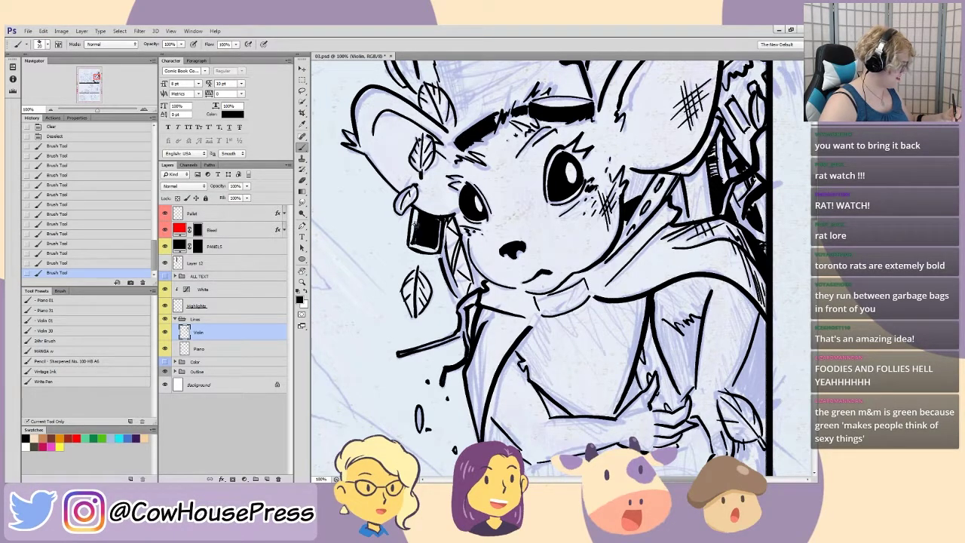
{"action": "left_click_drag", "start_coordinate": [412, 210], "coordinate": [419, 214]}
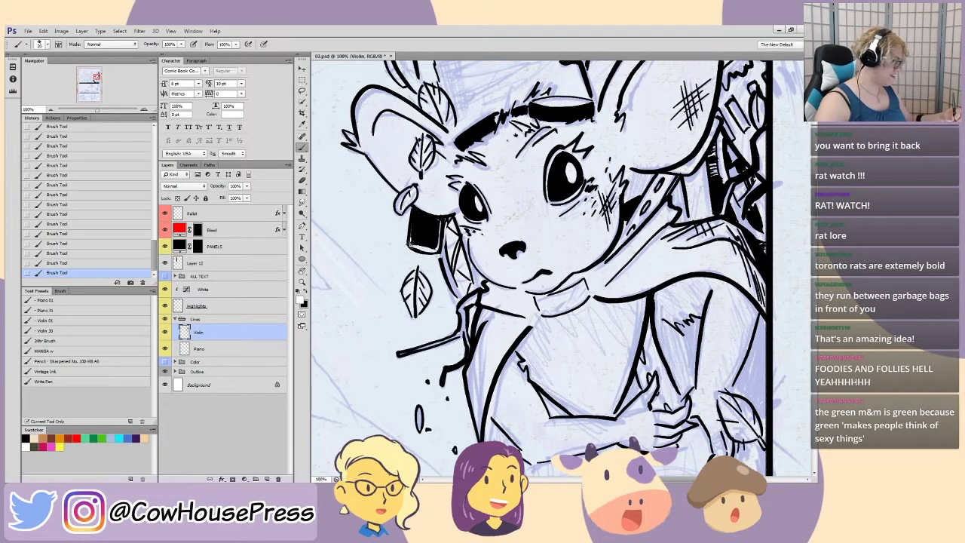
{"action": "key", "text": "x"}
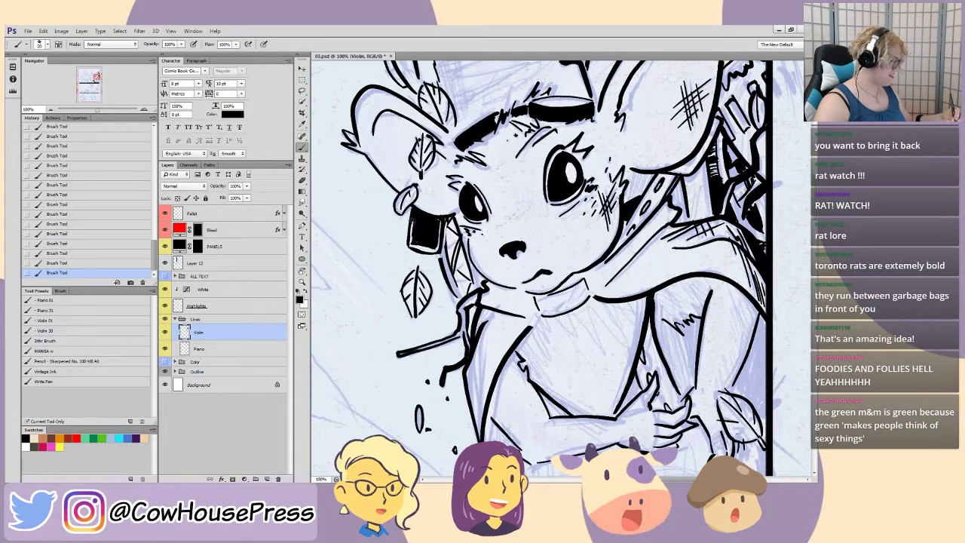
{"action": "left_click_drag", "start_coordinate": [413, 241], "coordinate": [411, 213]}
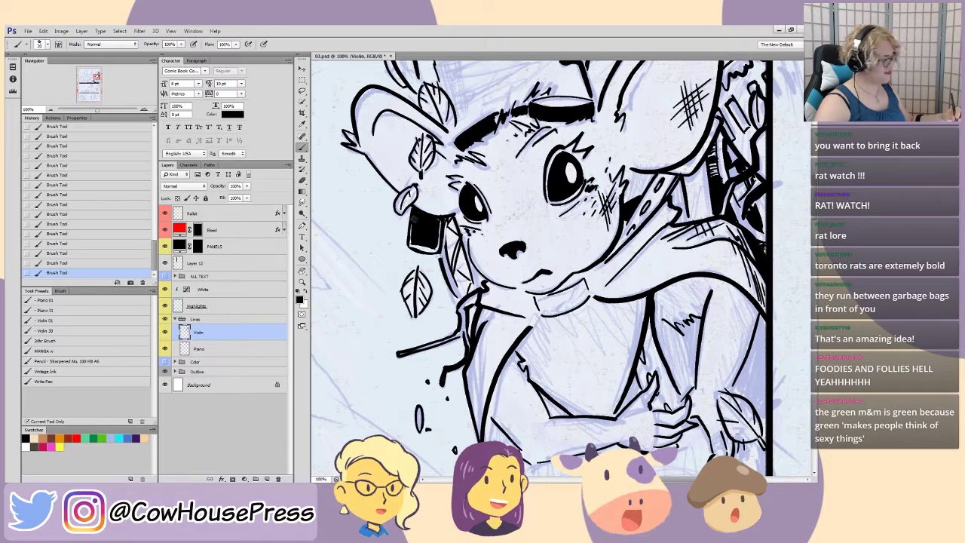
- Extend the block's black fill toward the face, leaving a thin light line, and clean up its lower rim
{"action": "key", "text": "ctrl+minus"}
{"action": "key", "text": "ctrl+minus"}
{"action": "key", "text": "ctrl+minus"}
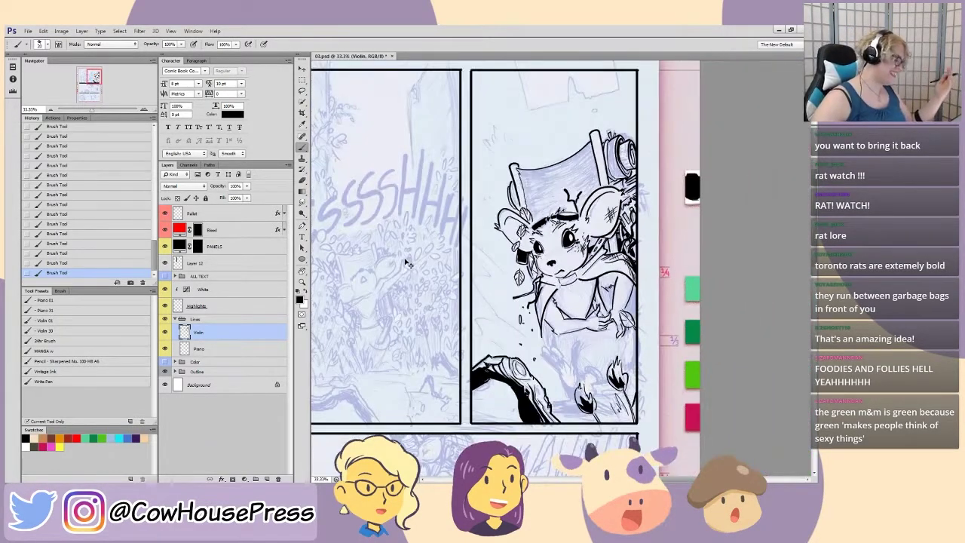
{"action": "key", "text": "ctrl+plus"}
{"action": "key", "text": "ctrl+plus"}
{"action": "key", "text": "ctrl+plus"}
{"action": "key", "text": "ctrl+plus"}
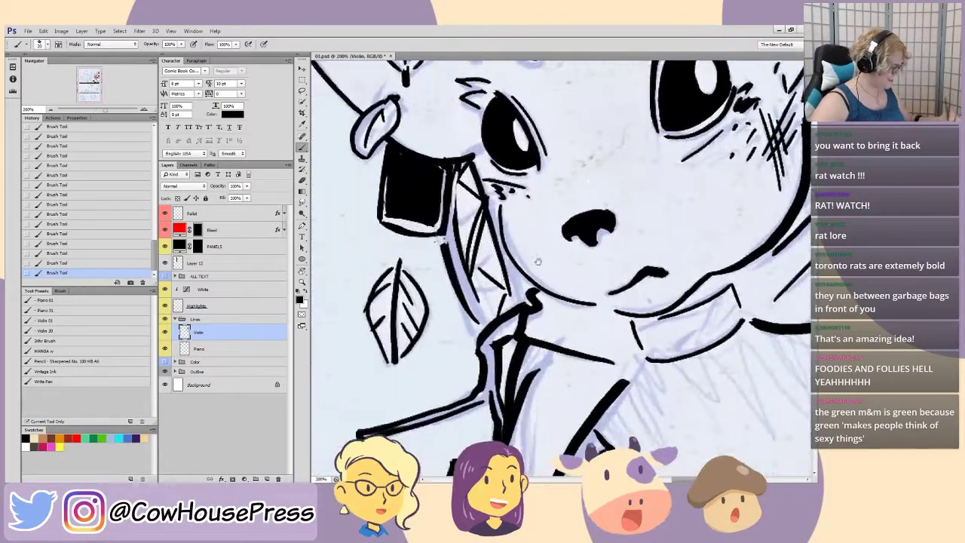
{"action": "mouse_move", "coordinate": [504, 229]}
{"action": "left_mouse_down"}
{"action": "mouse_move", "coordinate": [495, 231]}
{"action": "mouse_move", "coordinate": [503, 189]}
{"action": "left_mouse_up"}
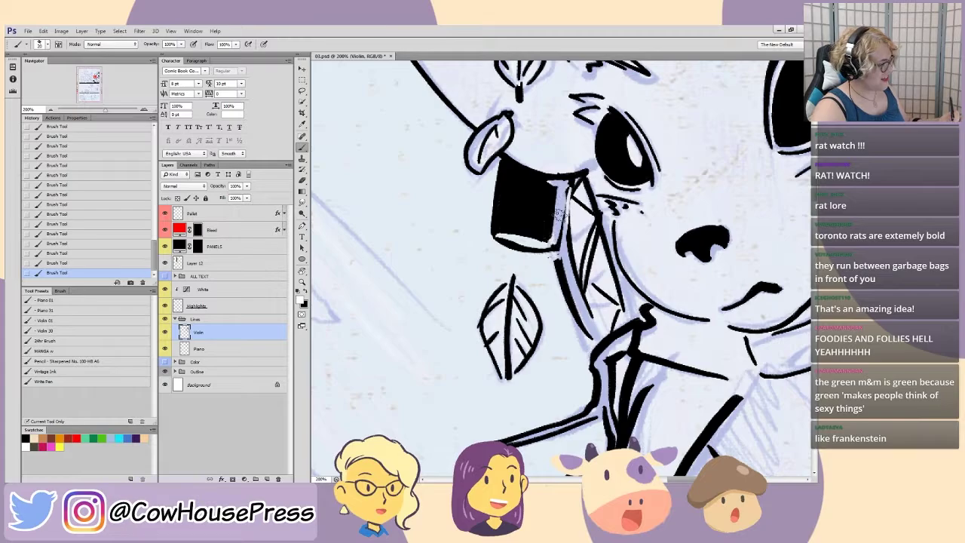
{"action": "key", "text": "x"}
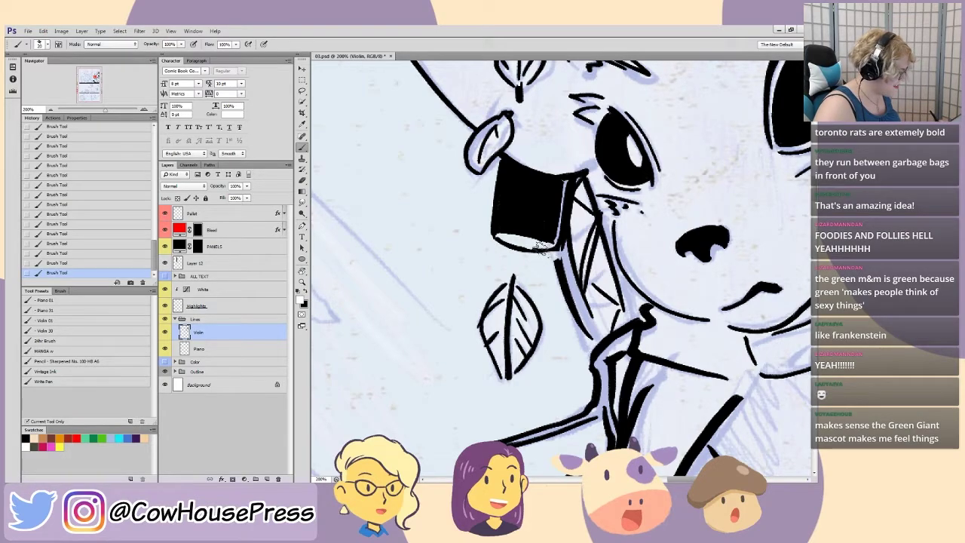
{"action": "key", "text": "x"}
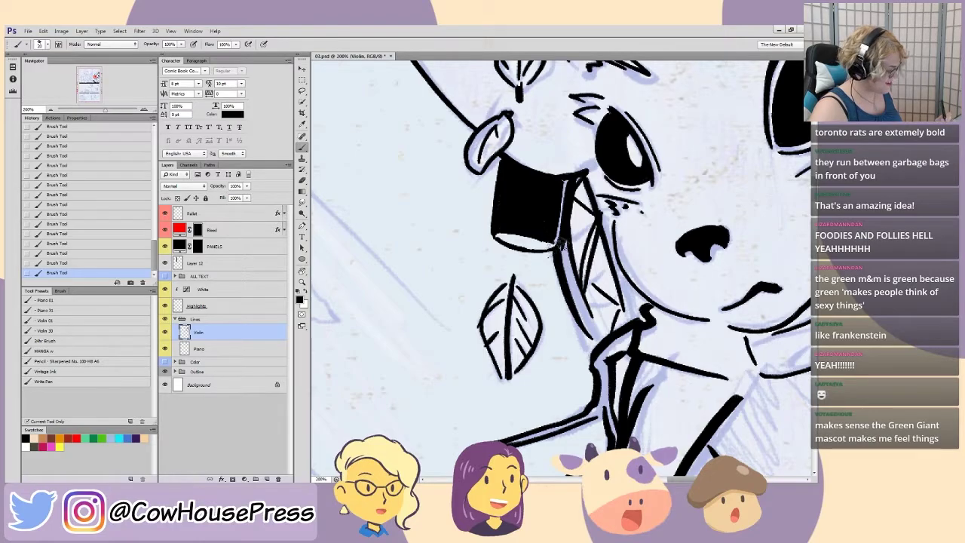
- Examine the finished block beside the cheek up close and within the whole third panel
{"action": "key", "text": "ctrl+minus"}
{"action": "key", "text": "ctrl+minus"}
{"action": "key", "text": "ctrl+minus"}
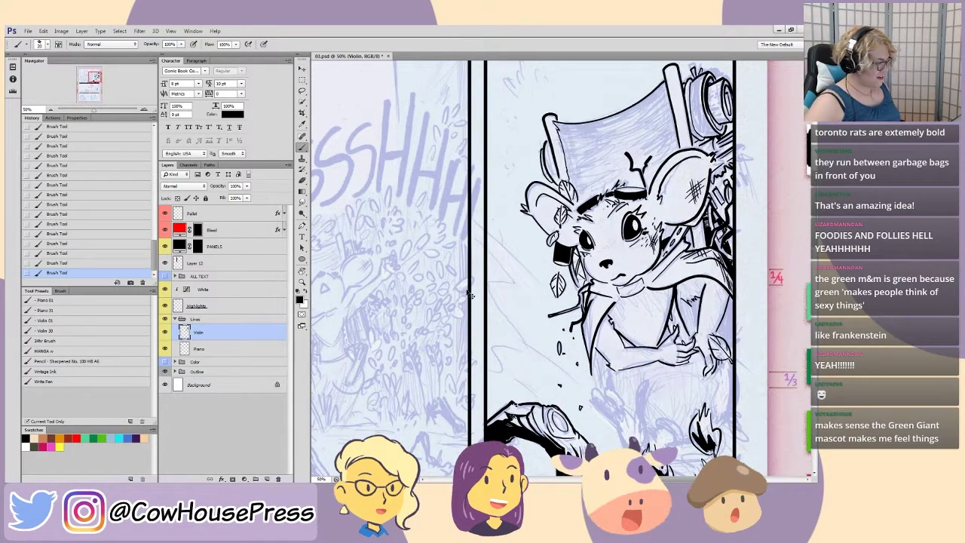
{"action": "key", "text": "ctrl+plus"}
{"action": "key", "text": "ctrl+plus"}
{"action": "key", "text": "ctrl+plus"}
{"action": "left_click_drag", "start_coordinate": [470, 243], "coordinate": [380, 157]}
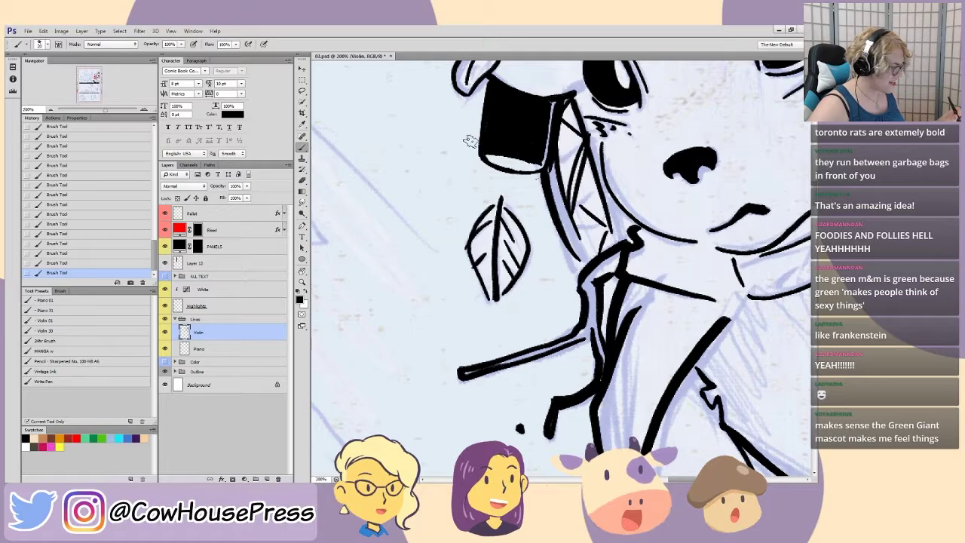
{"action": "key", "text": "ctrl+minus"}
{"action": "key", "text": "ctrl+minus"}
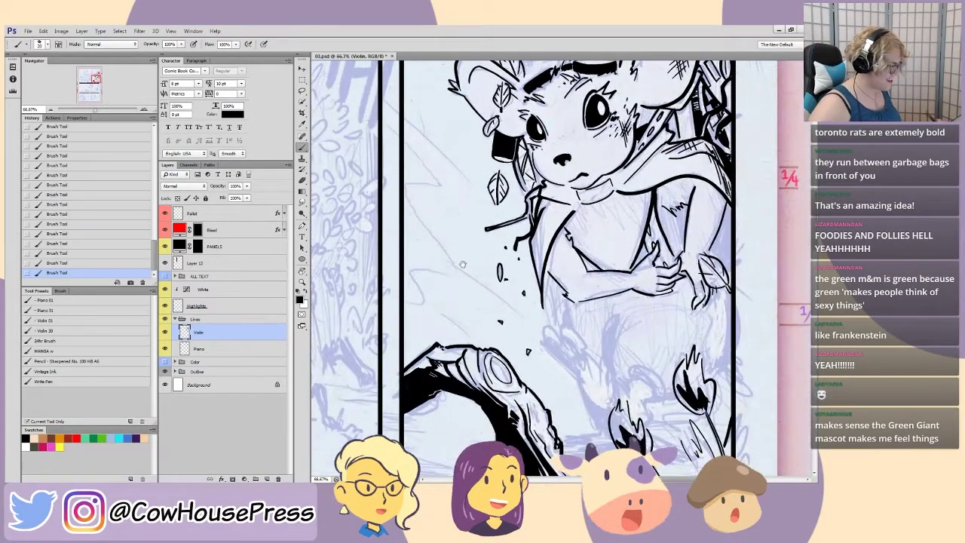
{"action": "left_click_drag", "start_coordinate": [462, 264], "coordinate": [417, 232]}
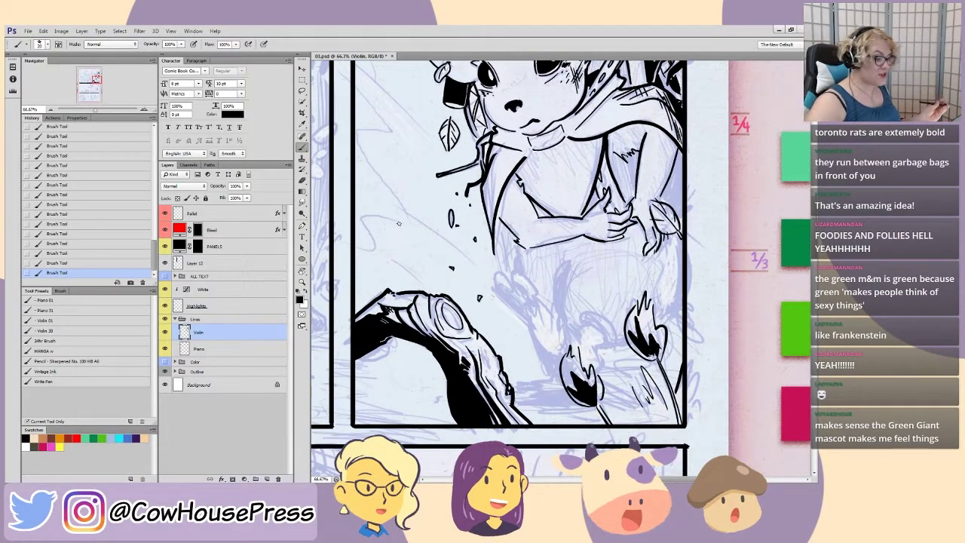
- Erase over the sketched legs below the mouse's arms, return to the Brush tool and save the comic page
{"action": "key", "text": "e"}
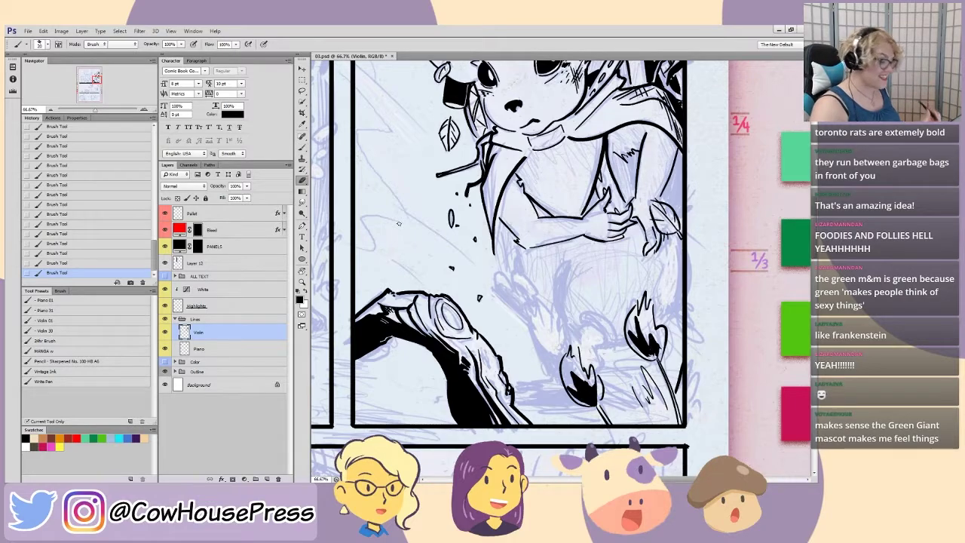
{"action": "left_click_drag", "start_coordinate": [533, 319], "coordinate": [529, 292]}
{"action": "key", "text": "b"}
{"action": "key", "text": "ctrl+s"}
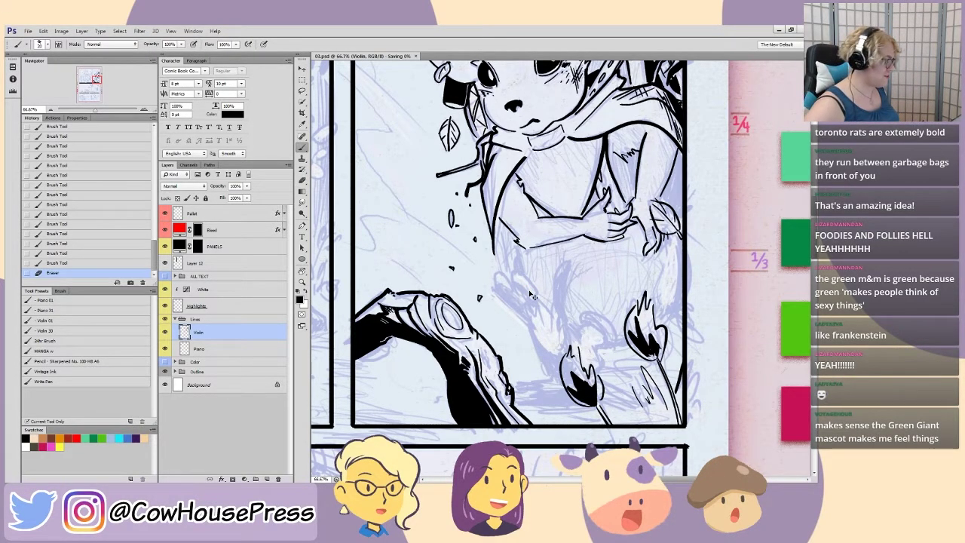
- Ink a short diagonal line above the curved branch in the third panel, undoing the first stroke and redrawing it
{"action": "key", "text": "ctrl+plus"}
{"action": "left_click_drag", "start_coordinate": [539, 405], "coordinate": [530, 279]}
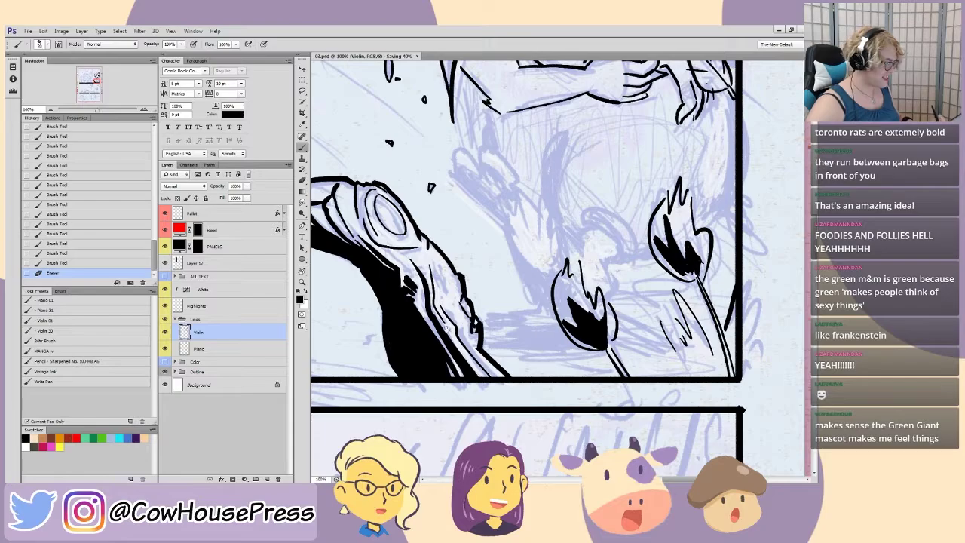
{"action": "scroll", "coordinate": [446, 330], "scroll_direction": "up", "scroll_amount": 8}
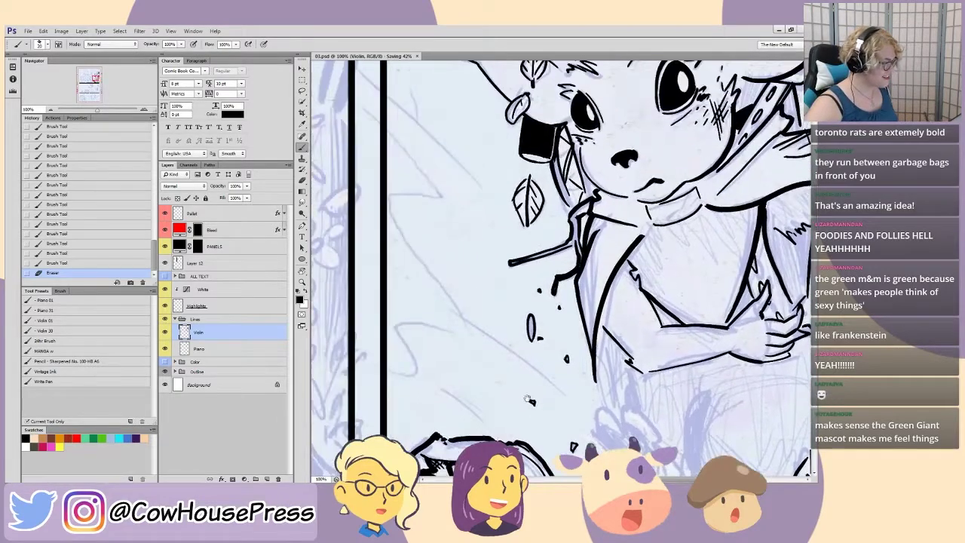
{"action": "key", "text": "ctrl+minus"}
{"action": "key", "text": "ctrl+minus"}
{"action": "key", "text": "ctrl+minus"}
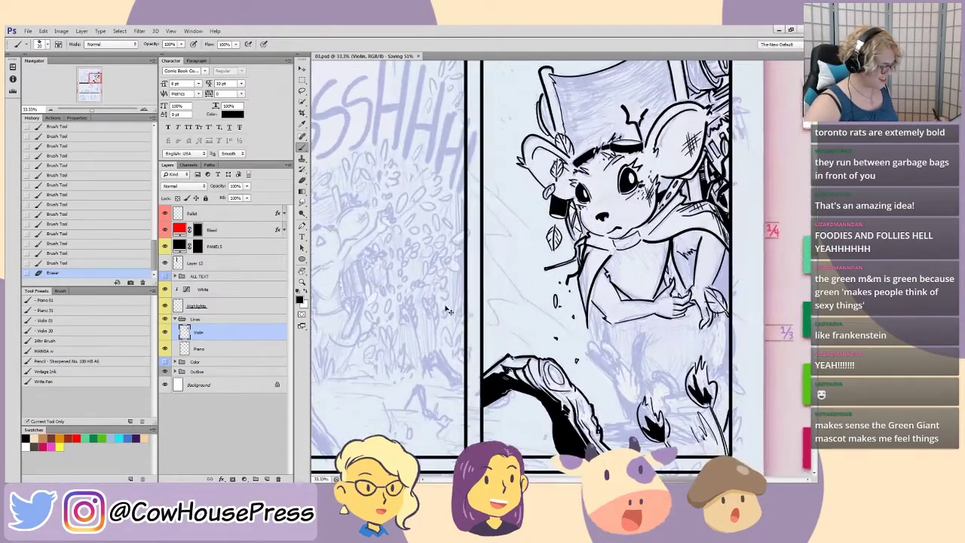
{"action": "scroll", "coordinate": [447, 311], "scroll_direction": "up", "scroll_amount": 1}
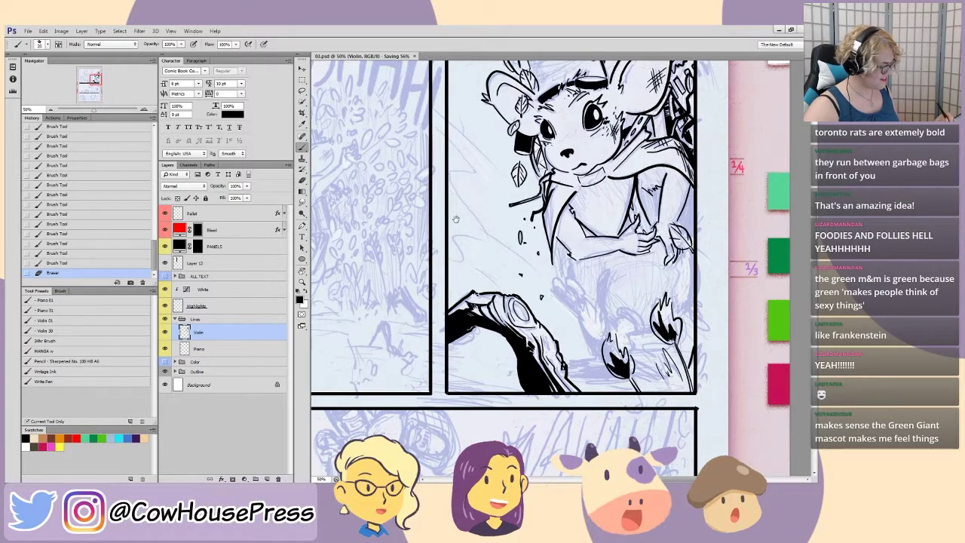
{"action": "left_click_drag", "start_coordinate": [441, 229], "coordinate": [428, 211]}
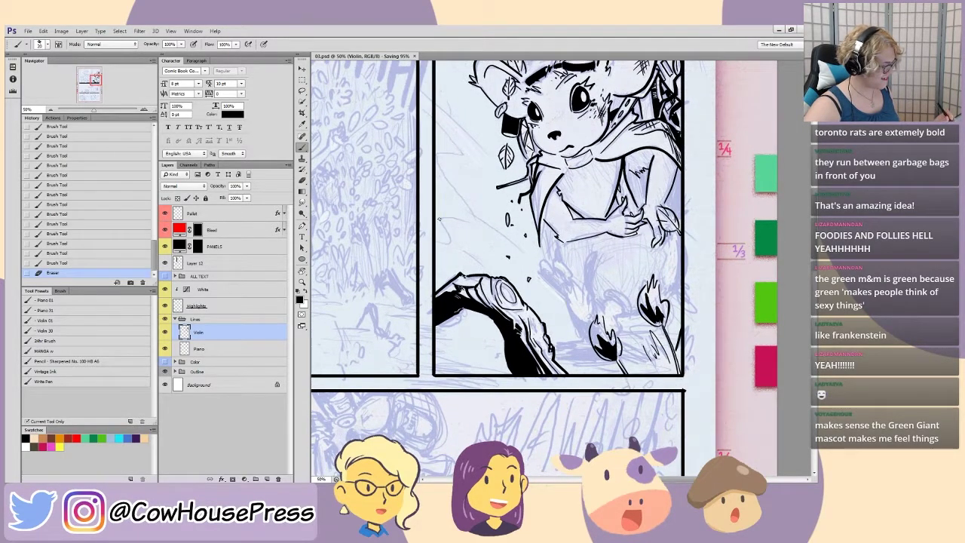
{"action": "left_click_drag", "start_coordinate": [459, 244], "coordinate": [488, 270]}
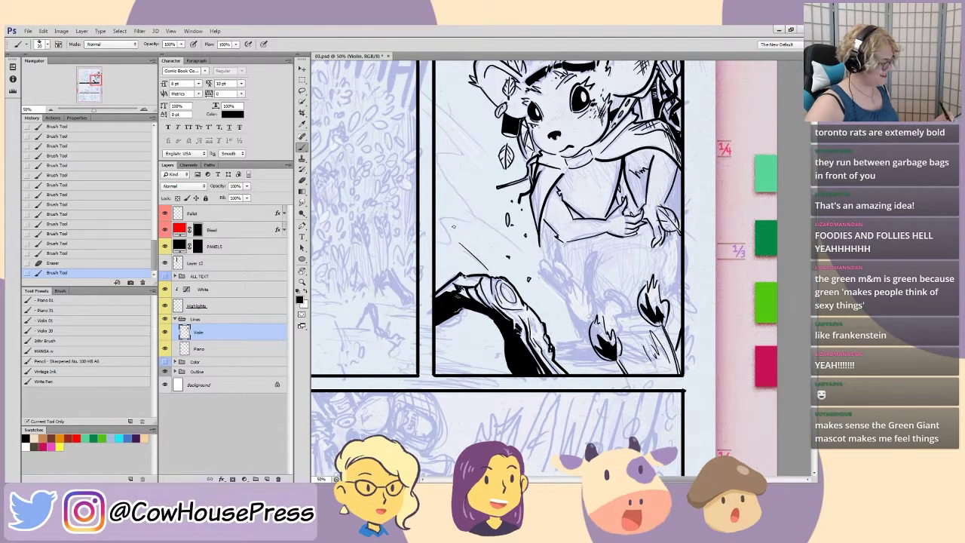
{"action": "key", "text": "ctrl+z"}
{"action": "left_click_drag", "start_coordinate": [456, 247], "coordinate": [492, 274]}
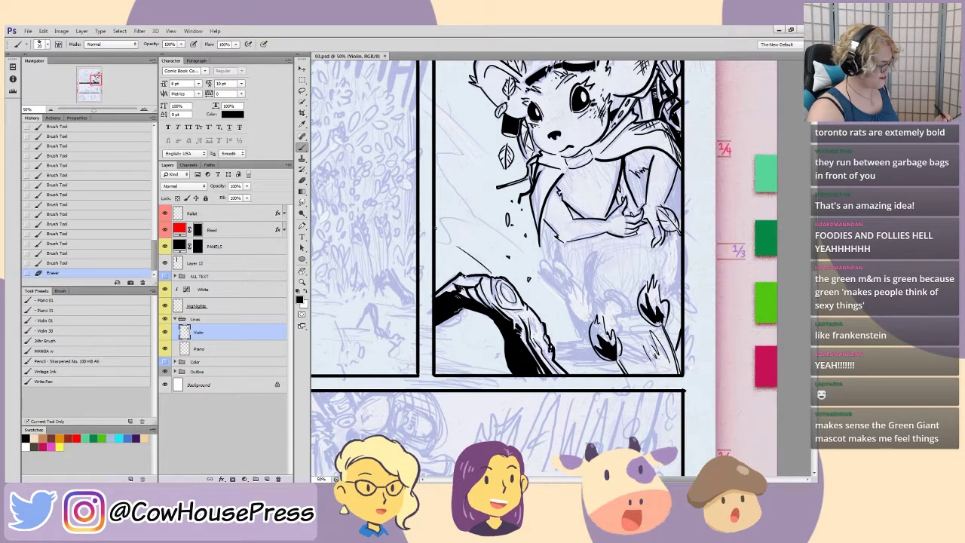
- Ink sweeping curved and pointed background lines beside the mouse, letting them run past the third panel's left border
{"action": "left_click_drag", "start_coordinate": [436, 214], "coordinate": [448, 236]}
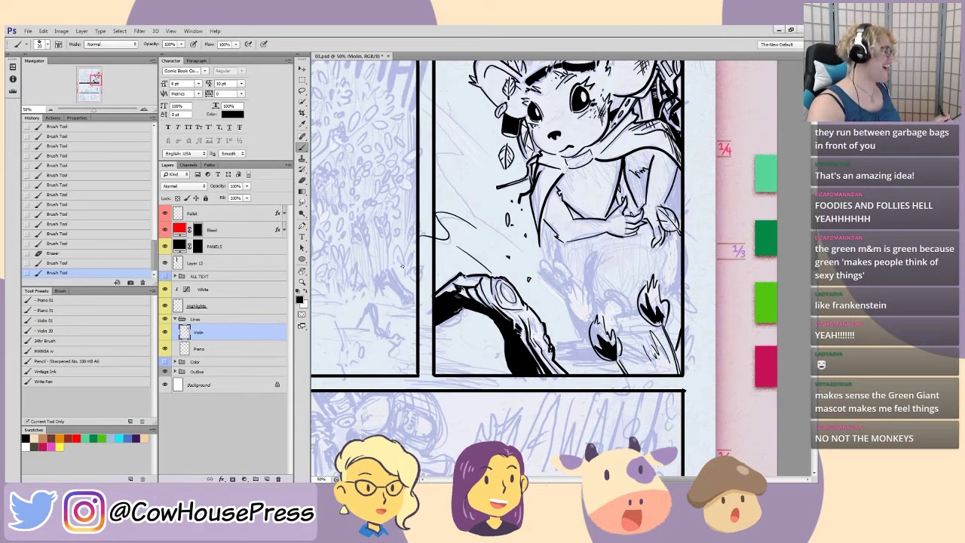
{"action": "key", "text": "ctrl+z"}
{"action": "mouse_move", "coordinate": [475, 225]}
{"action": "left_mouse_down"}
{"action": "mouse_move", "coordinate": [421, 242]}
{"action": "mouse_move", "coordinate": [480, 307]}
{"action": "left_mouse_up"}
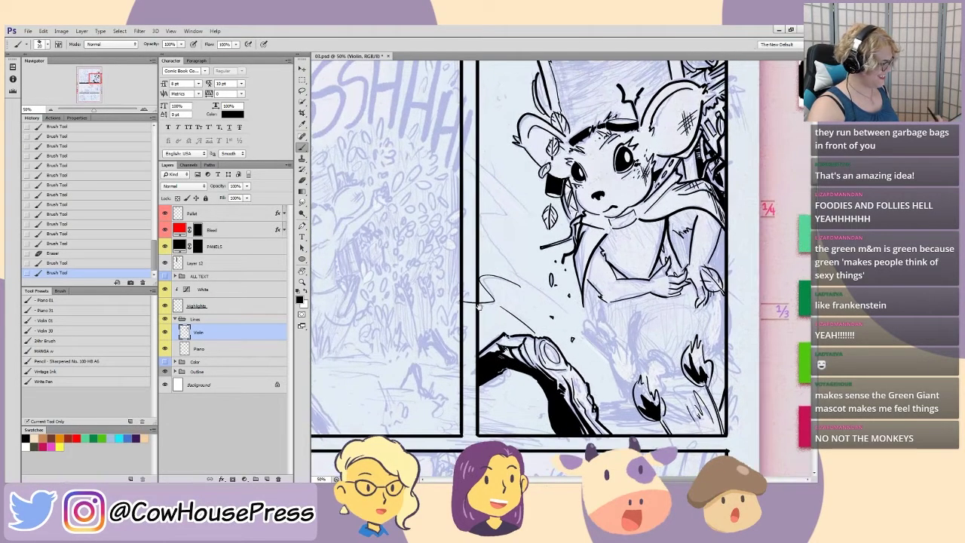
{"action": "mouse_move", "coordinate": [570, 315]}
{"action": "left_mouse_down"}
{"action": "mouse_move", "coordinate": [458, 209]}
{"action": "mouse_move", "coordinate": [448, 231]}
{"action": "left_mouse_up"}
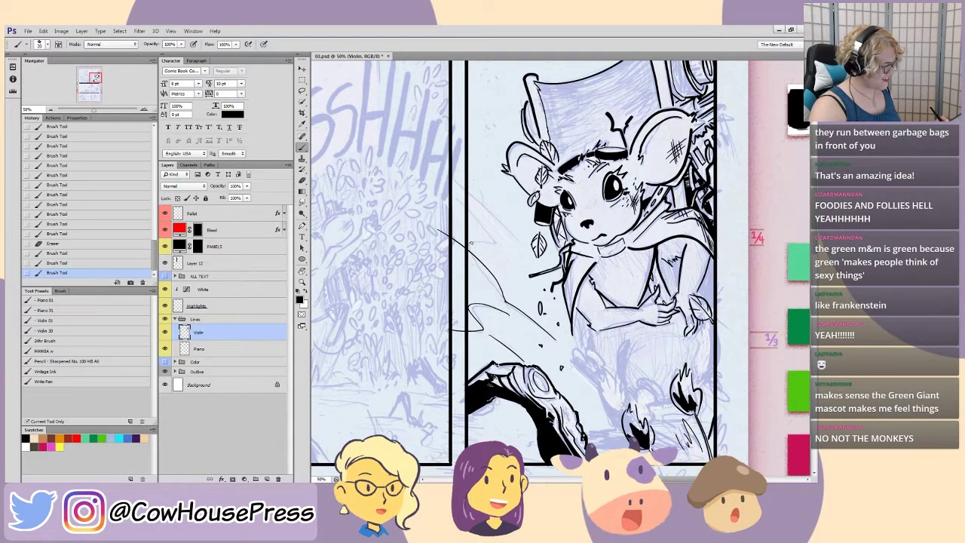
{"action": "left_click_drag", "start_coordinate": [484, 242], "coordinate": [452, 204]}
{"action": "left_click_drag", "start_coordinate": [519, 240], "coordinate": [452, 177]}
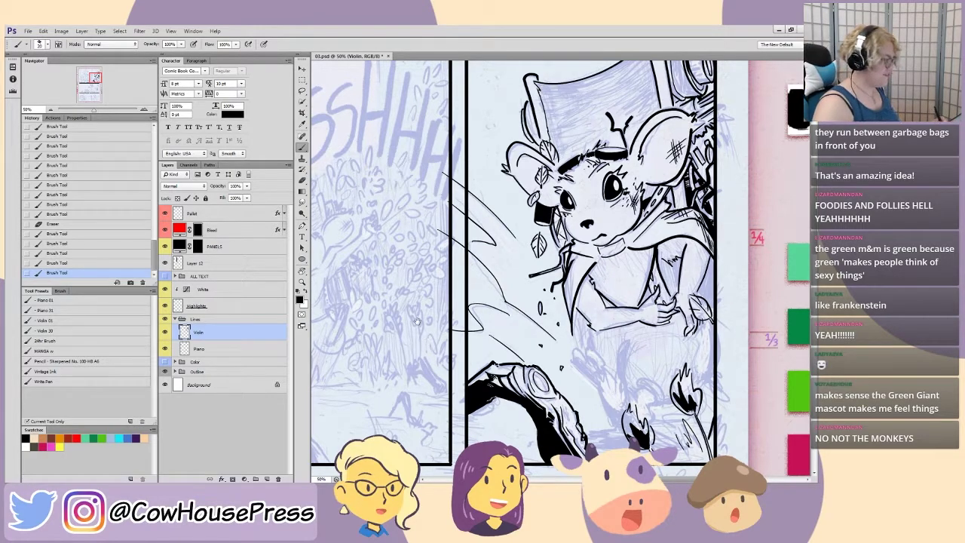
{"action": "mouse_move", "coordinate": [433, 356]}
{"action": "left_mouse_down"}
{"action": "mouse_move", "coordinate": [414, 313]}
{"action": "mouse_move", "coordinate": [425, 332]}
{"action": "mouse_move", "coordinate": [453, 316]}
{"action": "left_mouse_up"}
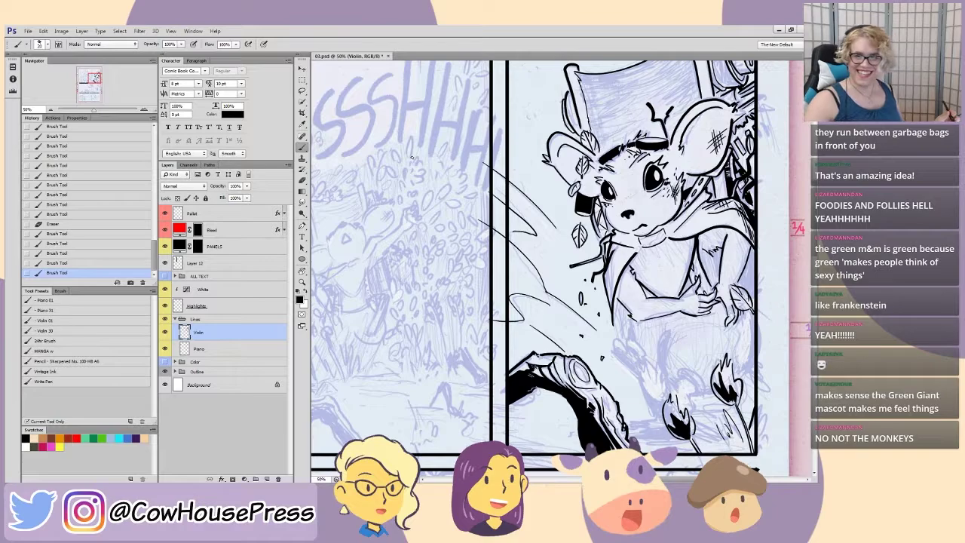
- Clear the line ends that overshoot into the gutter between the second and third panels, deselect and return to the Brush tool
{"action": "mouse_move", "coordinate": [402, 104]}
{"action": "left_mouse_down"}
{"action": "mouse_move", "coordinate": [483, 311]}
{"action": "mouse_move", "coordinate": [498, 372]}
{"action": "left_mouse_up"}
{"action": "key", "text": "ctrl+z"}
{"action": "key", "text": "m"}
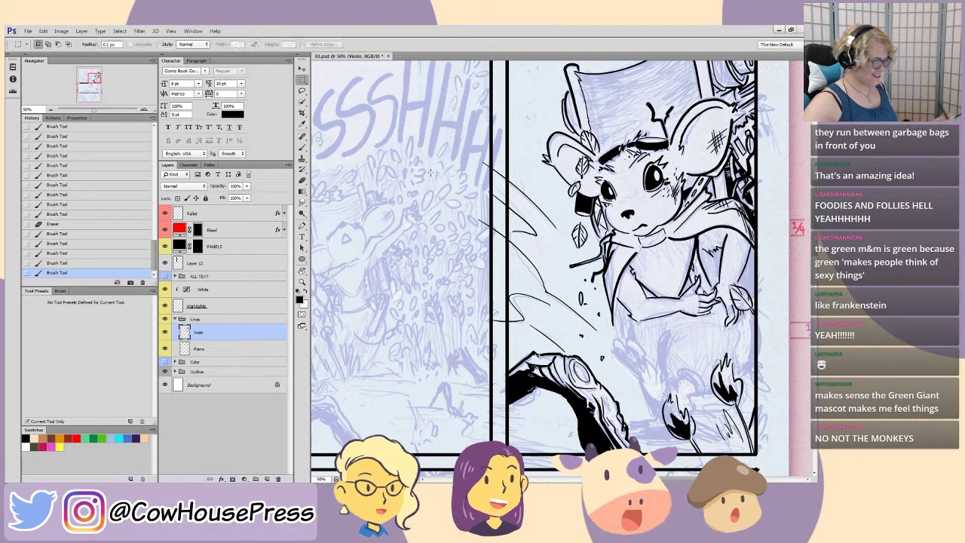
{"action": "left_click_drag", "start_coordinate": [471, 294], "coordinate": [505, 362]}
{"action": "key", "text": "Delete"}
{"action": "key", "text": "ctrl+d"}
{"action": "key", "text": "b"}
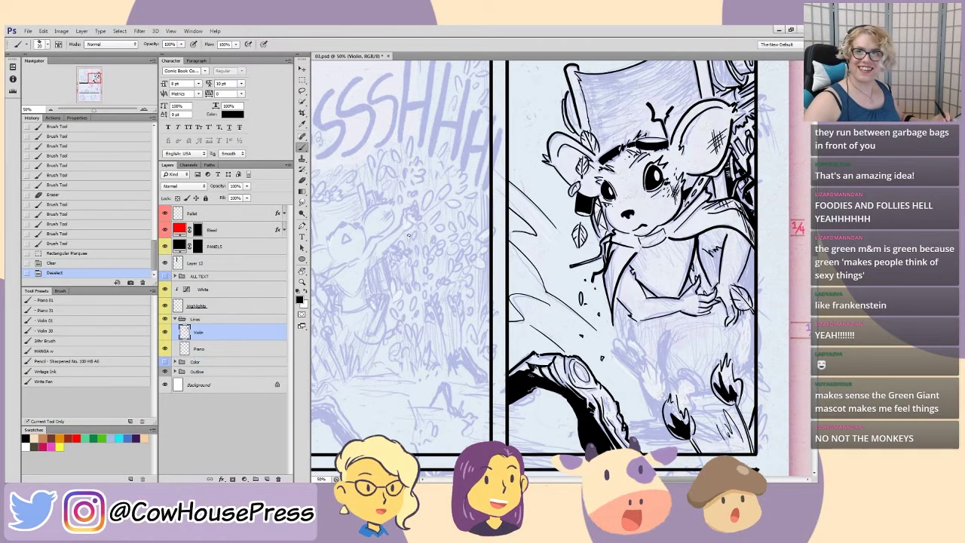
- Ink the box with a jagged notch in its lower edge near the top of the third panel, plus a small oval below it
{"action": "key", "text": "ctrl+minus"}
{"action": "key", "text": "ctrl+plus"}
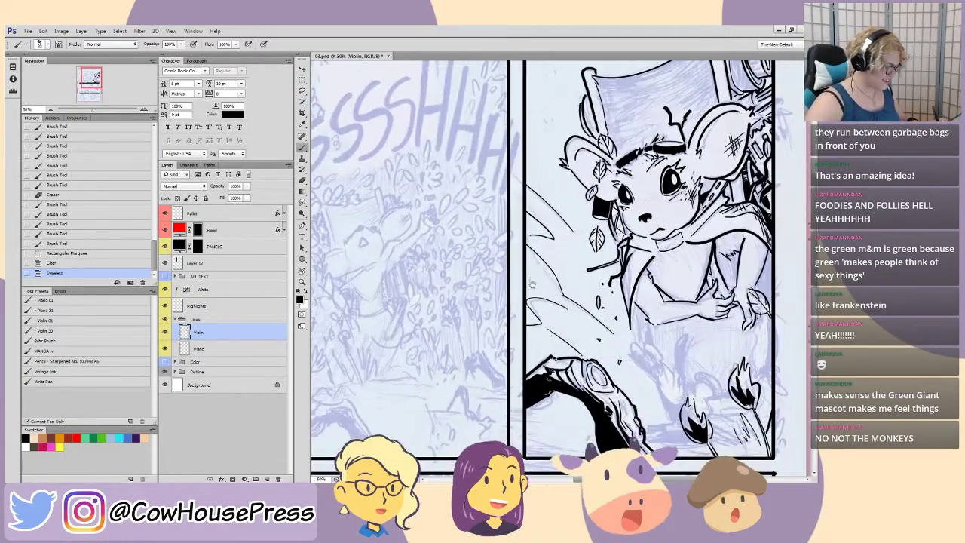
{"action": "left_click_drag", "start_coordinate": [416, 153], "coordinate": [465, 305]}
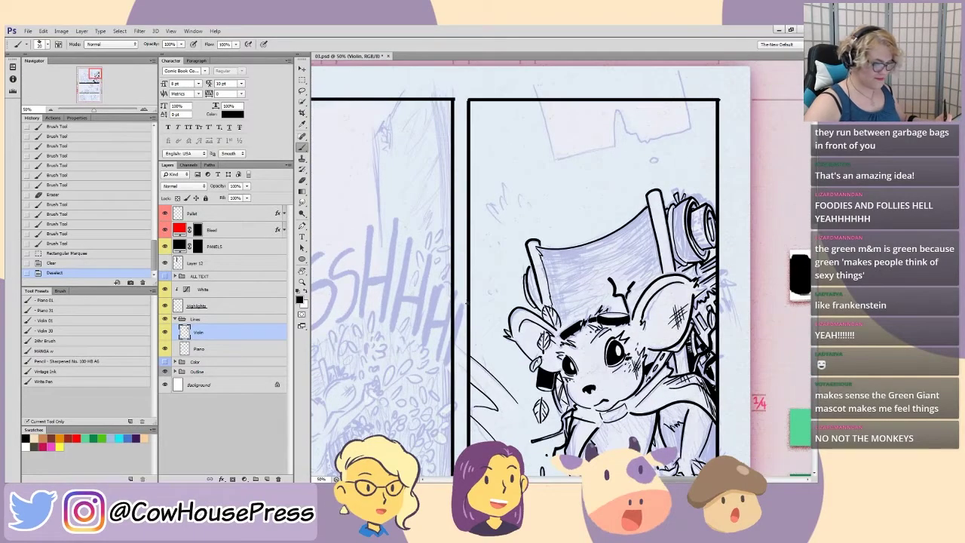
{"action": "left_click_drag", "start_coordinate": [553, 159], "coordinate": [527, 66]}
{"action": "left_click_drag", "start_coordinate": [689, 130], "coordinate": [677, 69]}
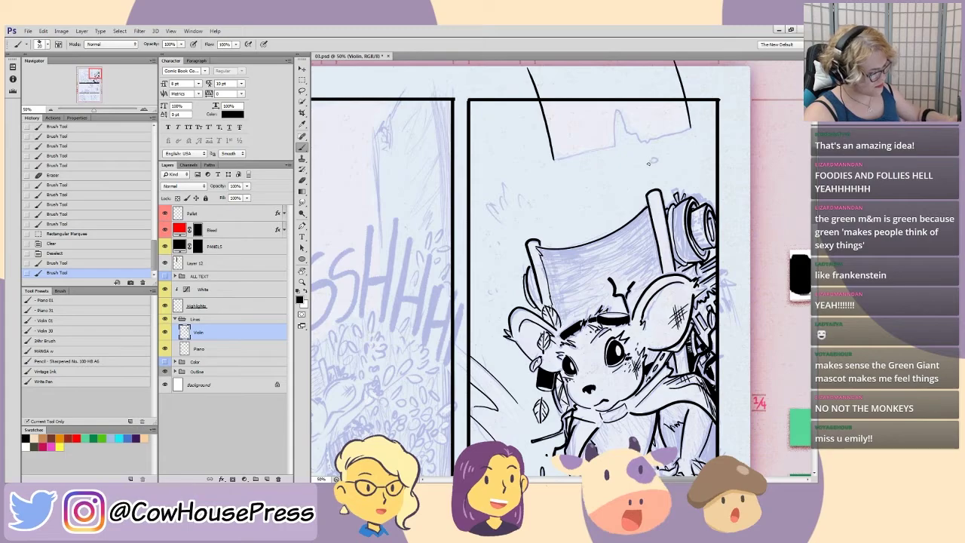
{"action": "left_click_drag", "start_coordinate": [652, 163], "coordinate": [658, 159]}
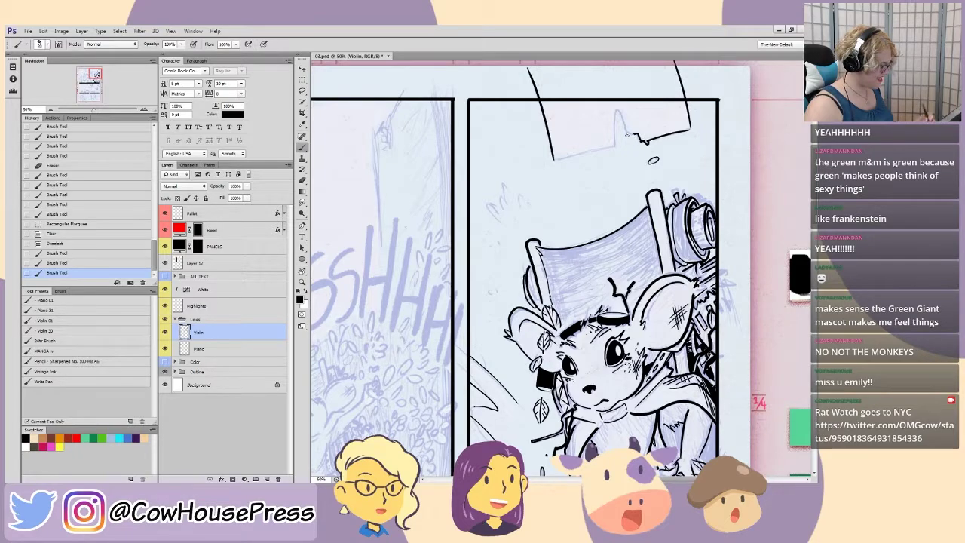
{"action": "left_click_drag", "start_coordinate": [627, 135], "coordinate": [634, 134]}
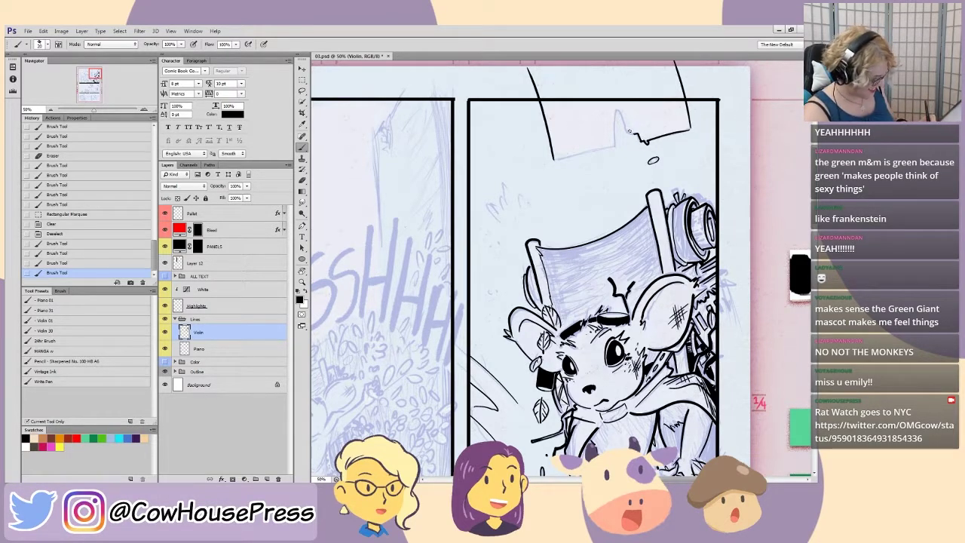
{"action": "left_click_drag", "start_coordinate": [606, 149], "coordinate": [553, 159]}
{"action": "mouse_move", "coordinate": [615, 143]}
{"action": "left_mouse_down"}
{"action": "mouse_move", "coordinate": [617, 110]}
{"action": "mouse_move", "coordinate": [625, 134]}
{"action": "left_mouse_up"}
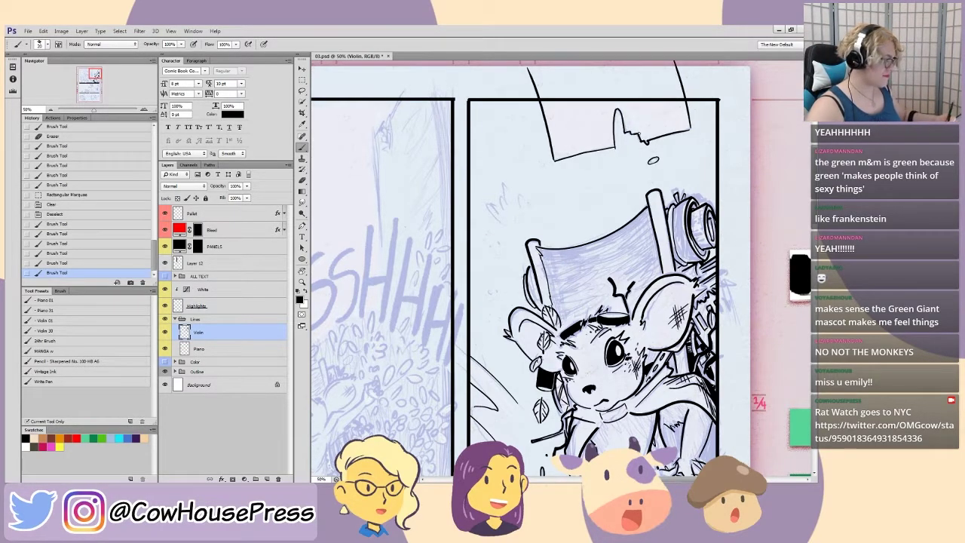
- Ink the tuft of zigzag strokes above the banner's left end and dot small specks below it
{"action": "mouse_move", "coordinate": [501, 222]}
{"action": "left_mouse_down"}
{"action": "mouse_move", "coordinate": [495, 197]}
{"action": "mouse_move", "coordinate": [500, 206]}
{"action": "mouse_move", "coordinate": [503, 186]}
{"action": "mouse_move", "coordinate": [507, 203]}
{"action": "mouse_move", "coordinate": [530, 201]}
{"action": "left_mouse_up"}
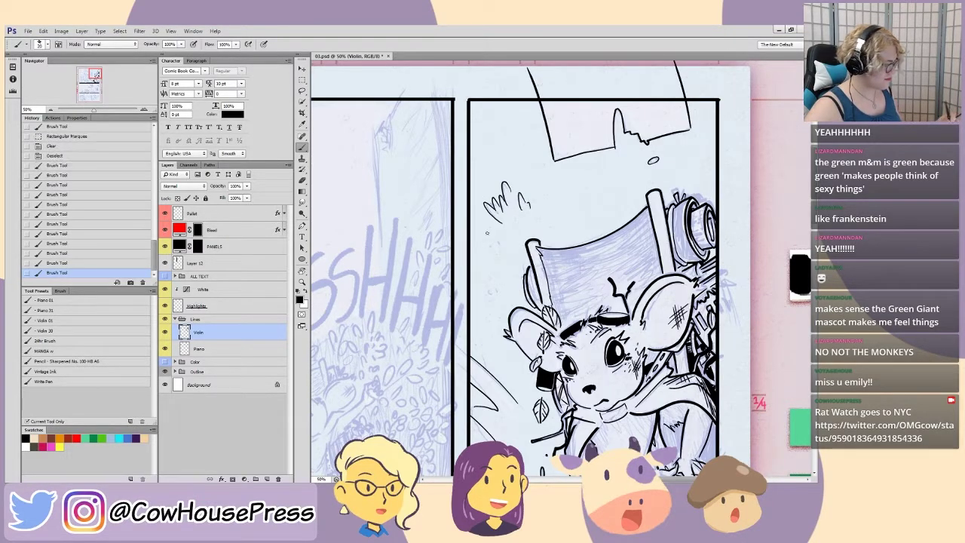
{"action": "left_click", "coordinate": [498, 243]}
{"action": "left_click", "coordinate": [483, 246]}
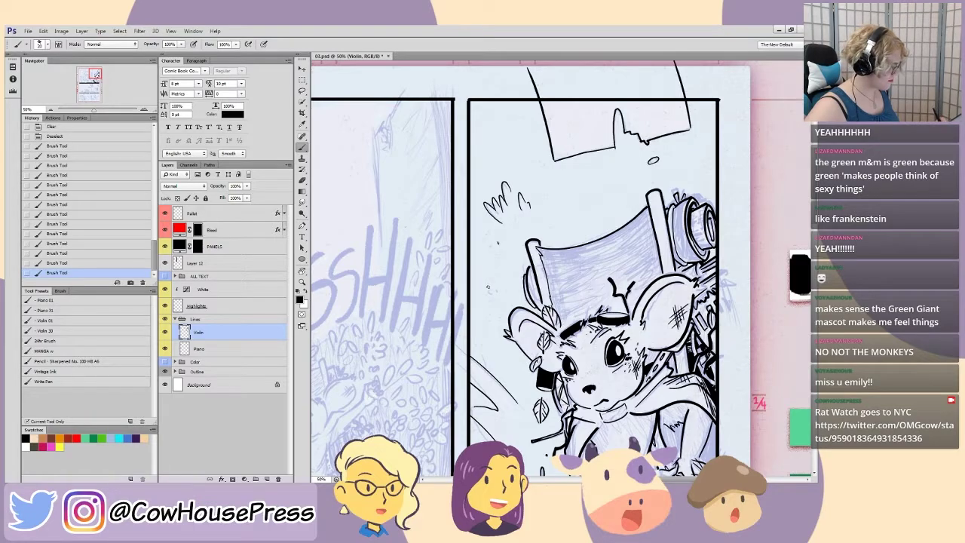
{"action": "left_click", "coordinate": [487, 241]}
{"action": "left_click", "coordinate": [496, 289]}
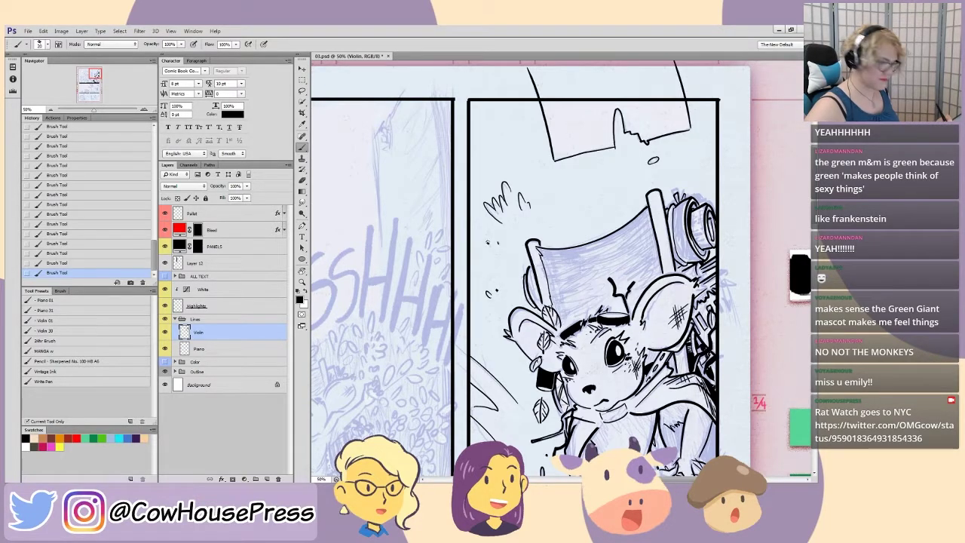
- Hide the Outline sketch group and clear the box lines sticking out above the third panel's upper border, then deselect
{"action": "key", "text": "ctrl+minus"}
{"action": "key", "text": "ctrl+minus"}
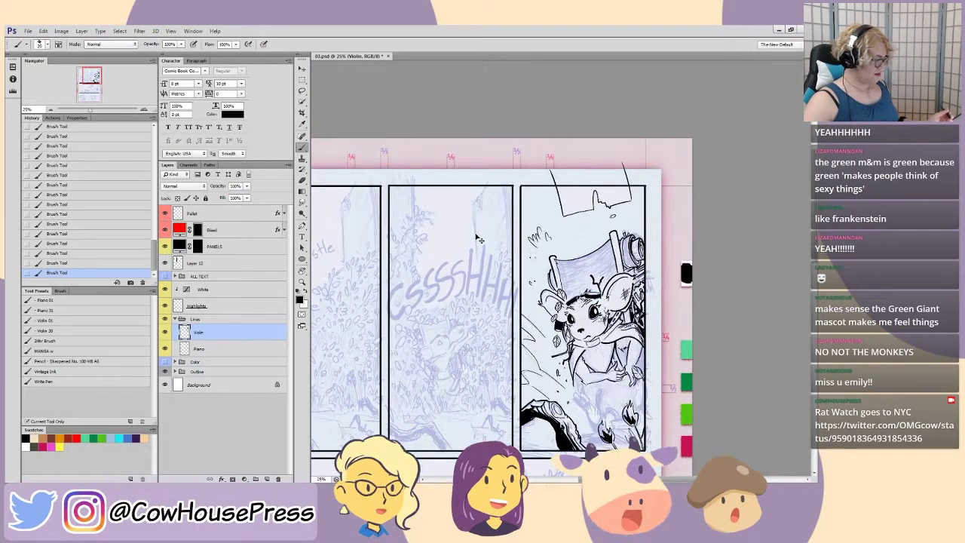
{"action": "left_click_drag", "start_coordinate": [496, 331], "coordinate": [482, 246]}
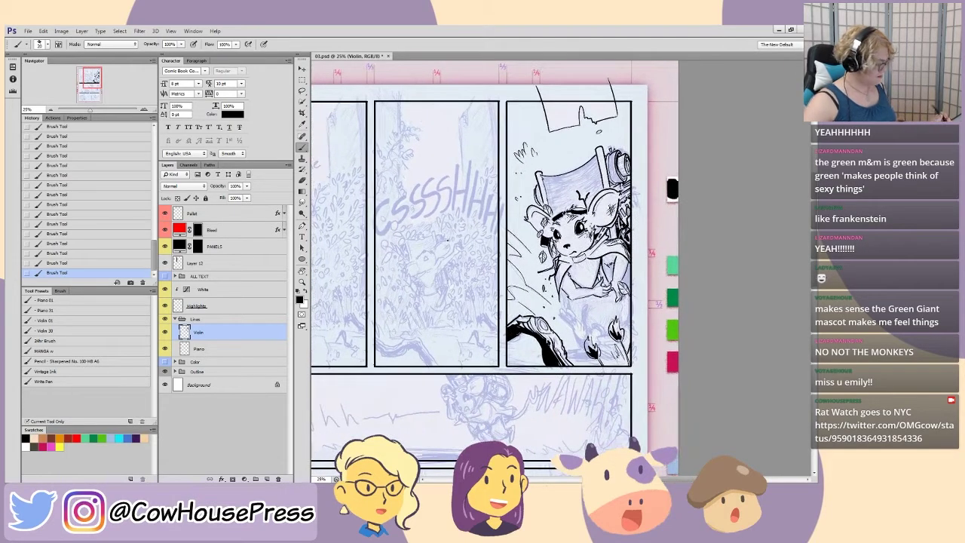
{"action": "left_click", "coordinate": [165, 373]}
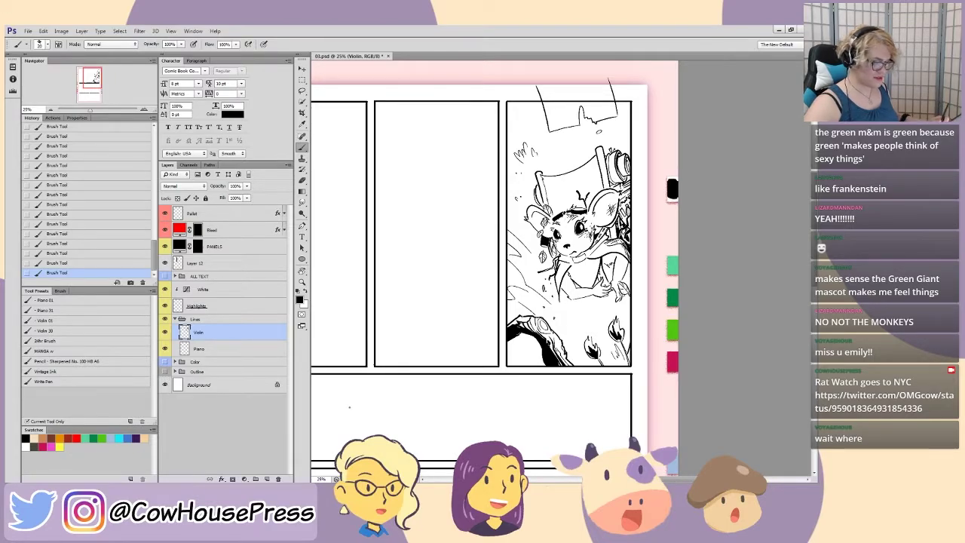
{"action": "key", "text": "m"}
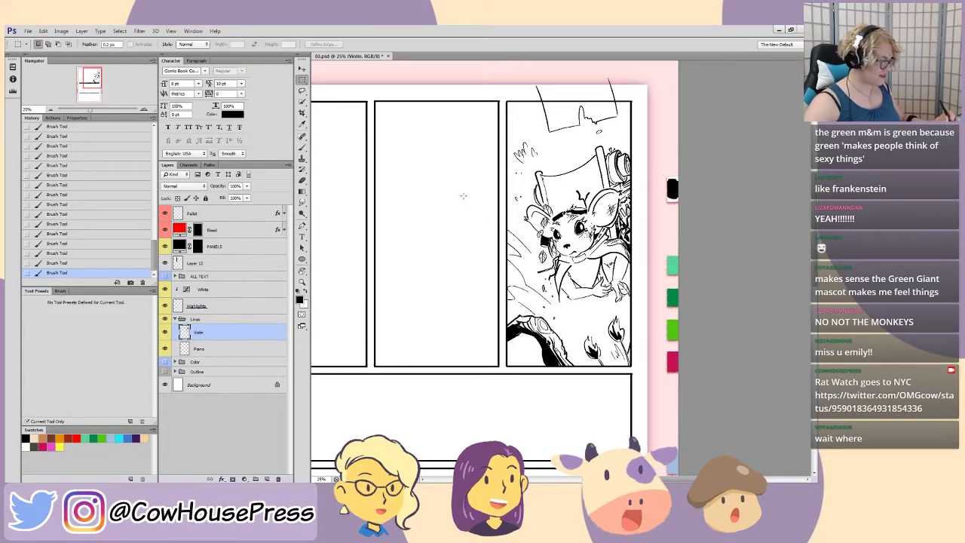
{"action": "mouse_move", "coordinate": [403, 217]}
{"action": "left_mouse_down"}
{"action": "mouse_move", "coordinate": [392, 216]}
{"action": "mouse_move", "coordinate": [394, 228]}
{"action": "left_mouse_up"}
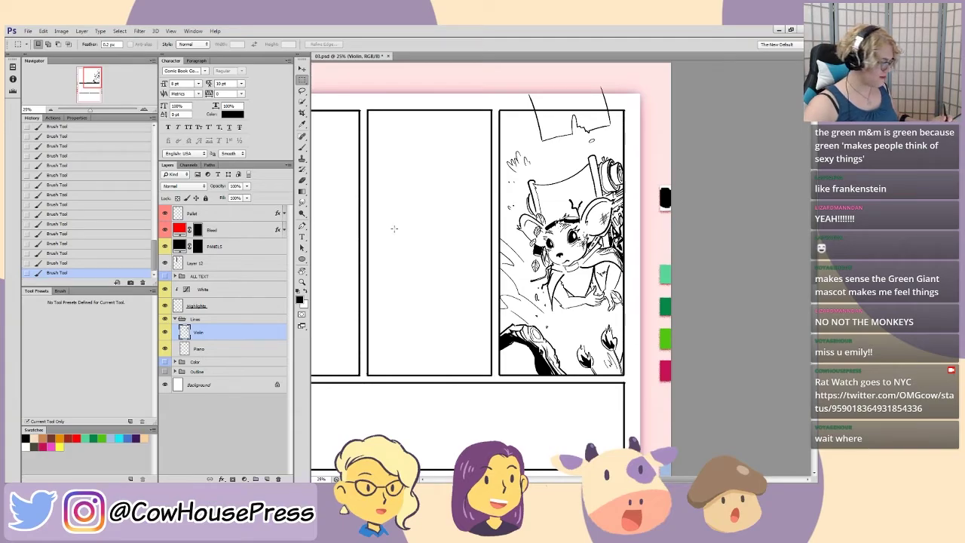
{"action": "left_click_drag", "start_coordinate": [630, 74], "coordinate": [444, 113]}
{"action": "key", "text": "Delete"}
{"action": "key", "text": "ctrl+d"}
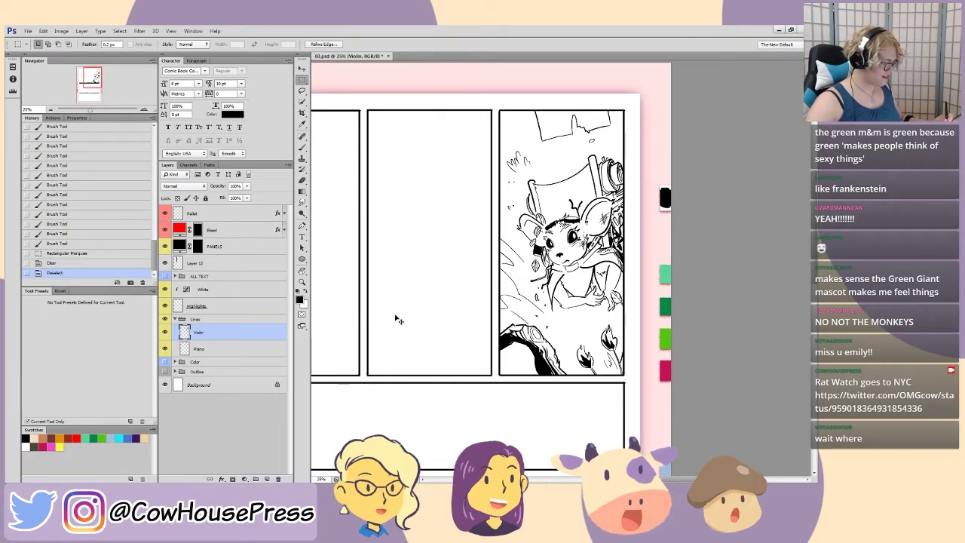
- Show the Outline sketch again and ink short horizontal ground hatching under the branch in the third panel's lower-left corner, undoing the stray stroke
{"action": "key", "text": "ctrl+equal"}
{"action": "left_click_drag", "start_coordinate": [493, 243], "coordinate": [451, 278]}
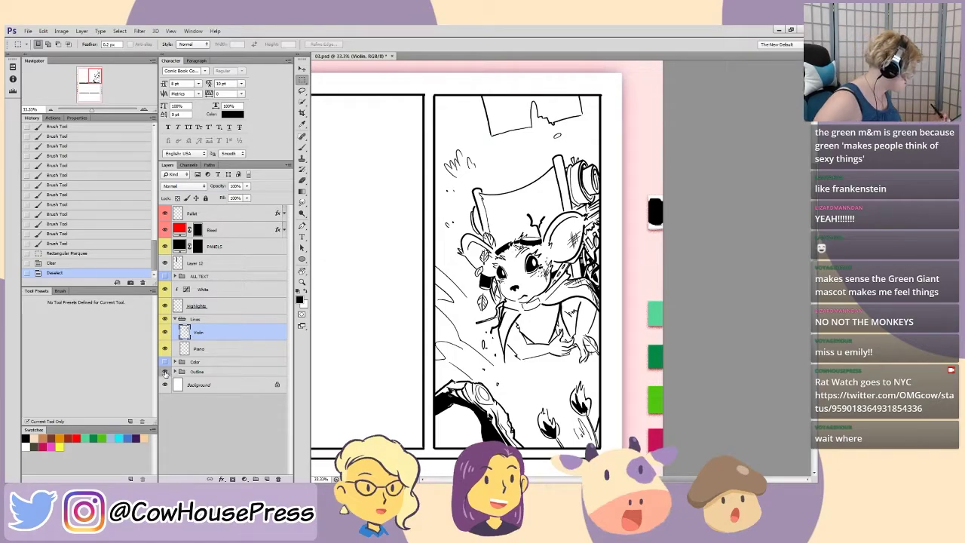
{"action": "left_click_drag", "start_coordinate": [400, 372], "coordinate": [398, 227]}
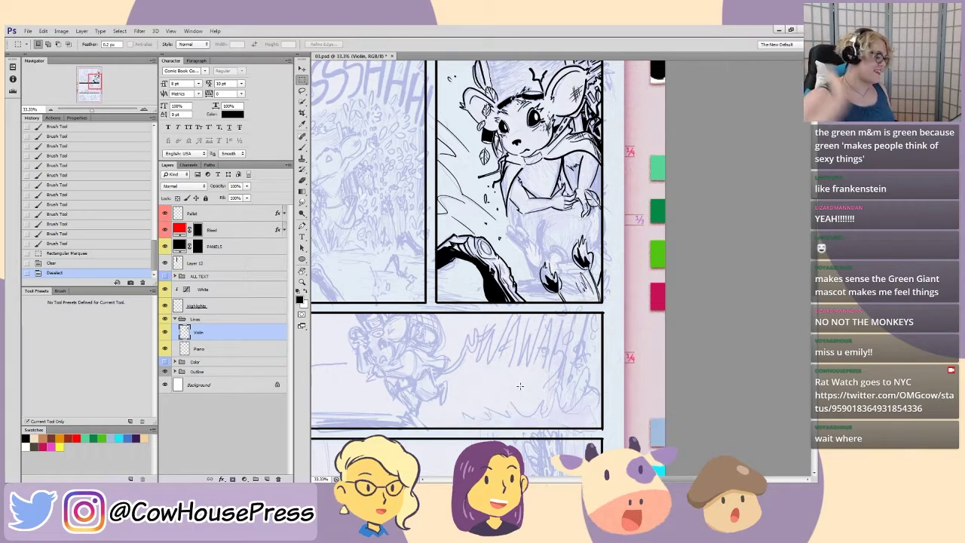
{"action": "key", "text": "ctrl+plus"}
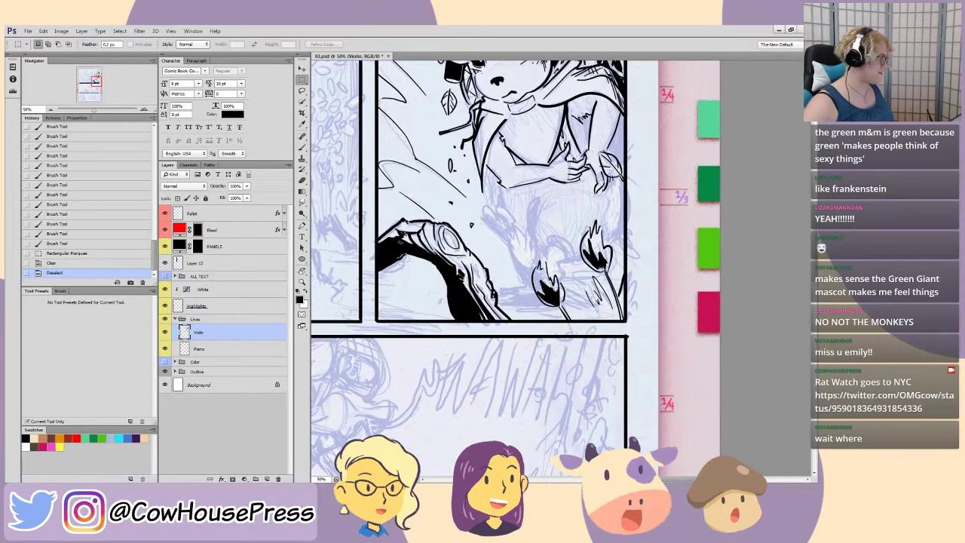
{"action": "left_click_drag", "start_coordinate": [395, 371], "coordinate": [517, 347]}
{"action": "left_click_drag", "start_coordinate": [429, 394], "coordinate": [421, 377]}
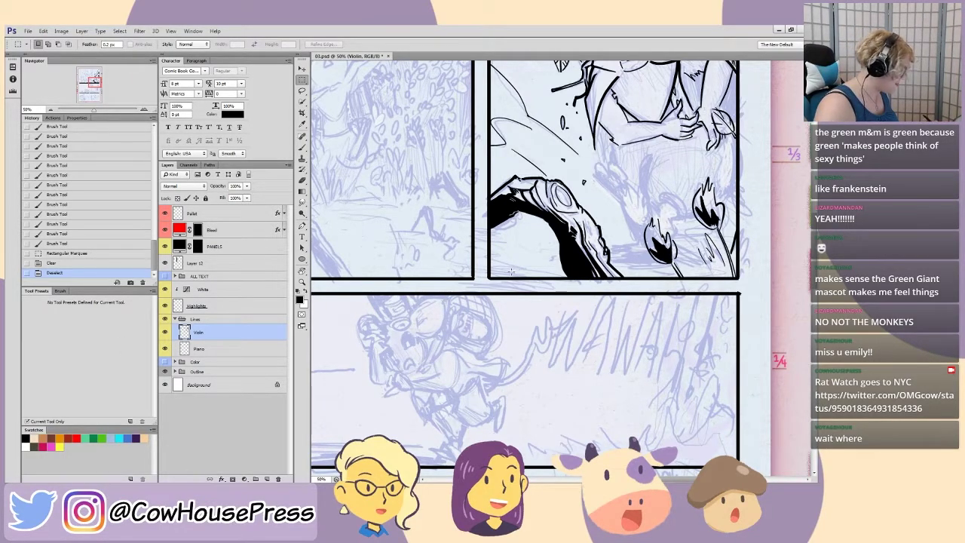
{"action": "key", "text": "b"}
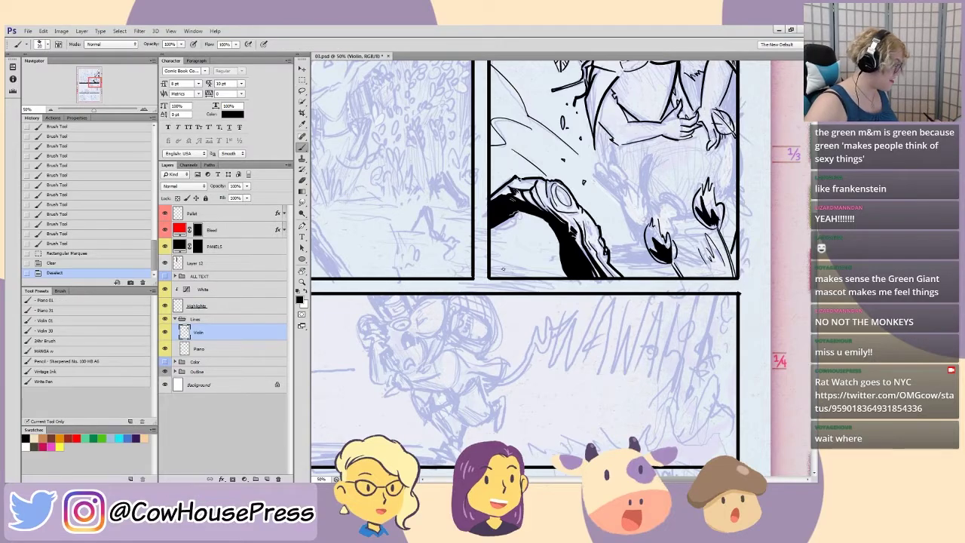
{"action": "mouse_move", "coordinate": [519, 268]}
{"action": "left_mouse_down"}
{"action": "mouse_move", "coordinate": [450, 275]}
{"action": "mouse_move", "coordinate": [502, 262]}
{"action": "mouse_move", "coordinate": [477, 253]}
{"action": "left_mouse_up"}
{"action": "left_click_drag", "start_coordinate": [475, 242], "coordinate": [466, 247]}
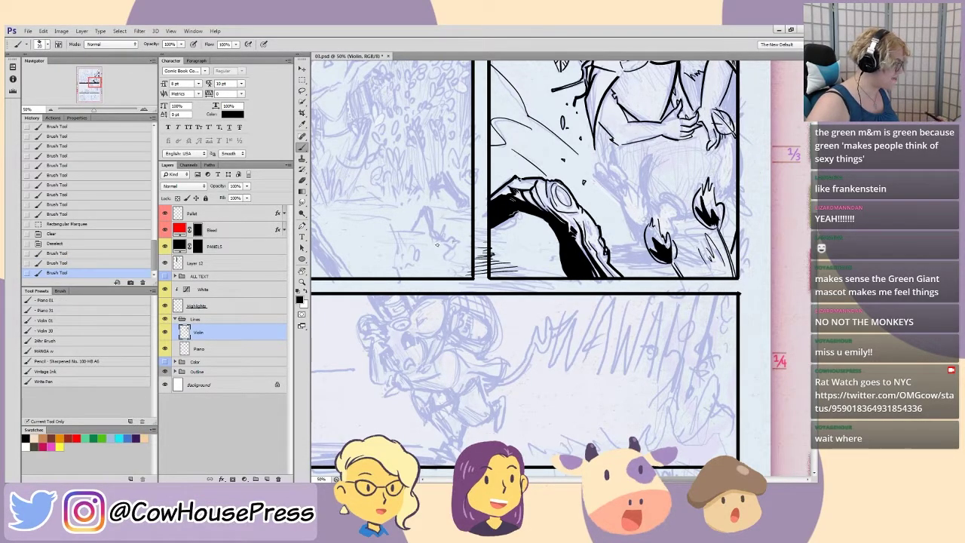
{"action": "mouse_move", "coordinate": [544, 283]}
{"action": "left_mouse_down"}
{"action": "mouse_move", "coordinate": [498, 280]}
{"action": "mouse_move", "coordinate": [503, 271]}
{"action": "left_mouse_up"}
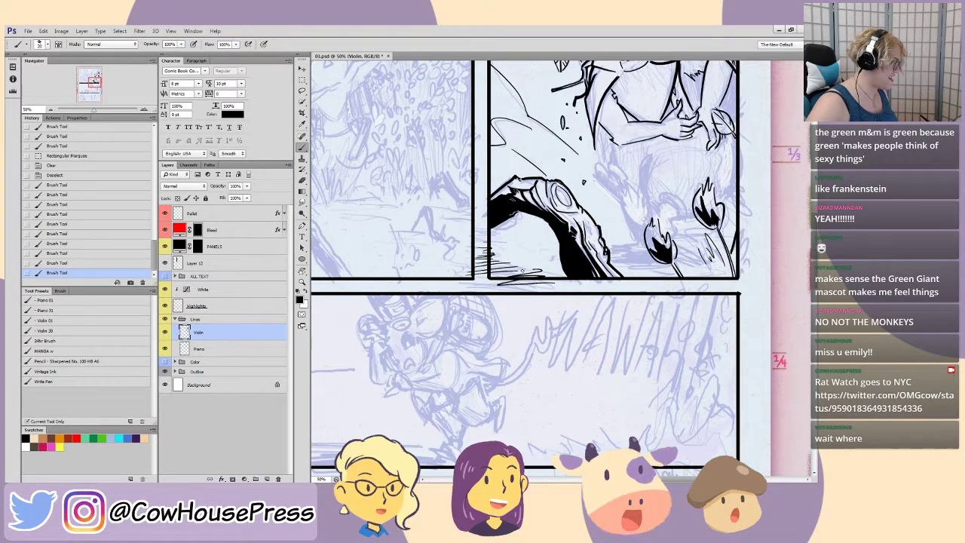
{"action": "mouse_move", "coordinate": [523, 271]}
{"action": "left_mouse_down"}
{"action": "mouse_move", "coordinate": [498, 256]}
{"action": "mouse_move", "coordinate": [537, 276]}
{"action": "left_mouse_up"}
{"action": "key", "text": "ctrl+z"}
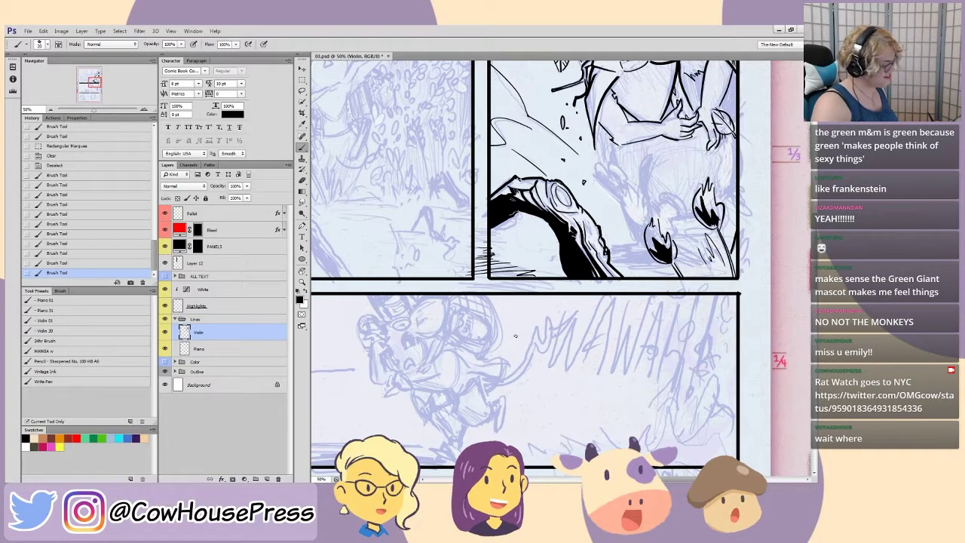
- Clear the ground hatching that overshoots the third panel's left border into the gutter, and deselect
{"action": "key", "text": "m"}
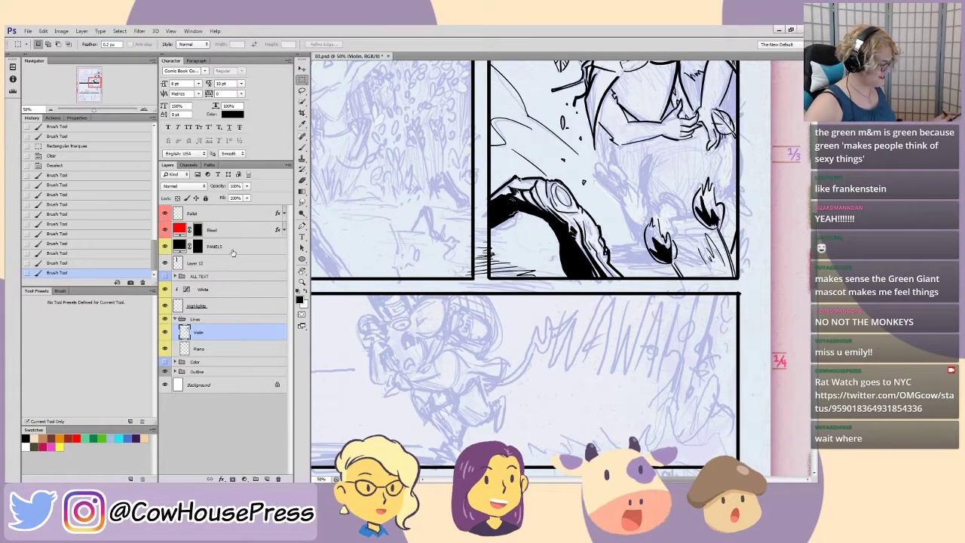
{"action": "left_click_drag", "start_coordinate": [488, 288], "coordinate": [473, 174]}
{"action": "key", "text": "Delete"}
{"action": "key", "text": "ctrl+d"}
- Show the ALL TEXT group, hide its "Pick the style in presets!" placeholder text, and add a new layer above that text
{"action": "key", "text": "ctrl+minus"}
{"action": "key", "text": "ctrl+minus"}
{"action": "key", "text": "ctrl+minus"}
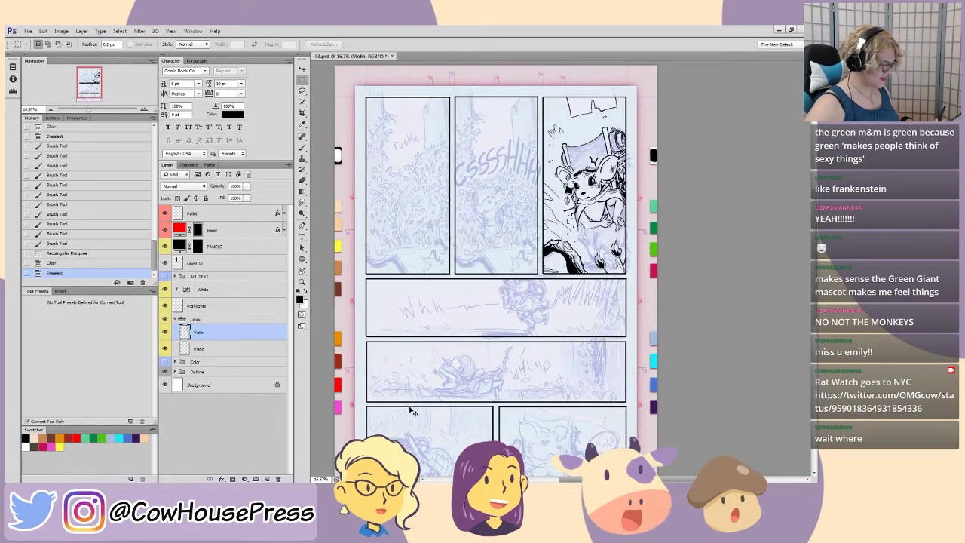
{"action": "key", "text": "ctrl+plus"}
{"action": "key", "text": "ctrl+minus"}
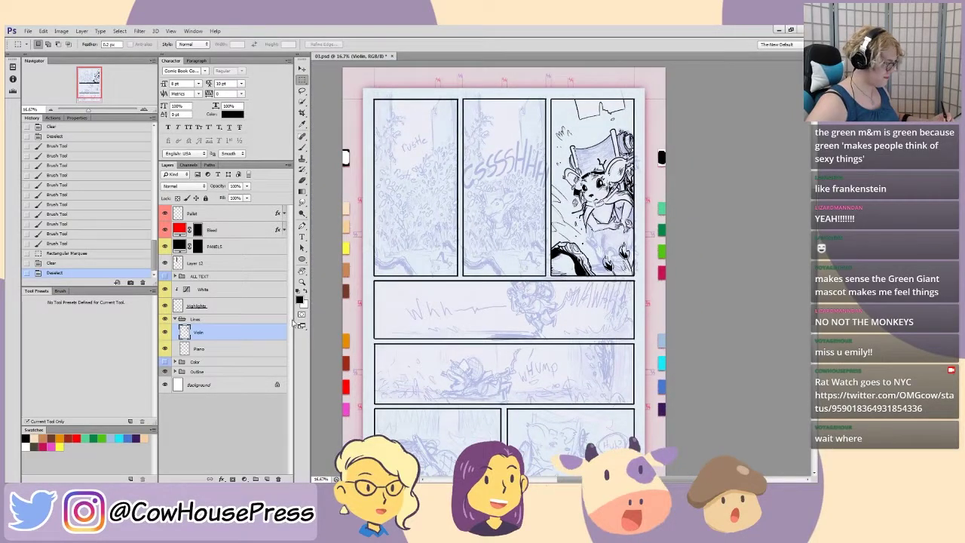
{"action": "key", "text": "ctrl+plus"}
{"action": "left_click_drag", "start_coordinate": [428, 189], "coordinate": [469, 302]}
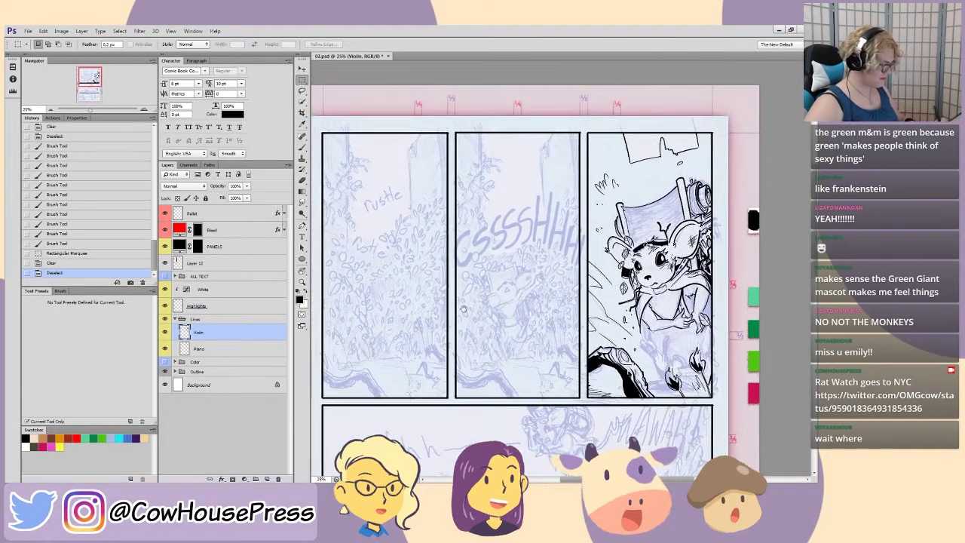
{"action": "left_click", "coordinate": [164, 276]}
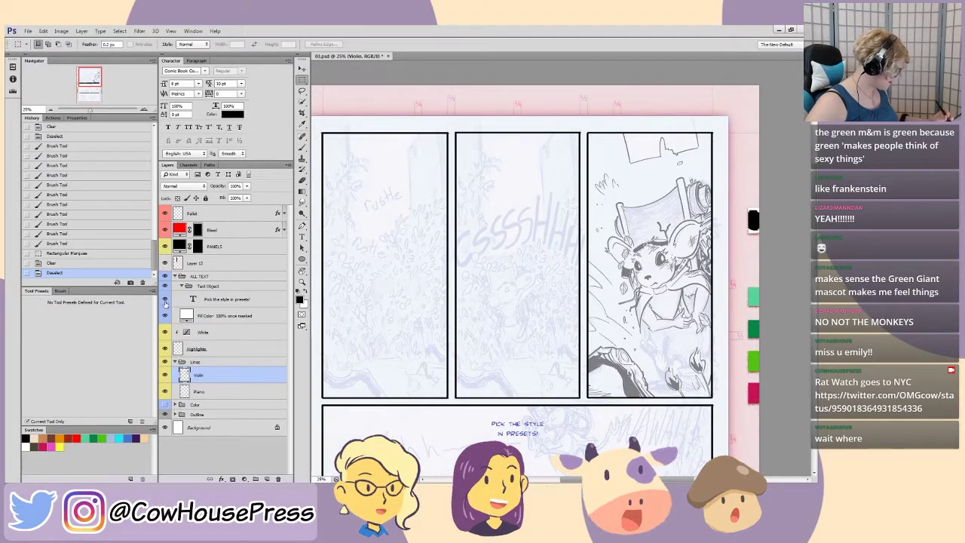
{"action": "left_click", "coordinate": [164, 313]}
{"action": "left_click", "coordinate": [164, 313]}
{"action": "left_click", "coordinate": [164, 299]}
{"action": "left_click", "coordinate": [212, 300]}
{"action": "left_click", "coordinate": [267, 478]}
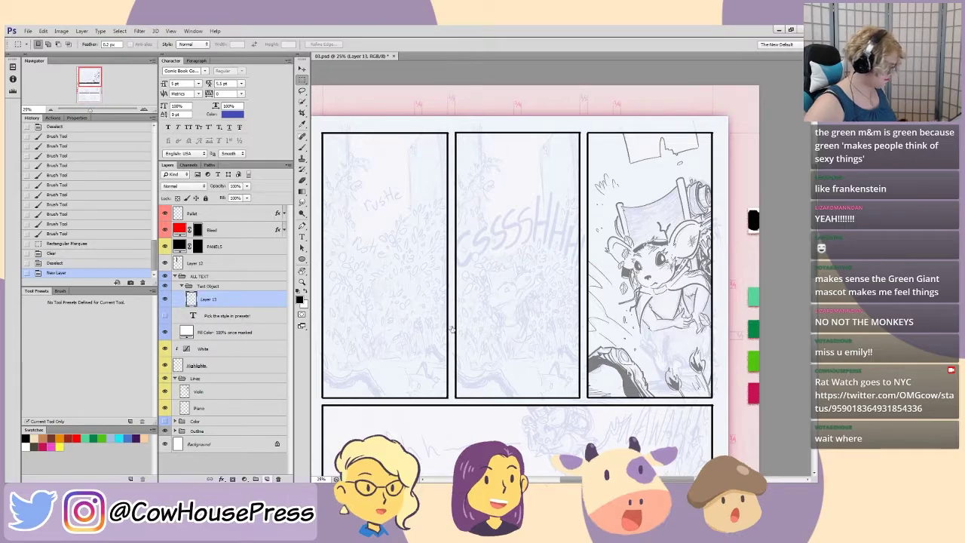
- Brush a thick black letter C over the start of the sketched sound effect in the second panel
{"action": "key", "text": "b"}
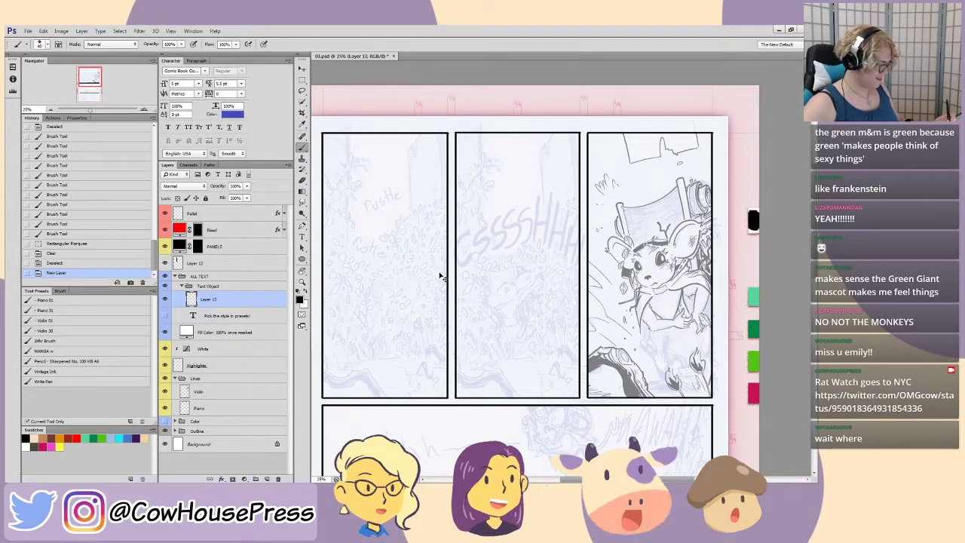
{"action": "key", "text": "ctrl+plus"}
{"action": "key", "text": "ctrl+plus"}
{"action": "left_click_drag", "start_coordinate": [381, 300], "coordinate": [504, 254]}
{"action": "left_click_drag", "start_coordinate": [392, 256], "coordinate": [374, 280]}
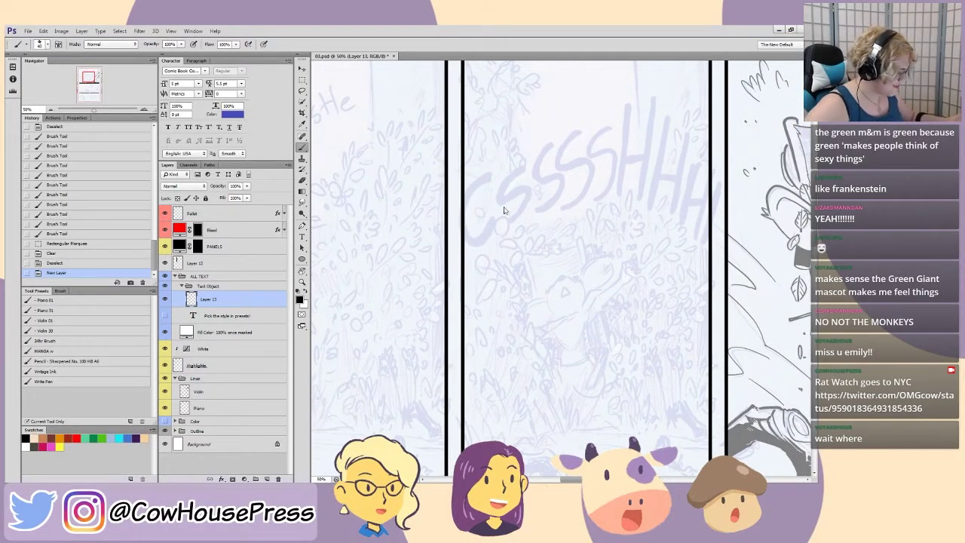
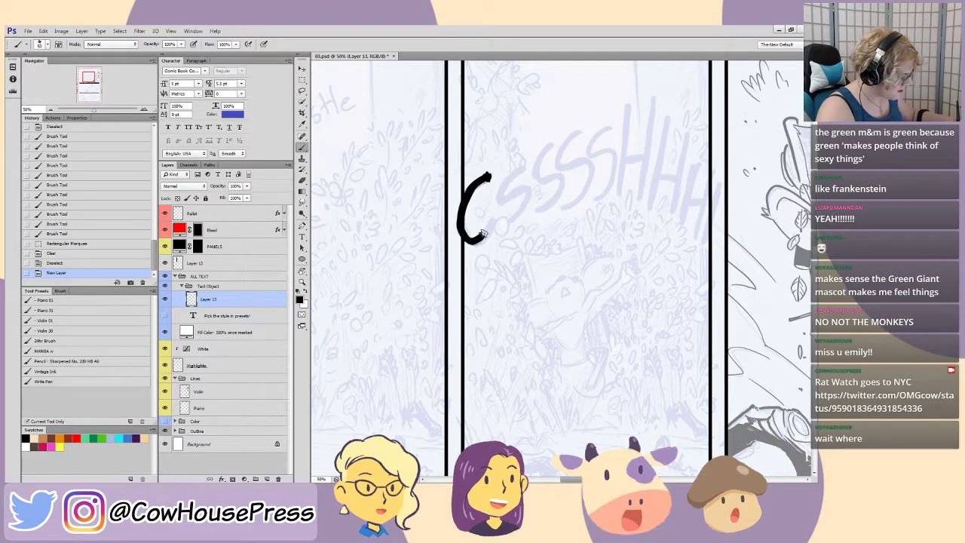
{"action": "left_click_drag", "start_coordinate": [492, 219], "coordinate": [497, 220]}
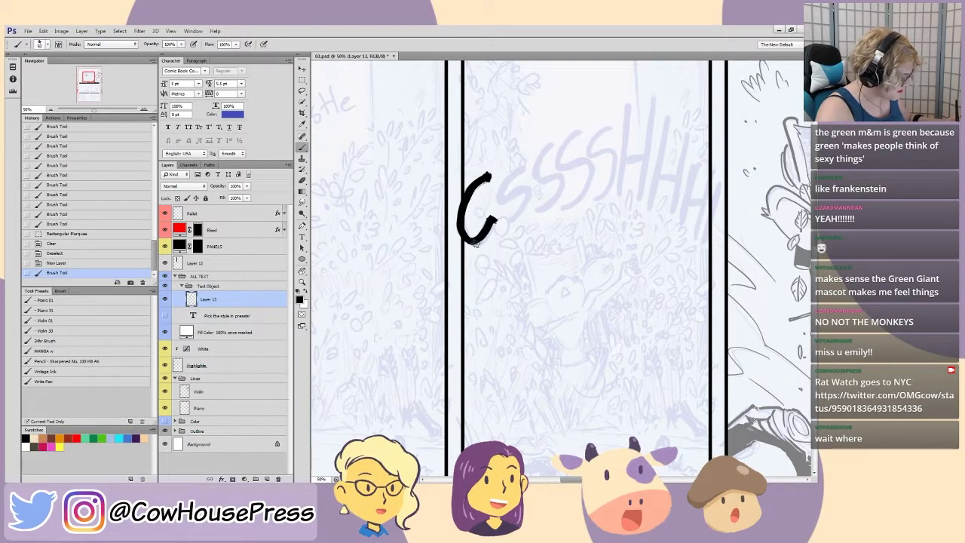
- Look over the sketched sound effects in the lower panels and return to the lettering in the second panel
{"action": "left_click_drag", "start_coordinate": [581, 436], "coordinate": [476, 222]}
{"action": "key", "text": "ctrl+minus"}
{"action": "left_click_drag", "start_coordinate": [447, 394], "coordinate": [486, 272]}
{"action": "scroll", "coordinate": [486, 271], "scroll_direction": "down", "scroll_amount": 5}
{"action": "scroll", "coordinate": [470, 302], "scroll_direction": "left", "scroll_amount": 2}
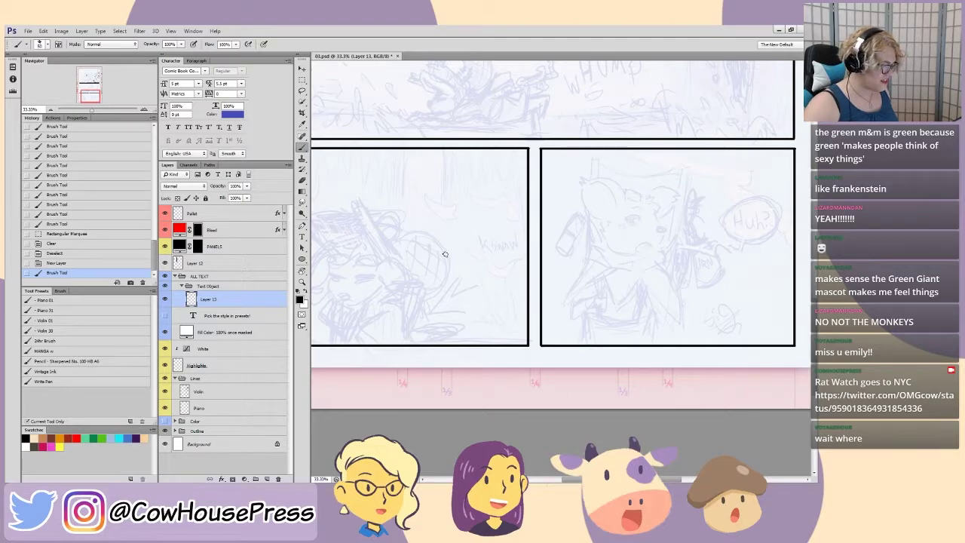
{"action": "scroll", "coordinate": [419, 104], "scroll_direction": "up", "scroll_amount": 10}
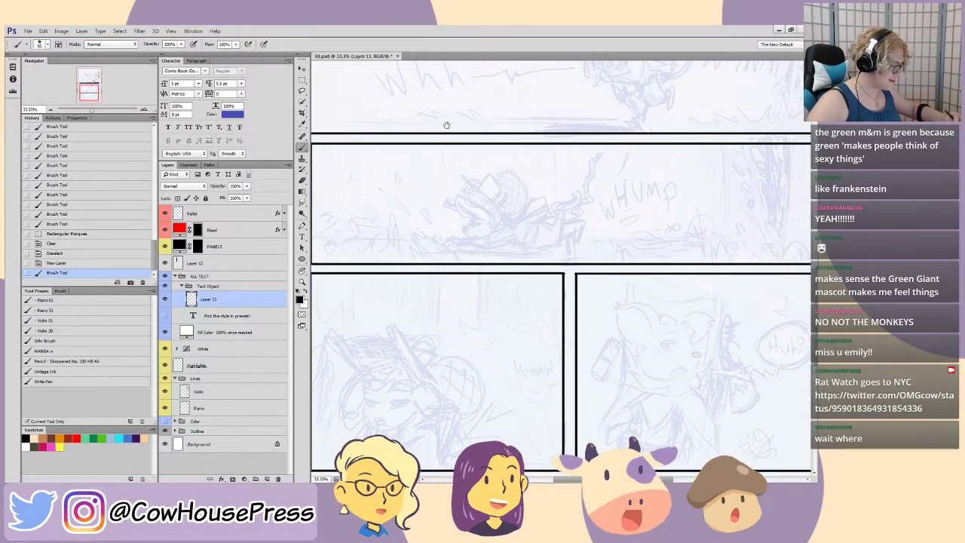
{"action": "left_click_drag", "start_coordinate": [489, 219], "coordinate": [440, 341]}
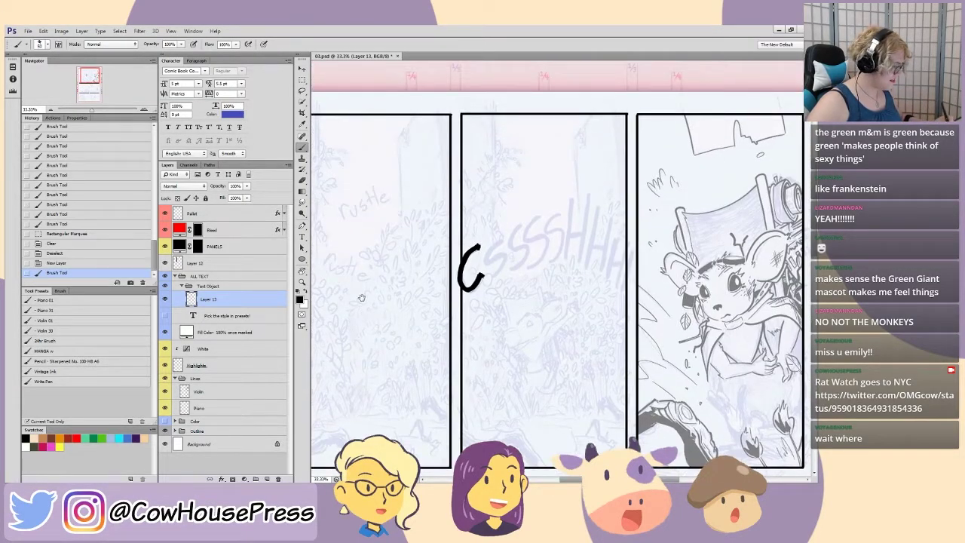
{"action": "left_click_drag", "start_coordinate": [361, 298], "coordinate": [370, 304]}
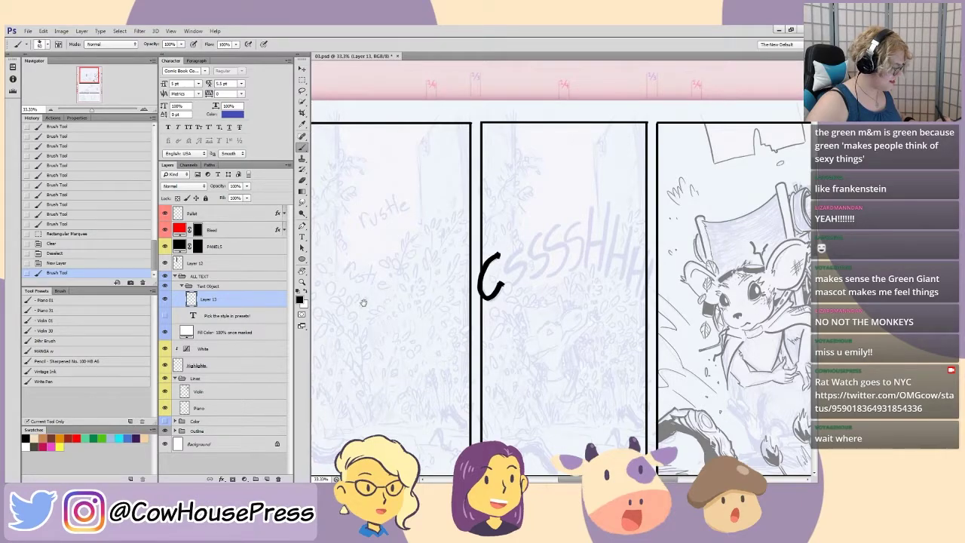
- Touch up the C's upper end with the brush, lasso and clear its rough edge, and deselect
{"action": "key", "text": "ctrl+plus"}
{"action": "key", "text": "ctrl+plus"}
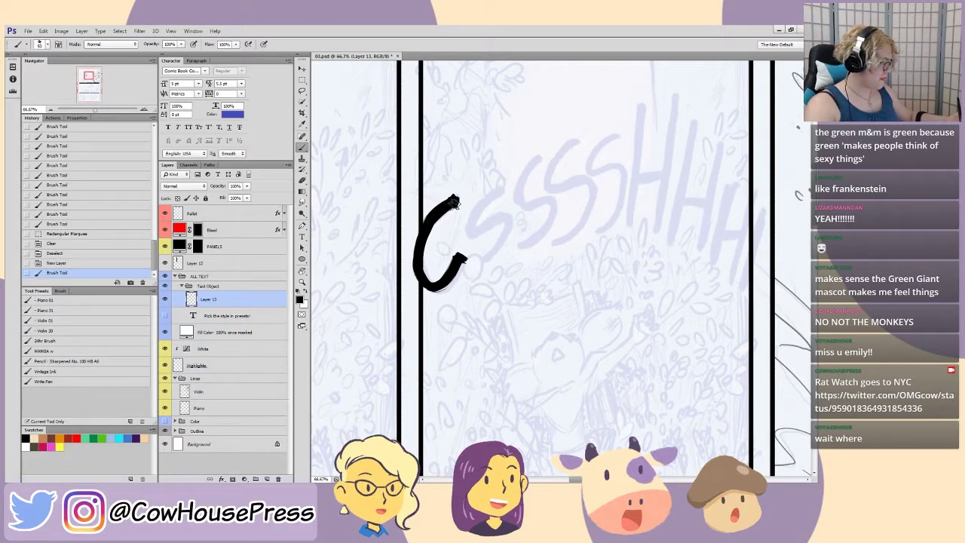
{"action": "left_click_drag", "start_coordinate": [454, 200], "coordinate": [456, 196]}
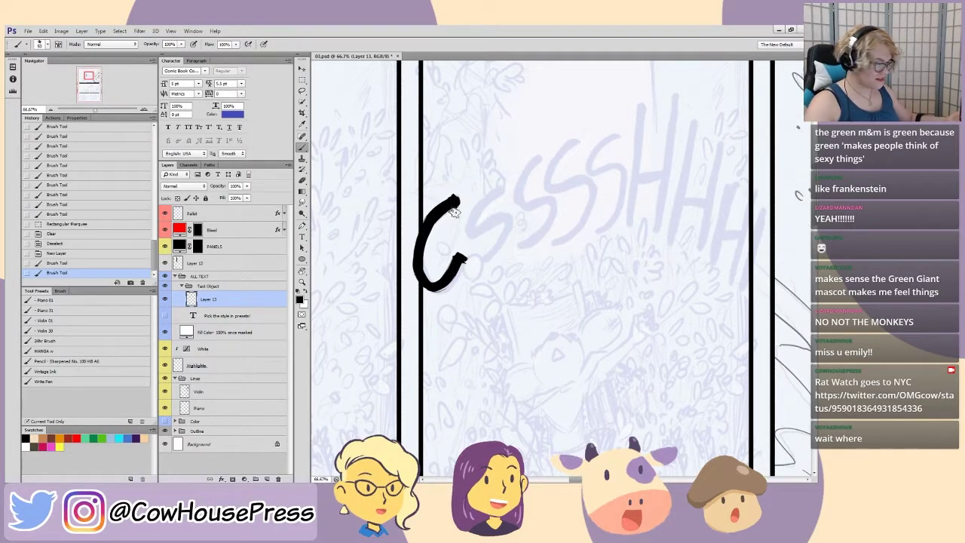
{"action": "key", "text": "l"}
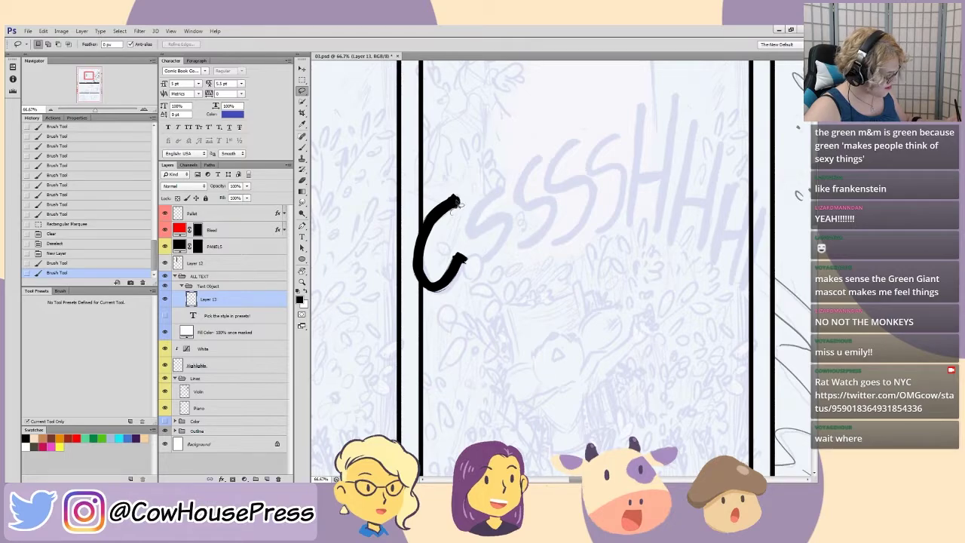
{"action": "left_click_drag", "start_coordinate": [471, 212], "coordinate": [465, 226]}
{"action": "key", "text": "Delete"}
{"action": "key", "text": "ctrl+d"}
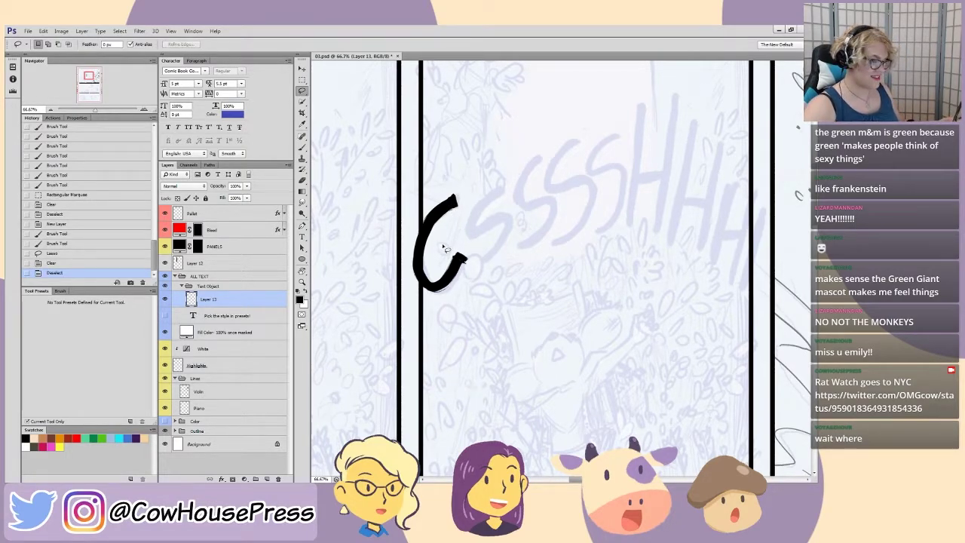
- Brush the first S beside the C, undoing unsatisfactory tries, and add a taller second S after it
{"action": "key", "text": "b"}
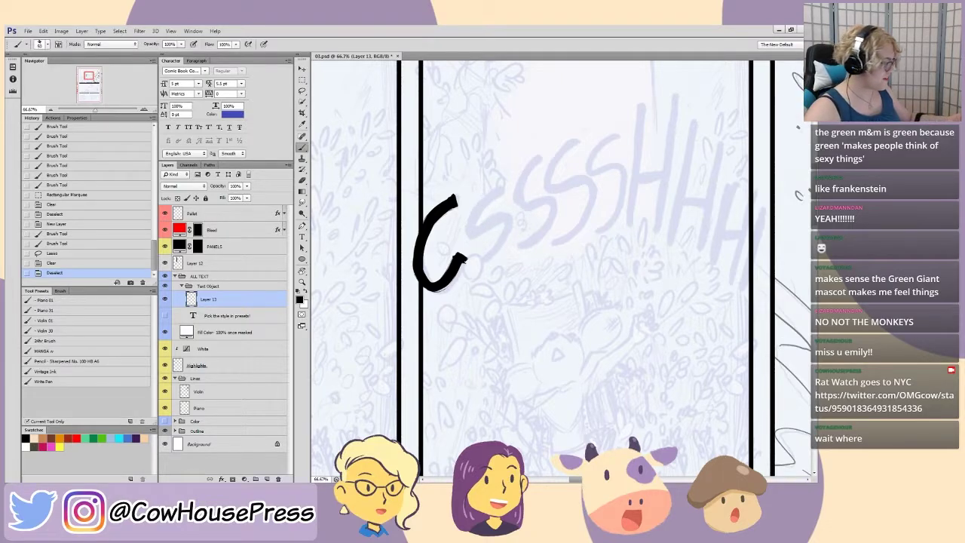
{"action": "mouse_move", "coordinate": [482, 259]}
{"action": "left_mouse_down"}
{"action": "mouse_move", "coordinate": [504, 218]}
{"action": "mouse_move", "coordinate": [469, 234]}
{"action": "mouse_move", "coordinate": [504, 189]}
{"action": "left_mouse_up"}
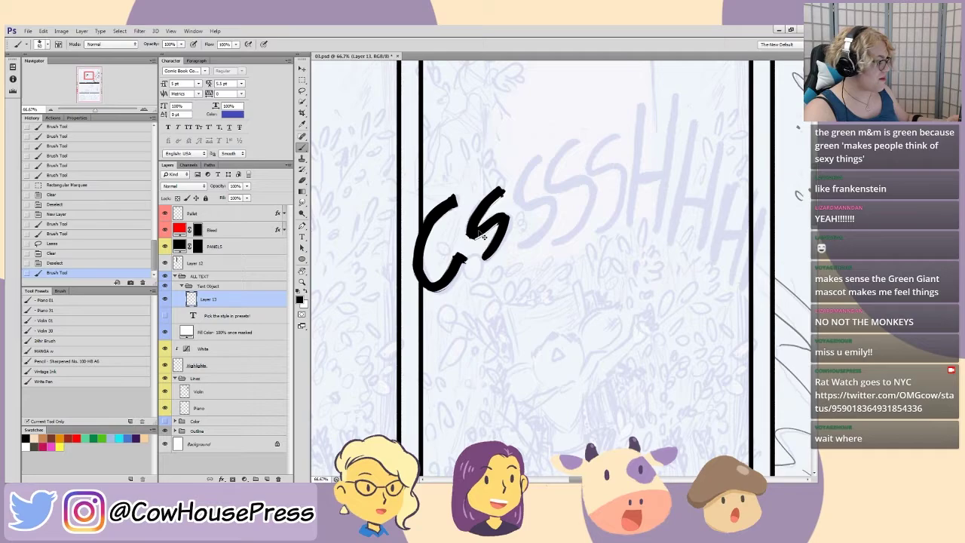
{"action": "key", "text": "ctrl+z"}
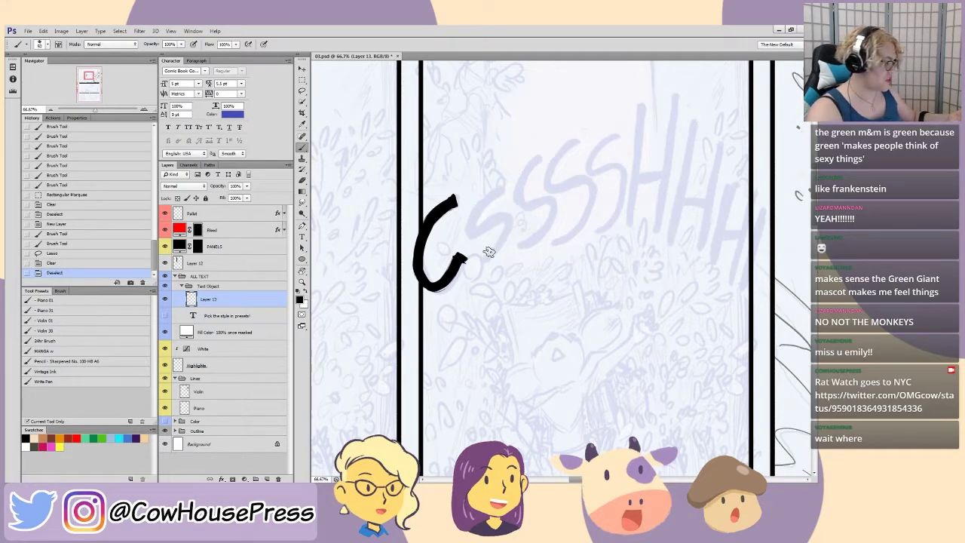
{"action": "mouse_move", "coordinate": [482, 260]}
{"action": "left_mouse_down"}
{"action": "mouse_move", "coordinate": [509, 214]}
{"action": "mouse_move", "coordinate": [506, 187]}
{"action": "mouse_move", "coordinate": [474, 260]}
{"action": "left_mouse_up"}
{"action": "key", "text": "ctrl+z"}
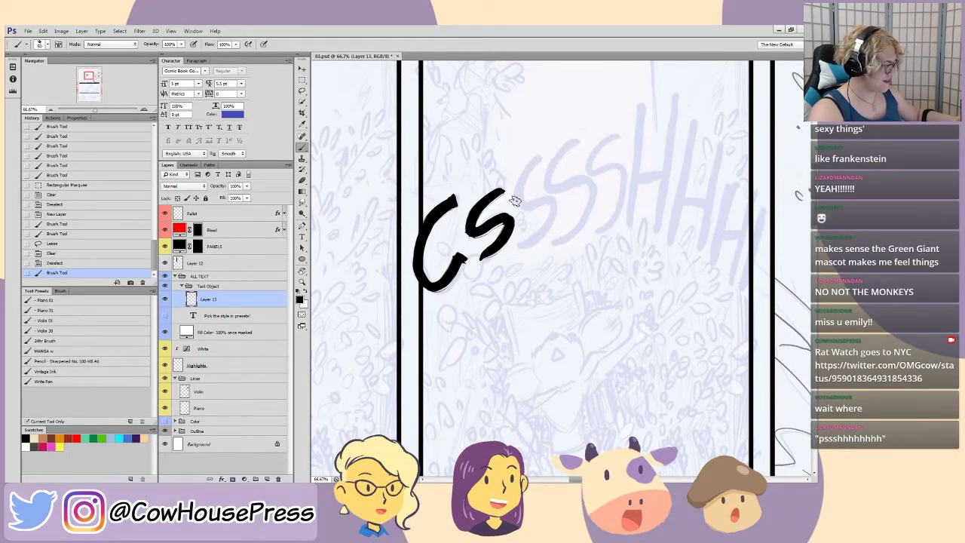
{"action": "left_click_drag", "start_coordinate": [516, 249], "coordinate": [540, 154]}
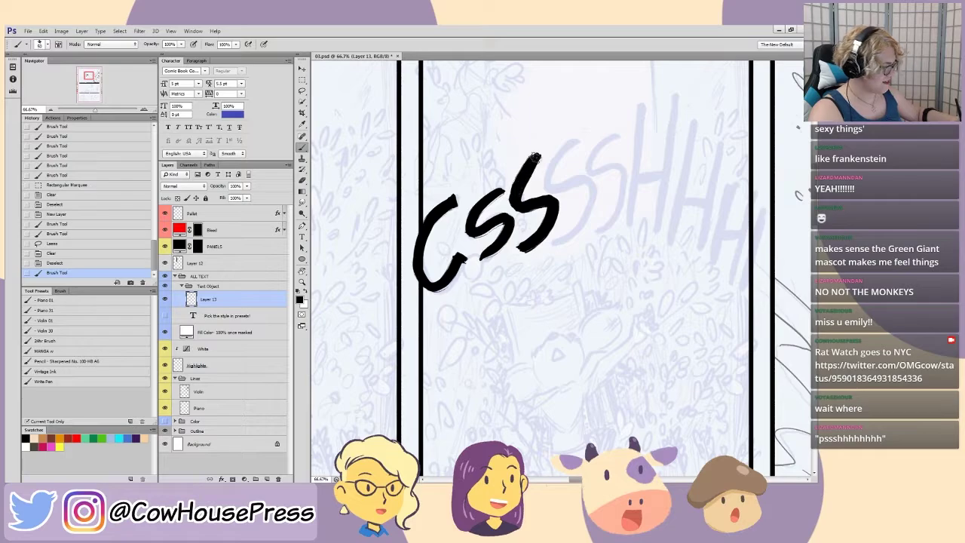
- Lasso and clear the rough upper end of the second S, deselect, and return to the Brush tool
{"action": "key", "text": "l"}
{"action": "mouse_move", "coordinate": [544, 155]}
{"action": "left_mouse_down"}
{"action": "mouse_move", "coordinate": [540, 183]}
{"action": "mouse_move", "coordinate": [532, 215]}
{"action": "left_mouse_up"}
{"action": "left_click", "coordinate": [525, 205]}
{"action": "key", "text": "Delete"}
{"action": "key", "text": "ctrl+d"}
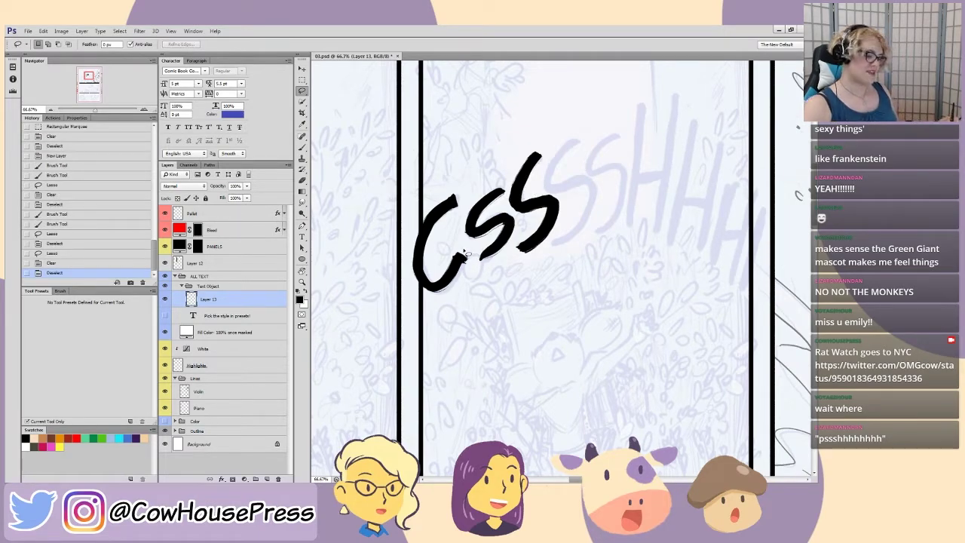
{"action": "key", "text": "b"}
{"action": "left_click_drag", "start_coordinate": [441, 255], "coordinate": [362, 289]}
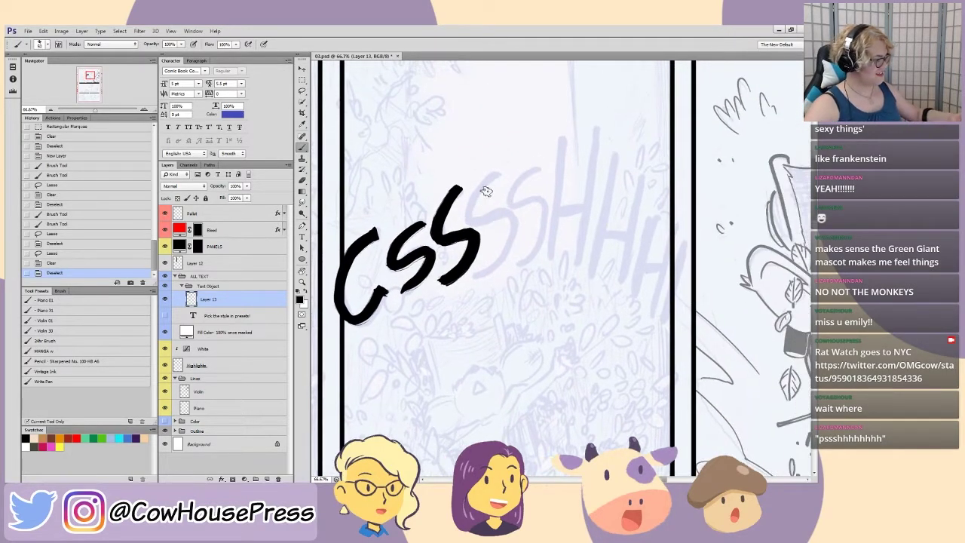
{"action": "mouse_move", "coordinate": [491, 175]}
{"action": "left_mouse_down"}
{"action": "mouse_move", "coordinate": [474, 214]}
{"action": "mouse_move", "coordinate": [505, 215]}
{"action": "mouse_move", "coordinate": [510, 229]}
{"action": "mouse_move", "coordinate": [456, 277]}
{"action": "left_mouse_up"}
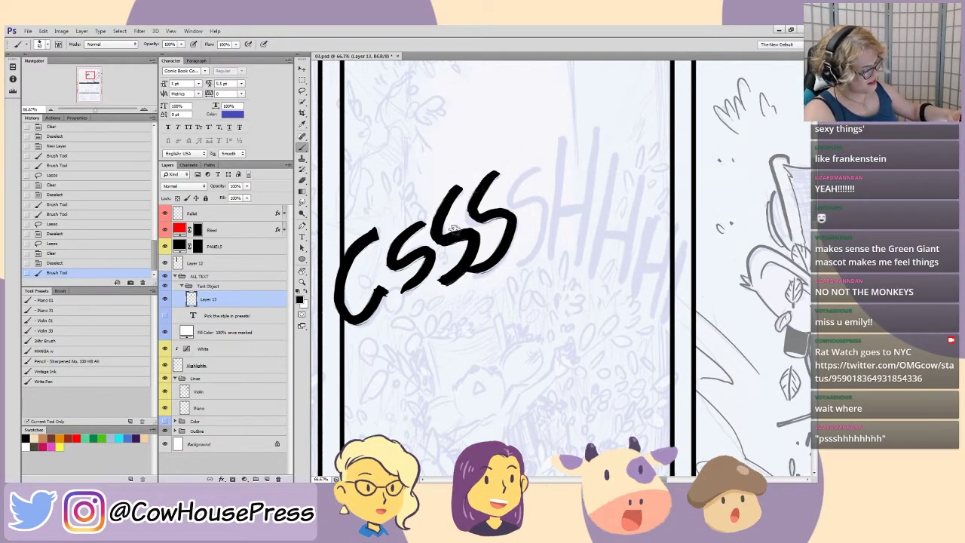
{"action": "key", "text": "ctrl+z"}
{"action": "mouse_move", "coordinate": [498, 174]}
{"action": "left_mouse_down"}
{"action": "mouse_move", "coordinate": [472, 219]}
{"action": "mouse_move", "coordinate": [511, 219]}
{"action": "mouse_move", "coordinate": [474, 274]}
{"action": "left_mouse_up"}
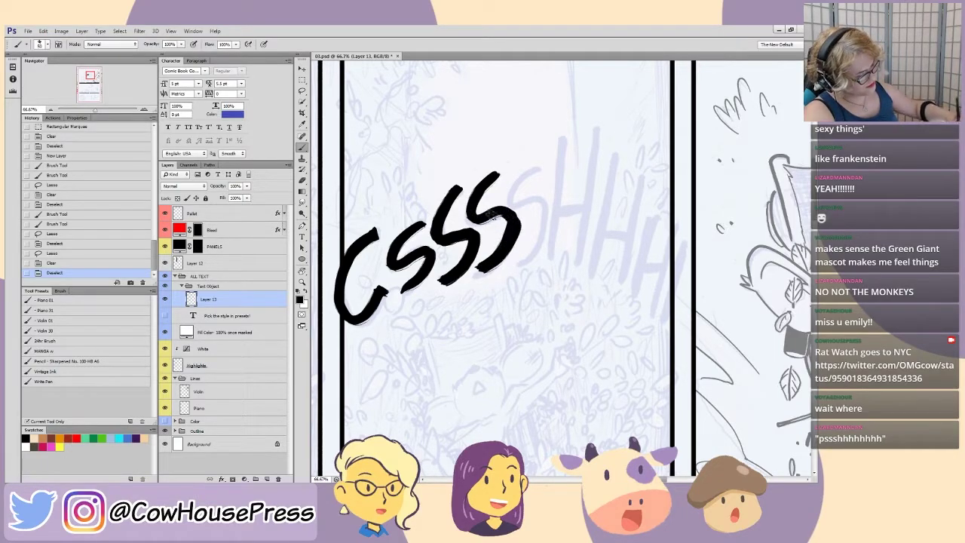
{"action": "key", "text": "ctrl+z"}
{"action": "mouse_move", "coordinate": [497, 174]}
{"action": "left_mouse_down"}
{"action": "mouse_move", "coordinate": [468, 214]}
{"action": "mouse_move", "coordinate": [513, 220]}
{"action": "mouse_move", "coordinate": [485, 269]}
{"action": "mouse_move", "coordinate": [512, 219]}
{"action": "mouse_move", "coordinate": [464, 215]}
{"action": "left_mouse_up"}
{"action": "key", "text": "ctrl+z"}
{"action": "left_click", "coordinate": [475, 275]}
{"action": "key", "text": "ctrl+z"}
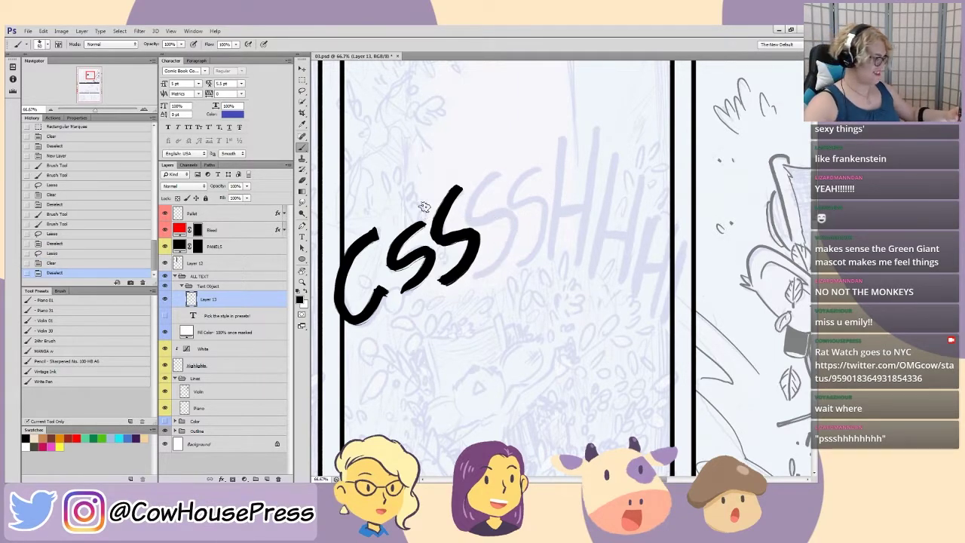
- Build the third S from separate lower and upper brush strokes, and thicken its upper curve
{"action": "key", "text": "ctrl+plus"}
{"action": "left_click_drag", "start_coordinate": [386, 296], "coordinate": [429, 350]}
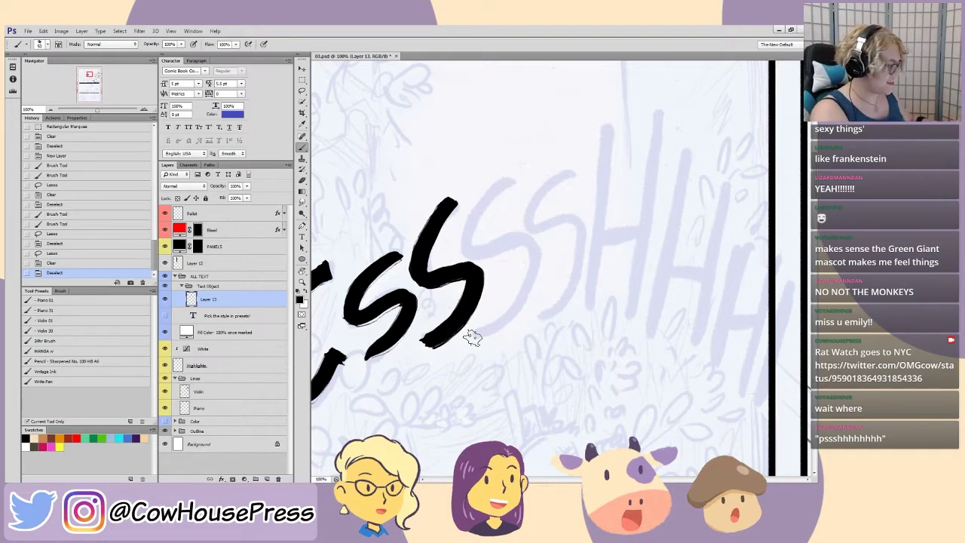
{"action": "mouse_move", "coordinate": [472, 334]}
{"action": "left_mouse_down"}
{"action": "mouse_move", "coordinate": [514, 304]}
{"action": "mouse_move", "coordinate": [532, 250]}
{"action": "mouse_move", "coordinate": [501, 240]}
{"action": "left_mouse_up"}
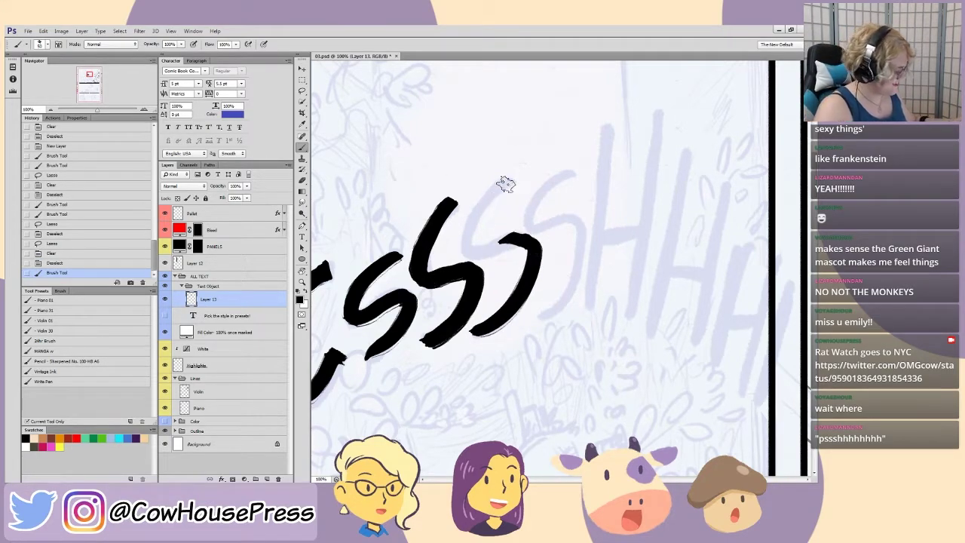
{"action": "mouse_move", "coordinate": [513, 179]}
{"action": "left_mouse_down"}
{"action": "mouse_move", "coordinate": [454, 225]}
{"action": "mouse_move", "coordinate": [487, 250]}
{"action": "mouse_move", "coordinate": [462, 237]}
{"action": "mouse_move", "coordinate": [478, 253]}
{"action": "mouse_move", "coordinate": [520, 241]}
{"action": "mouse_move", "coordinate": [533, 260]}
{"action": "left_mouse_up"}
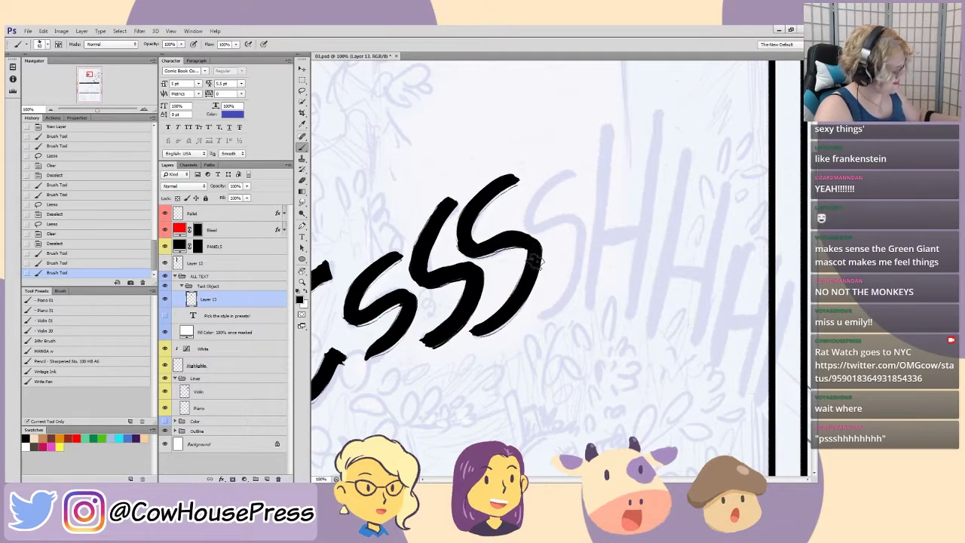
{"action": "left_click_drag", "start_coordinate": [463, 243], "coordinate": [513, 181]}
{"action": "mouse_move", "coordinate": [480, 214]}
{"action": "left_mouse_down"}
{"action": "mouse_move", "coordinate": [515, 185]}
{"action": "mouse_move", "coordinate": [514, 172]}
{"action": "left_mouse_up"}
- Ink the fourth S over the sketch, undoing the single-stroke try and building it from separate upper and lower curves
{"action": "left_click_drag", "start_coordinate": [389, 359], "coordinate": [407, 381]}
{"action": "mouse_move", "coordinate": [592, 195]}
{"action": "left_mouse_down"}
{"action": "mouse_move", "coordinate": [549, 234]}
{"action": "mouse_move", "coordinate": [554, 245]}
{"action": "mouse_move", "coordinate": [587, 242]}
{"action": "mouse_move", "coordinate": [601, 274]}
{"action": "mouse_move", "coordinate": [534, 343]}
{"action": "left_mouse_up"}
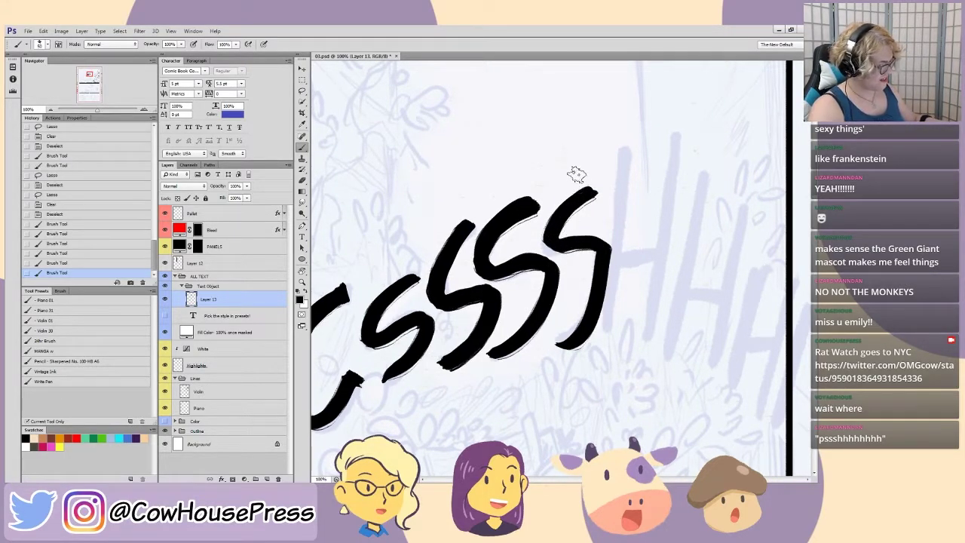
{"action": "key", "text": "ctrl+z"}
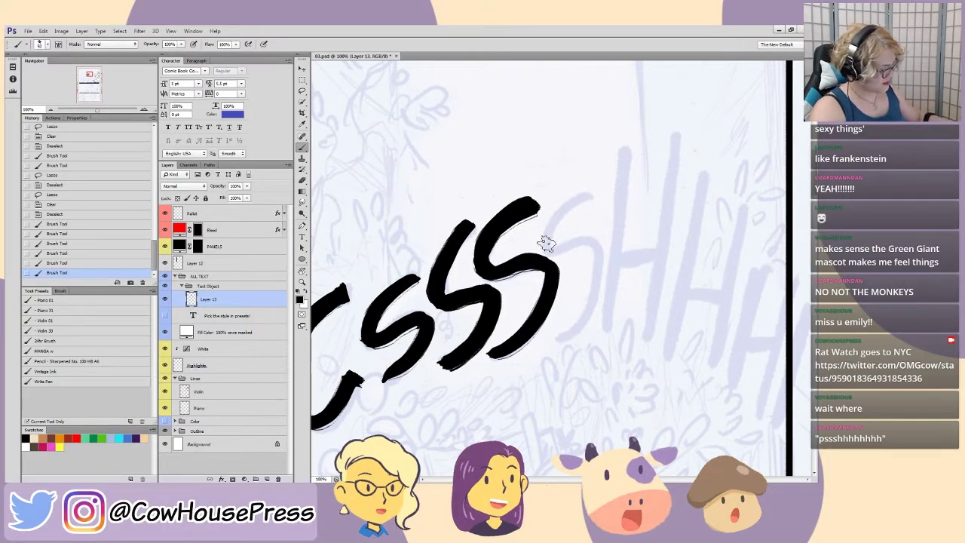
{"action": "mouse_move", "coordinate": [546, 242]}
{"action": "left_mouse_down"}
{"action": "mouse_move", "coordinate": [545, 226]}
{"action": "mouse_move", "coordinate": [590, 195]}
{"action": "left_mouse_up"}
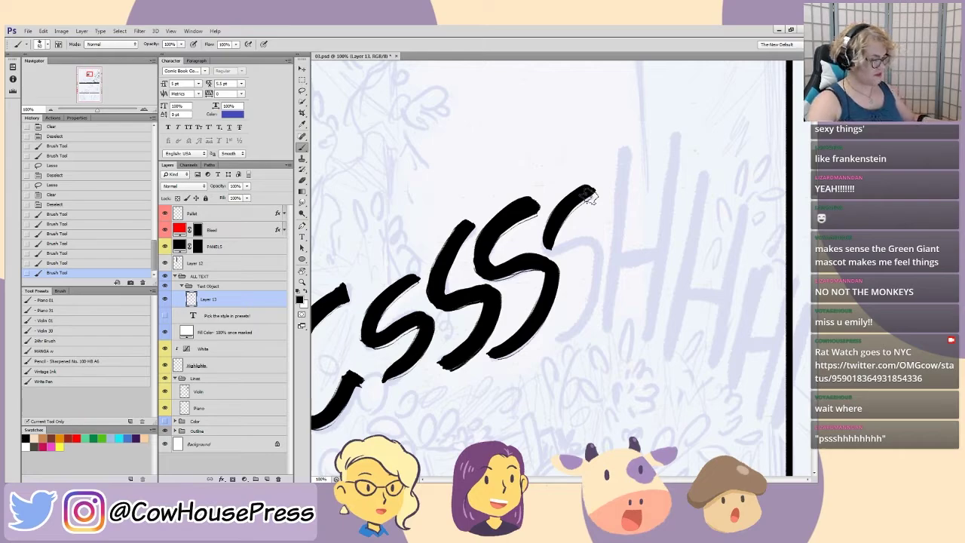
{"action": "mouse_move", "coordinate": [551, 339]}
{"action": "left_mouse_down"}
{"action": "mouse_move", "coordinate": [587, 307]}
{"action": "mouse_move", "coordinate": [579, 248]}
{"action": "left_mouse_up"}
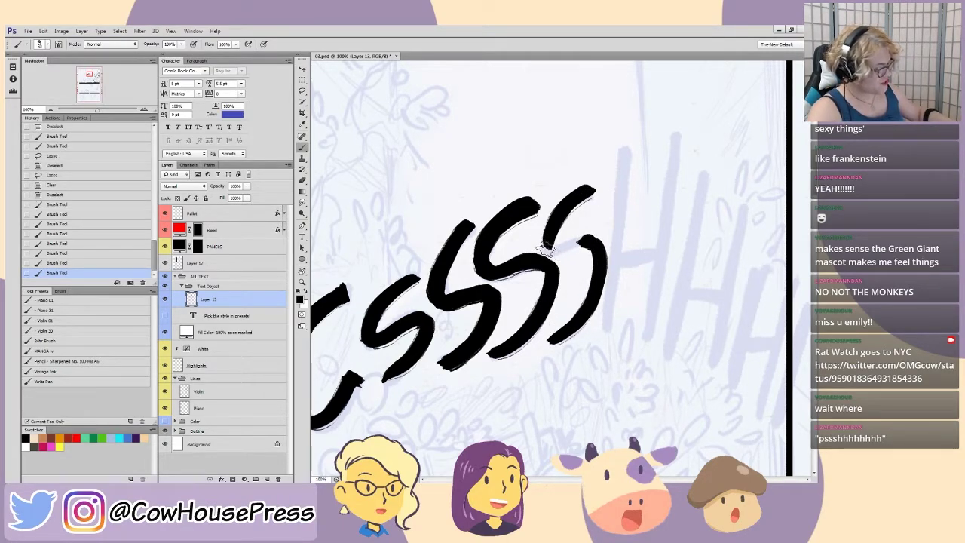
{"action": "mouse_move", "coordinate": [590, 238]}
{"action": "left_mouse_down"}
{"action": "mouse_move", "coordinate": [553, 253]}
{"action": "mouse_move", "coordinate": [588, 245]}
{"action": "mouse_move", "coordinate": [548, 241]}
{"action": "mouse_move", "coordinate": [556, 250]}
{"action": "mouse_move", "coordinate": [559, 233]}
{"action": "left_mouse_up"}
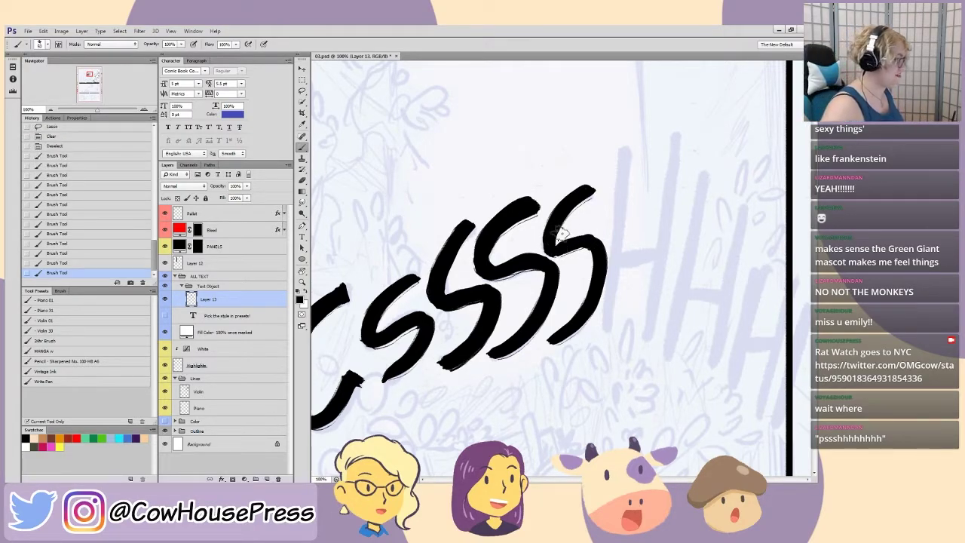
- Touch up the fourth S with the brush, lassoing and clearing the rough edge on its middle curve and repainting it
{"action": "left_click_drag", "start_coordinate": [550, 250], "coordinate": [556, 242]}
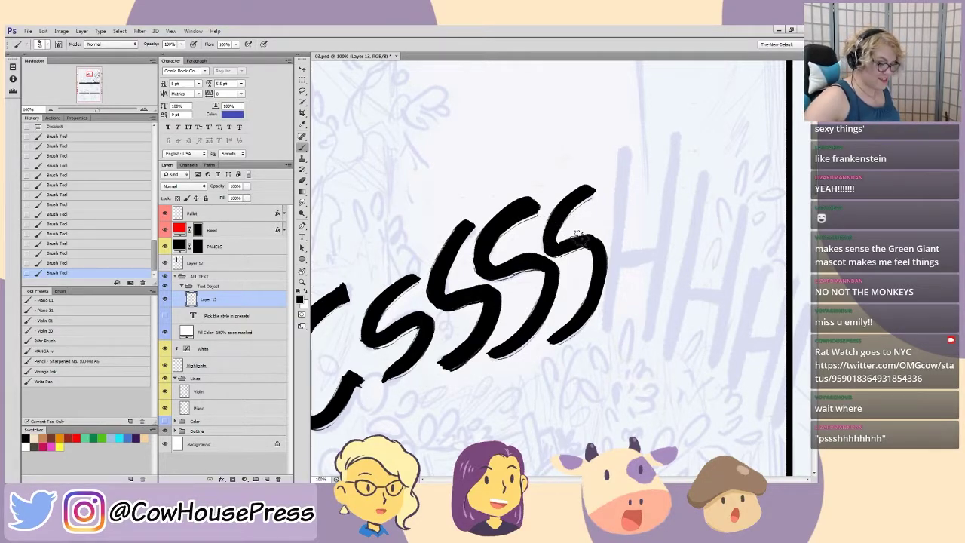
{"action": "key", "text": "l"}
{"action": "mouse_move", "coordinate": [582, 238]}
{"action": "left_mouse_down"}
{"action": "mouse_move", "coordinate": [613, 246]}
{"action": "mouse_move", "coordinate": [605, 246]}
{"action": "left_mouse_up"}
{"action": "key", "text": "Delete"}
{"action": "key", "text": "ctrl+d"}
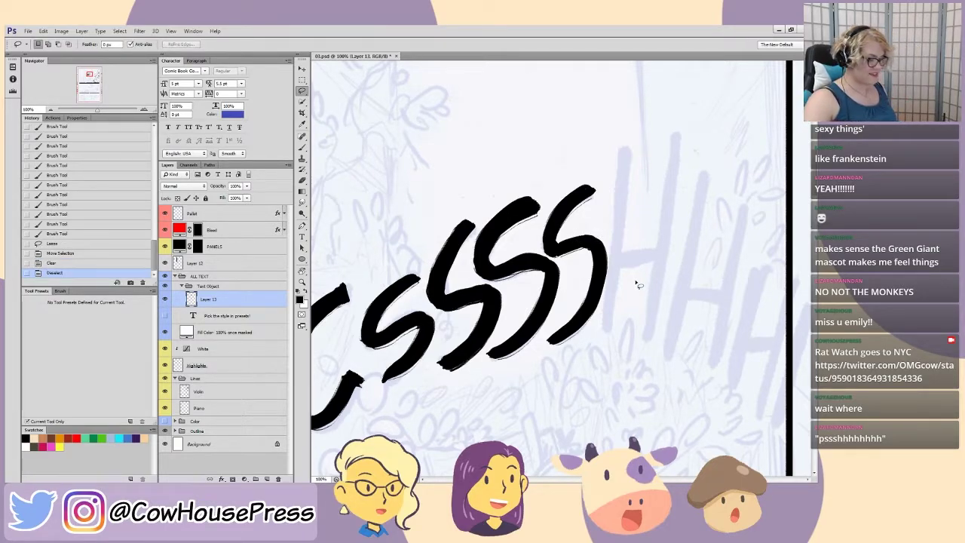
{"action": "key", "text": "b"}
{"action": "left_click_drag", "start_coordinate": [594, 243], "coordinate": [603, 235]}
{"action": "key", "text": "ctrl+z"}
{"action": "left_click_drag", "start_coordinate": [595, 240], "coordinate": [602, 235]}
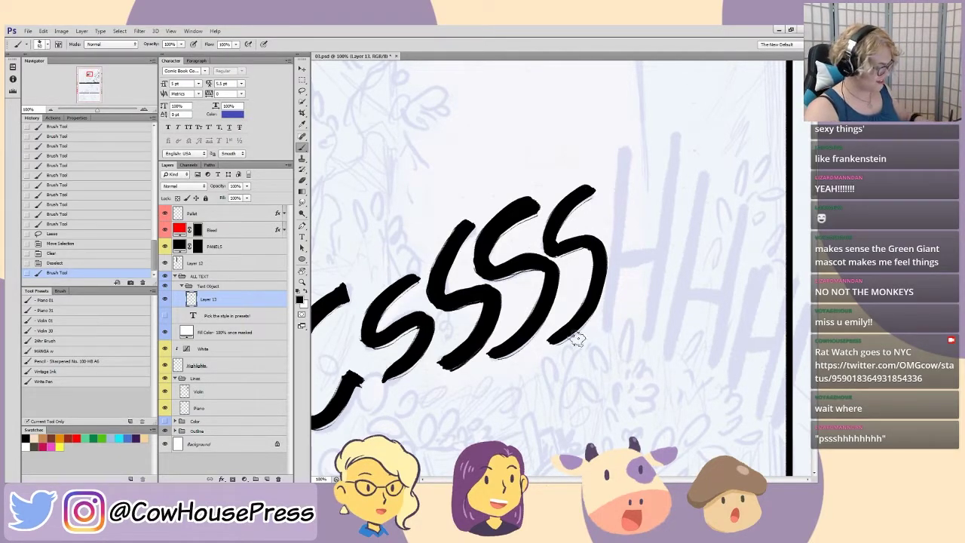
- Ink the first H's left stem over the blue sketch beside the fourth S, undoing unsatisfactory strokes
{"action": "left_click_drag", "start_coordinate": [606, 330], "coordinate": [631, 147]}
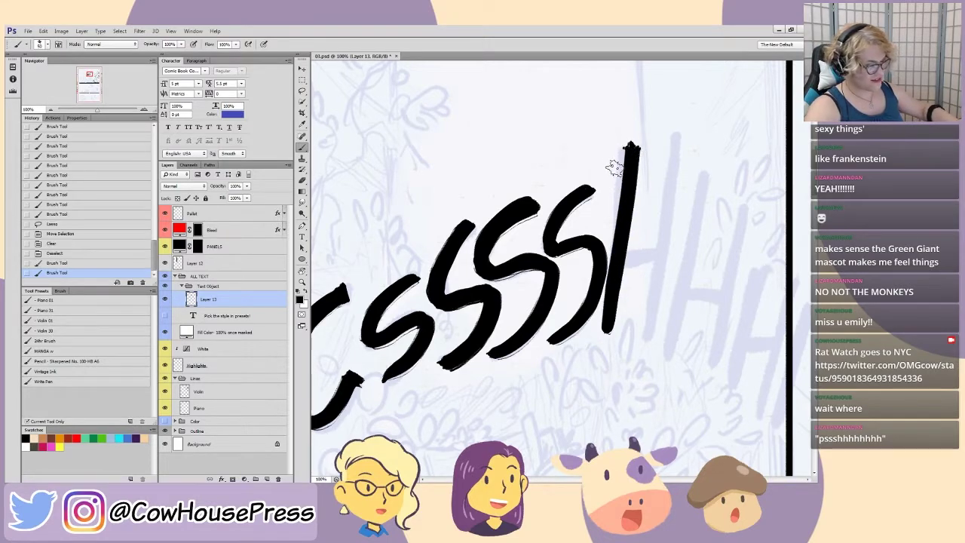
{"action": "key", "text": "ctrl+z"}
{"action": "left_click_drag", "start_coordinate": [605, 326], "coordinate": [614, 128]}
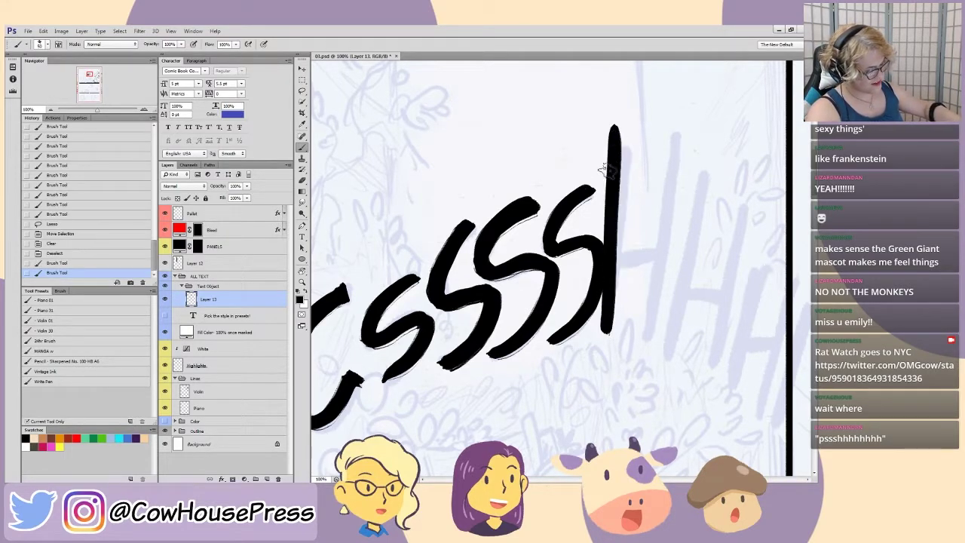
{"action": "key", "text": "ctrl+z"}
{"action": "left_click_drag", "start_coordinate": [606, 332], "coordinate": [618, 226]}
{"action": "mouse_move", "coordinate": [621, 169]}
{"action": "left_mouse_down"}
{"action": "mouse_move", "coordinate": [624, 141]}
{"action": "mouse_move", "coordinate": [606, 326]}
{"action": "mouse_move", "coordinate": [609, 132]}
{"action": "left_mouse_up"}
{"action": "key", "text": "ctrl+z"}
{"action": "key", "text": "ctrl+z"}
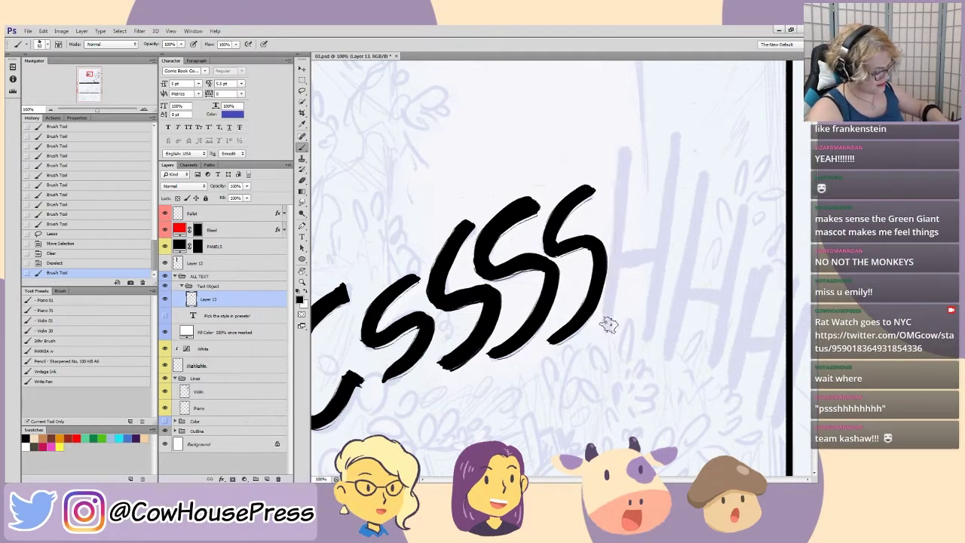
{"action": "mouse_move", "coordinate": [608, 326]}
{"action": "left_mouse_down"}
{"action": "mouse_move", "coordinate": [623, 156]}
{"action": "mouse_move", "coordinate": [608, 322]}
{"action": "mouse_move", "coordinate": [647, 329]}
{"action": "mouse_move", "coordinate": [676, 138]}
{"action": "left_mouse_up"}
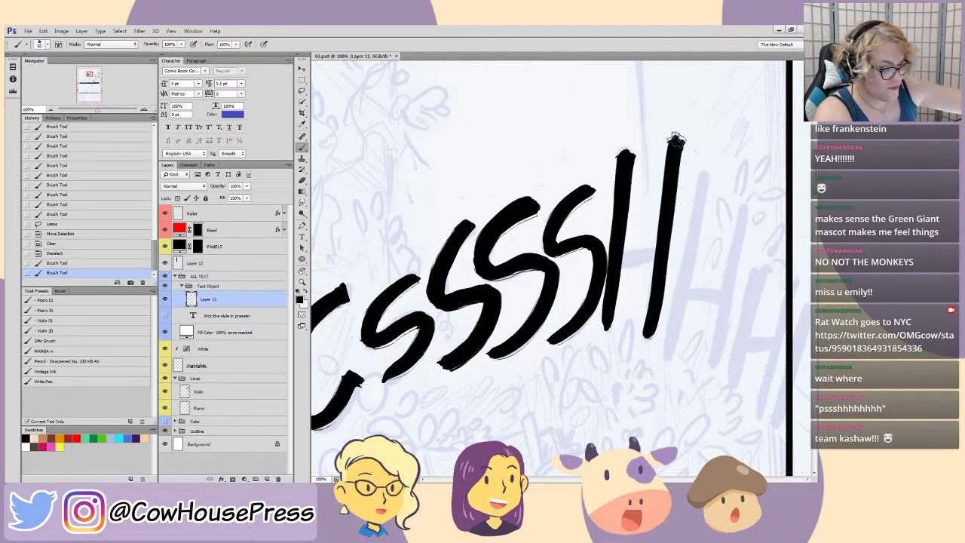
{"action": "key", "text": "ctrl+z"}
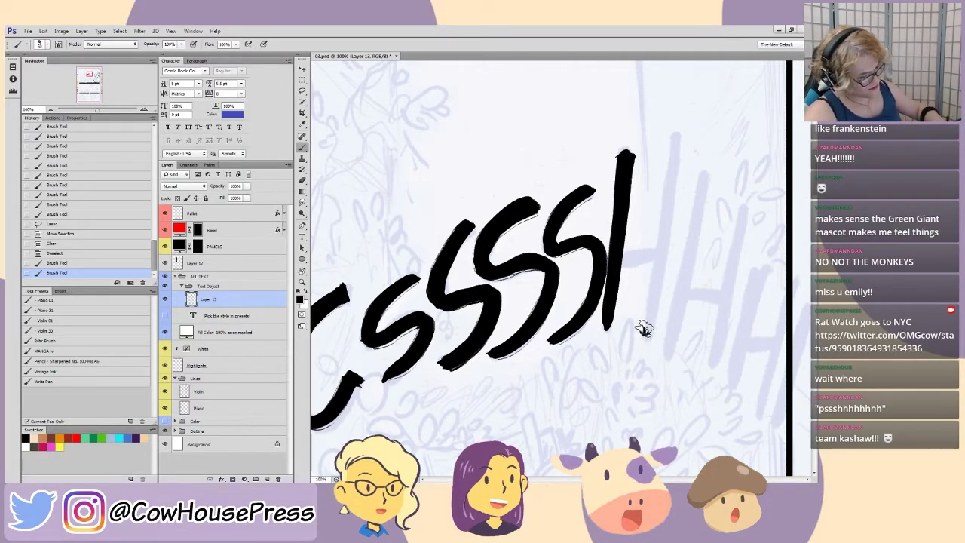
{"action": "left_click_drag", "start_coordinate": [643, 329], "coordinate": [663, 170]}
{"action": "key", "text": "ctrl+z"}
{"action": "left_click_drag", "start_coordinate": [526, 231], "coordinate": [414, 256]}
{"action": "mouse_move", "coordinate": [534, 361]}
{"action": "left_mouse_down"}
{"action": "mouse_move", "coordinate": [563, 158]}
{"action": "mouse_move", "coordinate": [549, 300]}
{"action": "left_mouse_up"}
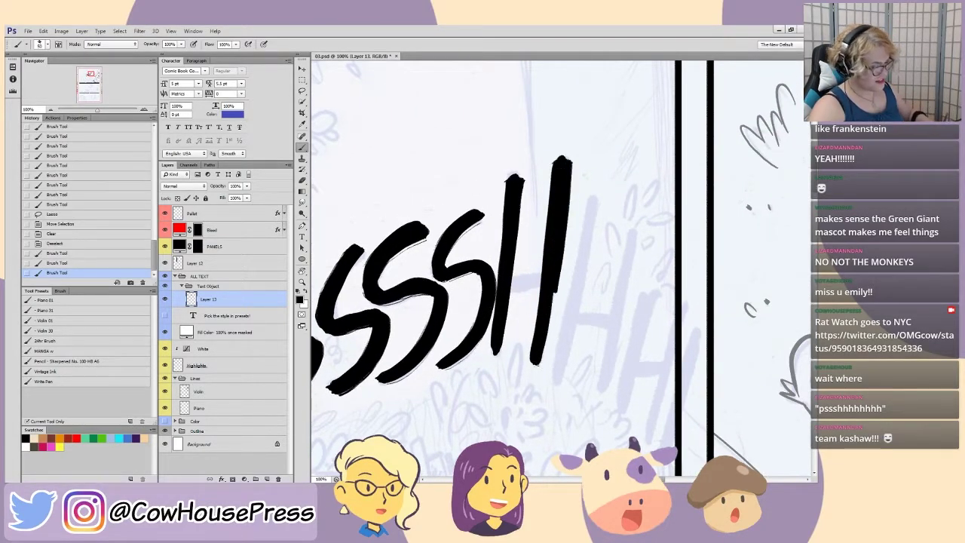
{"action": "key", "text": "ctrl+z"}
{"action": "mouse_move", "coordinate": [534, 360]}
{"action": "left_mouse_down"}
{"action": "mouse_move", "coordinate": [569, 159]}
{"action": "mouse_move", "coordinate": [545, 284]}
{"action": "mouse_move", "coordinate": [560, 164]}
{"action": "mouse_move", "coordinate": [541, 304]}
{"action": "mouse_move", "coordinate": [563, 167]}
{"action": "left_mouse_up"}
{"action": "key", "text": "ctrl+alt+z"}
{"action": "key", "text": "ctrl+alt+z"}
{"action": "key", "text": "ctrl+alt+z"}
{"action": "key", "text": "ctrl+z"}
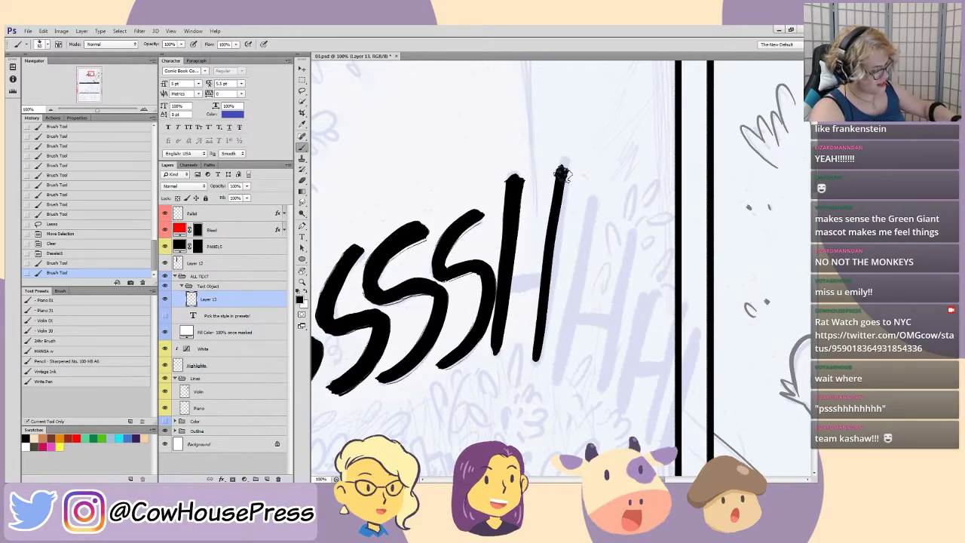
{"action": "key", "text": "ctrl+alt+z"}
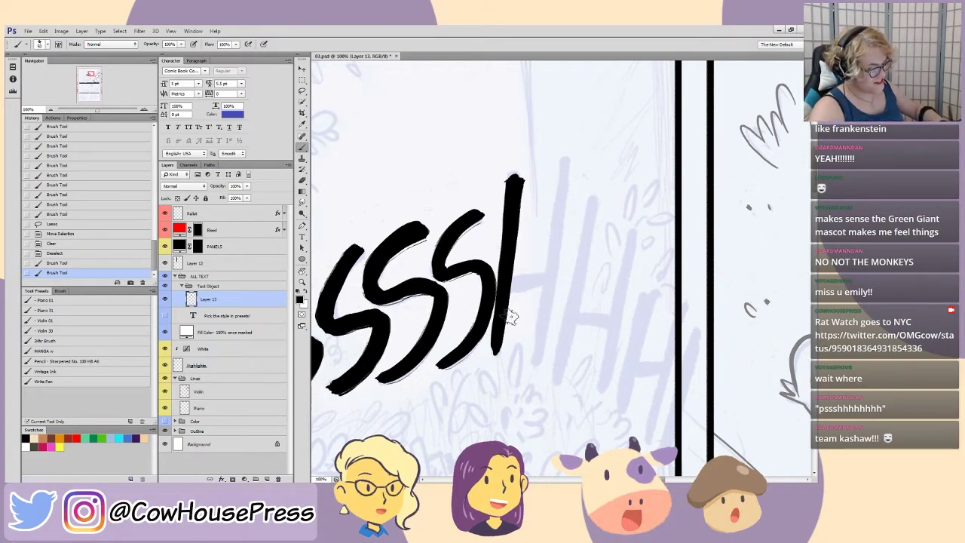
{"action": "left_click_drag", "start_coordinate": [533, 359], "coordinate": [568, 138]}
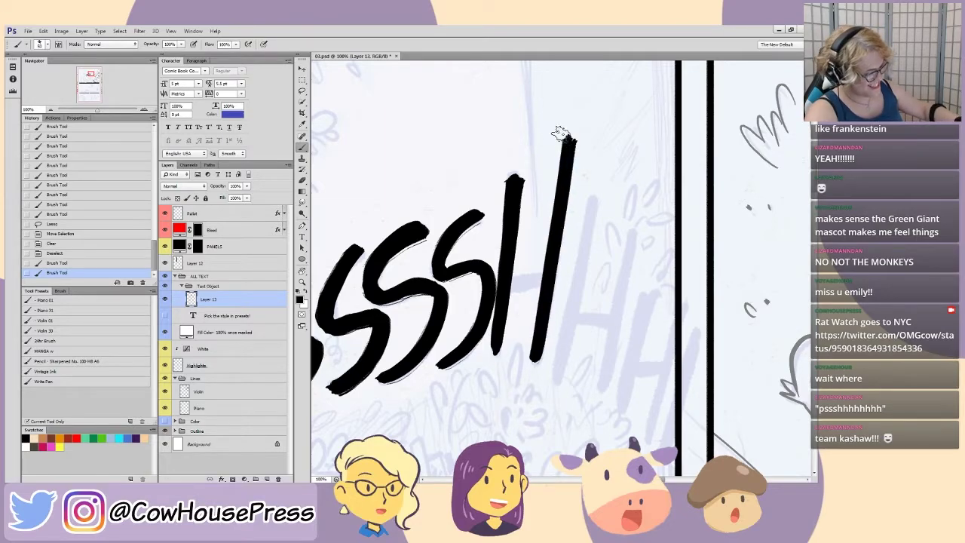
{"action": "key", "text": "ctrl+alt+z"}
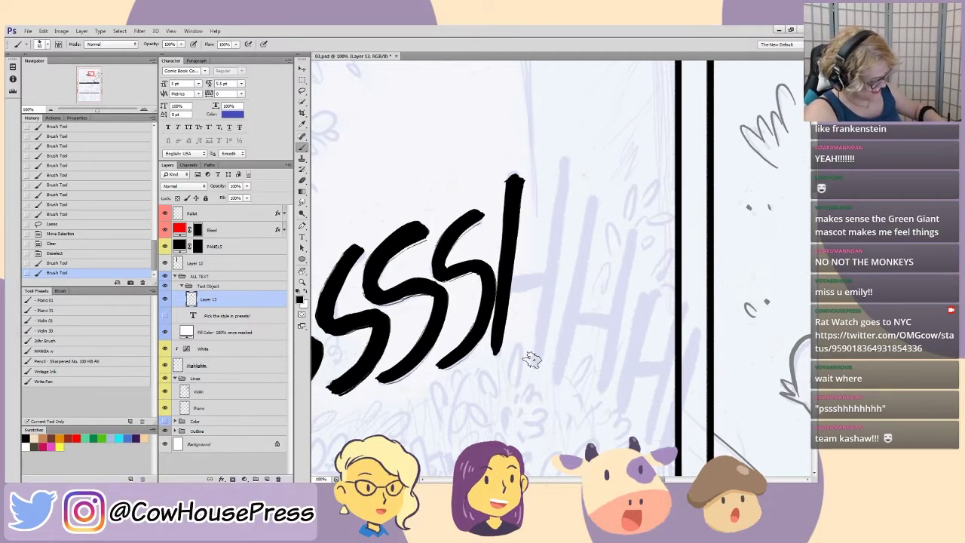
{"action": "left_click_drag", "start_coordinate": [532, 360], "coordinate": [560, 152]}
{"action": "key", "text": "ctrl+alt+z"}
{"action": "left_click_drag", "start_coordinate": [532, 359], "coordinate": [566, 175]}
{"action": "key", "text": "ctrl+alt+z"}
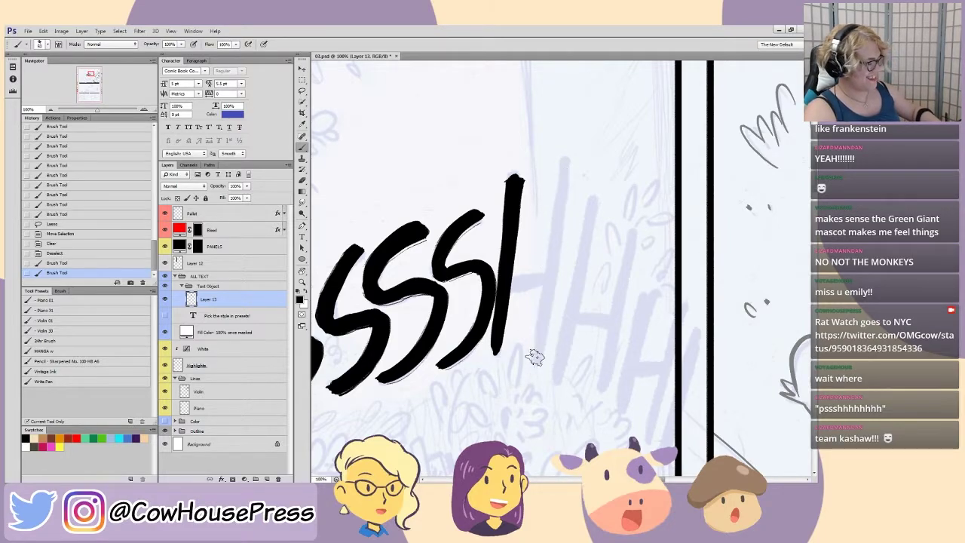
- Ink the first H's right stem and join both stems with a brushed crossbar
{"action": "mouse_move", "coordinate": [534, 354]}
{"action": "left_mouse_down"}
{"action": "mouse_move", "coordinate": [565, 167]}
{"action": "mouse_move", "coordinate": [533, 332]}
{"action": "mouse_move", "coordinate": [538, 351]}
{"action": "mouse_move", "coordinate": [567, 171]}
{"action": "mouse_move", "coordinate": [539, 341]}
{"action": "left_mouse_up"}
{"action": "key", "text": "ctrl+alt+z"}
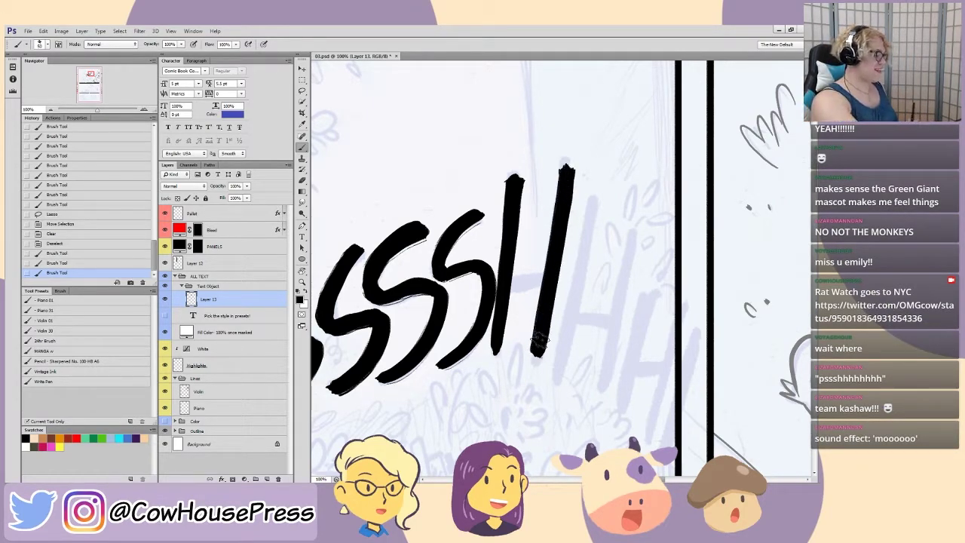
{"action": "left_click_drag", "start_coordinate": [499, 286], "coordinate": [552, 280]}
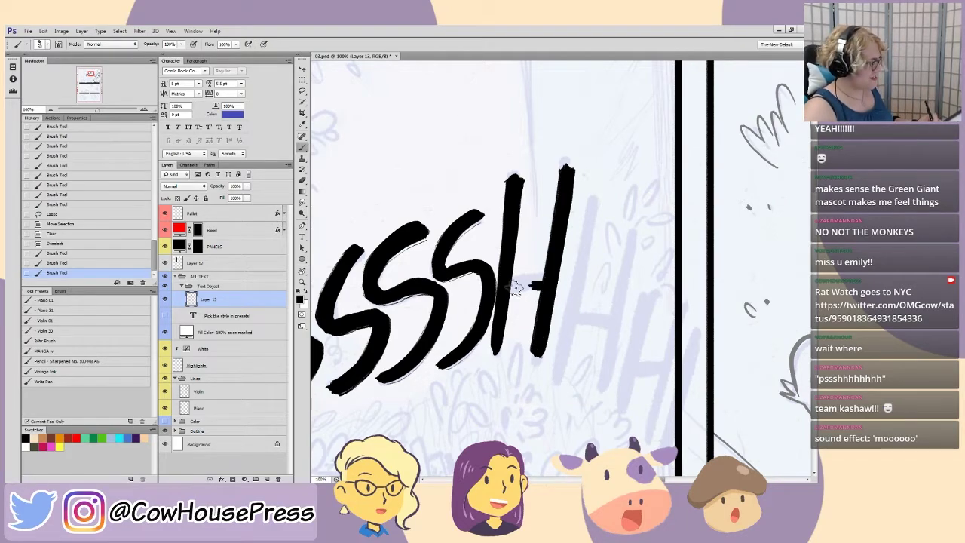
{"action": "left_click_drag", "start_coordinate": [506, 281], "coordinate": [548, 284]}
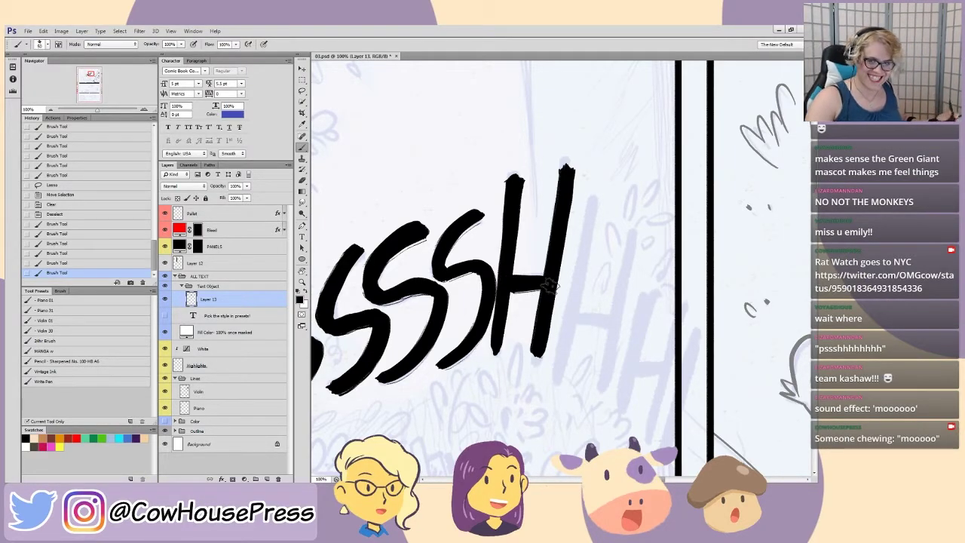
- Ink the second H over the sketch with two slanted stems and a crossbar, undoing unsatisfactory stem strokes
{"action": "mouse_move", "coordinate": [571, 341]}
{"action": "left_mouse_down"}
{"action": "mouse_move", "coordinate": [576, 280]}
{"action": "mouse_move", "coordinate": [523, 218]}
{"action": "mouse_move", "coordinate": [453, 291]}
{"action": "left_mouse_up"}
{"action": "left_click_drag", "start_coordinate": [526, 355], "coordinate": [552, 189]}
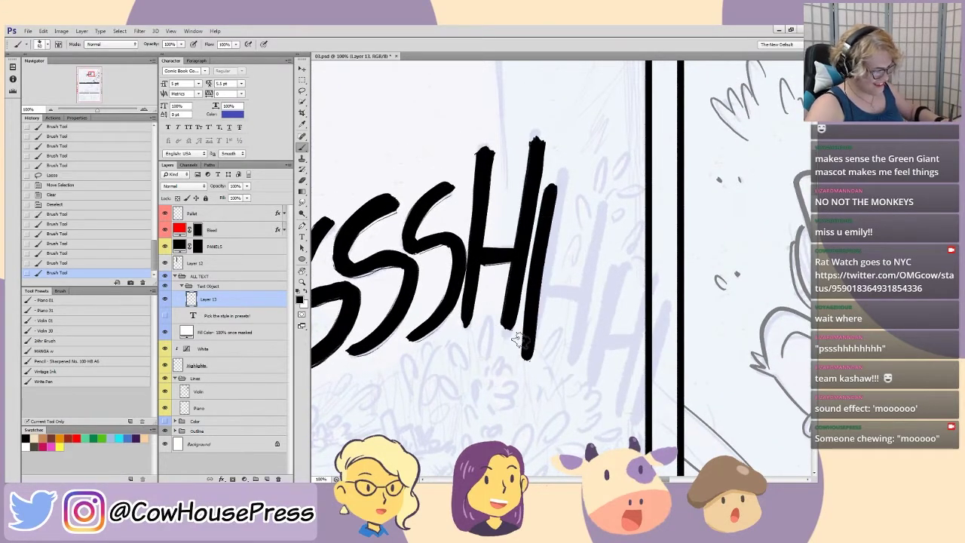
{"action": "key", "text": "ctrl+z"}
{"action": "mouse_move", "coordinate": [526, 352]}
{"action": "left_mouse_down"}
{"action": "mouse_move", "coordinate": [559, 160]}
{"action": "mouse_move", "coordinate": [528, 363]}
{"action": "left_mouse_up"}
{"action": "key", "text": "ctrl+z"}
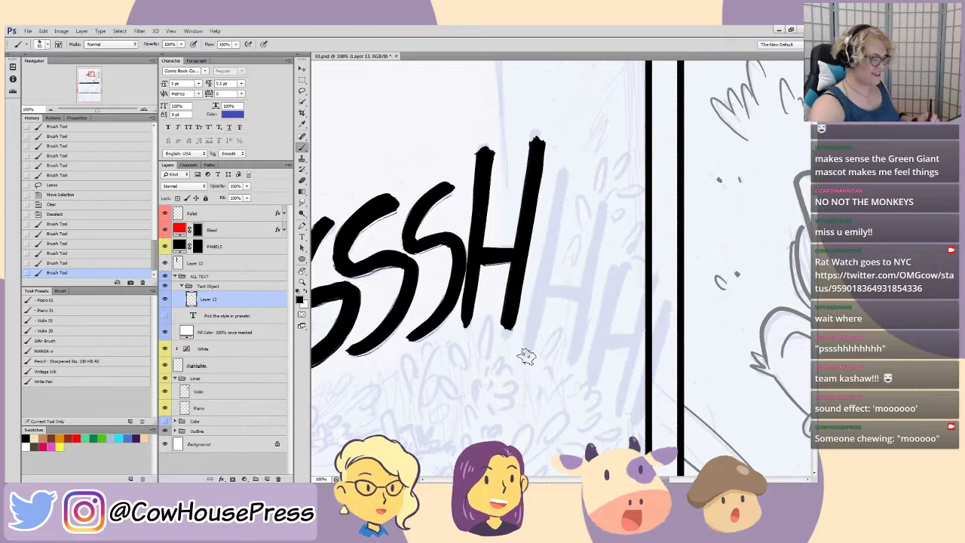
{"action": "mouse_move", "coordinate": [525, 352]}
{"action": "left_mouse_down"}
{"action": "mouse_move", "coordinate": [559, 166]}
{"action": "mouse_move", "coordinate": [550, 260]}
{"action": "mouse_move", "coordinate": [527, 358]}
{"action": "mouse_move", "coordinate": [559, 162]}
{"action": "mouse_move", "coordinate": [524, 375]}
{"action": "mouse_move", "coordinate": [562, 162]}
{"action": "mouse_move", "coordinate": [525, 354]}
{"action": "mouse_move", "coordinate": [601, 202]}
{"action": "mouse_move", "coordinate": [571, 362]}
{"action": "left_mouse_up"}
{"action": "key", "text": "ctrl+z"}
{"action": "key", "text": "ctrl+z"}
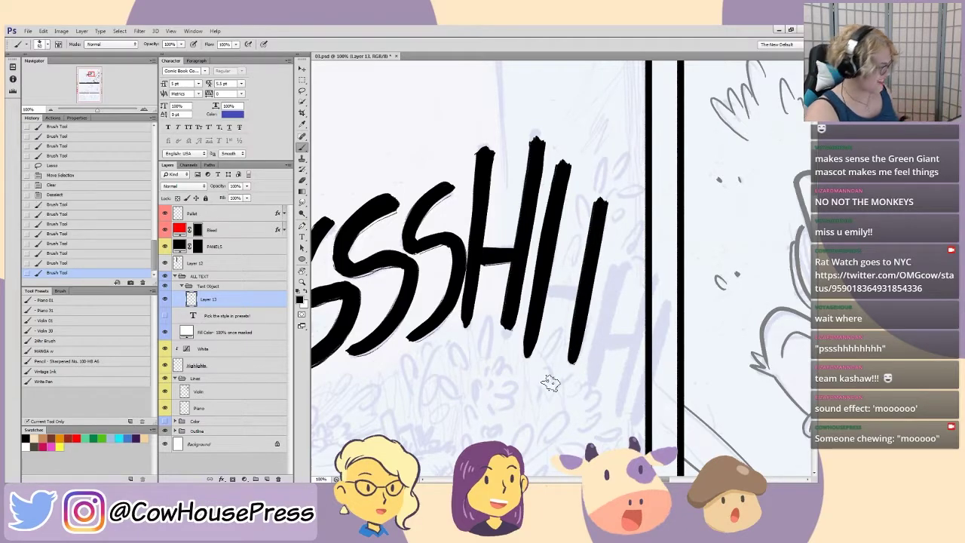
{"action": "left_click_drag", "start_coordinate": [538, 294], "coordinate": [583, 292]}
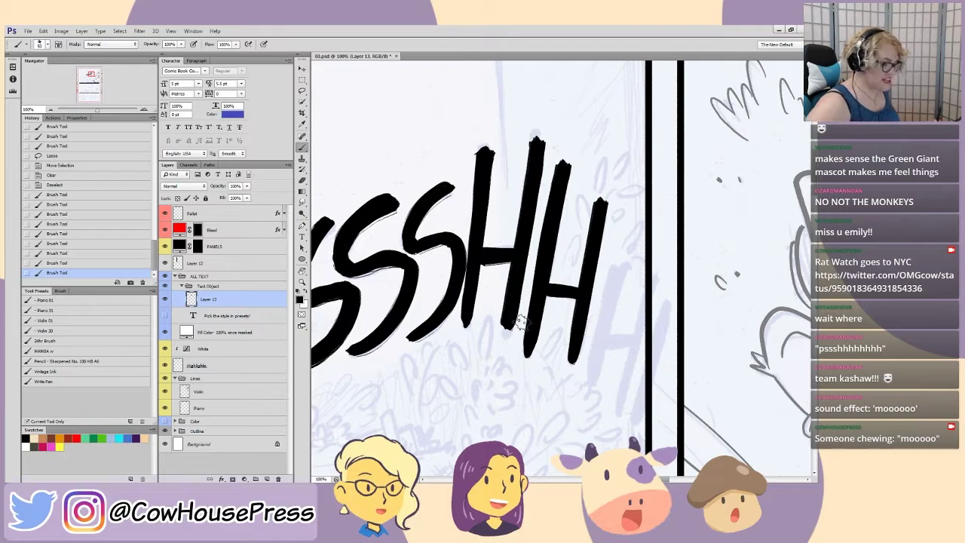
- Lasso and clear the rough lower end of the second H's left stem in two passes, deselecting after each
{"action": "key", "text": "l"}
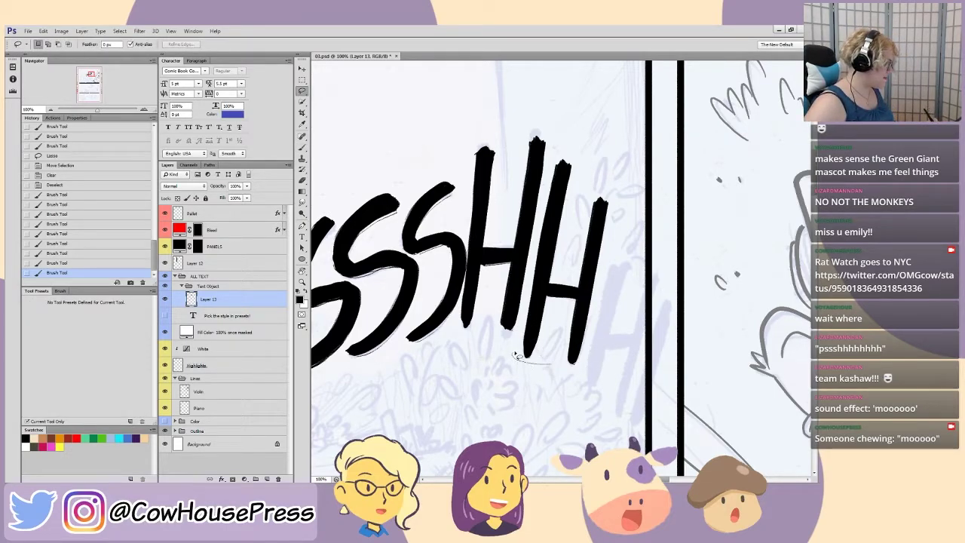
{"action": "left_click_drag", "start_coordinate": [567, 375], "coordinate": [515, 357]}
{"action": "key", "text": "Delete"}
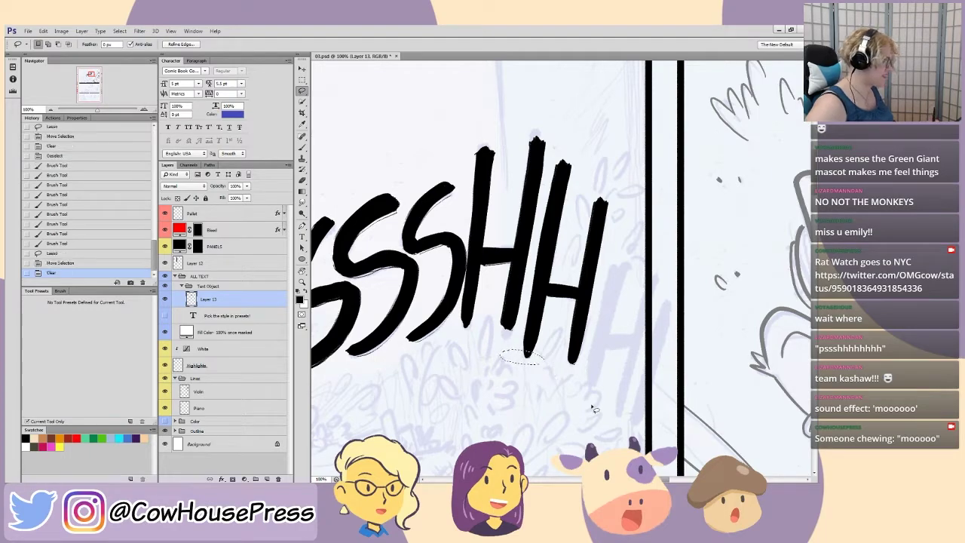
{"action": "key", "text": "ctrl+d"}
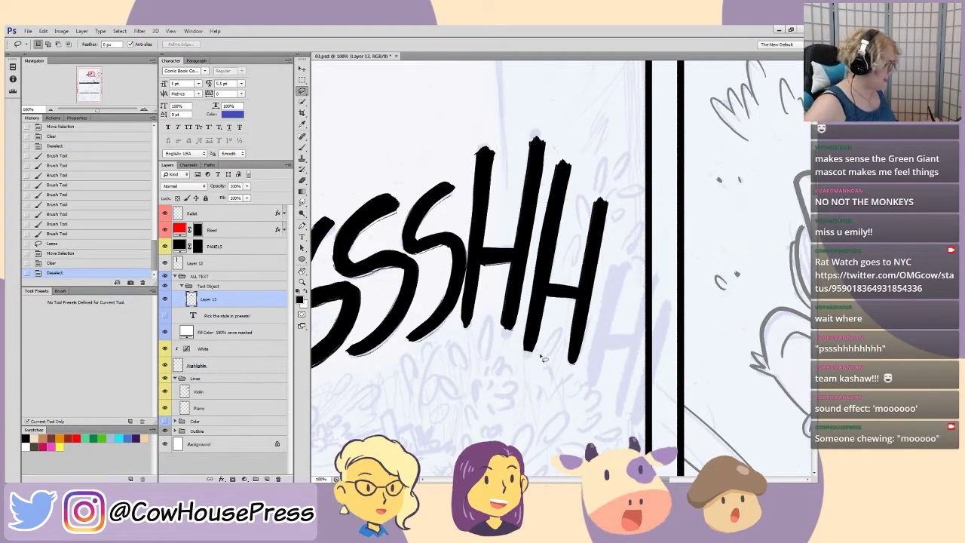
{"action": "left_click_drag", "start_coordinate": [552, 359], "coordinate": [539, 356]}
{"action": "key", "text": "Delete"}
{"action": "key", "text": "ctrl+d"}
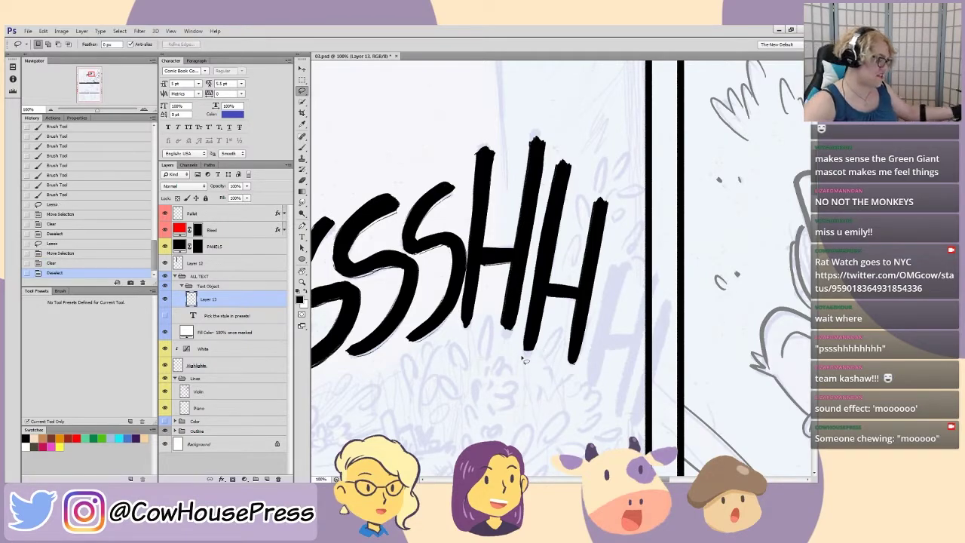
- Ink the third H with the brush and add the start of another H running past the panel's right border
{"action": "key", "text": "b"}
{"action": "mouse_move", "coordinate": [520, 375]}
{"action": "left_mouse_down"}
{"action": "mouse_move", "coordinate": [459, 296]}
{"action": "mouse_move", "coordinate": [490, 354]}
{"action": "left_mouse_up"}
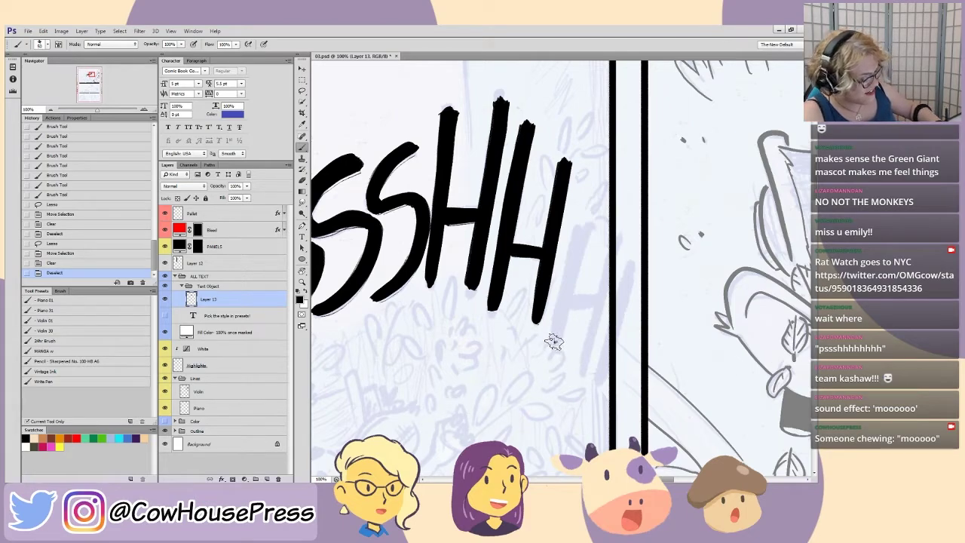
{"action": "left_click_drag", "start_coordinate": [559, 340], "coordinate": [584, 211]}
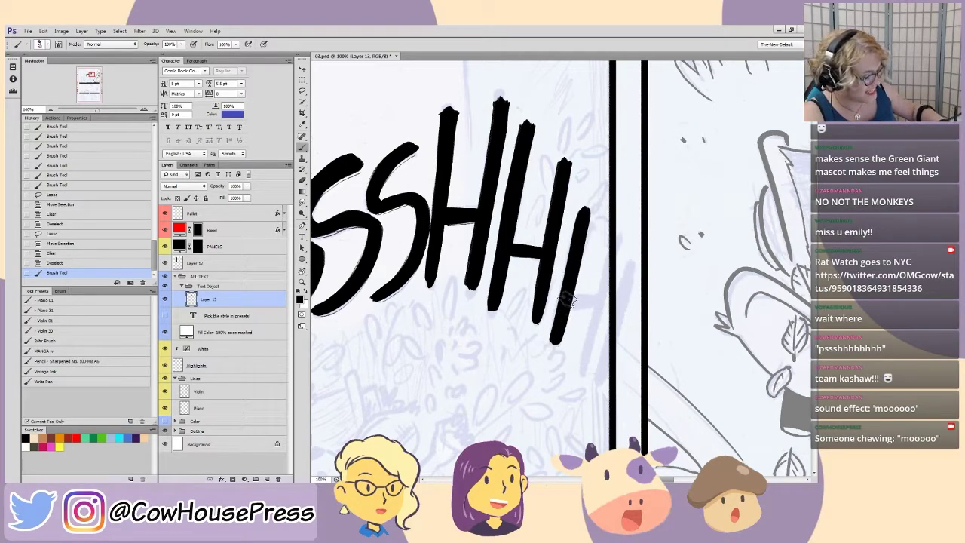
{"action": "left_click_drag", "start_coordinate": [573, 300], "coordinate": [603, 294]}
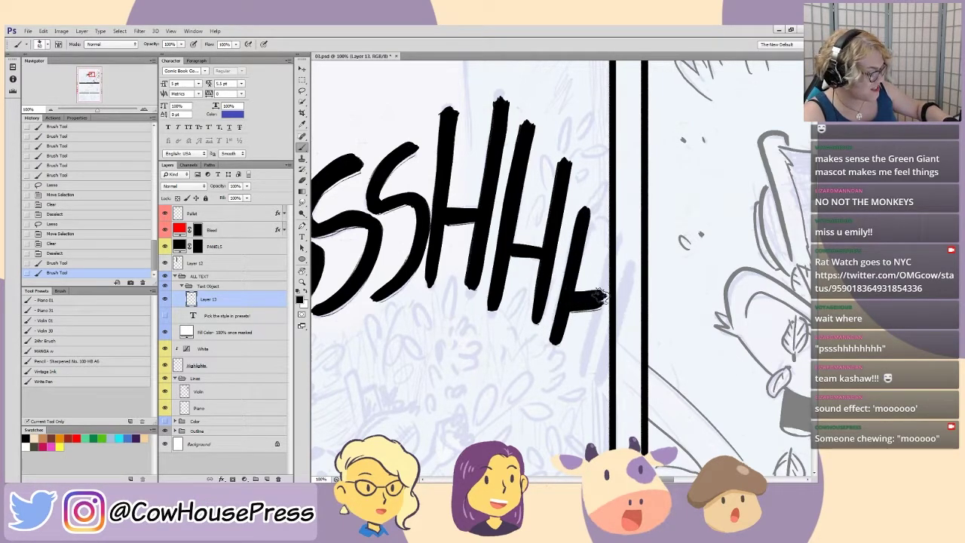
{"action": "mouse_move", "coordinate": [578, 376]}
{"action": "left_mouse_down"}
{"action": "mouse_move", "coordinate": [622, 200]}
{"action": "mouse_move", "coordinate": [588, 381]}
{"action": "mouse_move", "coordinate": [637, 242]}
{"action": "left_mouse_up"}
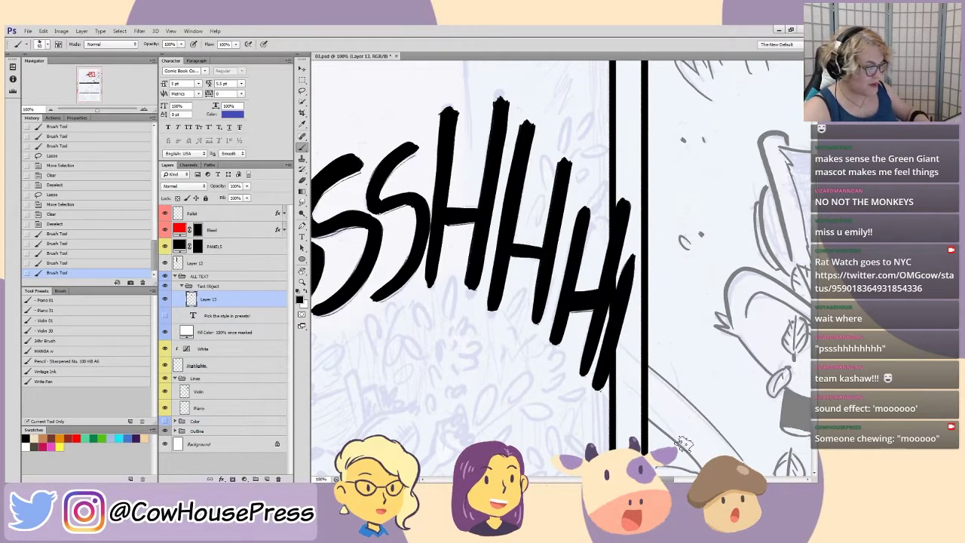
- Select the lettering that extends past the second panel's right border with a rectangular marquee, clear it, and deselect
{"action": "key", "text": "m"}
{"action": "left_click_drag", "start_coordinate": [643, 441], "coordinate": [609, 141]}
{"action": "key", "text": "Delete"}
{"action": "key", "text": "ctrl+d"}
- Marquee the part of the C crossing the second panel's left border, align the selection to the border, clear it, and deselect
{"action": "key", "text": "ctrl+minus"}
{"action": "key", "text": "ctrl+minus"}
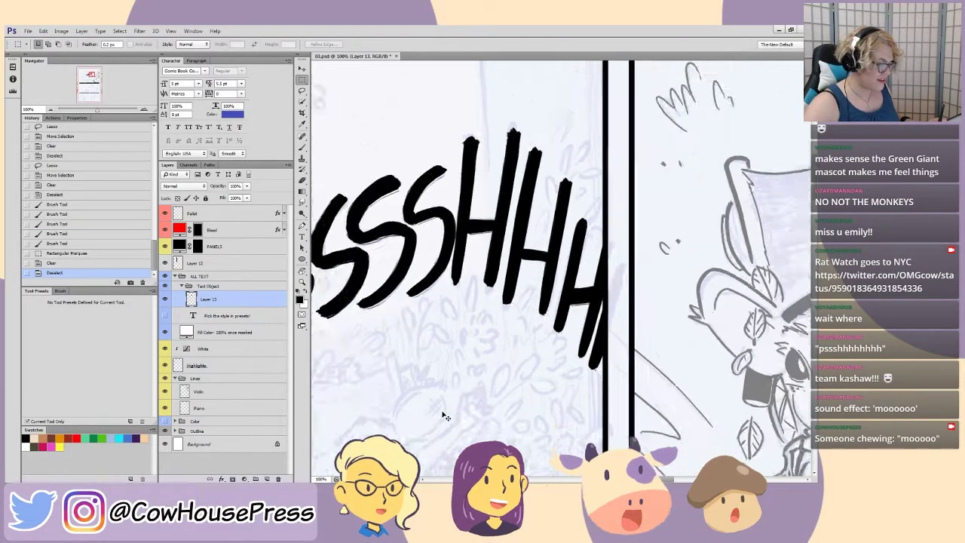
{"action": "left_click_drag", "start_coordinate": [381, 379], "coordinate": [476, 384]}
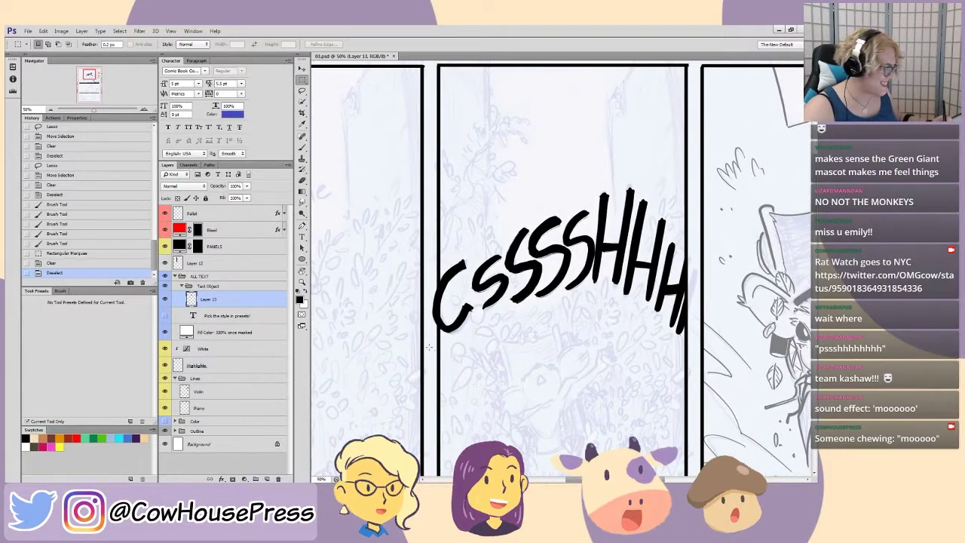
{"action": "left_click_drag", "start_coordinate": [435, 179], "coordinate": [439, 172]}
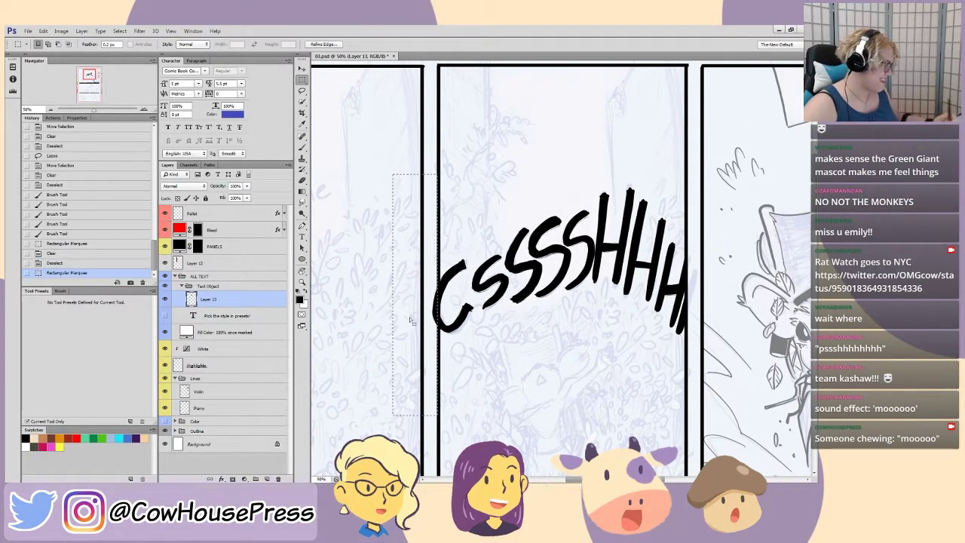
{"action": "left_click_drag", "start_coordinate": [423, 332], "coordinate": [422, 331]}
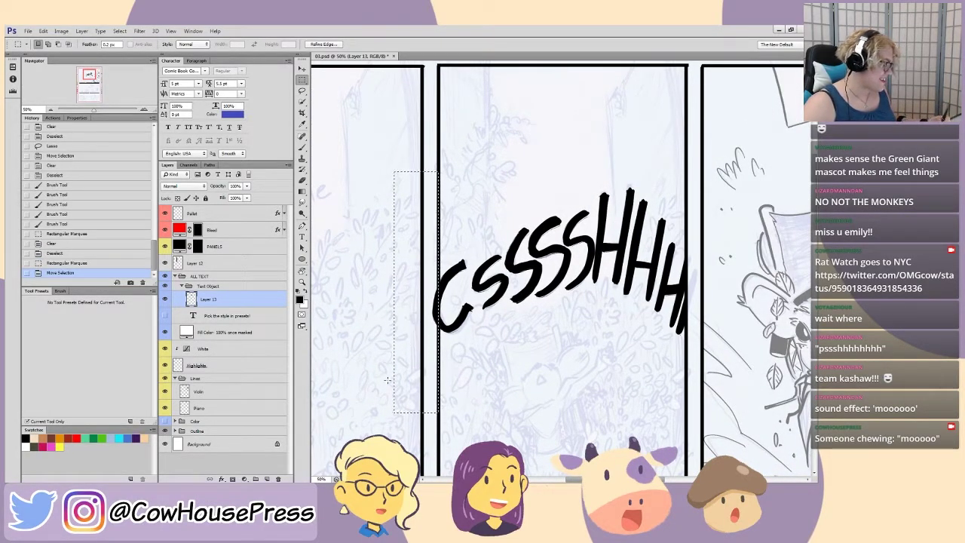
{"action": "key", "text": "Delete"}
{"action": "key", "text": "ctrl+d"}
- Brush over the lower curve of the C to thicken and smooth its stroke
{"action": "key", "text": "ctrl+plus"}
{"action": "key", "text": "ctrl+plus"}
{"action": "key", "text": "b"}
{"action": "mouse_move", "coordinate": [380, 417]}
{"action": "left_mouse_down"}
{"action": "mouse_move", "coordinate": [415, 371]}
{"action": "mouse_move", "coordinate": [507, 371]}
{"action": "left_mouse_up"}
{"action": "key", "text": "ctrl+plus"}
{"action": "scroll", "coordinate": [365, 375], "scroll_direction": "left", "scroll_amount": 5}
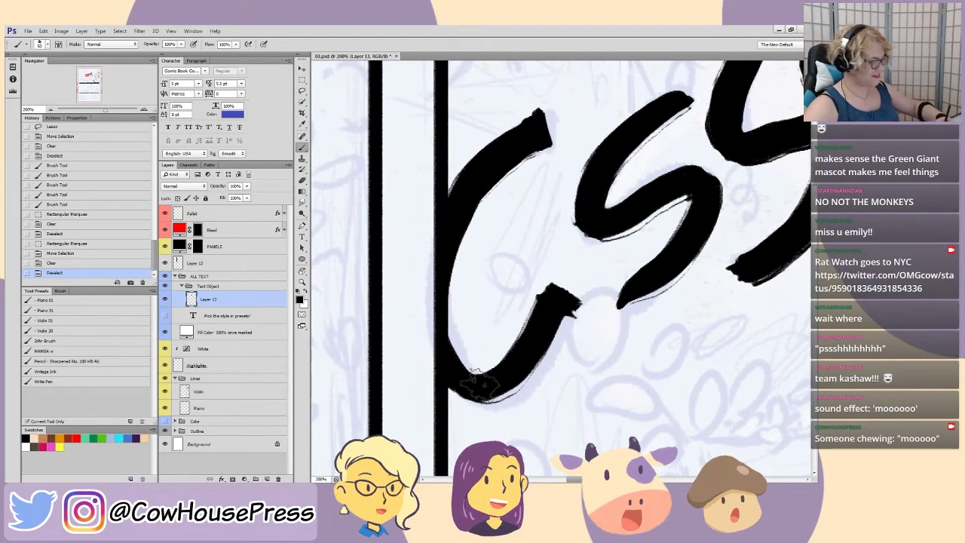
{"action": "mouse_move", "coordinate": [485, 386]}
{"action": "left_mouse_down"}
{"action": "mouse_move", "coordinate": [521, 373]}
{"action": "mouse_move", "coordinate": [566, 284]}
{"action": "left_mouse_up"}
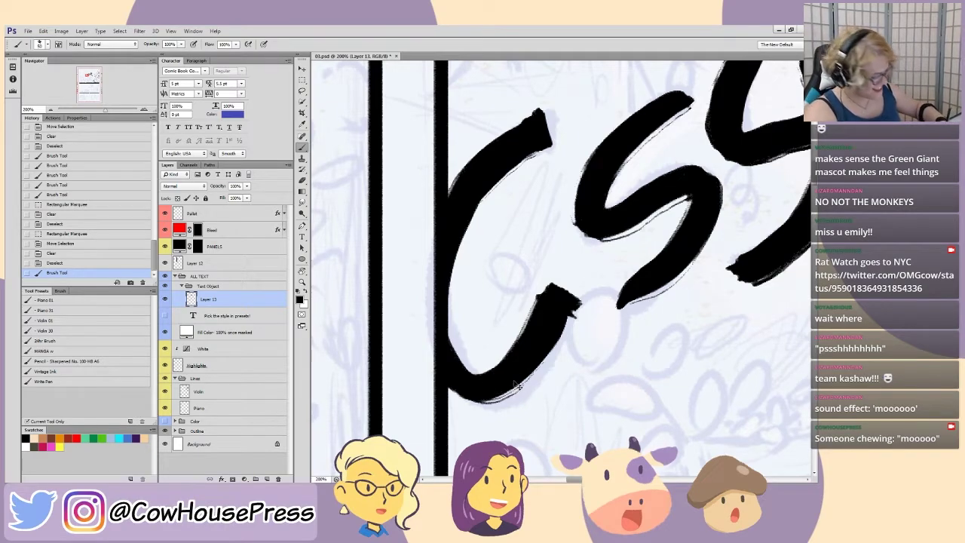
- Undo the last stroke on the C, re-brush its lower curve, and thicken the lower end of the first S
{"action": "key", "text": "ctrl+z"}
{"action": "mouse_move", "coordinate": [487, 398]}
{"action": "left_mouse_down"}
{"action": "mouse_move", "coordinate": [514, 380]}
{"action": "mouse_move", "coordinate": [569, 294]}
{"action": "left_mouse_up"}
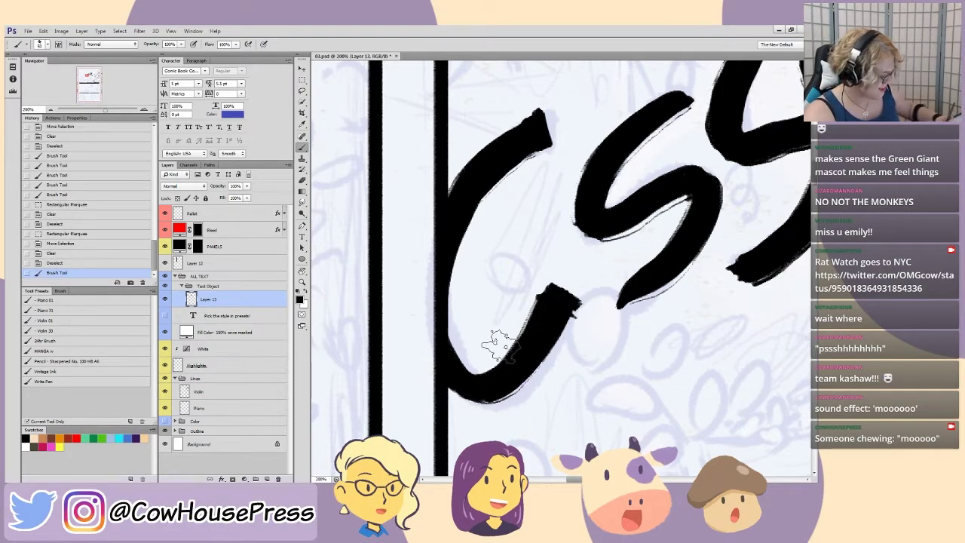
{"action": "mouse_move", "coordinate": [621, 305]}
{"action": "left_mouse_down"}
{"action": "mouse_move", "coordinate": [680, 257]}
{"action": "mouse_move", "coordinate": [683, 211]}
{"action": "mouse_move", "coordinate": [679, 260]}
{"action": "left_mouse_up"}
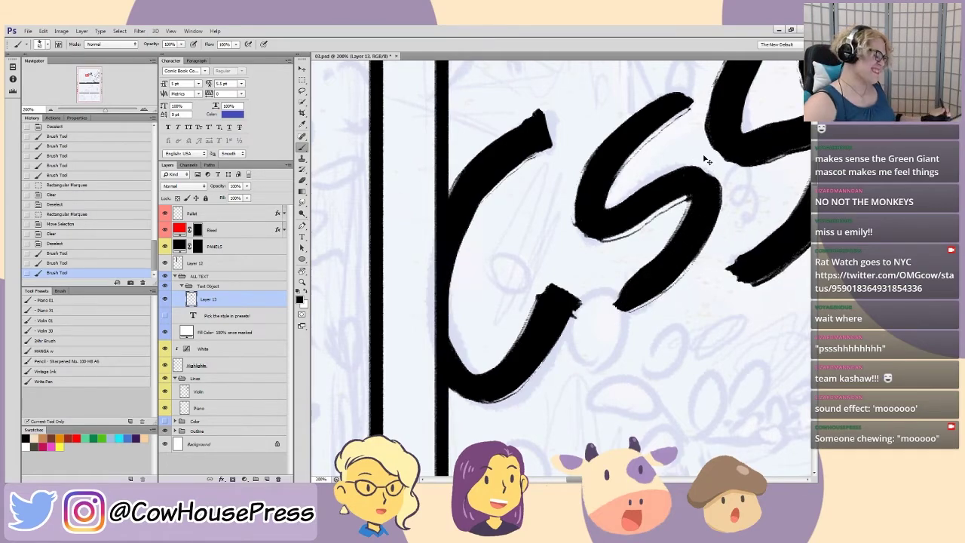
- Choose the Write Pen brush preset for the first panel's small lettering
{"action": "key", "text": "ctrl+minus"}
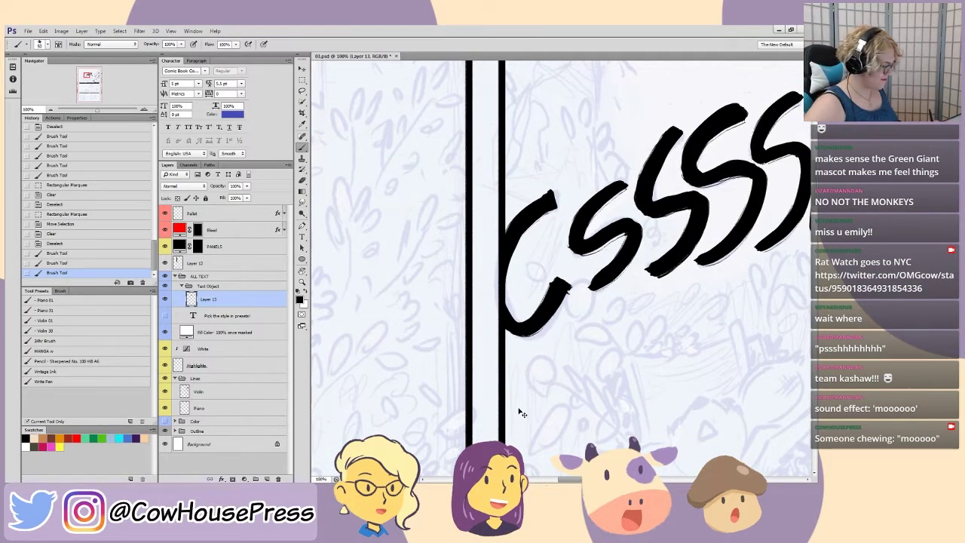
{"action": "key", "text": "ctrl+minus"}
{"action": "key", "text": "ctrl+minus"}
{"action": "key", "text": "ctrl+minus"}
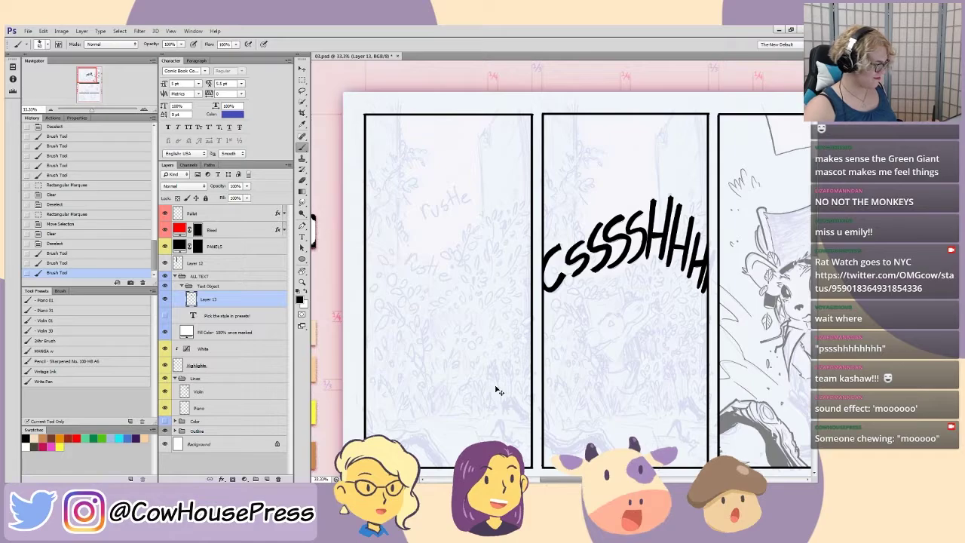
{"action": "key", "text": "ctrl+minus"}
{"action": "key", "text": "ctrl+minus"}
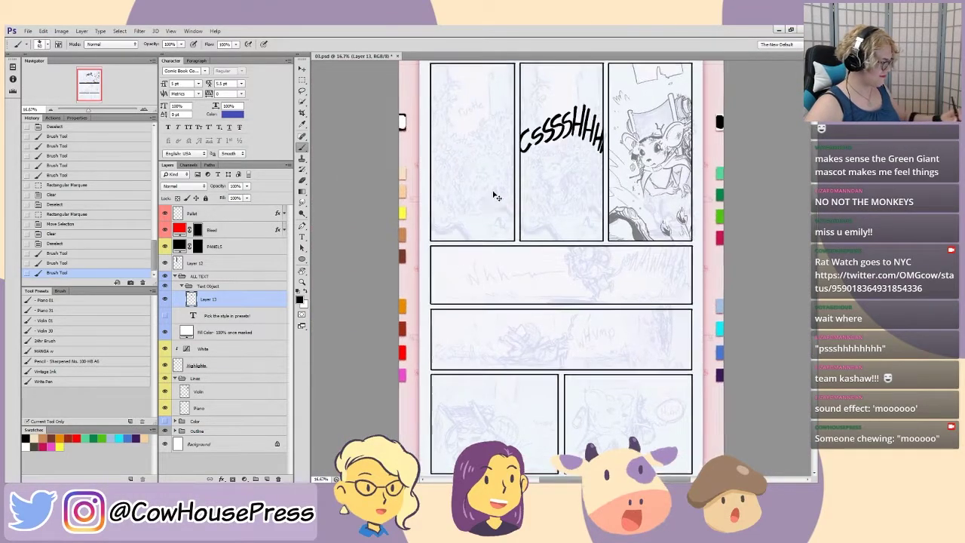
{"action": "key", "text": "ctrl+plus"}
{"action": "left_click_drag", "start_coordinate": [450, 138], "coordinate": [605, 422]}
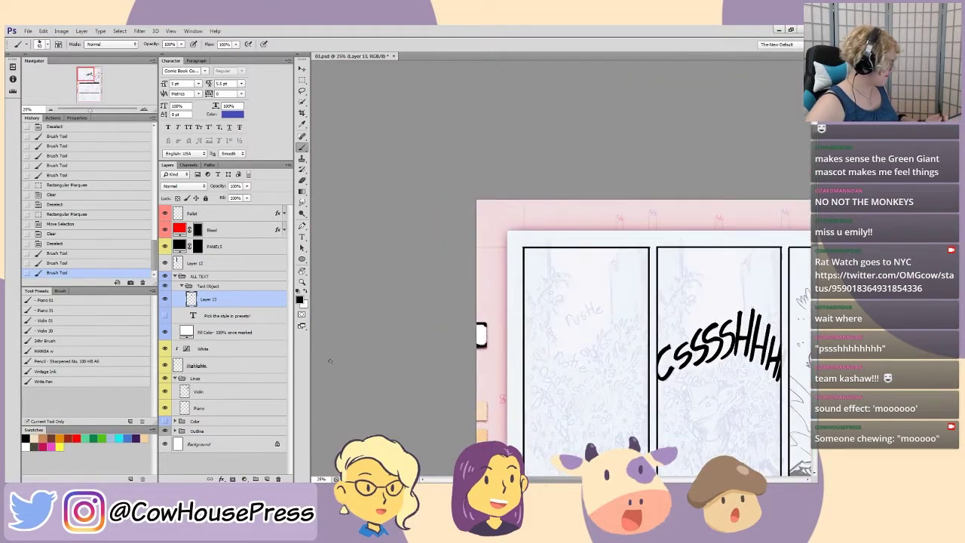
{"action": "left_click", "coordinate": [45, 330]}
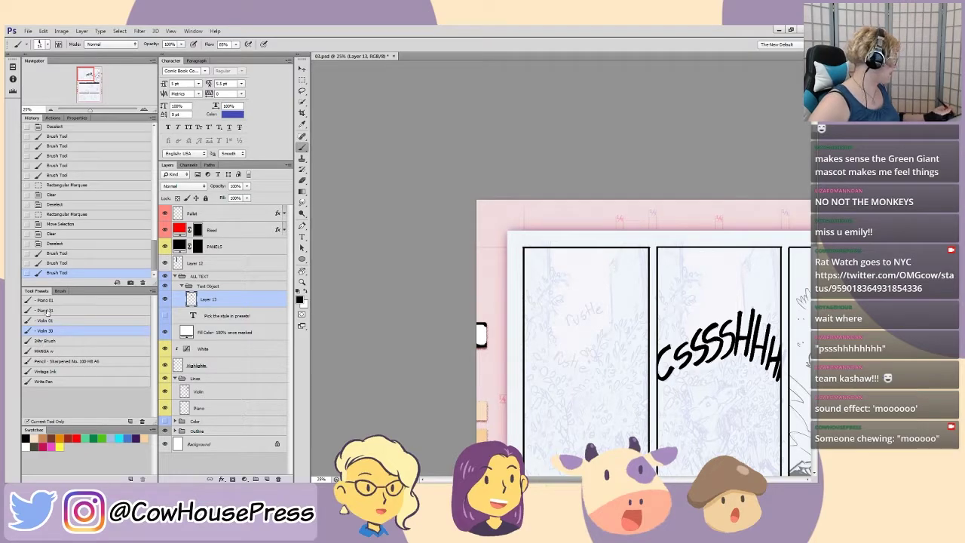
{"action": "left_click", "coordinate": [45, 382]}
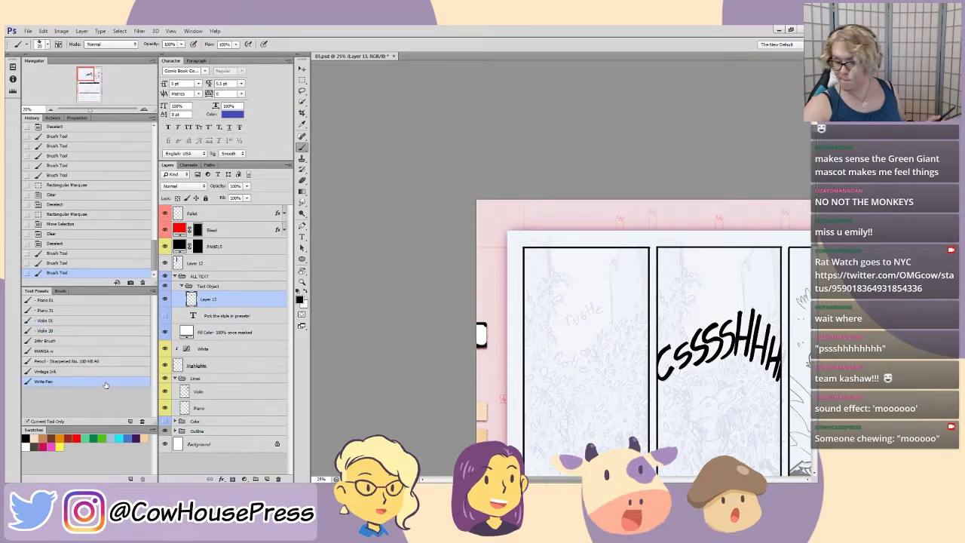
- Ink the "r" of the upper "rustle" sound effect in the first panel, following the blue sketch
{"action": "key", "text": "ctrl+plus"}
{"action": "key", "text": "ctrl+plus"}
{"action": "left_click_drag", "start_coordinate": [517, 382], "coordinate": [457, 213]}
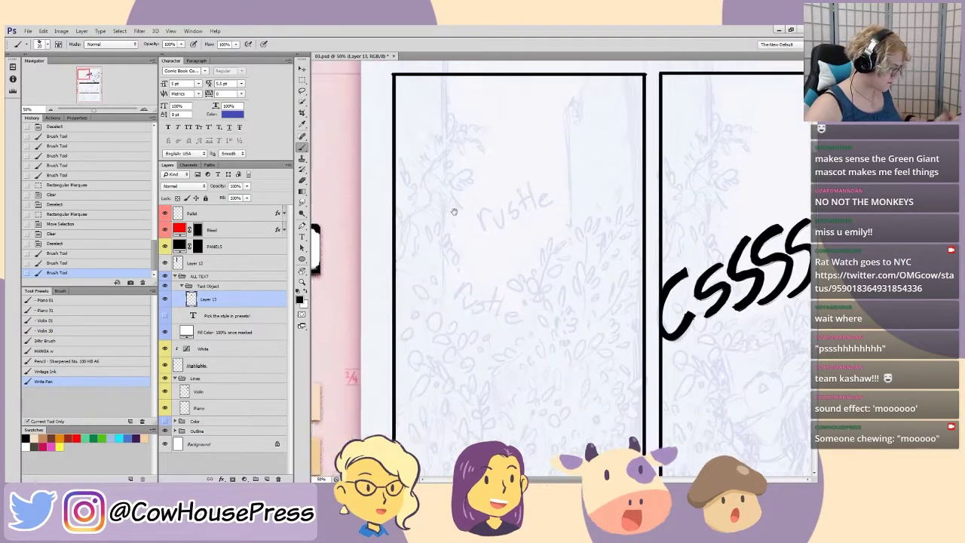
{"action": "key", "text": "ctrl+plus"}
{"action": "key", "text": "ctrl+plus"}
{"action": "left_click_drag", "start_coordinate": [377, 147], "coordinate": [474, 304]}
{"action": "key", "text": "ctrl+plus"}
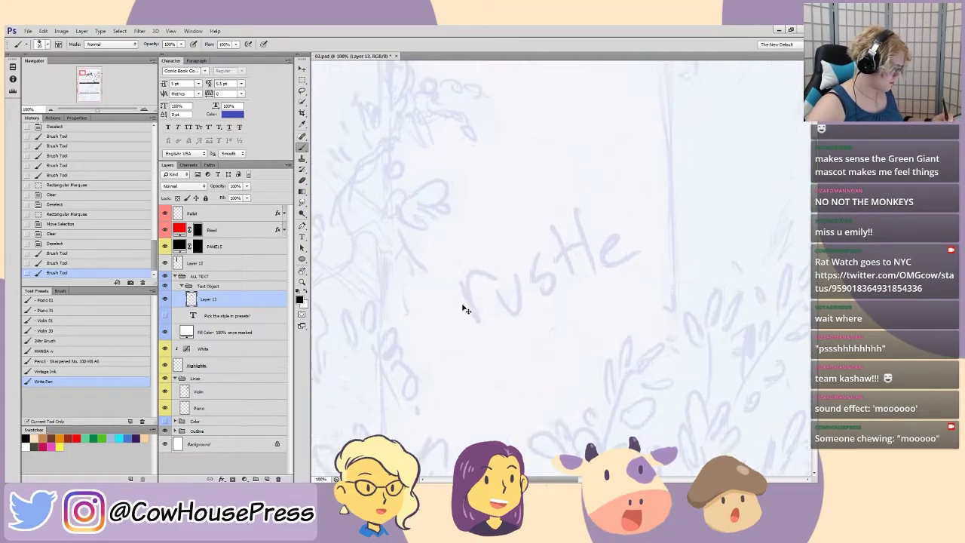
{"action": "mouse_move", "coordinate": [413, 358]}
{"action": "left_mouse_down"}
{"action": "mouse_move", "coordinate": [388, 298]}
{"action": "mouse_move", "coordinate": [401, 326]}
{"action": "mouse_move", "coordinate": [441, 294]}
{"action": "left_mouse_up"}
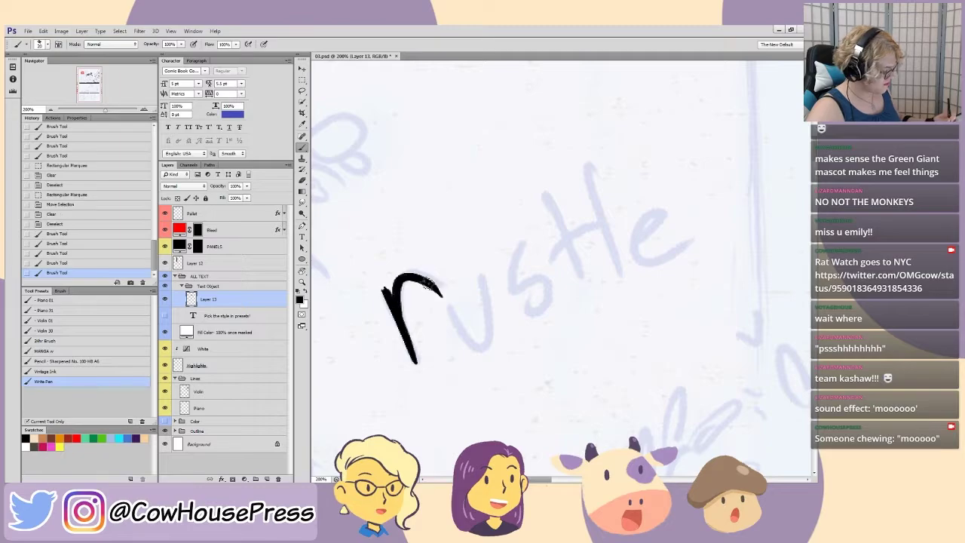
{"action": "key", "text": "ctrl+z"}
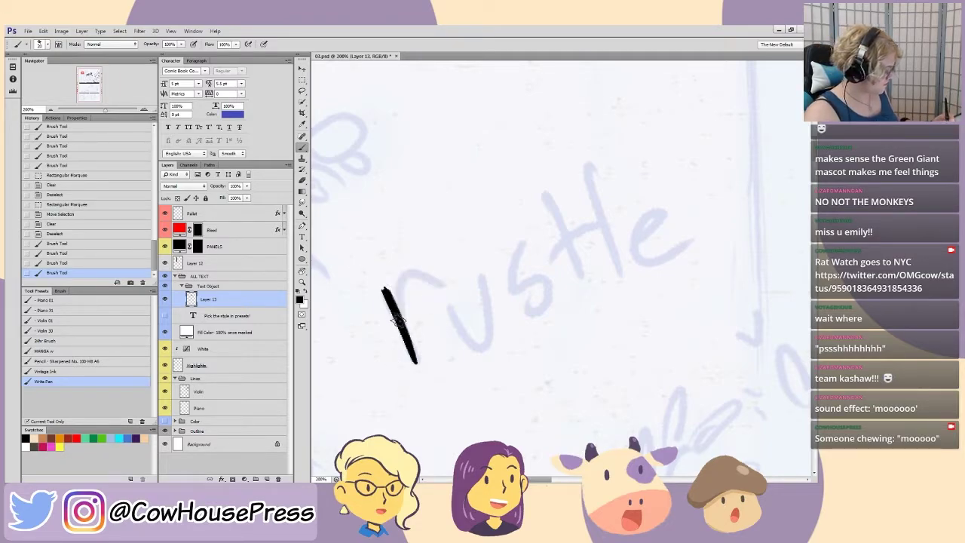
{"action": "key", "text": "ctrl+z"}
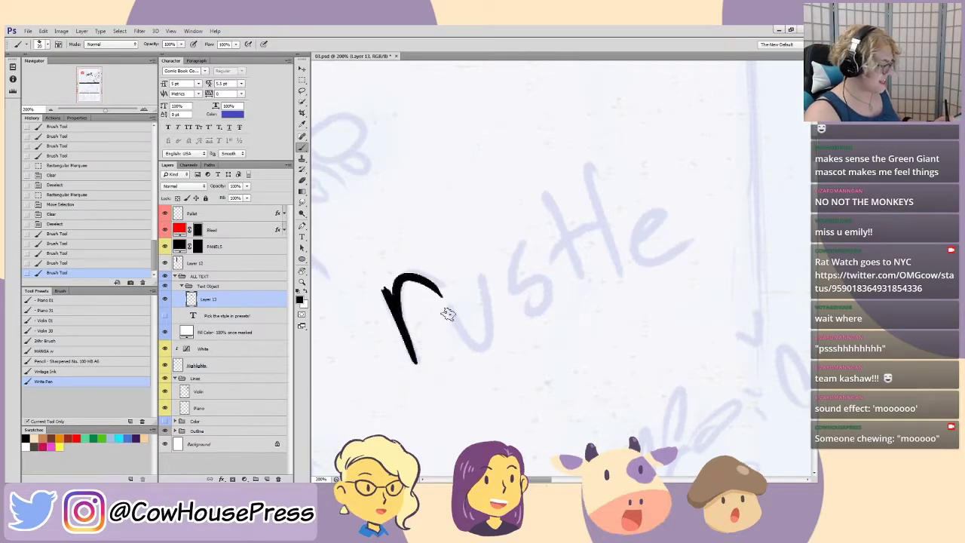
- Ink the letters "ustle" to complete the upper "rustle" over the sketch
{"action": "mouse_move", "coordinate": [450, 317]}
{"action": "left_mouse_down"}
{"action": "mouse_move", "coordinate": [484, 299]}
{"action": "mouse_move", "coordinate": [477, 270]}
{"action": "left_mouse_up"}
{"action": "left_click_drag", "start_coordinate": [524, 244], "coordinate": [532, 324]}
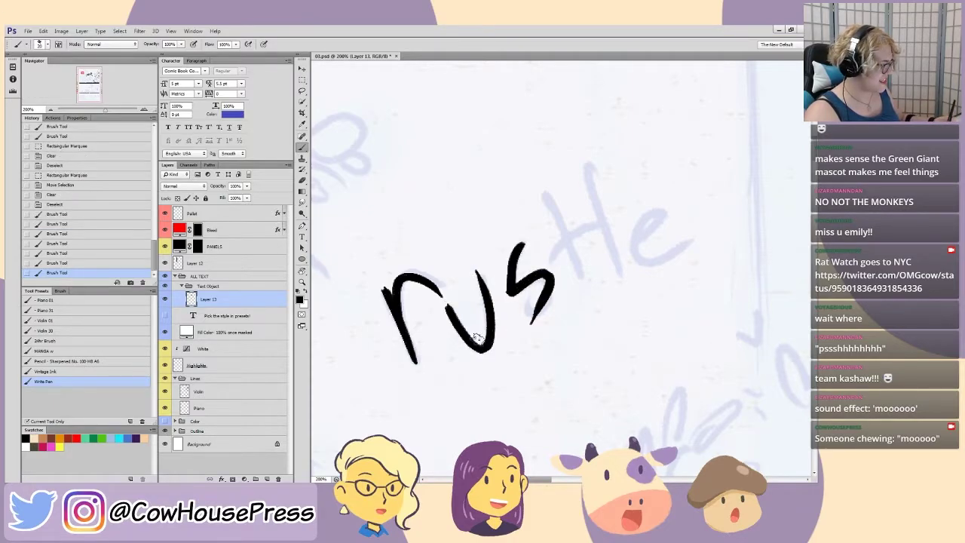
{"action": "left_click_drag", "start_coordinate": [543, 188], "coordinate": [583, 281]}
{"action": "left_click_drag", "start_coordinate": [557, 250], "coordinate": [593, 221]}
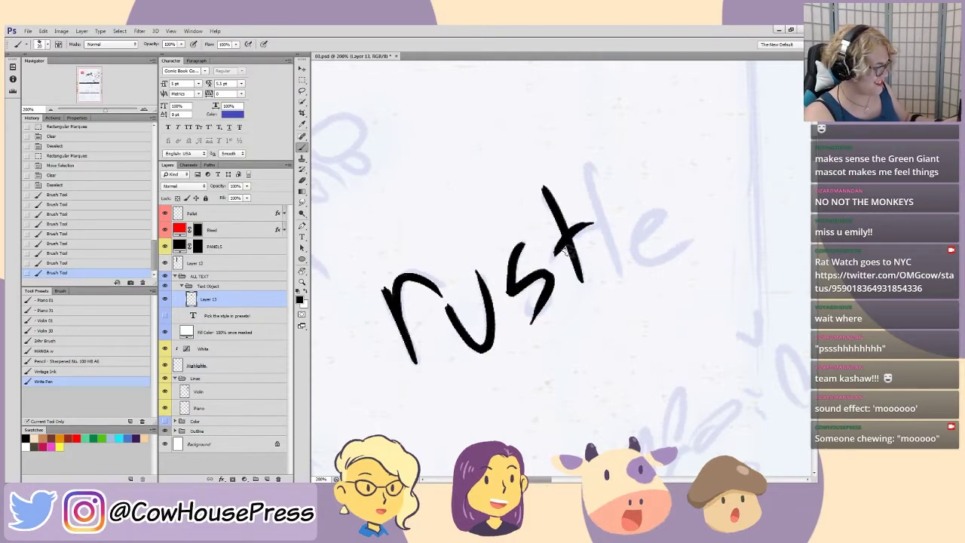
{"action": "left_click_drag", "start_coordinate": [584, 158], "coordinate": [618, 275]}
{"action": "mouse_move", "coordinate": [634, 243]}
{"action": "left_mouse_down"}
{"action": "mouse_move", "coordinate": [658, 218]}
{"action": "mouse_move", "coordinate": [647, 216]}
{"action": "mouse_move", "coordinate": [685, 235]}
{"action": "left_mouse_up"}
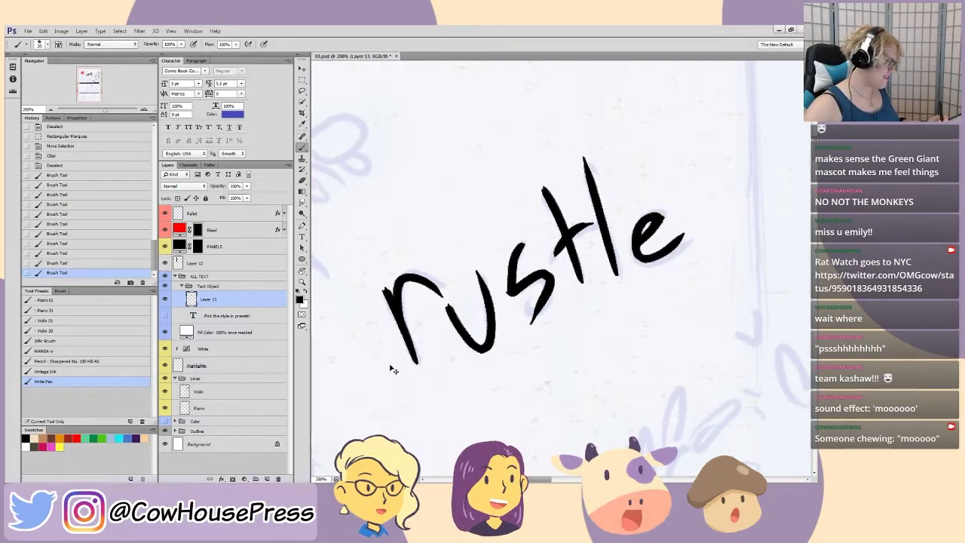
- Ink the letters "rus" of the lower, downward-slanting "rustle" in the first panel
{"action": "key", "text": "ctrl+minus"}
{"action": "key", "text": "ctrl+minus"}
{"action": "key", "text": "ctrl+minus"}
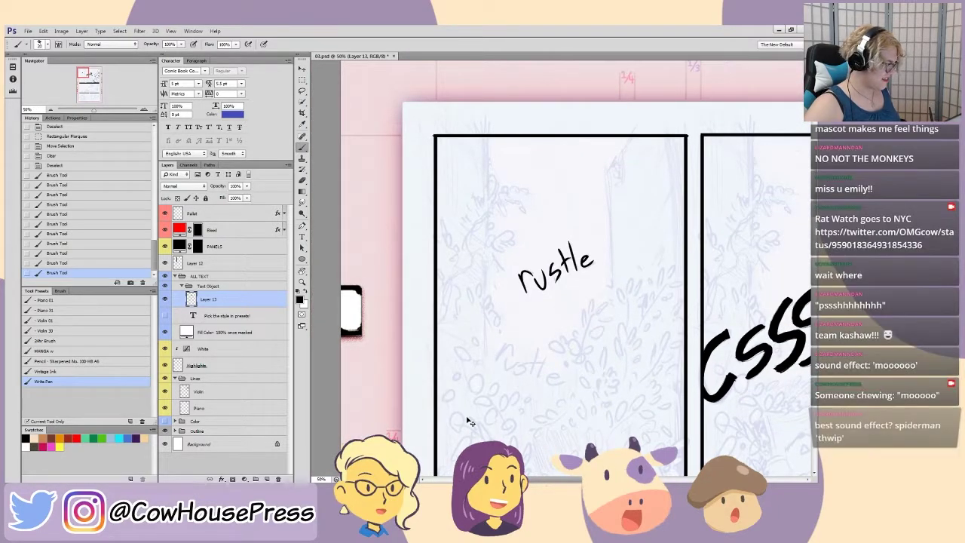
{"action": "left_click_drag", "start_coordinate": [467, 414], "coordinate": [468, 338]}
{"action": "mouse_move", "coordinate": [466, 403]}
{"action": "left_mouse_down"}
{"action": "mouse_move", "coordinate": [471, 346]}
{"action": "mouse_move", "coordinate": [479, 397]}
{"action": "left_mouse_up"}
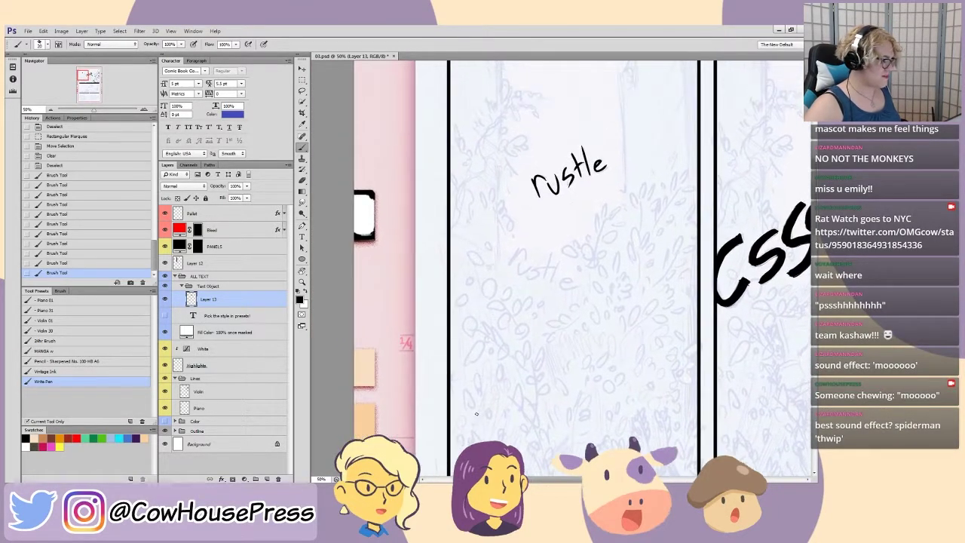
{"action": "key", "text": "ctrl+plus"}
{"action": "key", "text": "ctrl+plus"}
{"action": "key", "text": "ctrl+plus"}
{"action": "mouse_move", "coordinate": [336, 273]}
{"action": "left_mouse_down"}
{"action": "mouse_move", "coordinate": [424, 289]}
{"action": "mouse_move", "coordinate": [492, 205]}
{"action": "mouse_move", "coordinate": [515, 258]}
{"action": "left_mouse_up"}
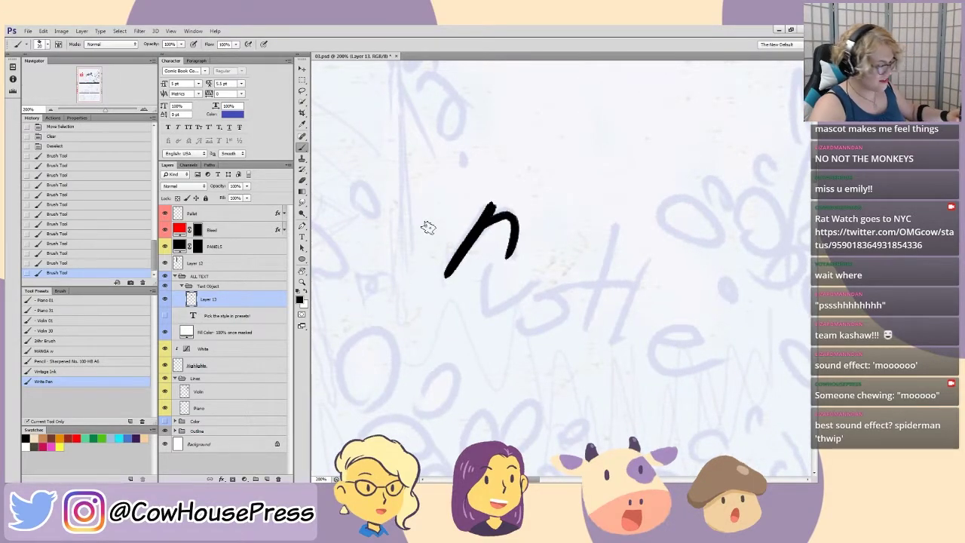
{"action": "mouse_move", "coordinate": [491, 261]}
{"action": "left_mouse_down"}
{"action": "mouse_move", "coordinate": [490, 308]}
{"action": "mouse_move", "coordinate": [529, 266]}
{"action": "mouse_move", "coordinate": [547, 291]}
{"action": "mouse_move", "coordinate": [544, 322]}
{"action": "mouse_move", "coordinate": [513, 323]}
{"action": "left_mouse_up"}
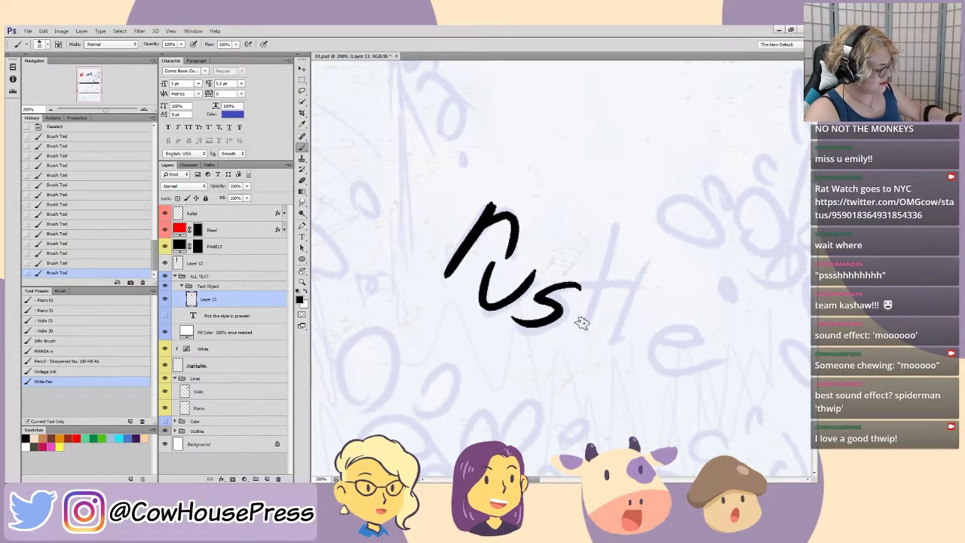
- Ink the letters "tle" to complete the lower "rustle" in the first panel
{"action": "left_click_drag", "start_coordinate": [577, 326], "coordinate": [622, 229]}
{"action": "left_click_drag", "start_coordinate": [581, 285], "coordinate": [624, 287]}
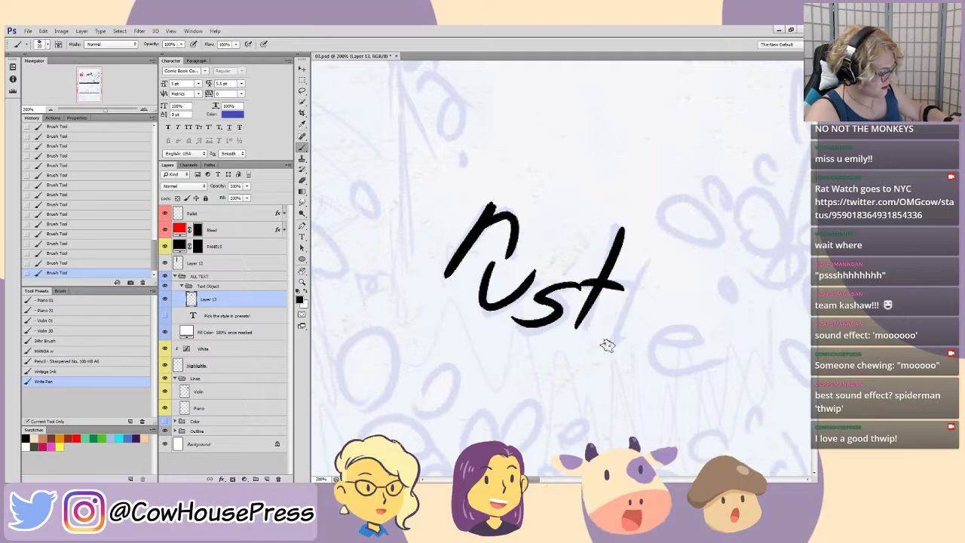
{"action": "left_click_drag", "start_coordinate": [608, 346], "coordinate": [652, 250]}
{"action": "mouse_move", "coordinate": [645, 337]}
{"action": "left_mouse_down"}
{"action": "mouse_move", "coordinate": [687, 335]}
{"action": "mouse_move", "coordinate": [677, 325]}
{"action": "mouse_move", "coordinate": [707, 360]}
{"action": "left_mouse_up"}
- Ink the W and the H's left stem of the "WHUMP" sound effect in the wide panel of the third row
{"action": "key", "text": "ctrl+minus"}
{"action": "key", "text": "ctrl+minus"}
{"action": "key", "text": "ctrl+minus"}
{"action": "key", "text": "ctrl+minus"}
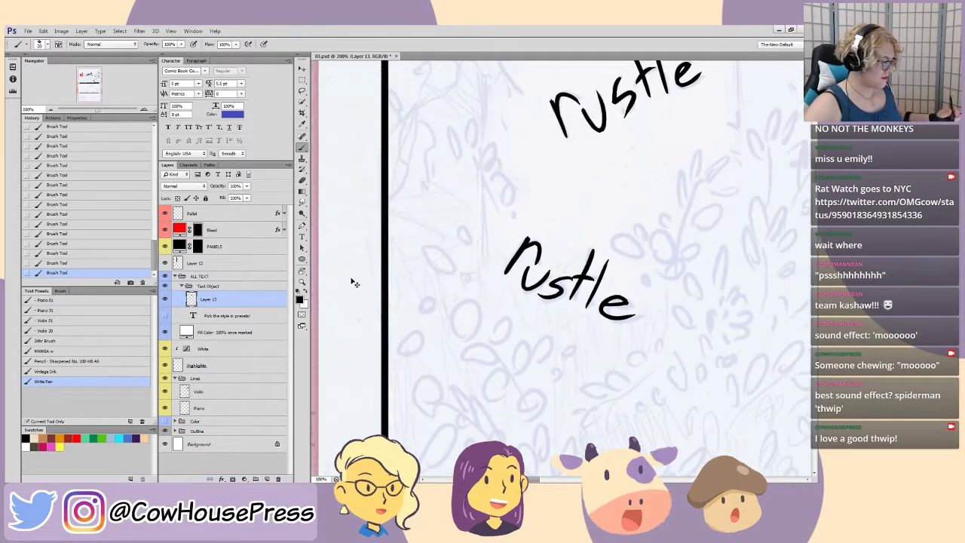
{"action": "left_click_drag", "start_coordinate": [538, 422], "coordinate": [500, 347]}
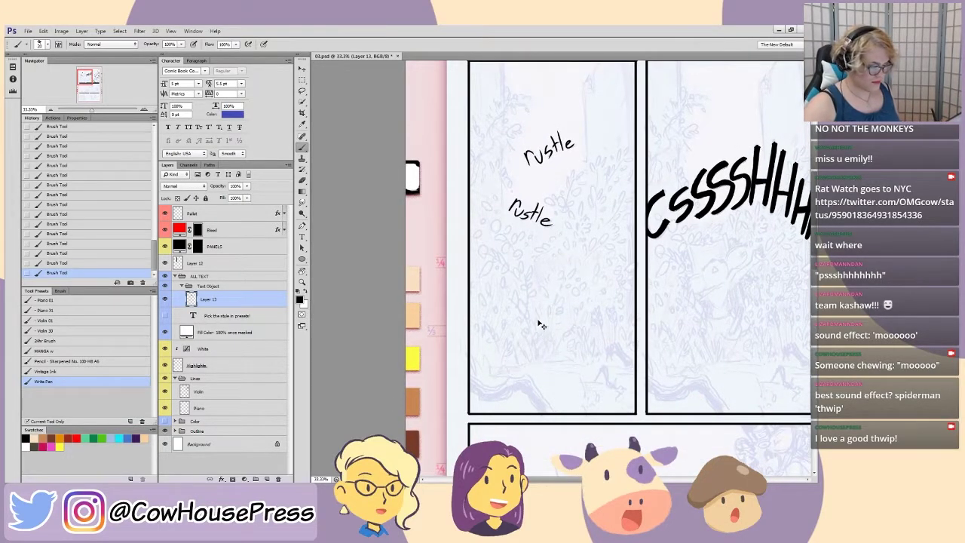
{"action": "key", "text": "ctrl+minus"}
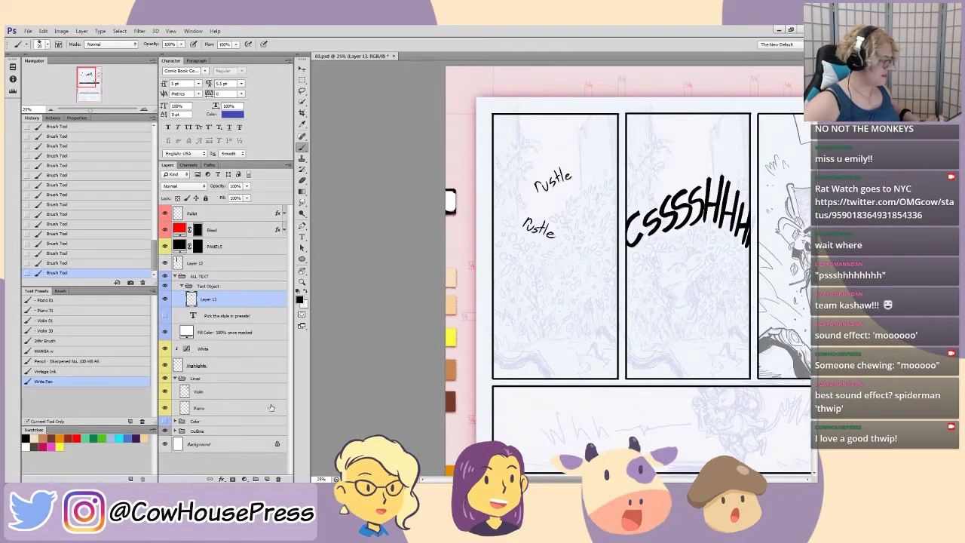
{"action": "key", "text": "ctrl+minus"}
{"action": "left_click_drag", "start_coordinate": [555, 398], "coordinate": [490, 178]}
{"action": "key", "text": "ctrl+plus"}
{"action": "key", "text": "ctrl+plus"}
{"action": "key", "text": "ctrl+plus"}
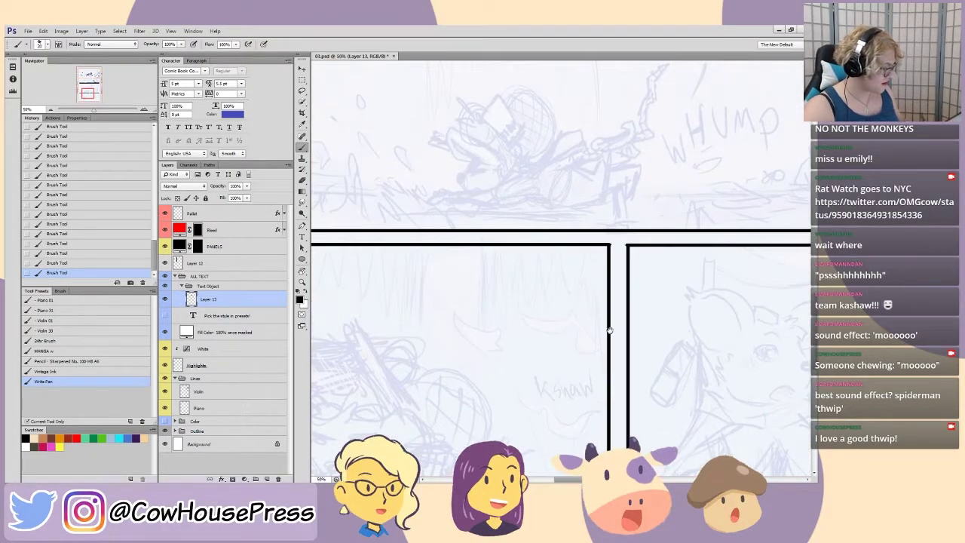
{"action": "left_click_drag", "start_coordinate": [609, 329], "coordinate": [376, 394]}
{"action": "key", "text": "ctrl+plus"}
{"action": "left_click_drag", "start_coordinate": [403, 248], "coordinate": [440, 333]}
{"action": "key", "text": "ctrl+plus"}
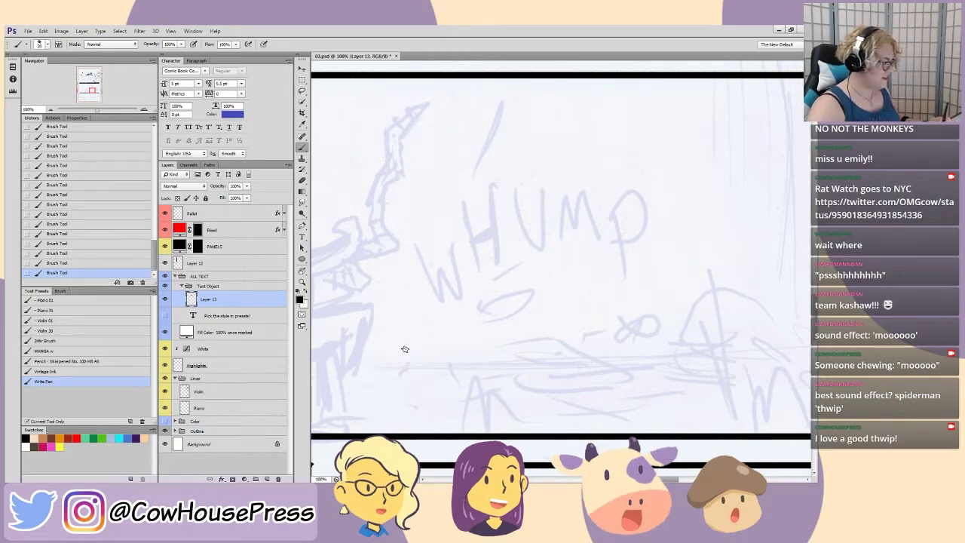
{"action": "key", "text": "ctrl+plus"}
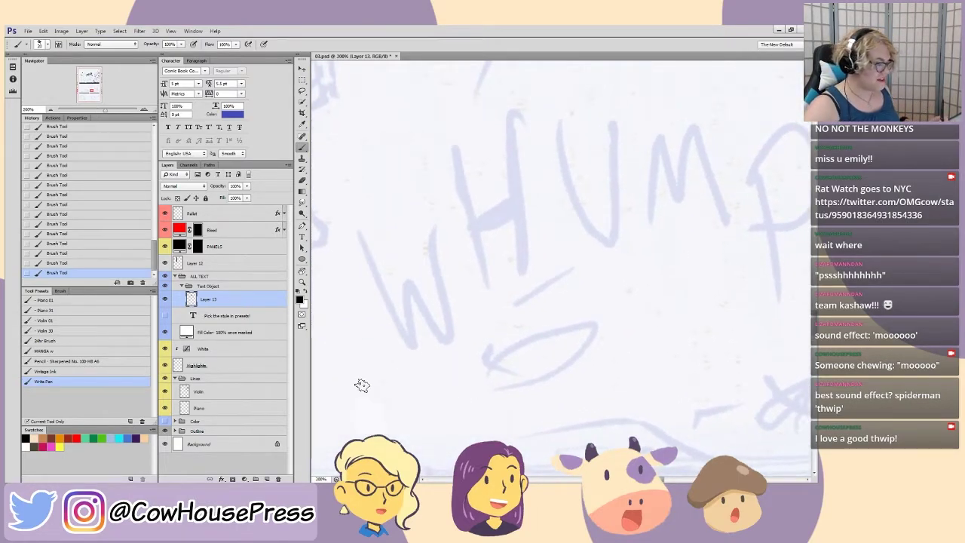
{"action": "key", "text": "ctrl+minus"}
{"action": "left_click_drag", "start_coordinate": [459, 302], "coordinate": [413, 272]}
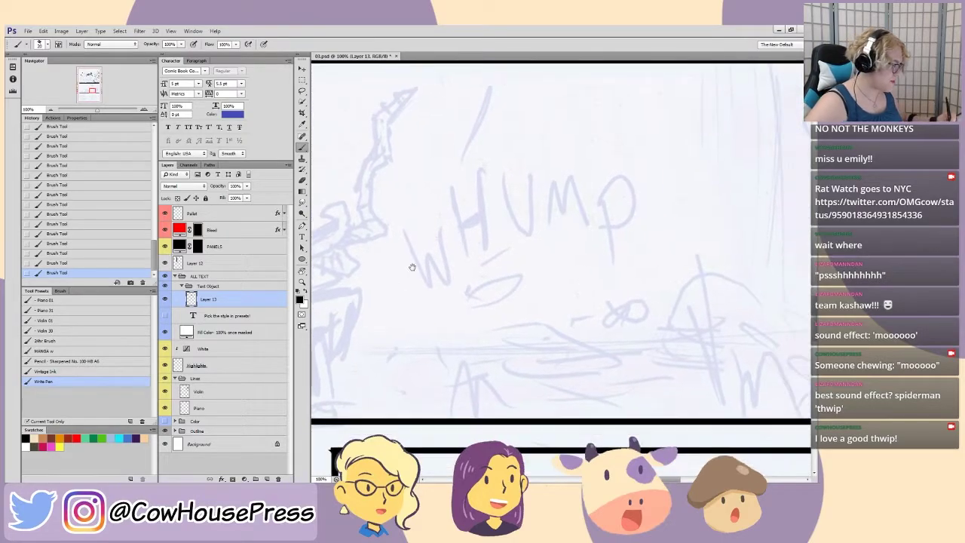
{"action": "mouse_move", "coordinate": [405, 232]}
{"action": "left_mouse_down"}
{"action": "mouse_move", "coordinate": [428, 288]}
{"action": "mouse_move", "coordinate": [443, 218]}
{"action": "left_mouse_up"}
{"action": "left_click_drag", "start_coordinate": [466, 252], "coordinate": [449, 182]}
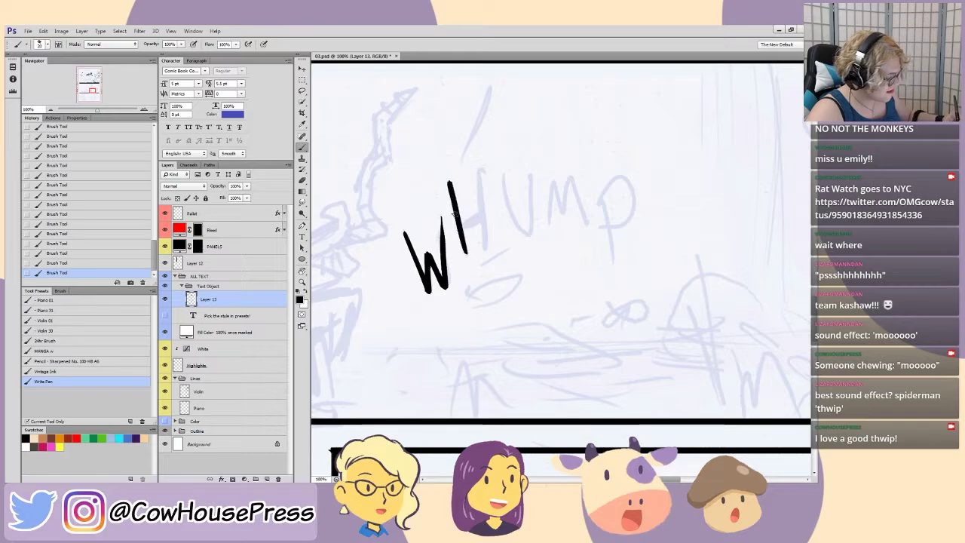
- Add the crossbar and right stem to the H of "WHUMP", undoing and redrawing the right stem to refine its slant and length
{"action": "left_click_drag", "start_coordinate": [483, 246], "coordinate": [476, 169]}
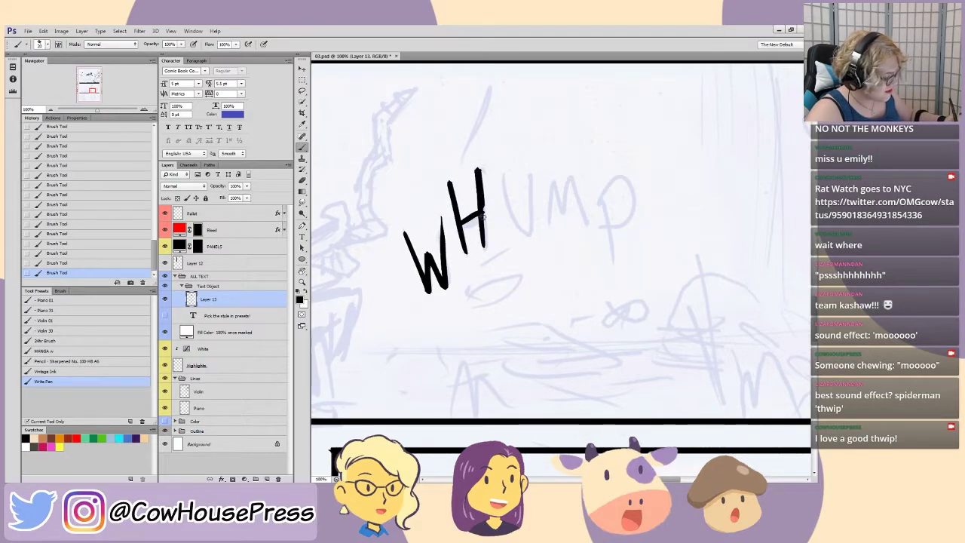
{"action": "key", "text": "ctrl+z"}
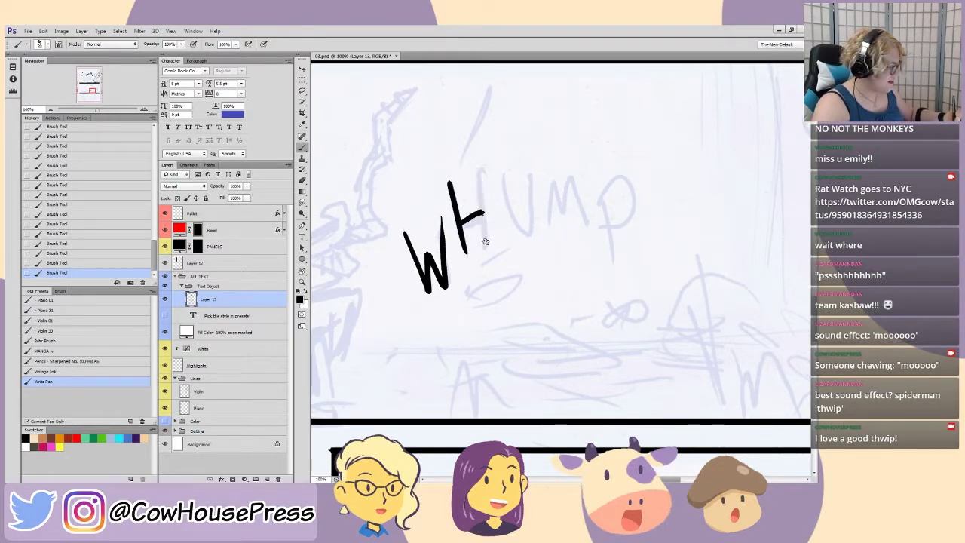
{"action": "left_click_drag", "start_coordinate": [483, 216], "coordinate": [476, 169]}
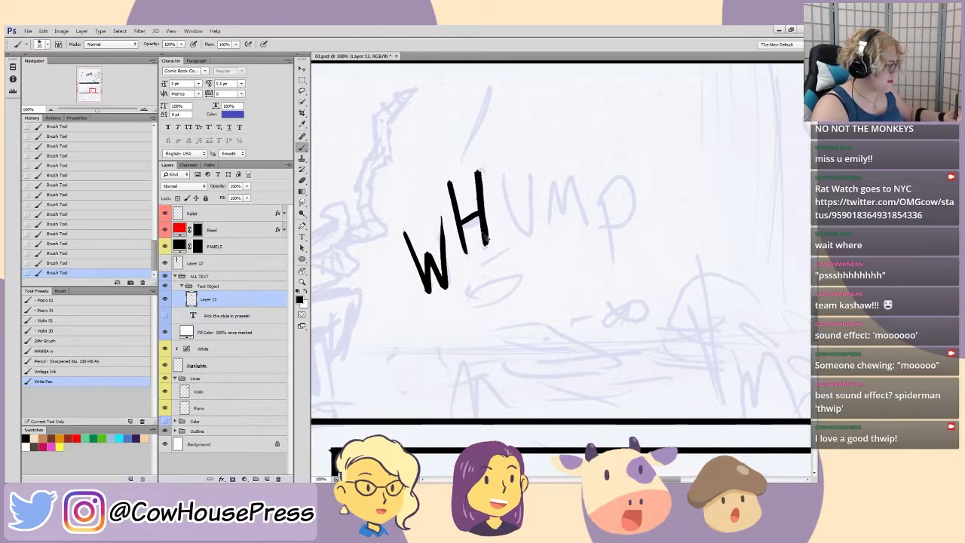
{"action": "key", "text": "ctrl+z"}
{"action": "left_click_drag", "start_coordinate": [477, 173], "coordinate": [486, 250]}
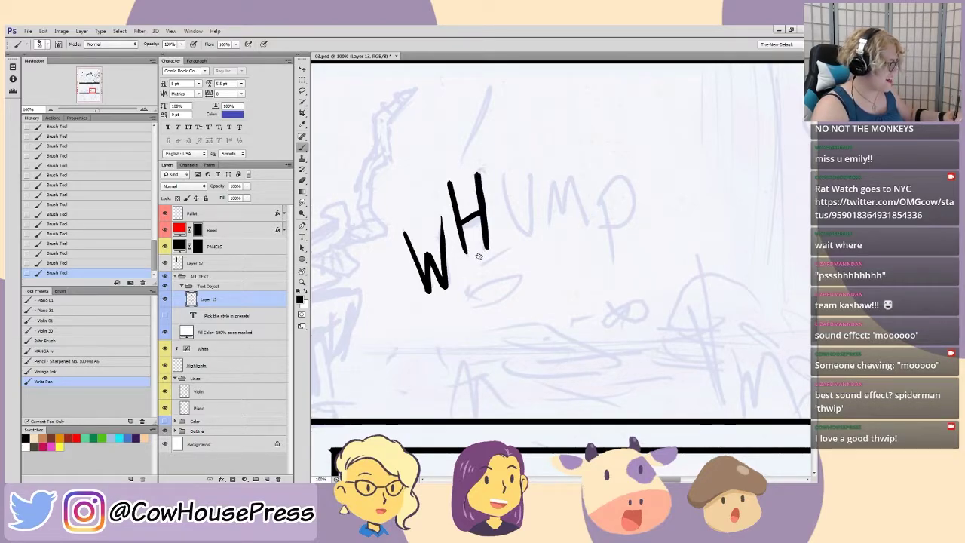
{"action": "key", "text": "ctrl+z"}
{"action": "left_click_drag", "start_coordinate": [476, 163], "coordinate": [487, 249]}
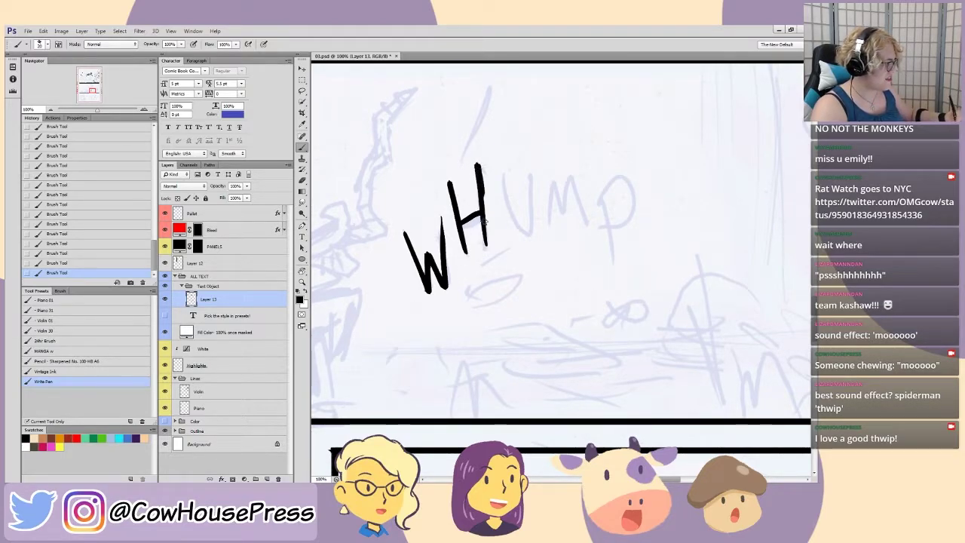
{"action": "key", "text": "ctrl+z"}
{"action": "left_click_drag", "start_coordinate": [477, 167], "coordinate": [486, 245]}
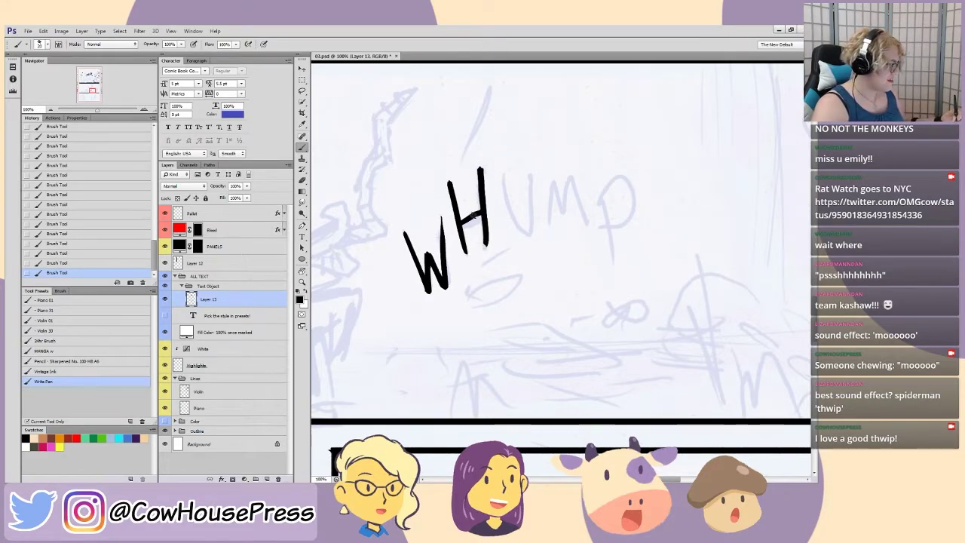
- Redraw the right stem of the H in "WHUMP" and ink the U, redoing it with a taller right stroke
{"action": "key", "text": "ctrl+z"}
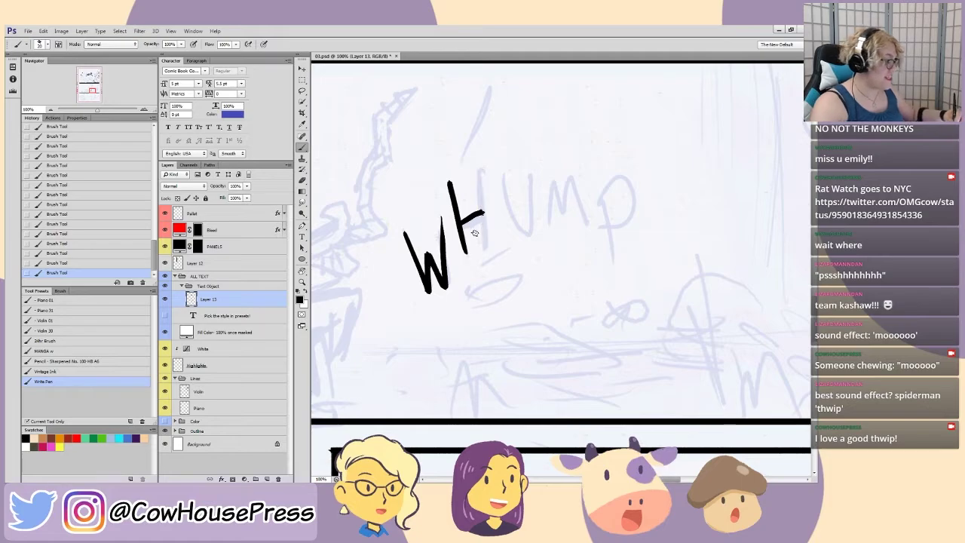
{"action": "left_click_drag", "start_coordinate": [478, 171], "coordinate": [486, 245]}
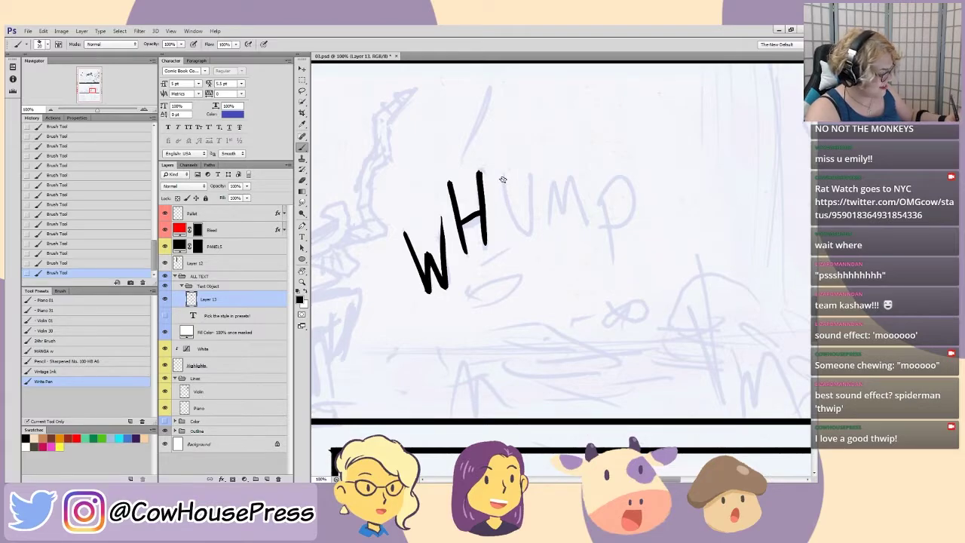
{"action": "mouse_move", "coordinate": [504, 181]}
{"action": "left_mouse_down"}
{"action": "mouse_move", "coordinate": [518, 233]}
{"action": "mouse_move", "coordinate": [535, 182]}
{"action": "left_mouse_up"}
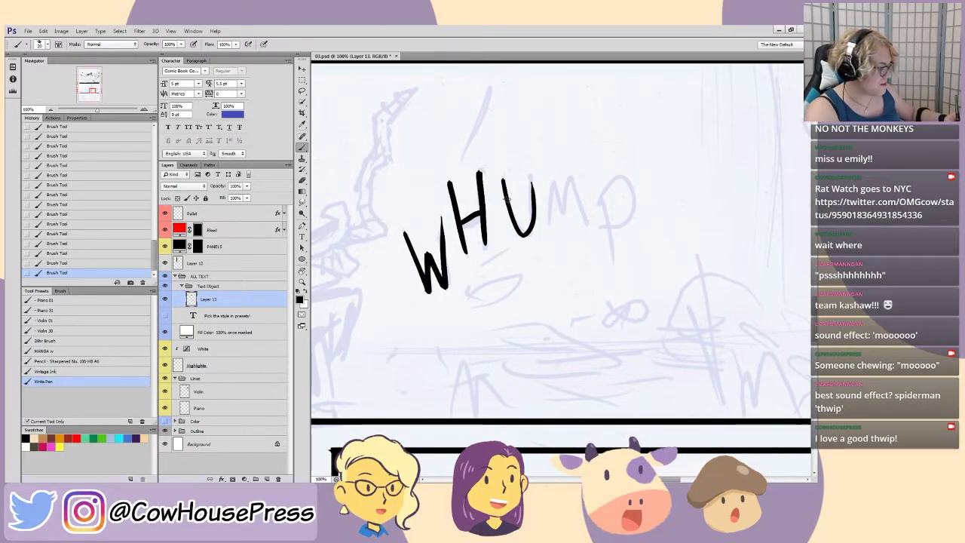
{"action": "key", "text": "ctrl+z"}
{"action": "left_click_drag", "start_coordinate": [503, 179], "coordinate": [524, 165]}
{"action": "key", "text": "ctrl+z"}
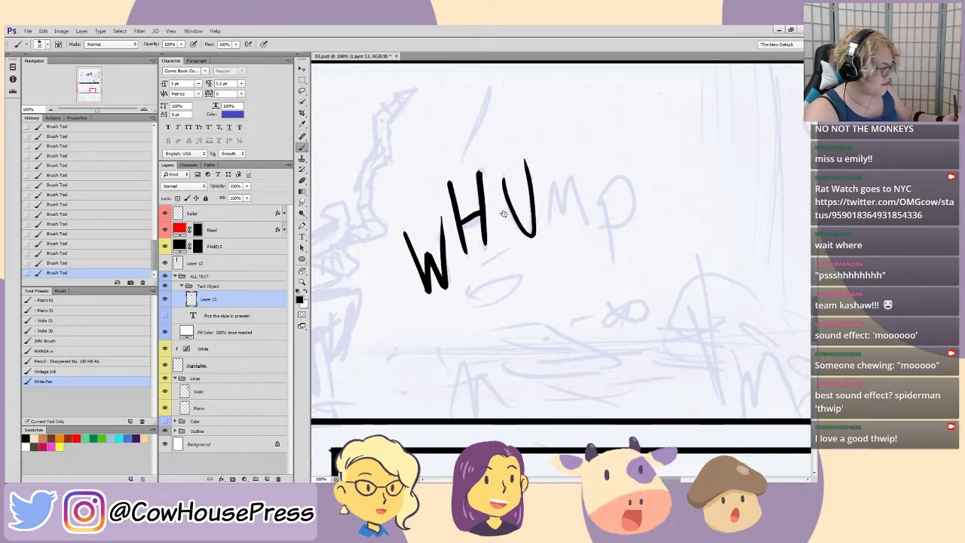
- Ink the M and the P over the sketch to complete the "WHUMP" lettering
{"action": "mouse_move", "coordinate": [550, 220]}
{"action": "left_mouse_down"}
{"action": "mouse_move", "coordinate": [552, 181]}
{"action": "mouse_move", "coordinate": [559, 210]}
{"action": "mouse_move", "coordinate": [570, 178]}
{"action": "mouse_move", "coordinate": [589, 223]}
{"action": "mouse_move", "coordinate": [464, 375]}
{"action": "mouse_move", "coordinate": [407, 407]}
{"action": "left_mouse_up"}
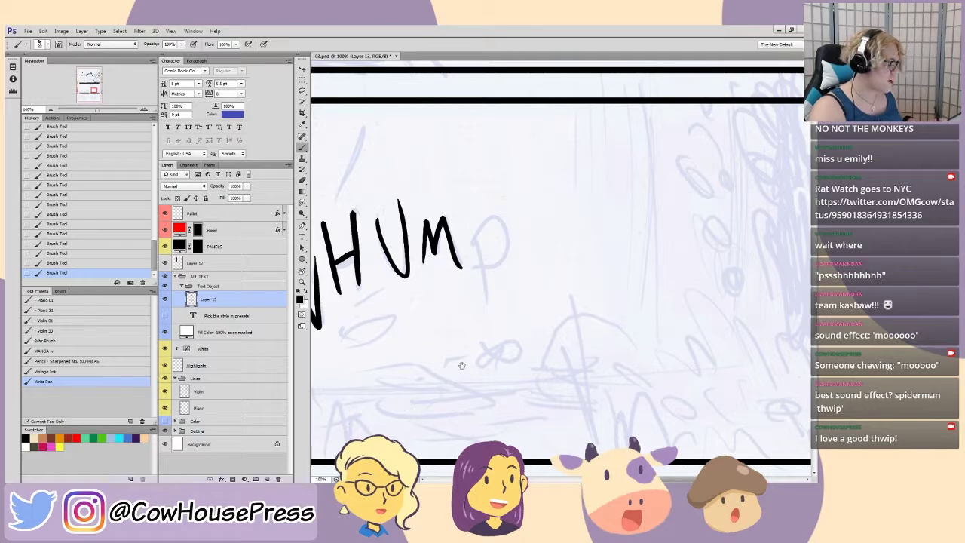
{"action": "left_click_drag", "start_coordinate": [480, 350], "coordinate": [544, 312]}
{"action": "mouse_move", "coordinate": [536, 226]}
{"action": "left_mouse_down"}
{"action": "mouse_move", "coordinate": [545, 298]}
{"action": "mouse_move", "coordinate": [570, 230]}
{"action": "mouse_move", "coordinate": [546, 261]}
{"action": "left_mouse_up"}
{"action": "mouse_move", "coordinate": [426, 402]}
{"action": "left_mouse_down"}
{"action": "mouse_move", "coordinate": [444, 379]}
{"action": "mouse_move", "coordinate": [433, 376]}
{"action": "left_mouse_up"}
{"action": "left_click_drag", "start_coordinate": [553, 269], "coordinate": [545, 212]}
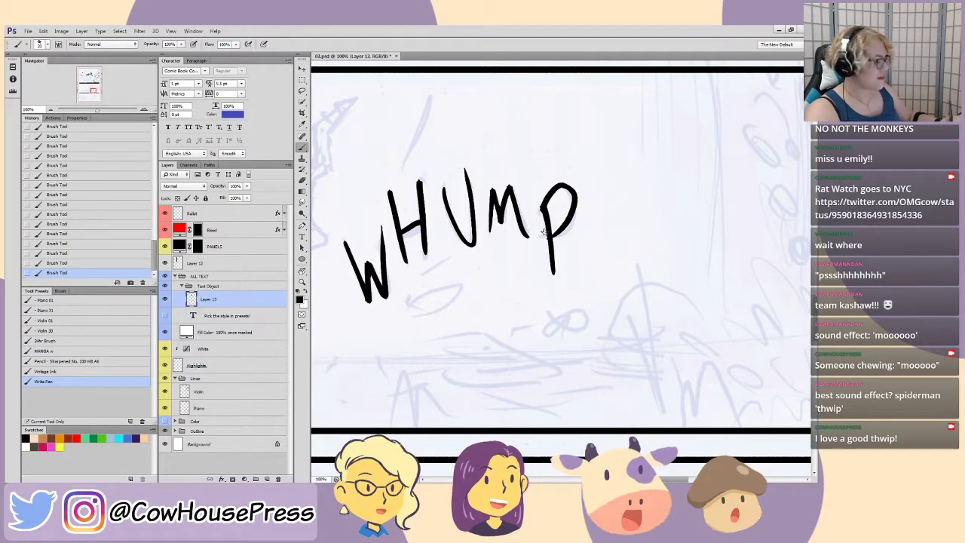
- Thicken the strokes of the M and the right stroke of the U in "WHUMP", undoing a stray touch-up
{"action": "mouse_move", "coordinate": [488, 233]}
{"action": "left_mouse_down"}
{"action": "mouse_move", "coordinate": [488, 194]}
{"action": "mouse_move", "coordinate": [503, 220]}
{"action": "mouse_move", "coordinate": [511, 187]}
{"action": "left_mouse_up"}
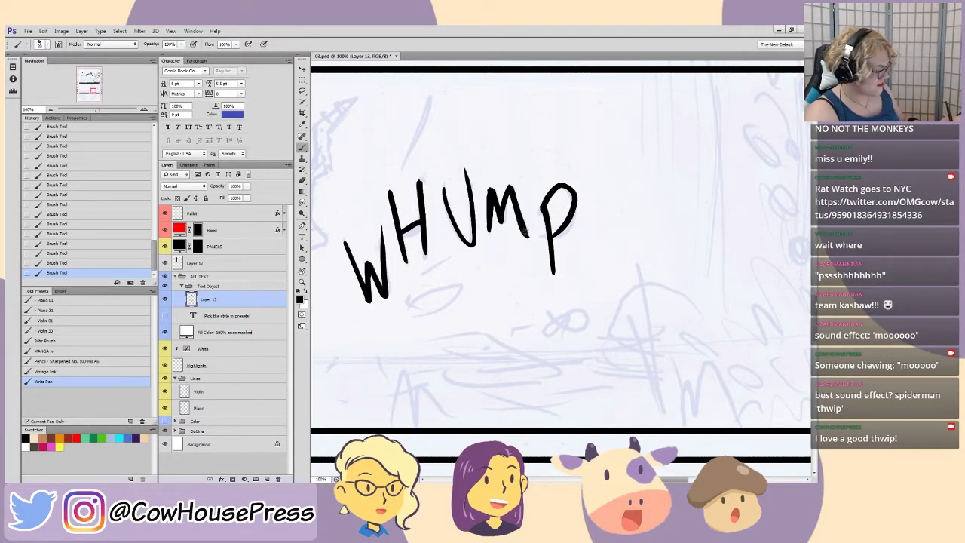
{"action": "left_click_drag", "start_coordinate": [528, 236], "coordinate": [509, 191]}
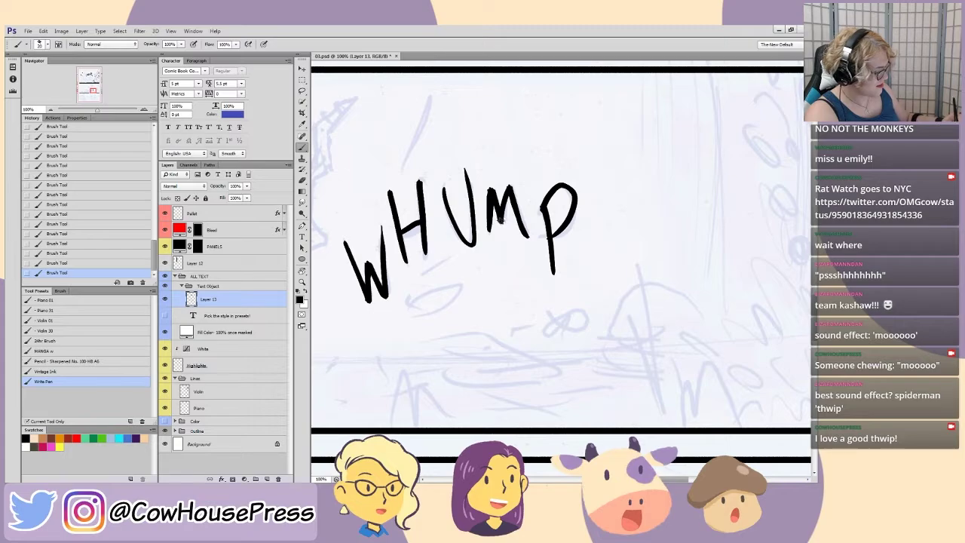
{"action": "left_click_drag", "start_coordinate": [398, 260], "coordinate": [428, 266]}
{"action": "mouse_move", "coordinate": [472, 189]}
{"action": "left_mouse_down"}
{"action": "mouse_move", "coordinate": [495, 243]}
{"action": "mouse_move", "coordinate": [495, 177]}
{"action": "mouse_move", "coordinate": [483, 223]}
{"action": "mouse_move", "coordinate": [474, 198]}
{"action": "mouse_move", "coordinate": [495, 245]}
{"action": "mouse_move", "coordinate": [488, 178]}
{"action": "left_mouse_up"}
{"action": "key", "text": "ctrl+z"}
{"action": "key", "text": "ctrl+alt+z"}
{"action": "key", "text": "ctrl+alt+z"}
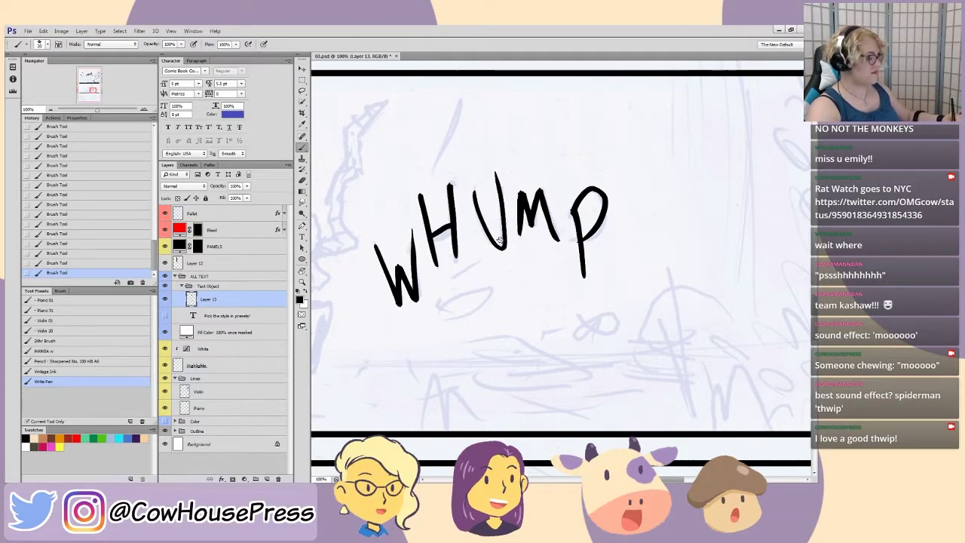
{"action": "left_click_drag", "start_coordinate": [503, 242], "coordinate": [494, 175]}
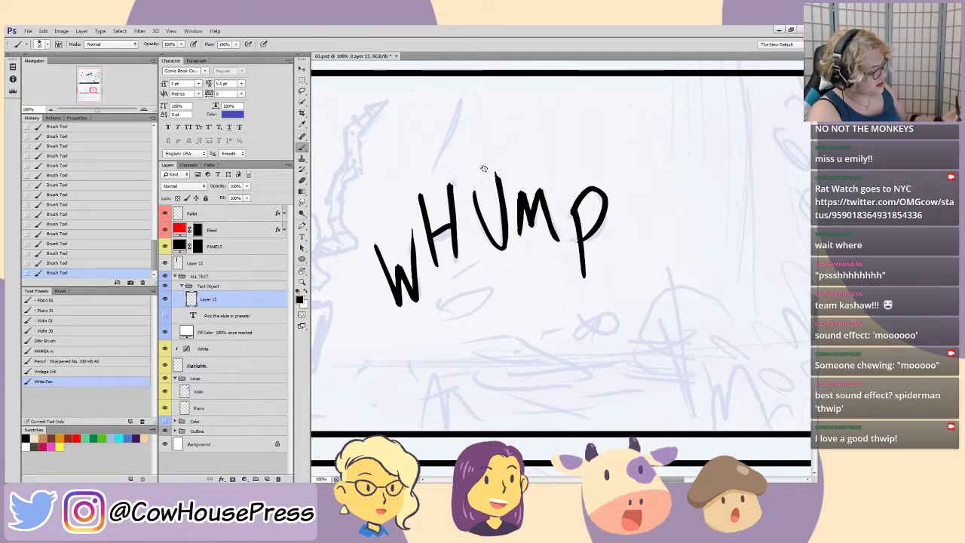
- Trim the pointed upper tip of the U with a lasso selection, deselect, and touch up the letter's lower curve with the brush
{"action": "key", "text": "l"}
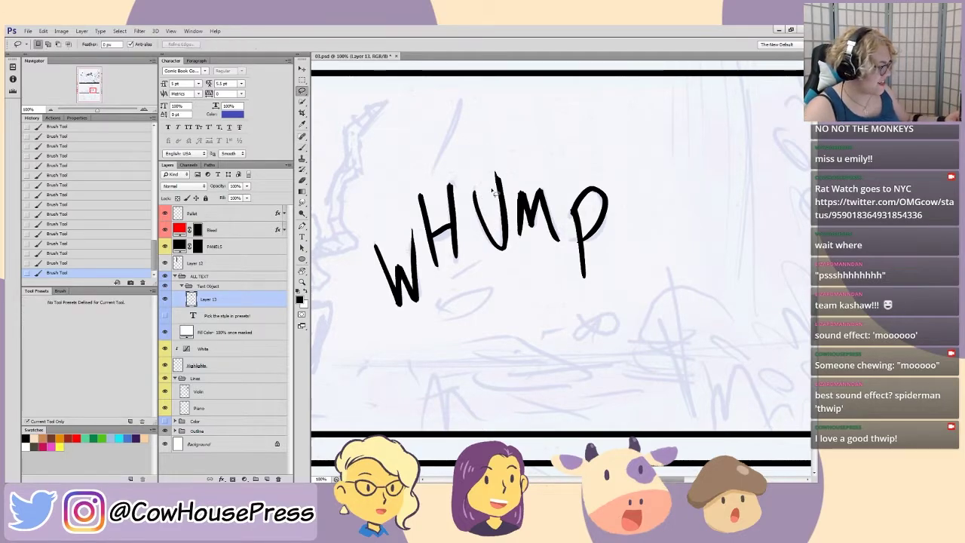
{"action": "mouse_move", "coordinate": [508, 178]}
{"action": "left_mouse_down"}
{"action": "mouse_move", "coordinate": [476, 184]}
{"action": "mouse_move", "coordinate": [496, 169]}
{"action": "left_mouse_up"}
{"action": "key", "text": "Delete"}
{"action": "key", "text": "ctrl+d"}
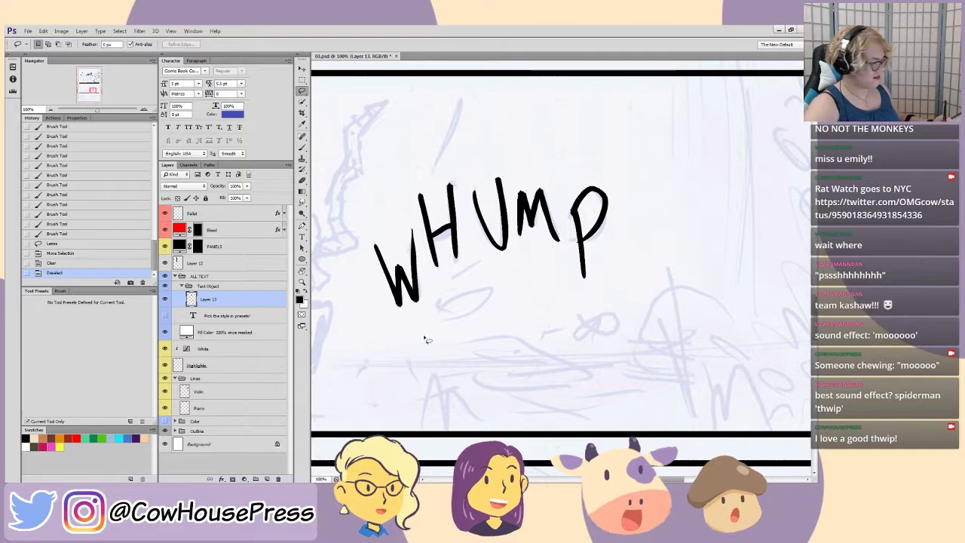
{"action": "key", "text": "b"}
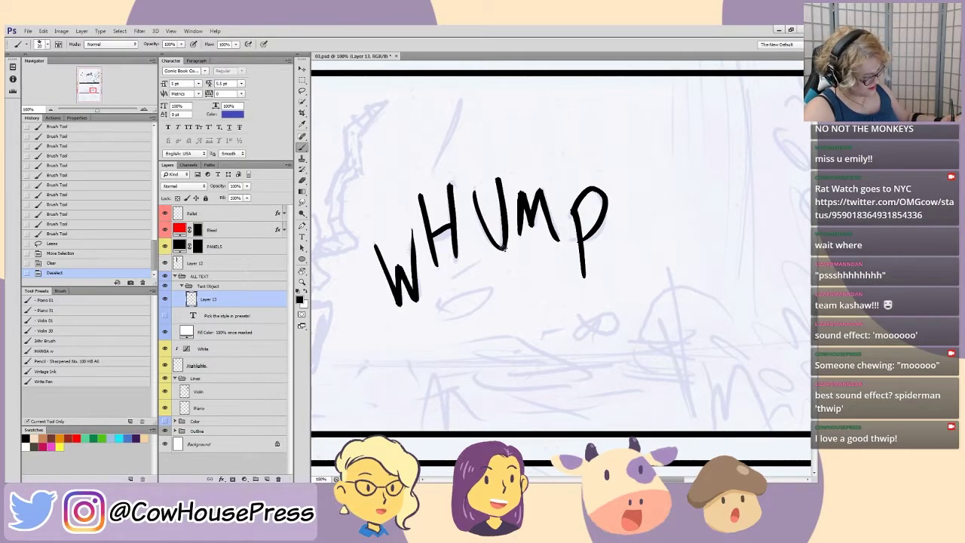
{"action": "left_click_drag", "start_coordinate": [506, 230], "coordinate": [502, 249]}
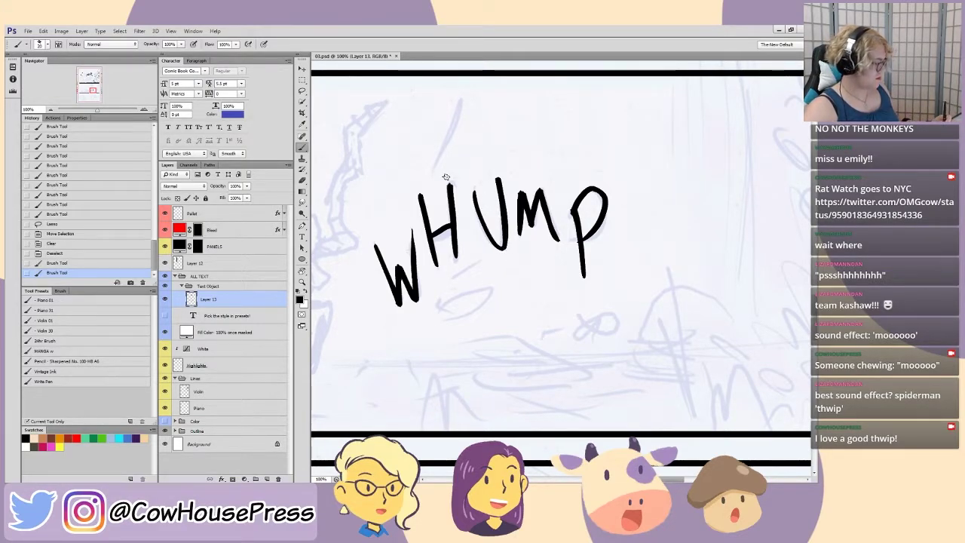
- Touch up the right stroke of the W in "WHUMP", undoing and redrawing the added stroke
{"action": "left_click_drag", "start_coordinate": [410, 236], "coordinate": [416, 261]}
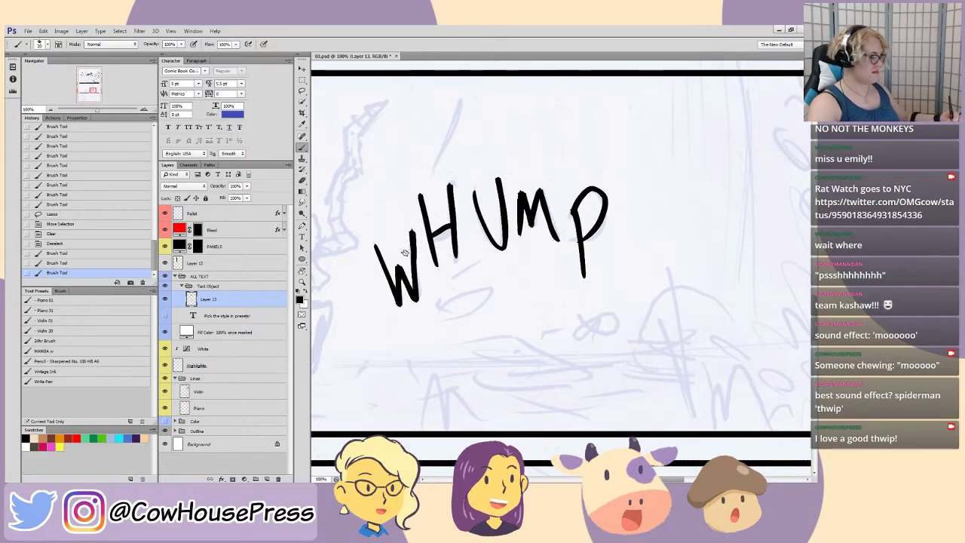
{"action": "key", "text": "ctrl+alt+z"}
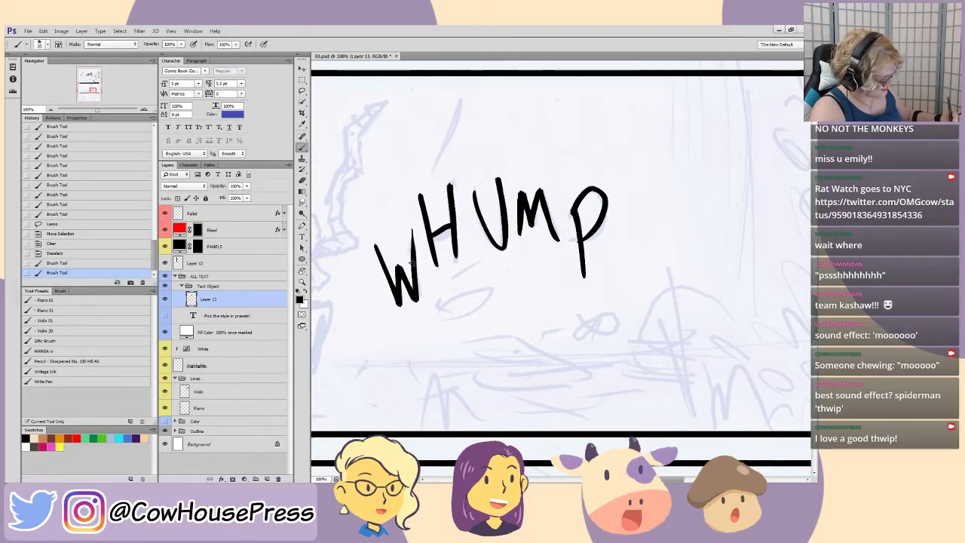
{"action": "left_click_drag", "start_coordinate": [414, 230], "coordinate": [418, 297]}
{"action": "key", "text": "ctrl+alt+z"}
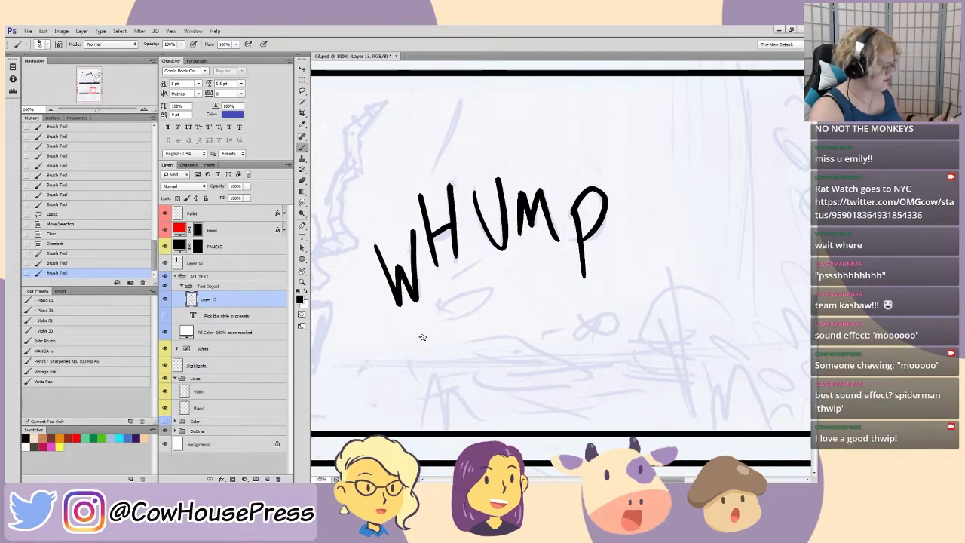
- Ink a bold W over the sketched "Whh" in the wide panel above "WHUMP" and thicken its strokes
{"action": "mouse_move", "coordinate": [398, 116]}
{"action": "left_mouse_down"}
{"action": "mouse_move", "coordinate": [449, 381]}
{"action": "mouse_move", "coordinate": [340, 377]}
{"action": "left_mouse_up"}
{"action": "mouse_move", "coordinate": [513, 315]}
{"action": "left_mouse_down"}
{"action": "mouse_move", "coordinate": [592, 338]}
{"action": "mouse_move", "coordinate": [641, 381]}
{"action": "left_mouse_up"}
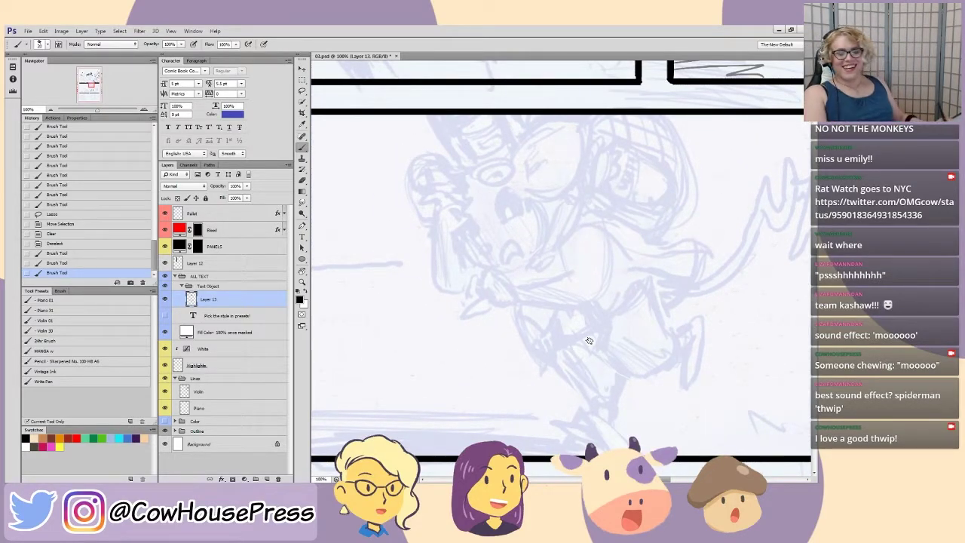
{"action": "mouse_move", "coordinate": [369, 290]}
{"action": "left_mouse_down"}
{"action": "mouse_move", "coordinate": [372, 297]}
{"action": "mouse_move", "coordinate": [677, 251]}
{"action": "mouse_move", "coordinate": [757, 224]}
{"action": "left_mouse_up"}
{"action": "left_click_drag", "start_coordinate": [364, 355], "coordinate": [611, 316]}
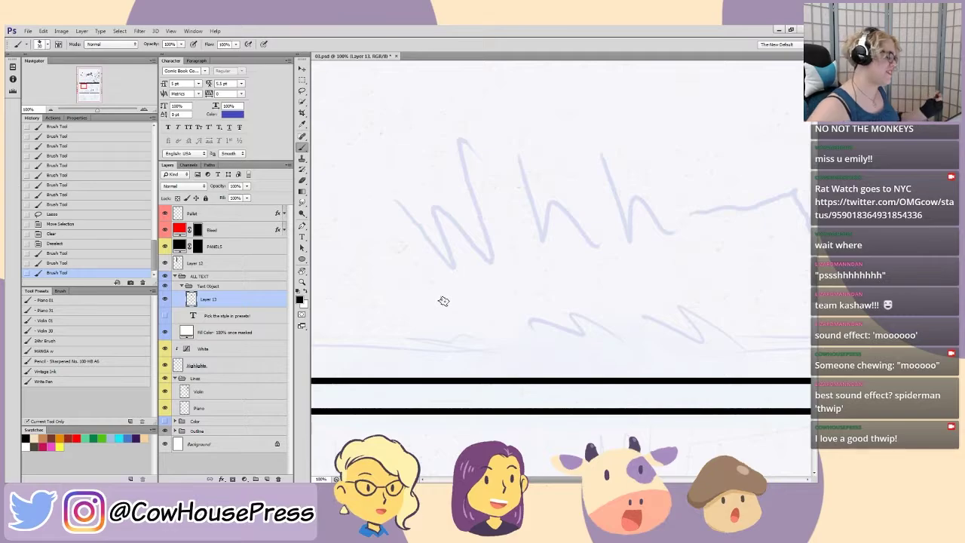
{"action": "left_click_drag", "start_coordinate": [409, 261], "coordinate": [407, 282]}
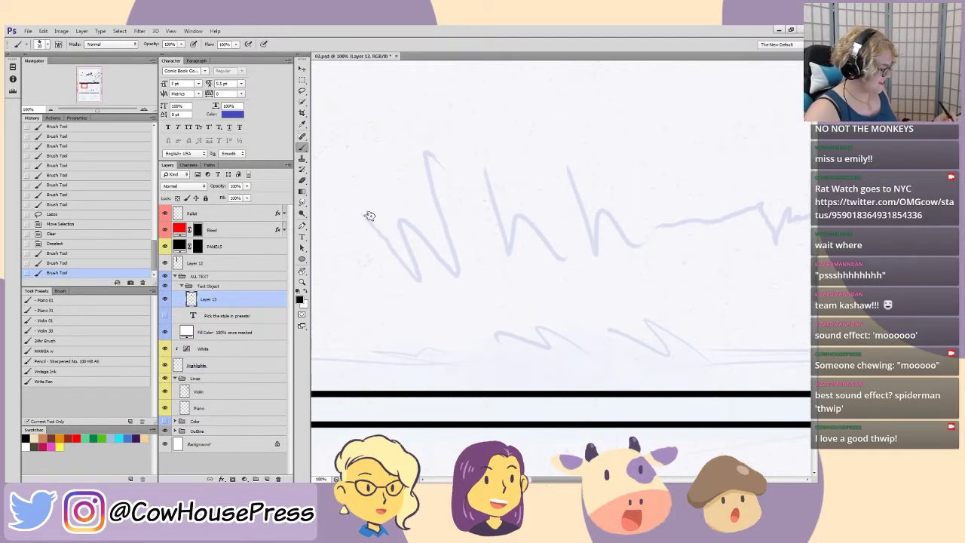
{"action": "mouse_move", "coordinate": [362, 214]}
{"action": "left_mouse_down"}
{"action": "mouse_move", "coordinate": [411, 276]}
{"action": "mouse_move", "coordinate": [399, 220]}
{"action": "mouse_move", "coordinate": [447, 275]}
{"action": "mouse_move", "coordinate": [424, 150]}
{"action": "left_mouse_up"}
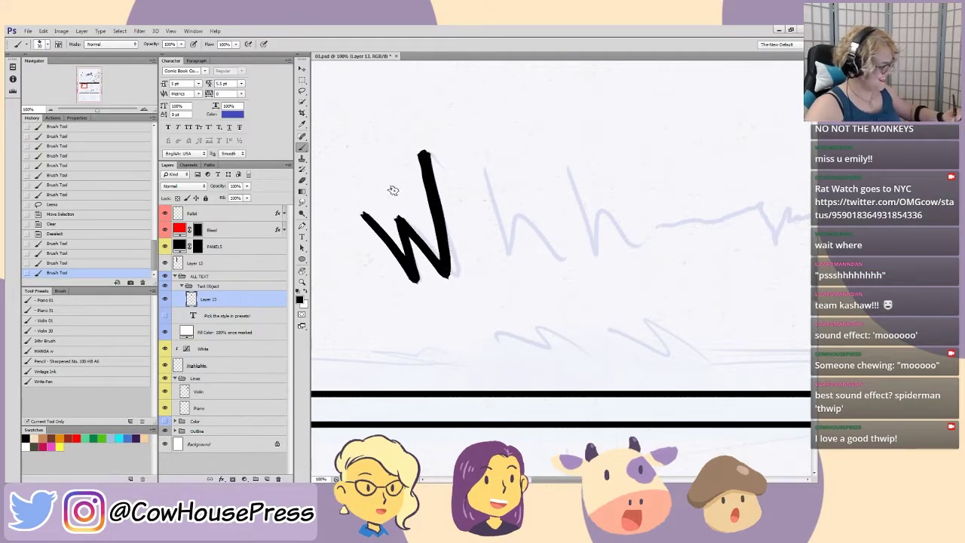
{"action": "mouse_move", "coordinate": [447, 276]}
{"action": "left_mouse_down"}
{"action": "mouse_move", "coordinate": [437, 187]}
{"action": "mouse_move", "coordinate": [422, 151]}
{"action": "left_mouse_up"}
{"action": "left_click_drag", "start_coordinate": [443, 266], "coordinate": [403, 219]}
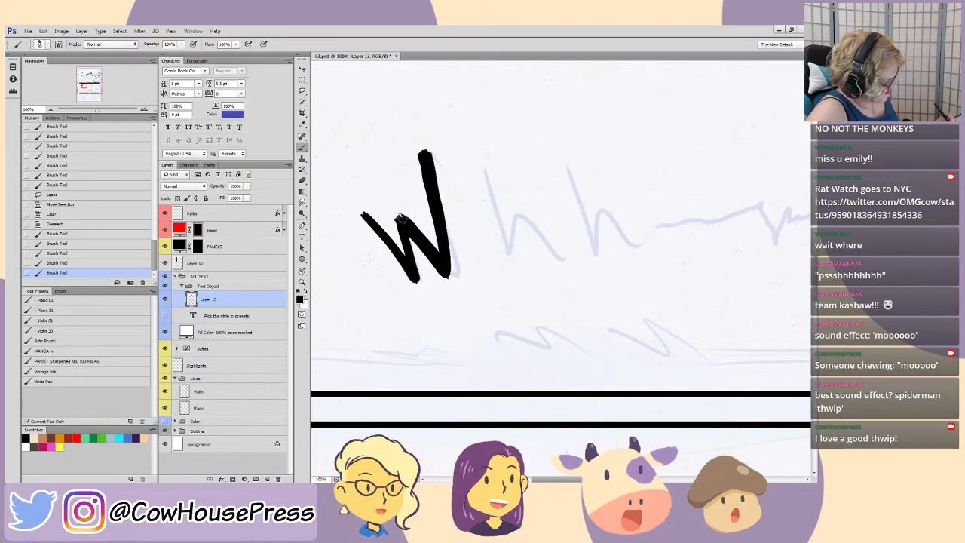
{"action": "left_click_drag", "start_coordinate": [416, 277], "coordinate": [401, 223]}
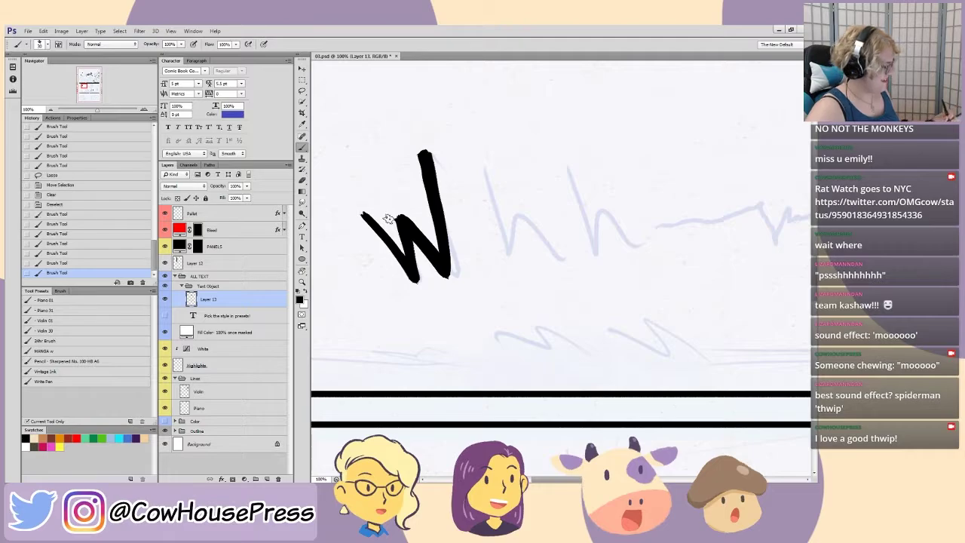
- Examine the wide panel at 66.67% zoom, comparing the inked W with the sketched lettering and the running figure
{"action": "left_click_drag", "start_coordinate": [731, 319], "coordinate": [431, 351]}
{"action": "left_click_drag", "start_coordinate": [618, 374], "coordinate": [355, 381]}
{"action": "mouse_move", "coordinate": [481, 370]}
{"action": "left_mouse_down"}
{"action": "mouse_move", "coordinate": [463, 370]}
{"action": "mouse_move", "coordinate": [471, 388]}
{"action": "left_mouse_up"}
{"action": "key", "text": "ctrl+minus"}
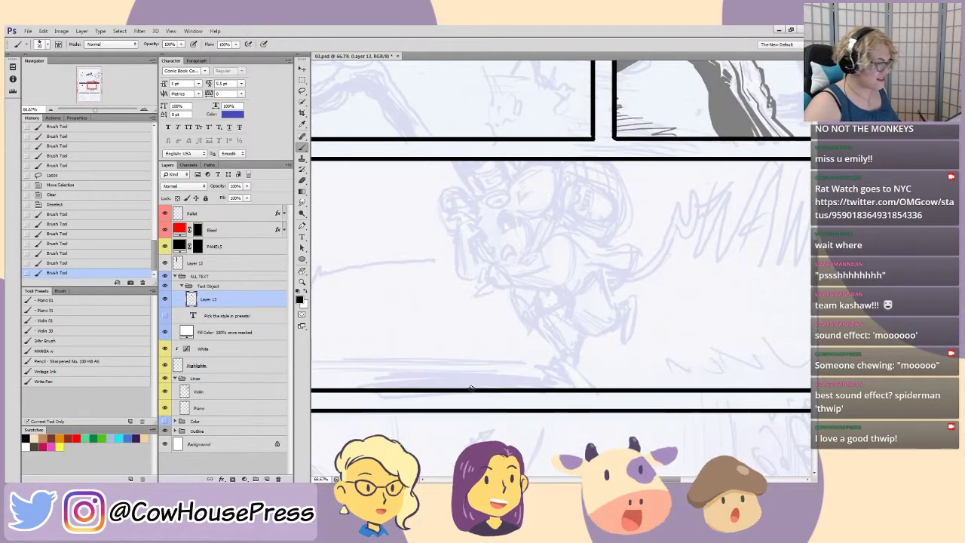
{"action": "left_click_drag", "start_coordinate": [449, 348], "coordinate": [430, 332]}
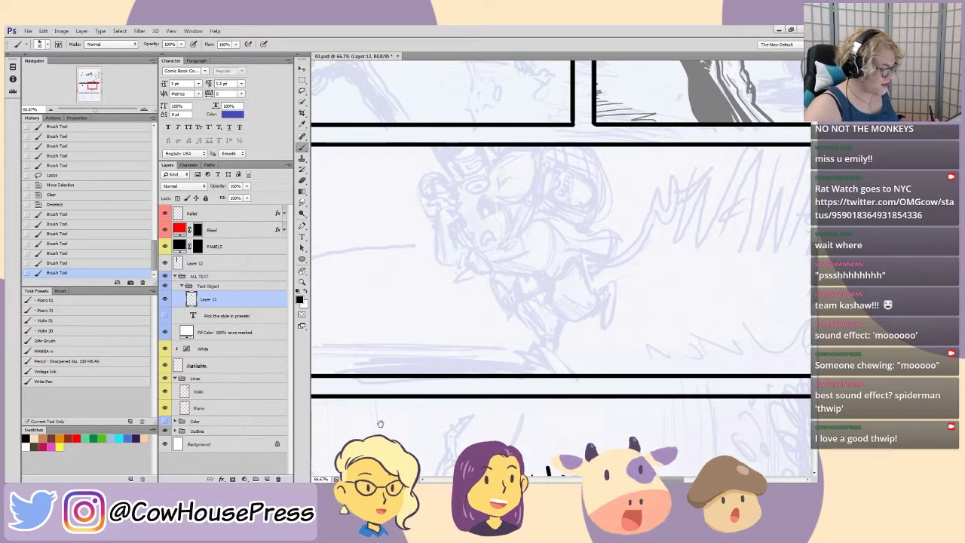
{"action": "left_click_drag", "start_coordinate": [339, 378], "coordinate": [644, 371]}
{"action": "left_click_drag", "start_coordinate": [480, 292], "coordinate": [601, 335]}
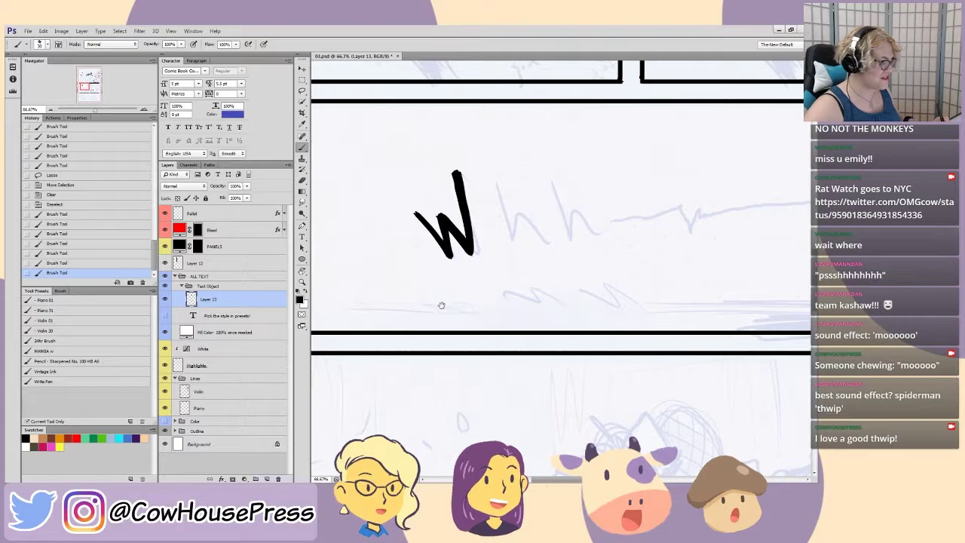
{"action": "left_click_drag", "start_coordinate": [444, 303], "coordinate": [400, 329]}
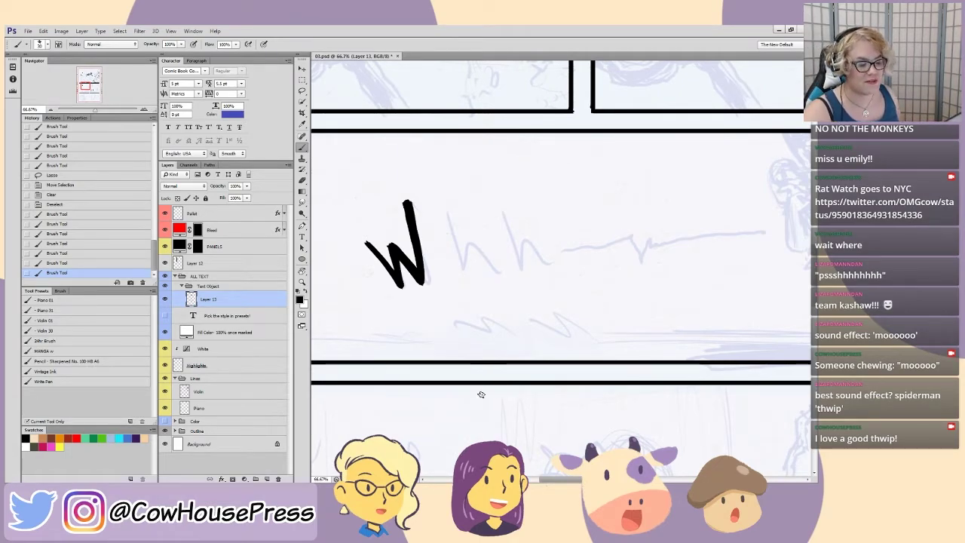
{"action": "left_click_drag", "start_coordinate": [581, 338], "coordinate": [383, 365]}
{"action": "left_click_drag", "start_coordinate": [463, 320], "coordinate": [455, 309]}
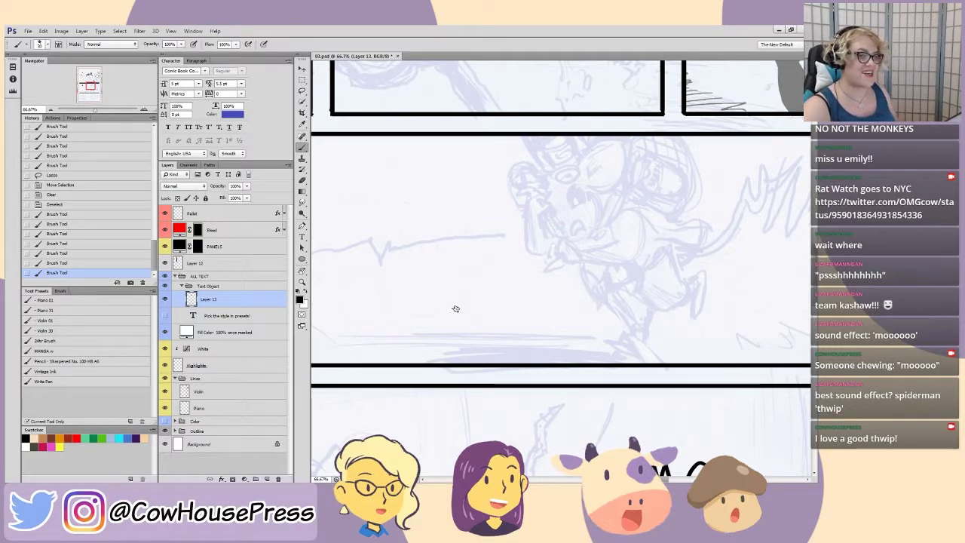
{"action": "left_click_drag", "start_coordinate": [359, 357], "coordinate": [513, 349]}
{"action": "left_click_drag", "start_coordinate": [392, 339], "coordinate": [489, 386]}
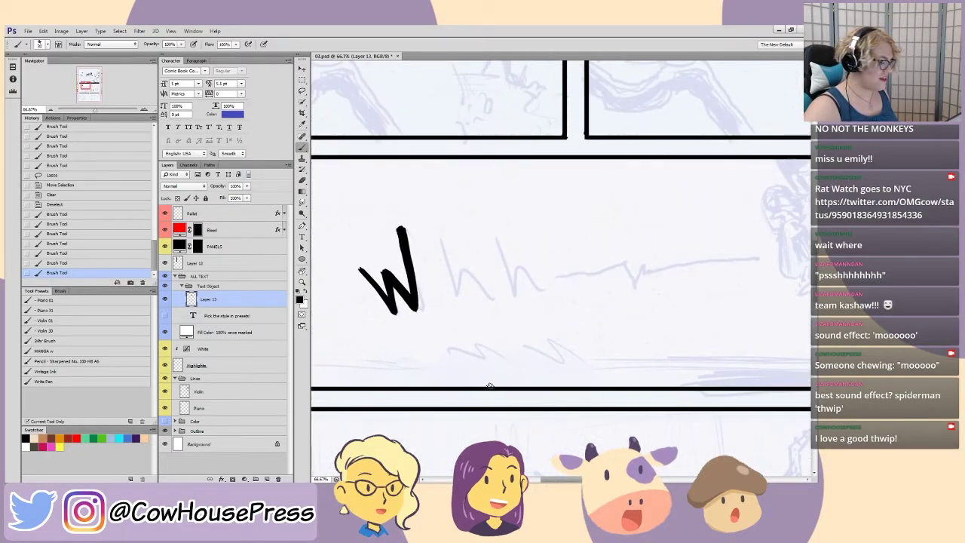
{"action": "left_click_drag", "start_coordinate": [425, 304], "coordinate": [395, 261]}
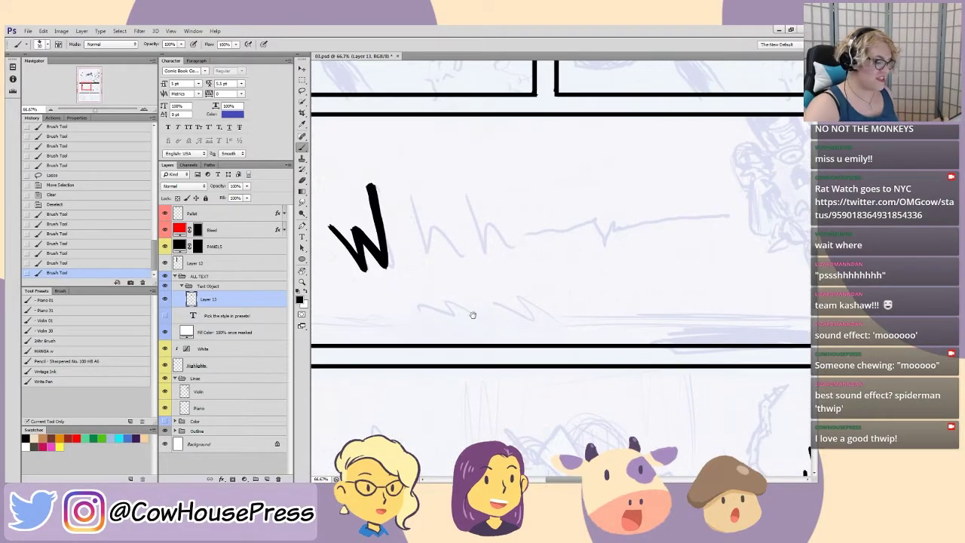
{"action": "mouse_move", "coordinate": [631, 323]}
{"action": "left_mouse_down"}
{"action": "mouse_move", "coordinate": [459, 334]}
{"action": "mouse_move", "coordinate": [409, 357]}
{"action": "mouse_move", "coordinate": [613, 353]}
{"action": "left_mouse_up"}
{"action": "mouse_move", "coordinate": [385, 347]}
{"action": "left_mouse_down"}
{"action": "mouse_move", "coordinate": [405, 357]}
{"action": "mouse_move", "coordinate": [414, 345]}
{"action": "left_mouse_up"}
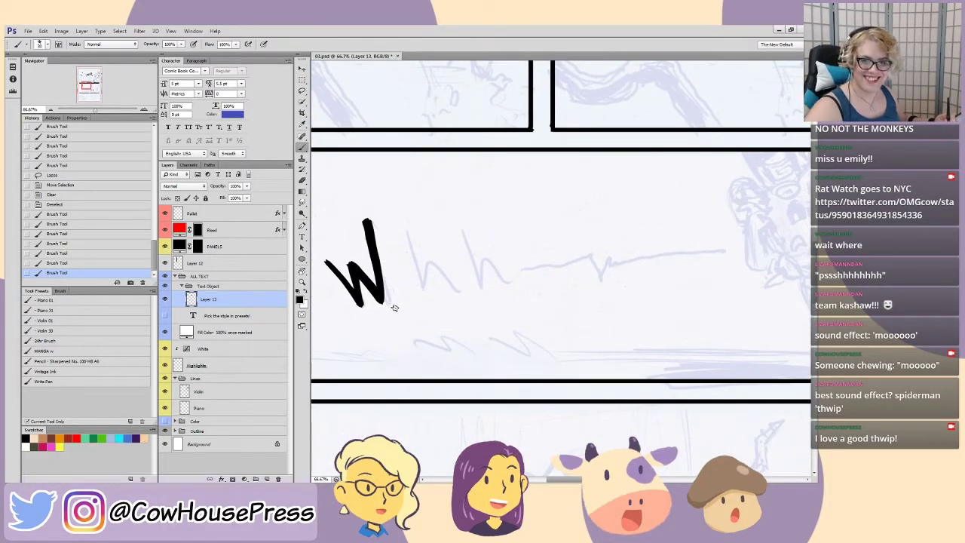
- Ink the first h after the bold W, undoing rough strokes and thickening its stem and arch
{"action": "mouse_move", "coordinate": [404, 226]}
{"action": "left_mouse_down"}
{"action": "mouse_move", "coordinate": [423, 289]}
{"action": "mouse_move", "coordinate": [435, 263]}
{"action": "mouse_move", "coordinate": [457, 291]}
{"action": "mouse_move", "coordinate": [420, 295]}
{"action": "left_mouse_up"}
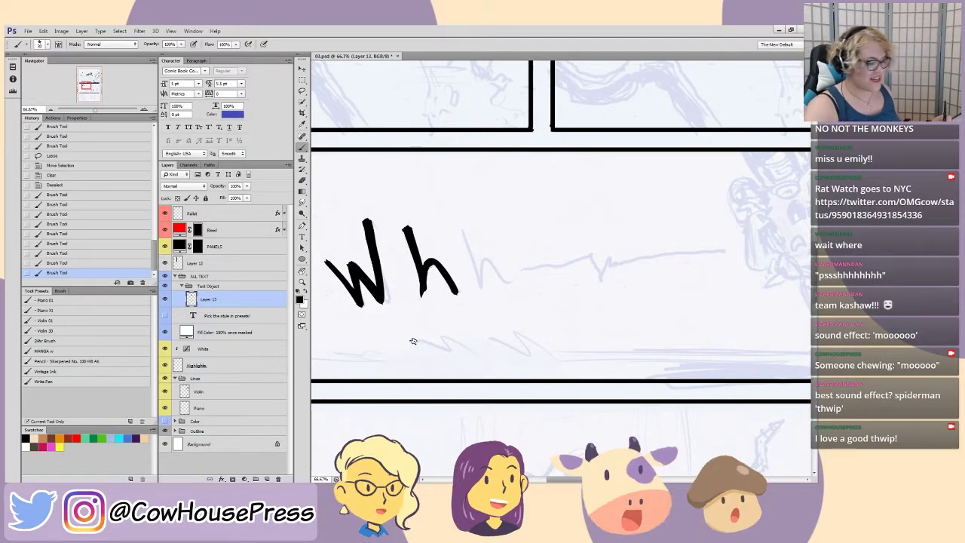
{"action": "key", "text": "ctrl+alt+z"}
{"action": "key", "text": "ctrl+alt+z"}
{"action": "key", "text": "ctrl+alt+z"}
{"action": "mouse_move", "coordinate": [424, 260]}
{"action": "left_mouse_down"}
{"action": "mouse_move", "coordinate": [458, 290]}
{"action": "mouse_move", "coordinate": [423, 300]}
{"action": "left_mouse_up"}
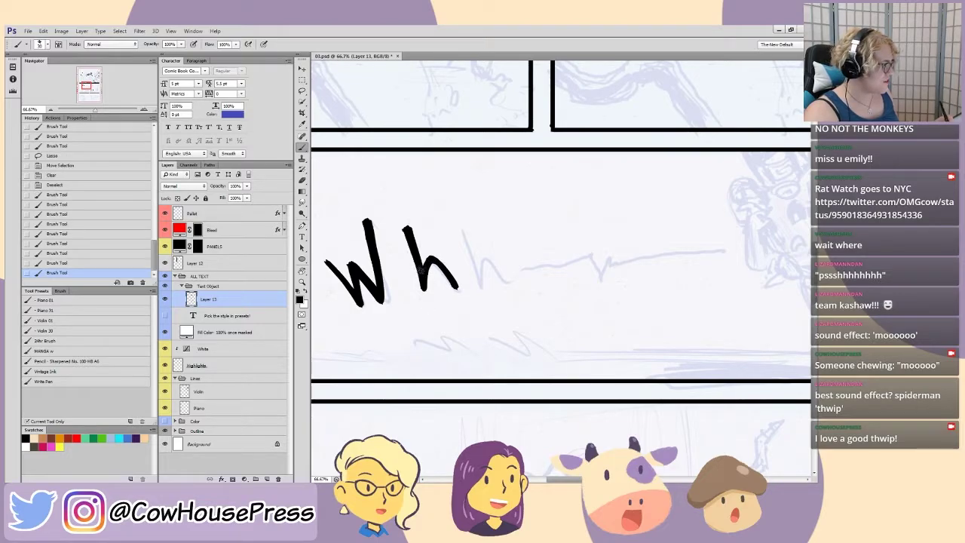
{"action": "left_click_drag", "start_coordinate": [434, 264], "coordinate": [449, 285]}
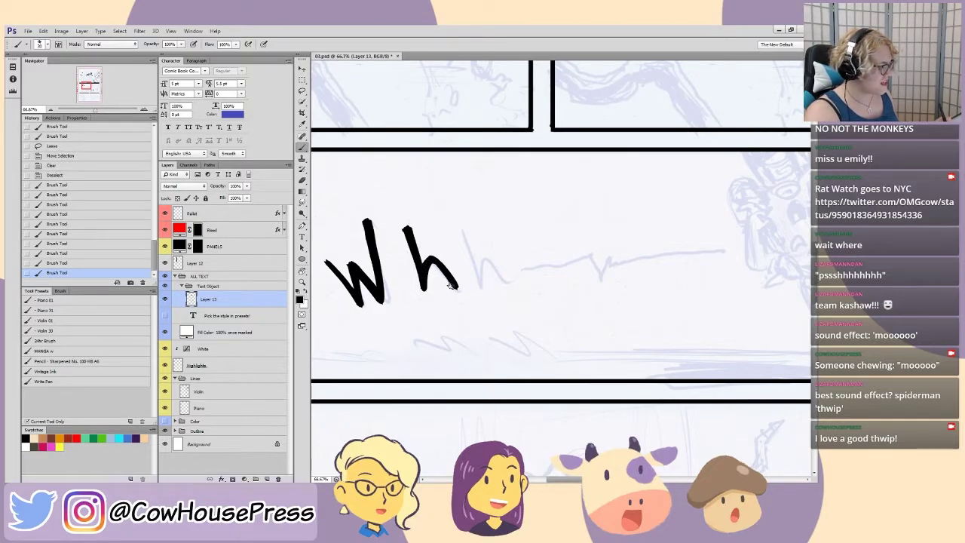
{"action": "left_click", "coordinate": [428, 259]}
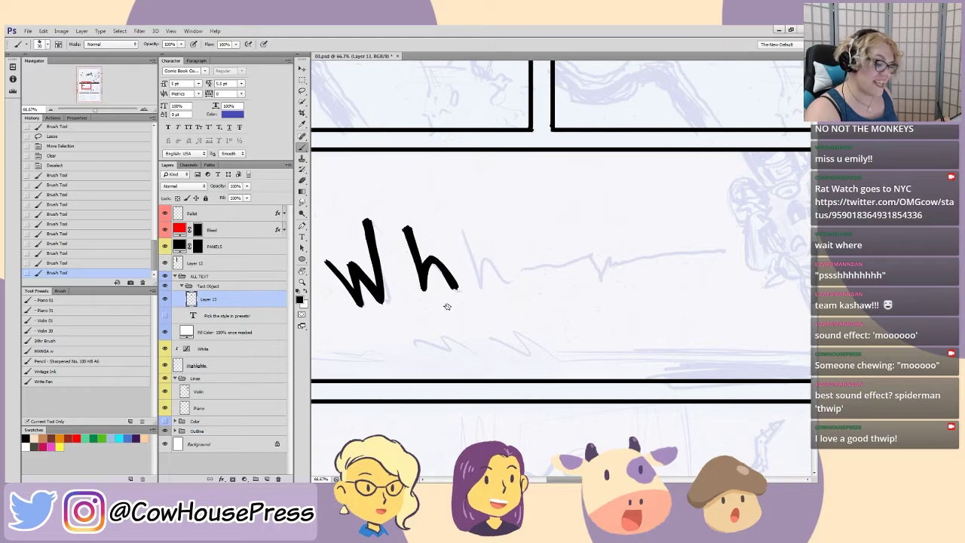
- Select the rough ink at the lower end of the first h's arch with the Lasso and delete it
{"action": "key", "text": "l"}
{"action": "left_click_drag", "start_coordinate": [461, 281], "coordinate": [457, 294]}
{"action": "key", "text": "Delete"}
{"action": "key", "text": "ctrl+d"}
{"action": "key", "text": "b"}
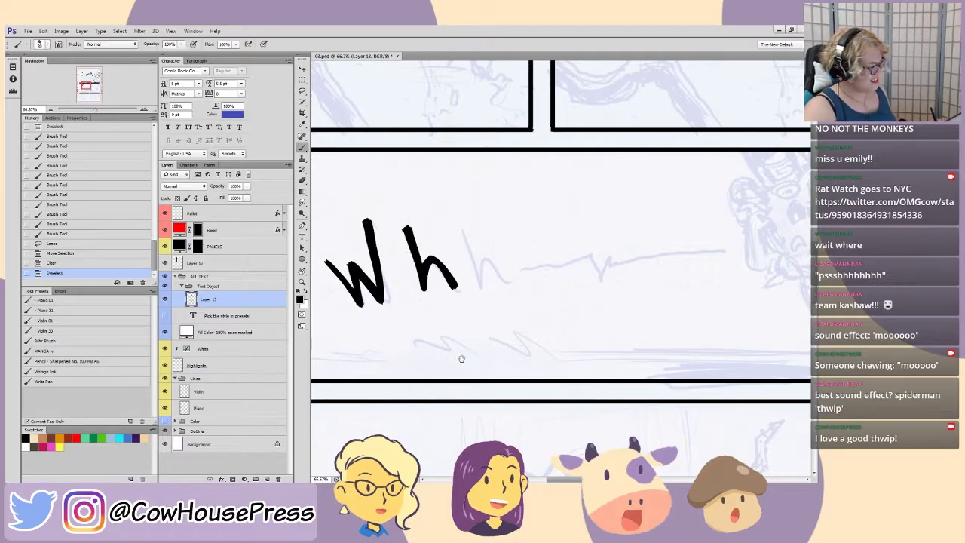
- Ink the second h over its sketched letter to complete "Whh" in the wide panel
{"action": "scroll", "coordinate": [455, 285], "scroll_direction": "right", "scroll_amount": 1}
{"action": "left_click_drag", "start_coordinate": [466, 288], "coordinate": [446, 230]}
{"action": "mouse_move", "coordinate": [463, 280]}
{"action": "left_mouse_down"}
{"action": "mouse_move", "coordinate": [480, 262]}
{"action": "mouse_move", "coordinate": [494, 285]}
{"action": "left_mouse_up"}
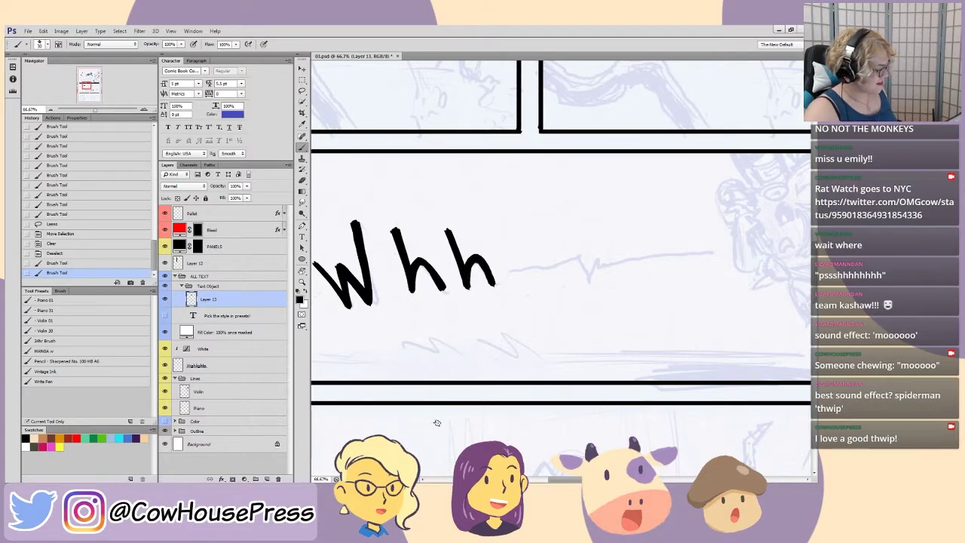
- Ink a thin trailing line with a jagged kink from "Whh" toward the running figure, following the sketch
{"action": "left_click_drag", "start_coordinate": [674, 408], "coordinate": [589, 404]}
{"action": "scroll", "coordinate": [628, 366], "scroll_direction": "right", "scroll_amount": 5}
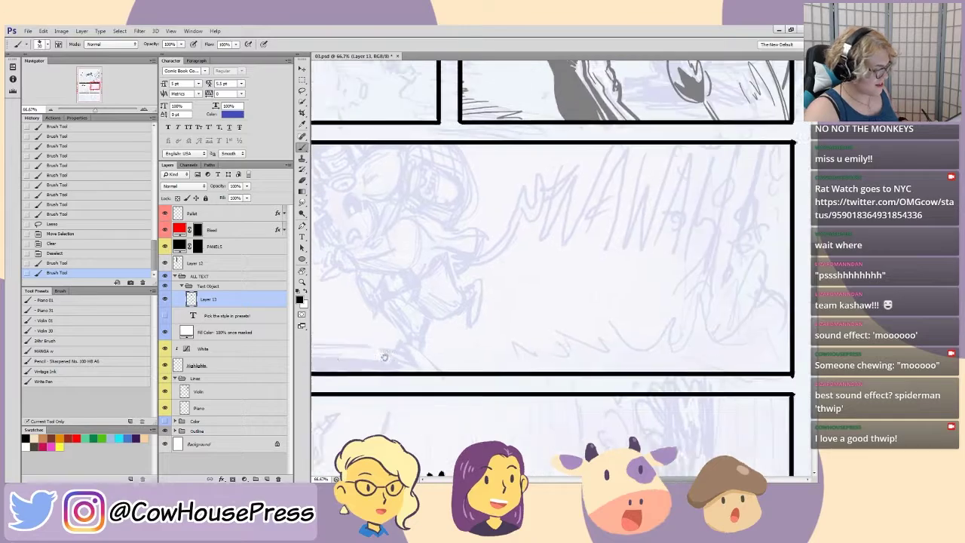
{"action": "scroll", "coordinate": [717, 351], "scroll_direction": "left", "scroll_amount": 4}
{"action": "scroll", "coordinate": [717, 351], "scroll_direction": "left", "scroll_amount": 2}
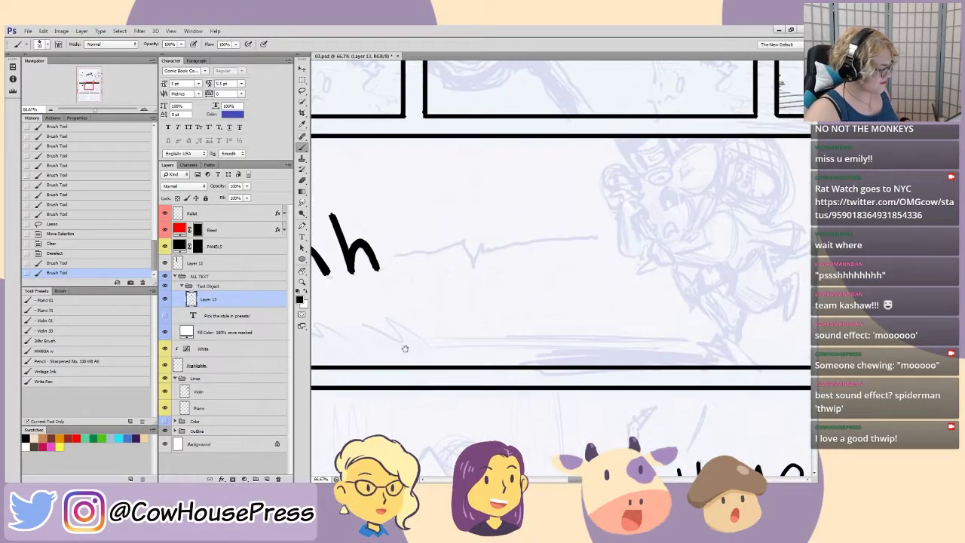
{"action": "mouse_move", "coordinate": [393, 257]}
{"action": "left_mouse_down"}
{"action": "mouse_move", "coordinate": [422, 250]}
{"action": "mouse_move", "coordinate": [468, 260]}
{"action": "mouse_move", "coordinate": [604, 238]}
{"action": "left_mouse_up"}
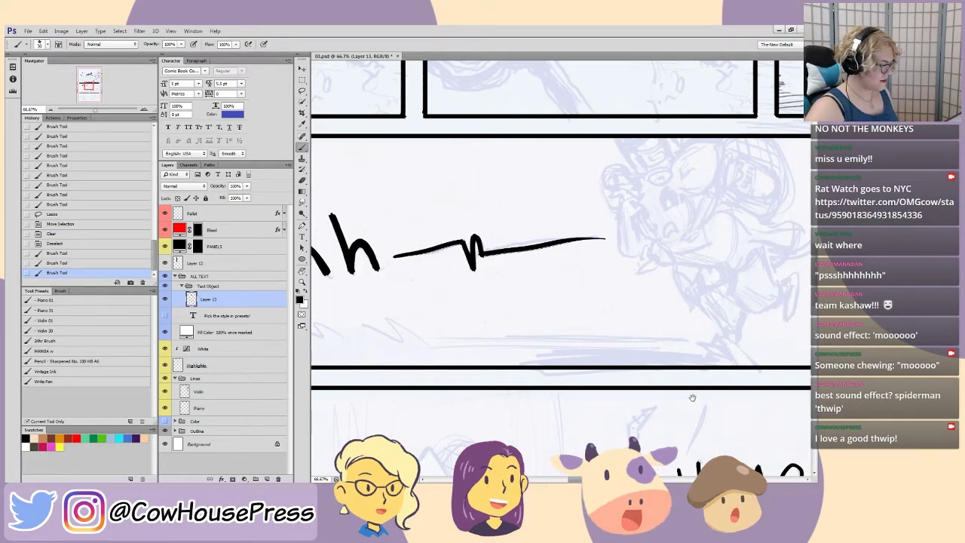
- Ink a bold slanted W over the sketched scream behind the running figure and thicken its strokes
{"action": "left_click_drag", "start_coordinate": [708, 401], "coordinate": [439, 373]}
{"action": "left_click_drag", "start_coordinate": [599, 330], "coordinate": [502, 433]}
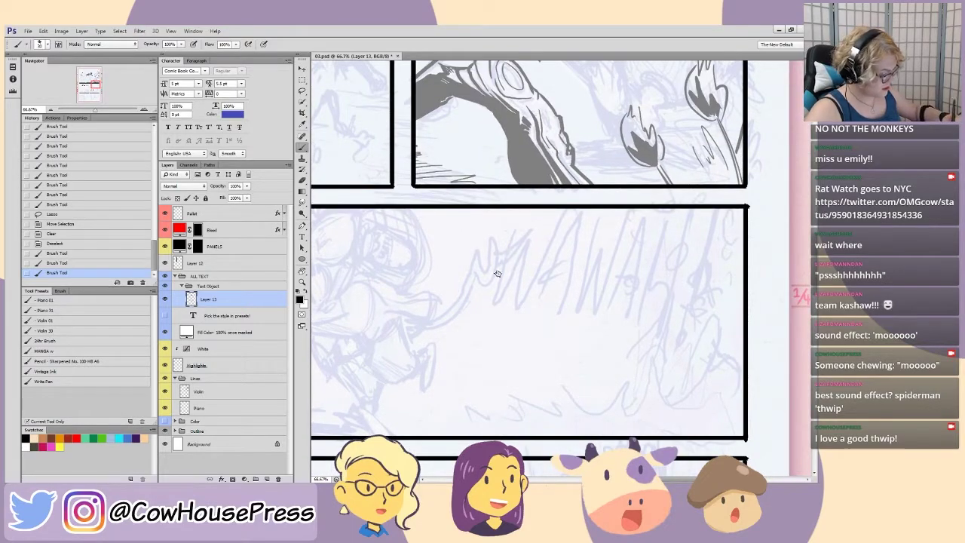
{"action": "mouse_move", "coordinate": [504, 263]}
{"action": "left_mouse_down"}
{"action": "mouse_move", "coordinate": [516, 256]}
{"action": "mouse_move", "coordinate": [519, 309]}
{"action": "mouse_move", "coordinate": [561, 205]}
{"action": "left_mouse_up"}
{"action": "mouse_move", "coordinate": [520, 301]}
{"action": "left_mouse_down"}
{"action": "mouse_move", "coordinate": [561, 208]}
{"action": "mouse_move", "coordinate": [529, 293]}
{"action": "mouse_move", "coordinate": [552, 203]}
{"action": "mouse_move", "coordinate": [514, 303]}
{"action": "mouse_move", "coordinate": [523, 255]}
{"action": "left_mouse_up"}
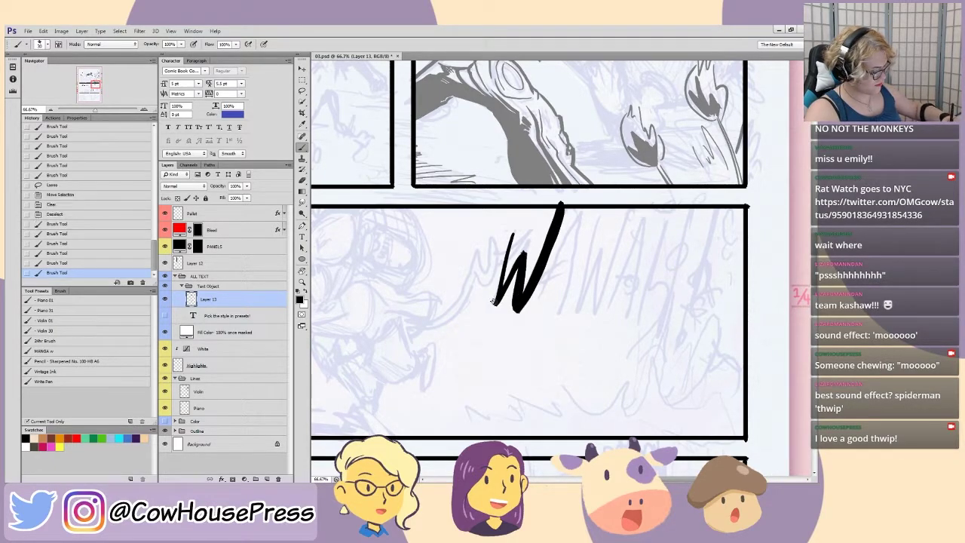
{"action": "mouse_move", "coordinate": [503, 288]}
{"action": "left_mouse_down"}
{"action": "mouse_move", "coordinate": [526, 254]}
{"action": "mouse_move", "coordinate": [520, 270]}
{"action": "left_mouse_up"}
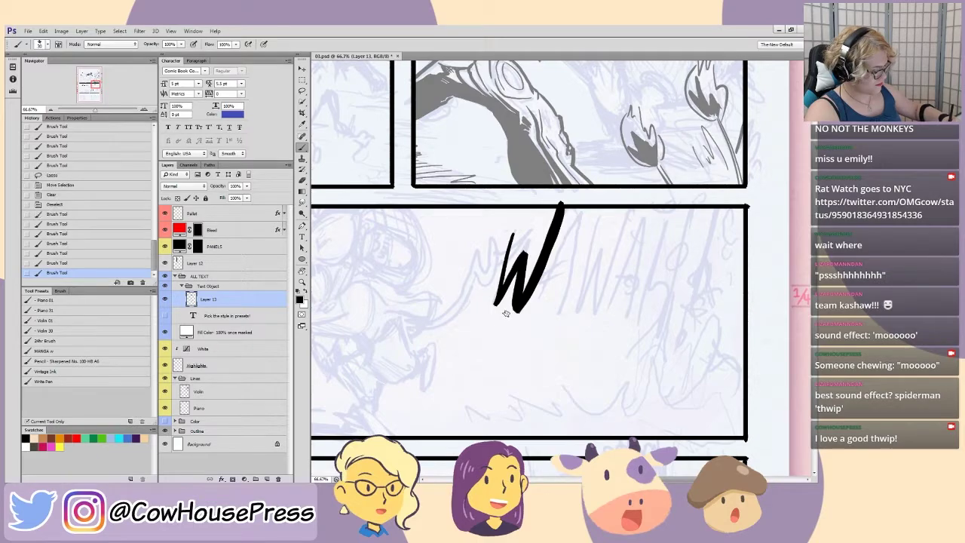
{"action": "mouse_move", "coordinate": [495, 304]}
{"action": "left_mouse_down"}
{"action": "mouse_move", "coordinate": [505, 242]}
{"action": "mouse_move", "coordinate": [494, 313]}
{"action": "left_mouse_up"}
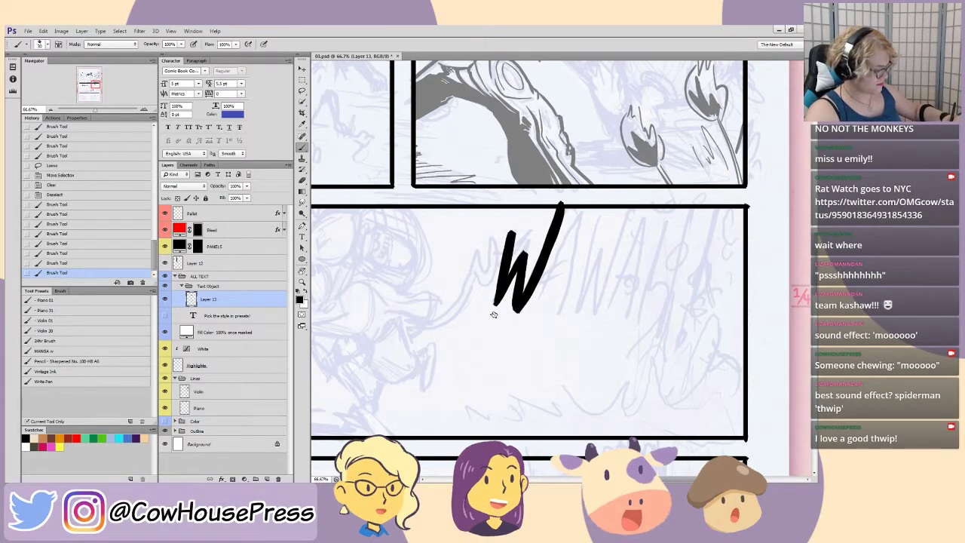
- Ink a bold slanted A right after the W of the scream
{"action": "left_click_drag", "start_coordinate": [547, 417], "coordinate": [494, 434]}
{"action": "mouse_move", "coordinate": [483, 321]}
{"action": "left_mouse_down"}
{"action": "mouse_move", "coordinate": [527, 234]}
{"action": "mouse_move", "coordinate": [506, 326]}
{"action": "left_mouse_up"}
{"action": "left_click_drag", "start_coordinate": [524, 243], "coordinate": [526, 235]}
{"action": "left_click_drag", "start_coordinate": [495, 294], "coordinate": [528, 276]}
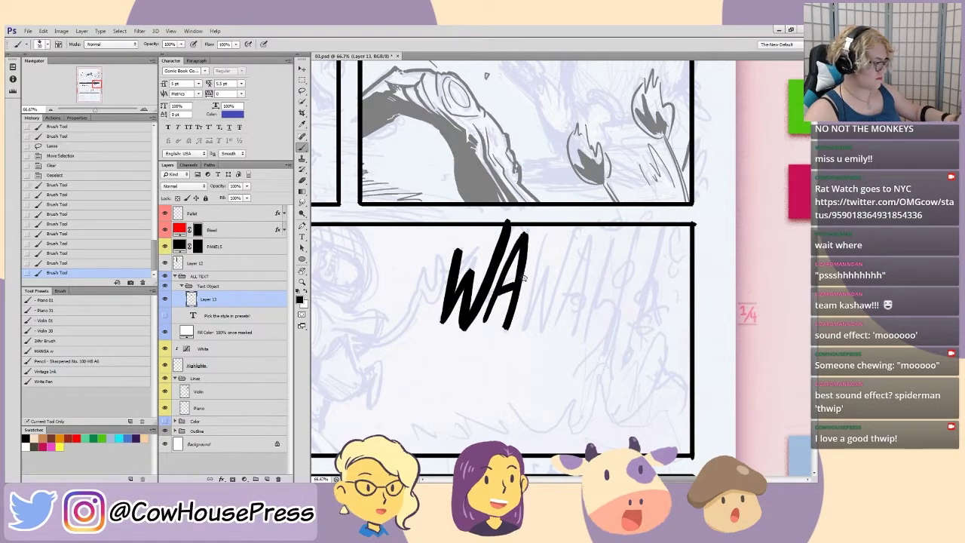
- Try a second bold W after "WA" in the scream lettering
{"action": "left_click_drag", "start_coordinate": [545, 235], "coordinate": [523, 328]}
{"action": "mouse_move", "coordinate": [537, 288]}
{"action": "left_mouse_down"}
{"action": "mouse_move", "coordinate": [548, 278]}
{"action": "mouse_move", "coordinate": [544, 326]}
{"action": "left_mouse_up"}
{"action": "left_click_drag", "start_coordinate": [540, 236], "coordinate": [541, 261]}
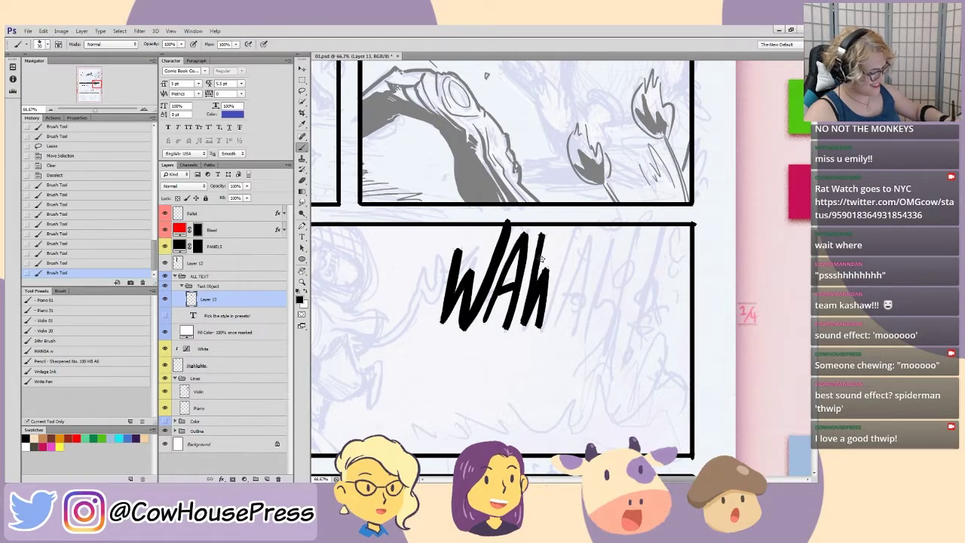
{"action": "left_click_drag", "start_coordinate": [541, 326], "coordinate": [571, 228]}
{"action": "left_click_drag", "start_coordinate": [541, 328], "coordinate": [576, 225]}
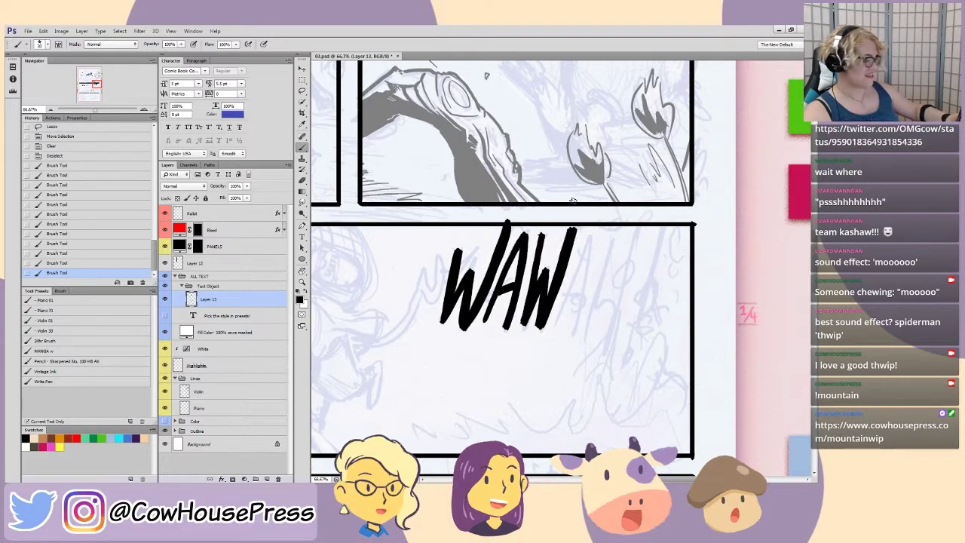
- Ink the letters A and H and an exclamation mark with an outlined stem to end the scream
{"action": "mouse_move", "coordinate": [556, 325]}
{"action": "left_mouse_down"}
{"action": "mouse_move", "coordinate": [586, 235]}
{"action": "mouse_move", "coordinate": [572, 326]}
{"action": "mouse_move", "coordinate": [591, 234]}
{"action": "left_mouse_up"}
{"action": "mouse_move", "coordinate": [583, 300]}
{"action": "left_mouse_down"}
{"action": "mouse_move", "coordinate": [579, 312]}
{"action": "mouse_move", "coordinate": [612, 236]}
{"action": "mouse_move", "coordinate": [583, 332]}
{"action": "mouse_move", "coordinate": [601, 307]}
{"action": "mouse_move", "coordinate": [619, 304]}
{"action": "mouse_move", "coordinate": [595, 307]}
{"action": "mouse_move", "coordinate": [612, 309]}
{"action": "left_mouse_up"}
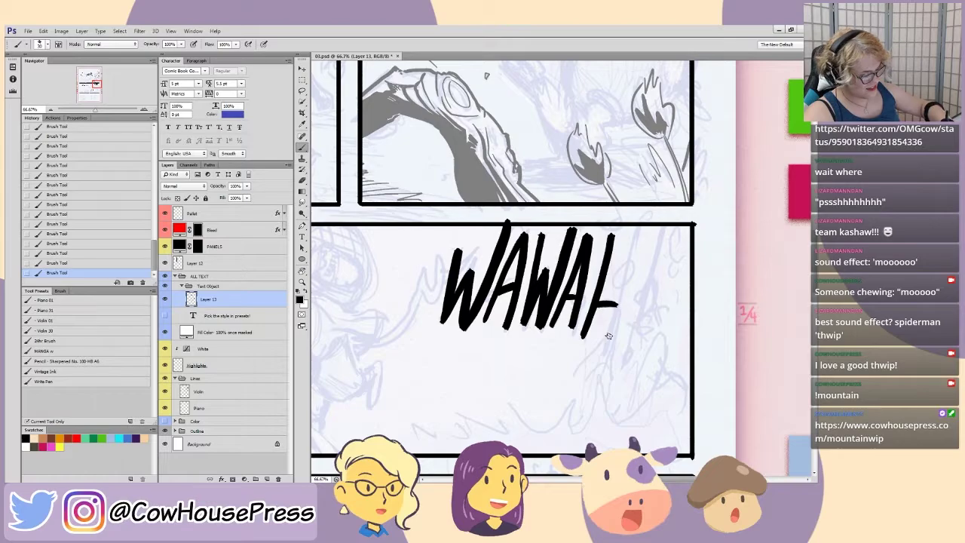
{"action": "mouse_move", "coordinate": [601, 349]}
{"action": "left_mouse_down"}
{"action": "mouse_move", "coordinate": [634, 228]}
{"action": "mouse_move", "coordinate": [614, 330]}
{"action": "left_mouse_up"}
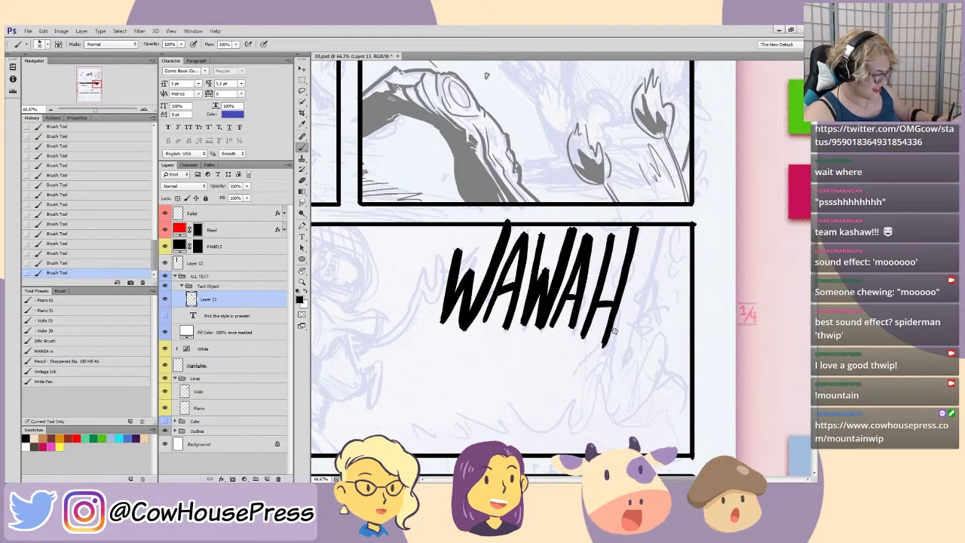
{"action": "left_click_drag", "start_coordinate": [624, 350], "coordinate": [661, 223]}
{"action": "left_click_drag", "start_coordinate": [637, 332], "coordinate": [666, 220]}
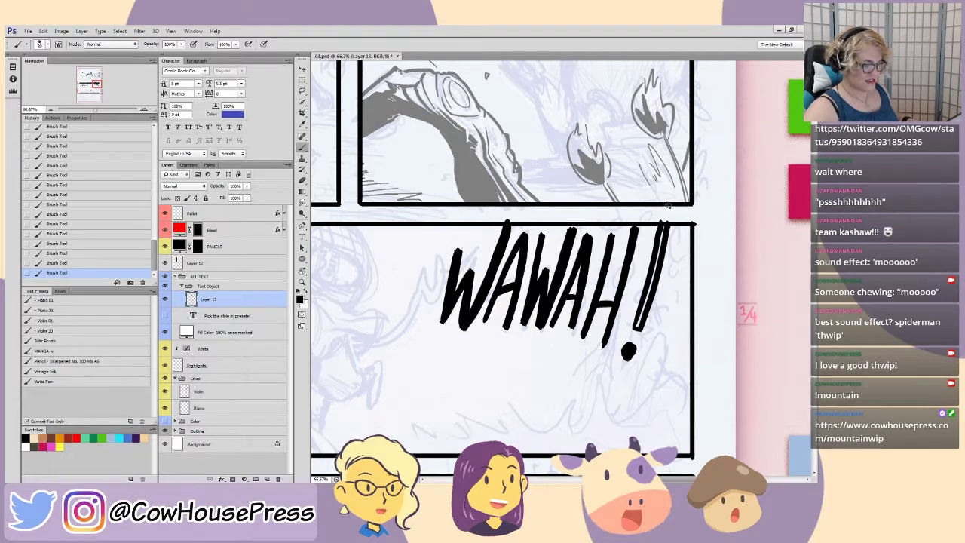
- Cut the second W out of the scream lettering with Lasso selections
{"action": "key", "text": "l"}
{"action": "mouse_move", "coordinate": [520, 332]}
{"action": "left_mouse_down"}
{"action": "mouse_move", "coordinate": [533, 249]}
{"action": "mouse_move", "coordinate": [585, 224]}
{"action": "mouse_move", "coordinate": [562, 341]}
{"action": "mouse_move", "coordinate": [532, 373]}
{"action": "mouse_move", "coordinate": [520, 331]}
{"action": "mouse_move", "coordinate": [529, 320]}
{"action": "left_mouse_up"}
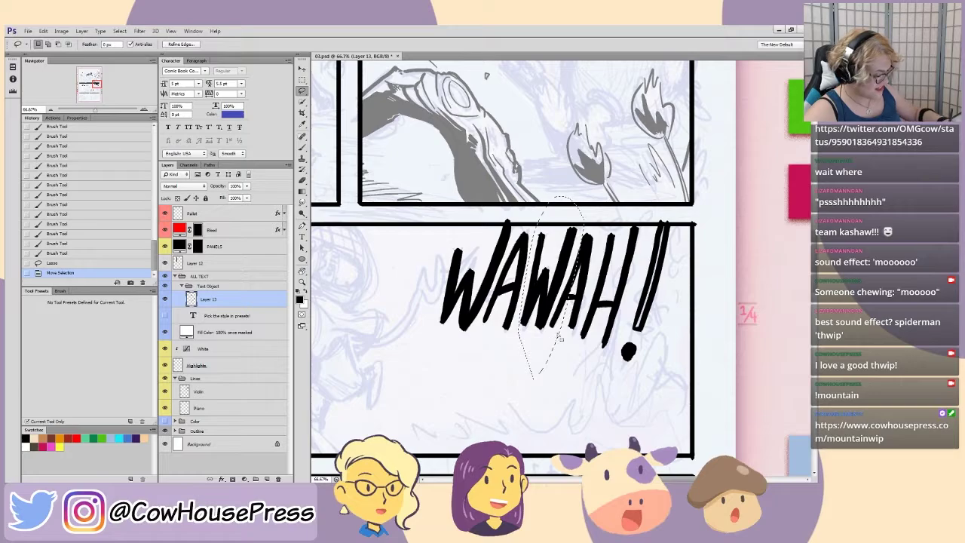
{"action": "mouse_move", "coordinate": [554, 370]}
{"action": "left_mouse_down"}
{"action": "mouse_move", "coordinate": [559, 293]}
{"action": "mouse_move", "coordinate": [606, 278]}
{"action": "left_mouse_up"}
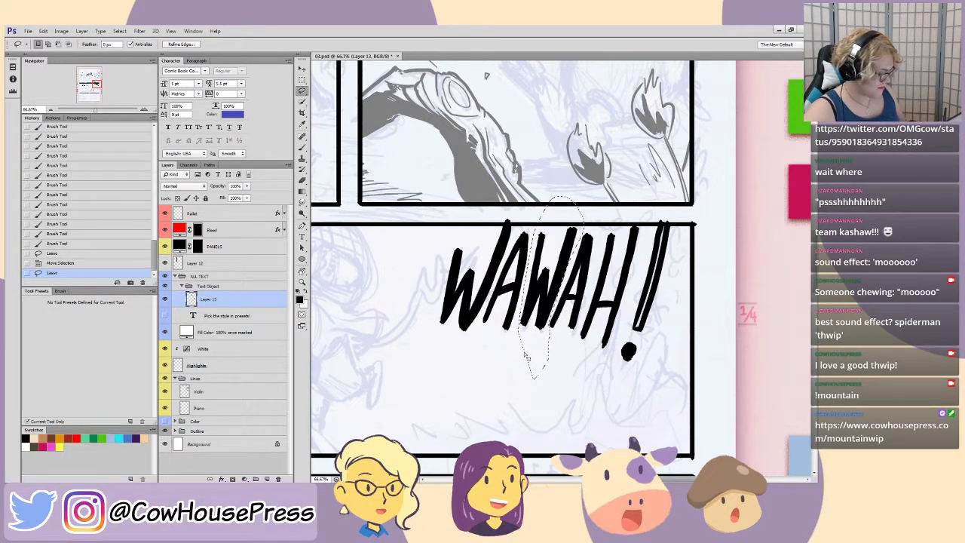
{"action": "key", "text": "Delete"}
{"action": "key", "text": "ctrl+d"}
{"action": "mouse_move", "coordinate": [546, 300]}
{"action": "left_mouse_down"}
{"action": "mouse_move", "coordinate": [571, 265]}
{"action": "mouse_move", "coordinate": [547, 316]}
{"action": "left_mouse_up"}
{"action": "key", "text": "Delete"}
{"action": "key", "text": "ctrl+d"}
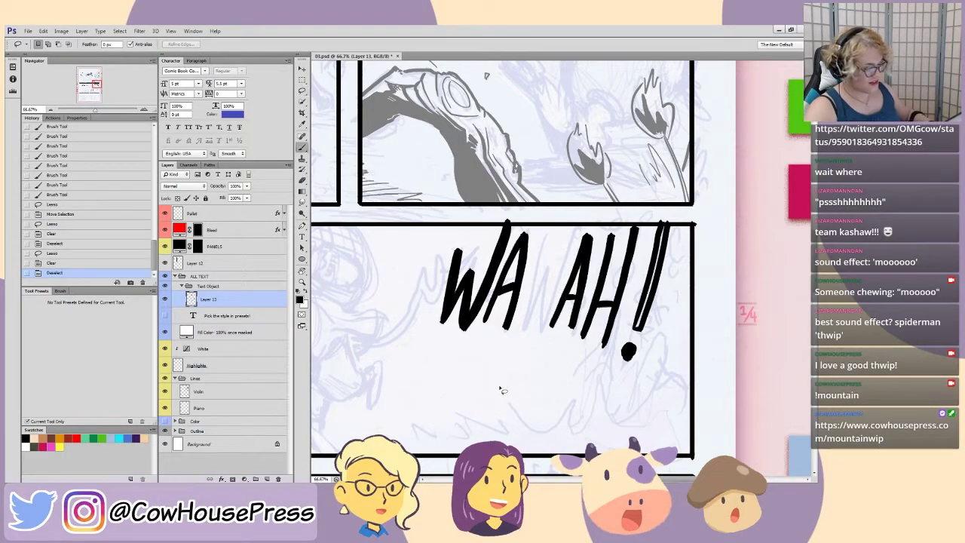
- Ink a bold A between "WA" and "AH" so the scream reads "WAAAH!"
{"action": "key", "text": "b"}
{"action": "mouse_move", "coordinate": [528, 326]}
{"action": "left_mouse_down"}
{"action": "mouse_move", "coordinate": [558, 231]}
{"action": "mouse_move", "coordinate": [538, 324]}
{"action": "mouse_move", "coordinate": [558, 229]}
{"action": "left_mouse_up"}
{"action": "left_click_drag", "start_coordinate": [532, 291], "coordinate": [544, 286]}
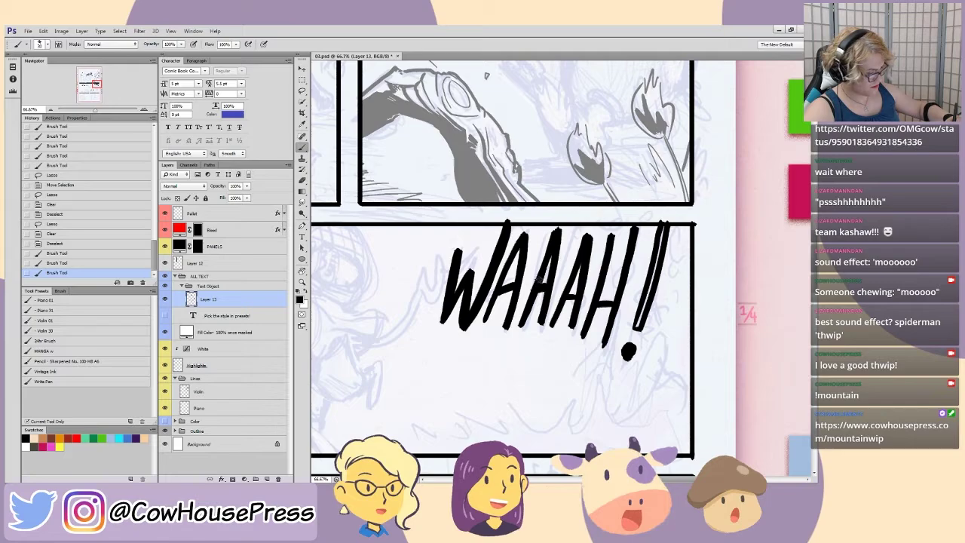
- Trim the rough edges of the middle A in "WAAAH!" using several Lasso selections
{"action": "key", "text": "l"}
{"action": "mouse_move", "coordinate": [534, 257]}
{"action": "left_mouse_down"}
{"action": "mouse_move", "coordinate": [528, 279]}
{"action": "mouse_move", "coordinate": [556, 232]}
{"action": "mouse_move", "coordinate": [548, 236]}
{"action": "mouse_move", "coordinate": [560, 232]}
{"action": "mouse_move", "coordinate": [563, 251]}
{"action": "mouse_move", "coordinate": [558, 214]}
{"action": "left_mouse_up"}
{"action": "key", "text": "Delete"}
{"action": "key", "text": "ctrl+d"}
{"action": "key", "text": "Delete"}
{"action": "key", "text": "ctrl+d"}
{"action": "key", "text": "Delete"}
{"action": "key", "text": "ctrl+d"}
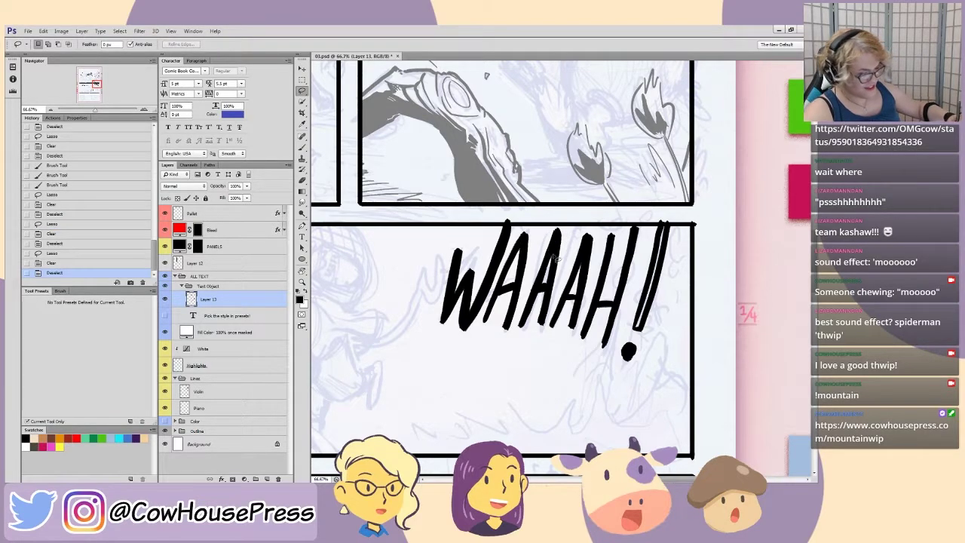
- Fill in the exclamation mark's stem with black and refine its upper end, undoing unwanted strokes
{"action": "key", "text": "b"}
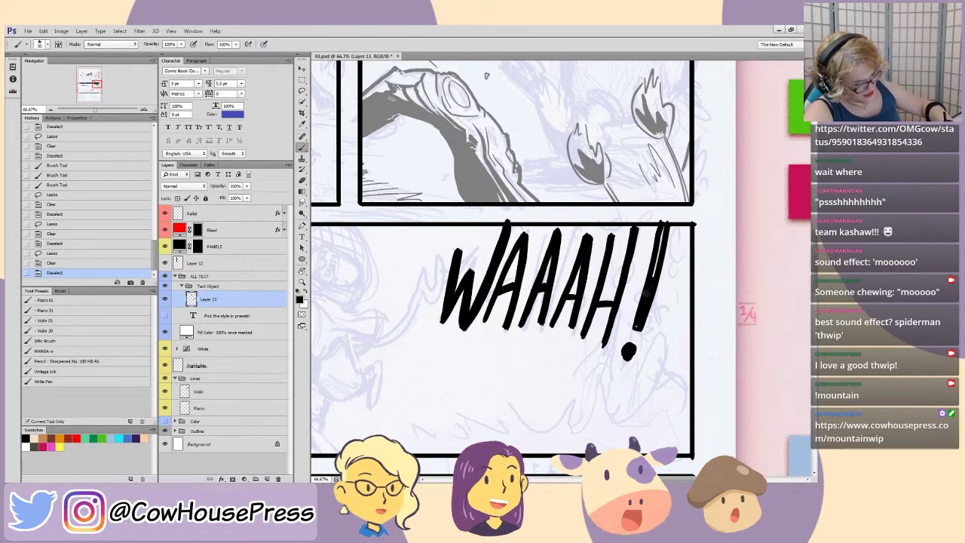
{"action": "left_click_drag", "start_coordinate": [646, 291], "coordinate": [663, 223]}
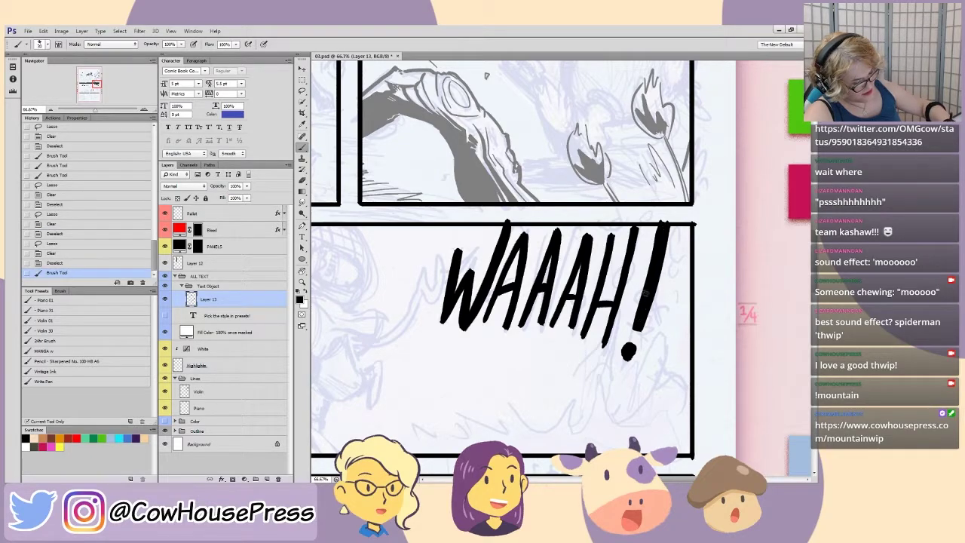
{"action": "mouse_move", "coordinate": [655, 276]}
{"action": "left_mouse_down"}
{"action": "mouse_move", "coordinate": [671, 214]}
{"action": "mouse_move", "coordinate": [667, 236]}
{"action": "left_mouse_up"}
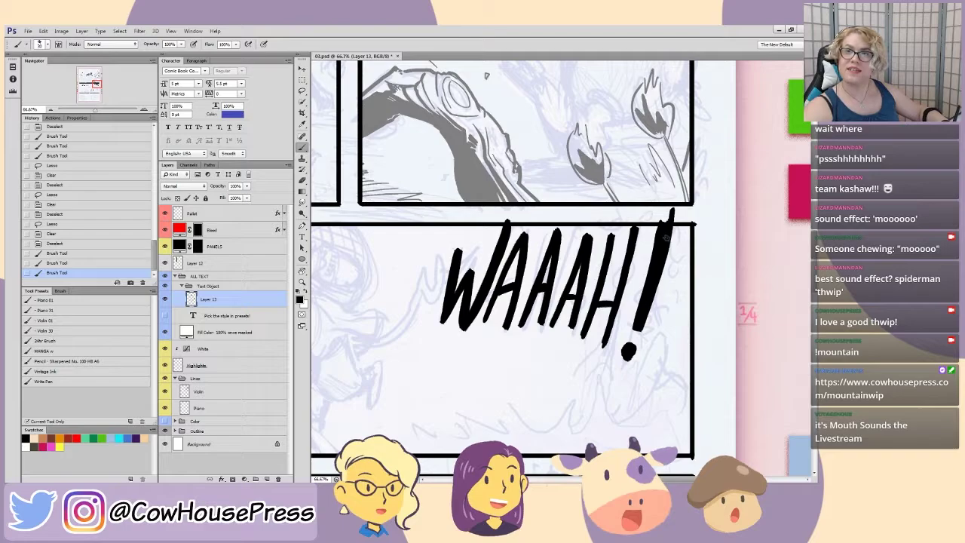
{"action": "key", "text": "ctrl+z"}
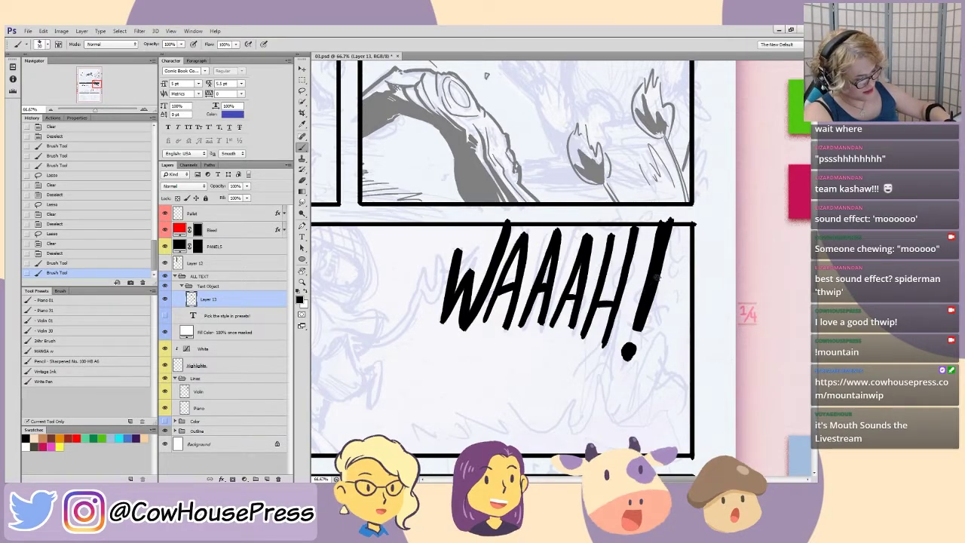
{"action": "mouse_move", "coordinate": [652, 289]}
{"action": "left_mouse_down"}
{"action": "mouse_move", "coordinate": [670, 227]}
{"action": "mouse_move", "coordinate": [645, 264]}
{"action": "mouse_move", "coordinate": [658, 217]}
{"action": "left_mouse_up"}
{"action": "key", "text": "x"}
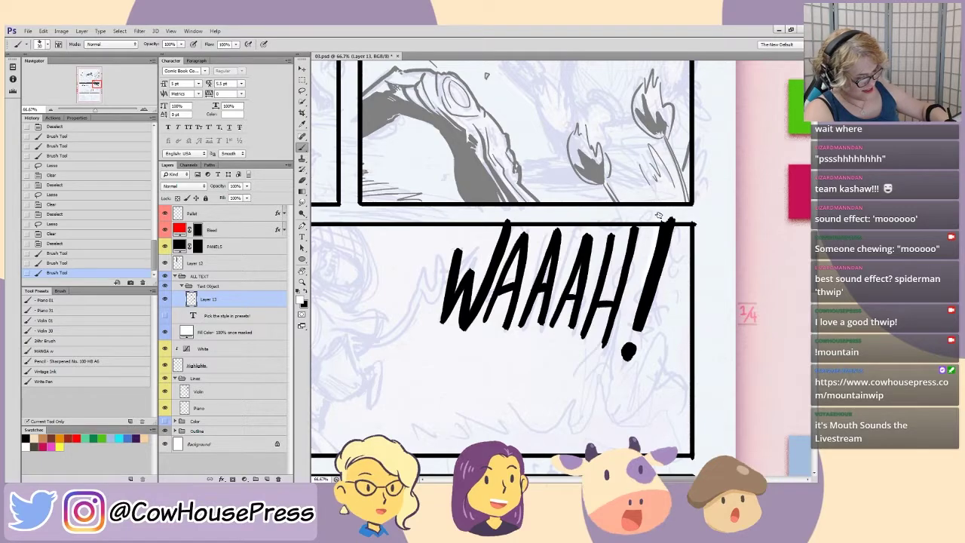
{"action": "key", "text": "ctrl+z"}
{"action": "left_click_drag", "start_coordinate": [641, 282], "coordinate": [657, 216]}
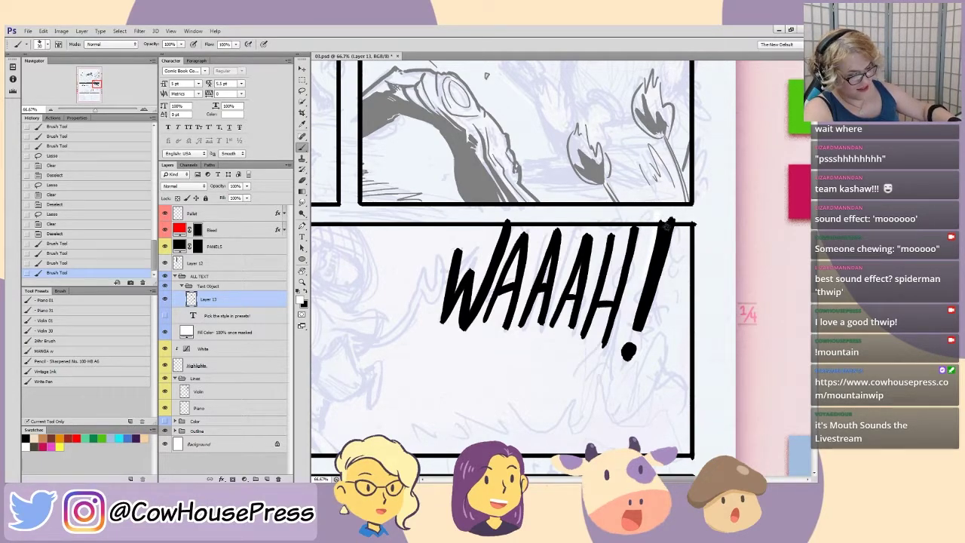
- Delete the tip of the exclamation mark that sticks out above the wide panel's border
{"action": "key", "text": "x"}
{"action": "key", "text": "m"}
{"action": "left_click_drag", "start_coordinate": [698, 209], "coordinate": [602, 223]}
{"action": "key", "text": "Delete"}
{"action": "key", "text": "ctrl+d"}
- Delete the tip of the W in "WAAAH!" that pokes above the panel border with a rectangular selection
{"action": "key", "text": "ctrl+0"}
{"action": "key", "text": "ctrl+plus"}
{"action": "key", "text": "ctrl+plus"}
{"action": "left_click_drag", "start_coordinate": [636, 399], "coordinate": [433, 424]}
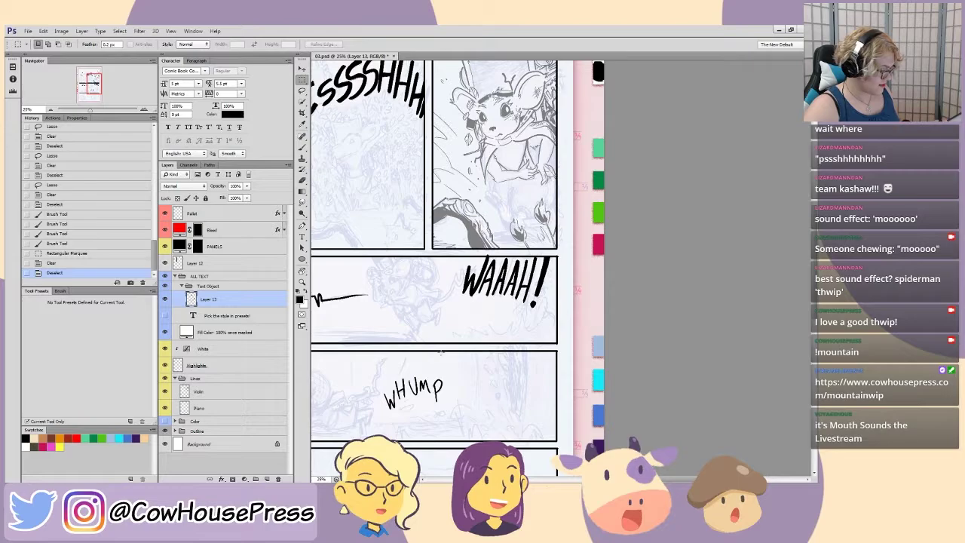
{"action": "scroll", "coordinate": [552, 268], "scroll_direction": "up", "scroll_amount": 1}
{"action": "left_click_drag", "start_coordinate": [478, 244], "coordinate": [438, 257]}
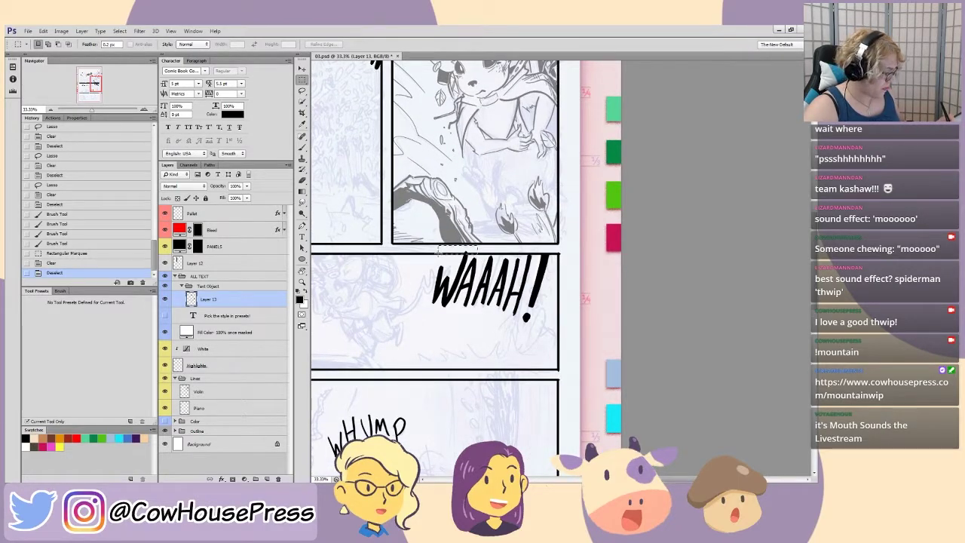
{"action": "key", "text": "Delete"}
{"action": "key", "text": "ctrl+d"}
- Hide the Fill Color layer beneath the lettering and collapse the ALL TEXT group
{"action": "mouse_move", "coordinate": [346, 407]}
{"action": "left_mouse_down"}
{"action": "mouse_move", "coordinate": [413, 402]}
{"action": "mouse_move", "coordinate": [451, 466]}
{"action": "left_mouse_up"}
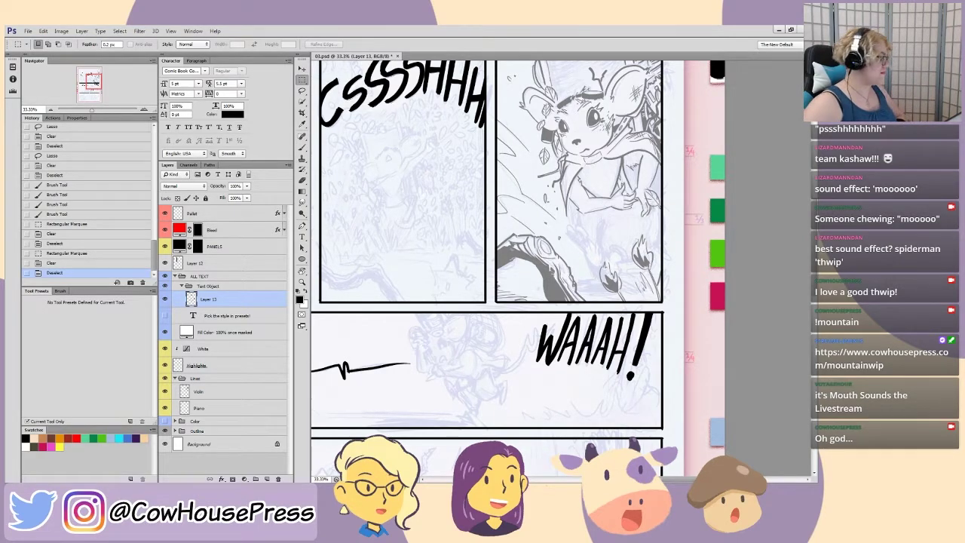
{"action": "key", "text": "ctrl+minus"}
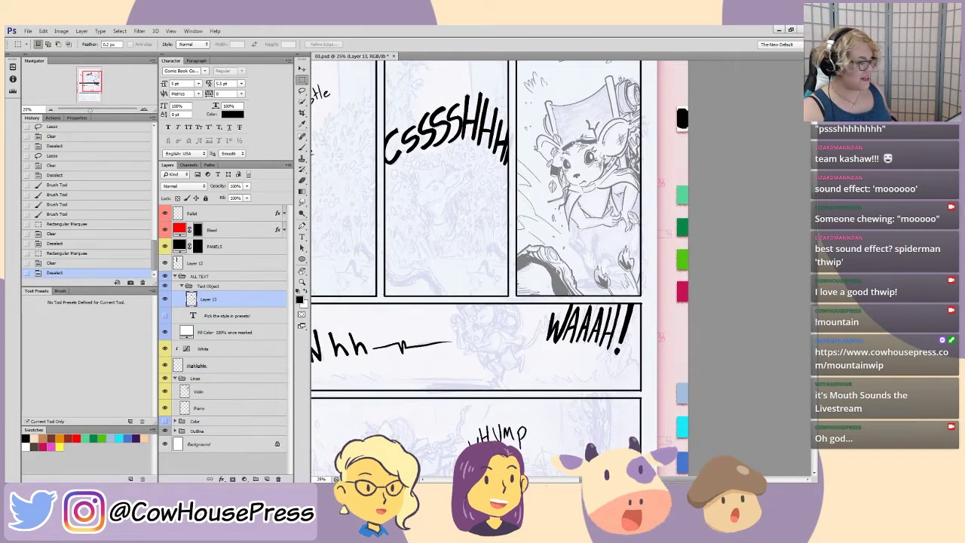
{"action": "left_click", "coordinate": [163, 332]}
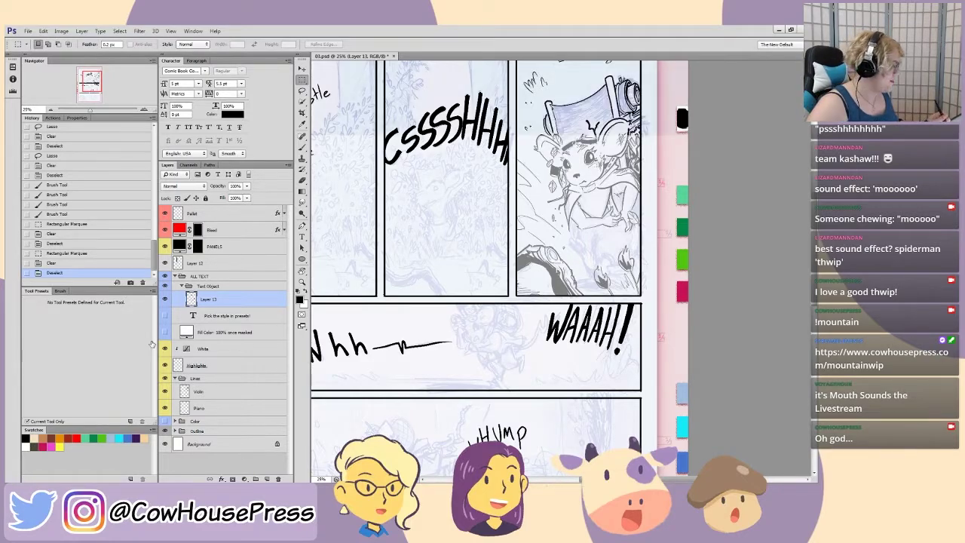
{"action": "left_click", "coordinate": [179, 277]}
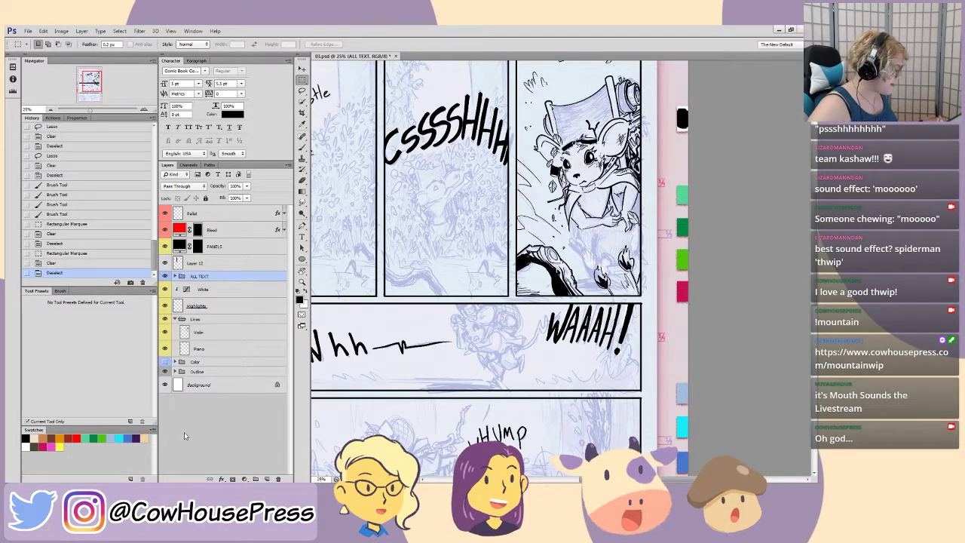
- Hide the interface panels, review the whole page and its three upper panels, and save the file
{"action": "key", "text": "ctrl+0"}
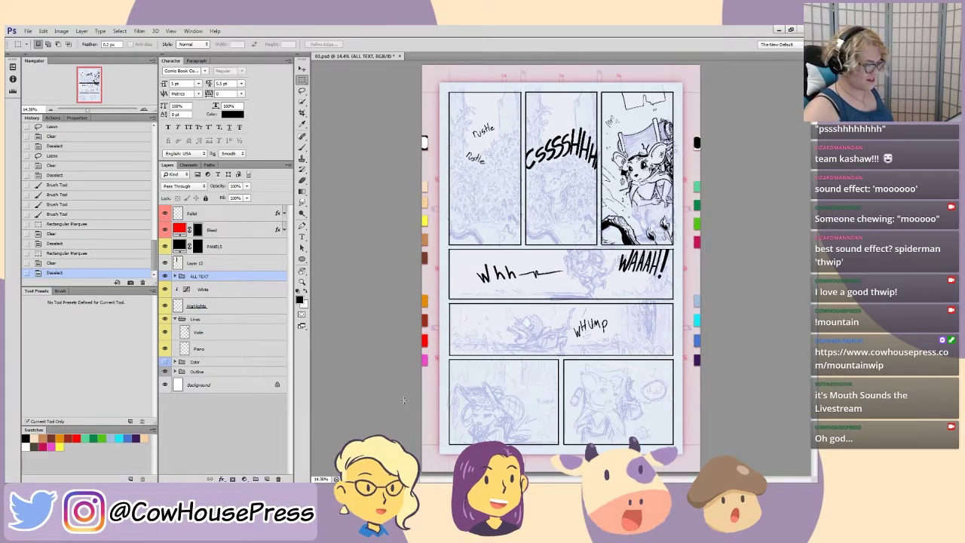
{"action": "key", "text": "Tab"}
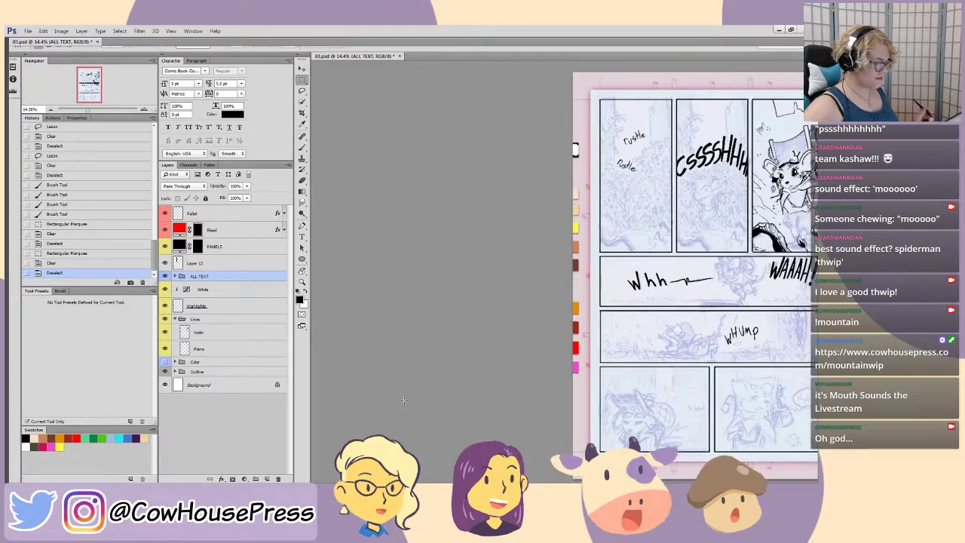
{"action": "key", "text": "ctrl+plus"}
{"action": "key", "text": "ctrl+plus"}
{"action": "key", "text": "ctrl+plus"}
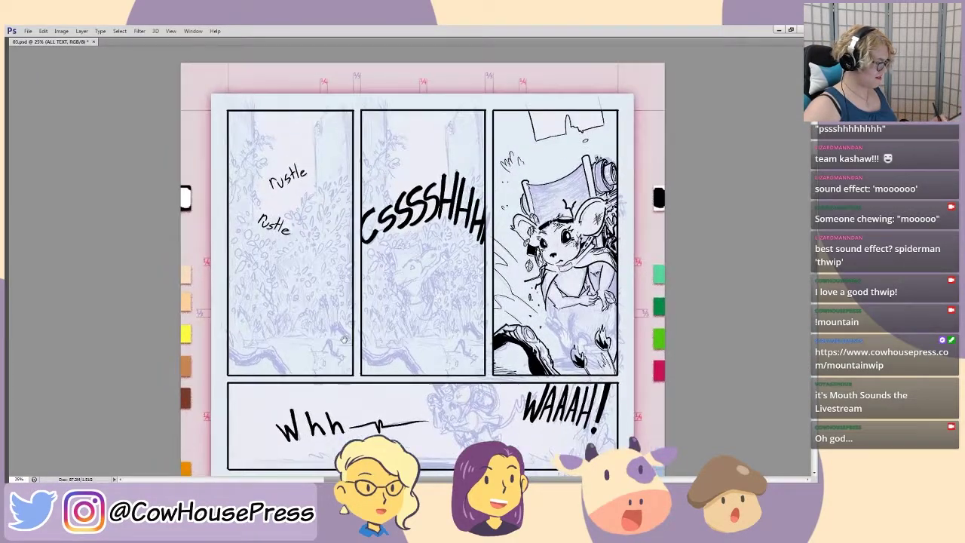
{"action": "key", "text": "ctrl+plus"}
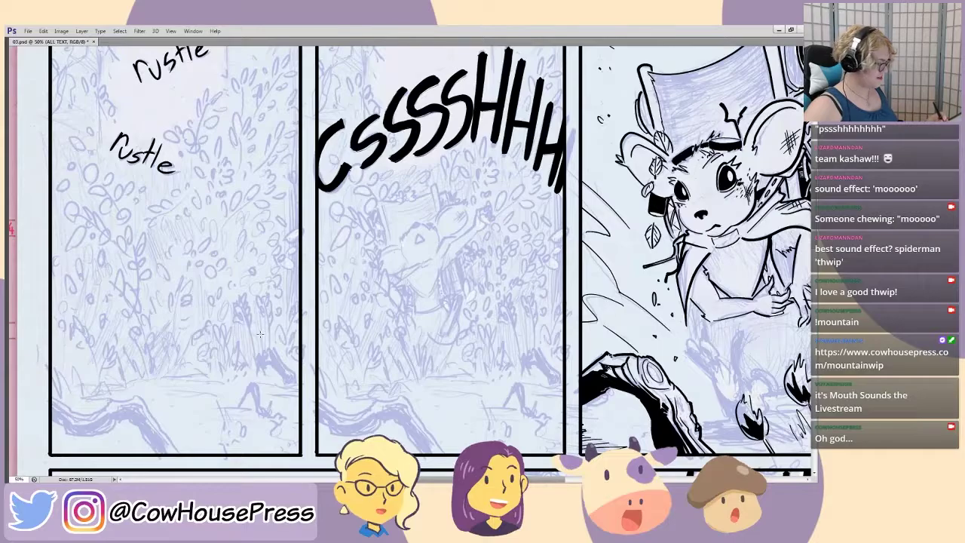
{"action": "left_click_drag", "start_coordinate": [259, 332], "coordinate": [228, 344]}
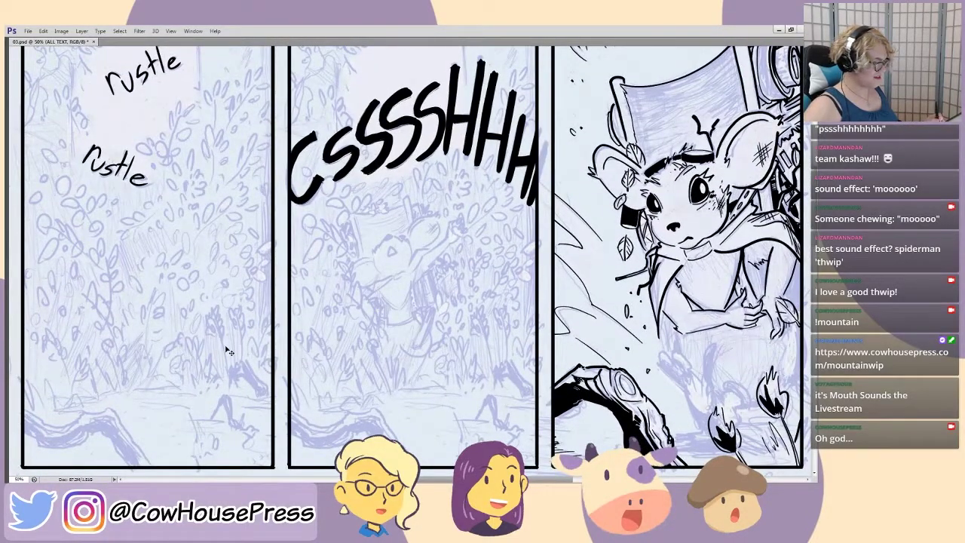
{"action": "key", "text": "ctrl+minus"}
{"action": "left_click_drag", "start_coordinate": [232, 301], "coordinate": [234, 335]}
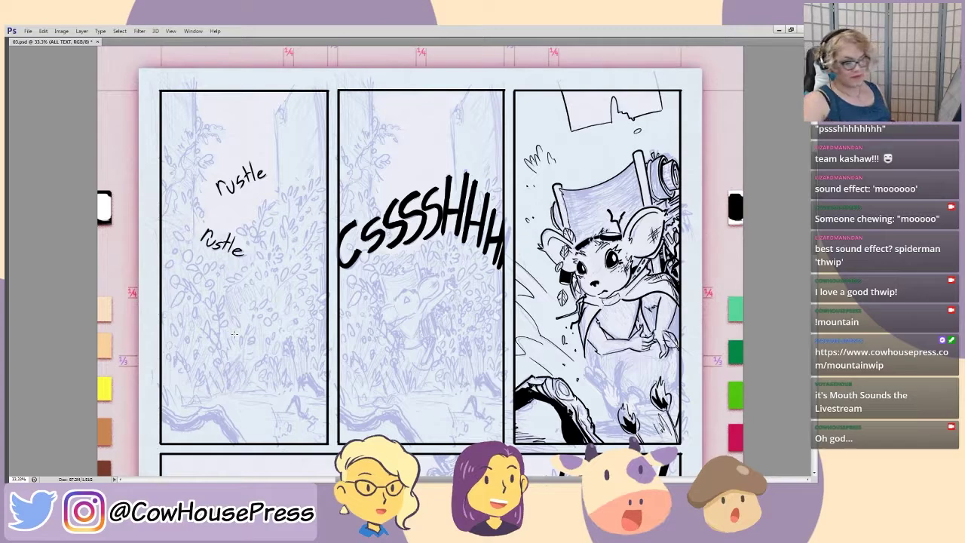
{"action": "key", "text": "ctrl+s"}
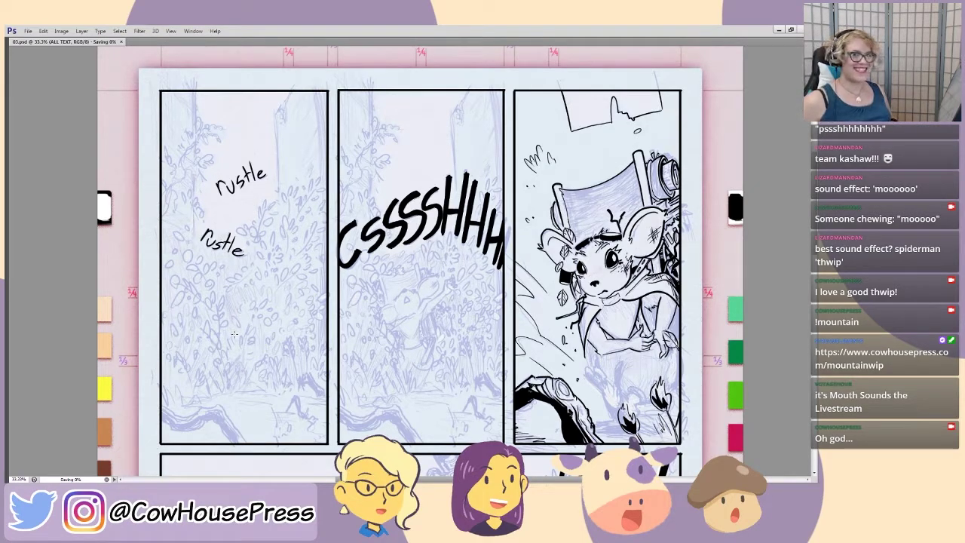